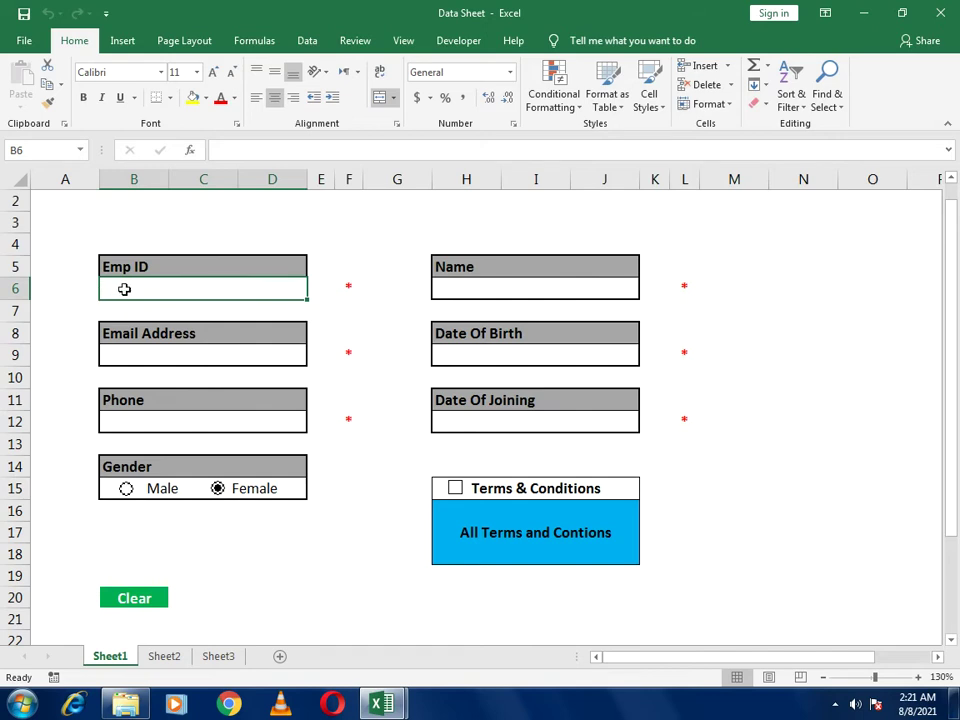
Enter 1234 as the Emp ID, then delete it to restore the red asterisk
{"action": "type", "text": "1"}
{"action": "key", "text": "BackSpace"}
{"action": "type", "text": "1234"}
{"action": "key", "text": "Return"}
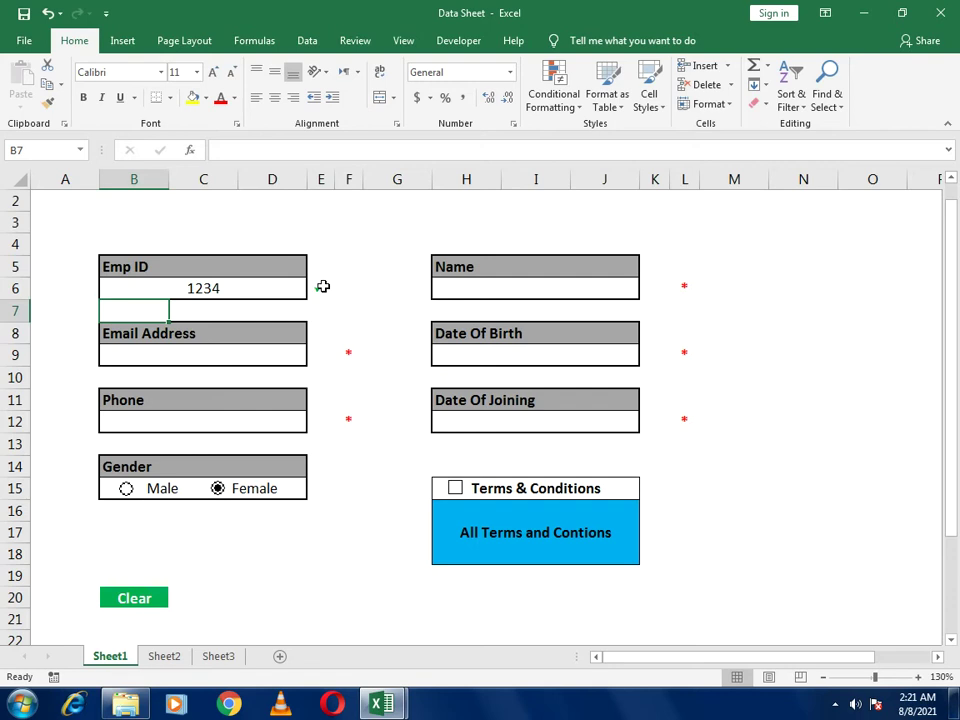
{"action": "left_click", "coordinate": [271, 296]}
{"action": "key", "text": "Delete"}
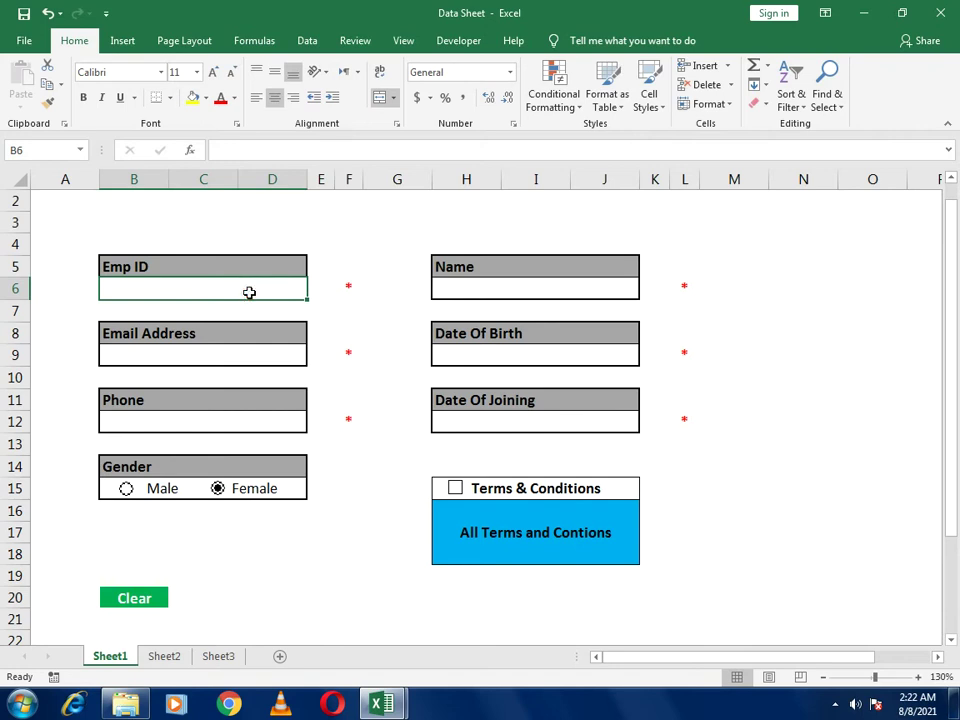
Test the Emp ID validation with abdlc and 123, dismissing each error message
{"action": "type", "text": "abdlc"}
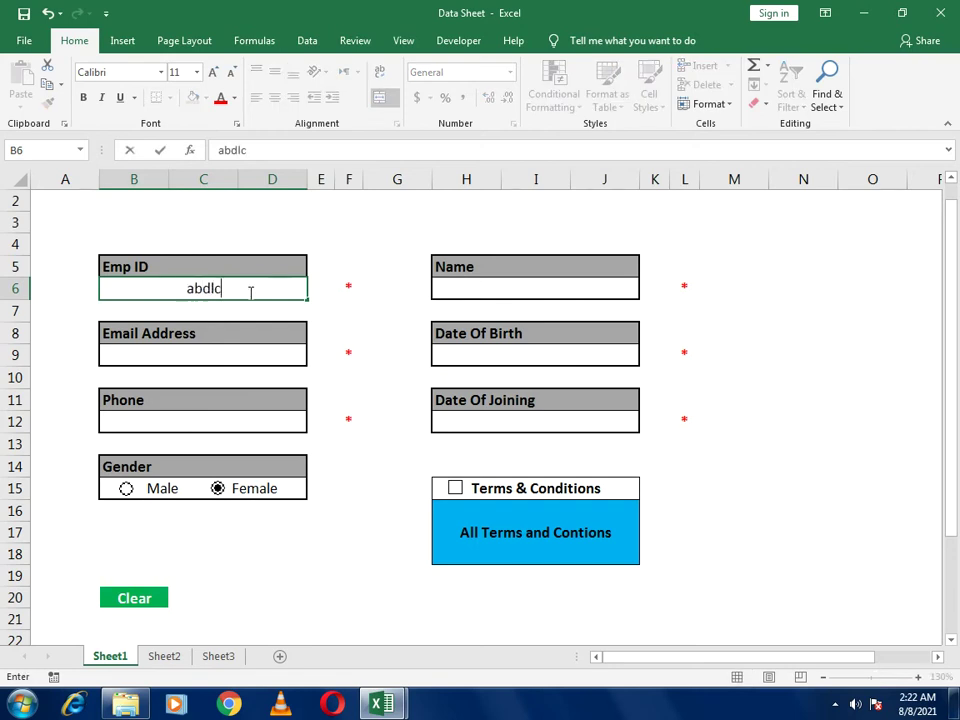
{"action": "key", "text": "Return"}
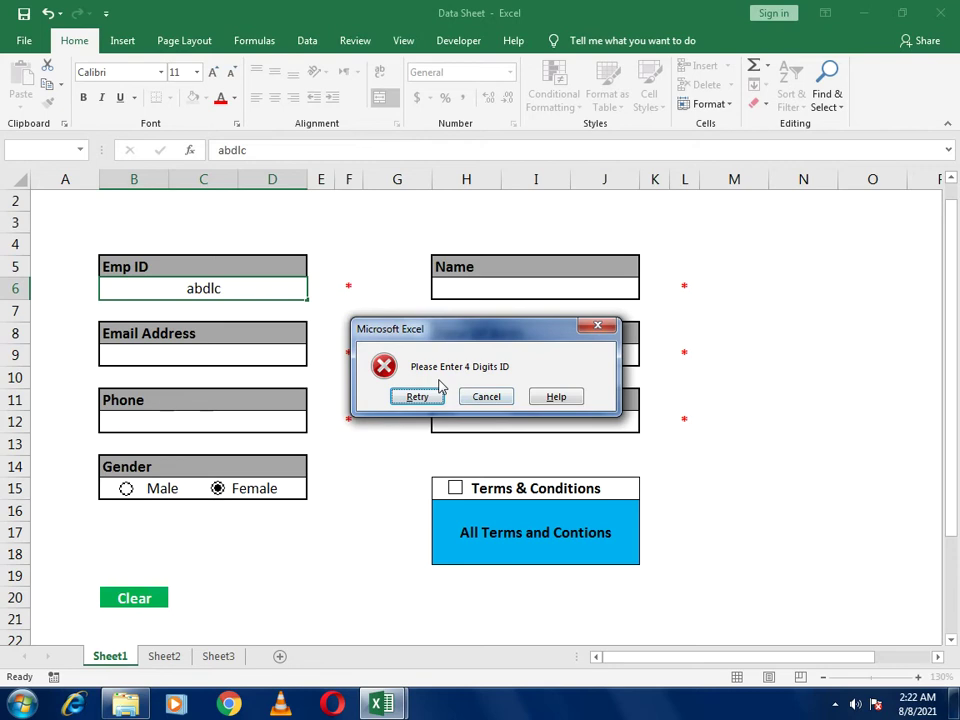
{"action": "left_click", "coordinate": [598, 326]}
{"action": "type", "text": "12"}
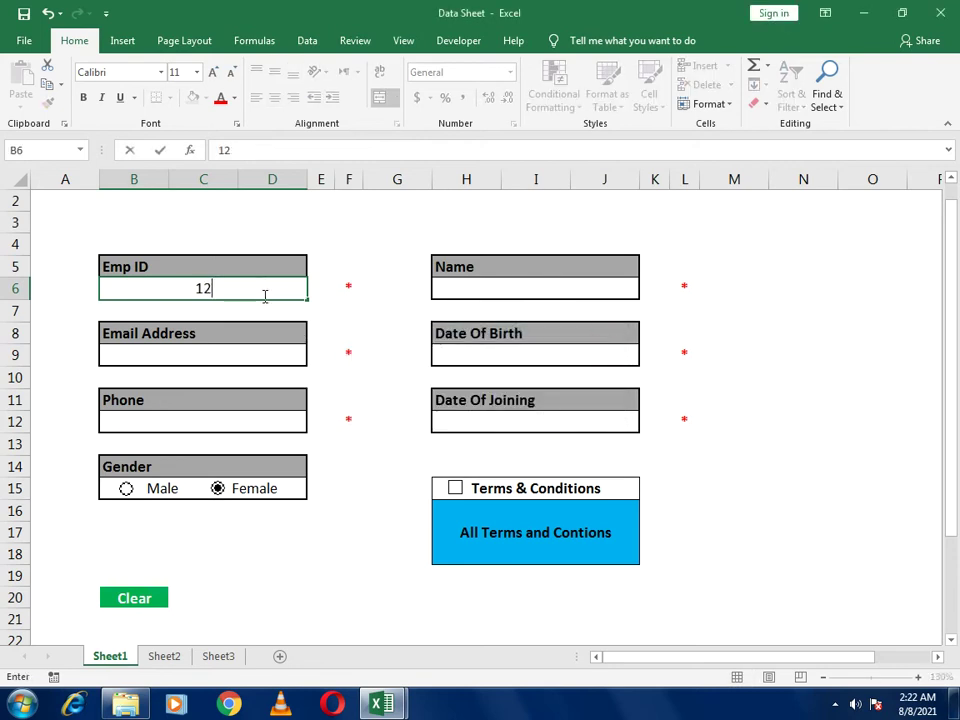
{"action": "type", "text": "3"}
{"action": "key", "text": "Return"}
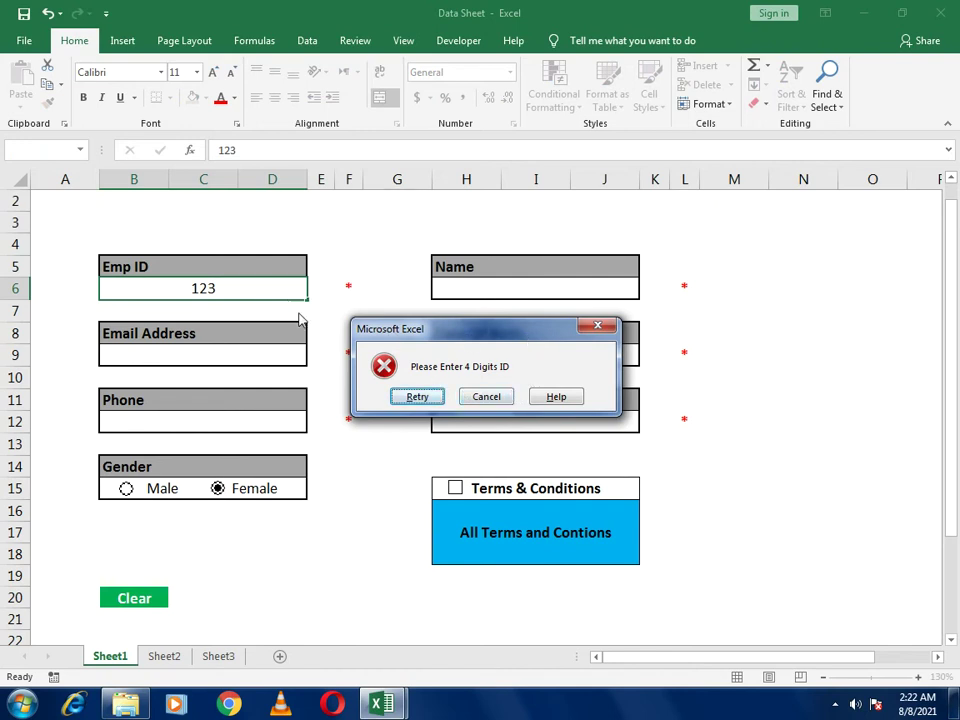
{"action": "left_click", "coordinate": [484, 396]}
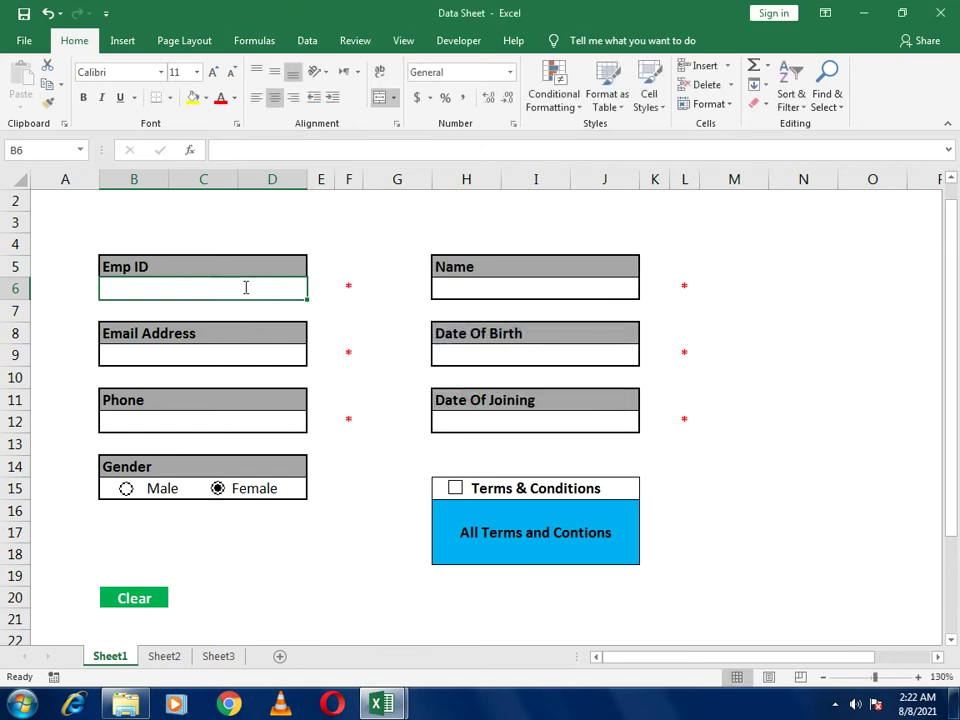
Enter Emp ID 1234, then overwrite it with 1001 to trigger the duplicate-record check
{"action": "type", "text": "1234"}
{"action": "key", "text": "Return"}
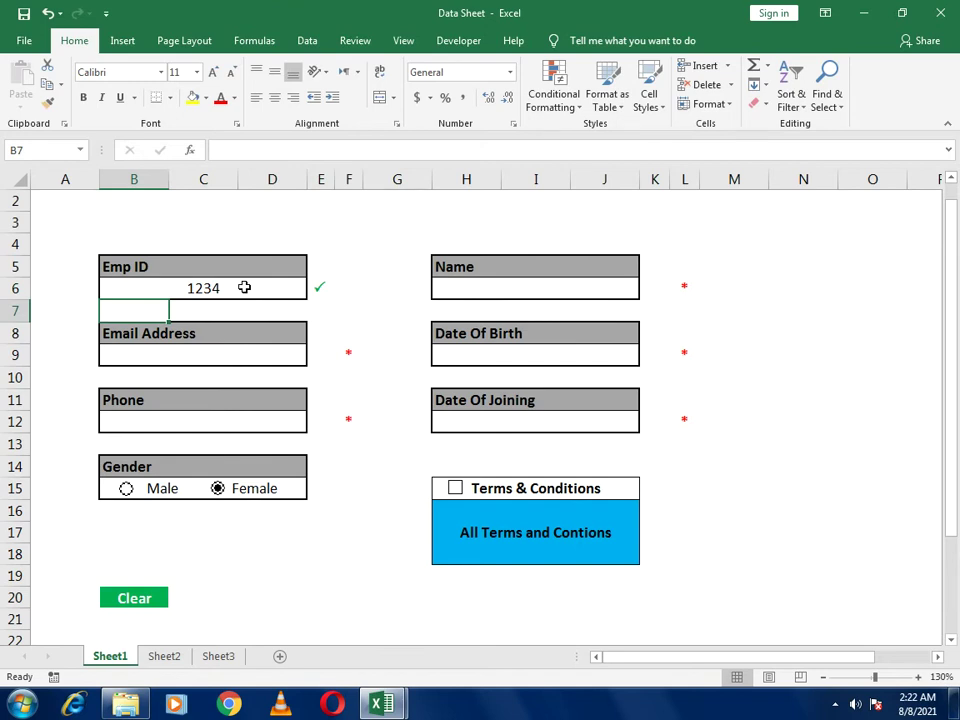
{"action": "left_click", "coordinate": [244, 287]}
{"action": "type", "text": "1001"}
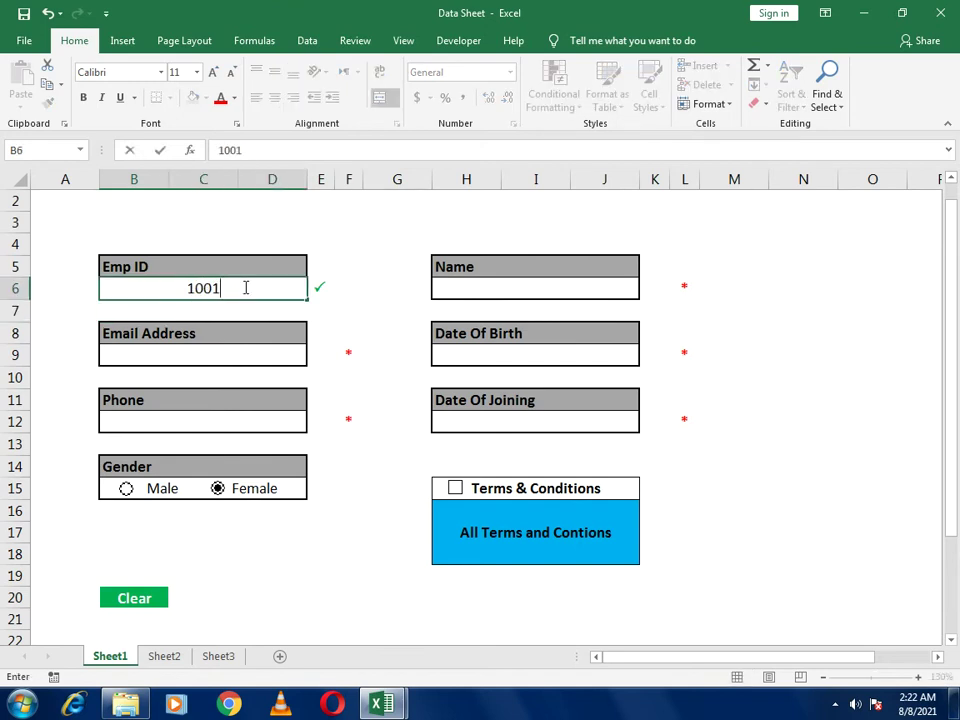
{"action": "key", "text": "Return"}
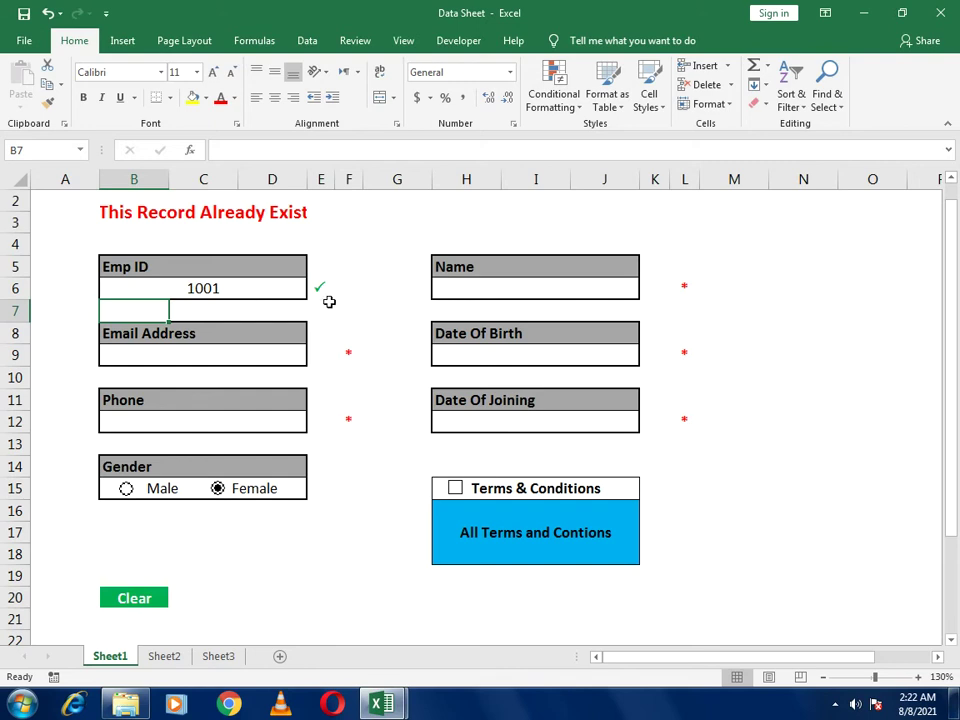
Replace the Emp ID in B6 with the unused ID 1004
{"action": "left_click", "coordinate": [268, 289]}
{"action": "type", "text": "1004"}
{"action": "key", "text": "Return"}
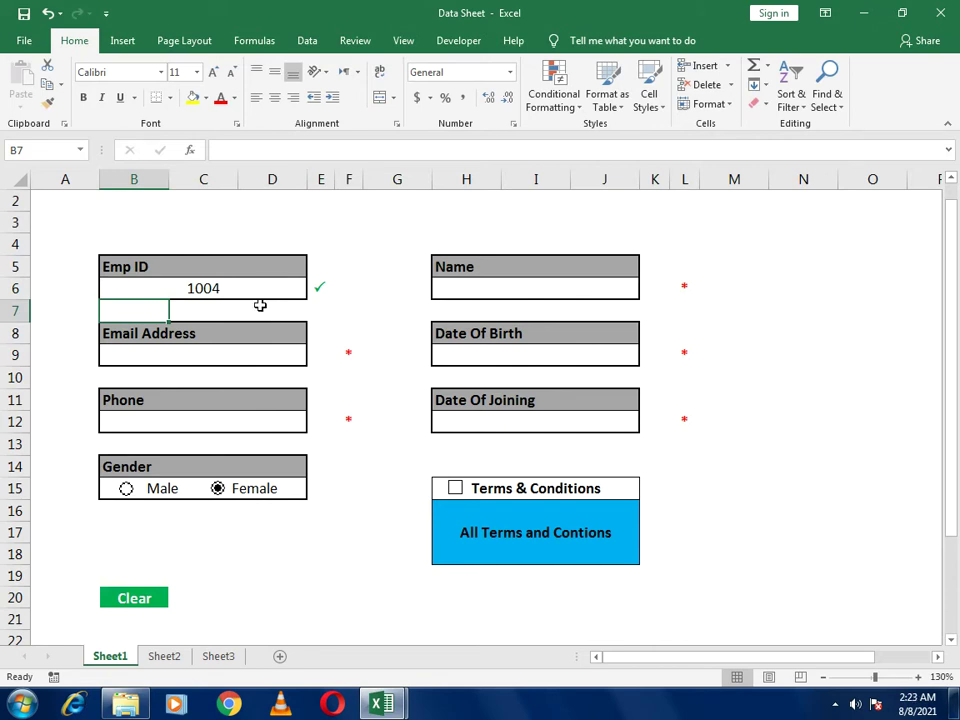
Enter Smith in the Name field in H6
{"action": "left_click", "coordinate": [453, 289]}
{"action": "type", "text": "Smith"}
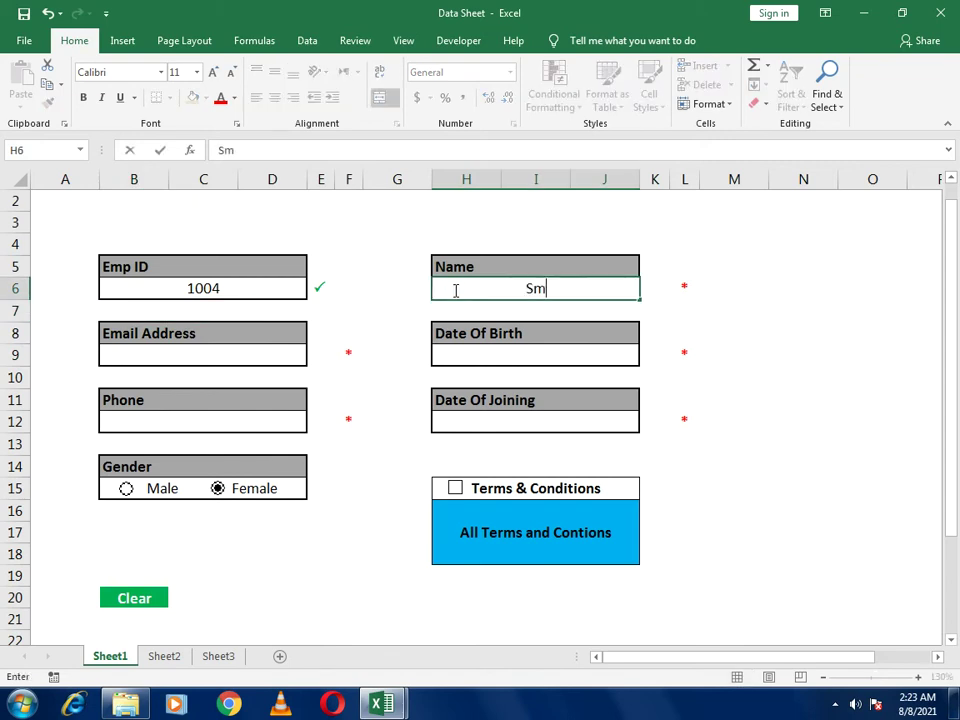
{"action": "key", "text": "Return"}
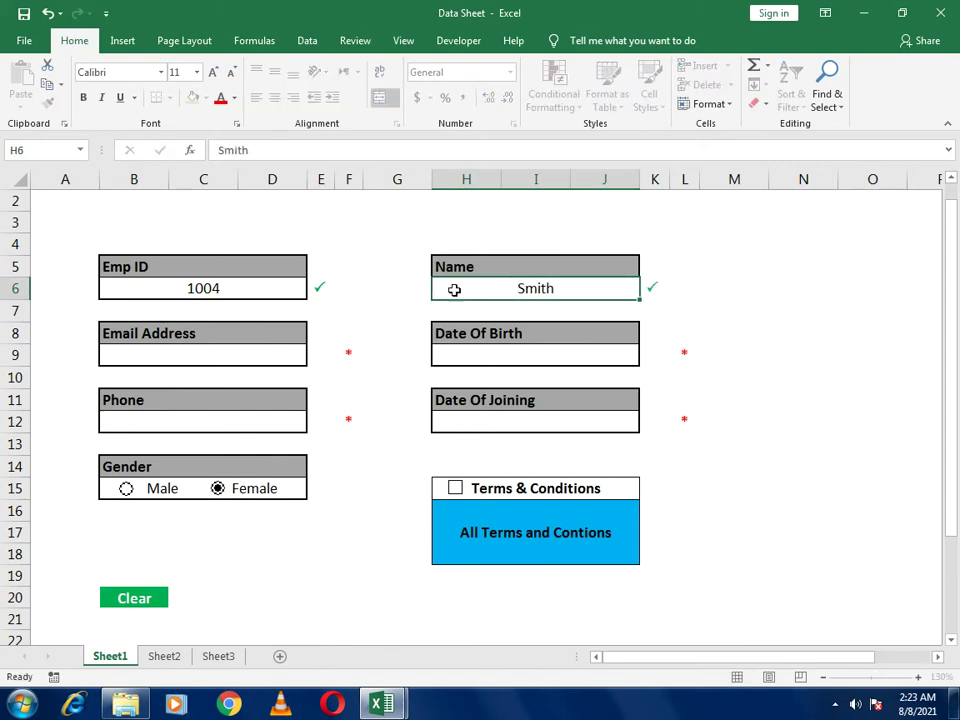
Test the Email Address validation with abc and 1213, dismissing each error
{"action": "left_click", "coordinate": [211, 357]}
{"action": "type", "text": "abc"}
{"action": "key", "text": "Return"}
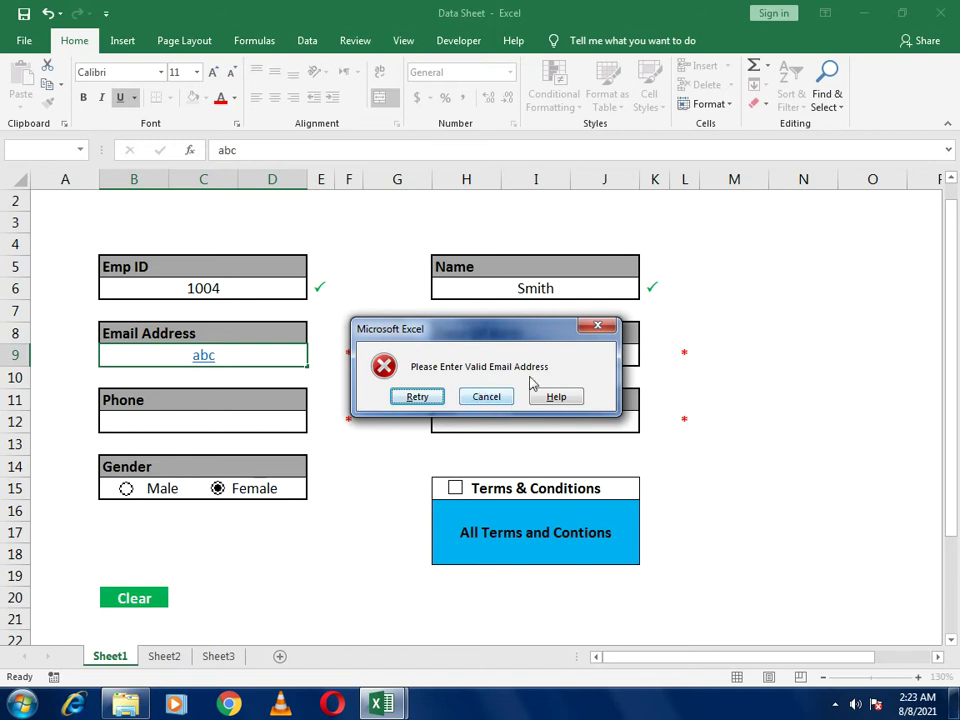
{"action": "left_click", "coordinate": [604, 327]}
{"action": "left_click", "coordinate": [212, 357]}
{"action": "type", "text": "1213"}
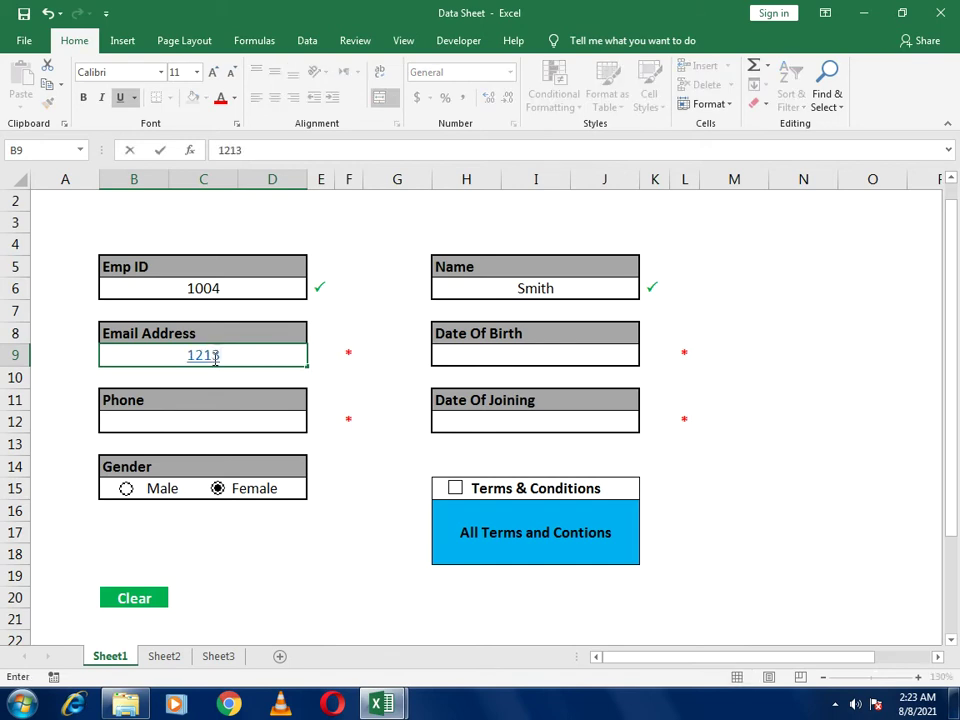
{"action": "key", "text": "Return"}
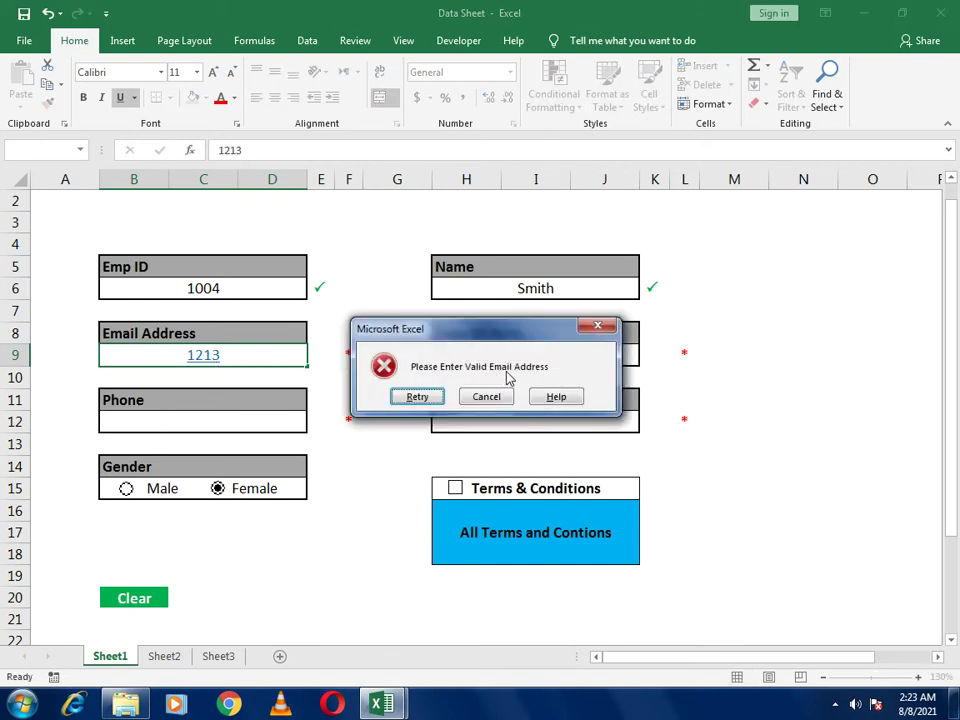
{"action": "left_click", "coordinate": [592, 326]}
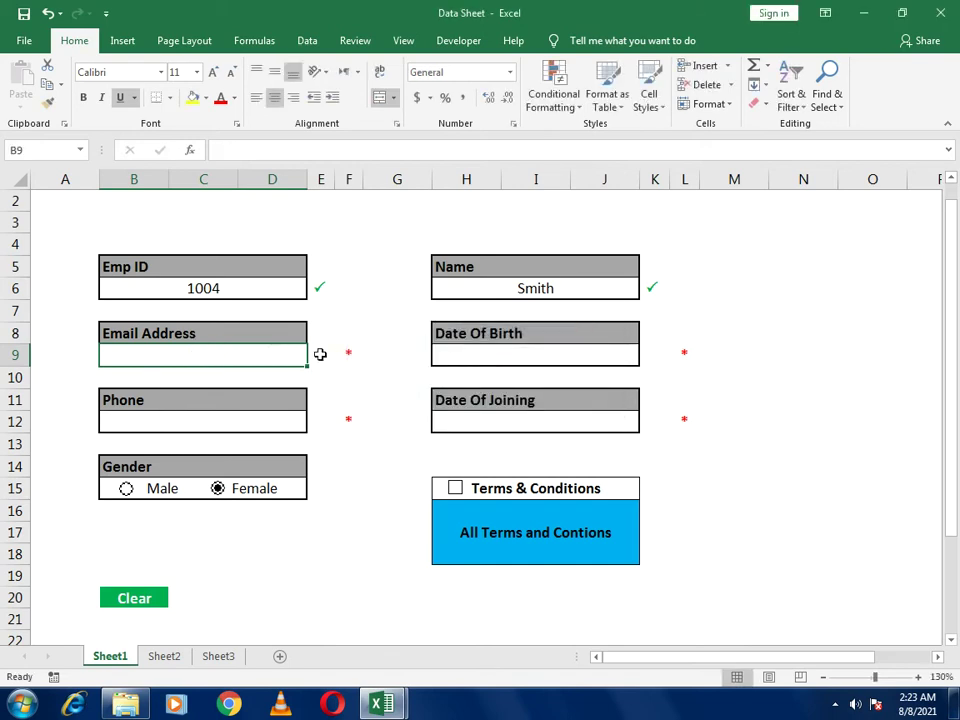
{"action": "key", "text": "Return"}
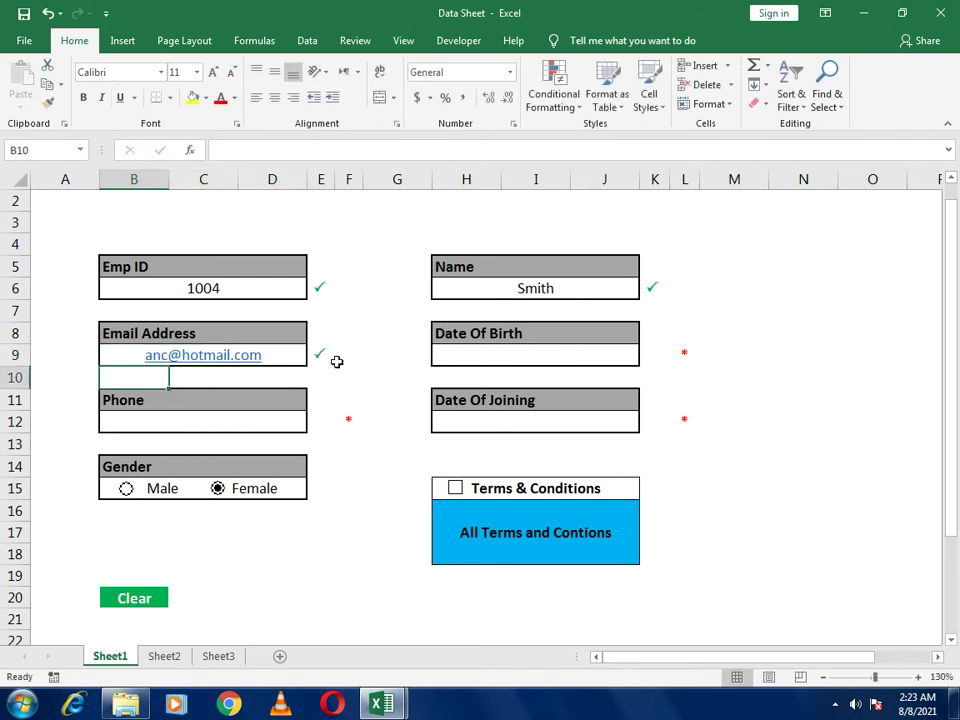
Enter 01-05-2020 as the Date Of Birth in H9
{"action": "left_click", "coordinate": [471, 356]}
{"action": "type", "text": "01"}
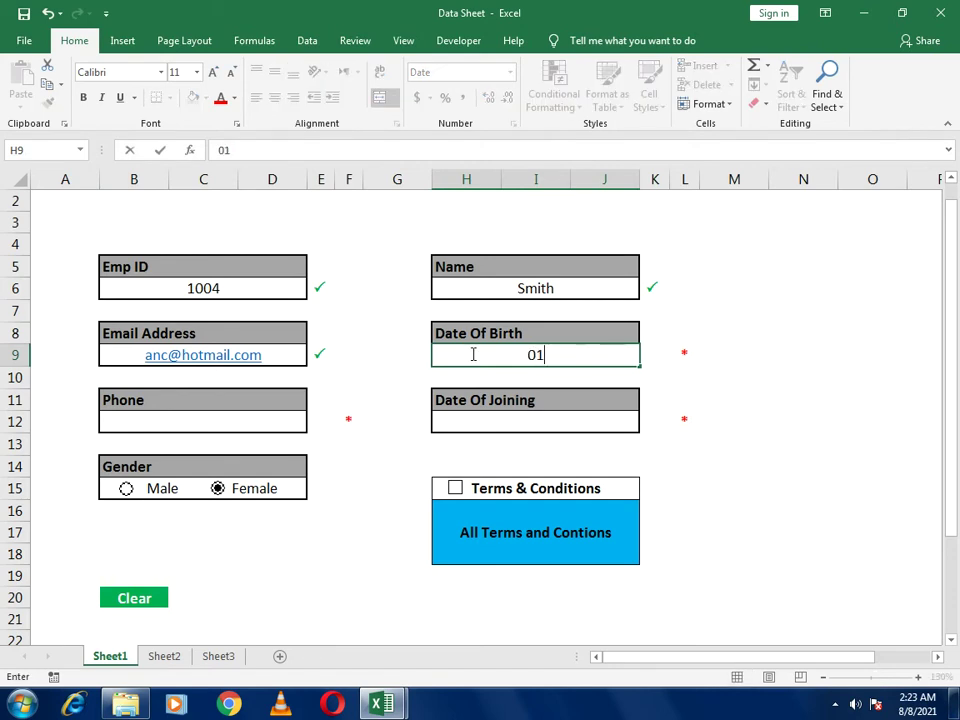
{"action": "type", "text": "-05-2020"}
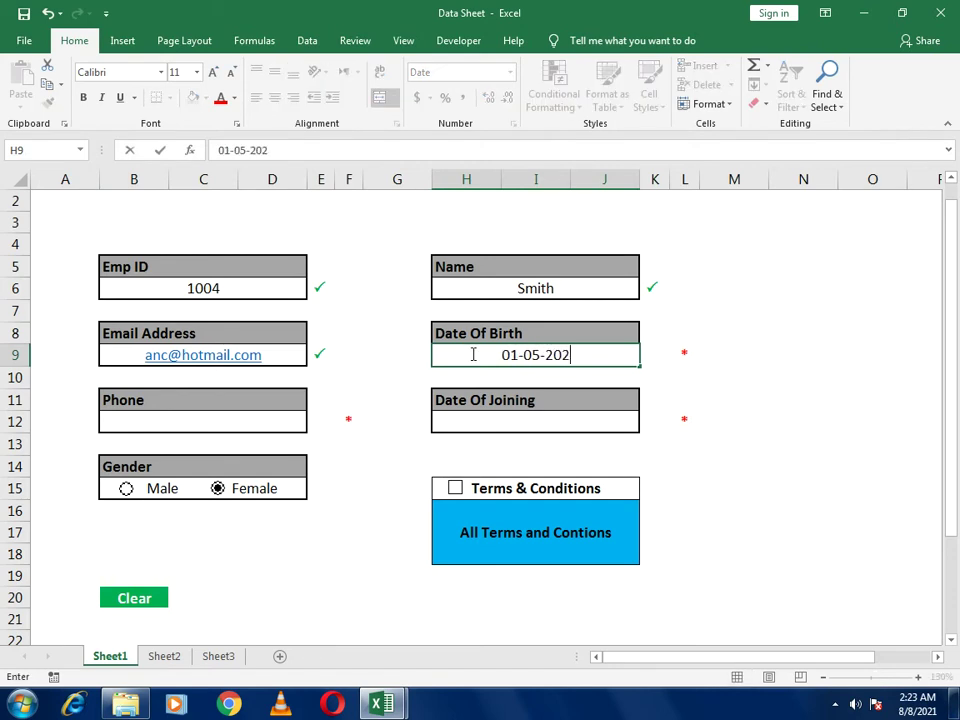
{"action": "key", "text": "Return"}
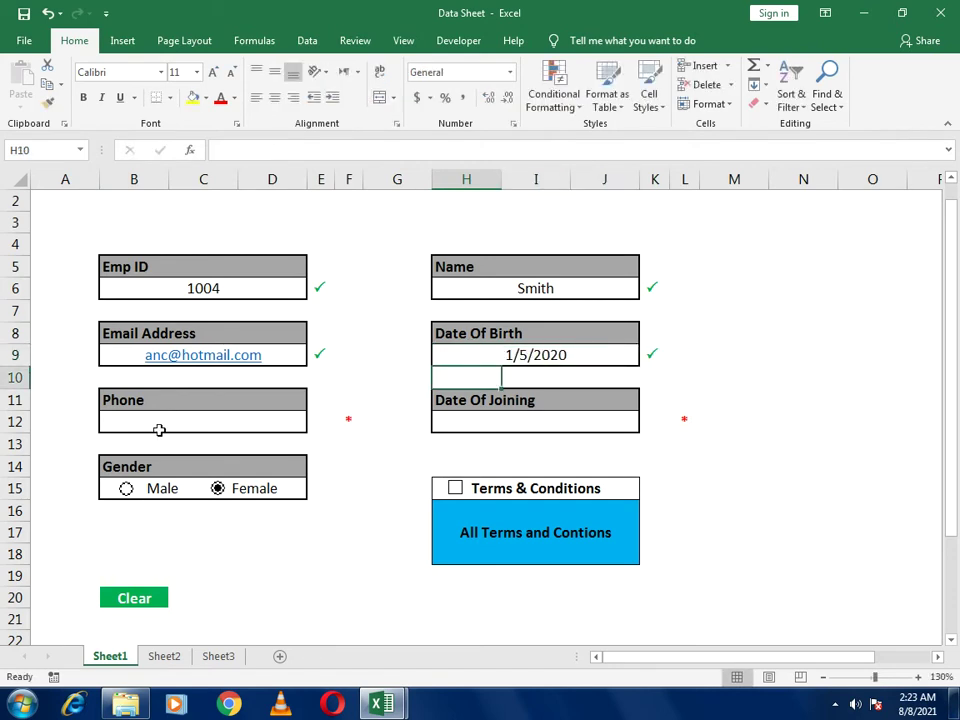
Enter phone 12132 in B12 and Date Of Joining 05-05-1998 in H12
{"action": "left_click", "coordinate": [158, 429]}
{"action": "type", "text": "12132"}
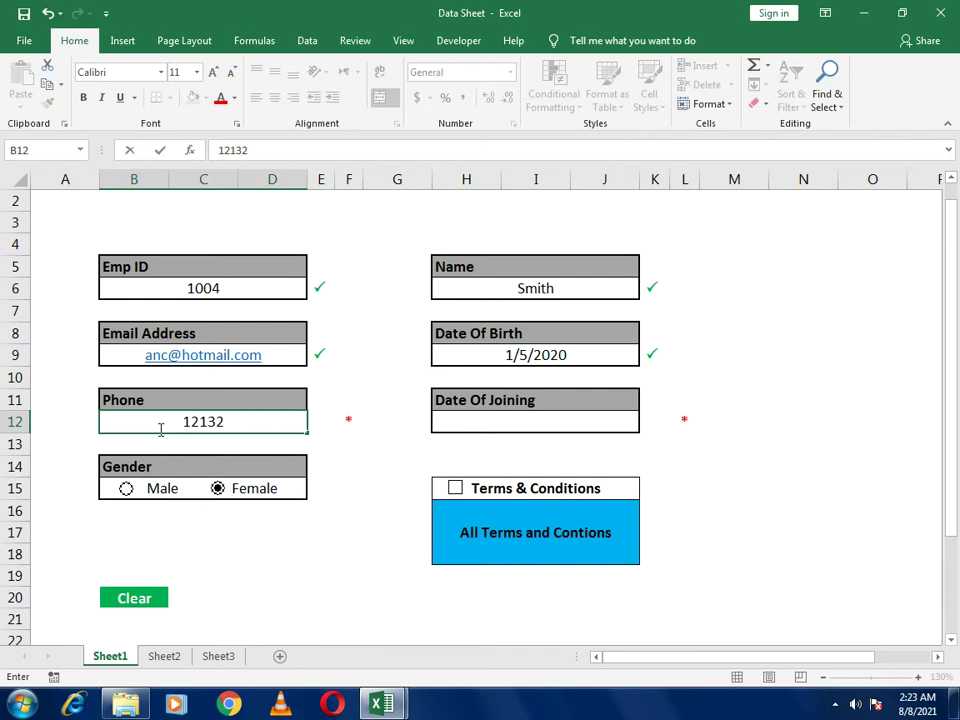
{"action": "left_click", "coordinate": [595, 427]}
{"action": "type", "text": "05"}
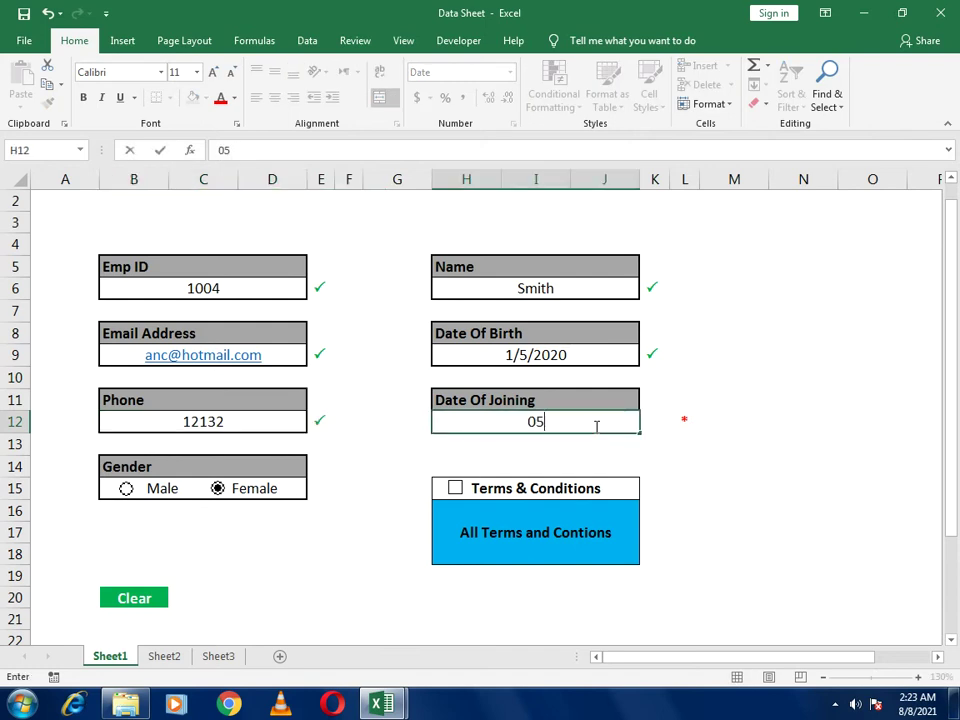
{"action": "type", "text": "-05-"}
{"action": "type", "text": "1"}
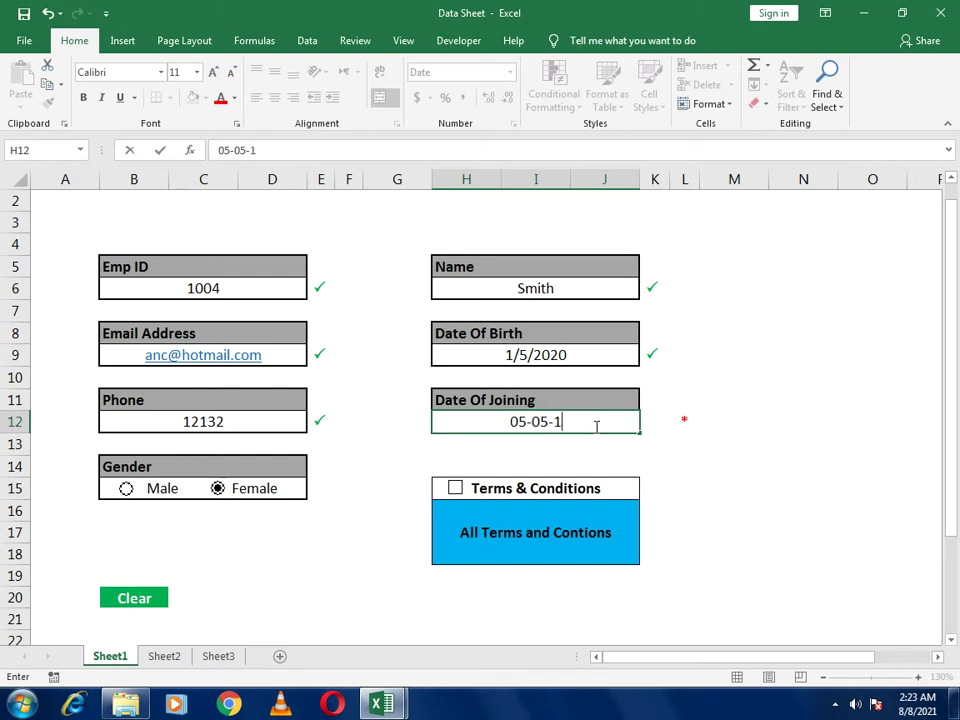
{"action": "type", "text": "990"}
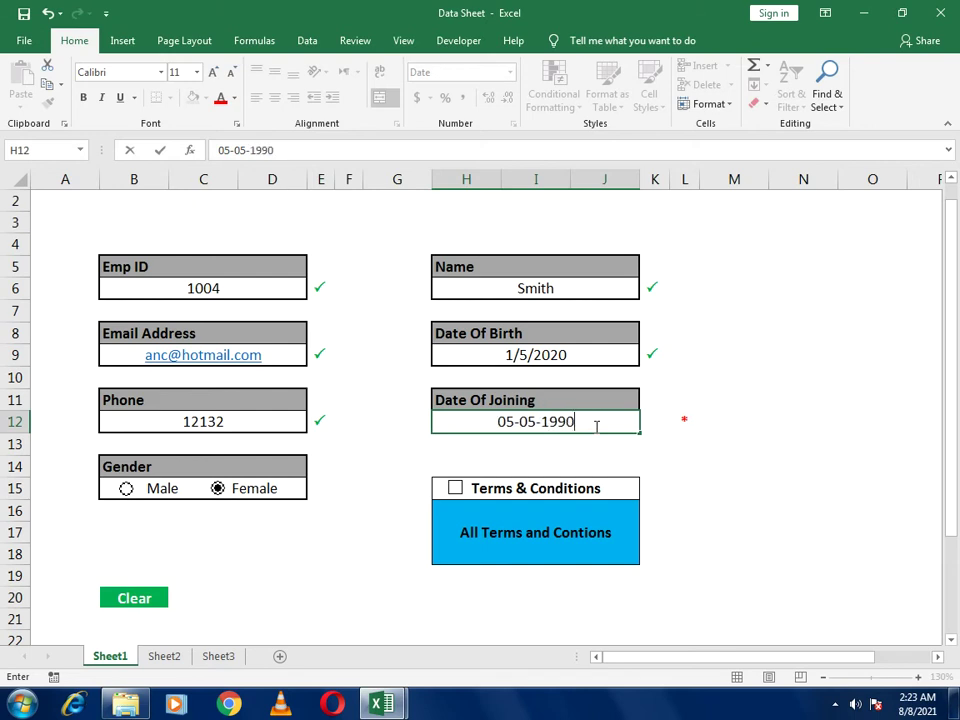
{"action": "key", "text": "BackSpace"}
{"action": "key", "text": "BackSpace"}
{"action": "type", "text": "98"}
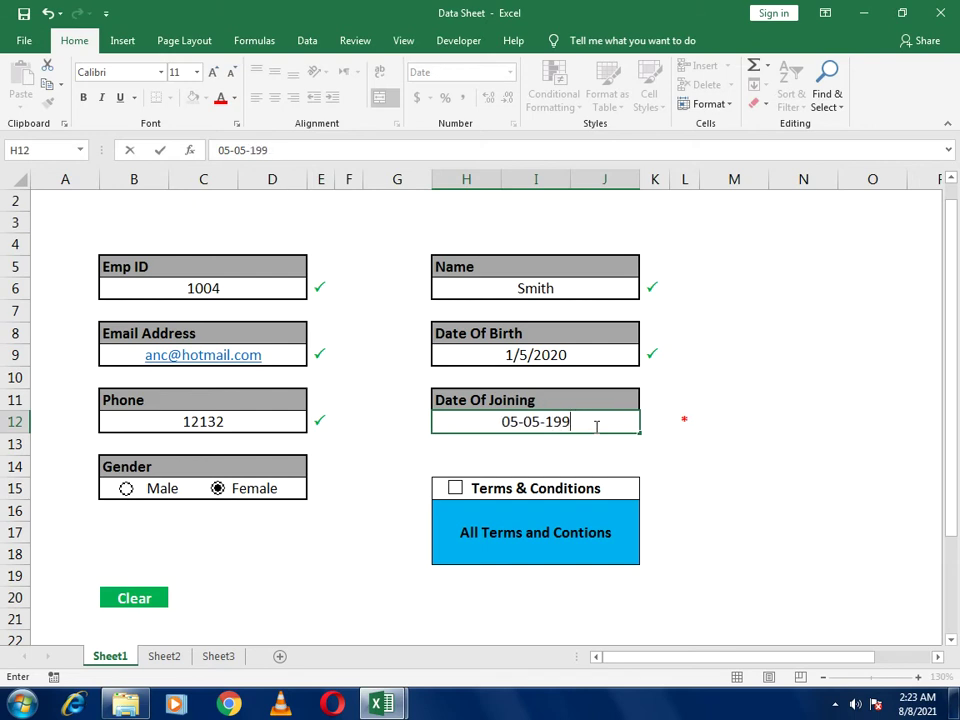
{"action": "left_click", "coordinate": [704, 470]}
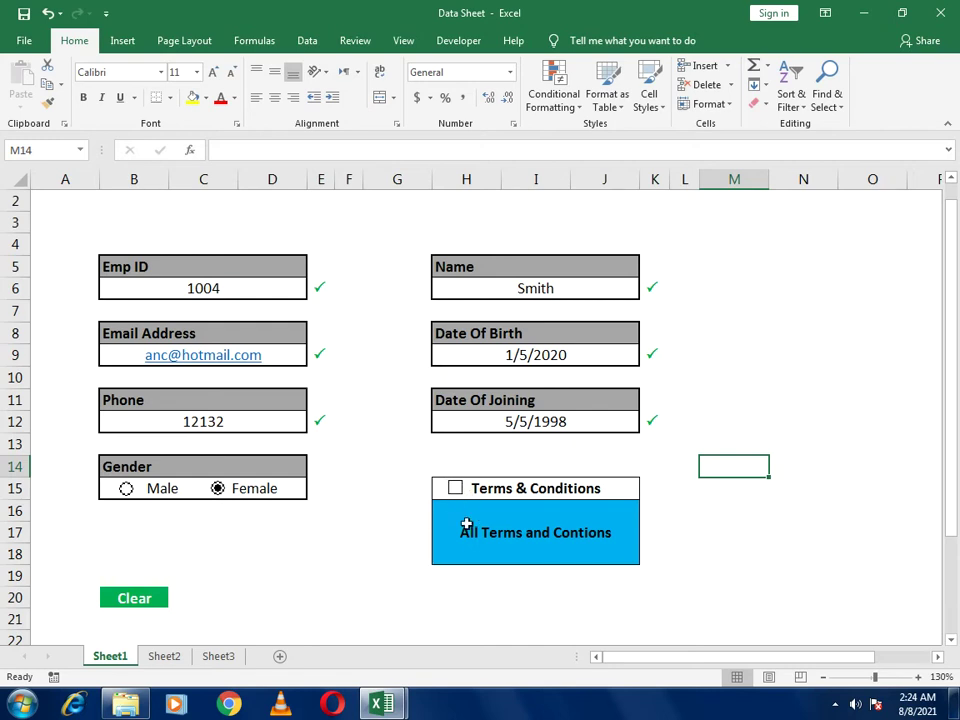
Accept the Terms & Conditions, submit employee 1004's record, and view it on Sheet3
{"action": "left_click", "coordinate": [507, 489]}
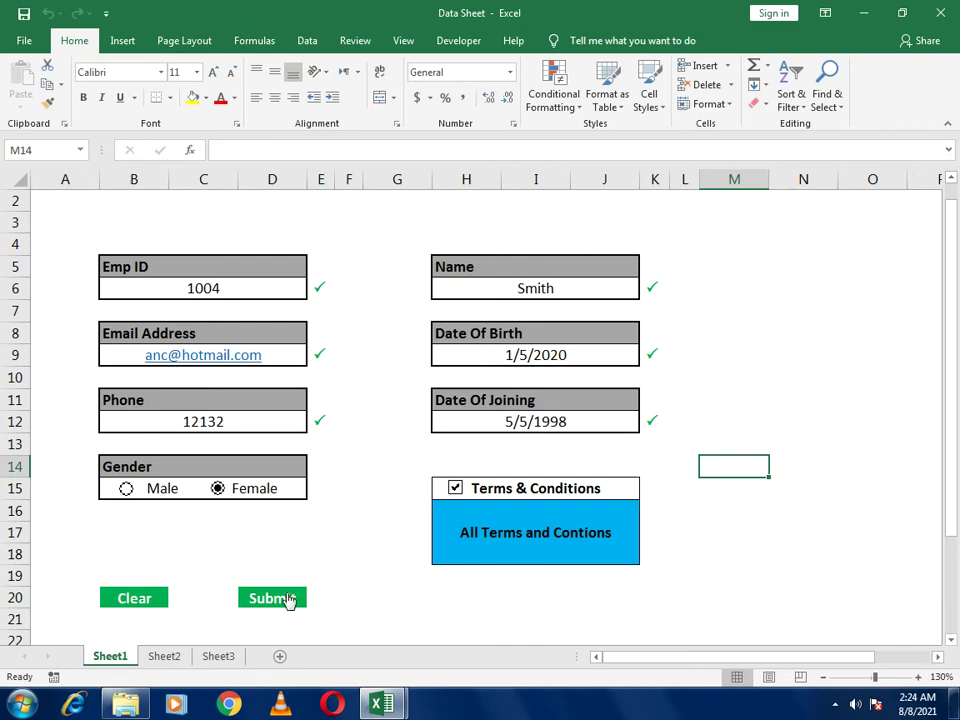
{"action": "left_click", "coordinate": [289, 597]}
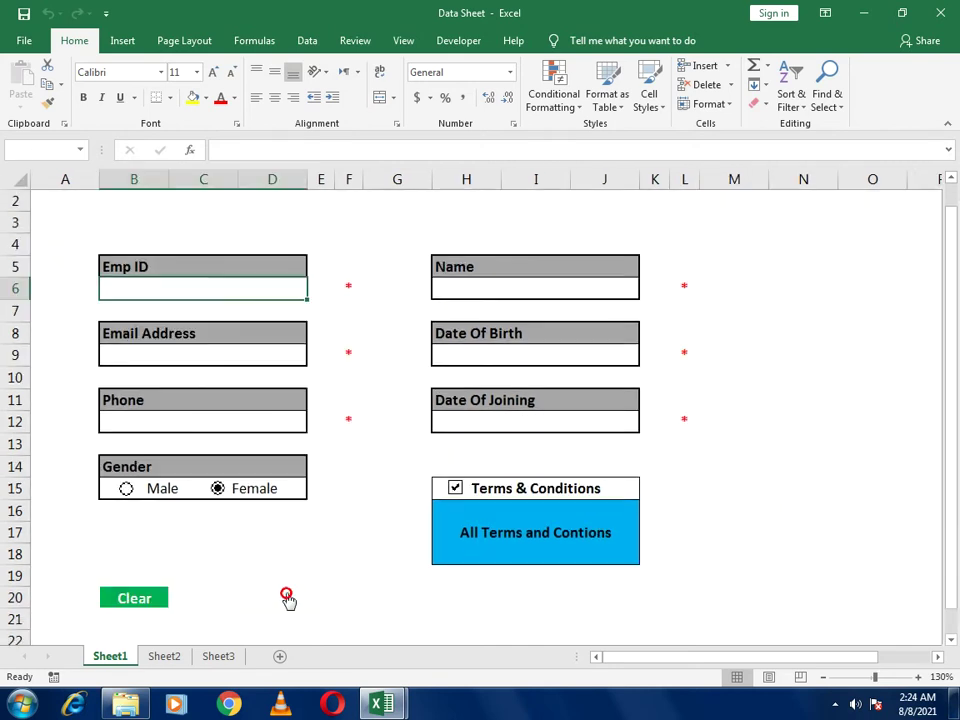
{"action": "left_click", "coordinate": [225, 657]}
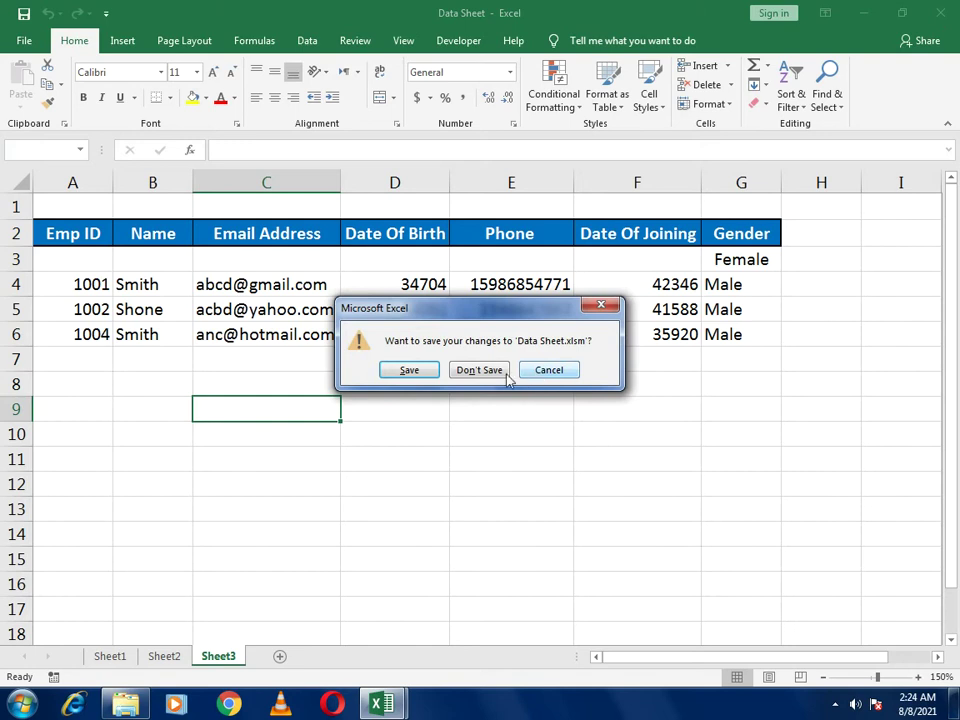
Discard the Data Sheet changes, widen column B, and enter 'Emp ID' in B4
{"action": "left_click", "coordinate": [497, 371]}
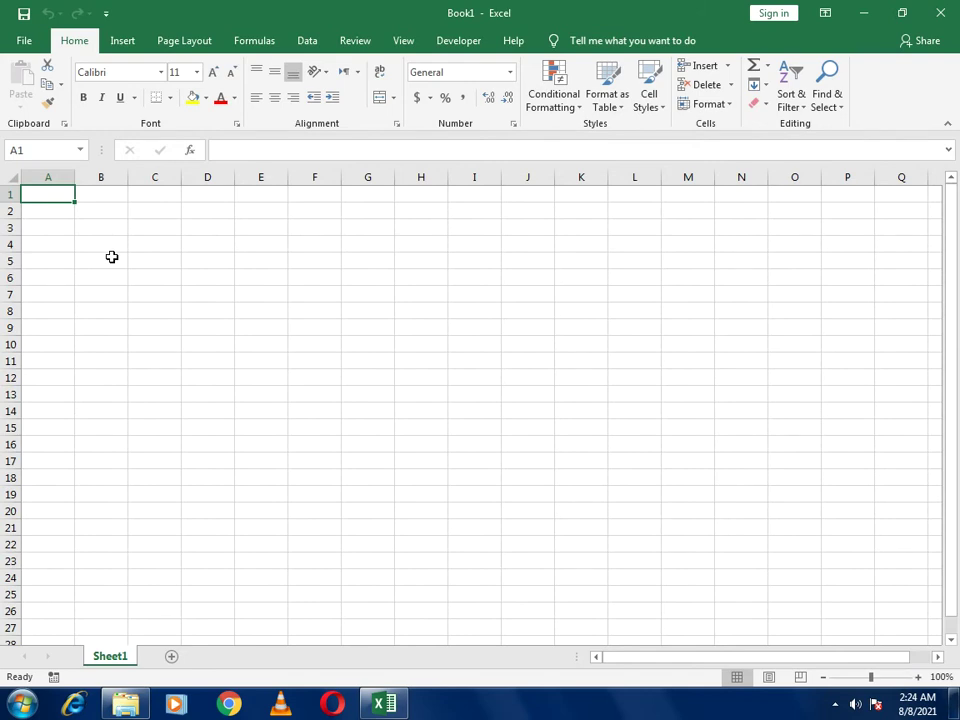
{"action": "left_click_drag", "start_coordinate": [111, 248], "coordinate": [141, 242]}
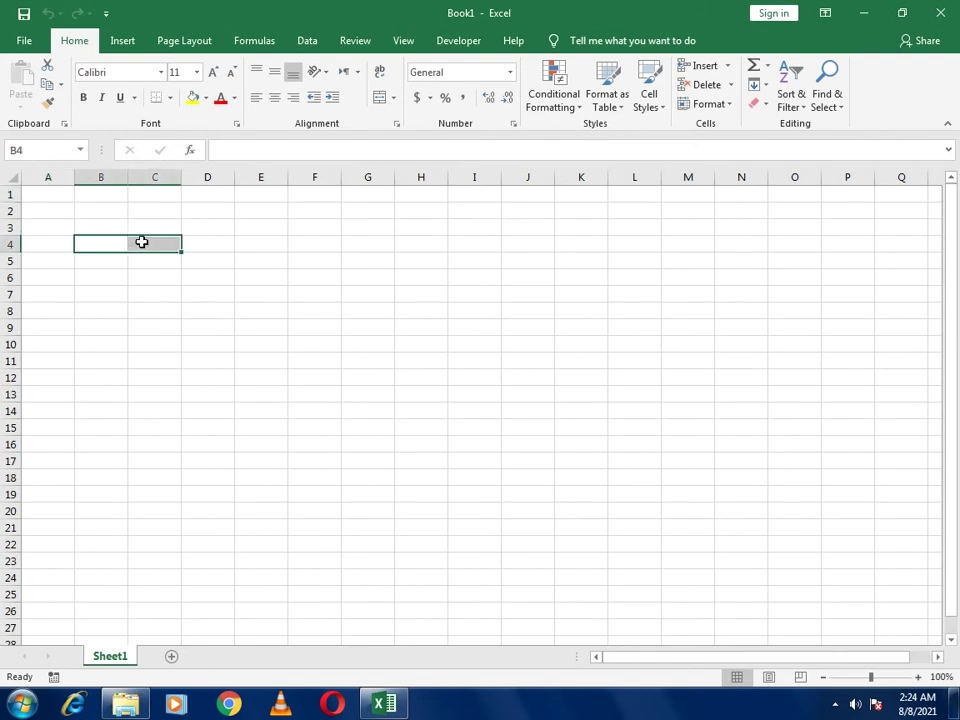
{"action": "left_click_drag", "start_coordinate": [126, 179], "coordinate": [178, 183]}
{"action": "left_click", "coordinate": [114, 240]}
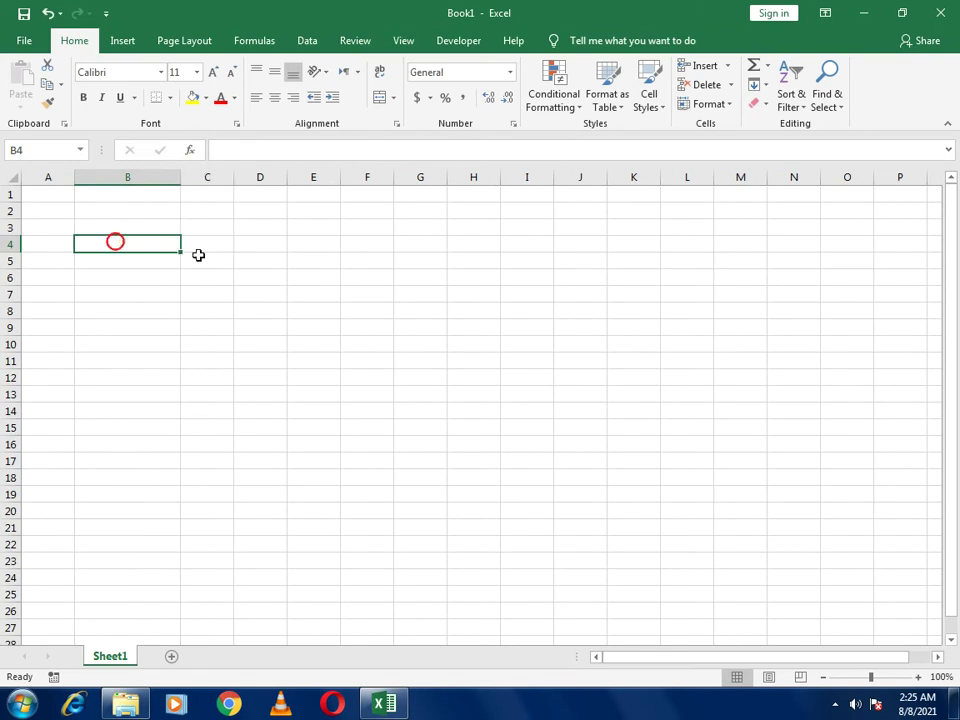
{"action": "type", "text": "Emp ID"}
{"action": "key", "text": "Return"}
Give B4:B5 all borders, shade B5 very light grey, and bold the Emp ID label
{"action": "key", "text": "Up"}
{"action": "key", "text": "shift+Down"}
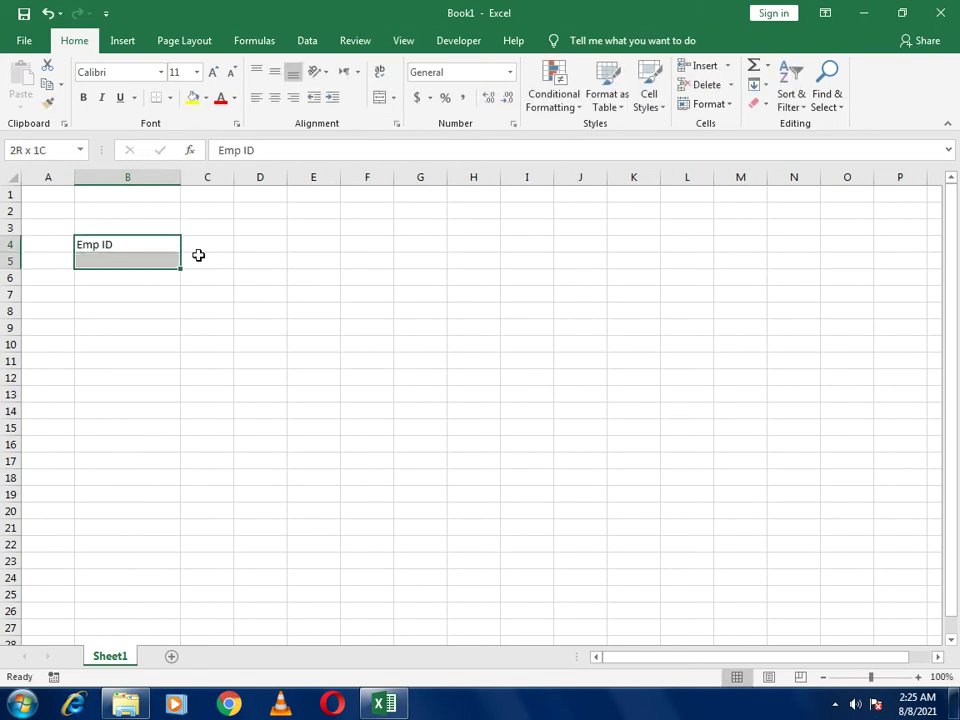
{"action": "left_click", "coordinate": [170, 97]}
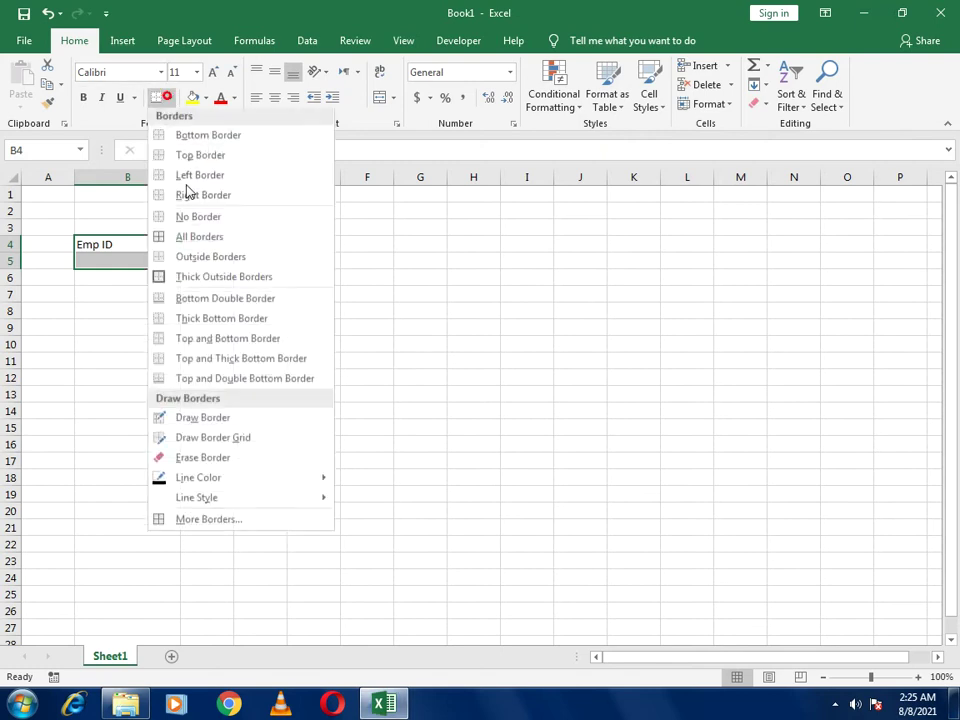
{"action": "left_click", "coordinate": [185, 237]}
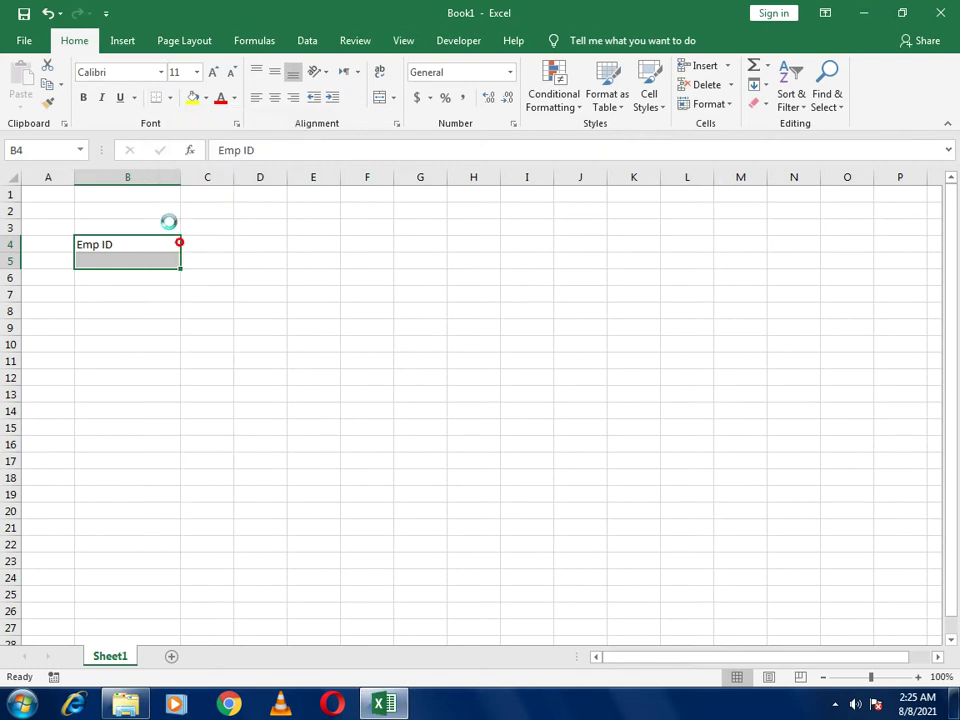
{"action": "left_click", "coordinate": [126, 256]}
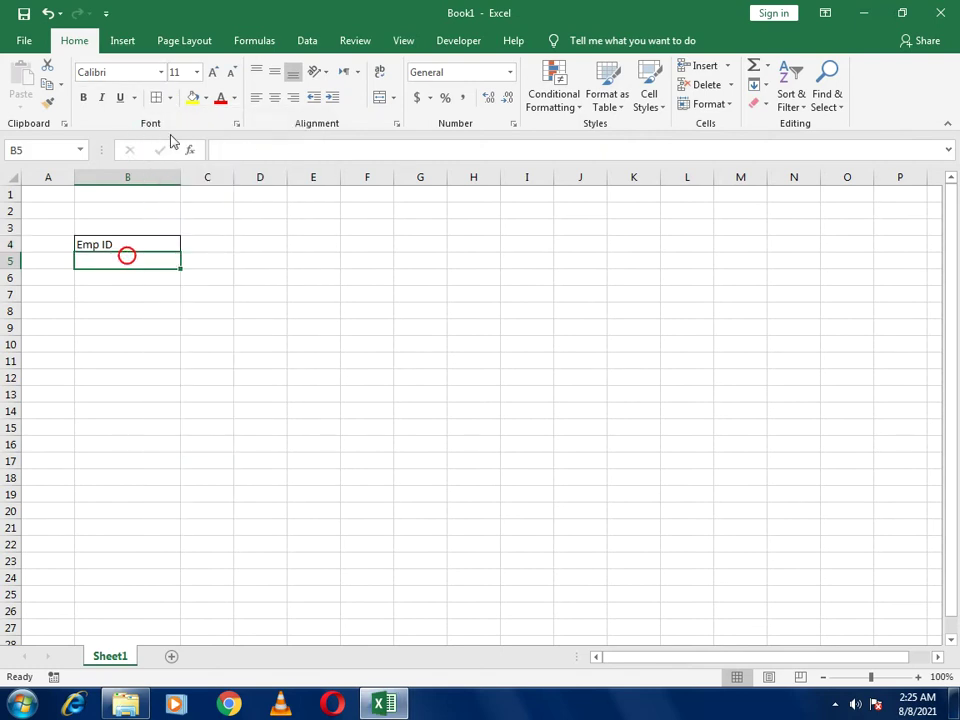
{"action": "left_click", "coordinate": [206, 99]}
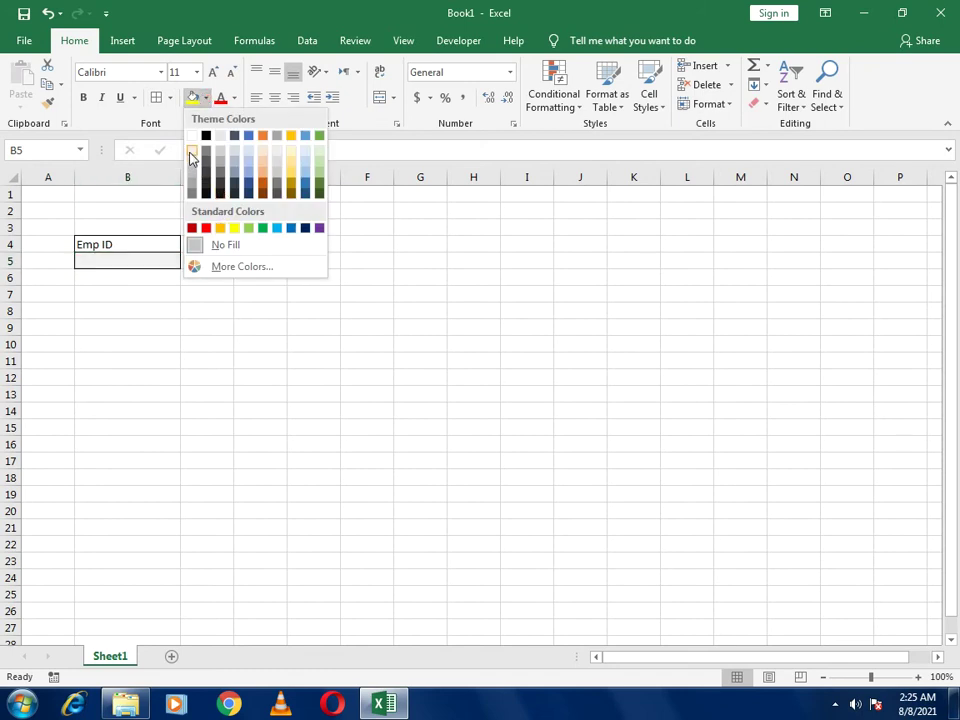
{"action": "left_click", "coordinate": [192, 152]}
{"action": "left_click", "coordinate": [209, 302]}
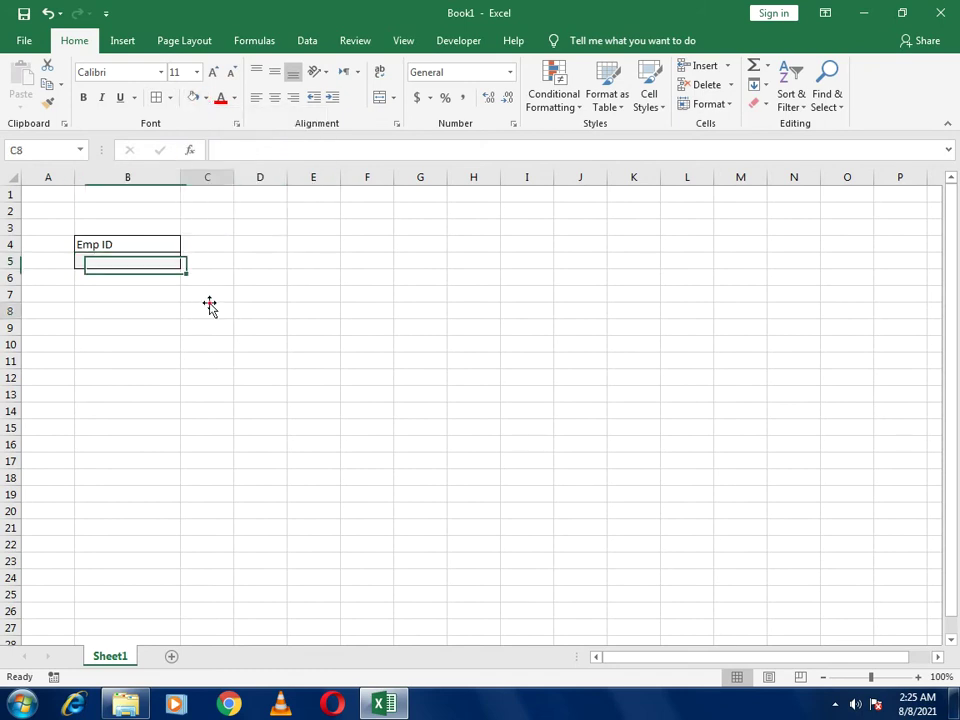
{"action": "left_click", "coordinate": [118, 247]}
{"action": "left_click", "coordinate": [83, 97]}
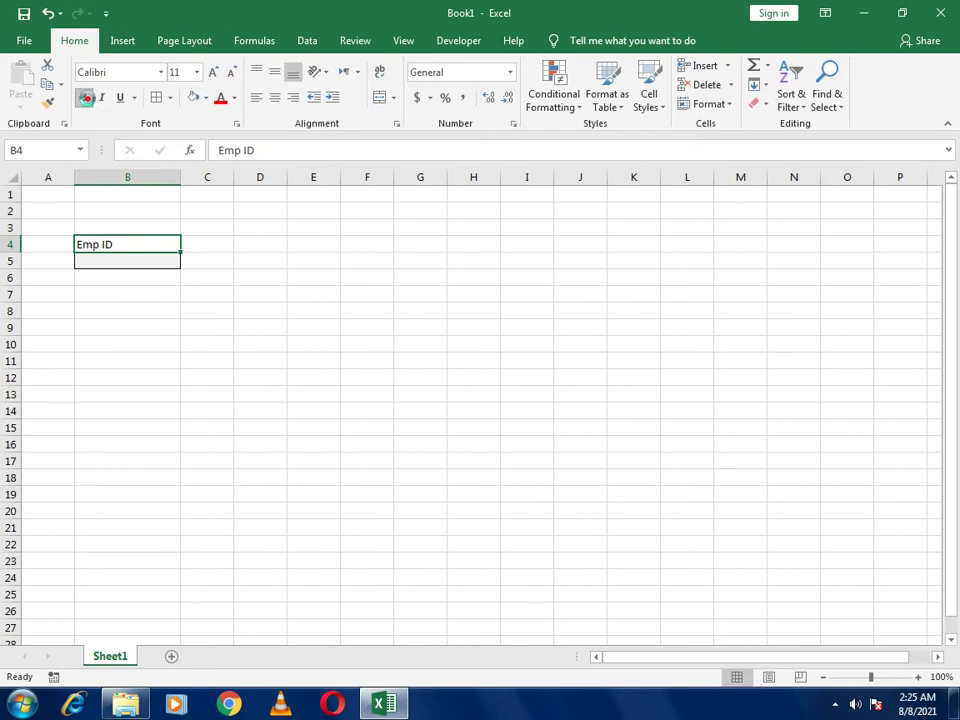
{"action": "left_click", "coordinate": [270, 313]}
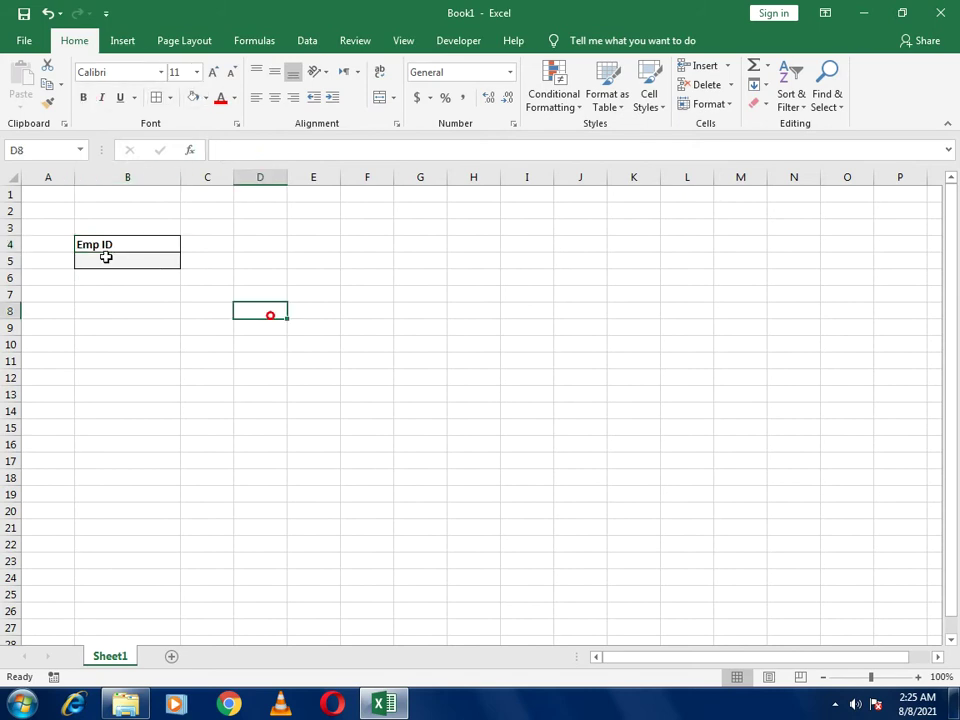
Copy the B4:B5 Emp ID block into B7, B10 and B13
{"action": "left_click_drag", "start_coordinate": [106, 246], "coordinate": [113, 255]}
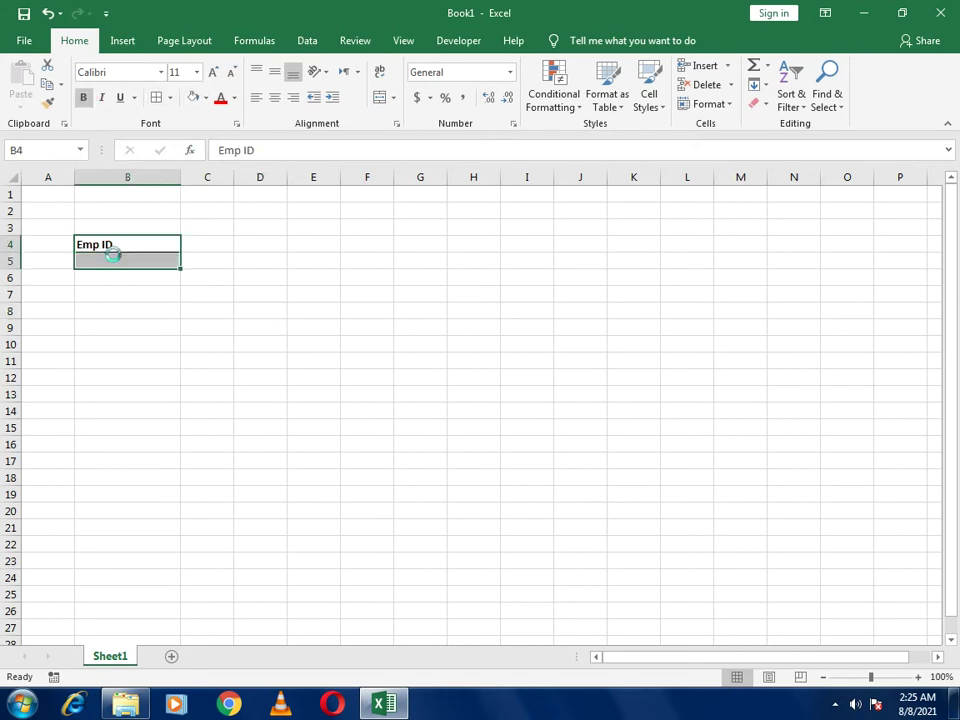
{"action": "key", "text": "ctrl+c"}
{"action": "left_click", "coordinate": [101, 293]}
{"action": "key", "text": "ctrl+v"}
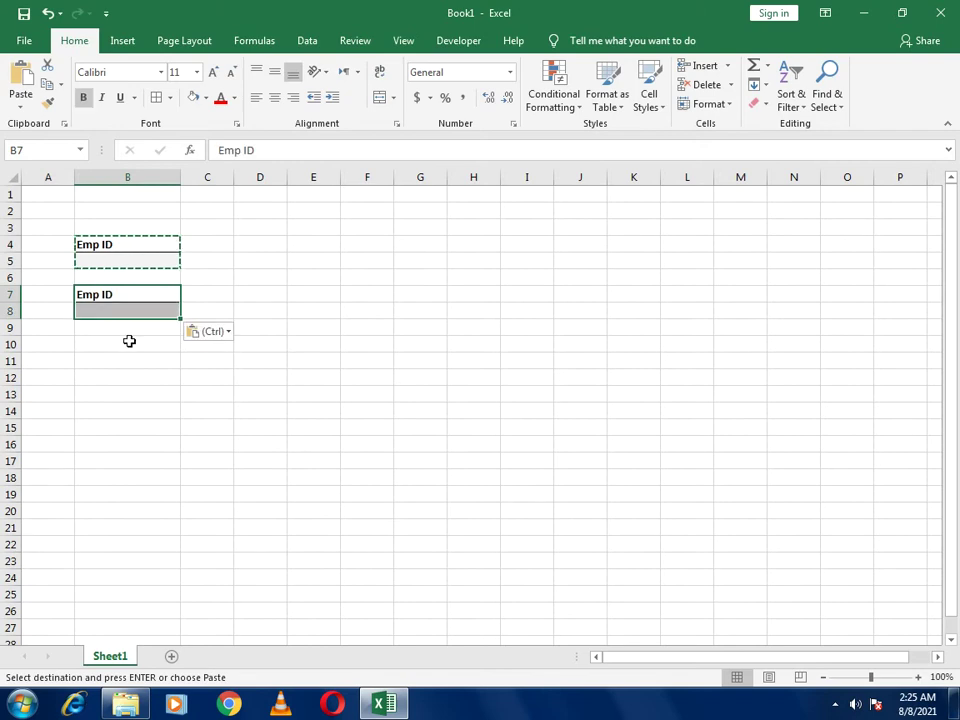
{"action": "left_click", "coordinate": [128, 341]}
{"action": "key", "text": "ctrl+v"}
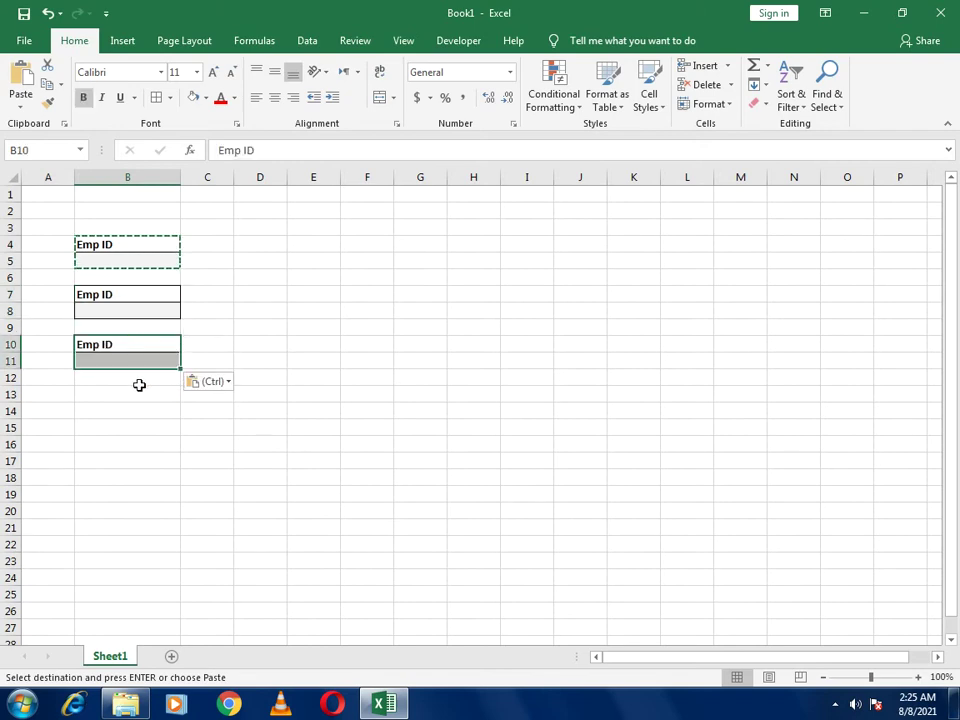
{"action": "left_click", "coordinate": [139, 393]}
{"action": "key", "text": "ctrl+v"}
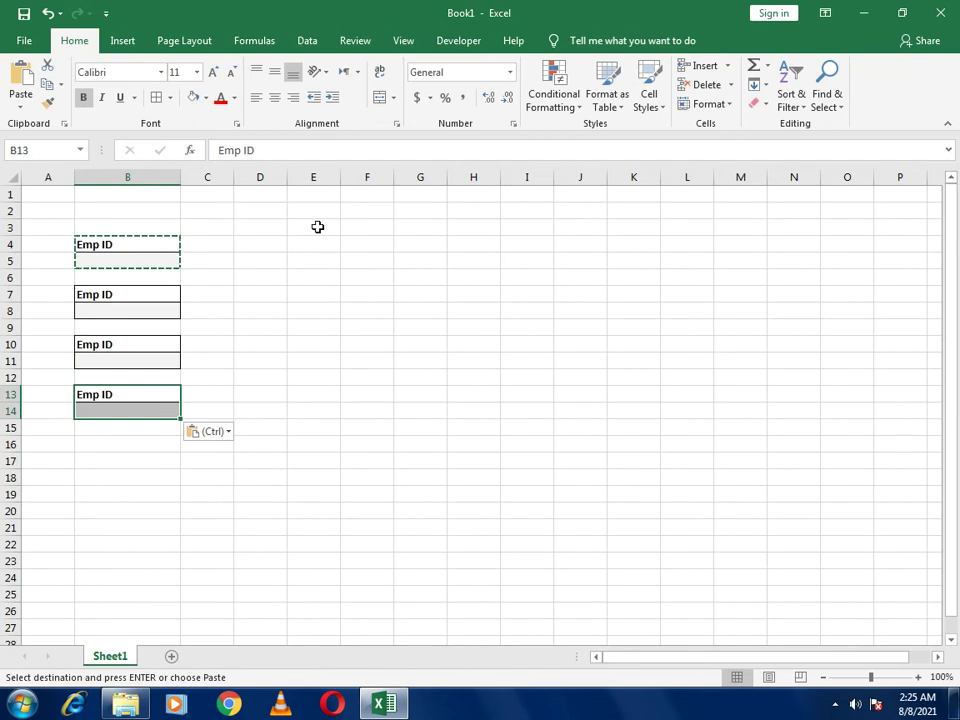
Widen column F and paste the Emp ID block into F4, F7 and F10
{"action": "left_click", "coordinate": [360, 244]}
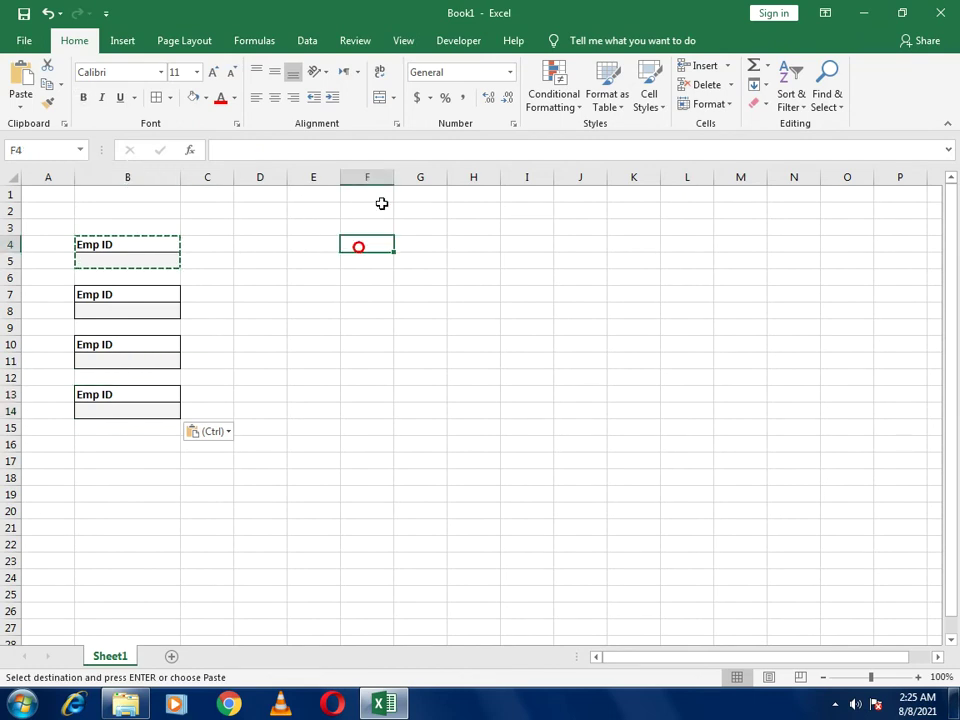
{"action": "left_click_drag", "start_coordinate": [390, 182], "coordinate": [445, 188]}
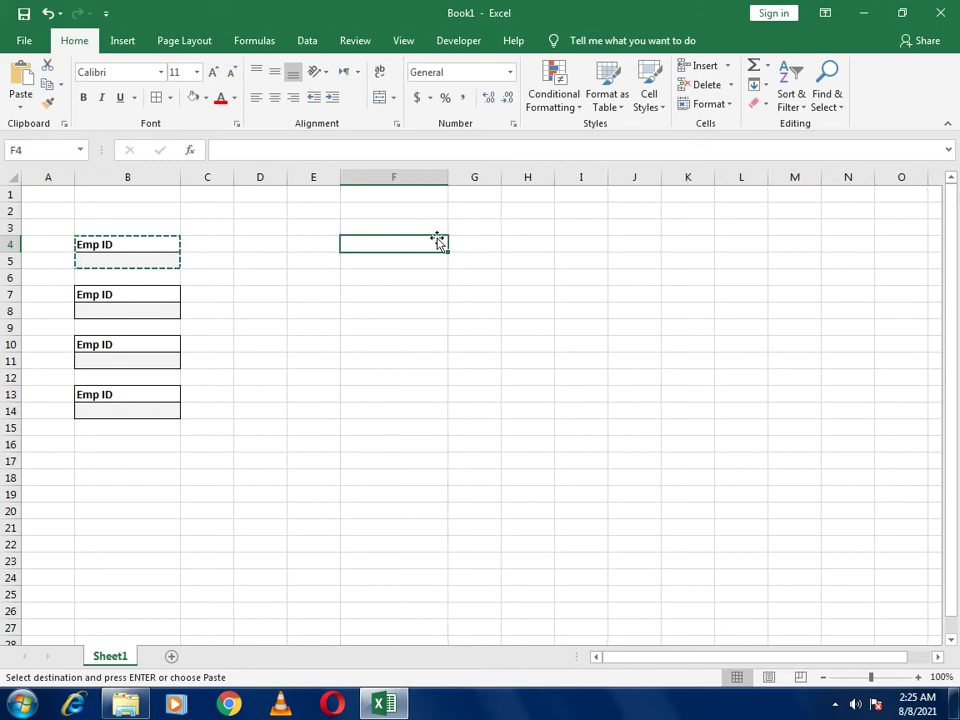
{"action": "key", "text": "ctrl+v"}
{"action": "left_click", "coordinate": [393, 298]}
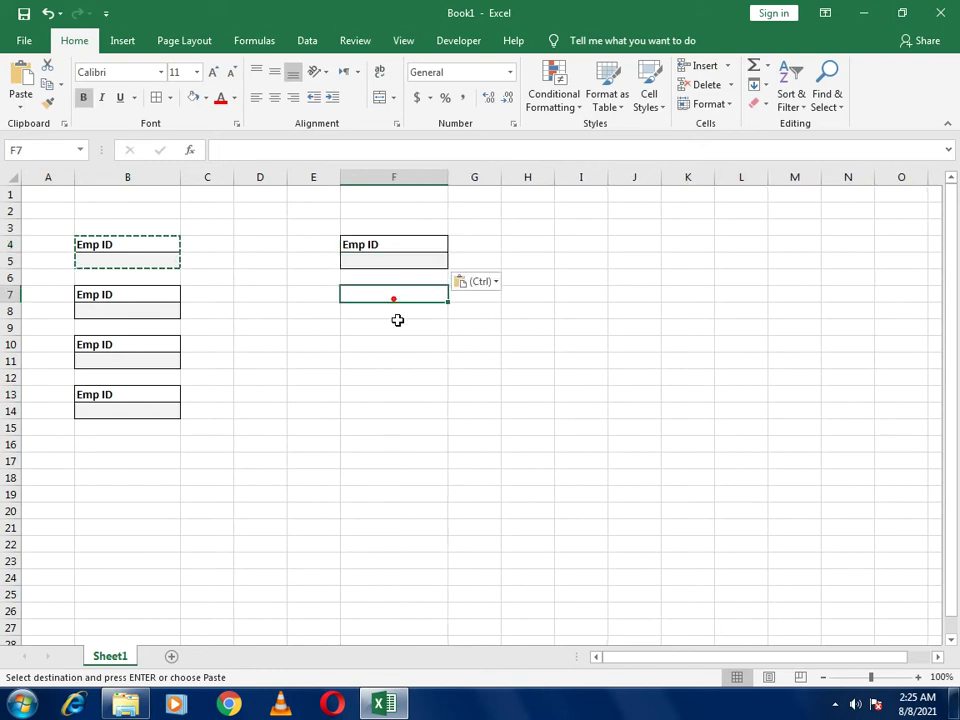
{"action": "key", "text": "ctrl+v"}
{"action": "left_click", "coordinate": [391, 347]}
{"action": "key", "text": "ctrl+v"}
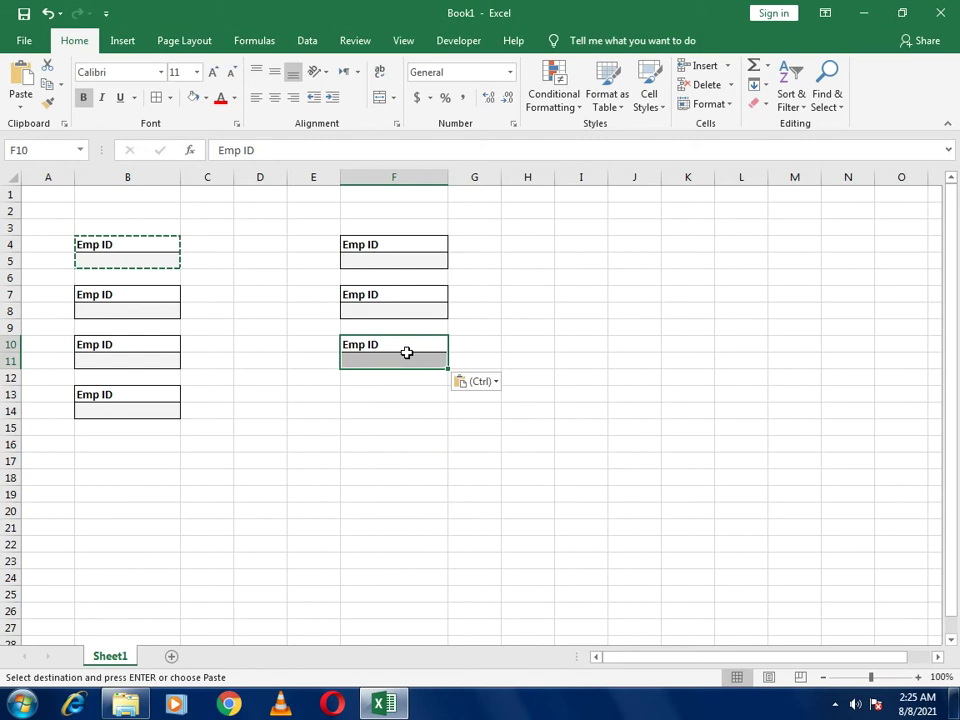
{"action": "left_click", "coordinate": [368, 244]}
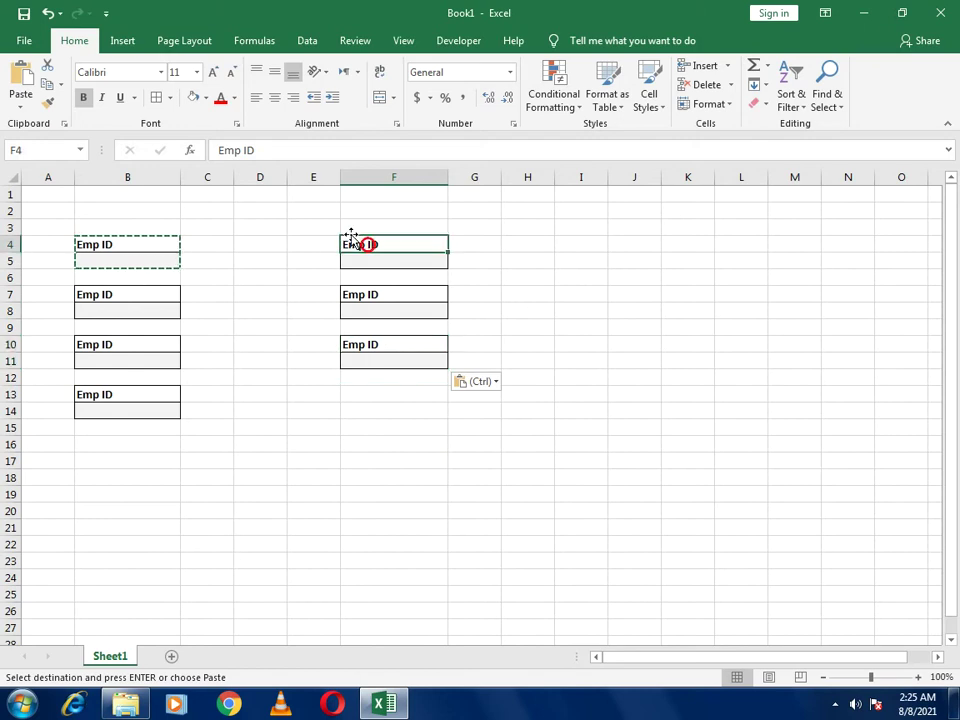
Relabel F4 as 'Name' and B7 as 'Email Address'
{"action": "key", "text": "Escape"}
{"action": "type", "text": "Name"}
{"action": "key", "text": "Return"}
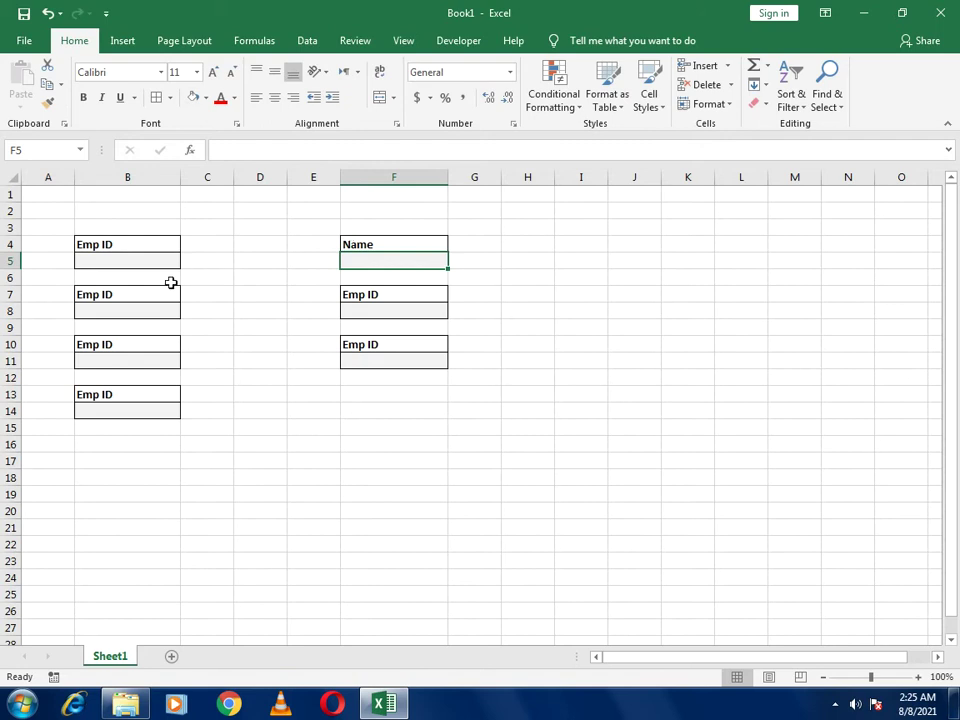
{"action": "left_click", "coordinate": [150, 294]}
{"action": "type", "text": "EMa"}
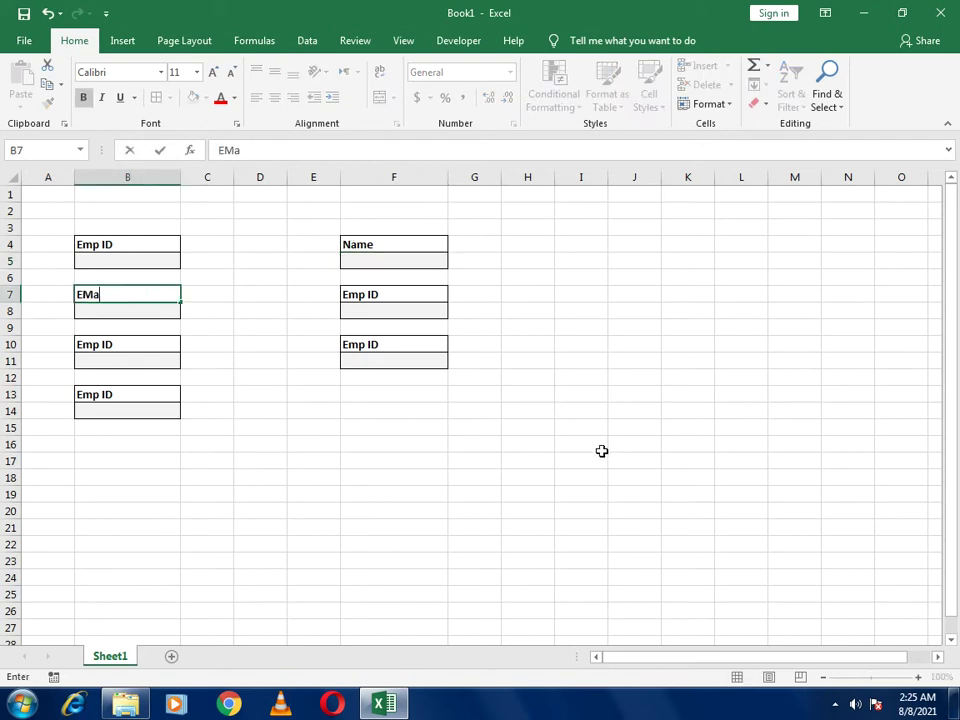
{"action": "key", "text": "BackSpace"}
{"action": "key", "text": "BackSpace"}
{"action": "type", "text": "mail Address"}
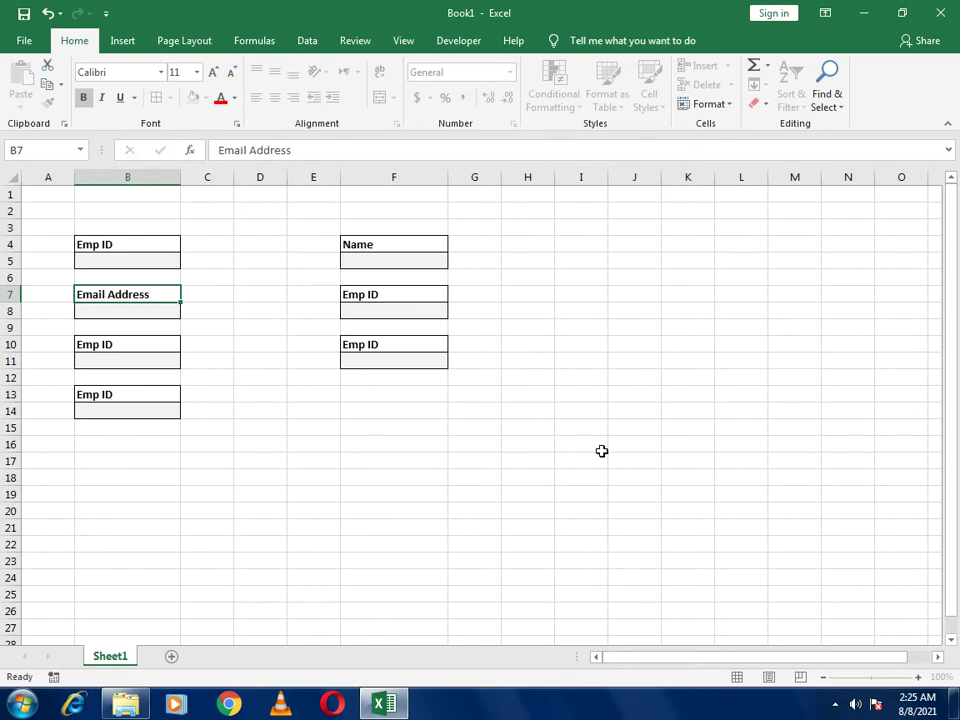
{"action": "key", "text": "Return"}
Relabel F7 as 'Date of Birth' and B10 as 'Phone'
{"action": "left_click", "coordinate": [352, 294]}
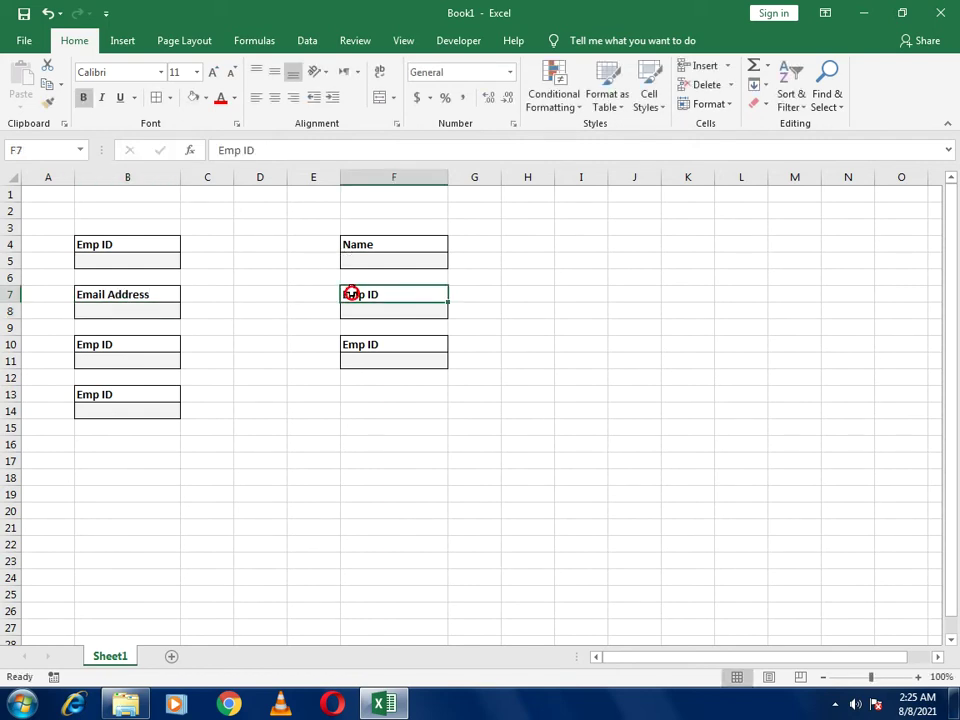
{"action": "type", "text": "Date pf"}
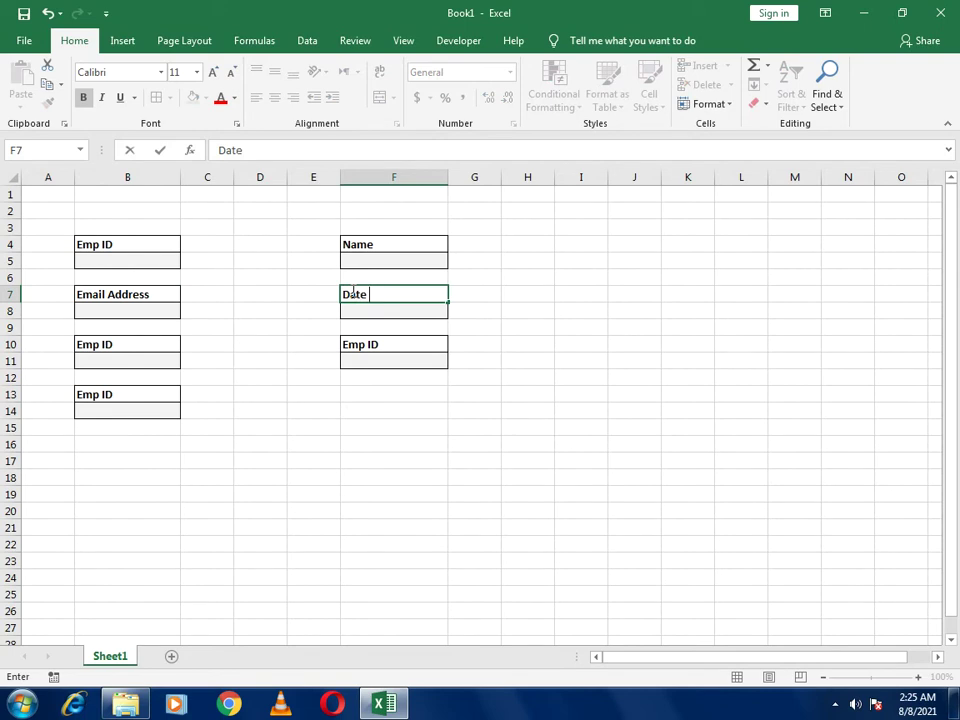
{"action": "type", "text": " Birth"}
{"action": "key", "text": "Return"}
{"action": "left_click", "coordinate": [125, 343]}
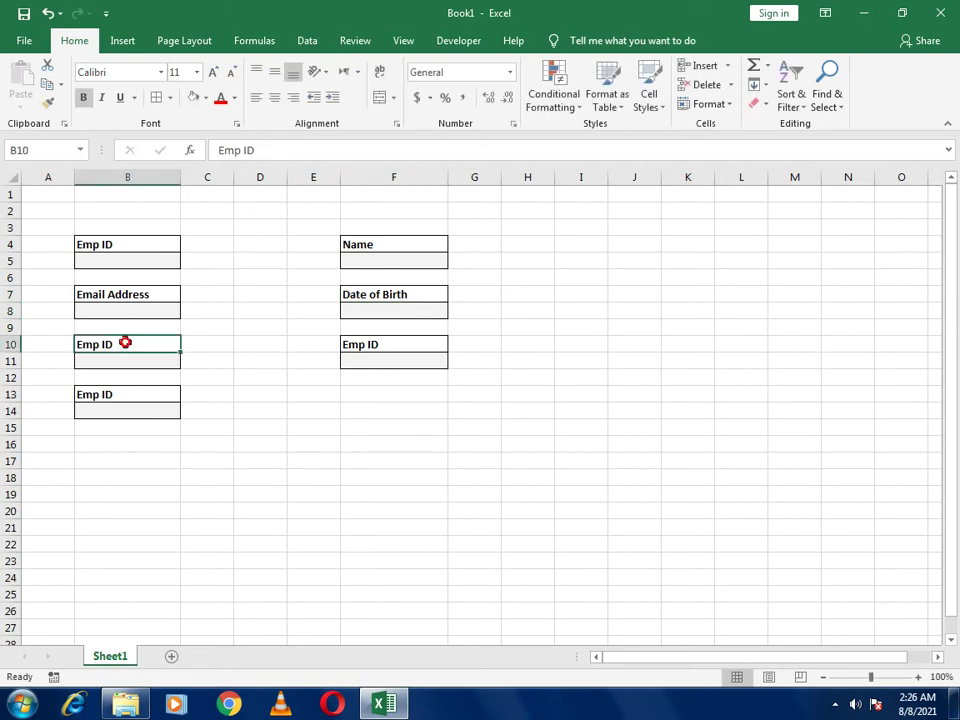
{"action": "type", "text": "Poh"}
{"action": "key", "text": "BackSpace"}
{"action": "key", "text": "BackSpace"}
{"action": "type", "text": "hone"}
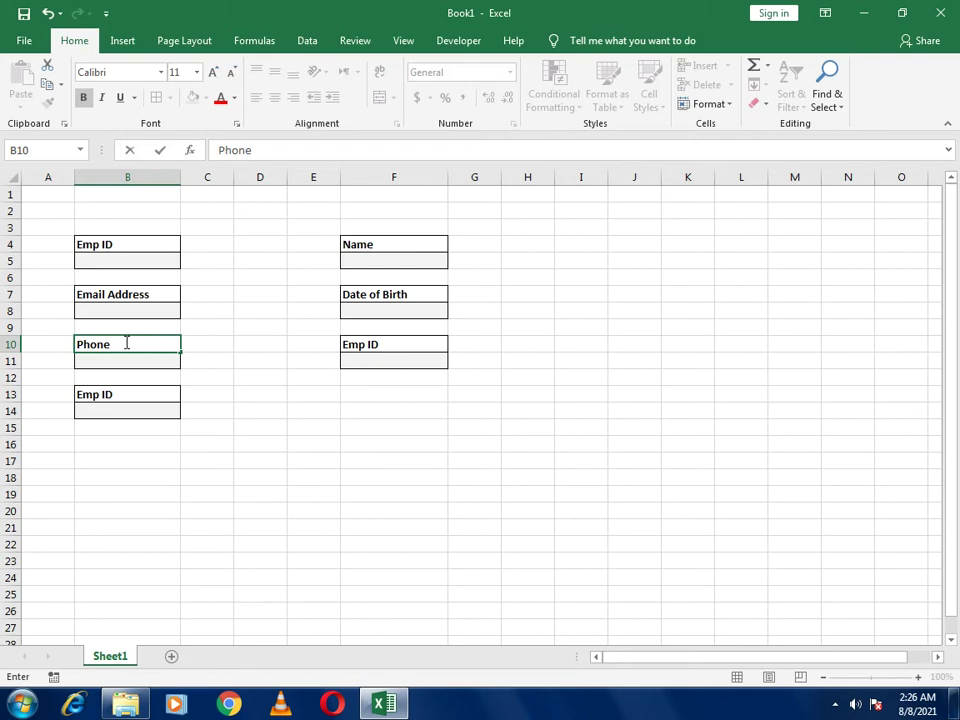
{"action": "left_click", "coordinate": [370, 343]}
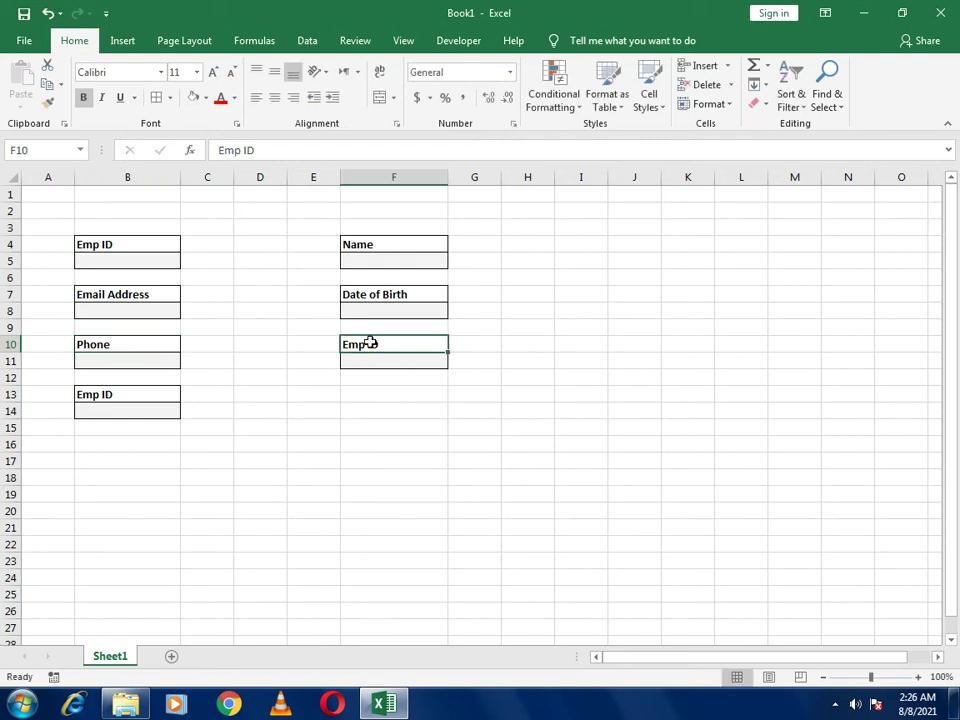
Label F10 'Date Of Joining' and B13 'Gender'
{"action": "type", "text": "Date Of"}
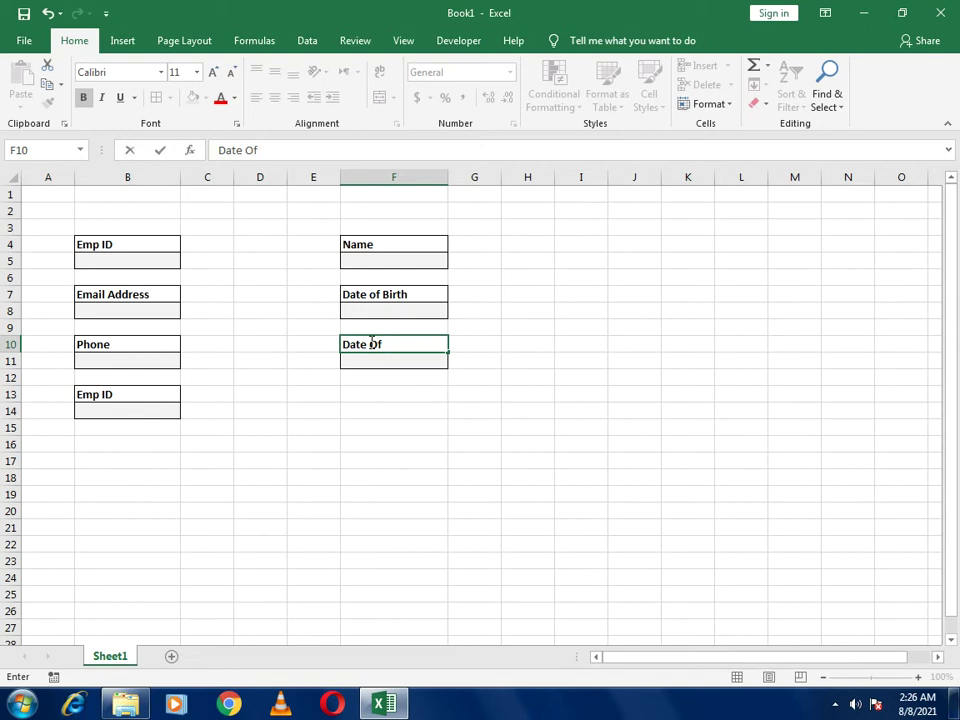
{"action": "type", "text": " Joining"}
{"action": "key", "text": "Return"}
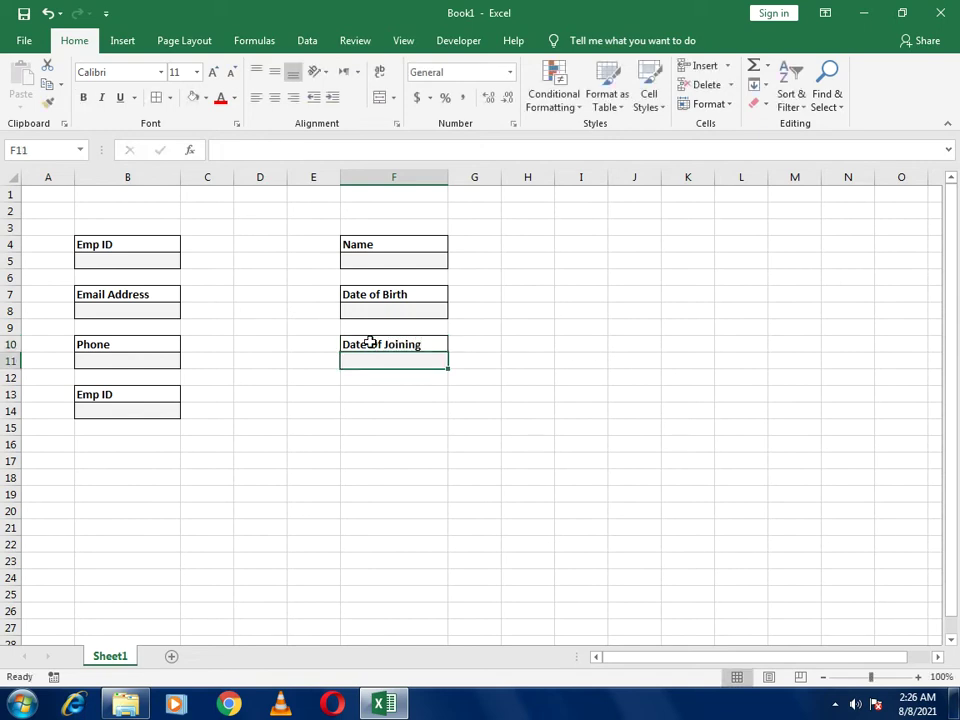
{"action": "left_click", "coordinate": [119, 398]}
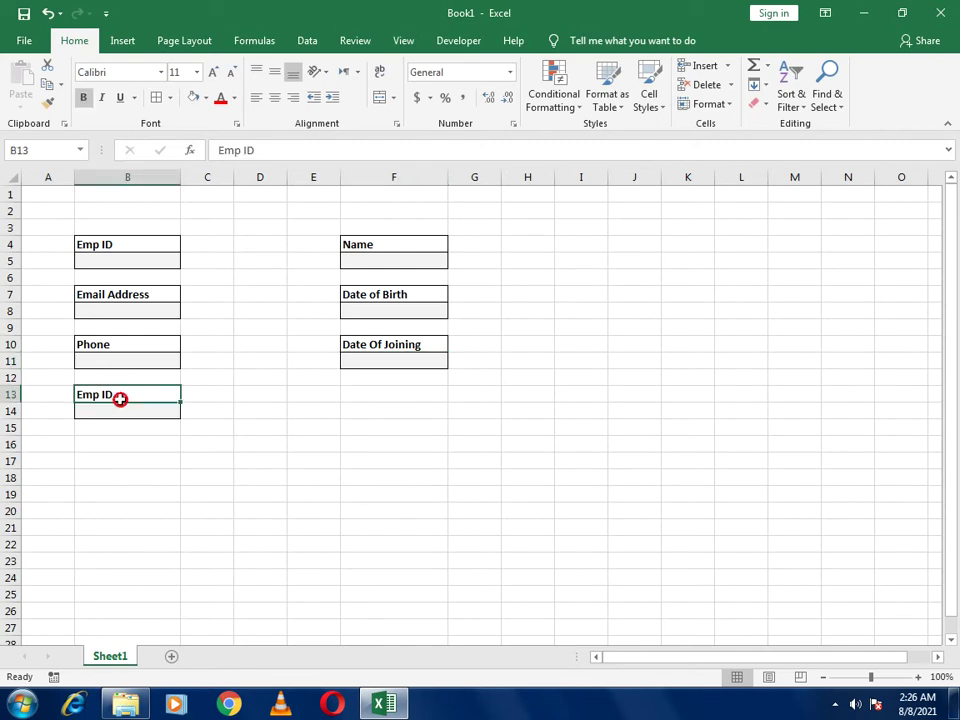
{"action": "type", "text": "Gende"}
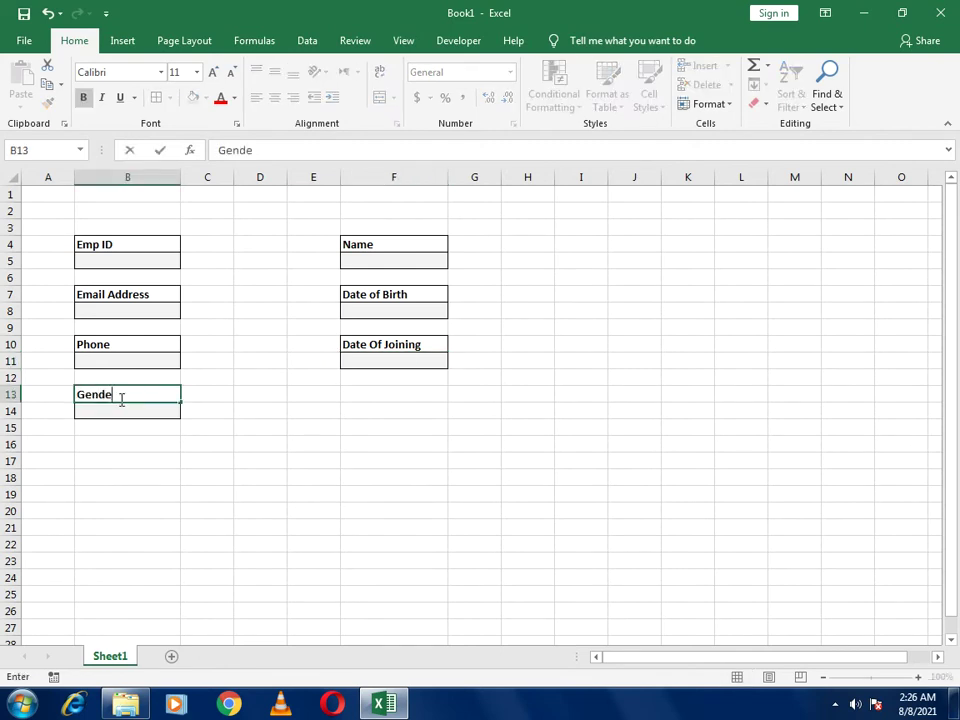
{"action": "key", "text": "Return"}
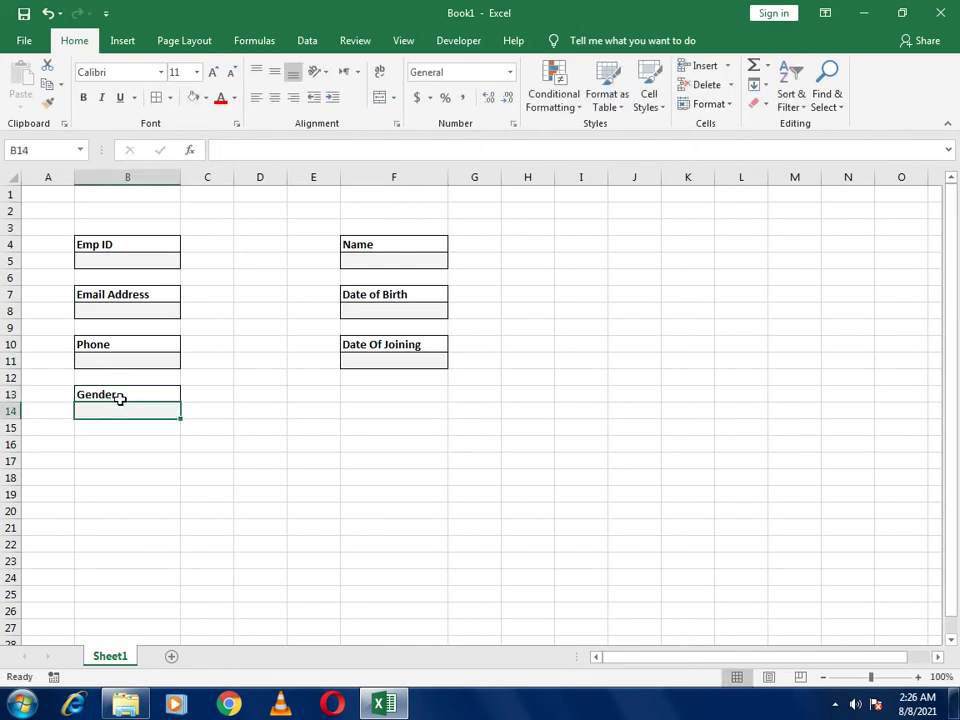
Enter 'Male' and 'Female' spaced apart in B14, removing the leading spaces before Male
{"action": "left_click", "coordinate": [252, 149]}
{"action": "type", "text": "Male"}
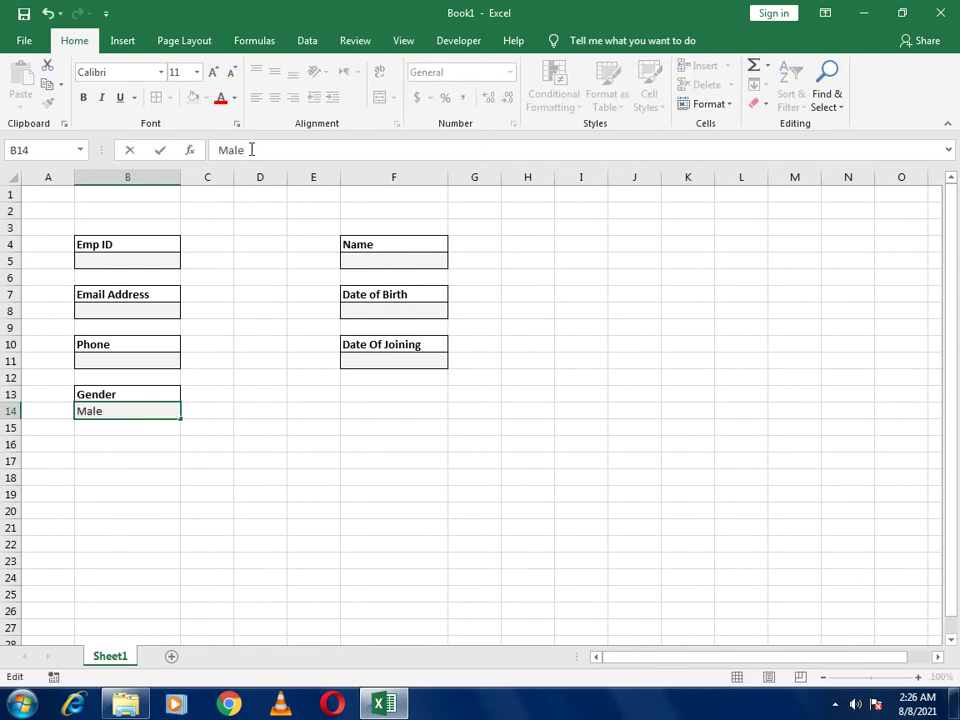
{"action": "left_click", "coordinate": [219, 153]}
{"action": "left_click", "coordinate": [309, 149]}
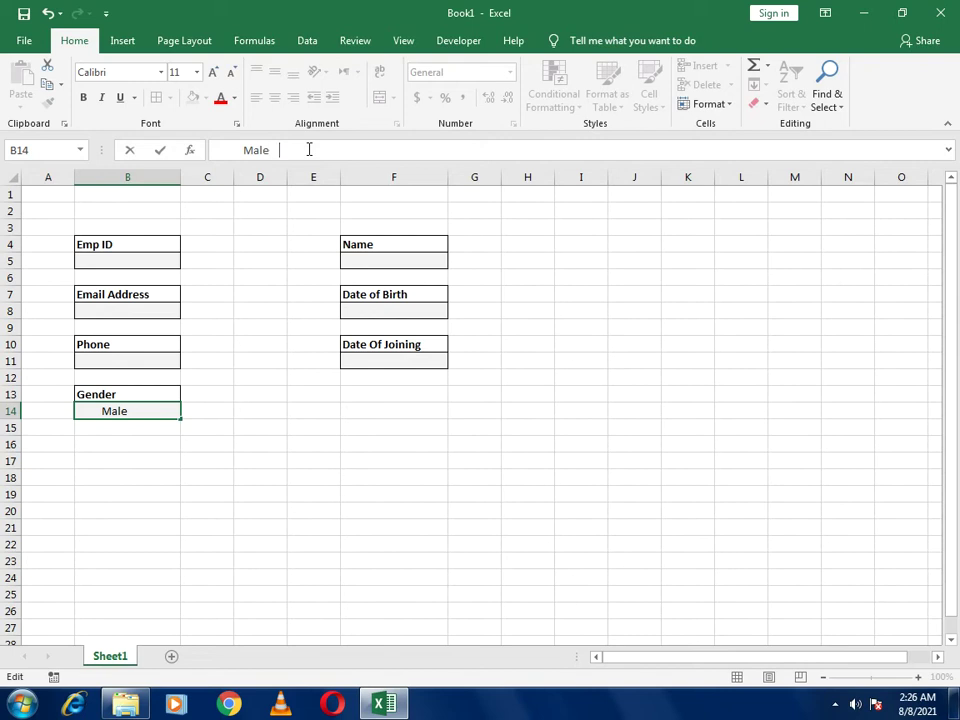
{"action": "type", "text": "Female"}
{"action": "key", "text": "Return"}
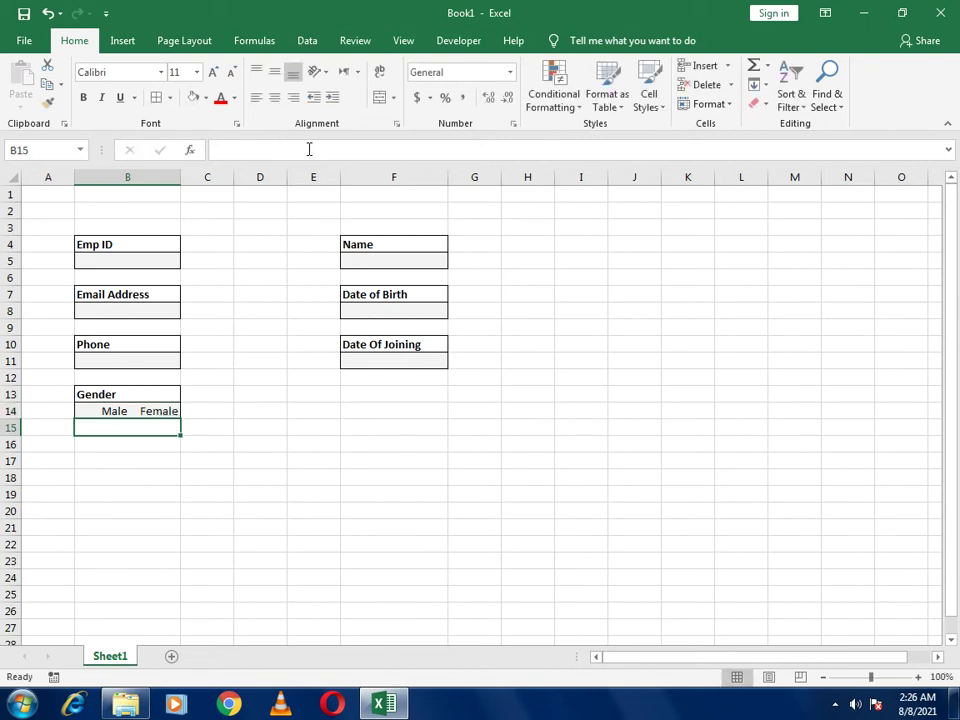
{"action": "left_click", "coordinate": [268, 151]}
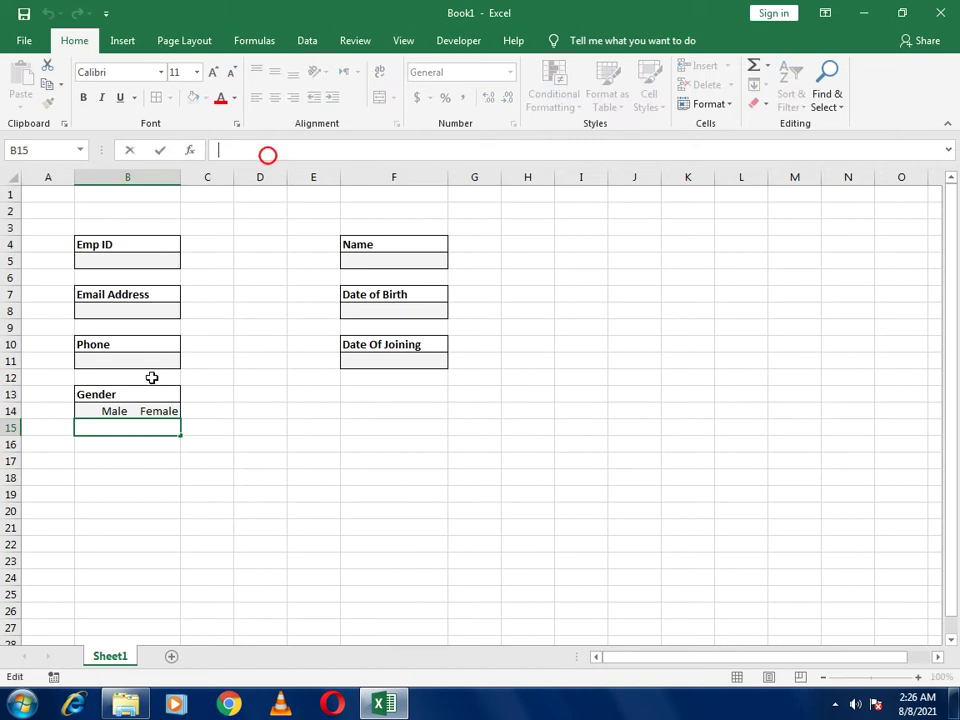
{"action": "left_click", "coordinate": [95, 411]}
{"action": "left_click", "coordinate": [240, 151]}
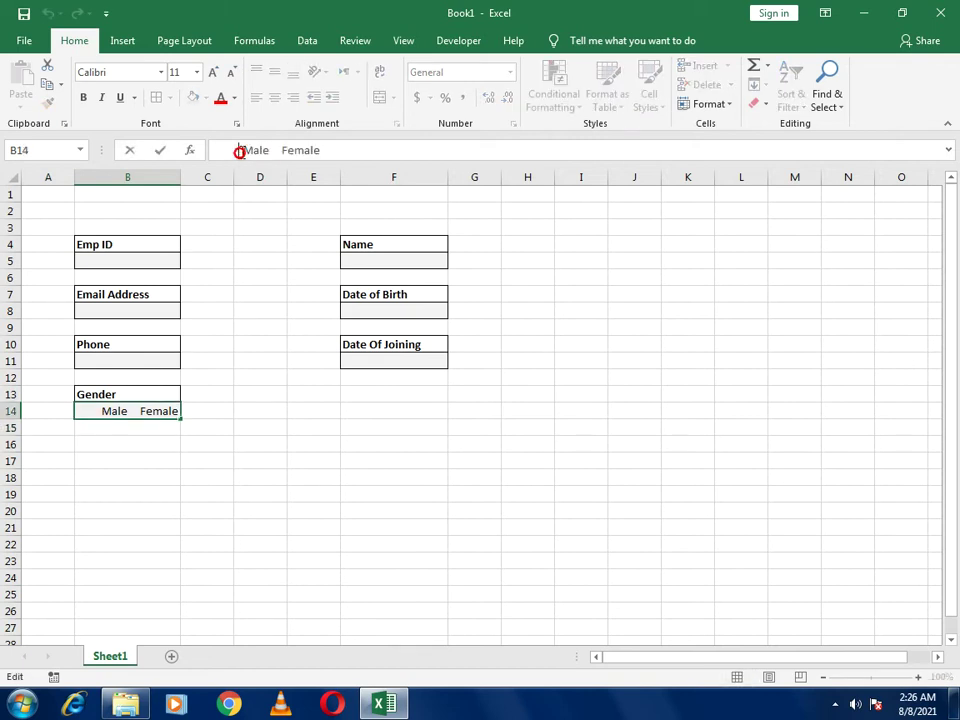
{"action": "key", "text": "BackSpace"}
{"action": "key", "text": "BackSpace"}
{"action": "key", "text": "BackSpace"}
{"action": "key", "text": "BackSpace"}
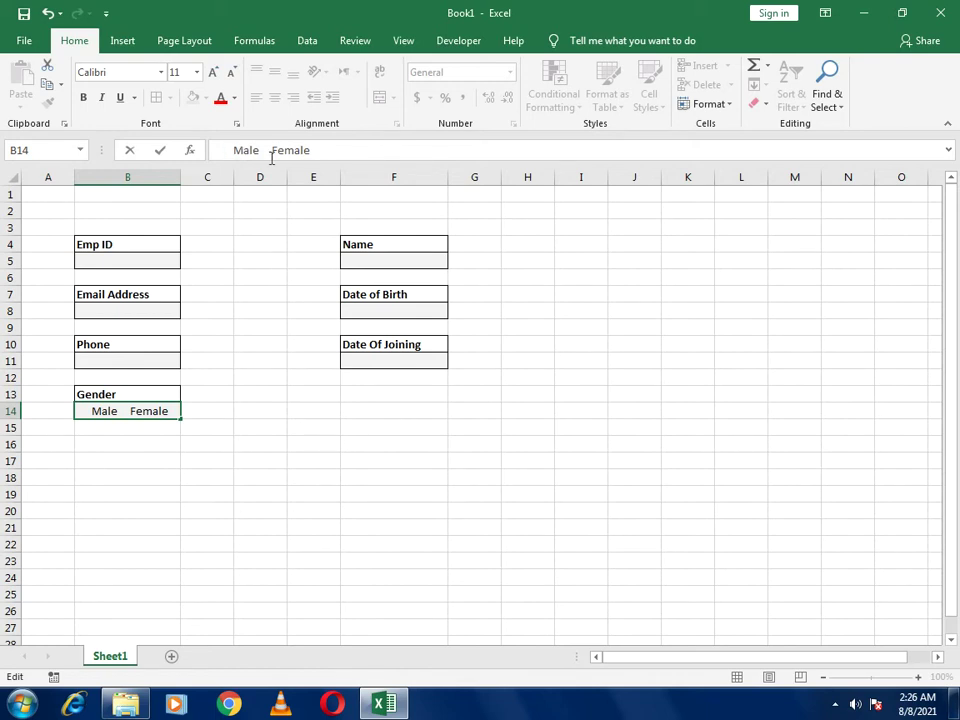
{"action": "left_click", "coordinate": [274, 147]}
{"action": "left_click", "coordinate": [480, 382]}
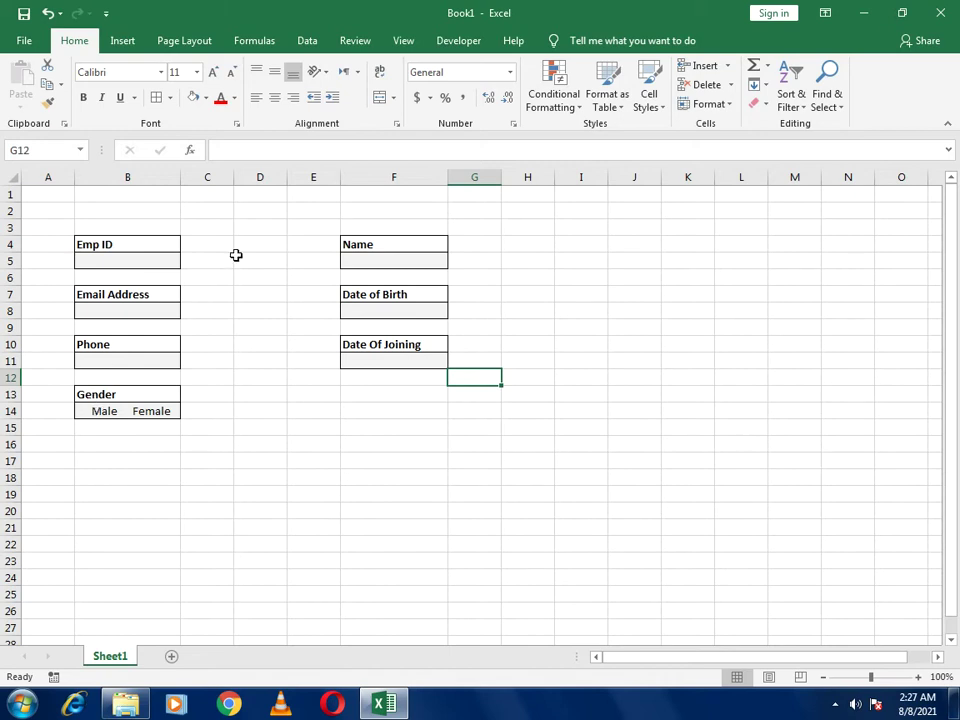
Draw a Developer option button below Gender and clear its label text
{"action": "left_click", "coordinate": [452, 40]}
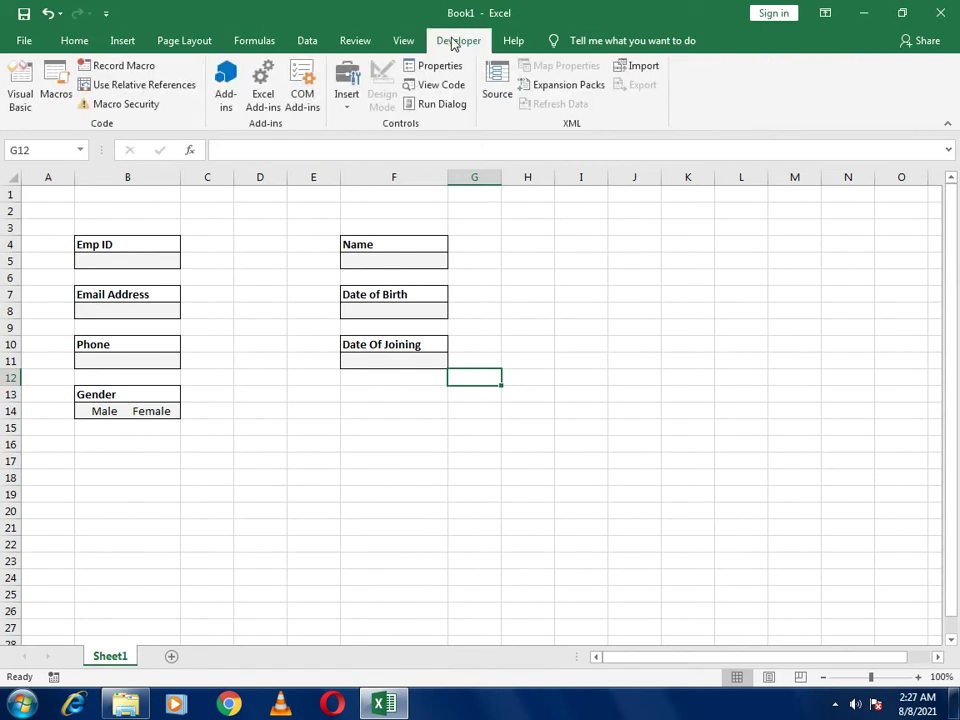
{"action": "left_click", "coordinate": [344, 110]}
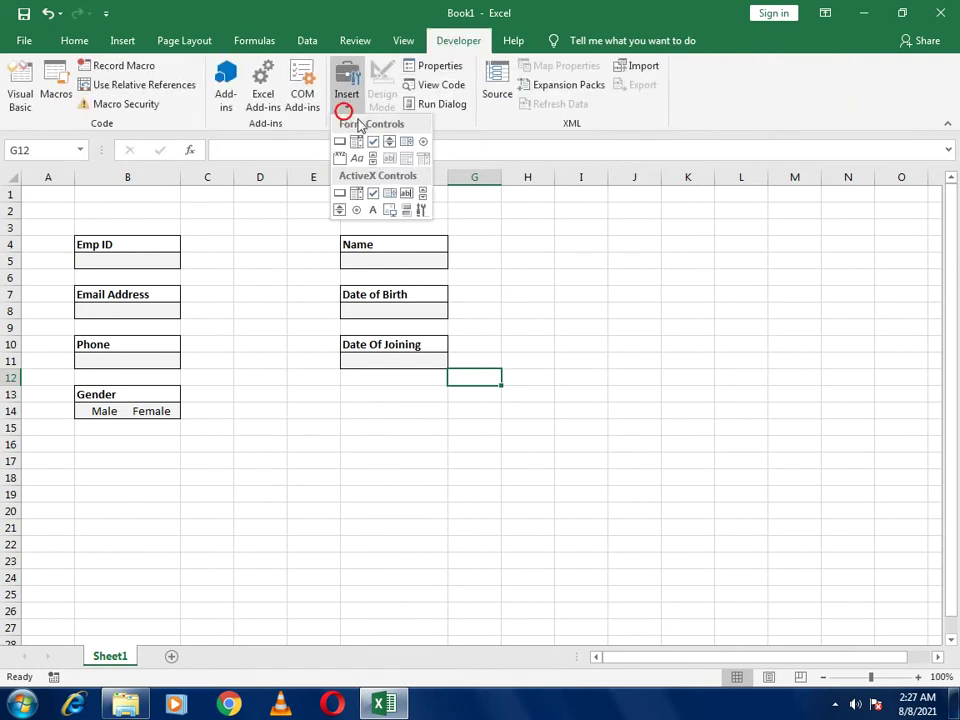
{"action": "left_click", "coordinate": [424, 146]}
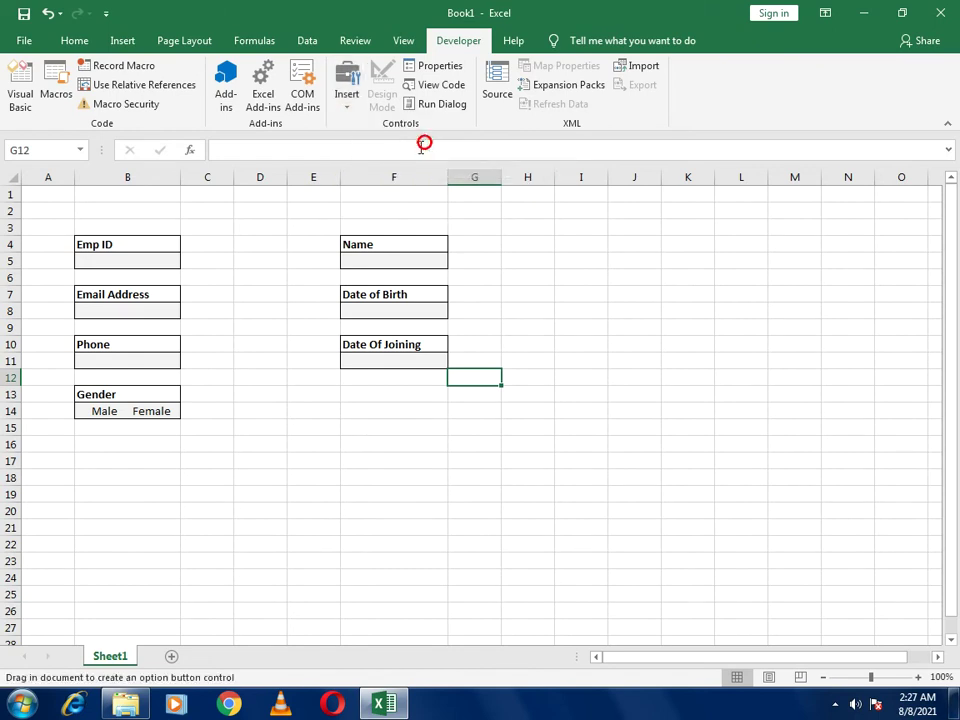
{"action": "left_click_drag", "start_coordinate": [221, 441], "coordinate": [280, 461]}
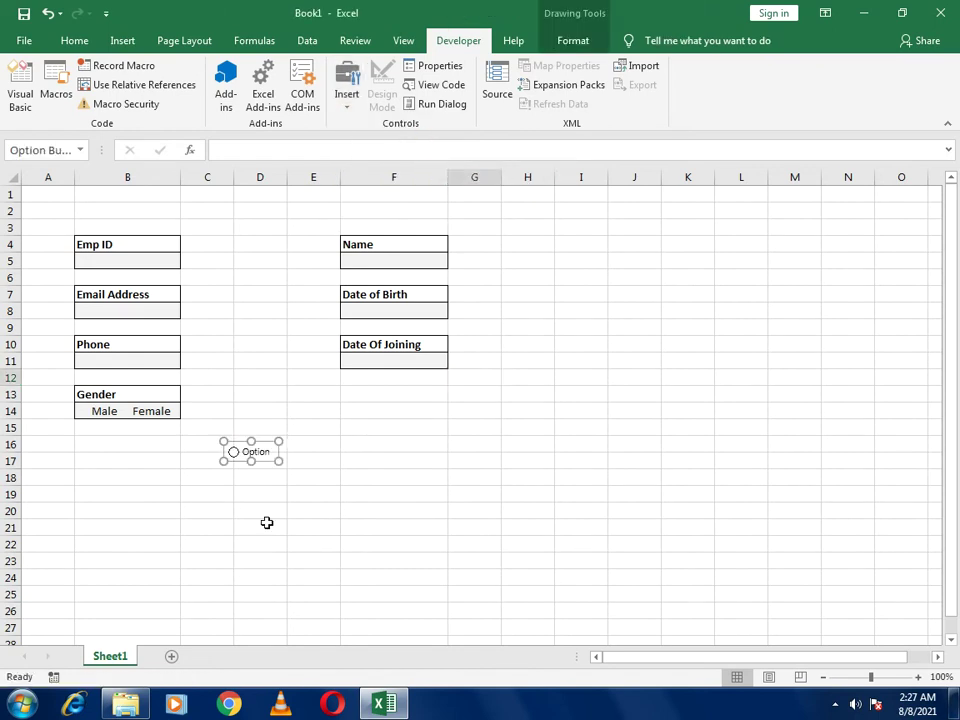
{"action": "left_click", "coordinate": [246, 452]}
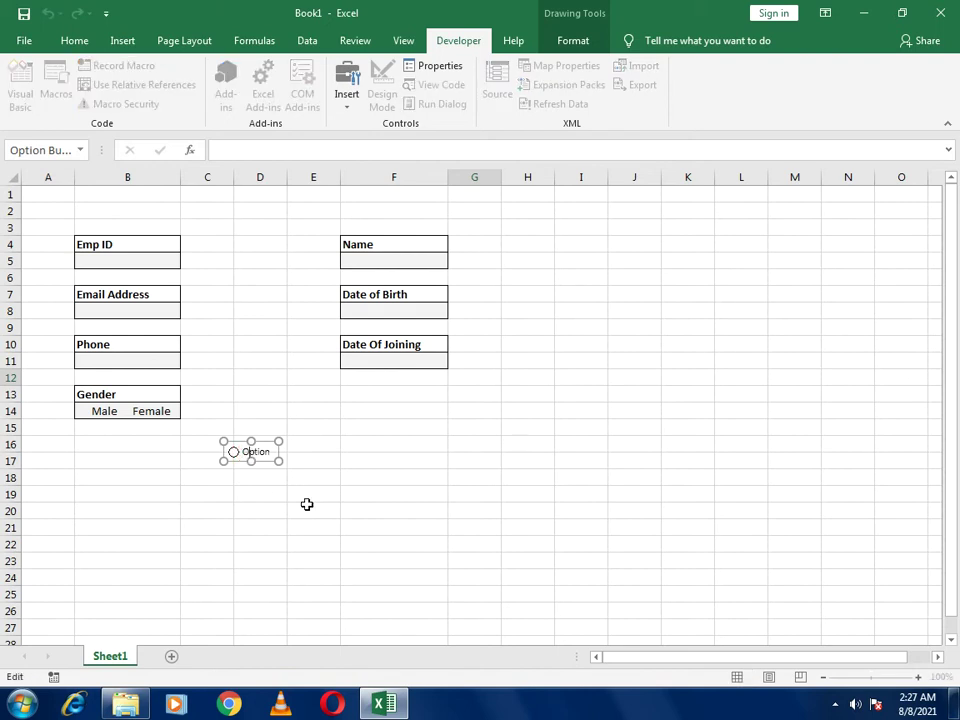
{"action": "key", "text": "End"}
{"action": "key", "text": "BackSpace"}
{"action": "key", "text": "BackSpace"}
{"action": "key", "text": "BackSpace"}
{"action": "key", "text": "BackSpace"}
{"action": "key", "text": "BackSpace"}
{"action": "key", "text": "BackSpace"}
{"action": "key", "text": "BackSpace"}
{"action": "key", "text": "BackSpace"}
{"action": "key", "text": "BackSpace"}
{"action": "key", "text": "BackSpace"}
{"action": "key", "text": "BackSpace"}
{"action": "key", "text": "BackSpace"}
{"action": "left_click", "coordinate": [310, 505]}
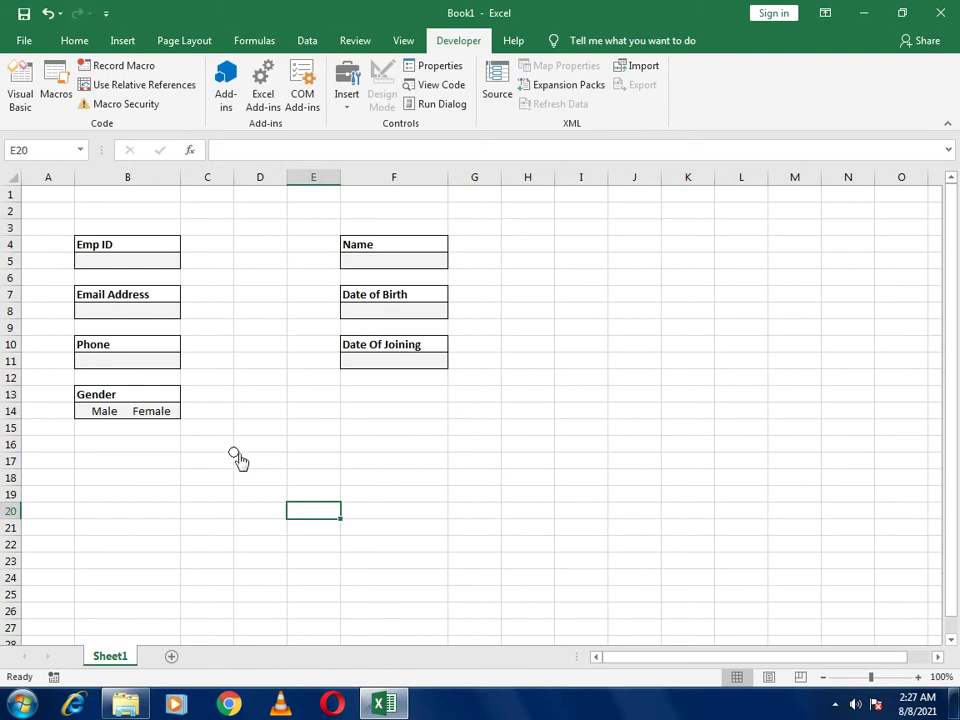
Duplicate the option button with Ctrl+D, place and narrow a copy beside Male
{"action": "right_click", "coordinate": [238, 454]}
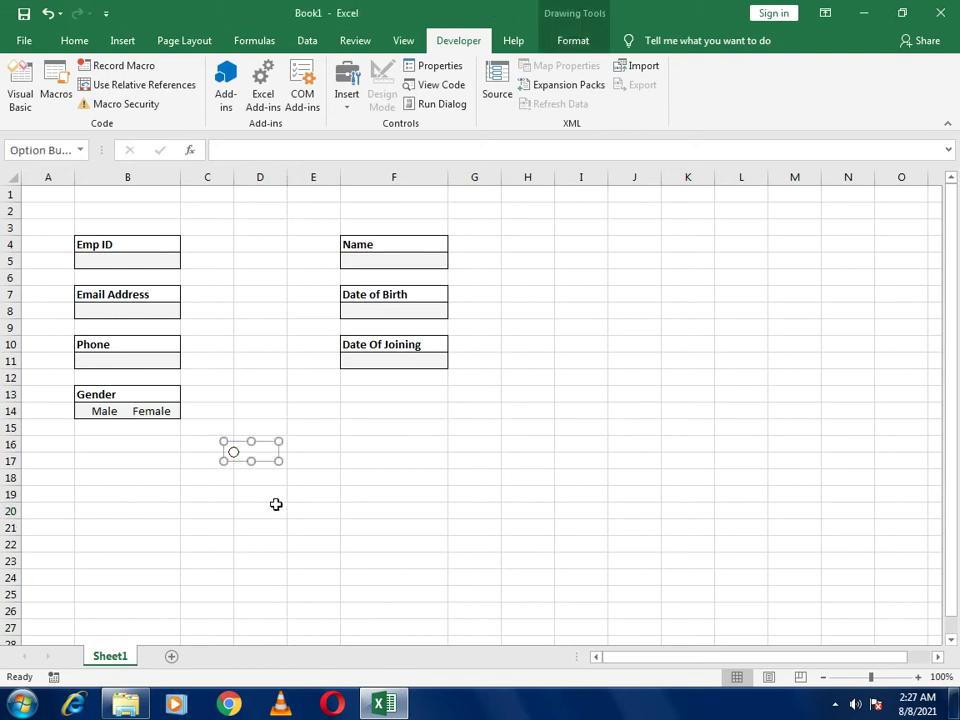
{"action": "left_click", "coordinate": [266, 441]}
{"action": "key", "text": "ctrl+d"}
{"action": "left_click_drag", "start_coordinate": [276, 456], "coordinate": [121, 399]}
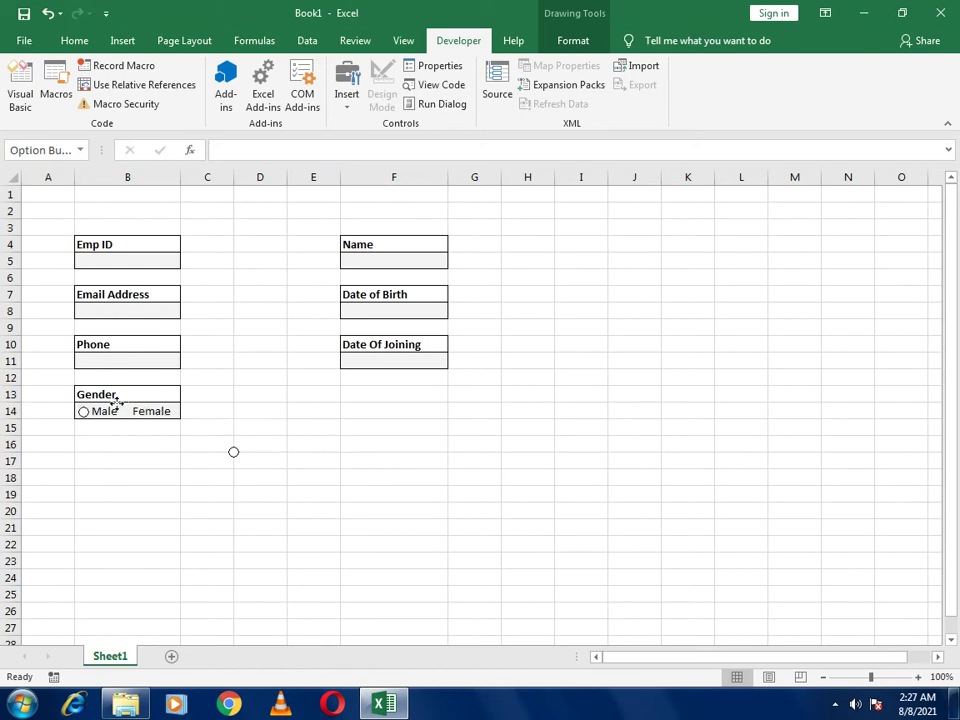
{"action": "left_click", "coordinate": [112, 408], "text": "ctrl"}
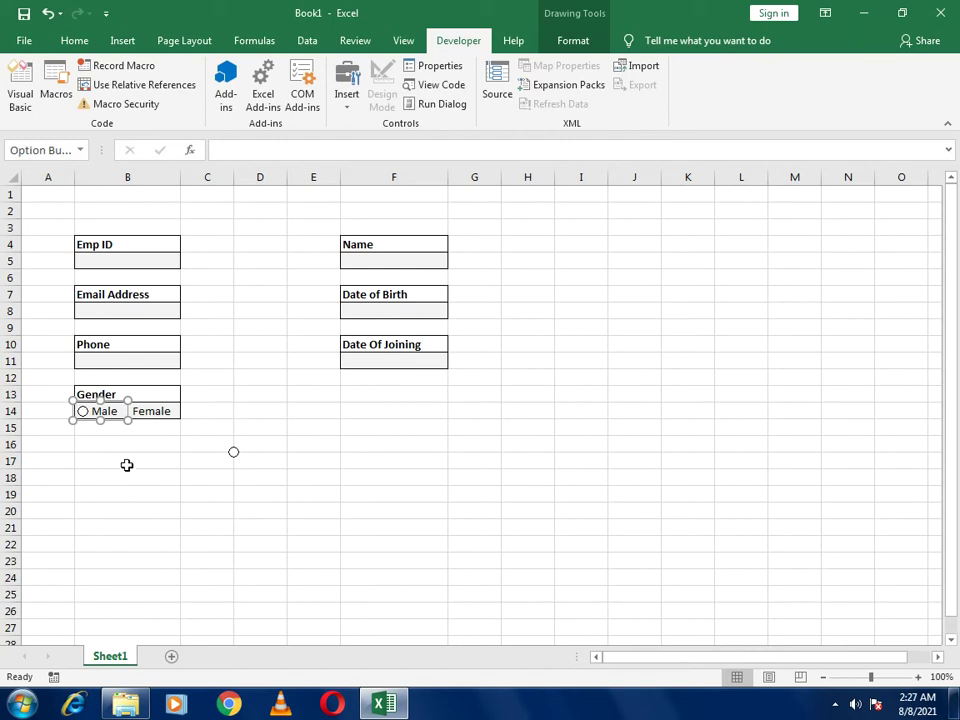
{"action": "left_click_drag", "start_coordinate": [128, 423], "coordinate": [121, 421]}
{"action": "left_click", "coordinate": [354, 455]}
{"action": "left_click", "coordinate": [107, 411]}
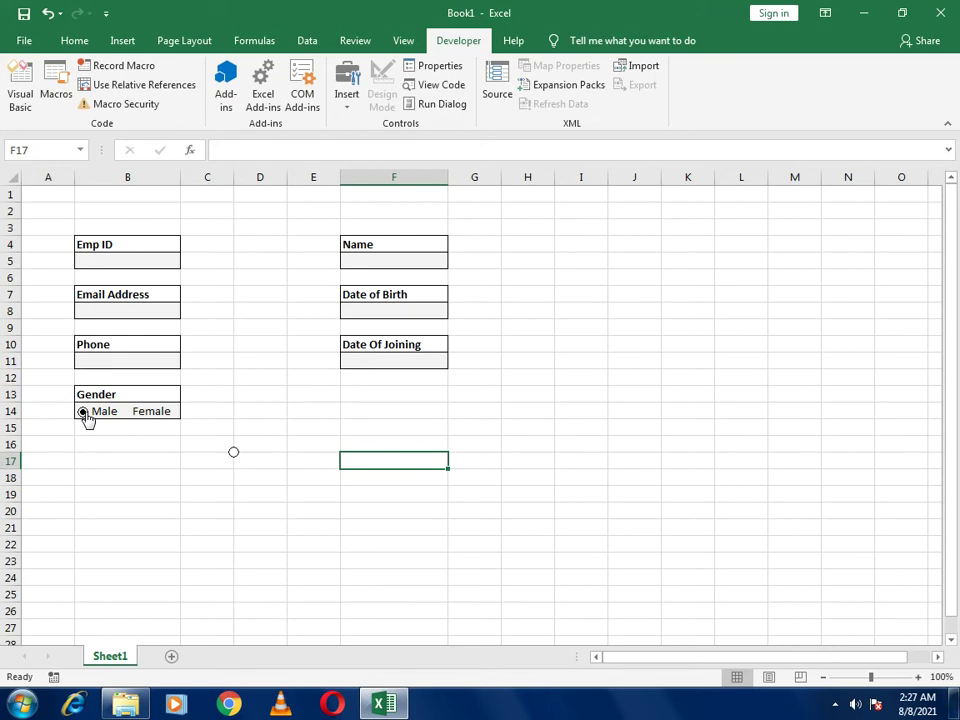
Move the second option button beside Female, test both, and leave Male chosen
{"action": "left_click", "coordinate": [230, 455], "text": "ctrl"}
{"action": "left_click_drag", "start_coordinate": [271, 444], "coordinate": [166, 402]}
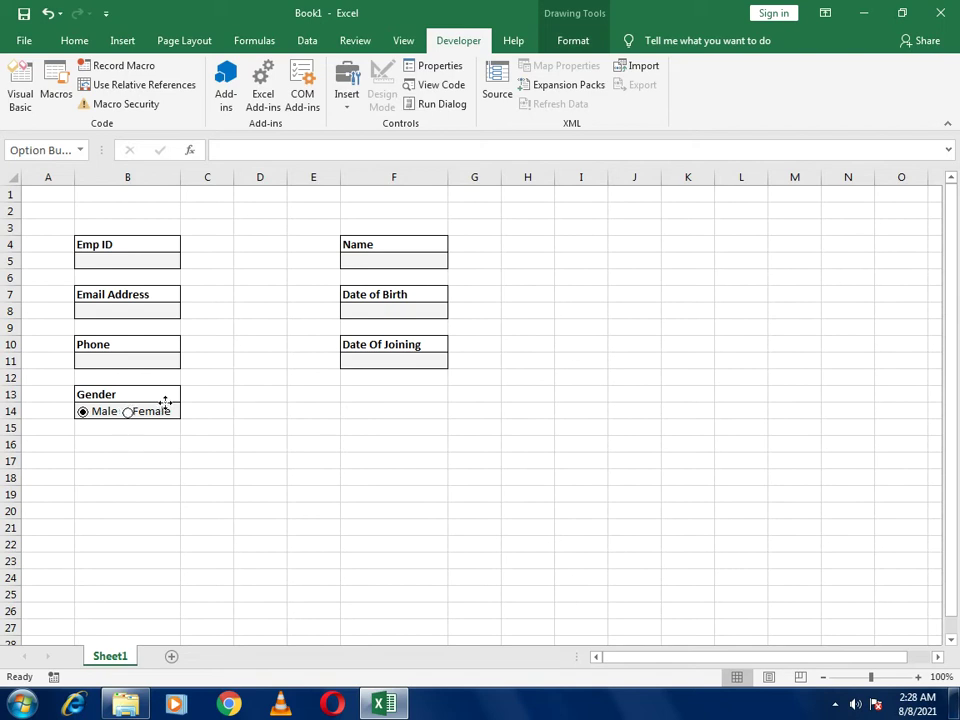
{"action": "left_click", "coordinate": [219, 440]}
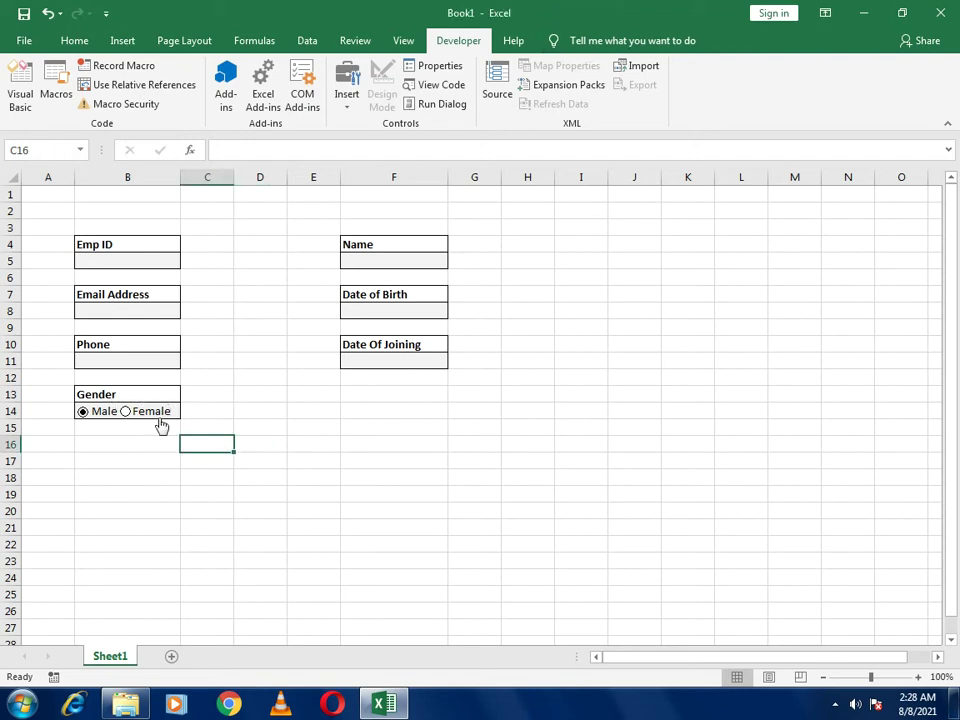
{"action": "left_click", "coordinate": [103, 410]}
{"action": "left_click", "coordinate": [146, 411]}
{"action": "left_click", "coordinate": [107, 412]}
{"action": "left_click", "coordinate": [373, 393]}
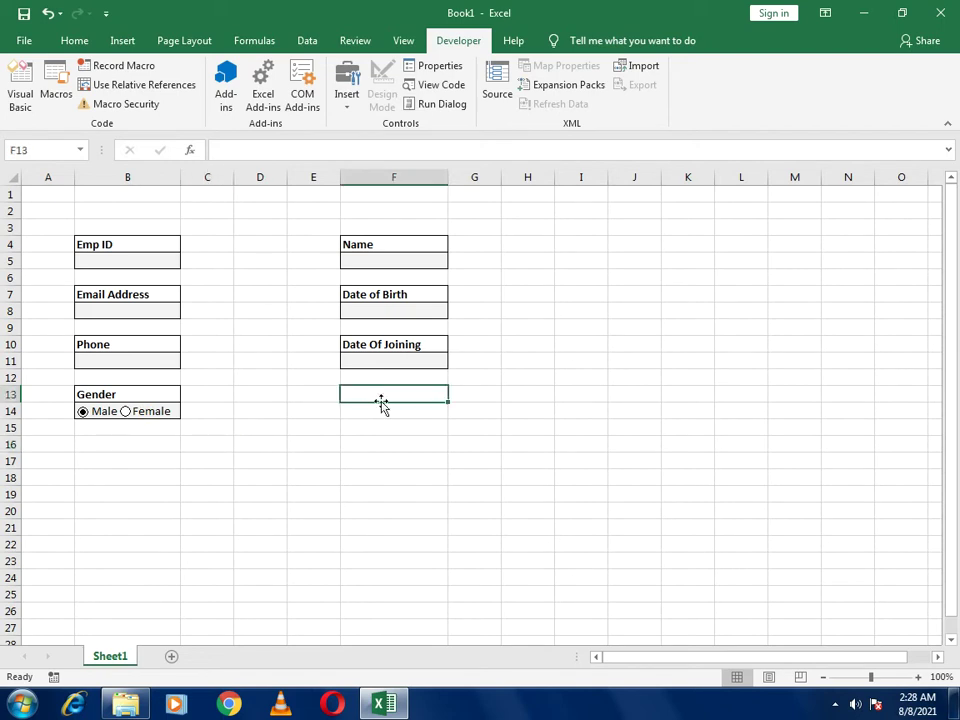
Type the 'Terms & Conitions' heading in F13 and widen column F to fit it
{"action": "double_click", "coordinate": [382, 401]}
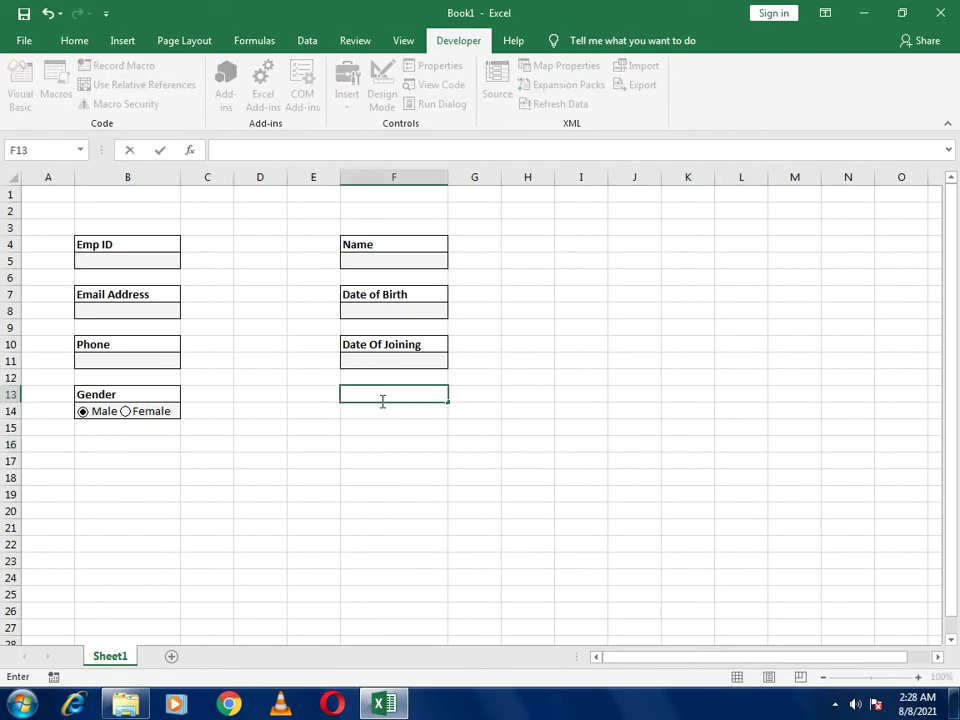
{"action": "type", "text": "Terms & Condti"}
{"action": "key", "text": "BackSpace"}
{"action": "key", "text": "BackSpace"}
{"action": "key", "text": "BackSpace"}
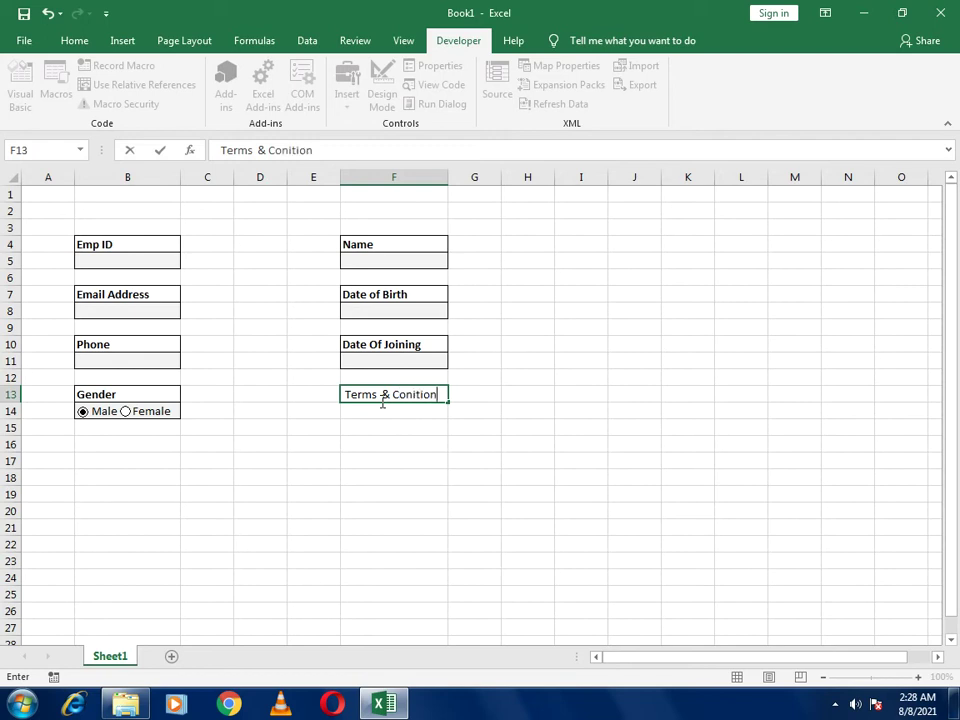
{"action": "left_click", "coordinate": [221, 150]}
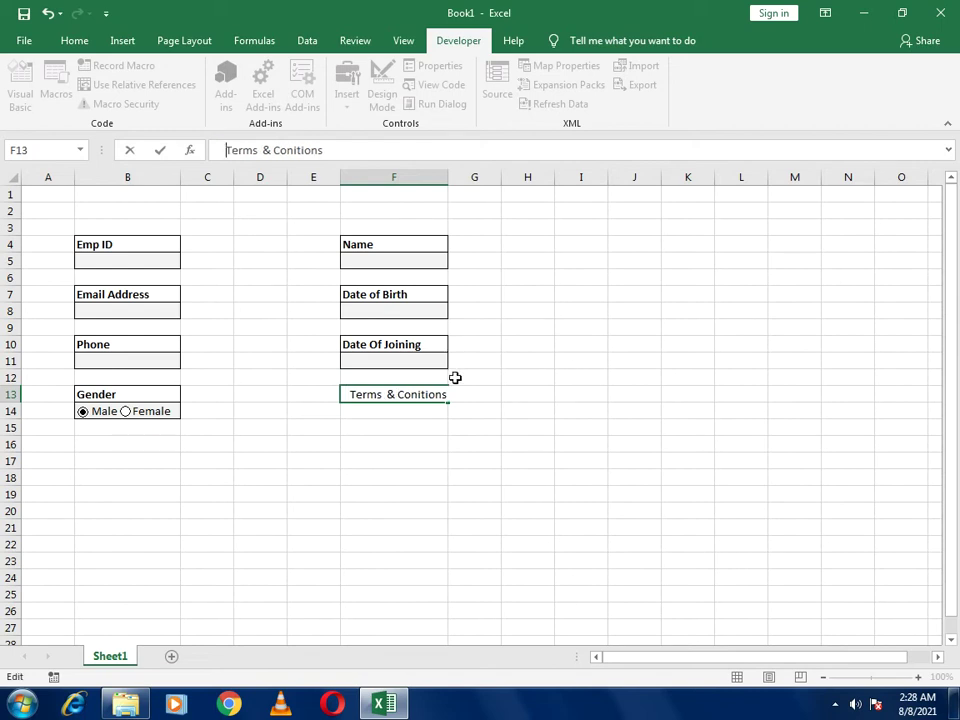
{"action": "left_click", "coordinate": [390, 394]}
{"action": "key", "text": "BackSpace"}
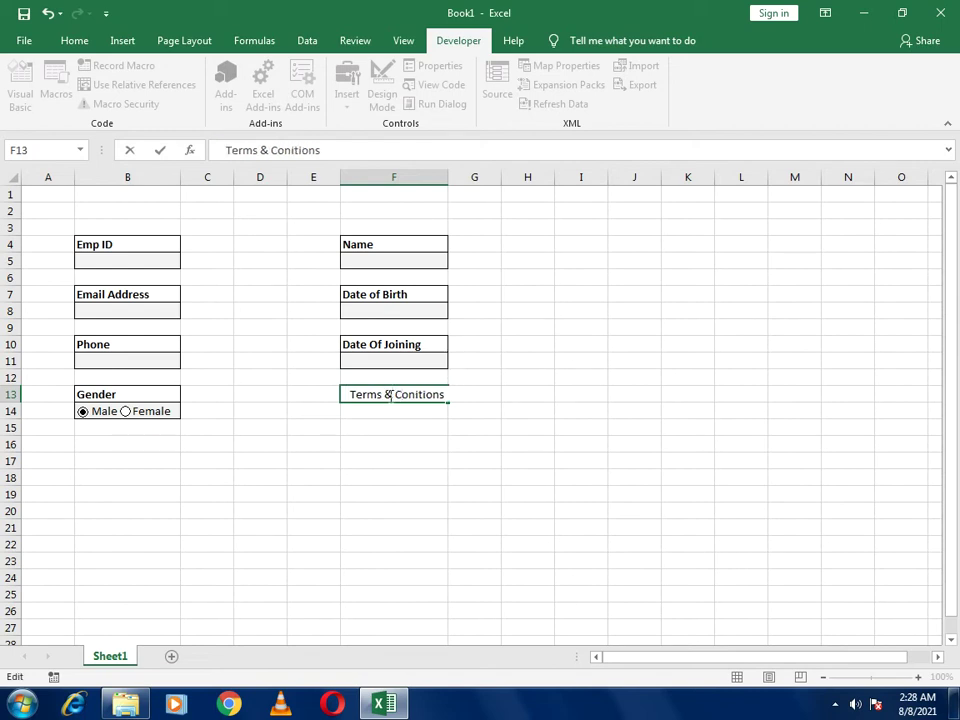
{"action": "left_click", "coordinate": [449, 177]}
{"action": "left_click_drag", "start_coordinate": [447, 177], "coordinate": [461, 177]}
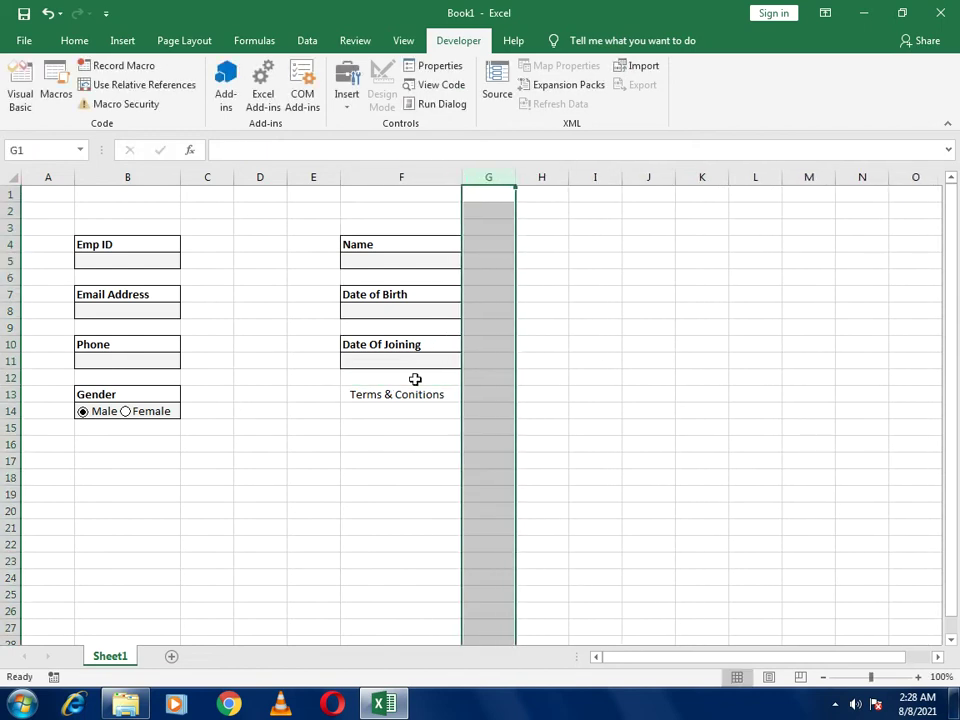
Merge F14:F16, enter 'All Terms & Conditons' and middle-align it
{"action": "left_click_drag", "start_coordinate": [403, 410], "coordinate": [403, 446]}
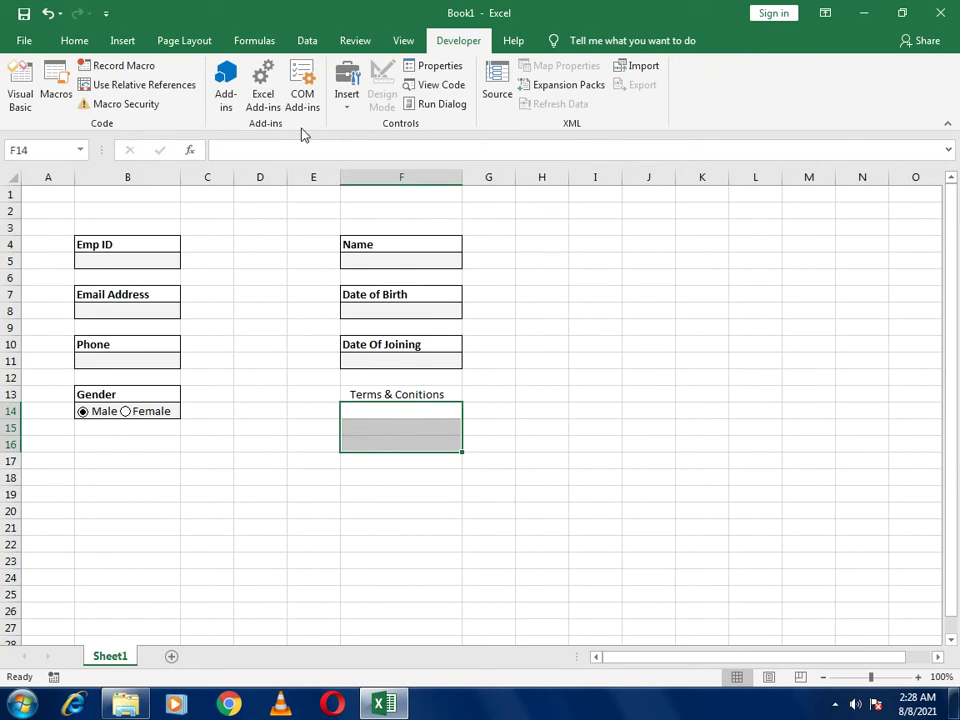
{"action": "left_click", "coordinate": [77, 40]}
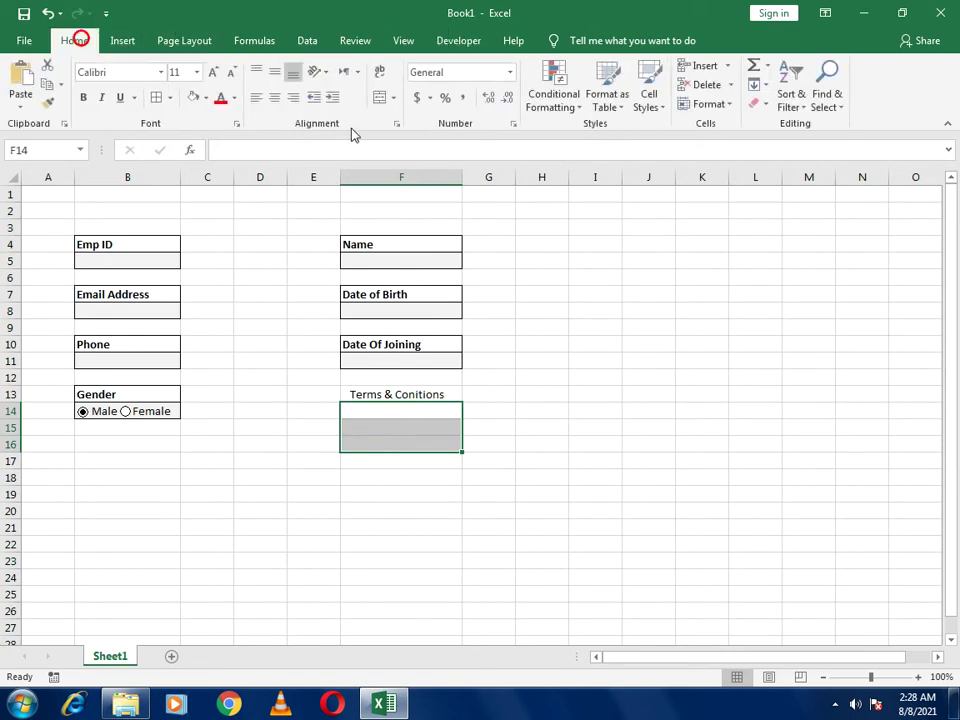
{"action": "left_click", "coordinate": [384, 98]}
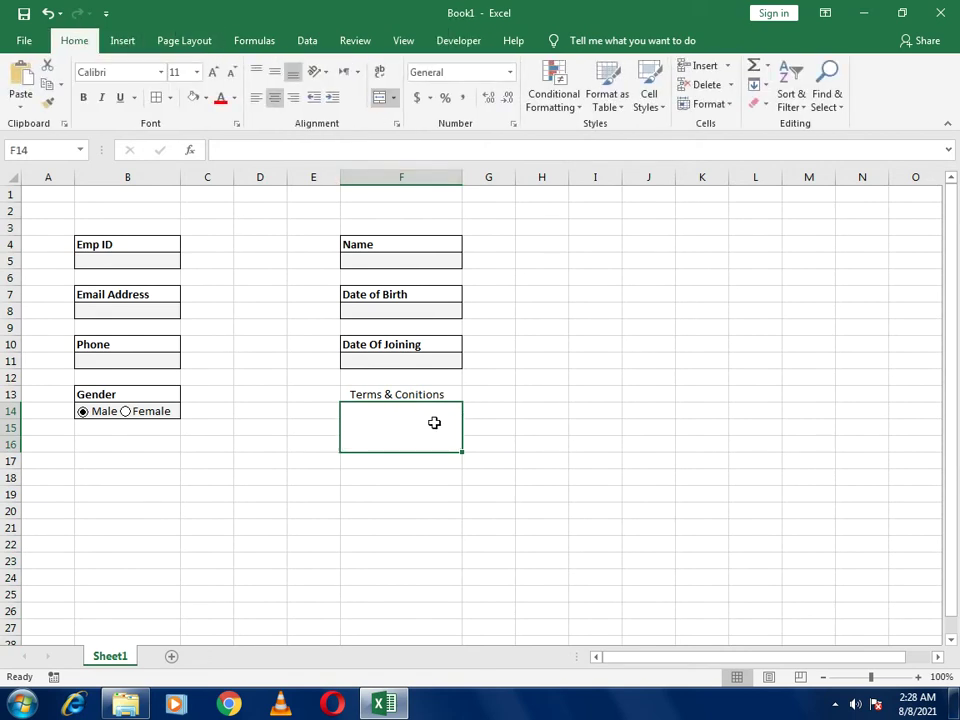
{"action": "type", "text": "All Terms "}
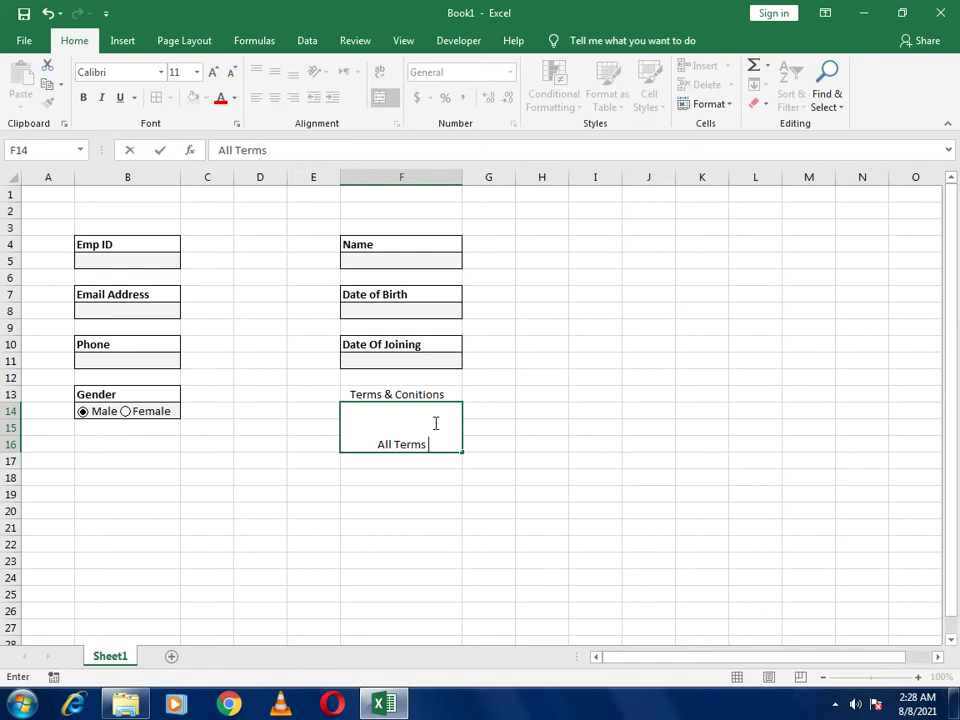
{"action": "type", "text": "& Cond"}
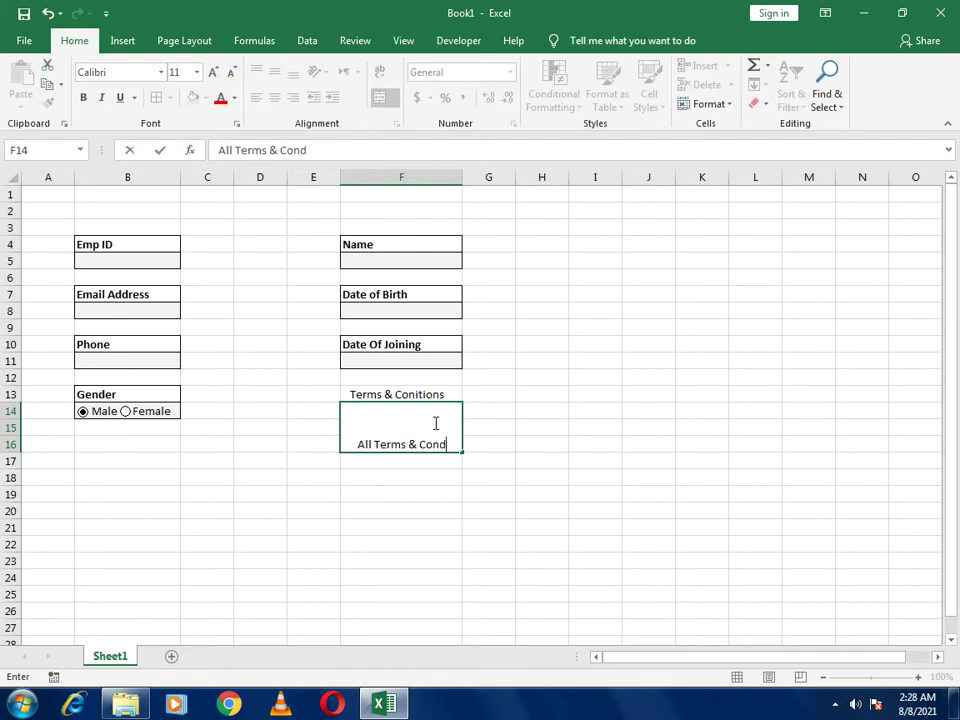
{"action": "type", "text": "itons"}
{"action": "key", "text": "Return"}
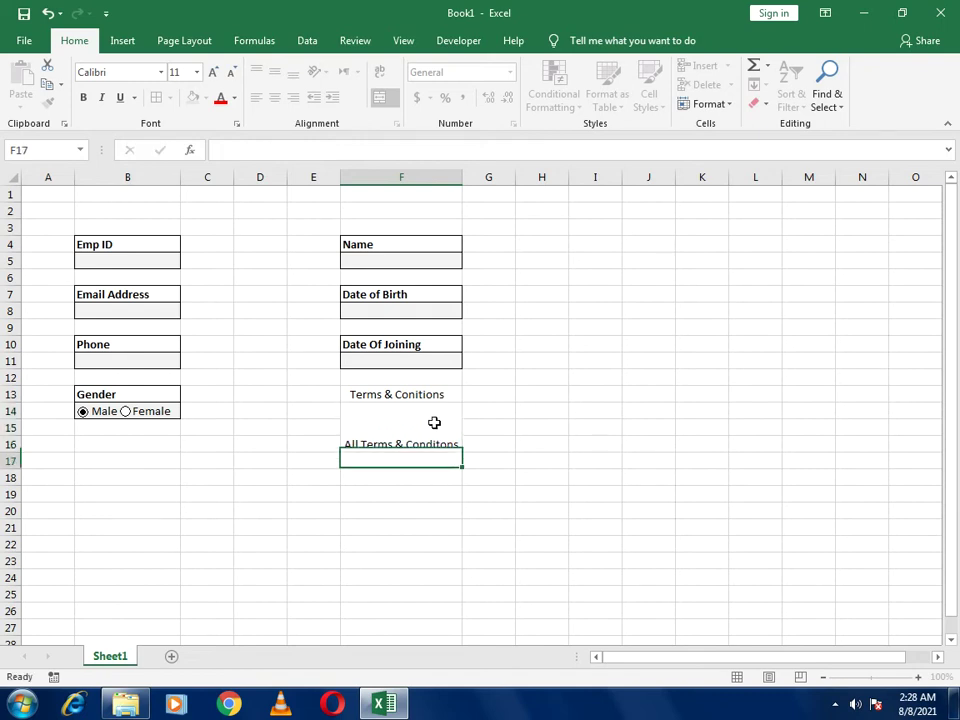
{"action": "left_click", "coordinate": [434, 423]}
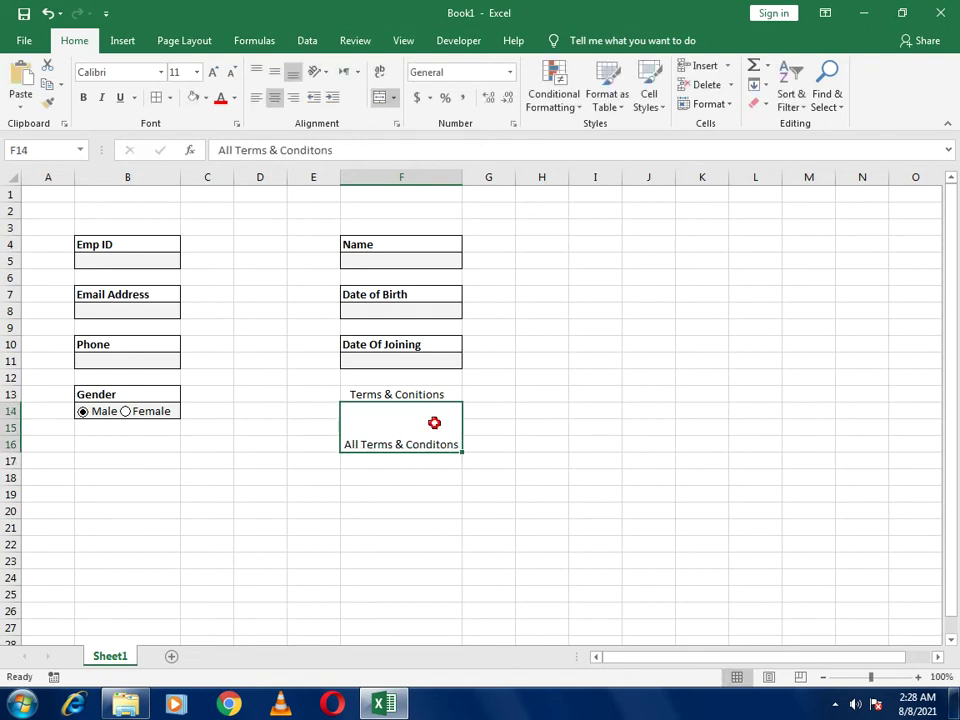
{"action": "left_click", "coordinate": [274, 72]}
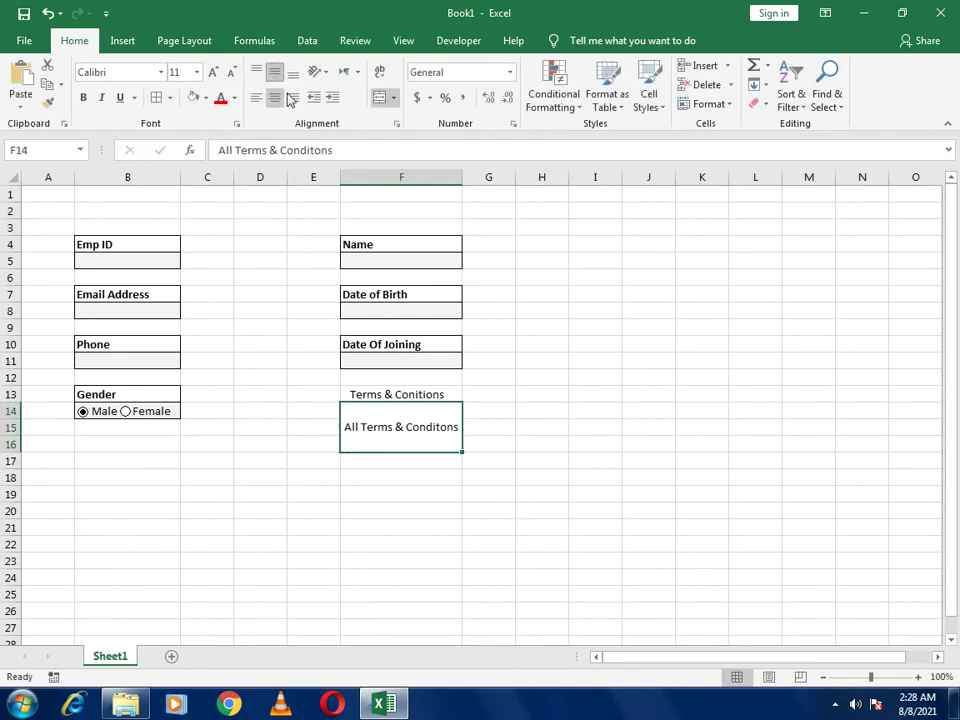
Indent the F13 heading with spaces and put an outside border around F13:F16
{"action": "left_click", "coordinate": [388, 396]}
{"action": "left_click", "coordinate": [225, 151]}
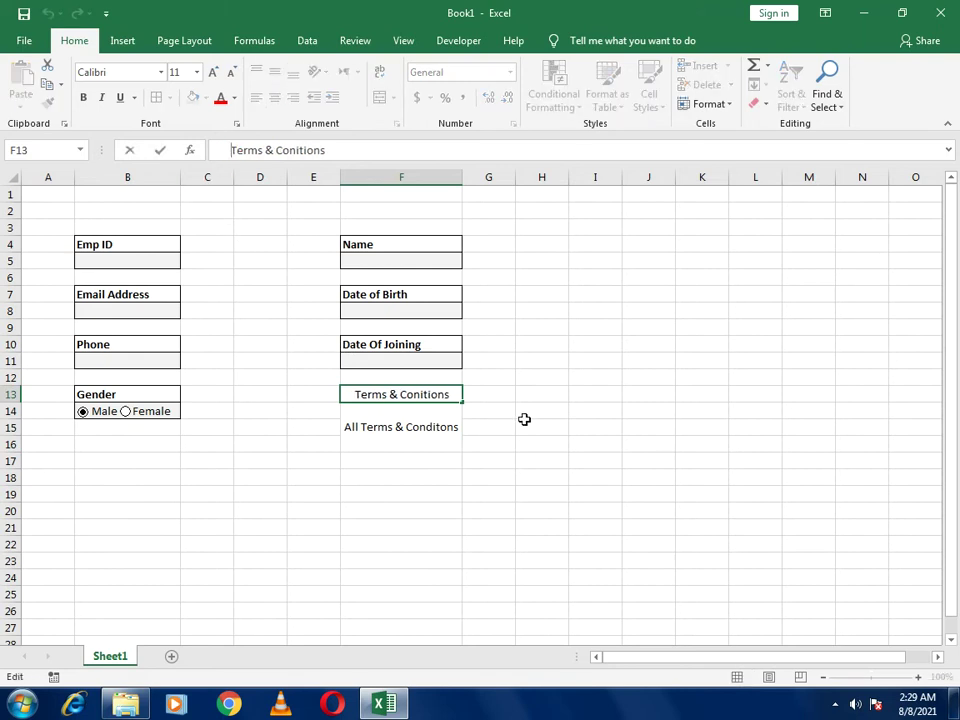
{"action": "left_click", "coordinate": [537, 447]}
{"action": "left_click_drag", "start_coordinate": [369, 396], "coordinate": [375, 426]}
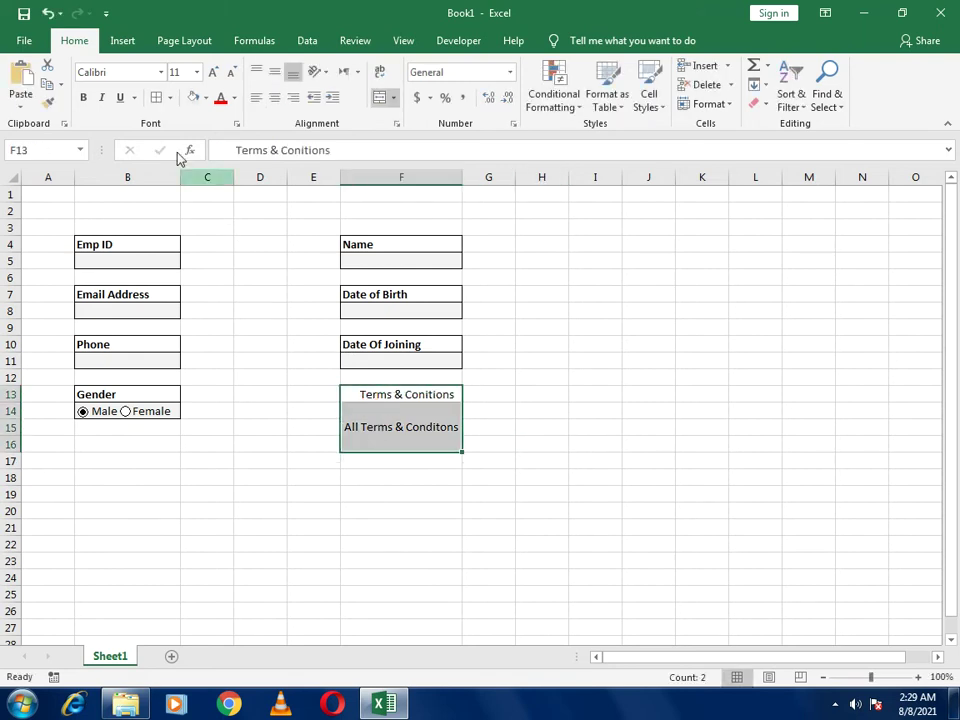
{"action": "left_click", "coordinate": [154, 97]}
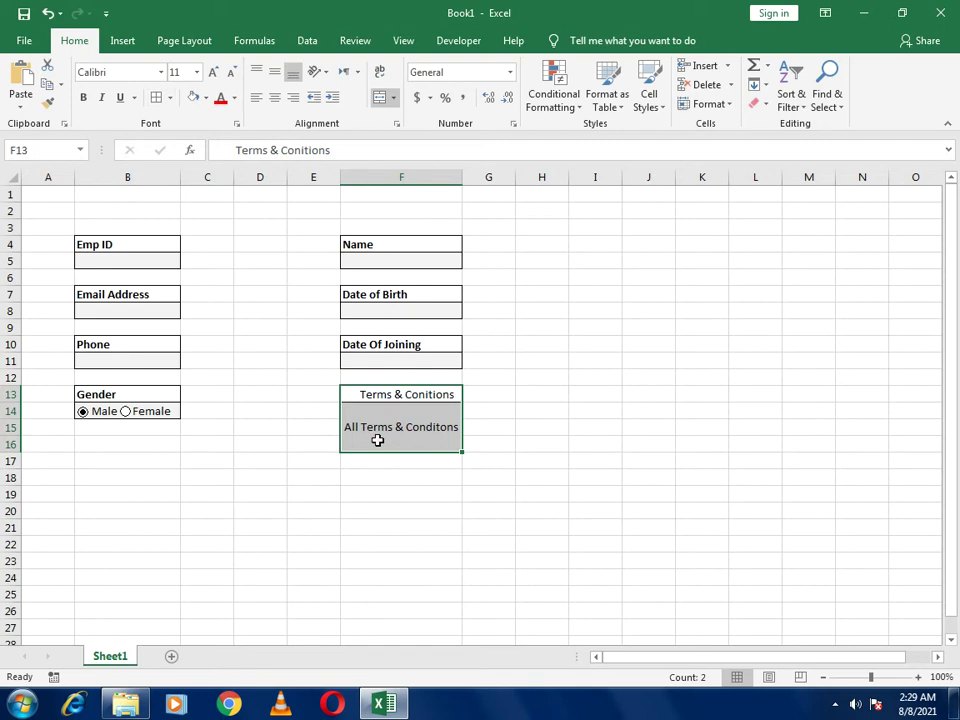
Fill the merged terms cell F14 light blue
{"action": "left_click", "coordinate": [377, 438]}
{"action": "left_click", "coordinate": [206, 100]}
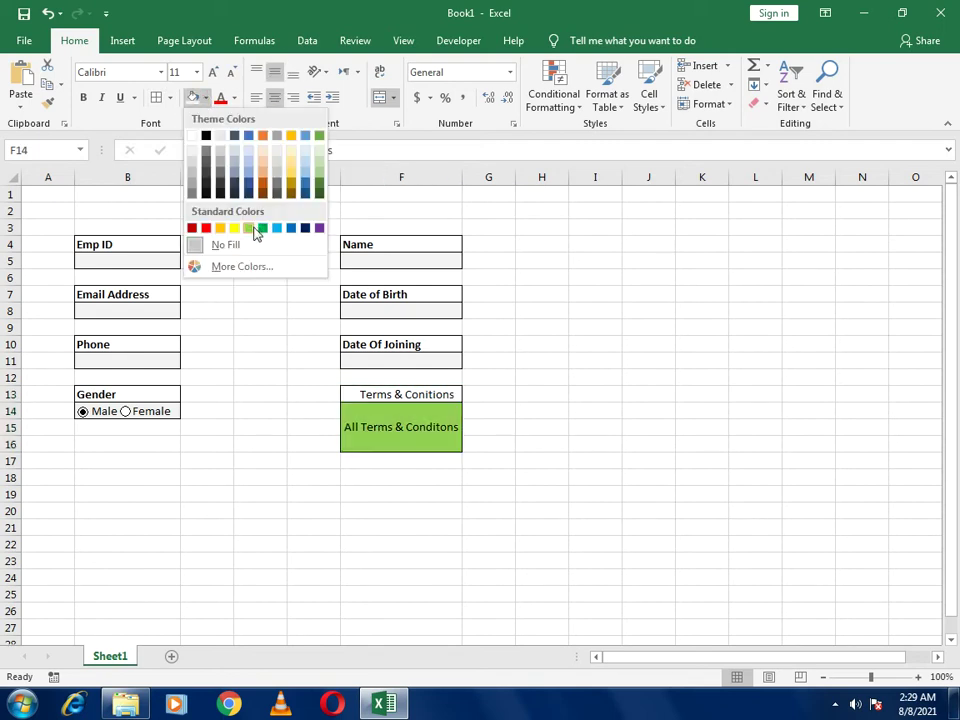
{"action": "left_click", "coordinate": [275, 228]}
{"action": "left_click", "coordinate": [617, 478]}
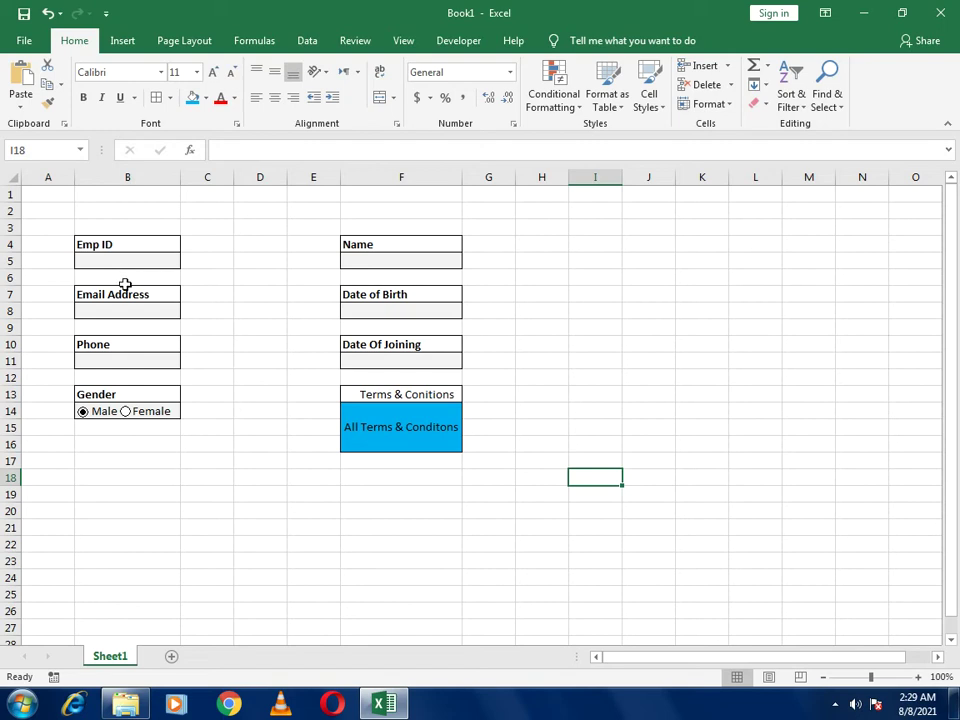
{"action": "left_click", "coordinate": [350, 394]}
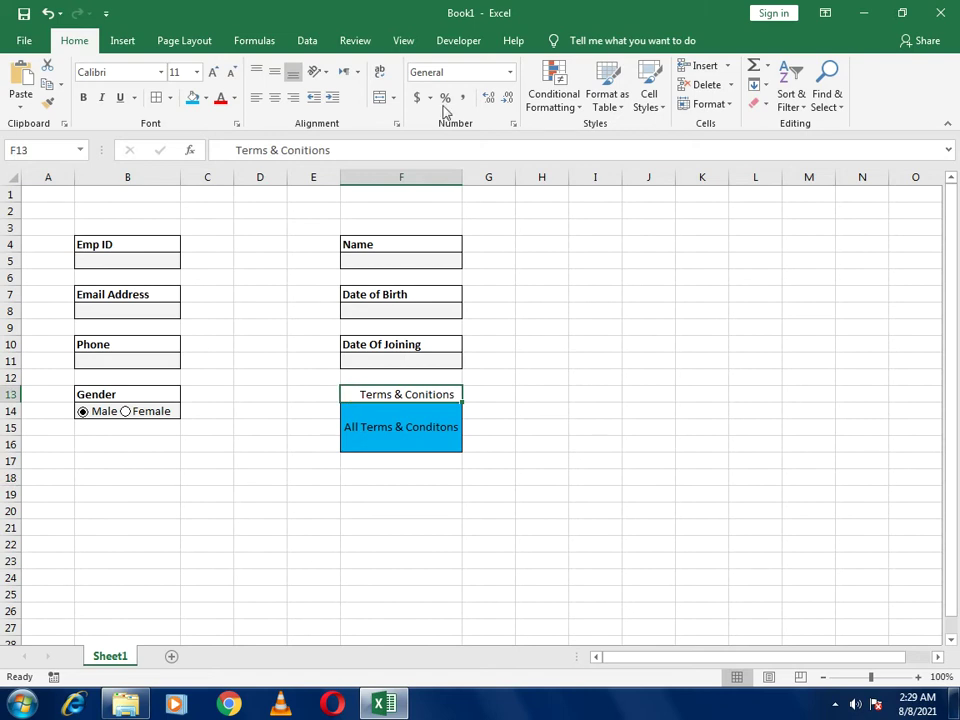
{"action": "left_click", "coordinate": [455, 43]}
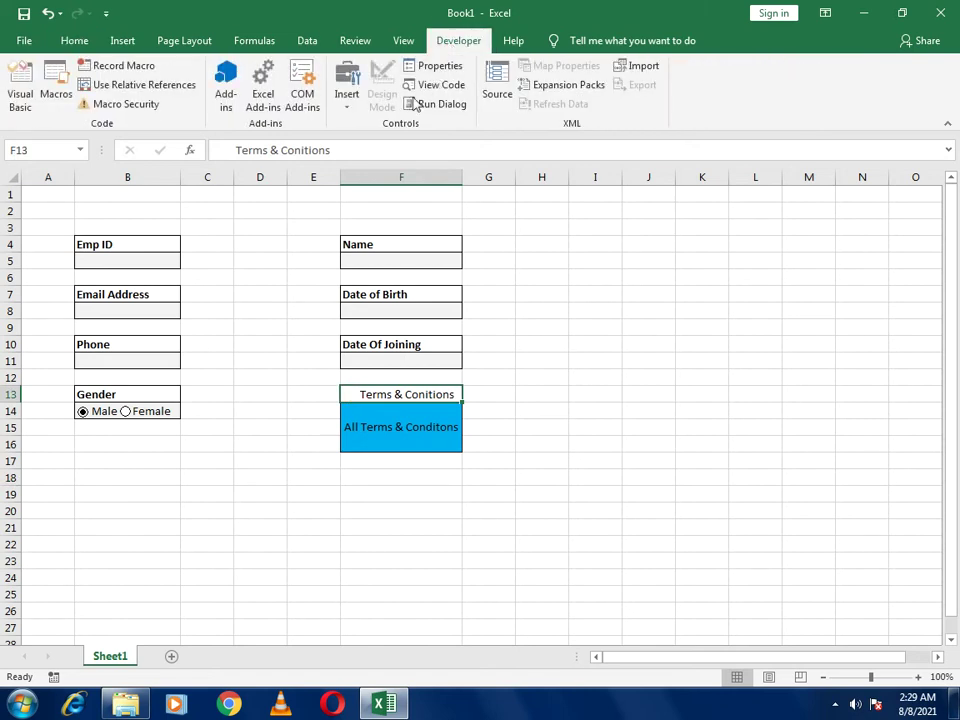
Insert a form check box, clear its default label and move it in front of the F13 heading
{"action": "left_click", "coordinate": [350, 108]}
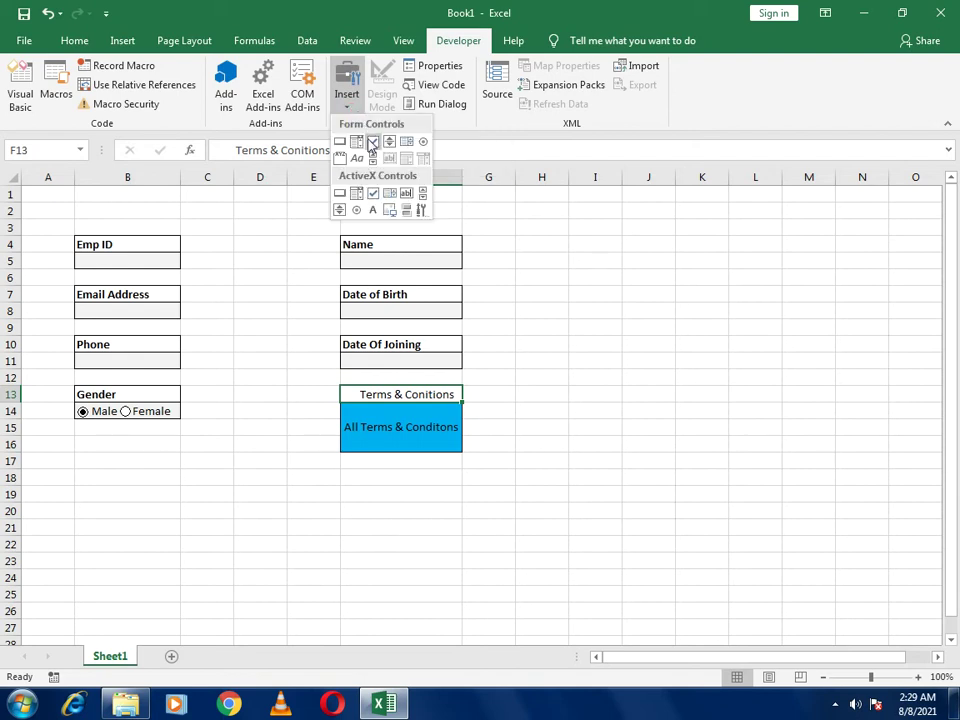
{"action": "left_click", "coordinate": [372, 146]}
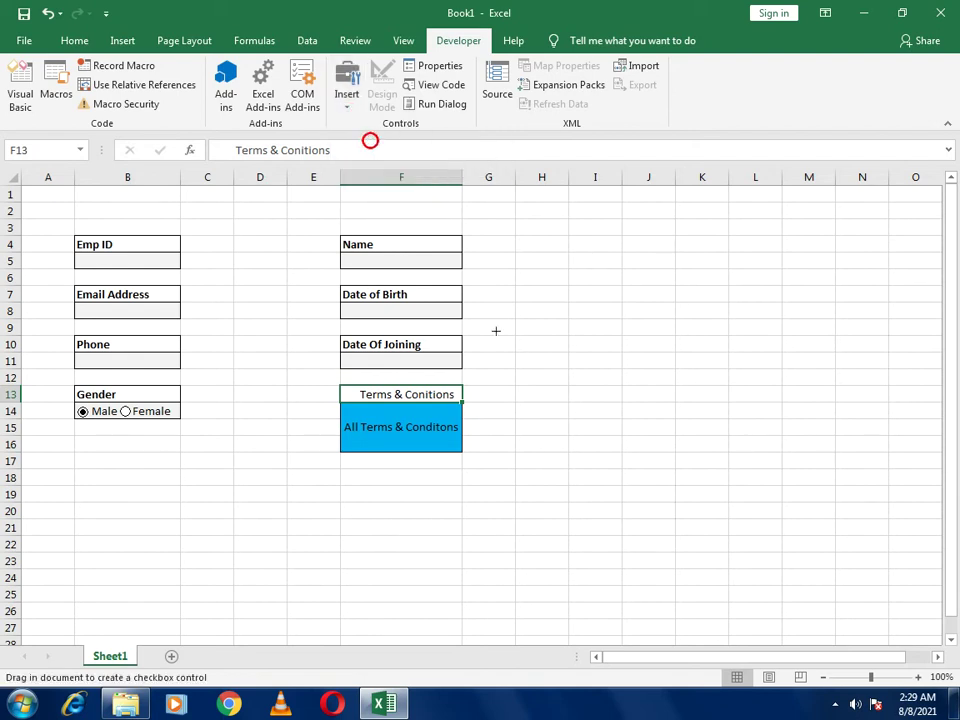
{"action": "left_click", "coordinate": [521, 397]}
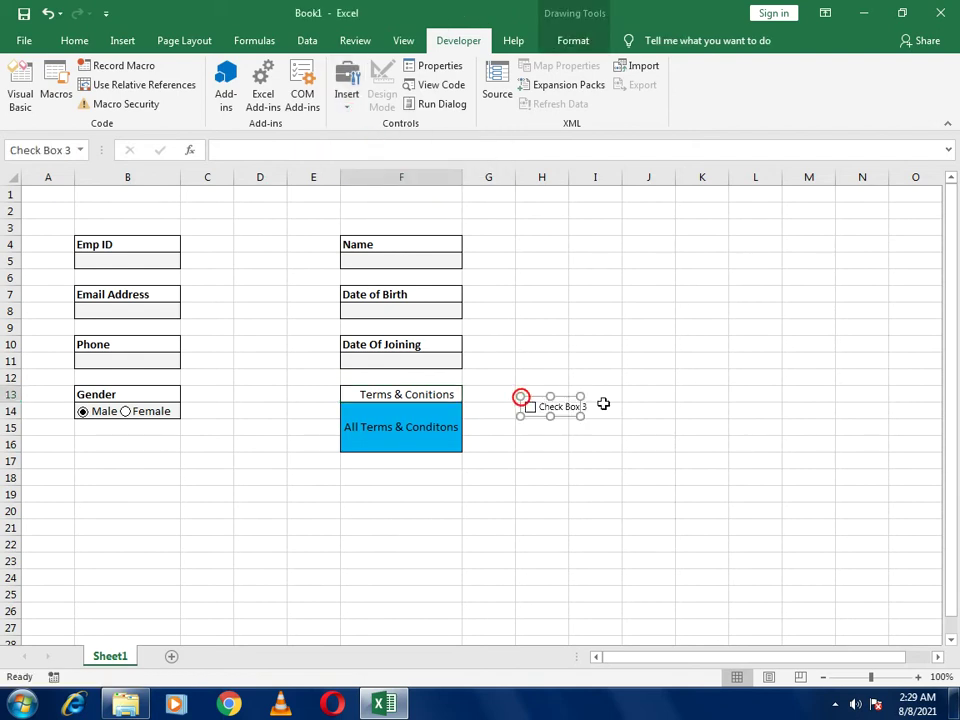
{"action": "left_click", "coordinate": [541, 406]}
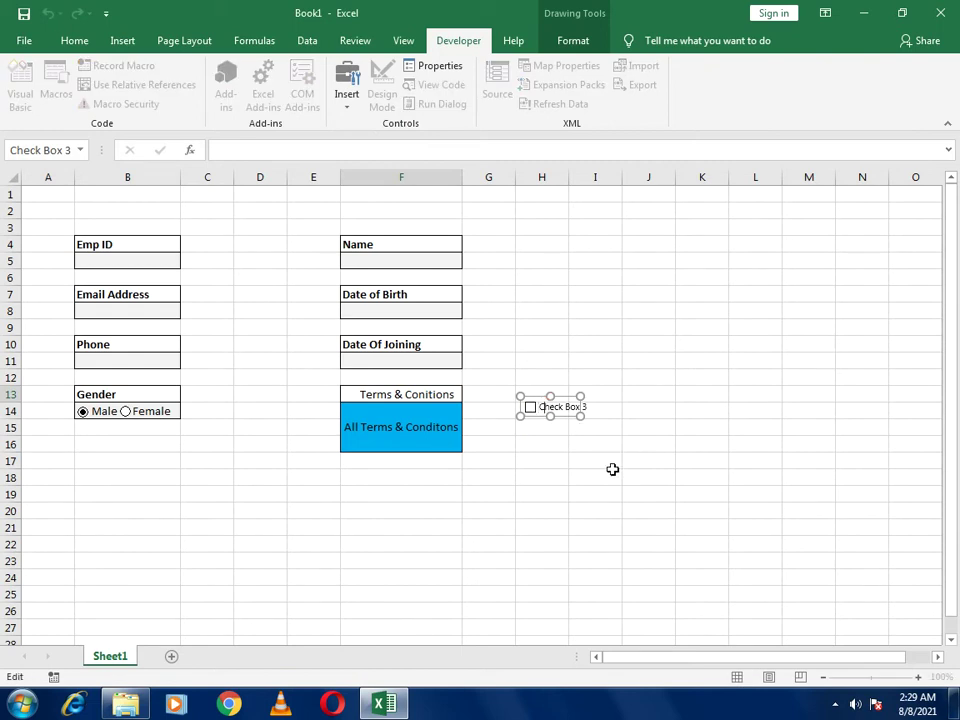
{"action": "key", "text": "BackSpace"}
{"action": "key", "text": "BackSpace"}
{"action": "key", "text": "BackSpace"}
{"action": "key", "text": "BackSpace"}
{"action": "key", "text": "BackSpace"}
{"action": "key", "text": "BackSpace"}
{"action": "key", "text": "BackSpace"}
{"action": "left_click", "coordinate": [613, 469]}
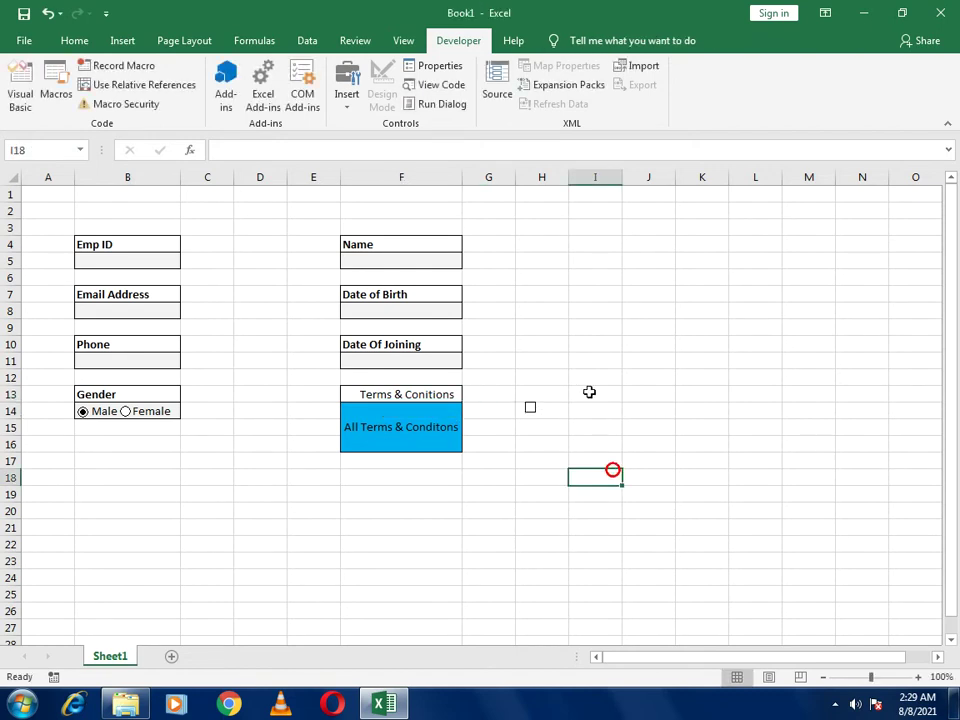
{"action": "left_click", "coordinate": [555, 412], "text": "ctrl"}
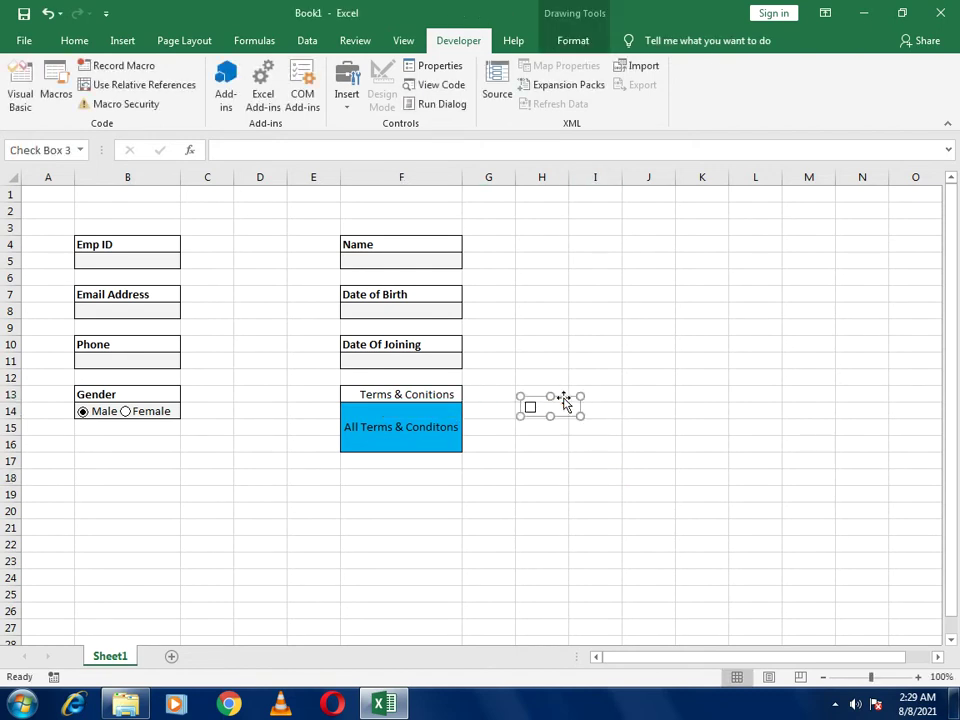
{"action": "left_click_drag", "start_coordinate": [563, 398], "coordinate": [386, 385]}
Add 'd' to the label text and test ticking and unticking the check box
{"action": "left_click", "coordinate": [404, 396]}
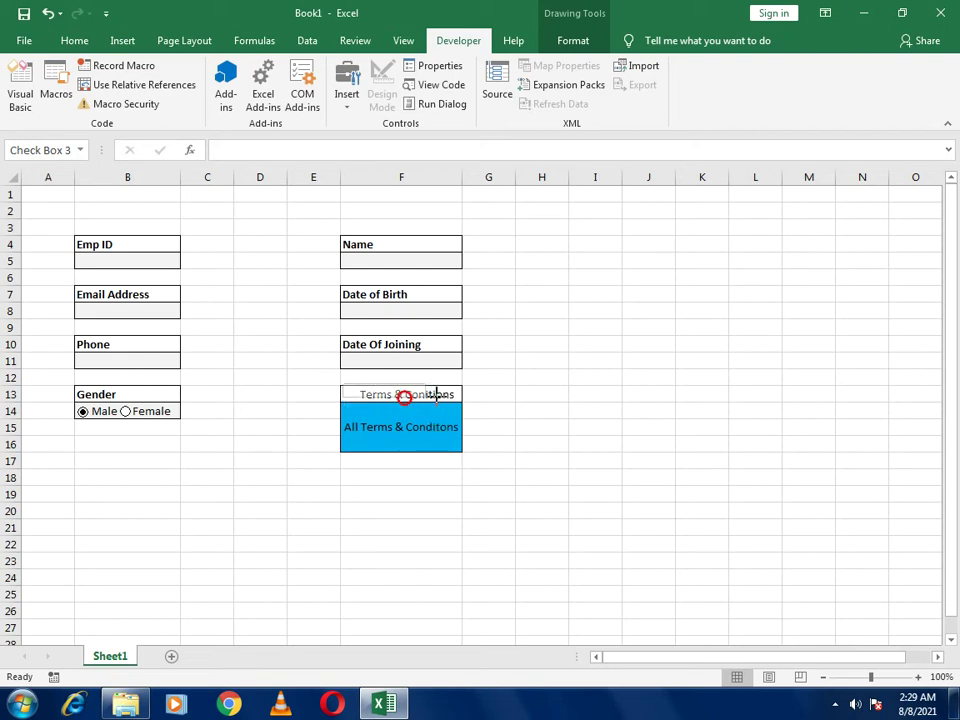
{"action": "type", "text": "d"}
{"action": "left_click", "coordinate": [596, 443]}
{"action": "left_click", "coordinate": [424, 396]}
{"action": "left_click", "coordinate": [430, 397]}
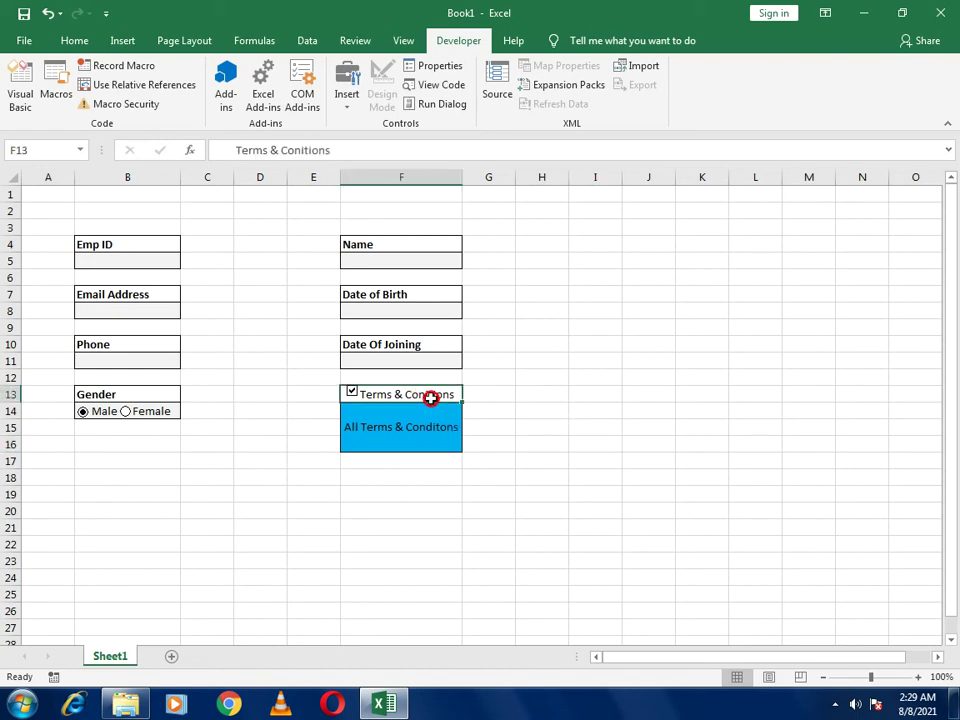
{"action": "left_click", "coordinate": [352, 393], "text": "ctrl"}
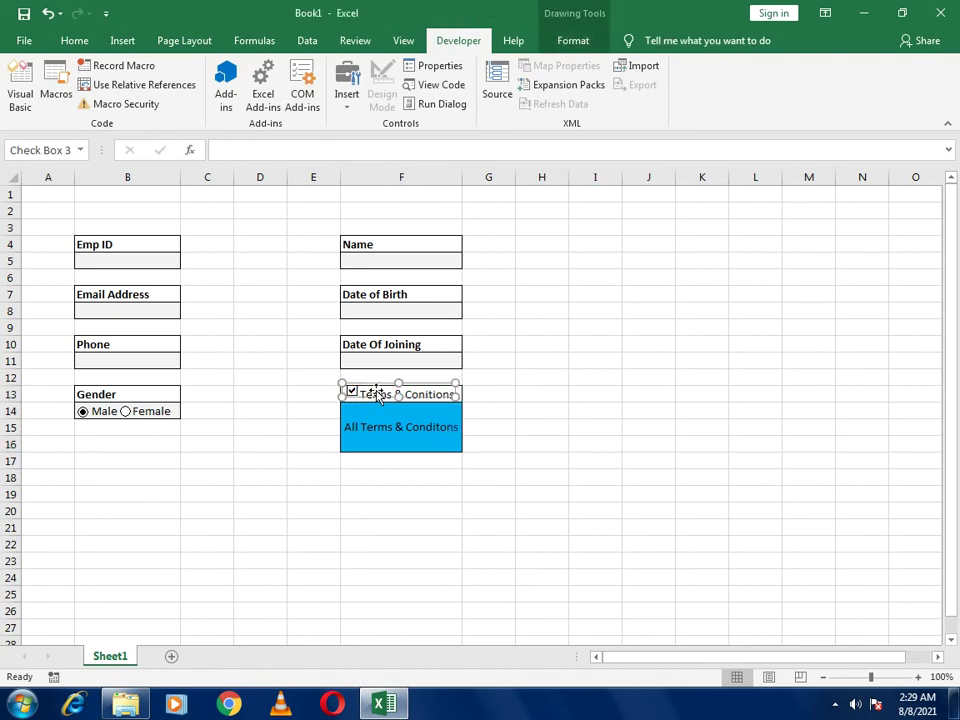
{"action": "left_click", "coordinate": [567, 400]}
{"action": "left_click", "coordinate": [360, 398], "text": "ctrl"}
{"action": "left_click", "coordinate": [604, 414]}
{"action": "left_click", "coordinate": [352, 395]}
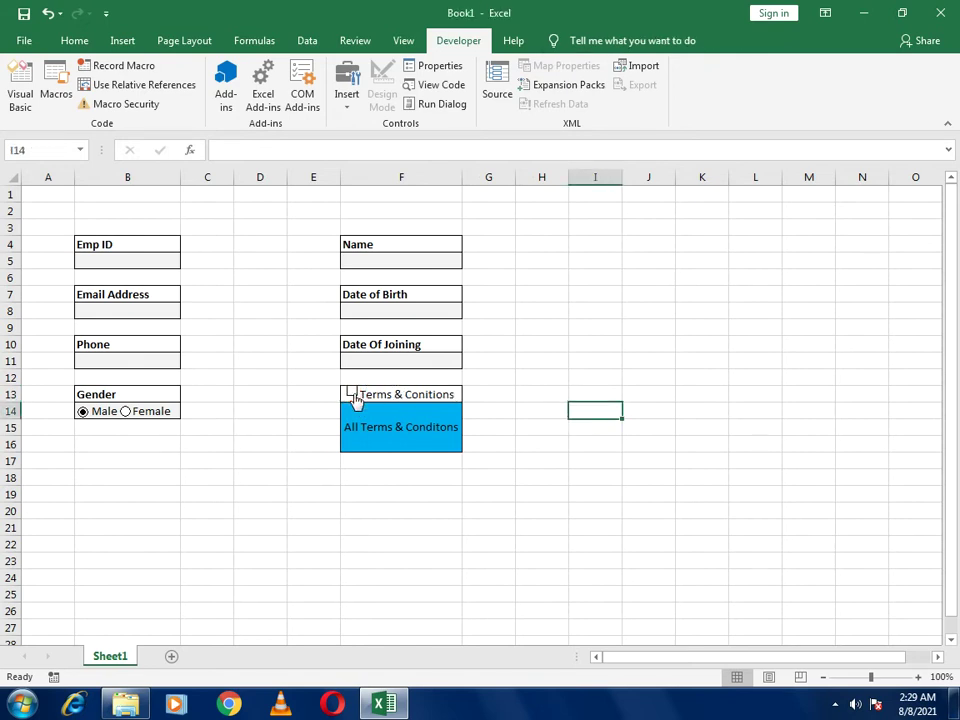
Nudge the check box down into F13, test it, and leave it unticked
{"action": "left_click", "coordinate": [353, 395], "text": "ctrl"}
{"action": "left_click", "coordinate": [648, 424]}
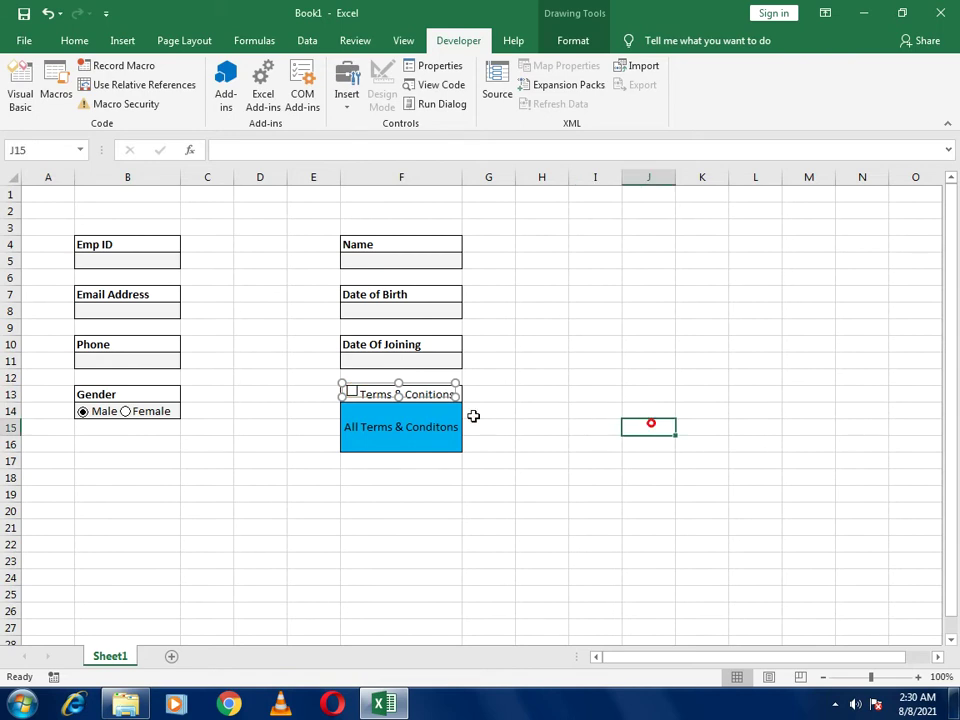
{"action": "left_click", "coordinate": [407, 401]}
{"action": "left_click", "coordinate": [362, 395], "text": "ctrl"}
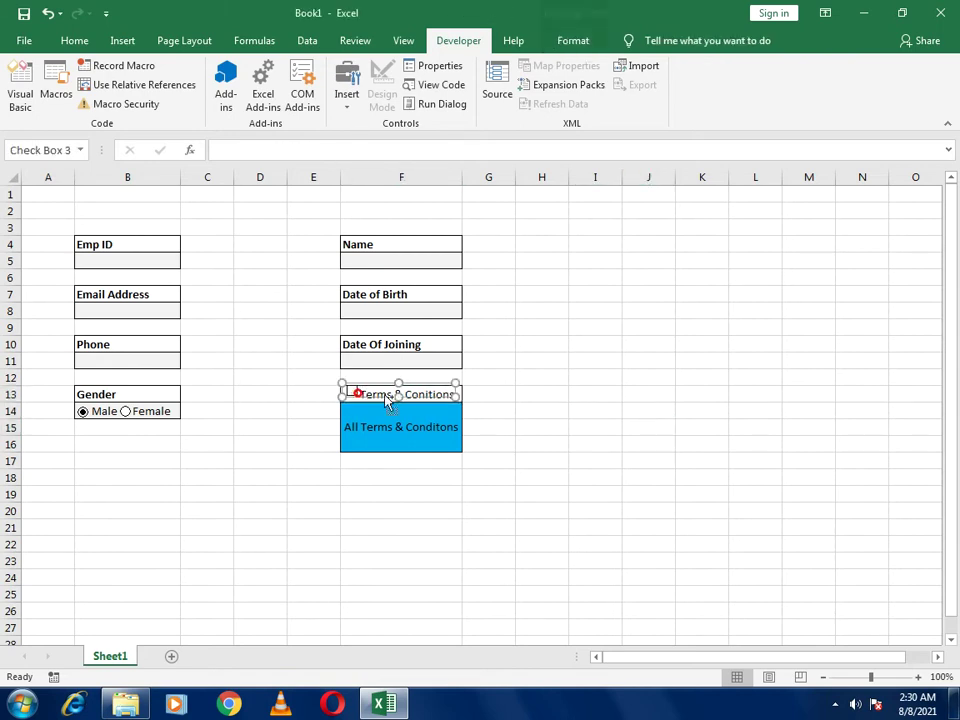
{"action": "left_click_drag", "start_coordinate": [422, 387], "coordinate": [421, 391]}
{"action": "left_click", "coordinate": [644, 457]}
{"action": "left_click", "coordinate": [424, 393]}
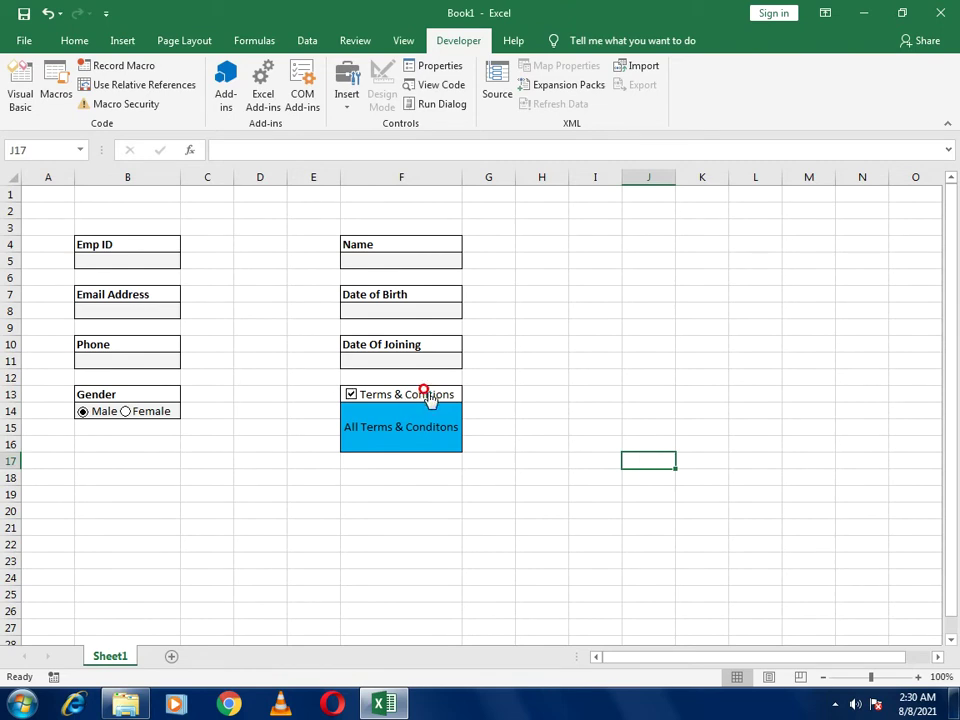
{"action": "left_click", "coordinate": [437, 395]}
{"action": "left_click", "coordinate": [572, 426]}
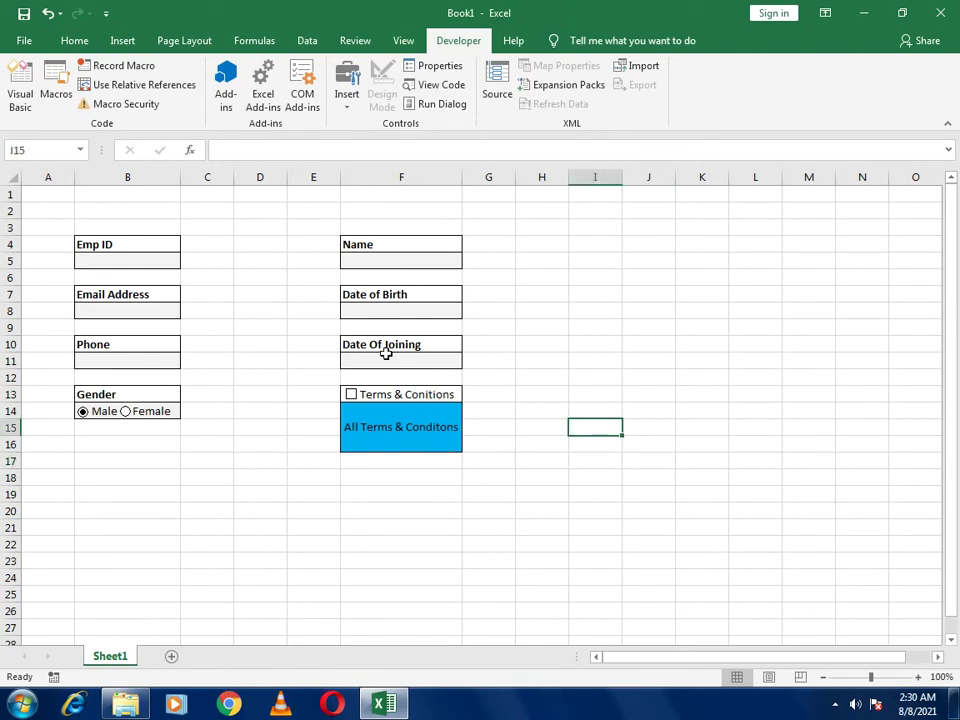
Enter =IF(ISBLANK(B5),"","P") in C5 as the Emp ID tick indicator
{"action": "left_click", "coordinate": [192, 248]}
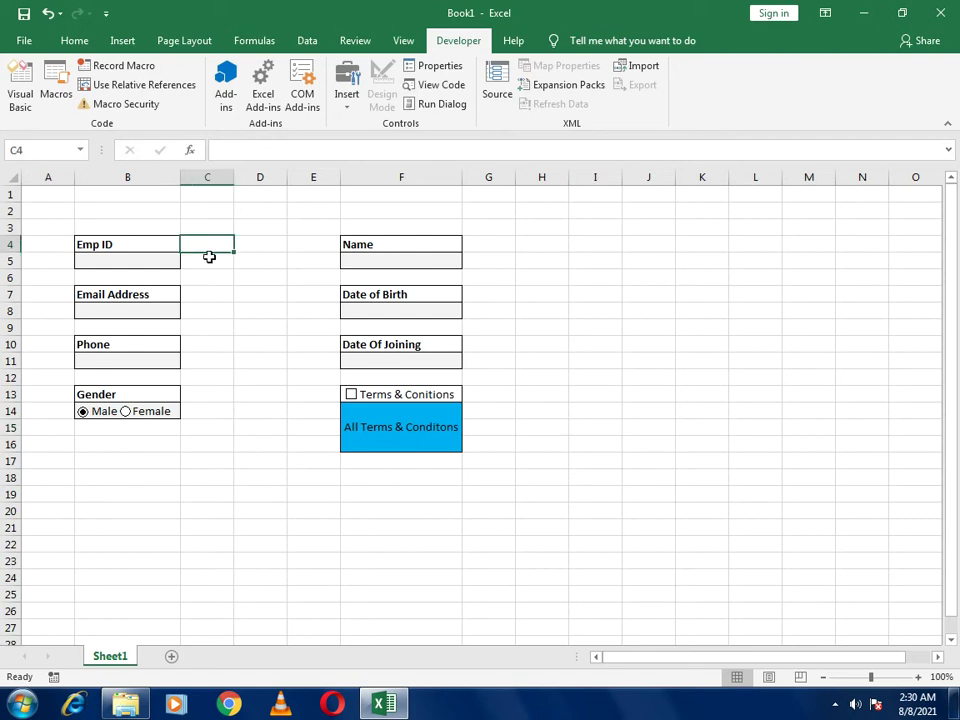
{"action": "left_click", "coordinate": [196, 263]}
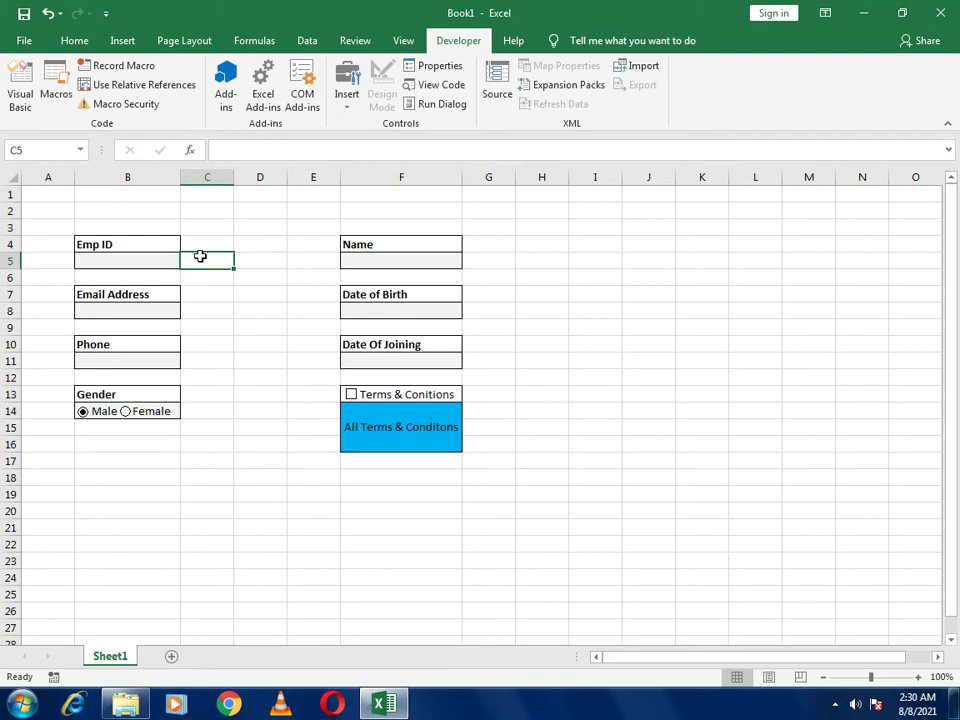
{"action": "type", "text": "=if"}
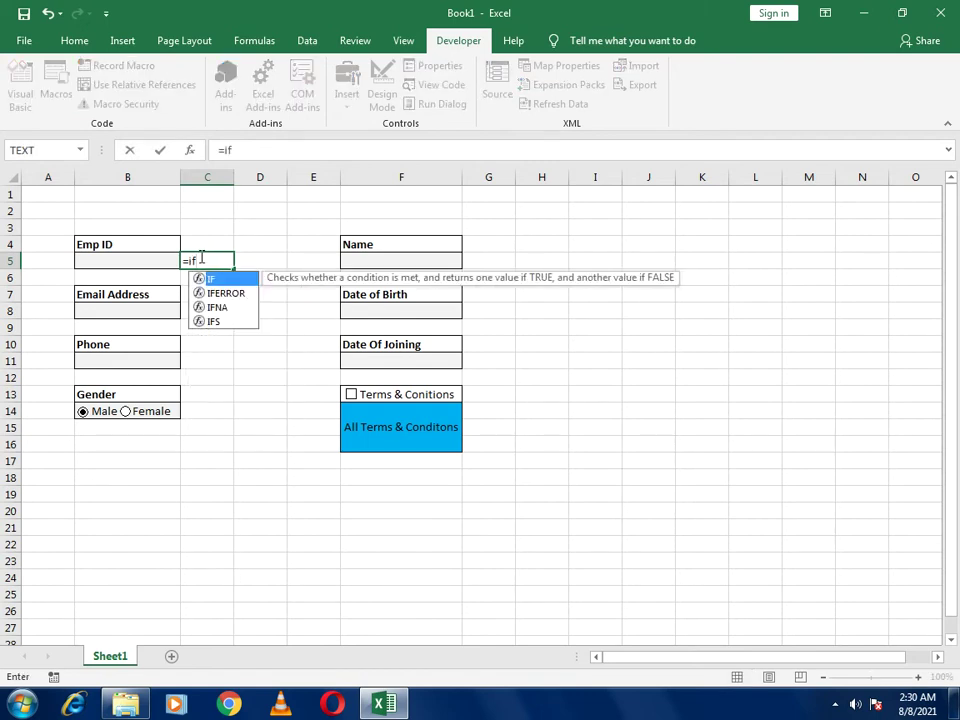
{"action": "type", "text": "("}
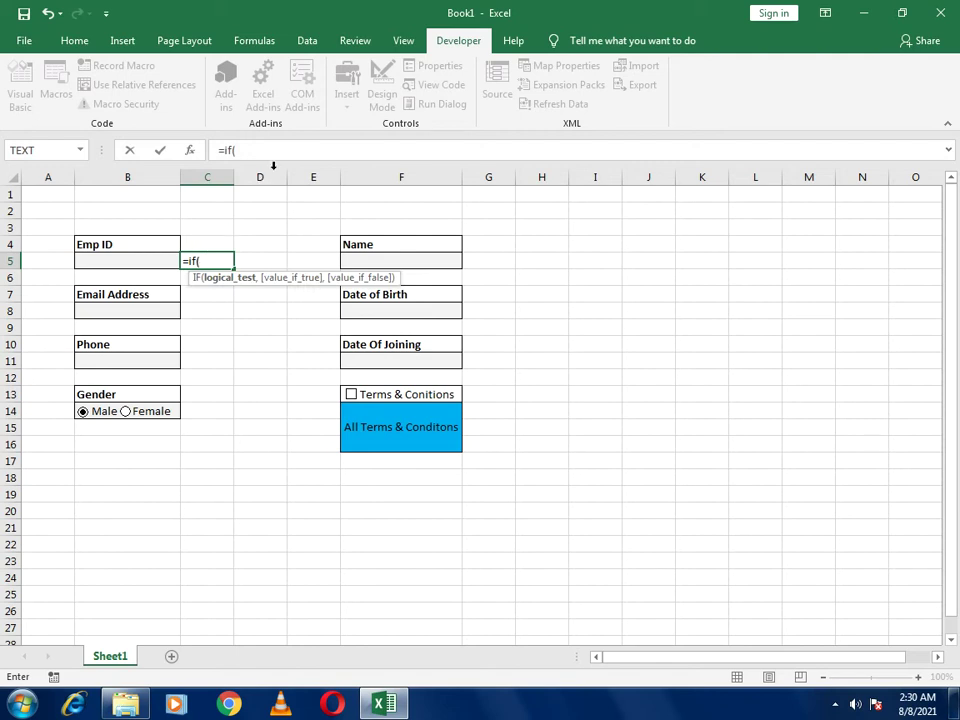
{"action": "left_click", "coordinate": [280, 147]}
{"action": "type", "text": "isblank"}
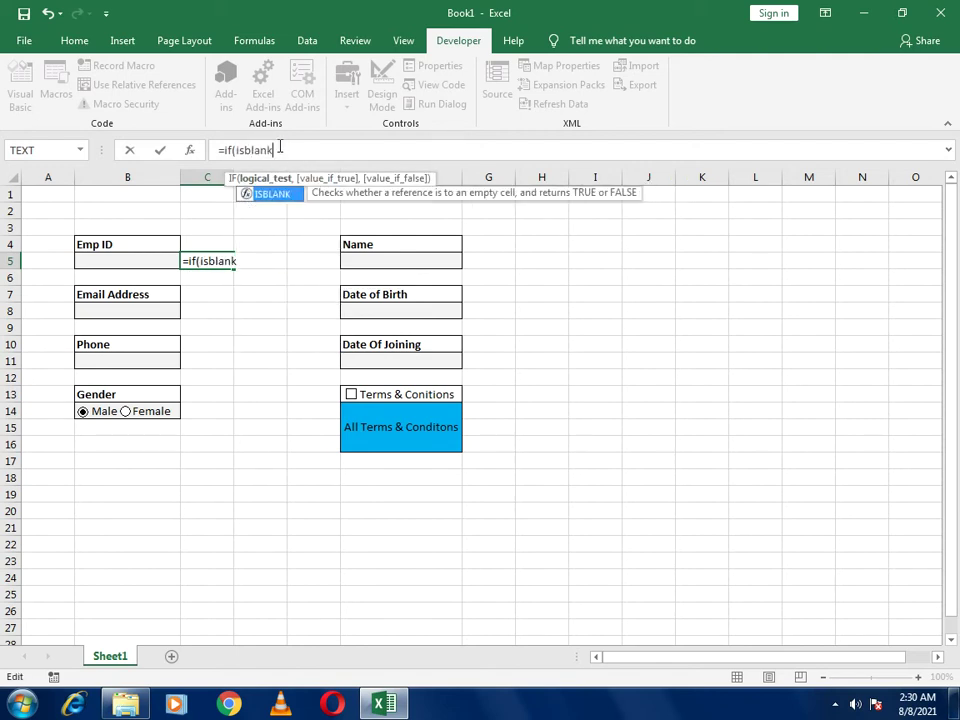
{"action": "type", "text": "("}
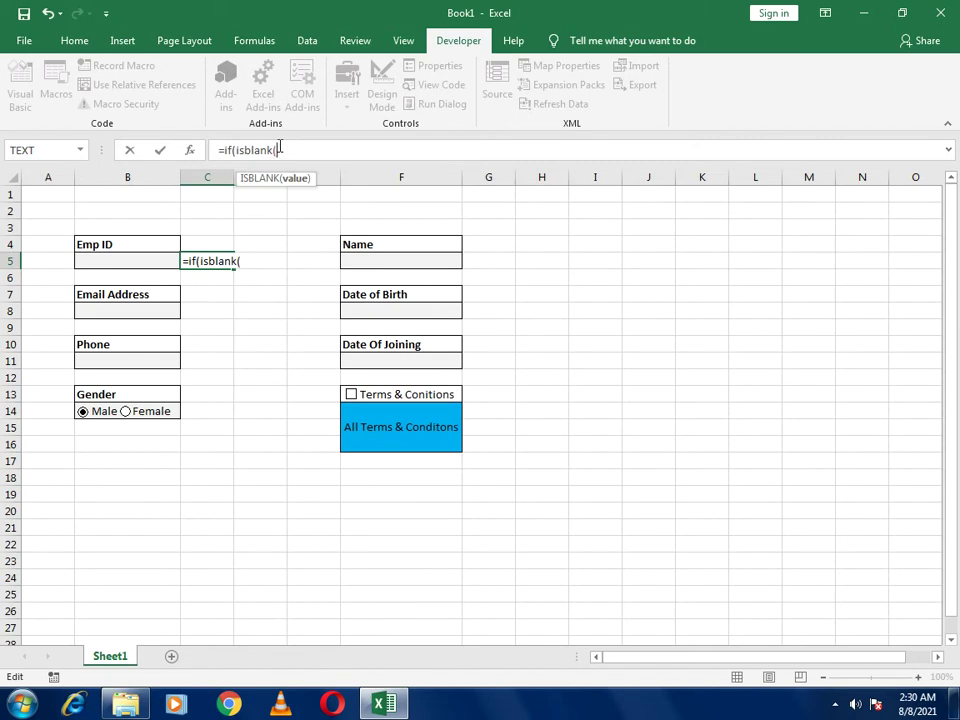
{"action": "left_click", "coordinate": [135, 261]}
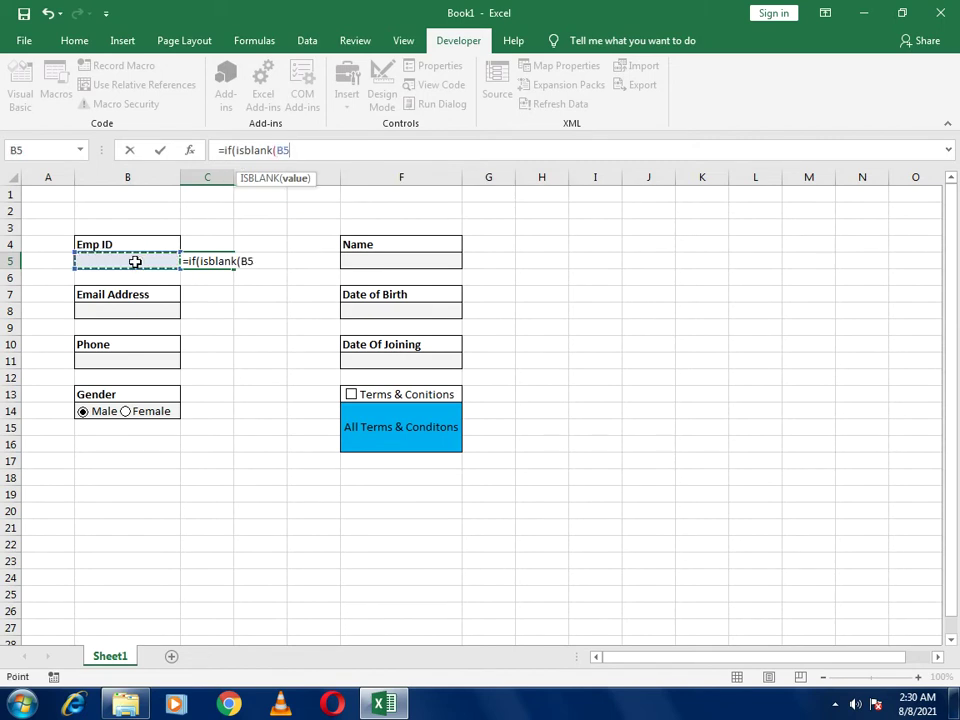
{"action": "type", "text": ")"}
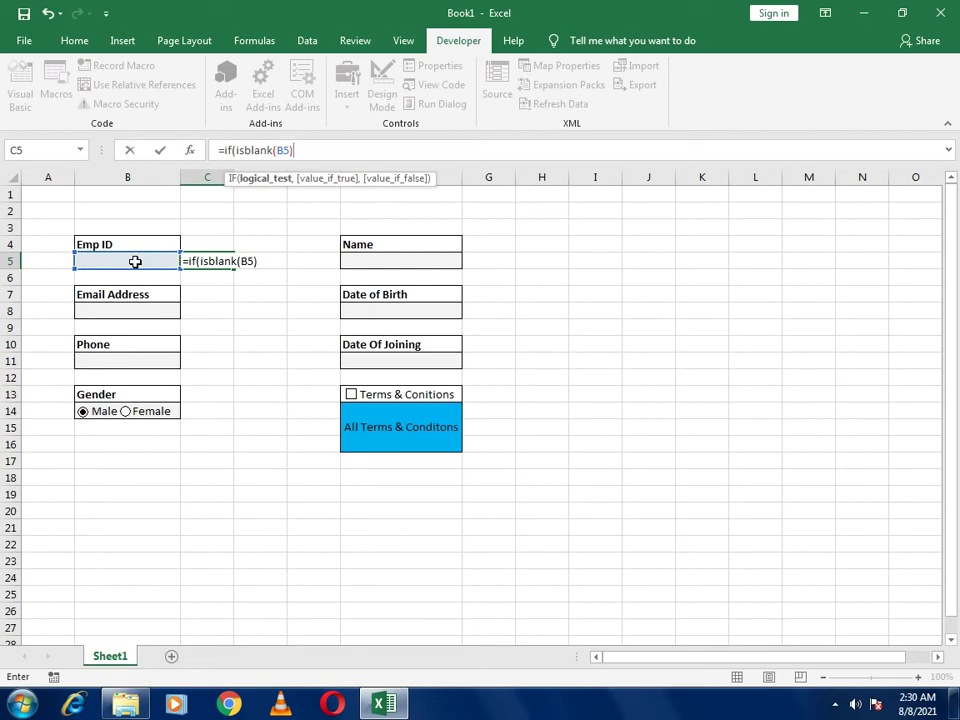
{"action": "type", "text": ","}
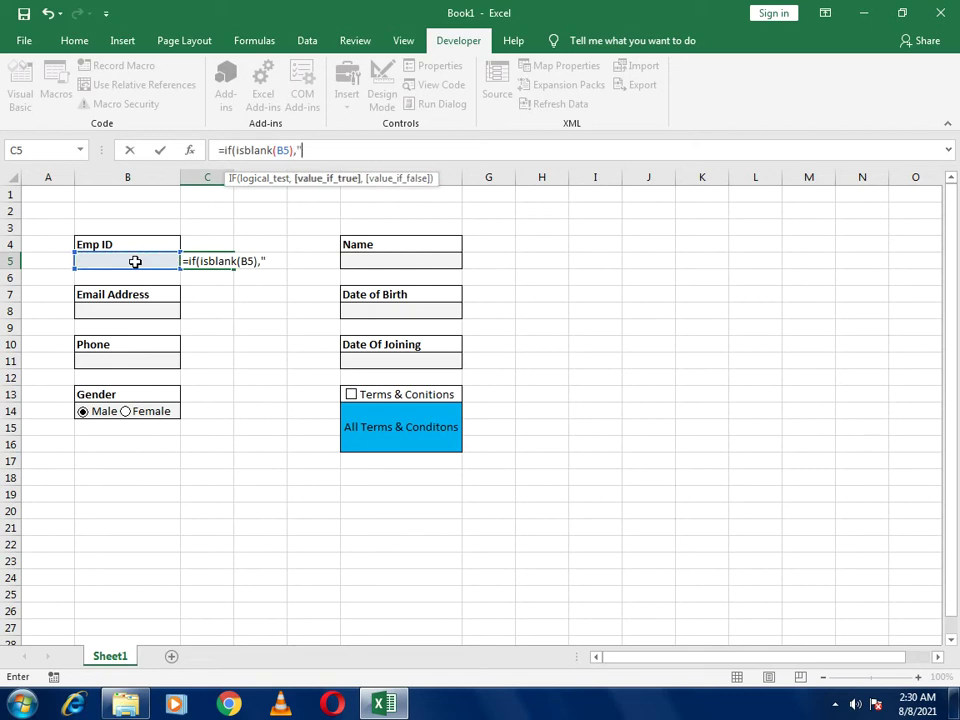
{"action": "type", "text": "\"\",\"P"}
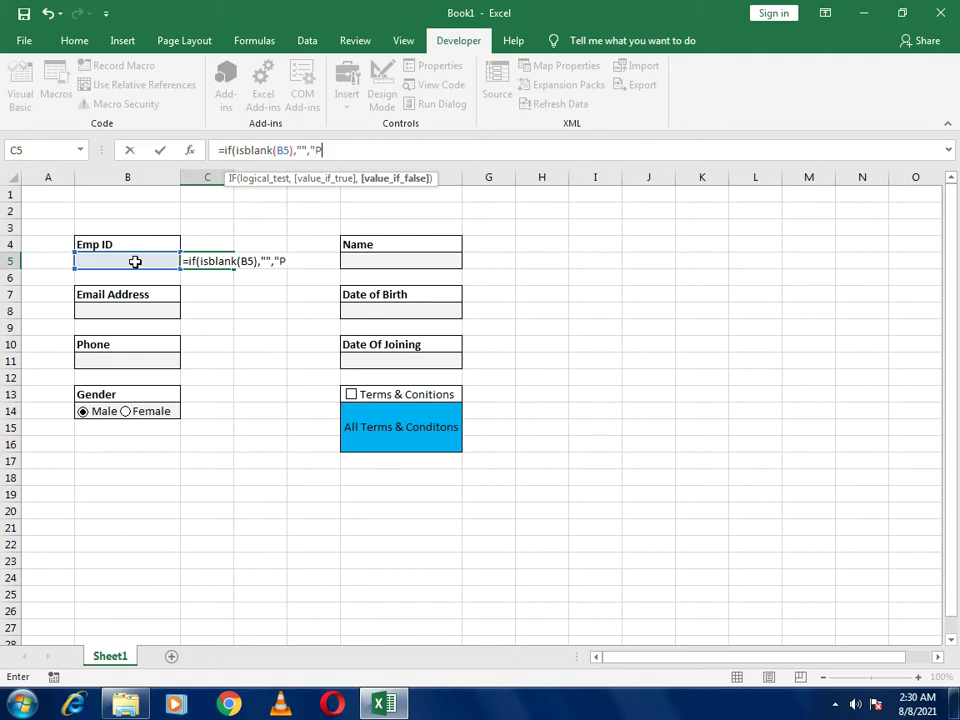
{"action": "type", "text": ")"}
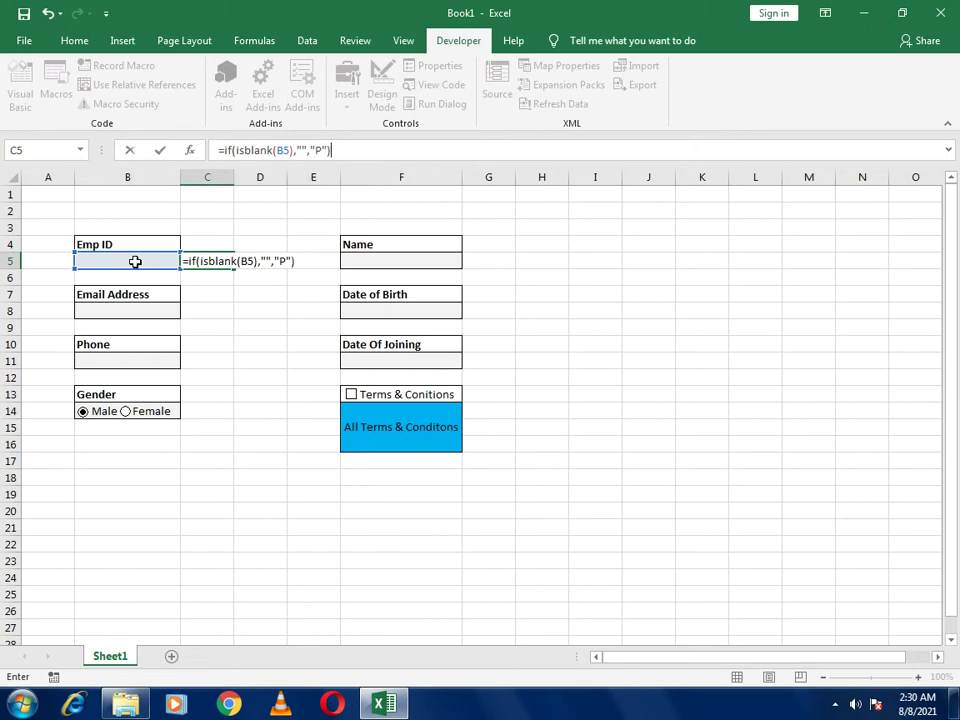
{"action": "key", "text": "ctrl+Return"}
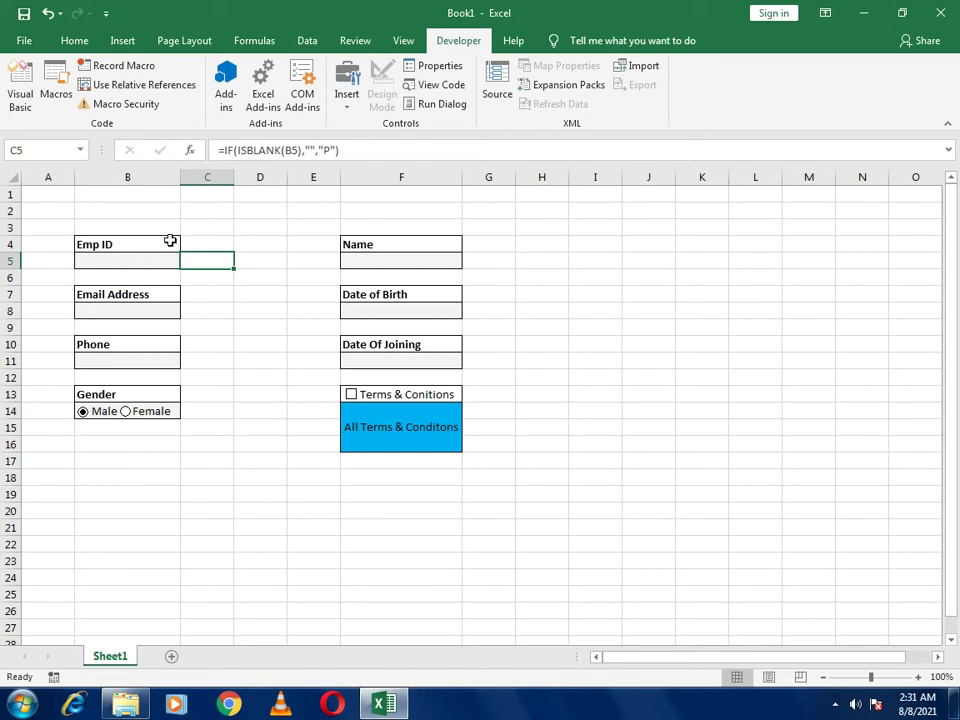
Enter the test Emp ID 1322 in B5 and reselect C5
{"action": "left_click", "coordinate": [155, 258]}
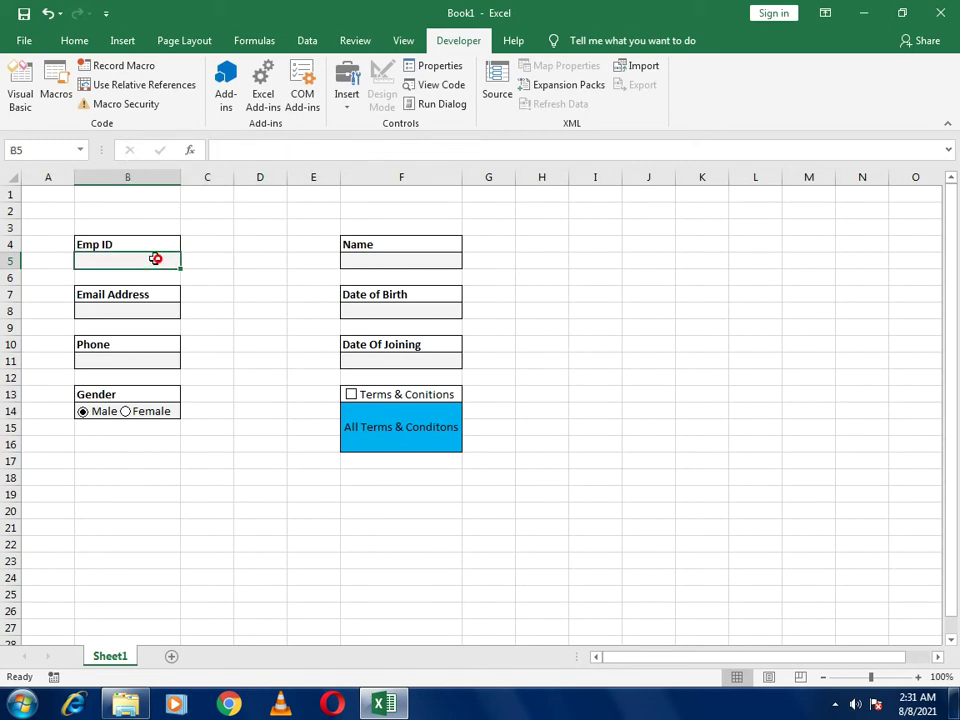
{"action": "type", "text": "1322"}
{"action": "key", "text": "Return"}
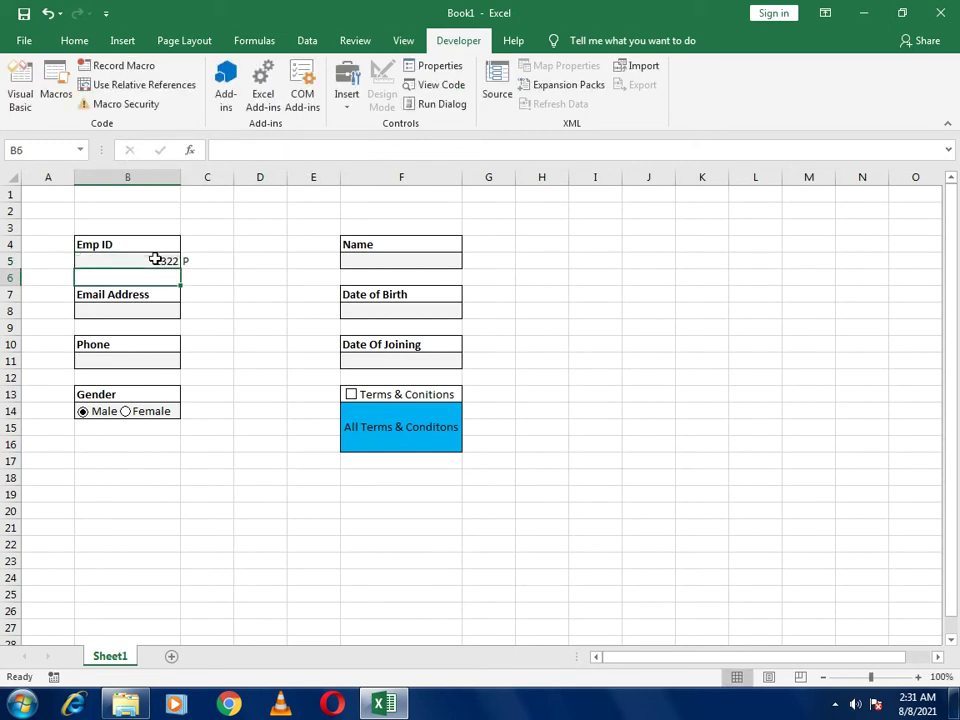
{"action": "left_click", "coordinate": [212, 262]}
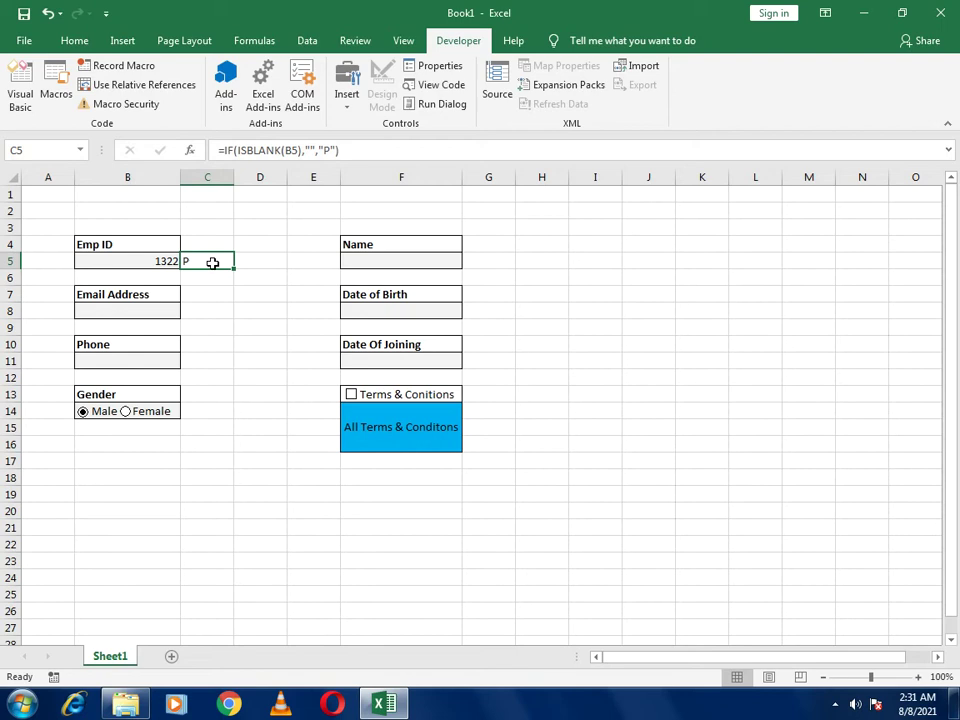
{"action": "left_click", "coordinate": [75, 40]}
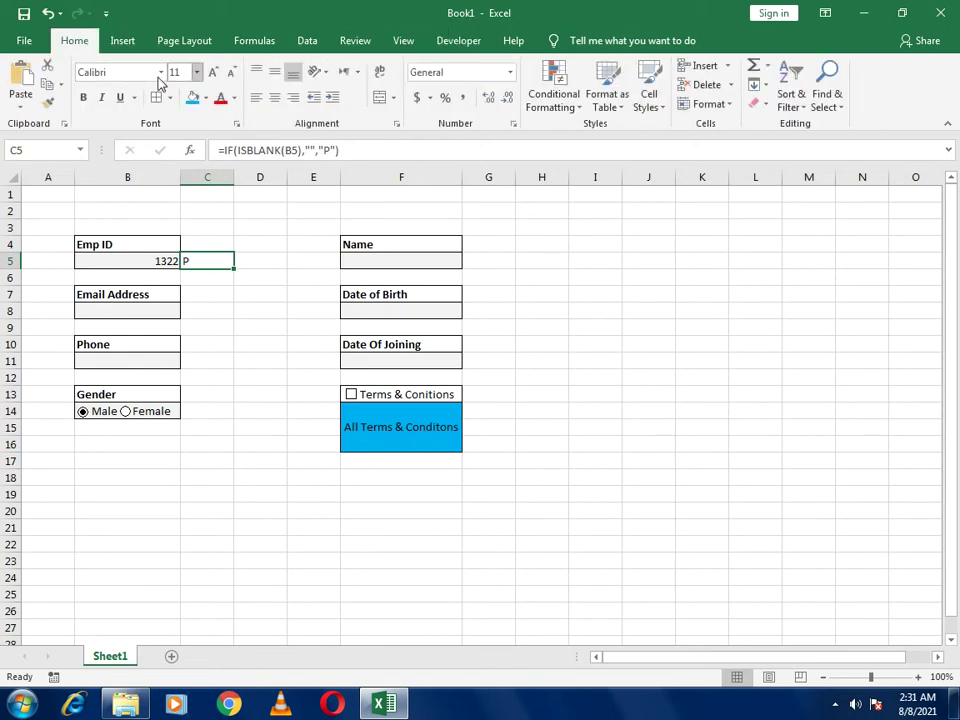
{"action": "left_click", "coordinate": [160, 73]}
{"action": "scroll", "coordinate": [300, 162], "scroll_direction": "down", "scroll_amount": 3}
{"action": "left_click_drag", "start_coordinate": [299, 157], "coordinate": [306, 514]}
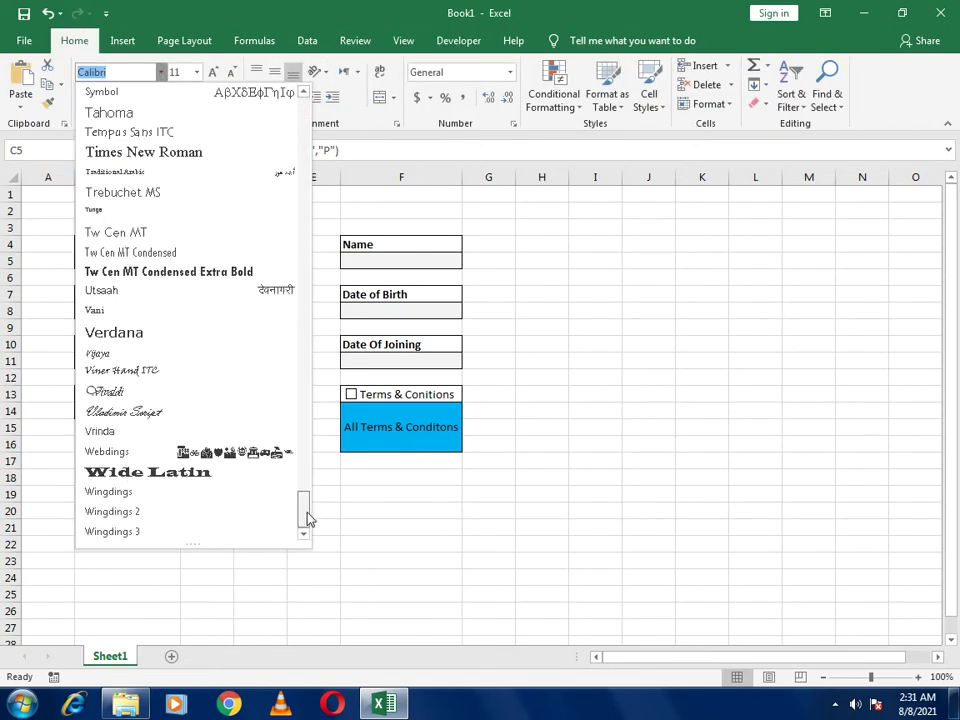
{"action": "left_click", "coordinate": [112, 512]}
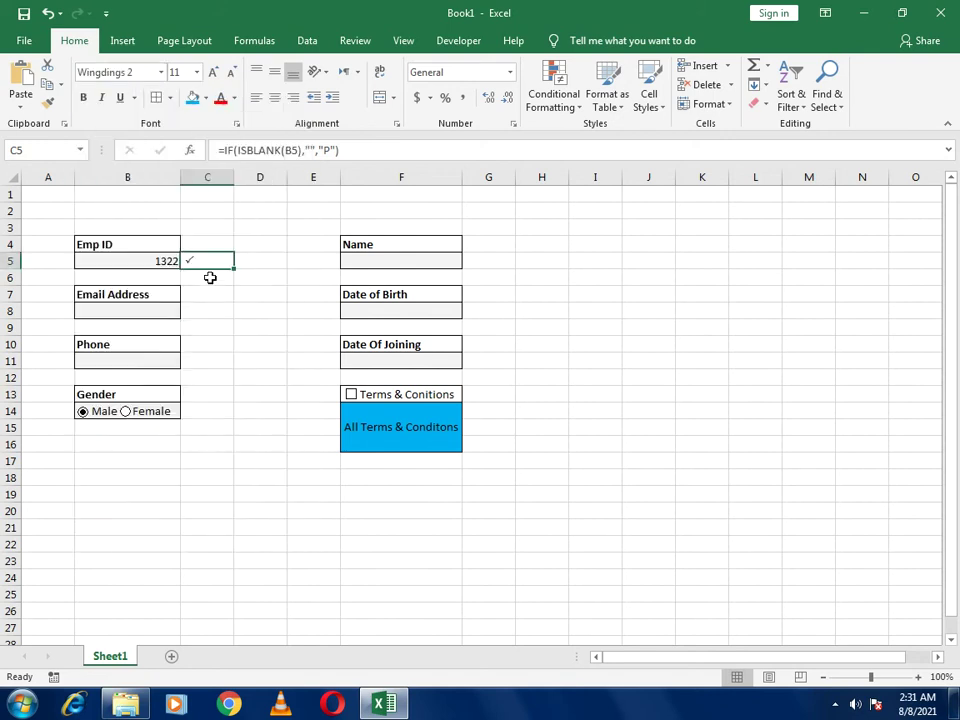
{"action": "mouse_move", "coordinate": [233, 172]}
{"action": "left_mouse_down"}
{"action": "mouse_move", "coordinate": [203, 177]}
{"action": "mouse_move", "coordinate": [226, 179]}
{"action": "left_mouse_up"}
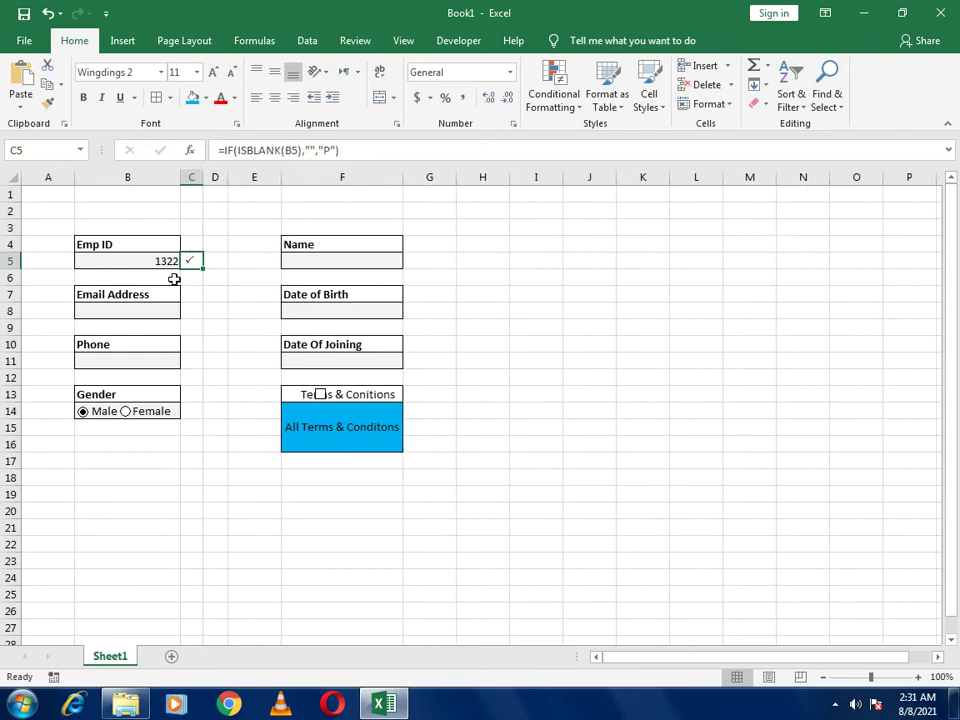
{"action": "left_click", "coordinate": [206, 98]}
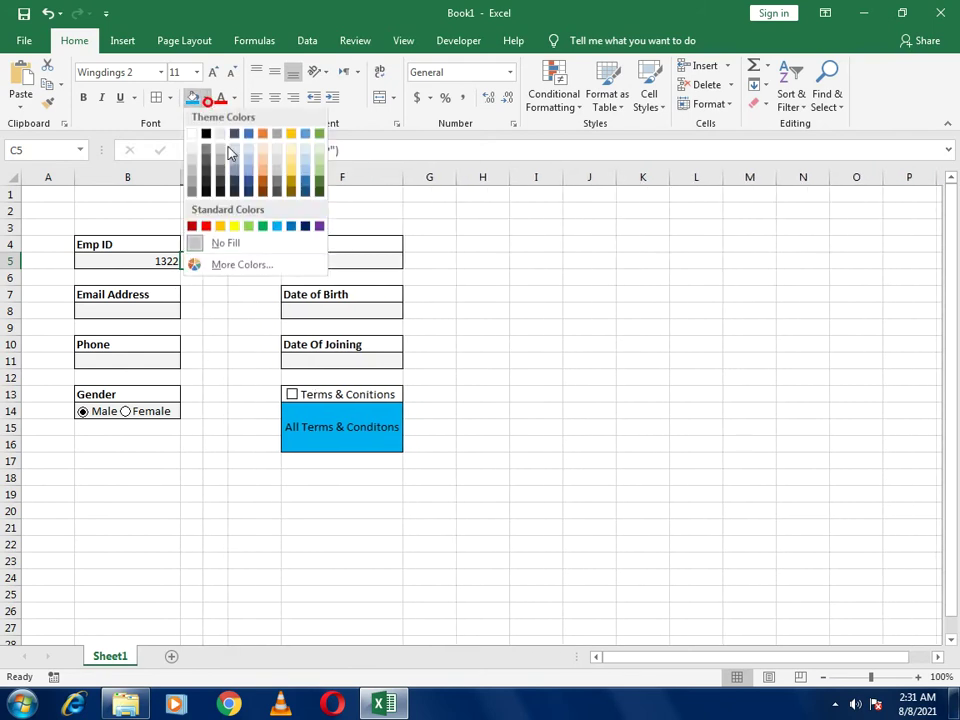
{"action": "left_click", "coordinate": [257, 224]}
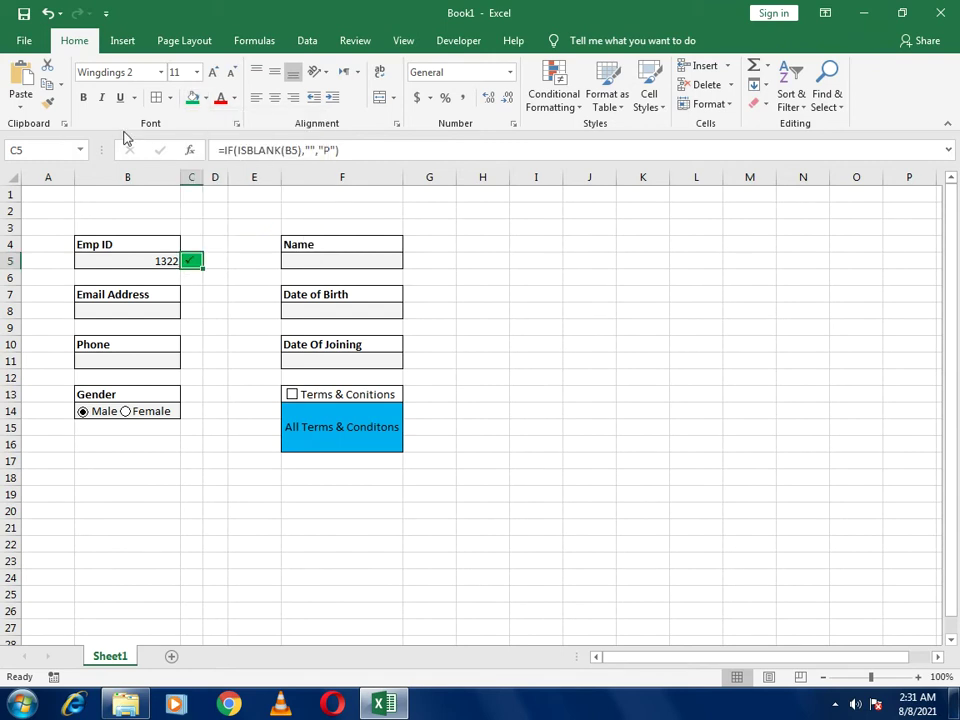
{"action": "left_click", "coordinate": [205, 98]}
{"action": "left_click", "coordinate": [192, 139]}
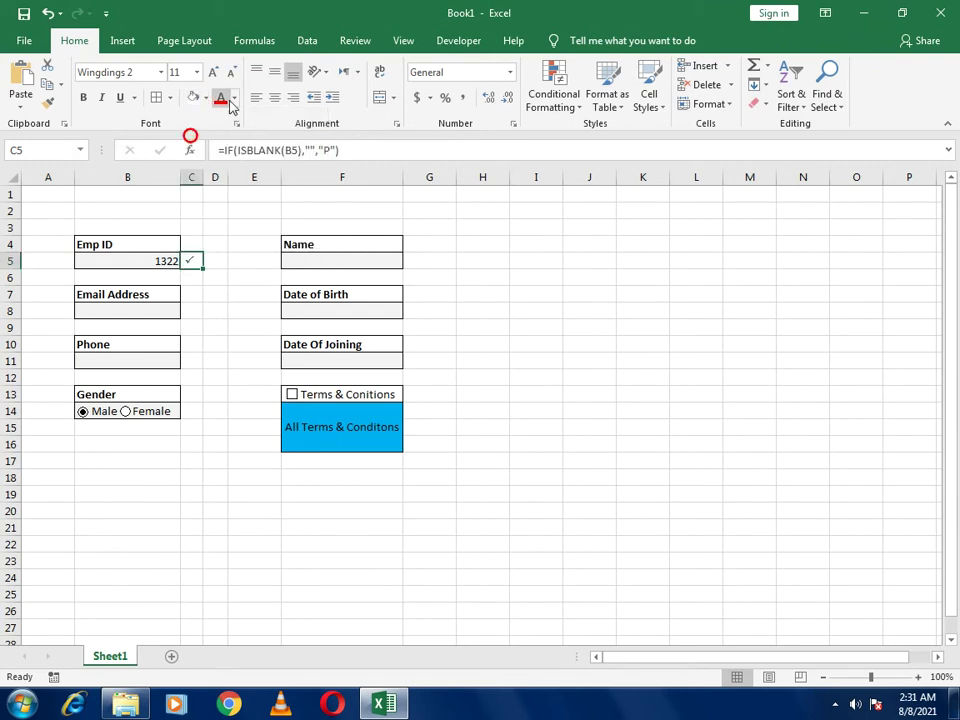
{"action": "left_click", "coordinate": [233, 98]}
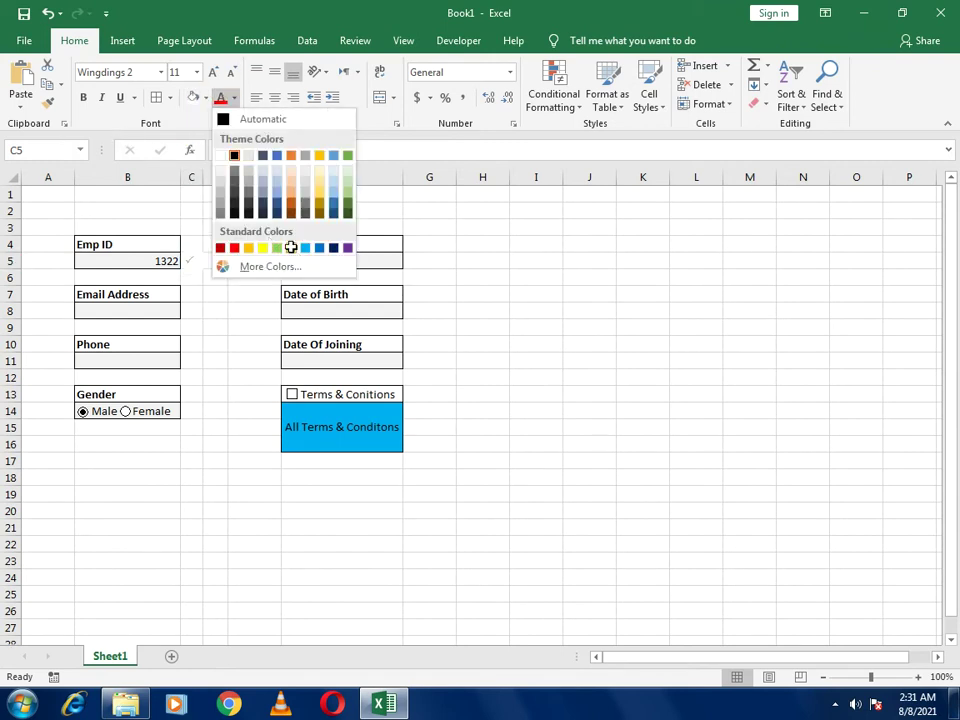
{"action": "left_click", "coordinate": [290, 248]}
{"action": "left_click", "coordinate": [84, 98]}
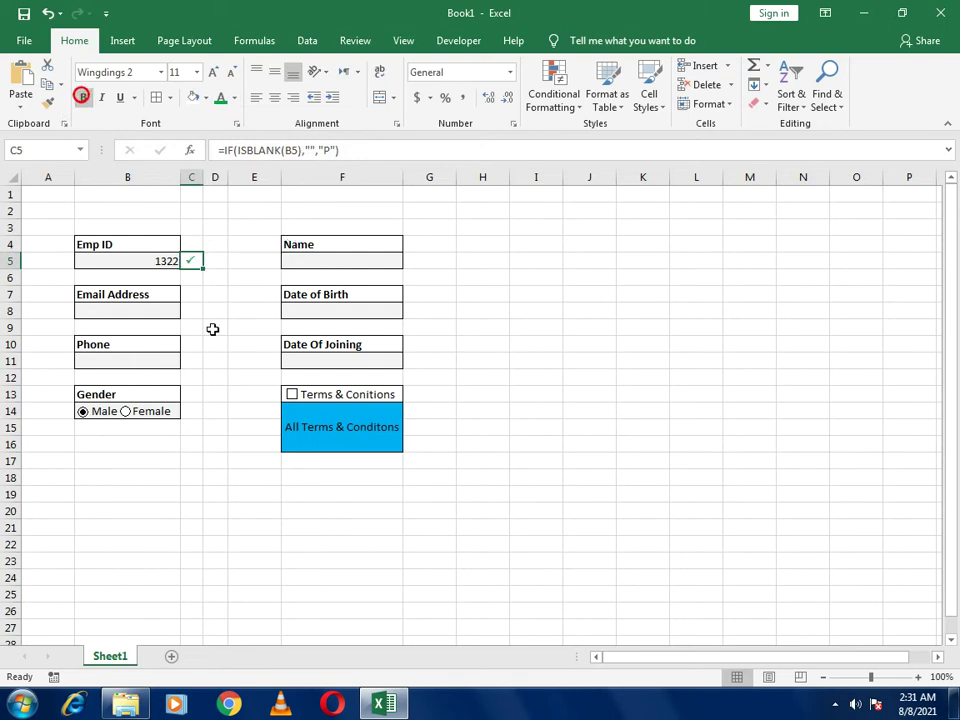
{"action": "left_click", "coordinate": [219, 337]}
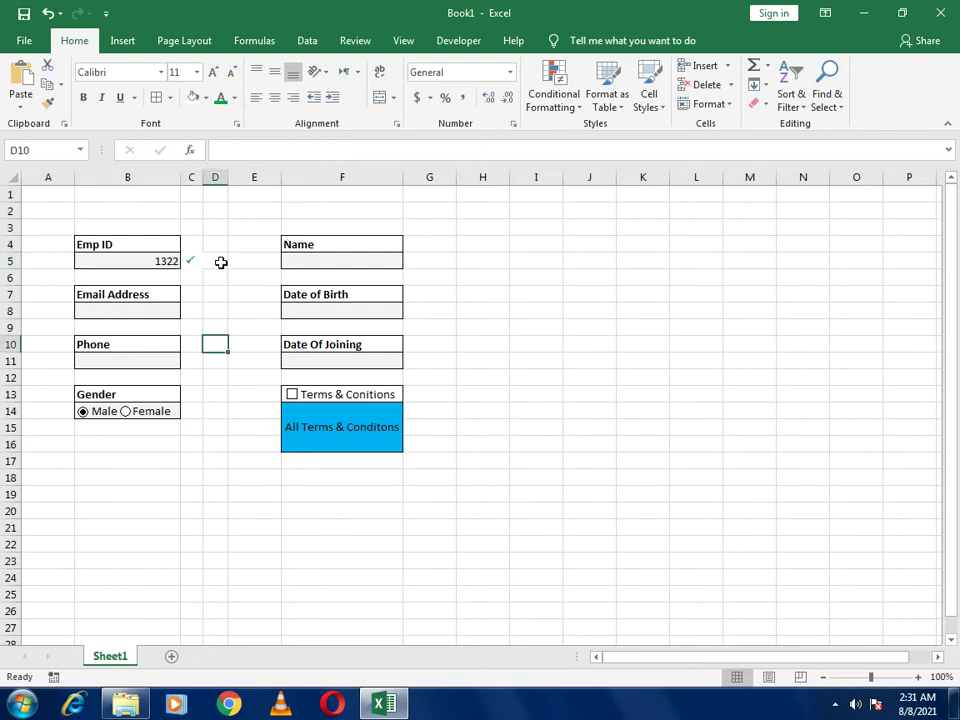
{"action": "left_click", "coordinate": [125, 260]}
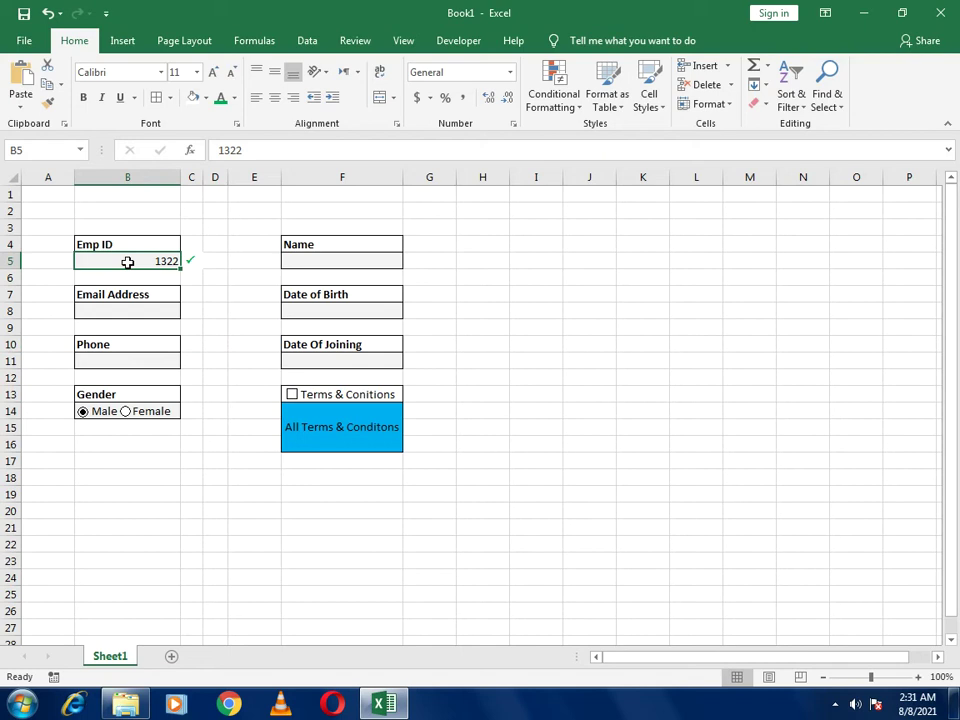
{"action": "key", "text": "Delete"}
{"action": "type", "text": "12345"}
{"action": "key", "text": "Return"}
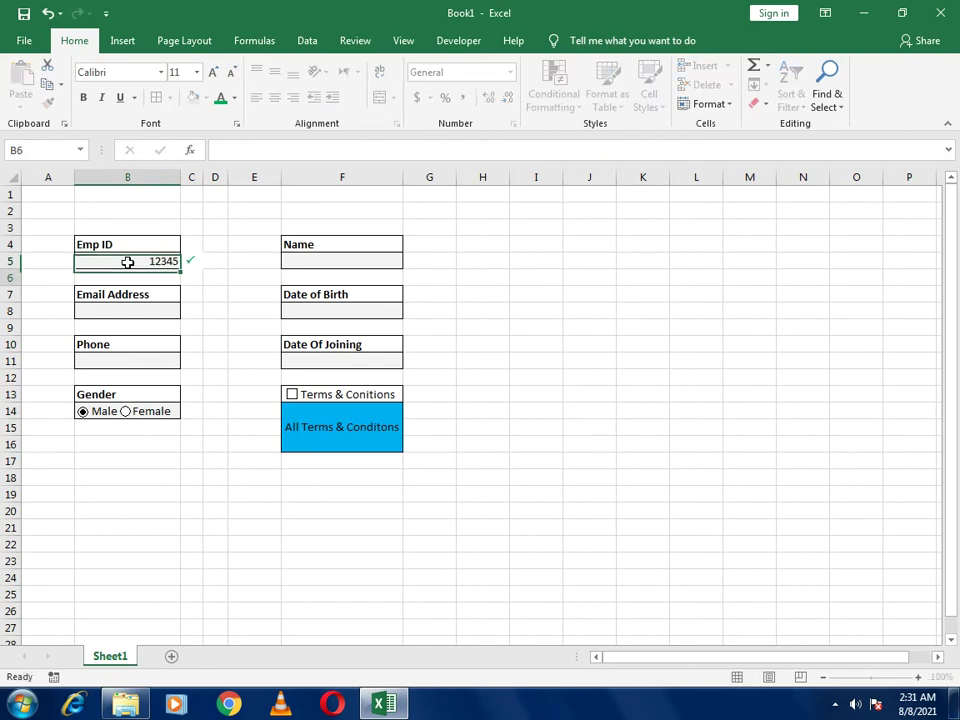
{"action": "left_click", "coordinate": [217, 262]}
{"action": "left_click", "coordinate": [97, 263]}
{"action": "key", "text": "Delete"}
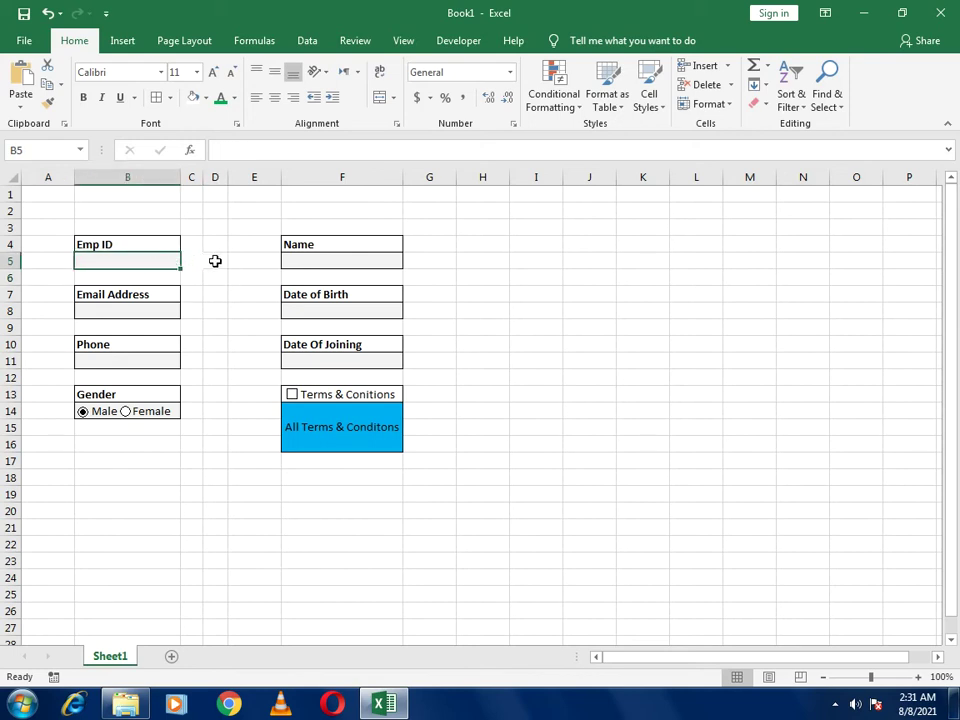
{"action": "left_click", "coordinate": [214, 261]}
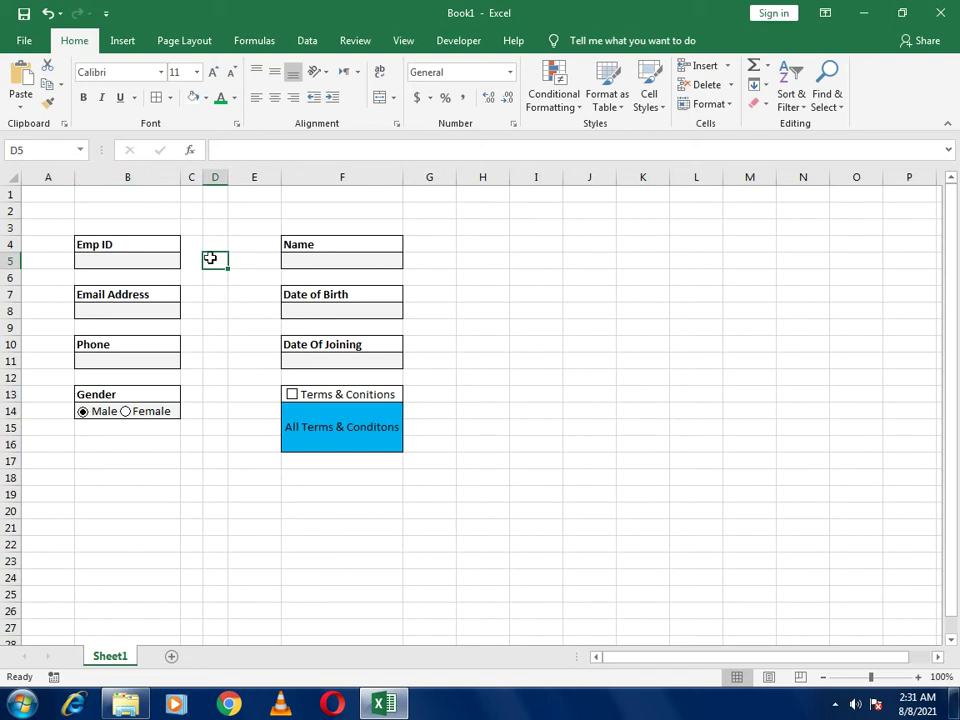
Enter =IF(B5="","*","") in D5 and return to D5
{"action": "type", "text": "=if"}
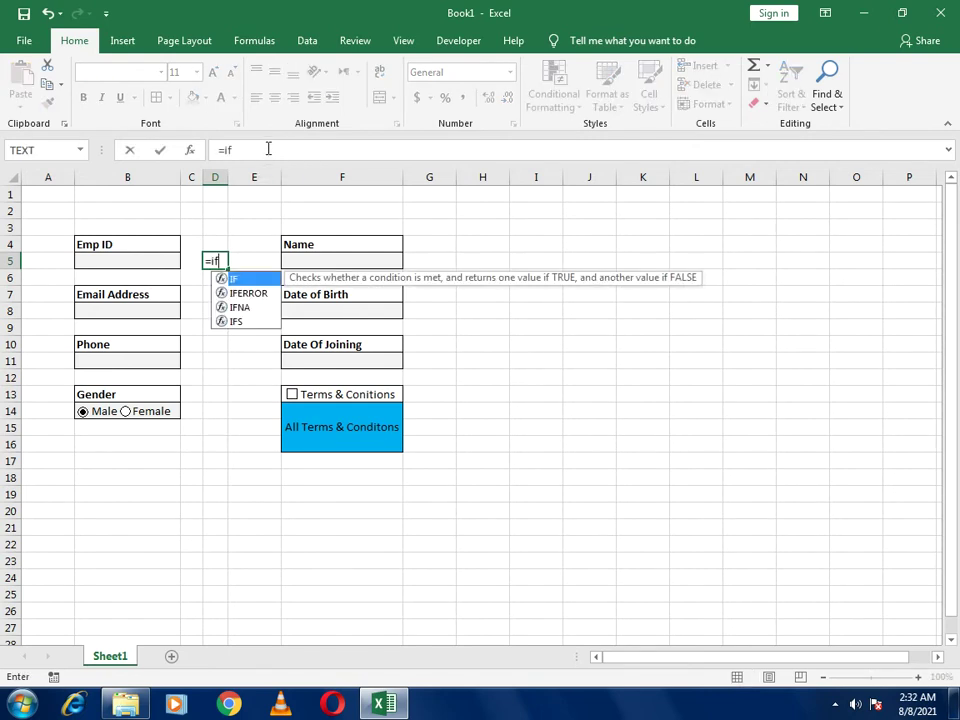
{"action": "left_click", "coordinate": [267, 149]}
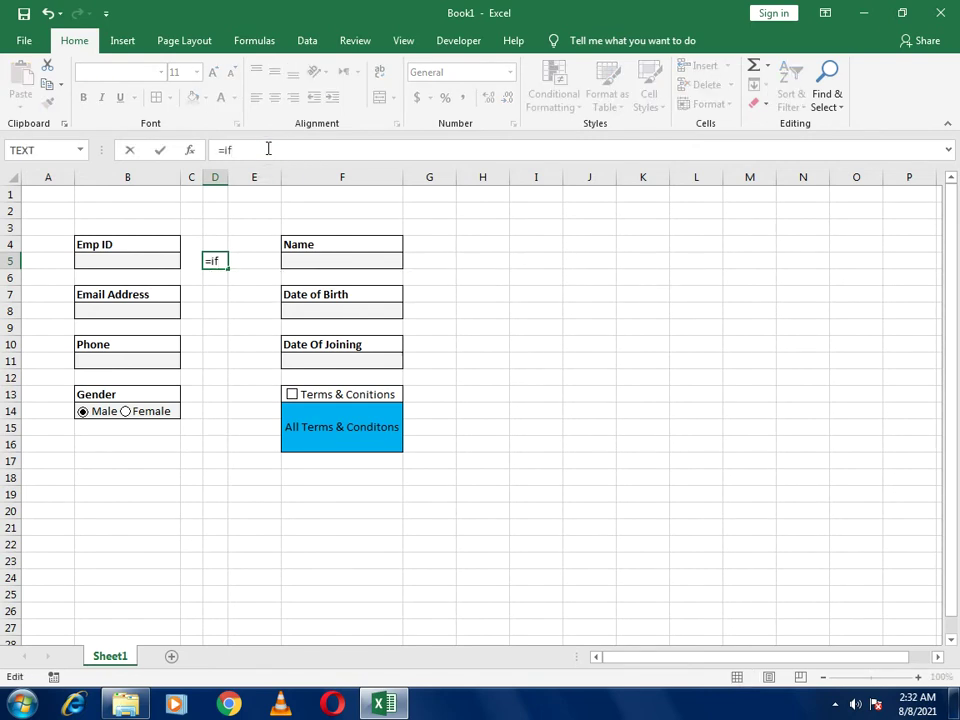
{"action": "type", "text": "("}
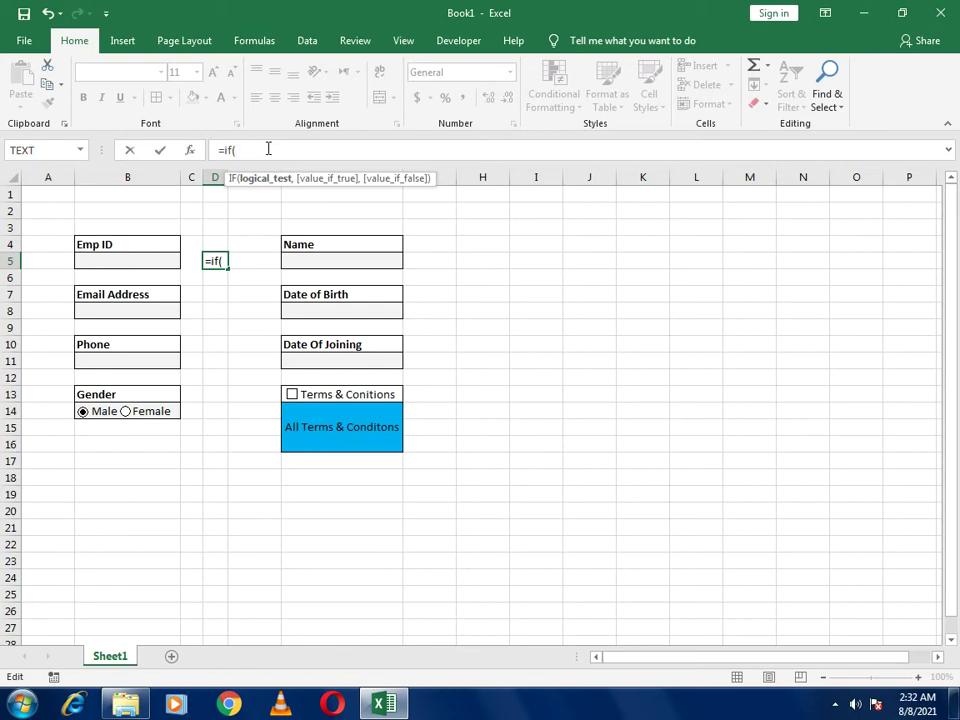
{"action": "left_click", "coordinate": [140, 263]}
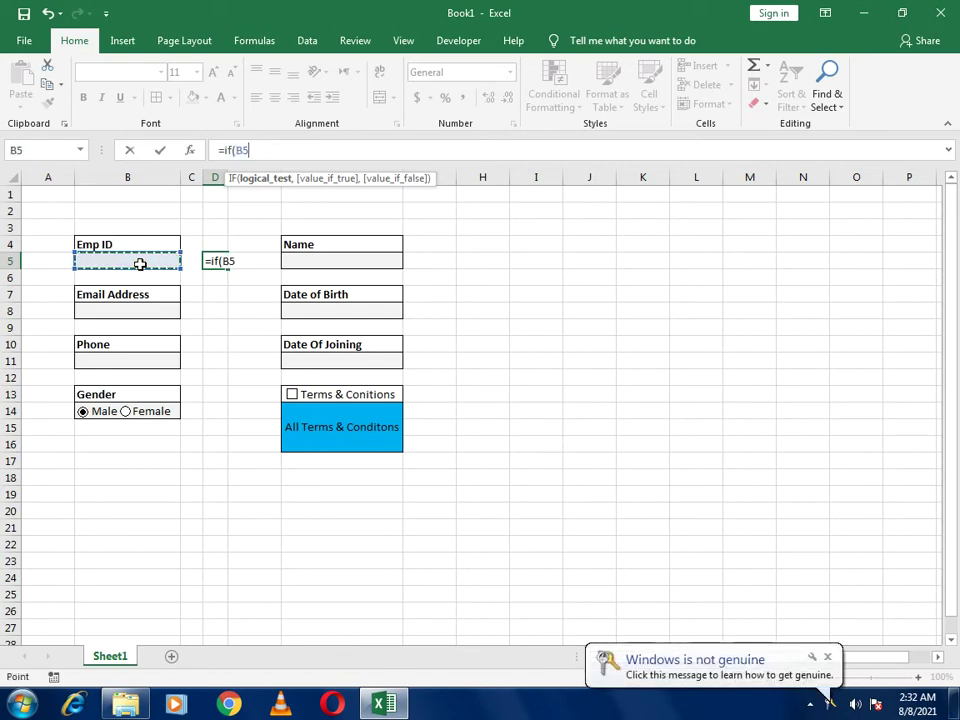
{"action": "type", "text": "="}
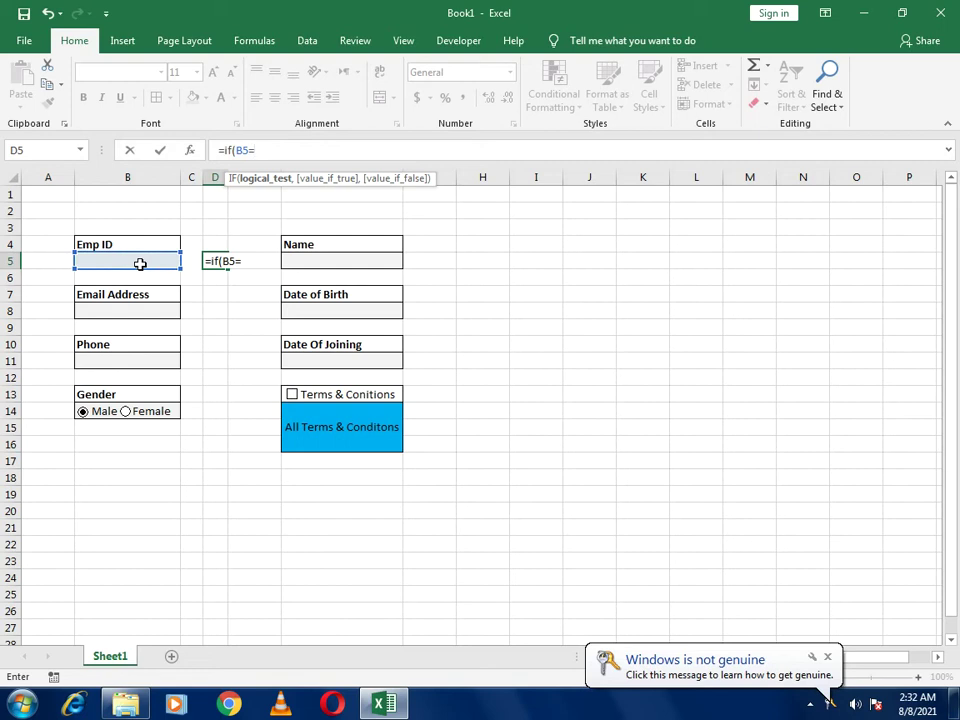
{"action": "type", "text": "\"\""}
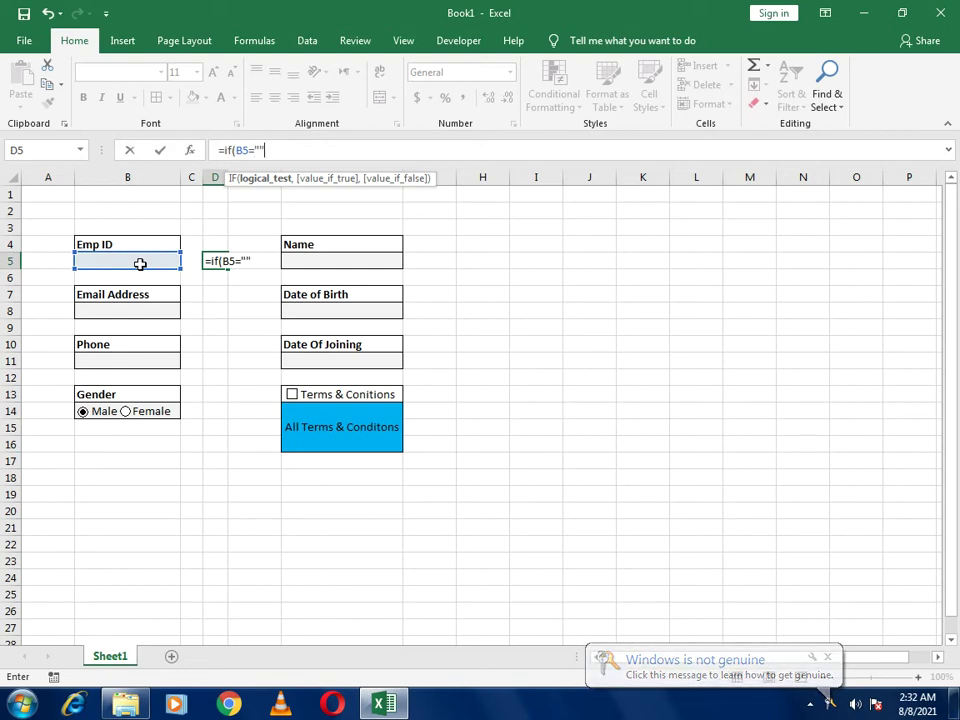
{"action": "type", "text": ",\"*"}
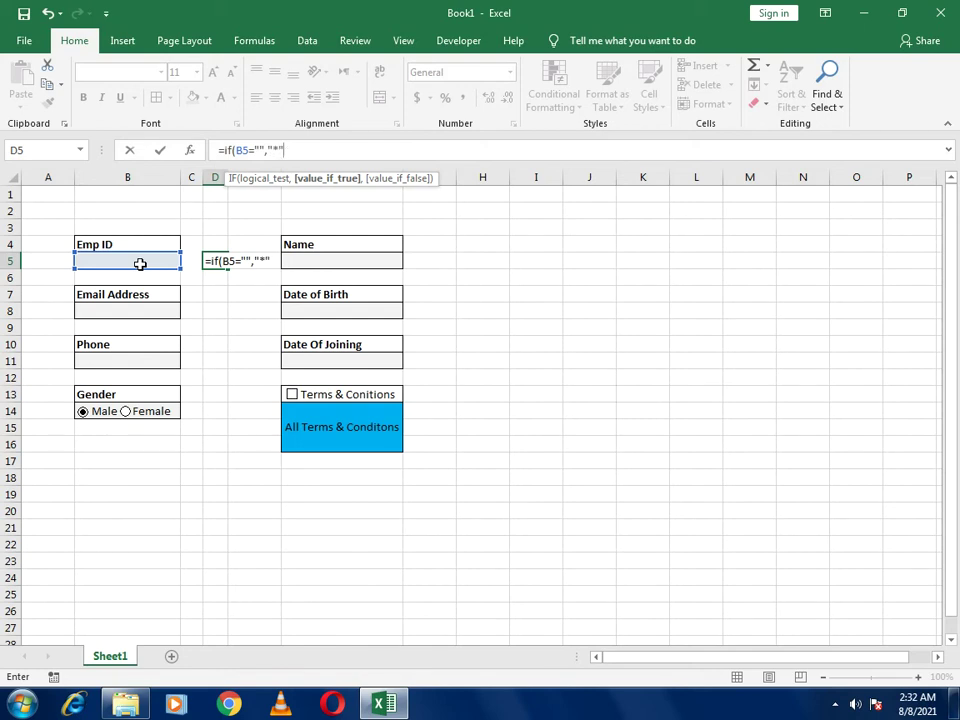
{"action": "type", "text": ",\"\""}
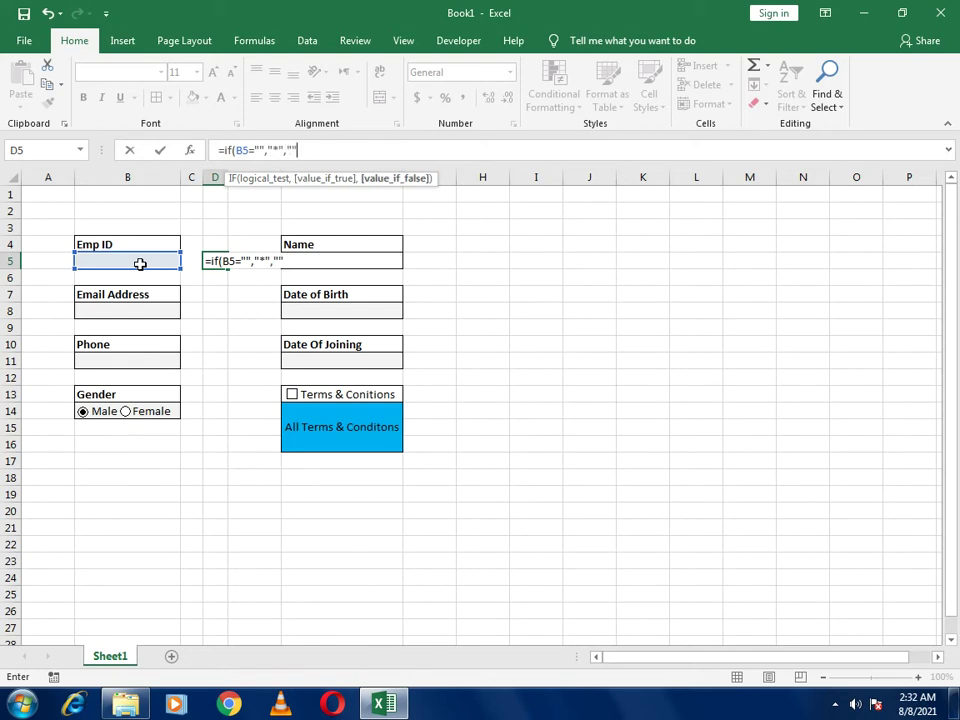
{"action": "type", "text": ")"}
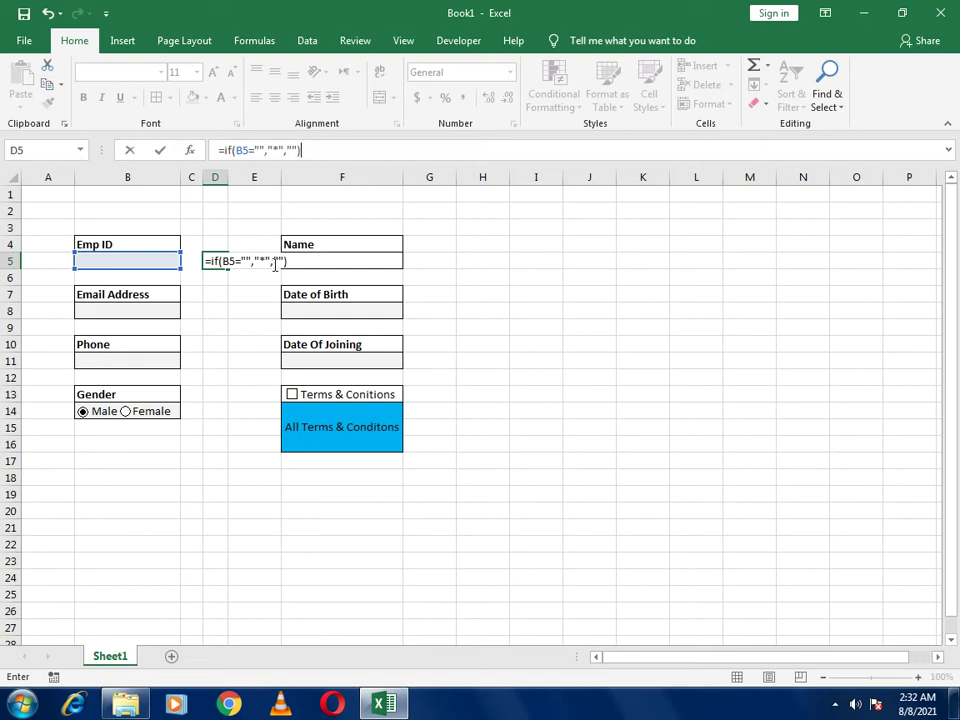
{"action": "key", "text": "Return"}
{"action": "key", "text": "Up"}
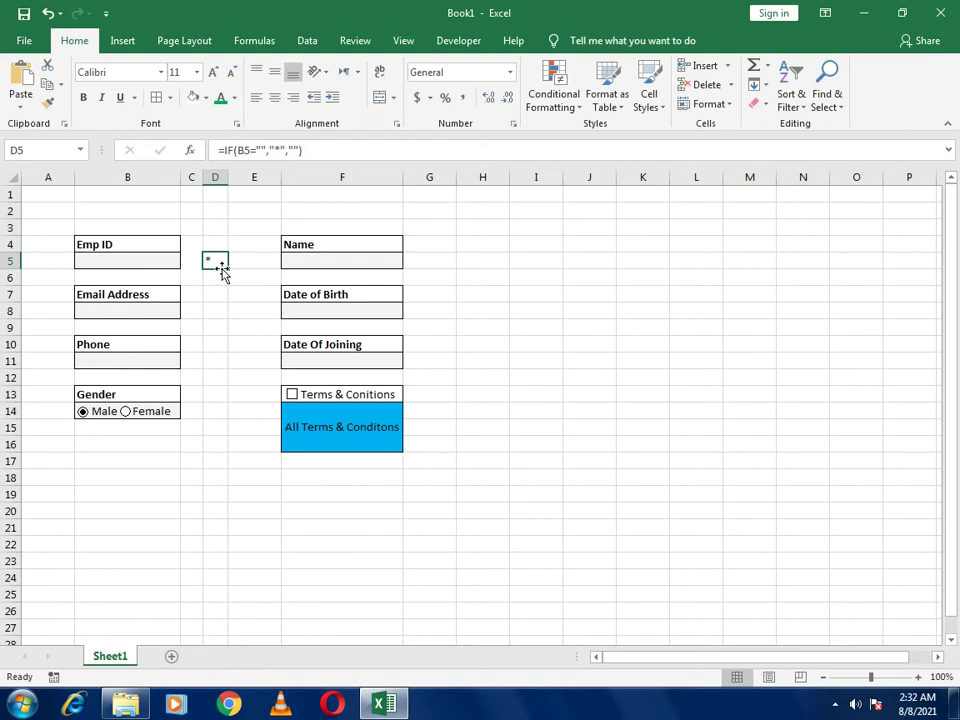
Center and middle-align the D5 asterisk and make it bold red
{"action": "left_click", "coordinate": [274, 97]}
{"action": "left_click", "coordinate": [274, 72]}
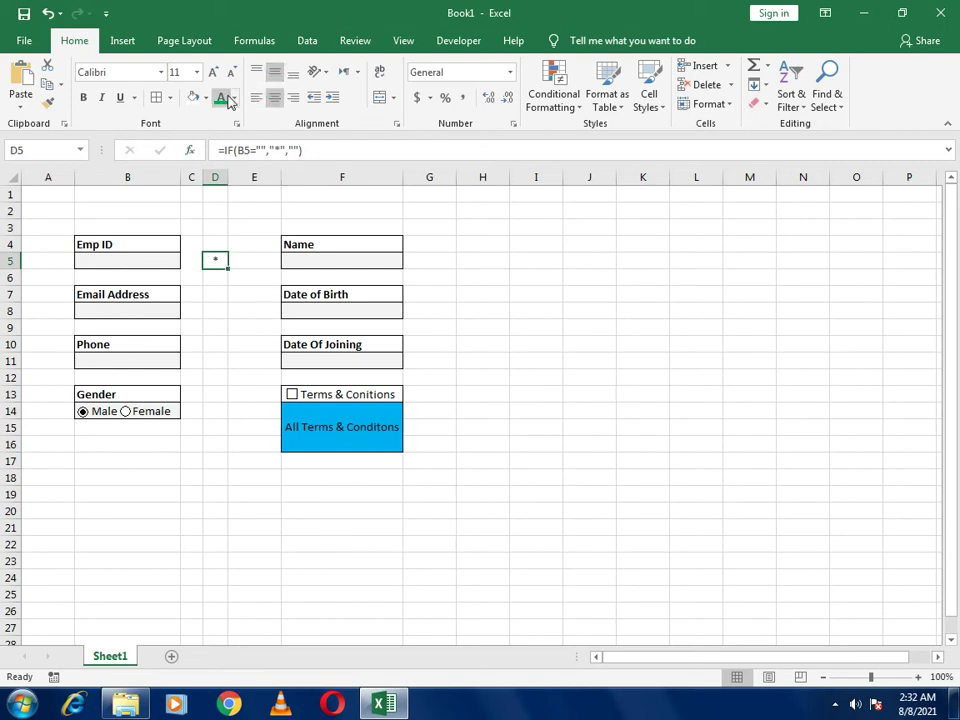
{"action": "left_click", "coordinate": [233, 97]}
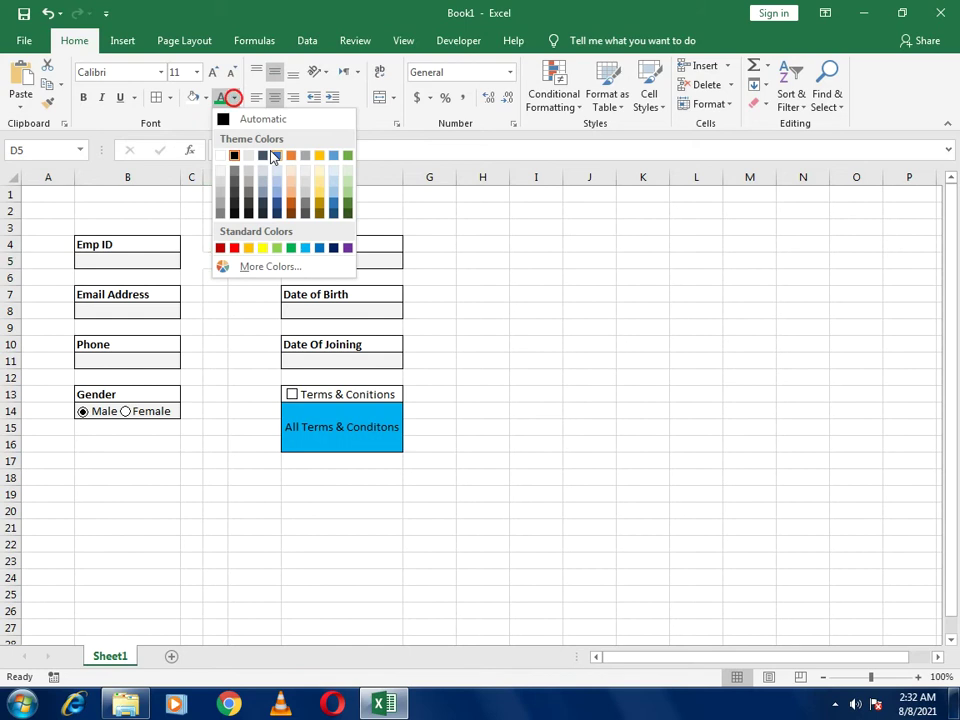
{"action": "left_click", "coordinate": [234, 248]}
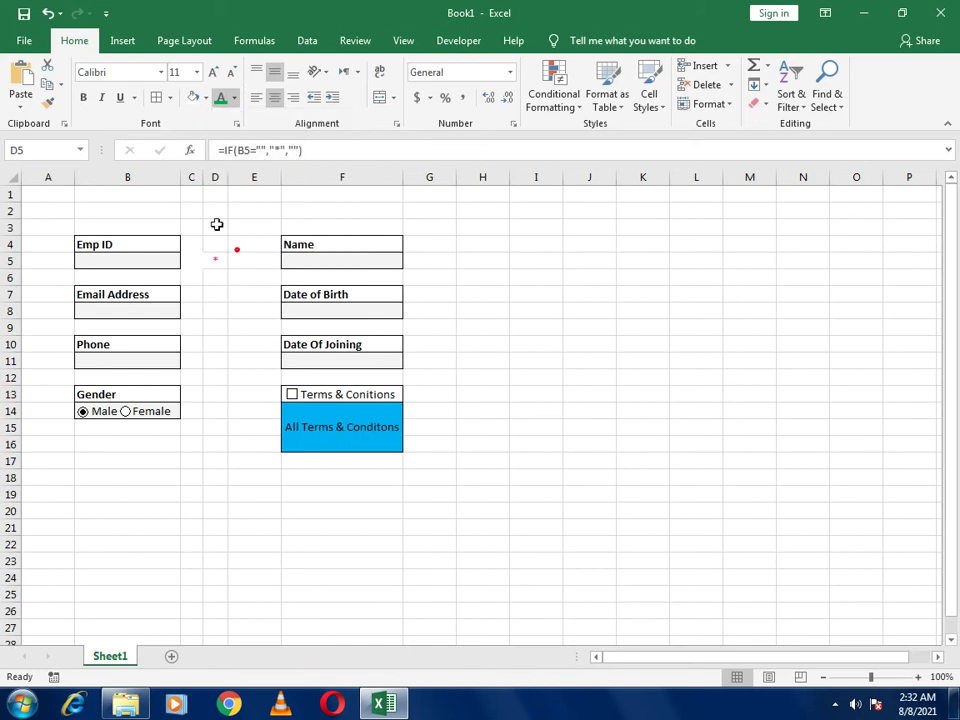
{"action": "left_click", "coordinate": [82, 99]}
{"action": "left_click", "coordinate": [245, 356]}
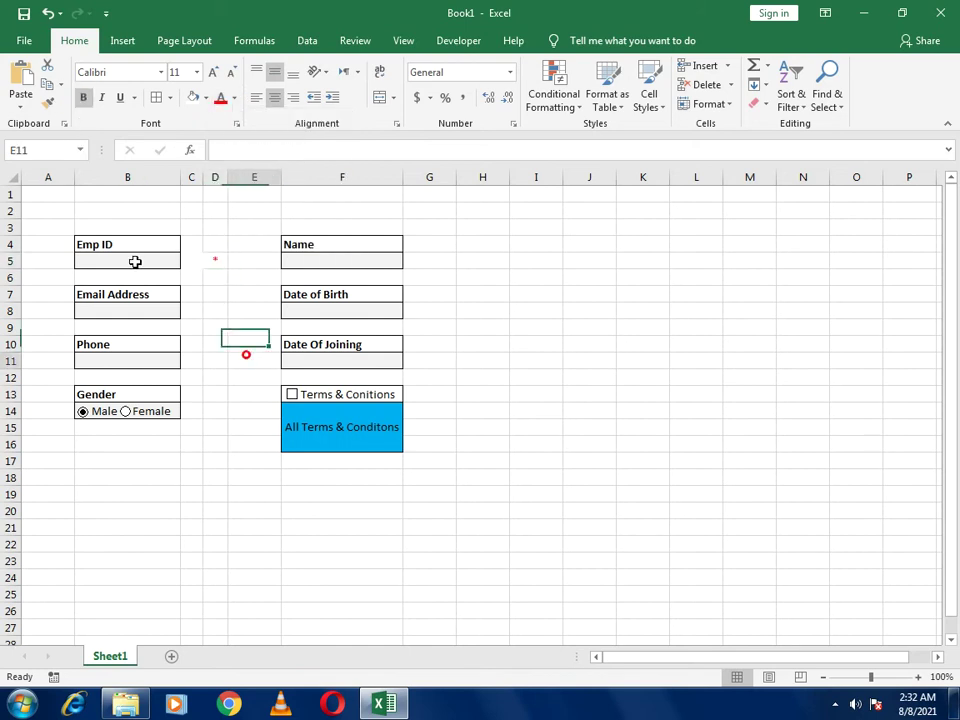
Test the indicator by entering Emp ID 123 in B5, then clear it
{"action": "left_click", "coordinate": [125, 257]}
{"action": "type", "text": "123"}
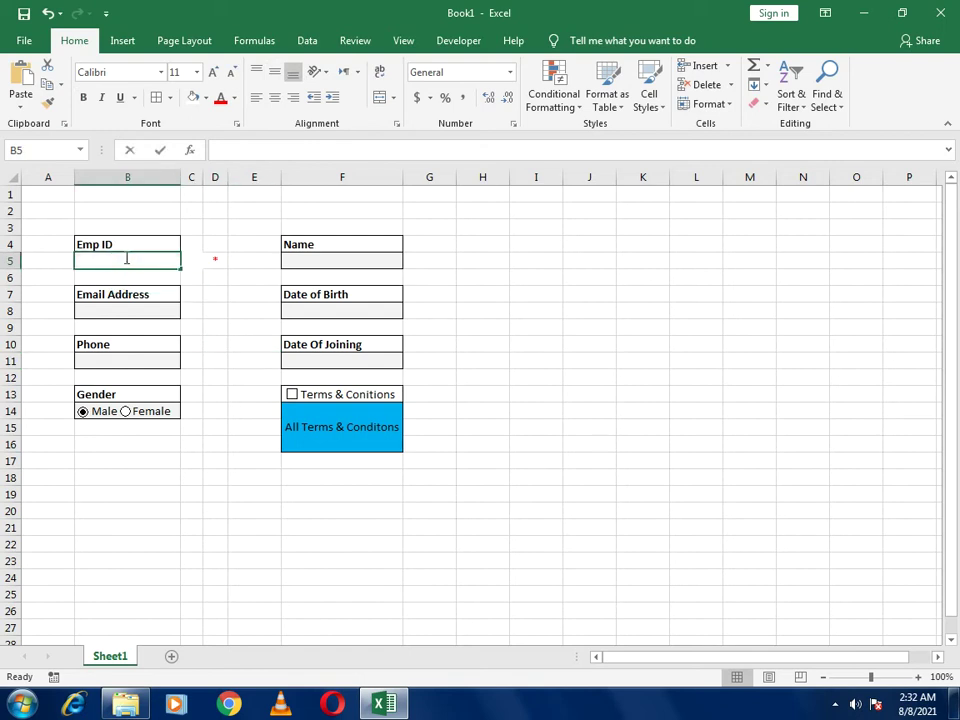
{"action": "key", "text": "ctrl+Return"}
{"action": "key", "text": "Return"}
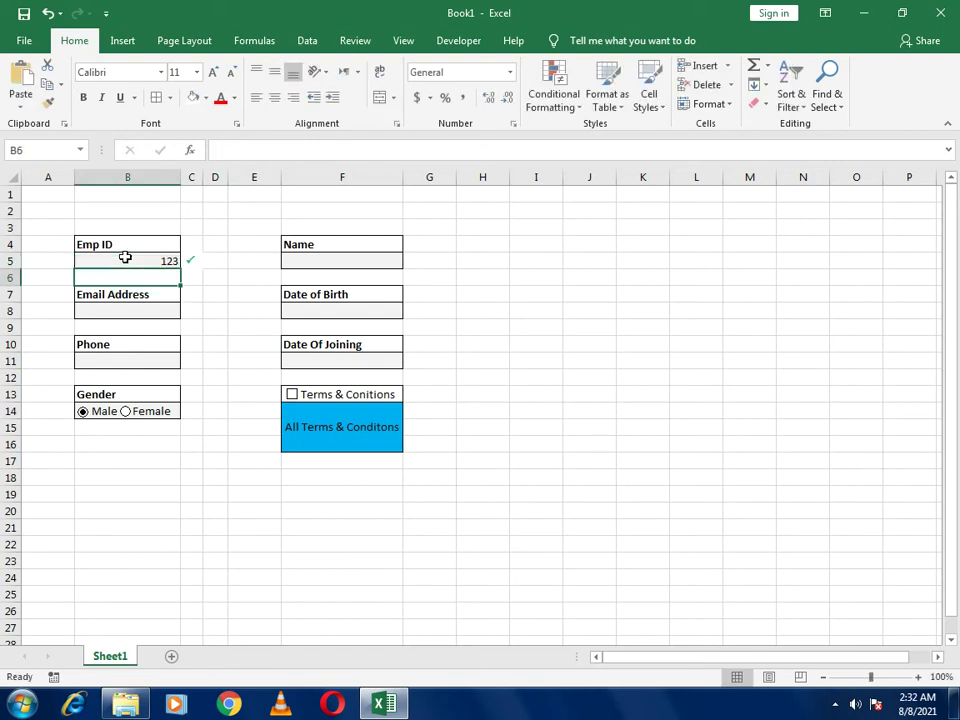
{"action": "left_click", "coordinate": [125, 257]}
{"action": "key", "text": "Delete"}
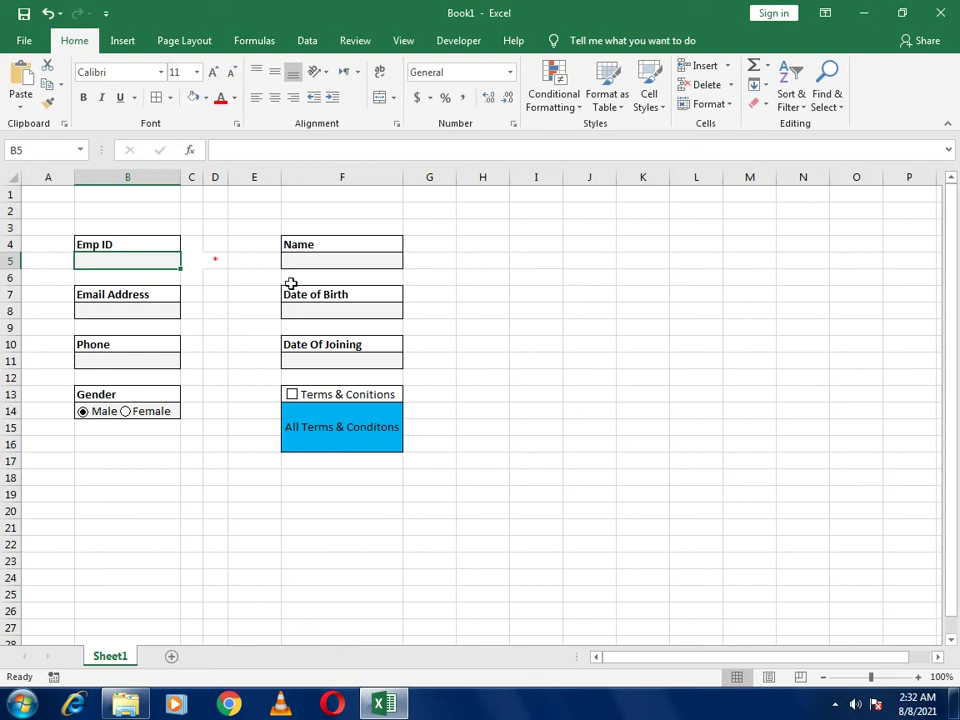
{"action": "left_click", "coordinate": [215, 344]}
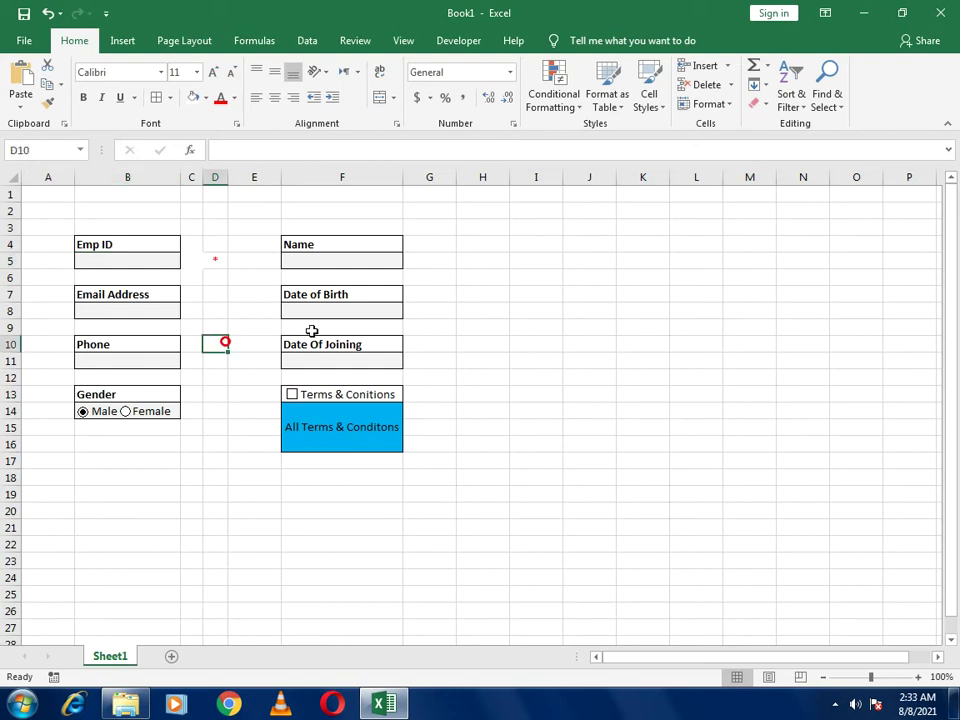
Copy C5:D5 and paste beside Email Address and Phone, narrowing columns D and G
{"action": "left_click", "coordinate": [191, 260]}
{"action": "left_click_drag", "start_coordinate": [203, 267], "coordinate": [209, 260]}
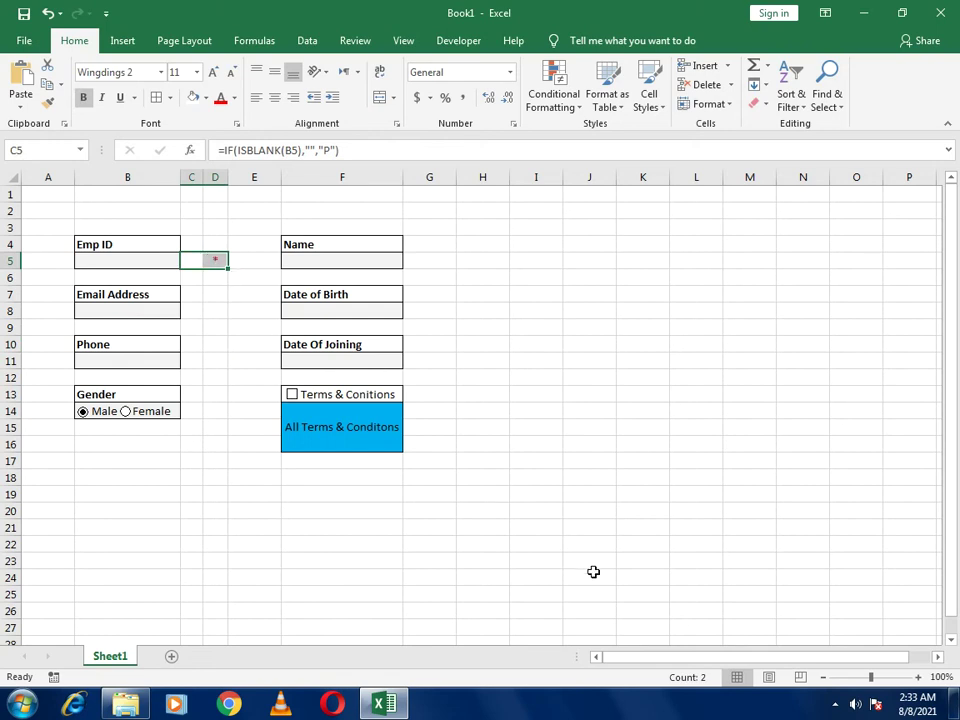
{"action": "key", "text": "ctrl+c"}
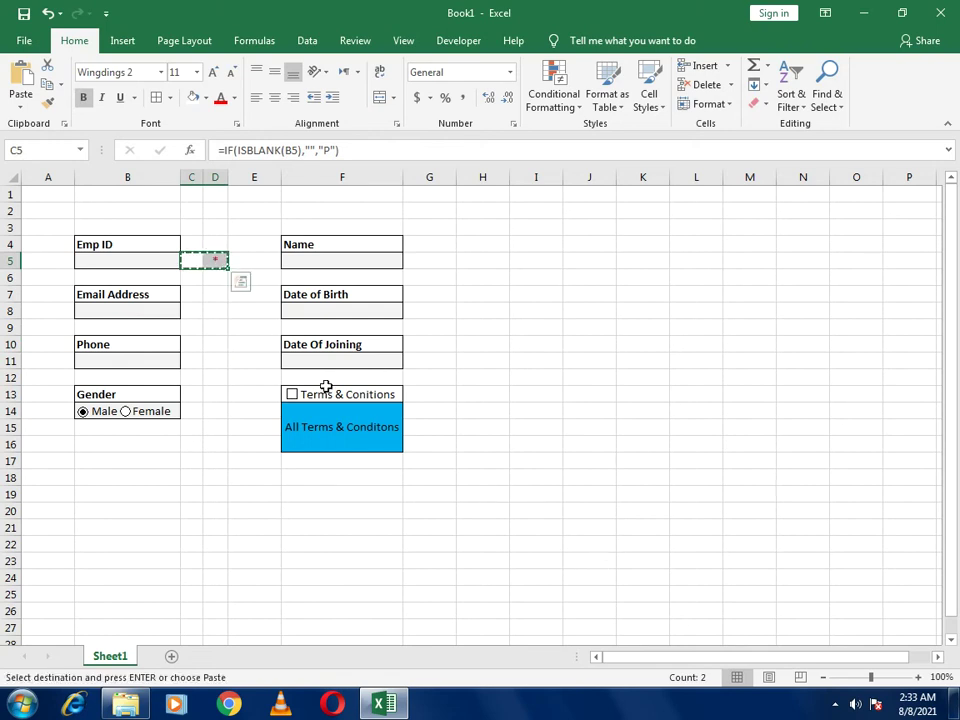
{"action": "left_click", "coordinate": [191, 313]}
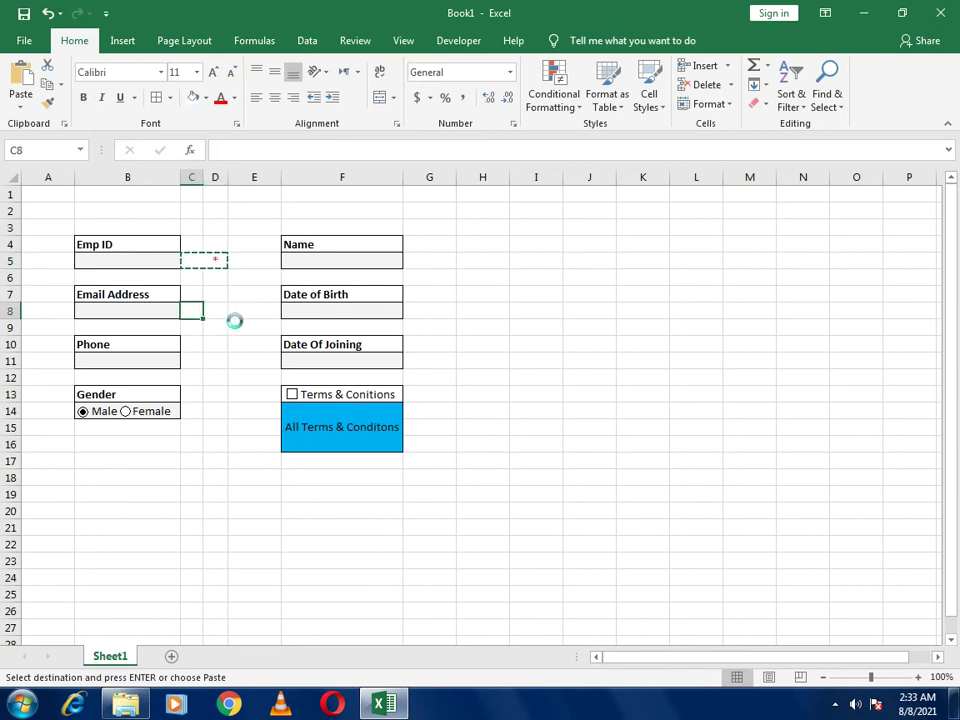
{"action": "key", "text": "ctrl+v"}
{"action": "mouse_move", "coordinate": [228, 177]}
{"action": "left_mouse_down"}
{"action": "mouse_move", "coordinate": [216, 195]}
{"action": "mouse_move", "coordinate": [226, 178]}
{"action": "left_mouse_up"}
{"action": "left_click", "coordinate": [190, 363]}
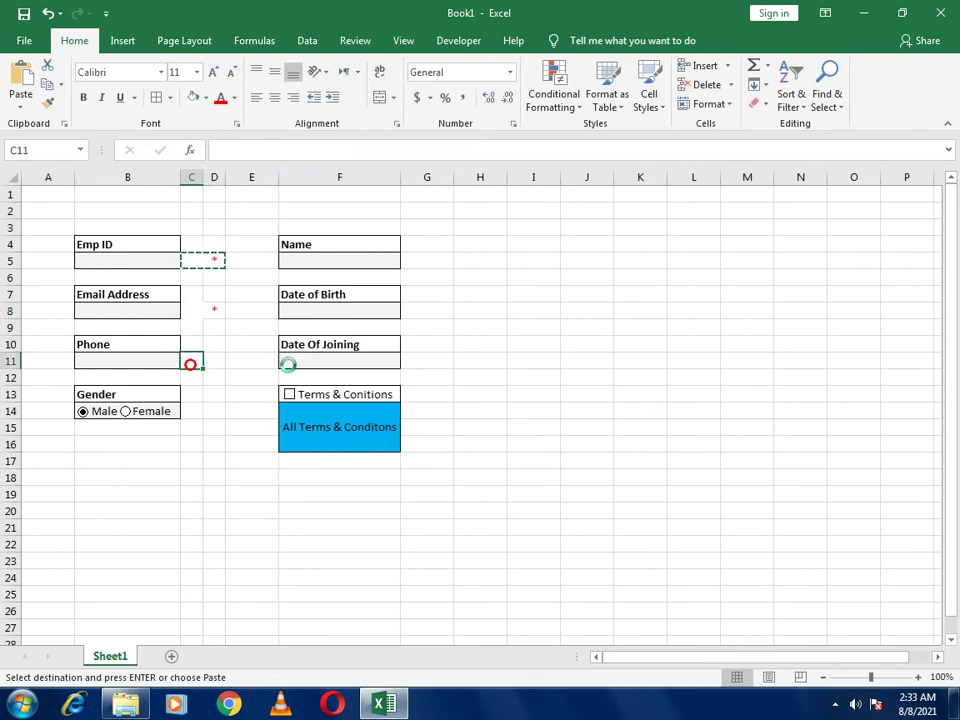
{"action": "key", "text": "ctrl+v"}
{"action": "left_click_drag", "start_coordinate": [454, 178], "coordinate": [423, 177]}
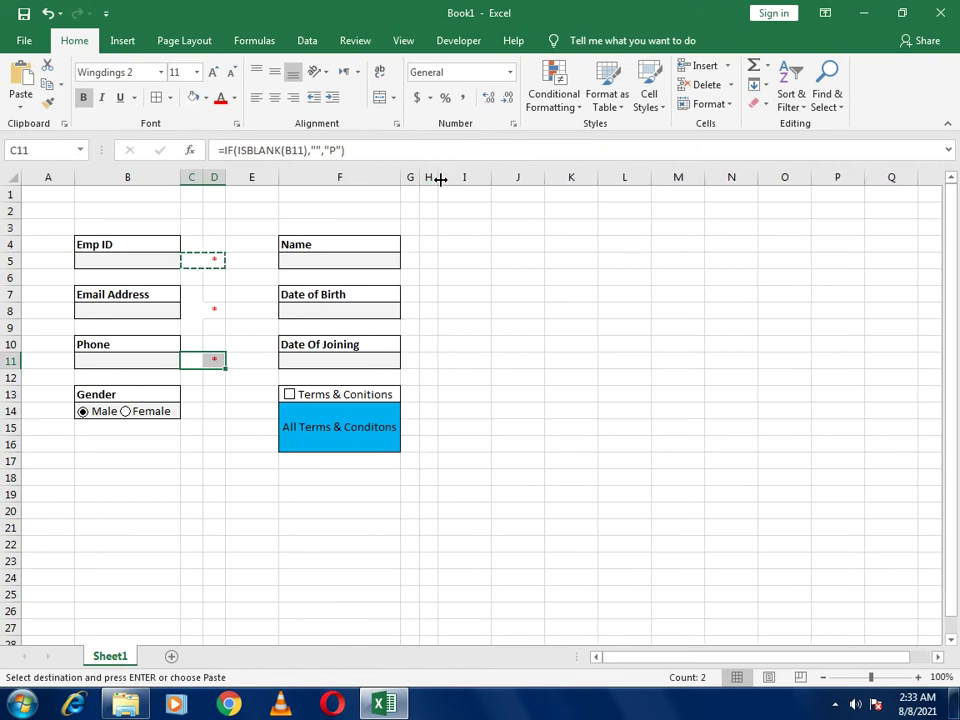
Paste the indicators beside Name, Date of Birth and Date Of Joining, then select B5
{"action": "left_click", "coordinate": [409, 262]}
{"action": "key", "text": "ctrl+v"}
{"action": "left_click", "coordinate": [407, 311]}
{"action": "key", "text": "ctrl+v"}
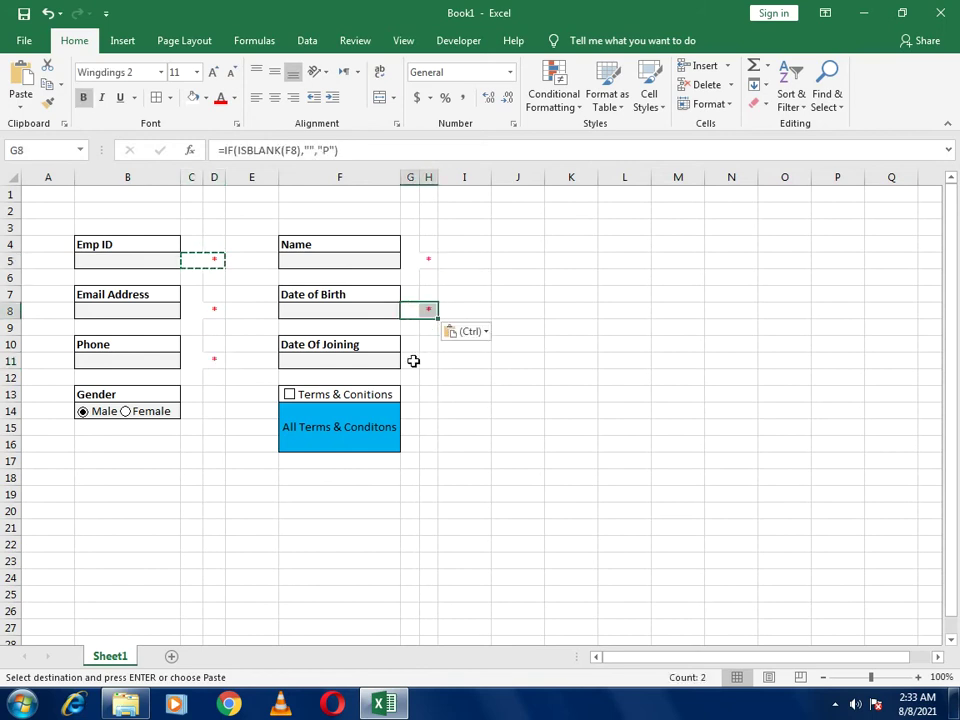
{"action": "left_click", "coordinate": [411, 361]}
{"action": "key", "text": "ctrl+v"}
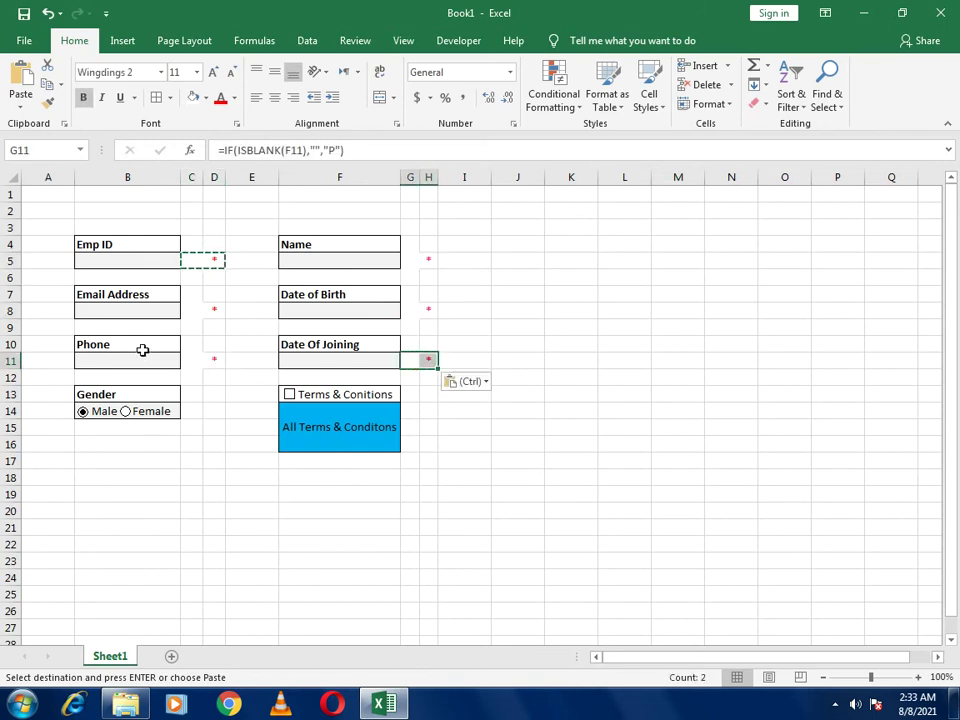
{"action": "left_click", "coordinate": [465, 560]}
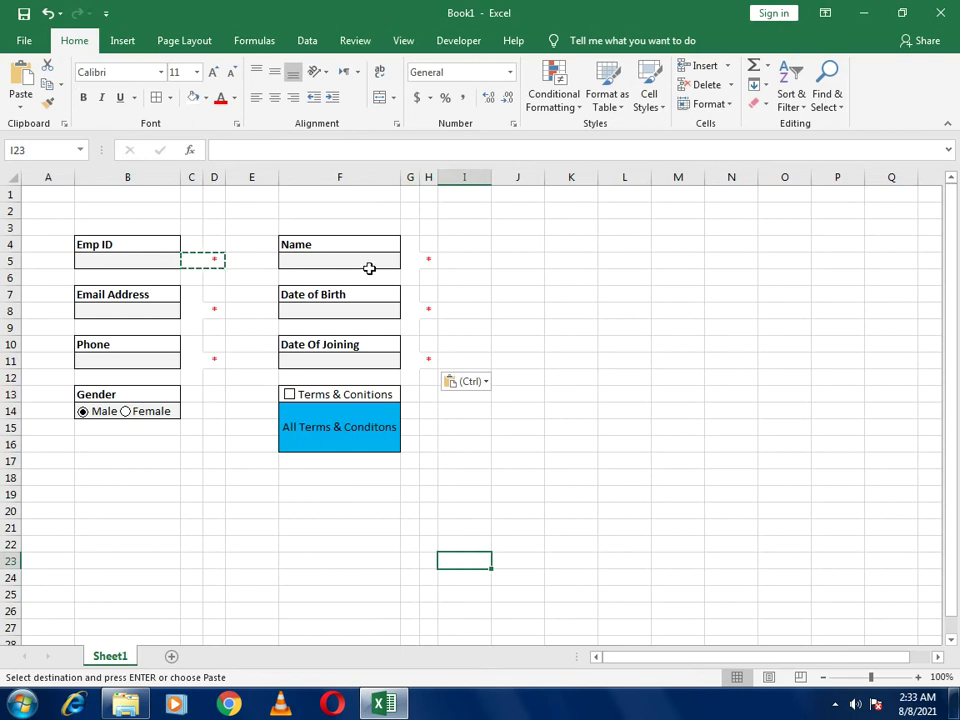
{"action": "left_click", "coordinate": [424, 486]}
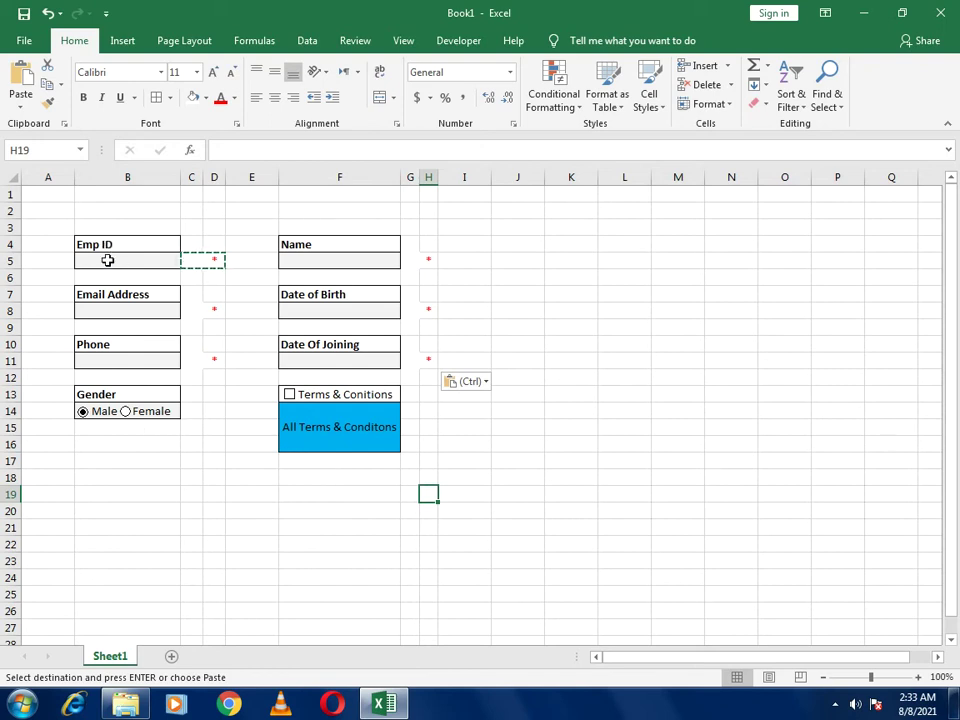
{"action": "left_click", "coordinate": [107, 260]}
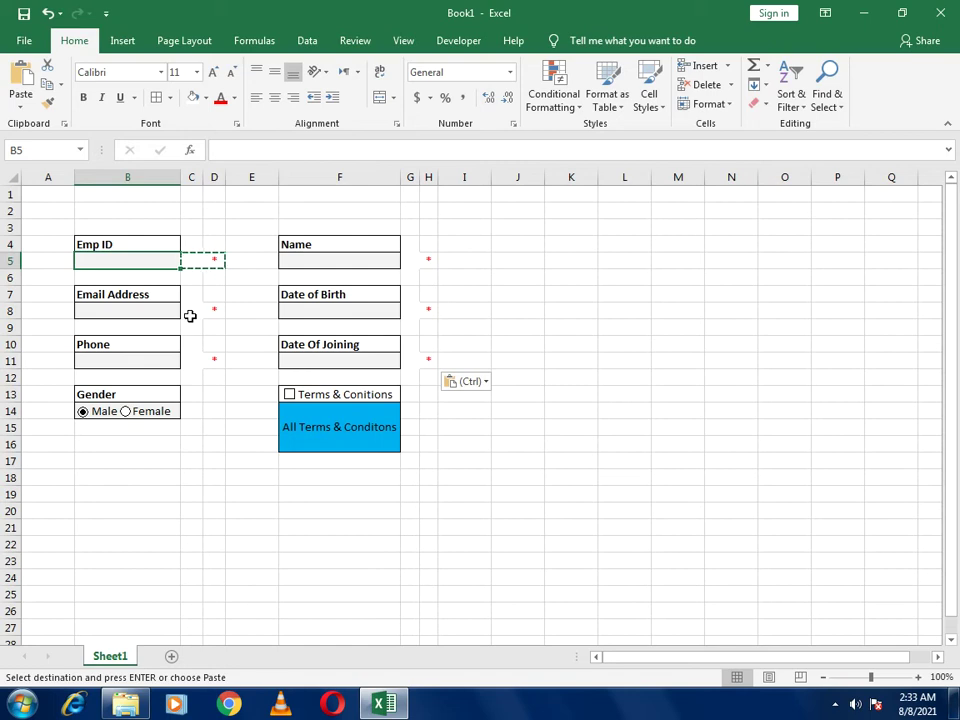
{"action": "left_click", "coordinate": [263, 459]}
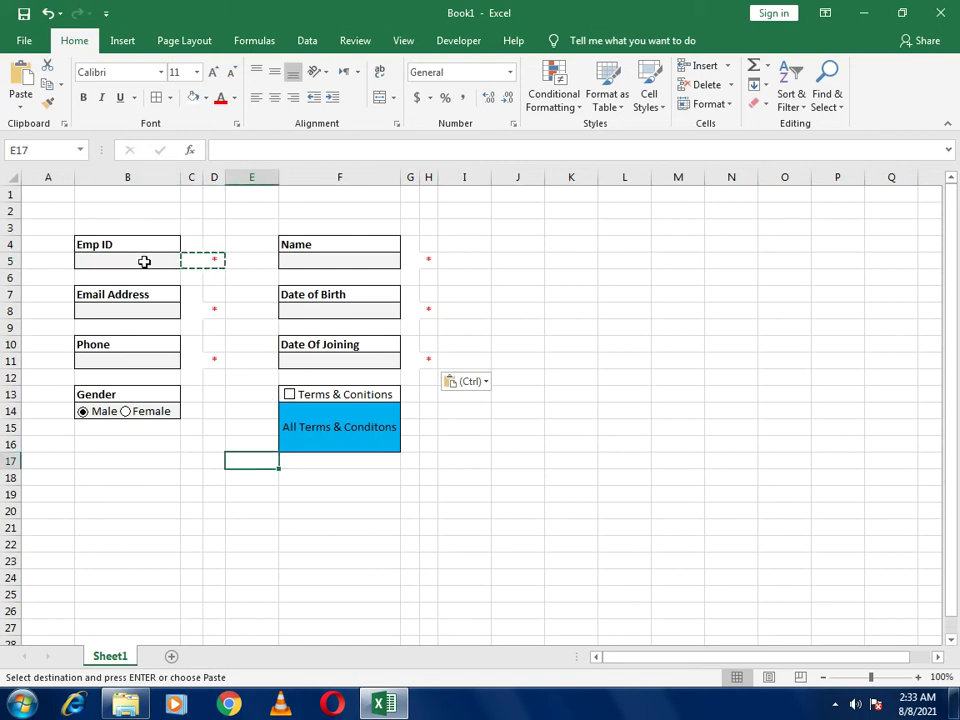
{"action": "left_click", "coordinate": [144, 261]}
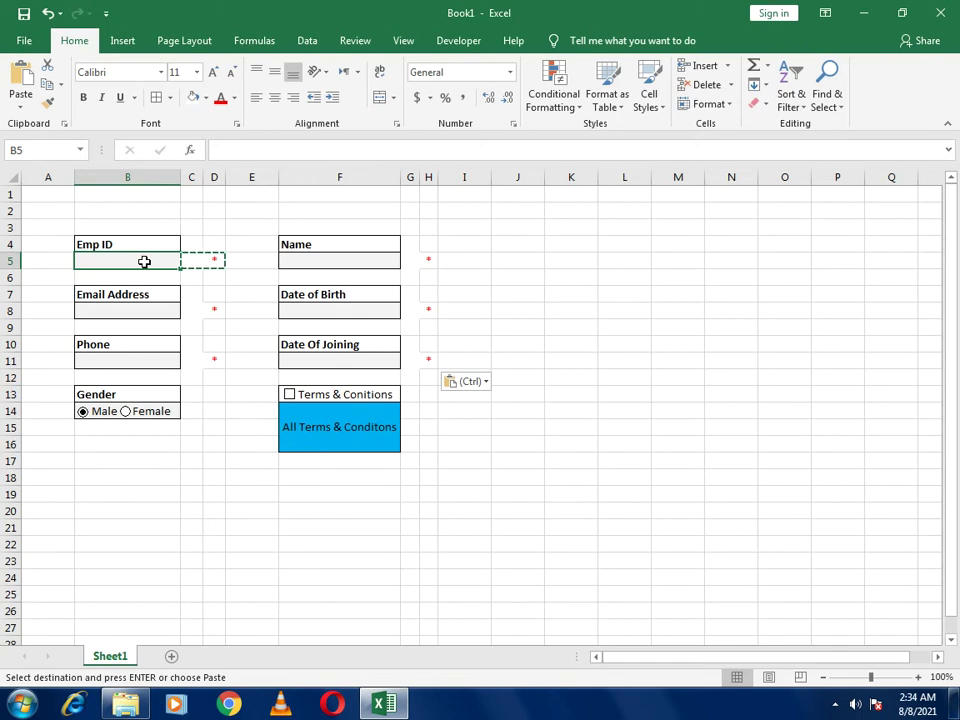
Open Data Validation for B5 and set Allow to Custom
{"action": "left_click", "coordinate": [307, 41]}
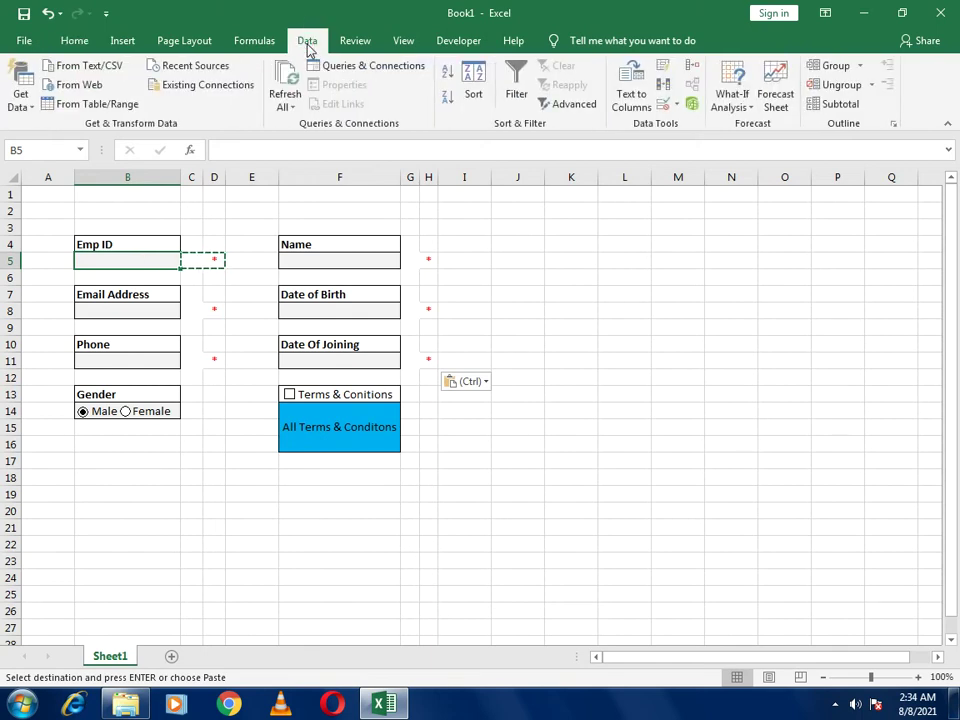
{"action": "left_click", "coordinate": [676, 106]}
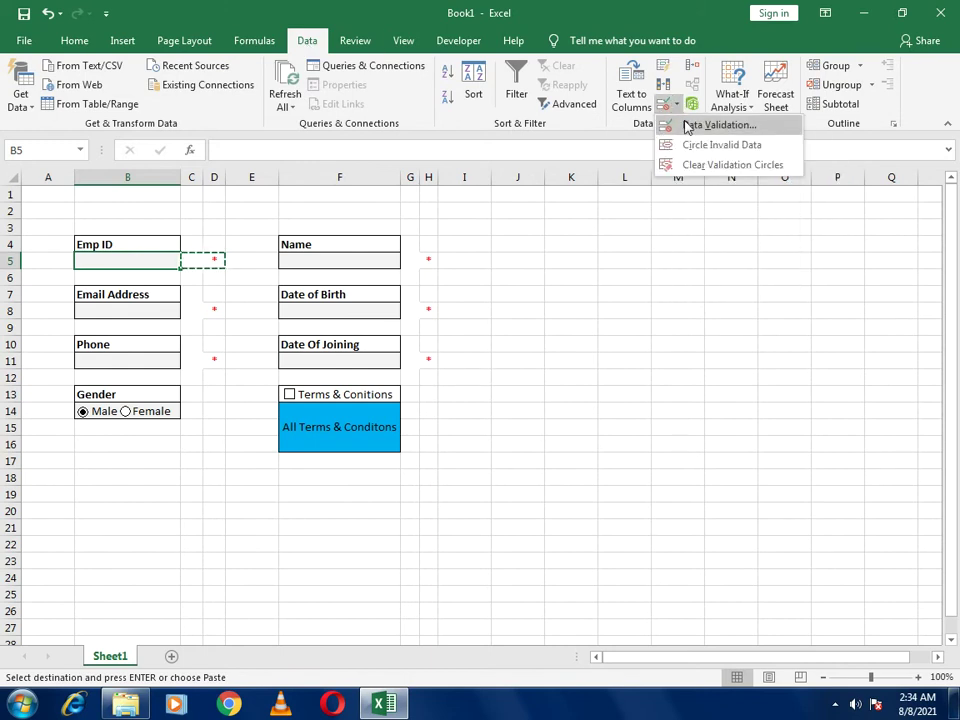
{"action": "left_click", "coordinate": [712, 126]}
{"action": "left_click_drag", "start_coordinate": [317, 240], "coordinate": [506, 216]}
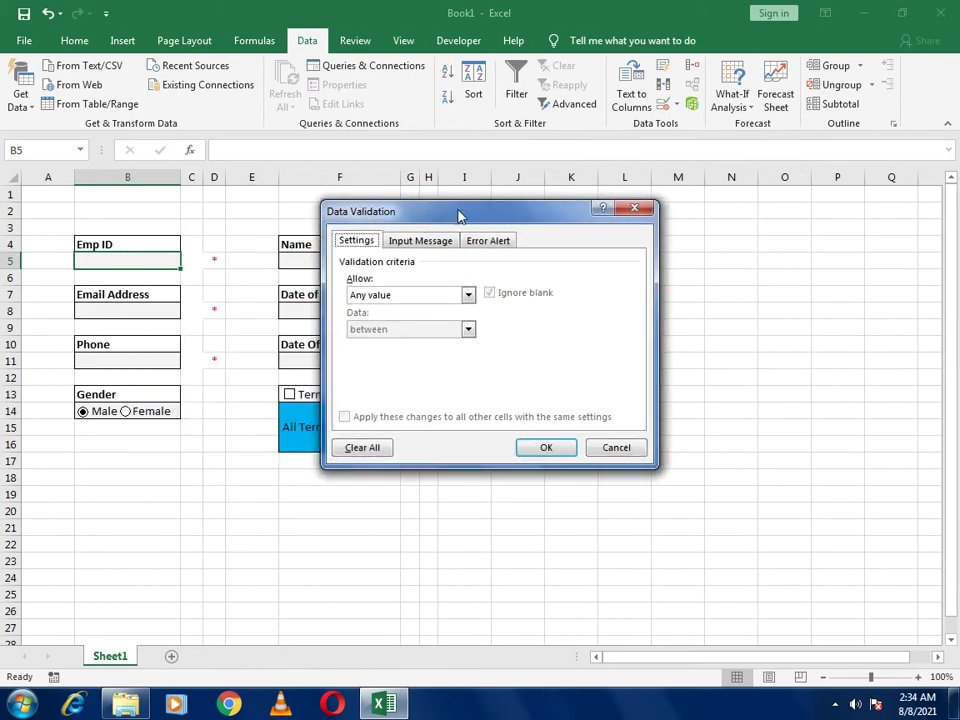
{"action": "left_click_drag", "start_coordinate": [430, 215], "coordinate": [546, 193]}
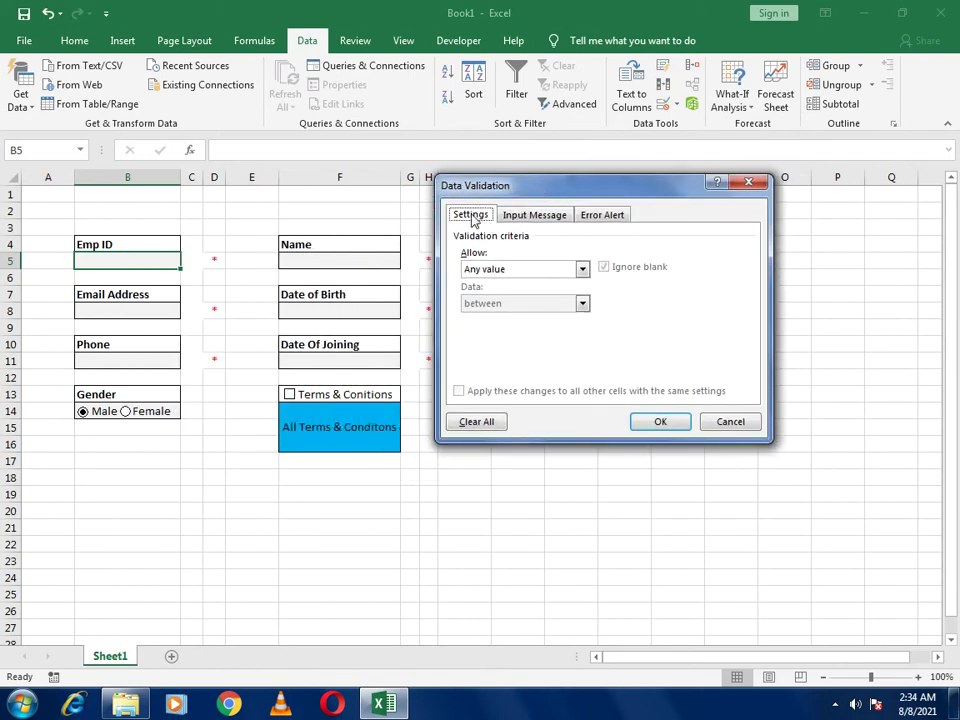
{"action": "left_click", "coordinate": [484, 272]}
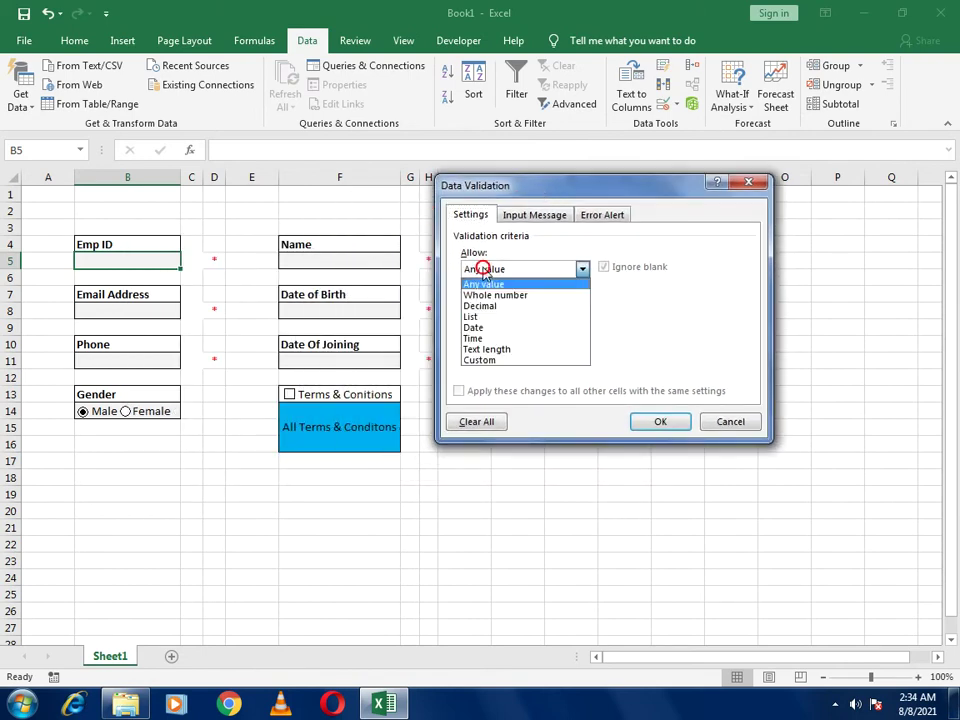
{"action": "left_click", "coordinate": [480, 361]}
Enter the validation formula =and(isnumber(B5),len(B5)=4)
{"action": "left_click", "coordinate": [493, 337]}
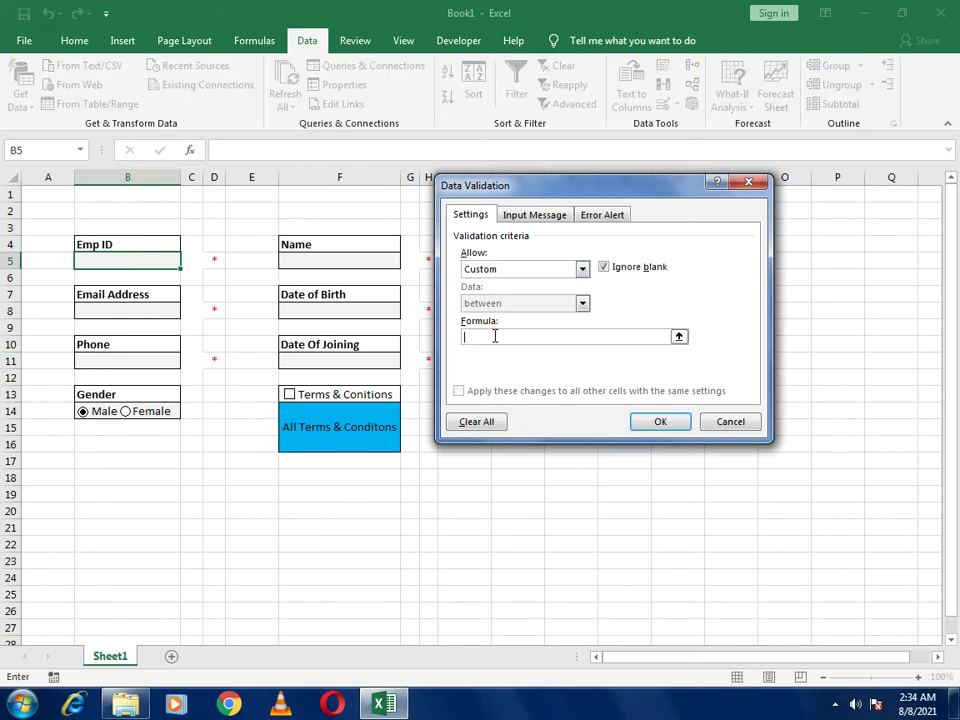
{"action": "type", "text": "=anddddddddddddddddddddddddddddddddd"}
{"action": "key", "text": "BackSpace"}
{"action": "key", "text": "BackSpace"}
{"action": "key", "text": "BackSpace"}
{"action": "key", "text": "BackSpace"}
{"action": "key", "text": "BackSpace"}
{"action": "key", "text": "BackSpace"}
{"action": "key", "text": "BackSpace"}
{"action": "key", "text": "BackSpace"}
{"action": "key", "text": "BackSpace"}
{"action": "key", "text": "BackSpace"}
{"action": "key", "text": "BackSpace"}
{"action": "key", "text": "BackSpace"}
{"action": "key", "text": "BackSpace"}
{"action": "key", "text": "BackSpace"}
{"action": "key", "text": "BackSpace"}
{"action": "key", "text": "BackSpace"}
{"action": "key", "text": "BackSpace"}
{"action": "key", "text": "BackSpace"}
{"action": "key", "text": "BackSpace"}
{"action": "key", "text": "BackSpace"}
{"action": "key", "text": "BackSpace"}
{"action": "key", "text": "BackSpace"}
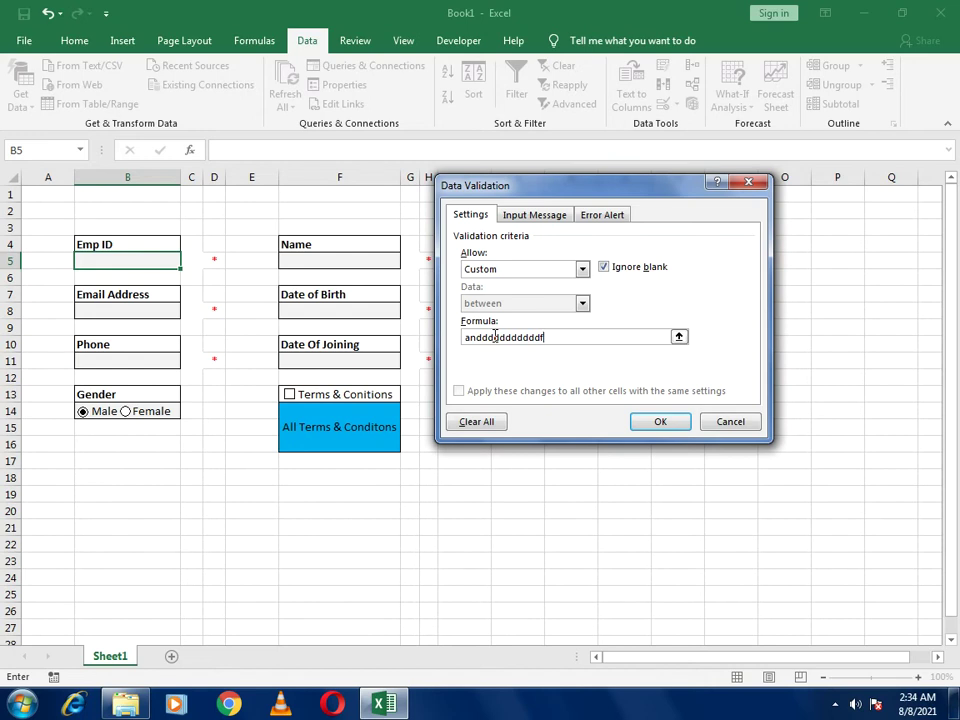
{"action": "key", "text": "BackSpace"}
{"action": "key", "text": "BackSpace"}
{"action": "key", "text": "BackSpace"}
{"action": "key", "text": "BackSpace"}
{"action": "key", "text": "BackSpace"}
{"action": "key", "text": "BackSpace"}
{"action": "key", "text": "BackSpace"}
{"action": "key", "text": "BackSpace"}
{"action": "key", "text": "BackSpace"}
{"action": "type", "text": "nd"}
{"action": "type", "text": "(isnu"}
{"action": "type", "text": "("}
{"action": "left_click", "coordinate": [136, 260]}
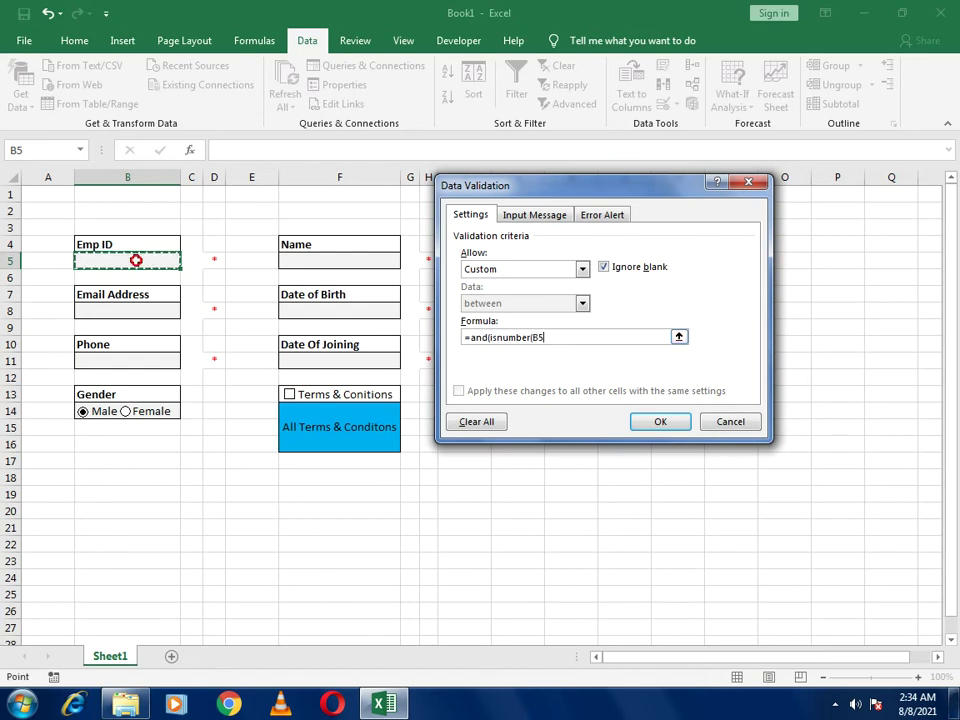
{"action": "type", "text": ")"}
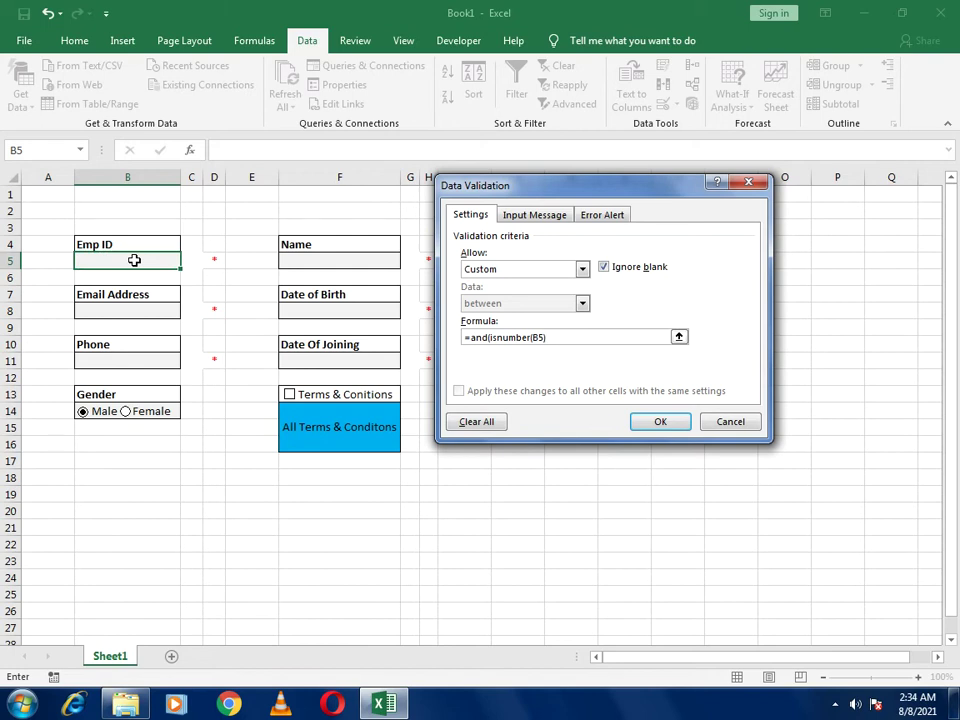
{"action": "type", "text": ",len"}
{"action": "type", "text": "("}
{"action": "left_click", "coordinate": [116, 259]}
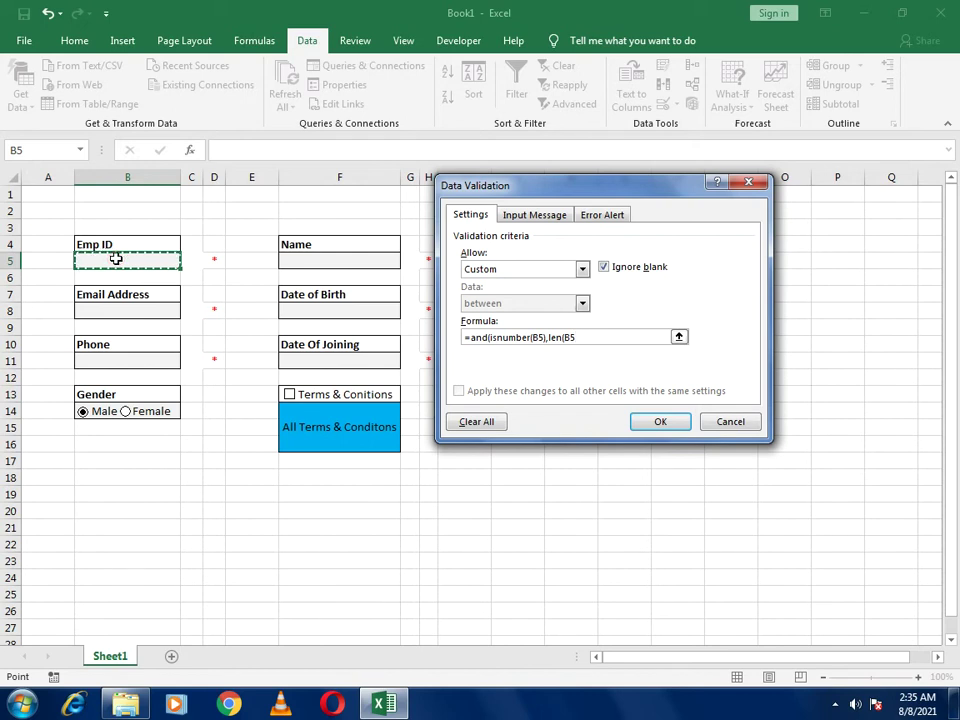
{"action": "type", "text": ")"}
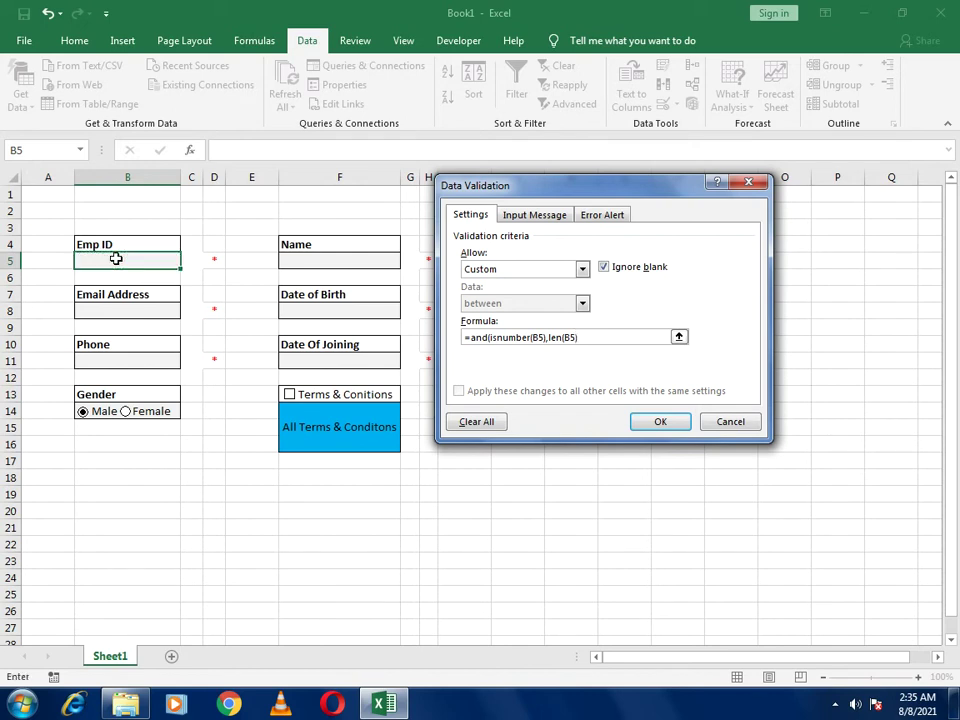
{"action": "type", "text": "=4)"}
Set the error alert message to 'Please Provide 4 Digits Emp ID'
{"action": "left_click", "coordinate": [613, 217]}
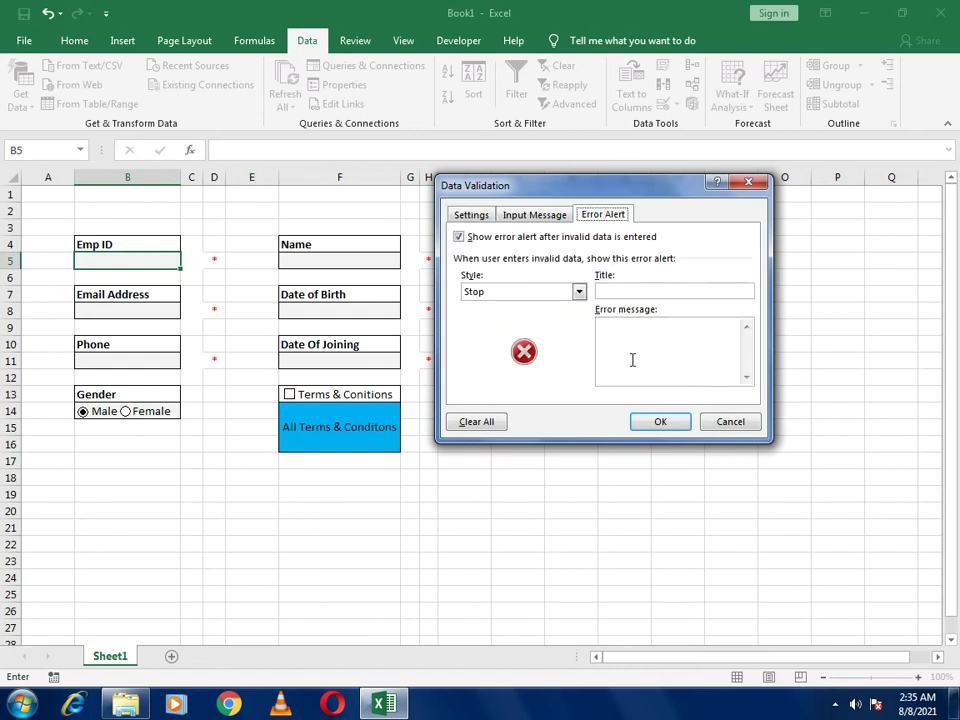
{"action": "type", "text": "Please"}
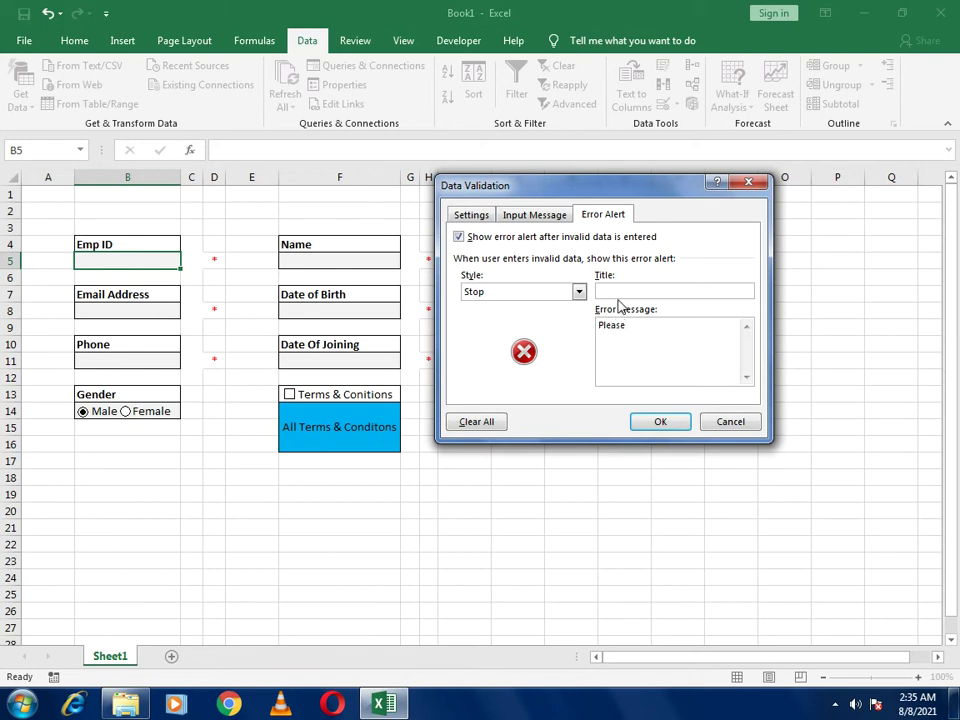
{"action": "type", "text": " Provide 4 Digits EMp"}
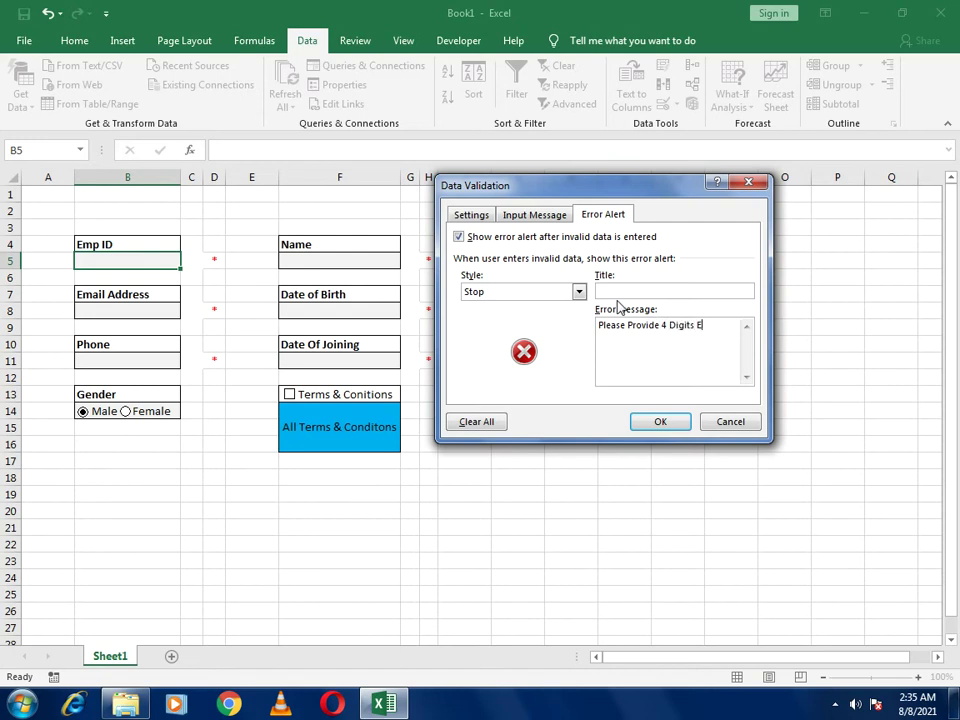
{"action": "key", "text": "BackSpace"}
{"action": "key", "text": "BackSpace"}
{"action": "type", "text": "mp ID"}
Apply the rule and confirm that 12 and dacd in B5 are both rejected
{"action": "left_click", "coordinate": [648, 422]}
{"action": "left_click", "coordinate": [161, 259]}
{"action": "type", "text": "12"}
{"action": "key", "text": "Return"}
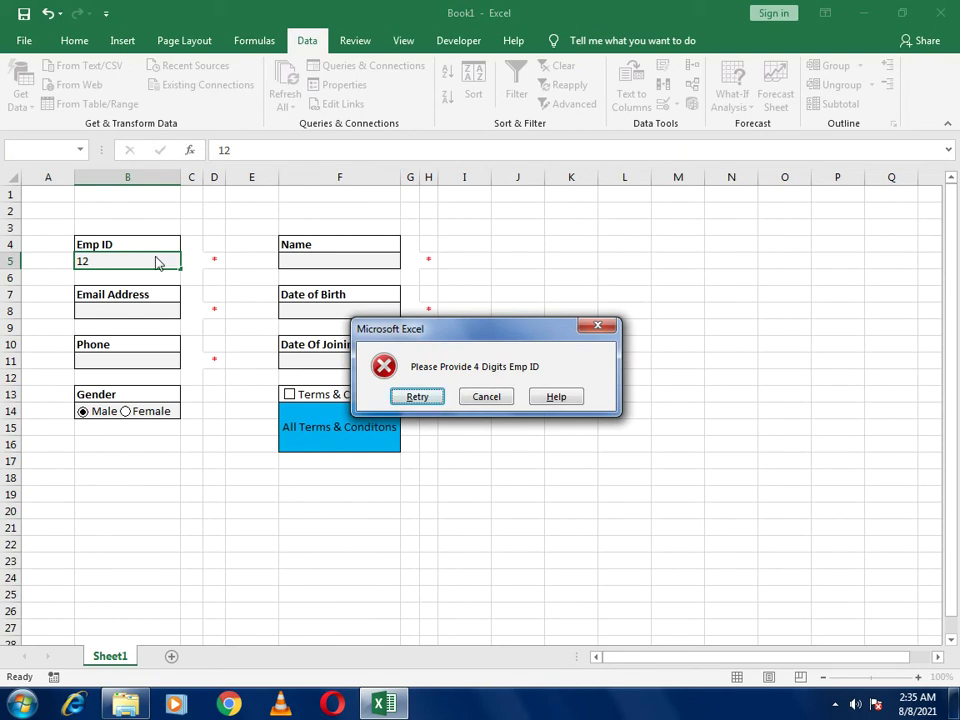
{"action": "left_click", "coordinate": [417, 397]}
{"action": "type", "text": "dacd"}
{"action": "key", "text": "Return"}
{"action": "left_click", "coordinate": [486, 397]}
Give cell F5 a custom validation rule with formula =(istext(F5))
{"action": "left_click", "coordinate": [670, 104]}
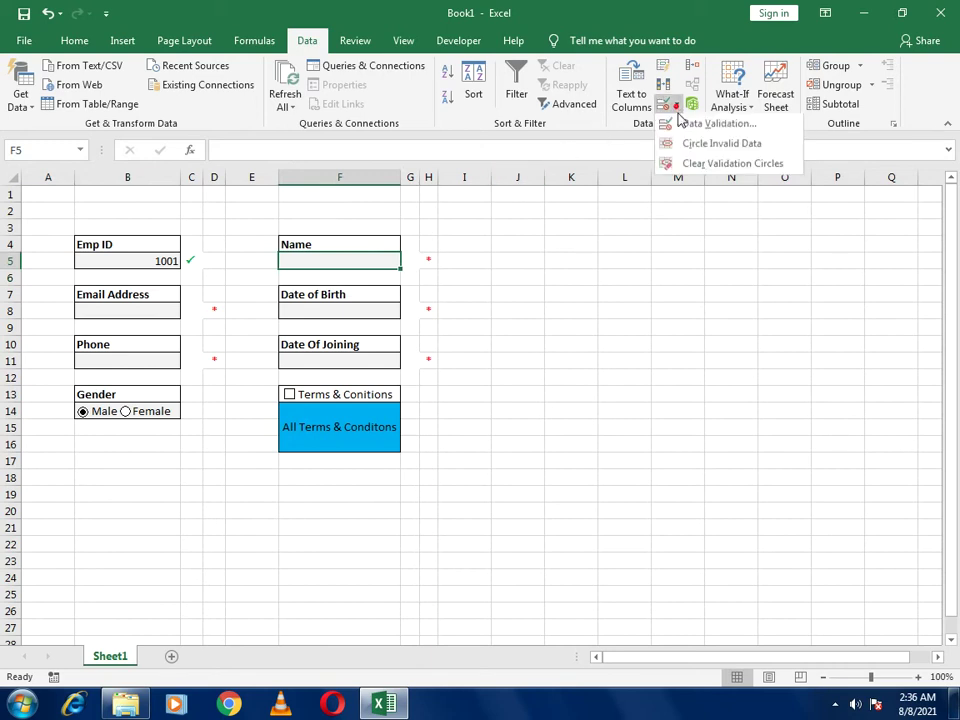
{"action": "left_click", "coordinate": [712, 125]}
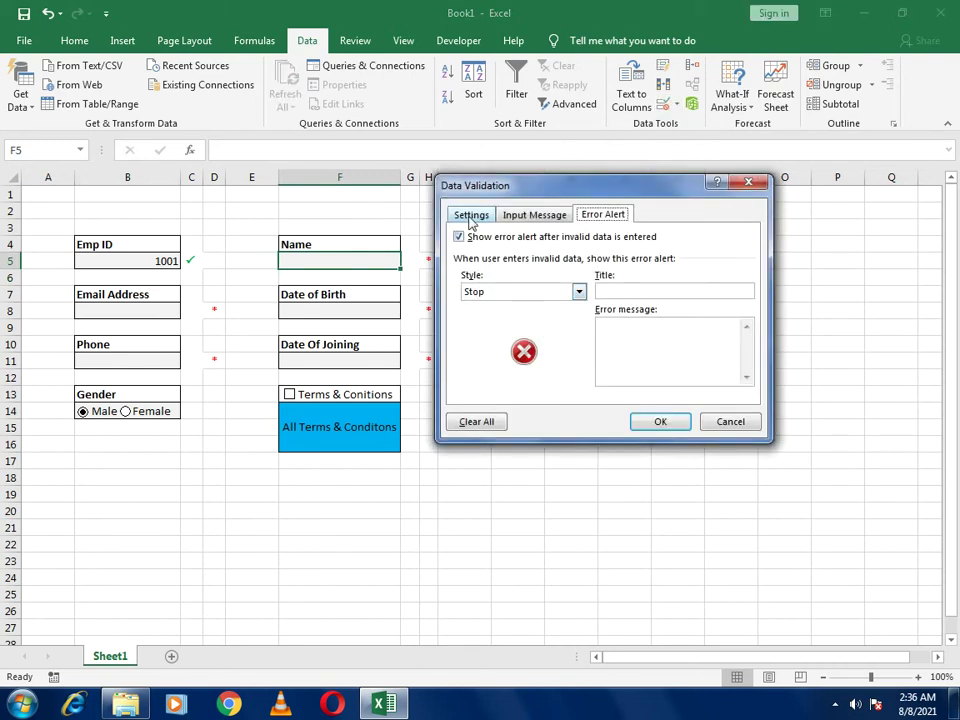
{"action": "left_click", "coordinate": [469, 214]}
{"action": "left_click", "coordinate": [520, 269]}
{"action": "left_click", "coordinate": [480, 359]}
{"action": "left_click", "coordinate": [494, 337]}
{"action": "type", "text": "=("}
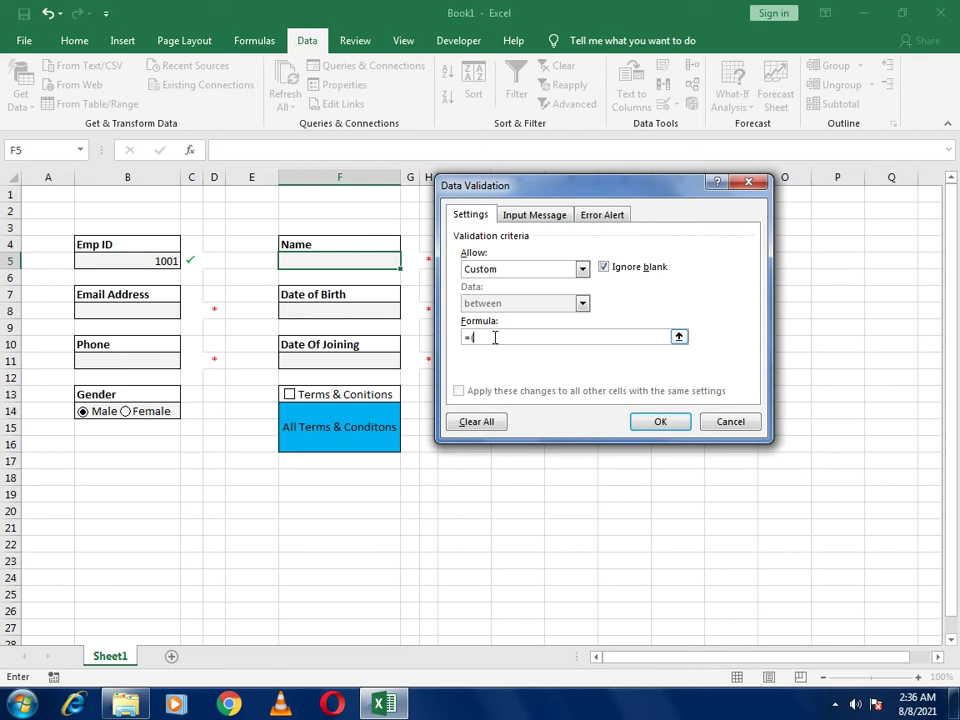
{"action": "type", "text": "istext("}
{"action": "left_click", "coordinate": [312, 258]}
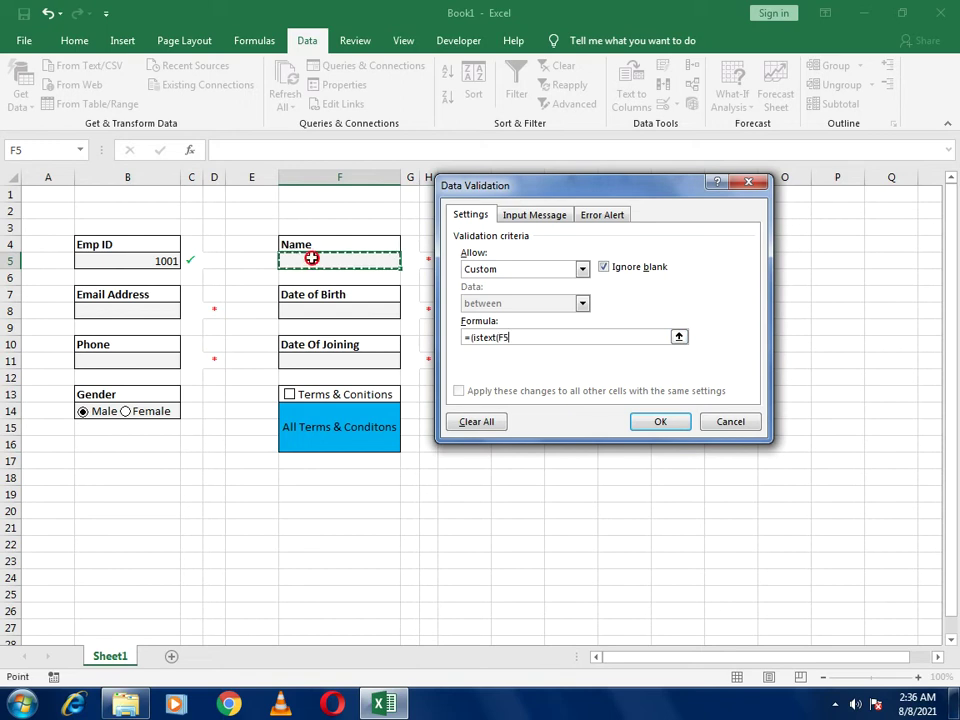
{"action": "type", "text": ")"}
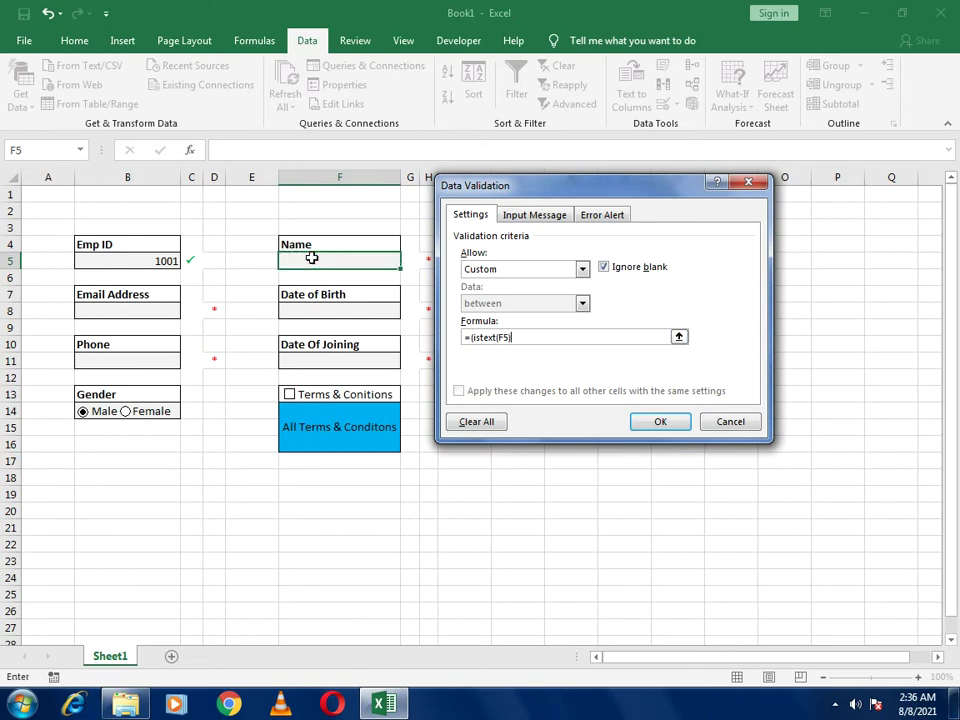
{"action": "type", "text": ")"}
Set the rule's error alert message to 'Please Enter Name Only'
{"action": "left_click", "coordinate": [602, 214]}
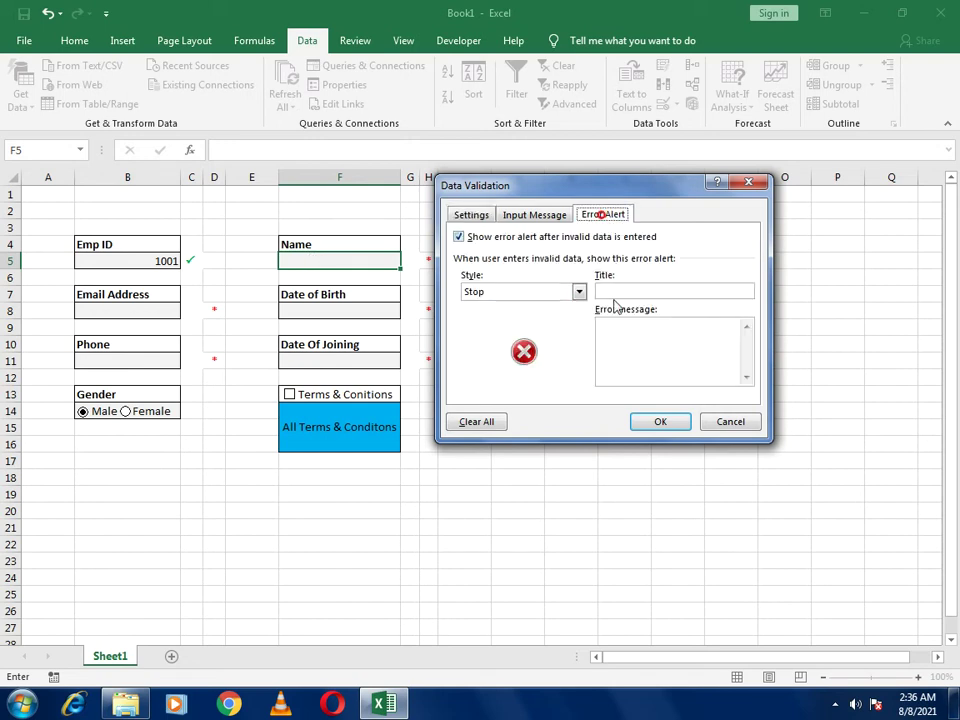
{"action": "left_click", "coordinate": [615, 323]}
{"action": "type", "text": "Please "}
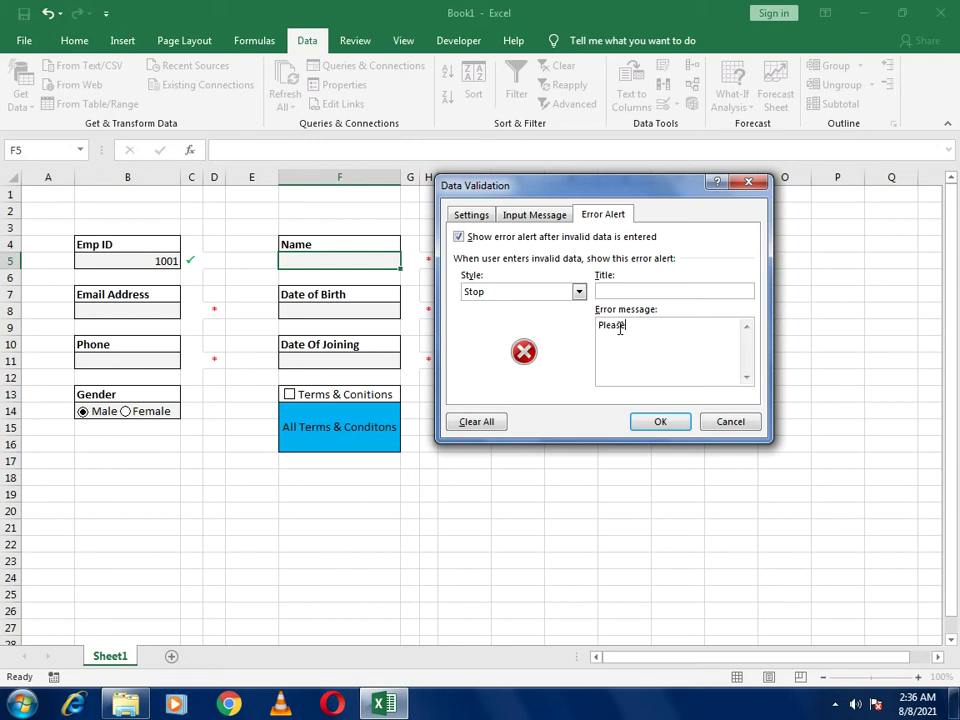
{"action": "type", "text": "Enter Name Only"}
Apply the Name rule and test it by entering 1234 in F5, which is rejected
{"action": "left_click", "coordinate": [650, 424]}
{"action": "left_click", "coordinate": [365, 264]}
{"action": "left_click", "coordinate": [365, 264]}
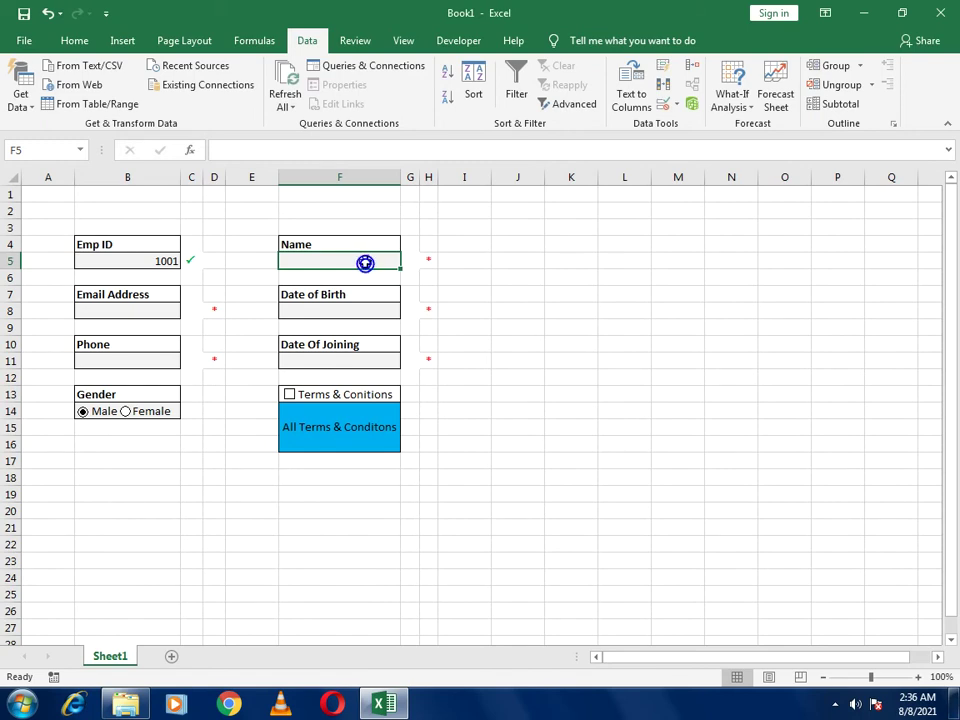
{"action": "type", "text": "1234"}
{"action": "key", "text": "Return"}
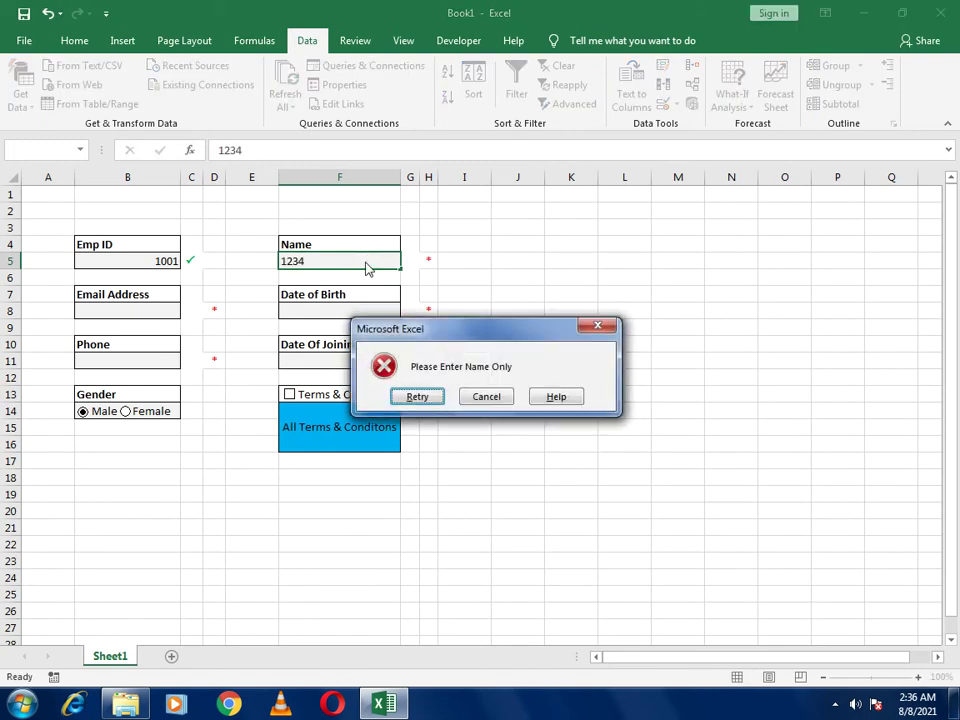
Retry and enter Smith as the name in F5 so it gets a green tick
{"action": "key", "text": "Return"}
{"action": "type", "text": "Smith"}
{"action": "key", "text": "Return"}
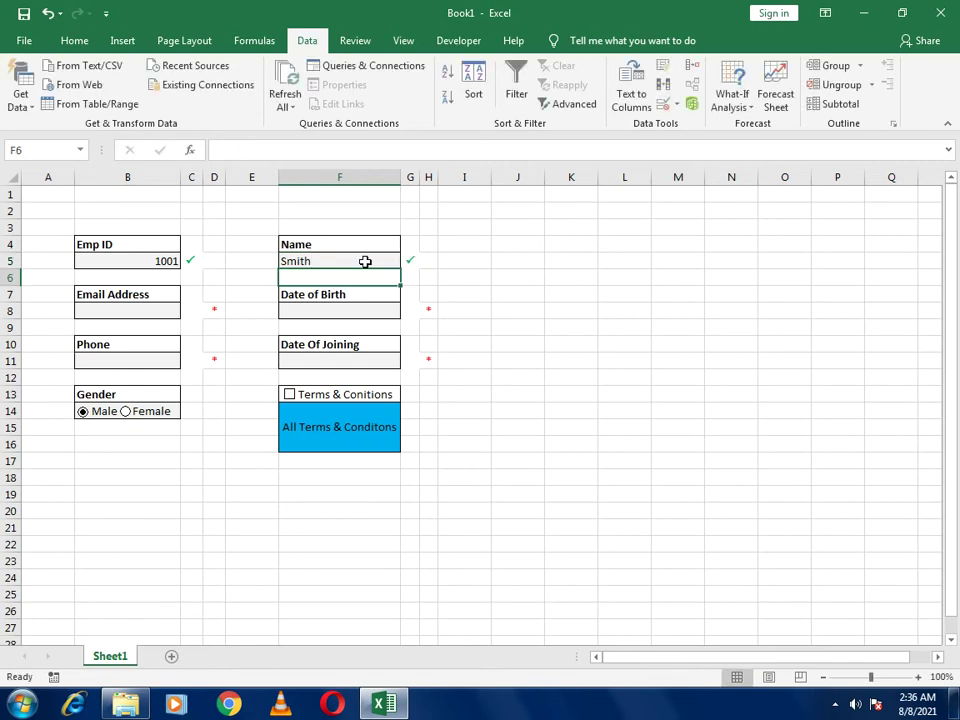
{"action": "left_click", "coordinate": [145, 309]}
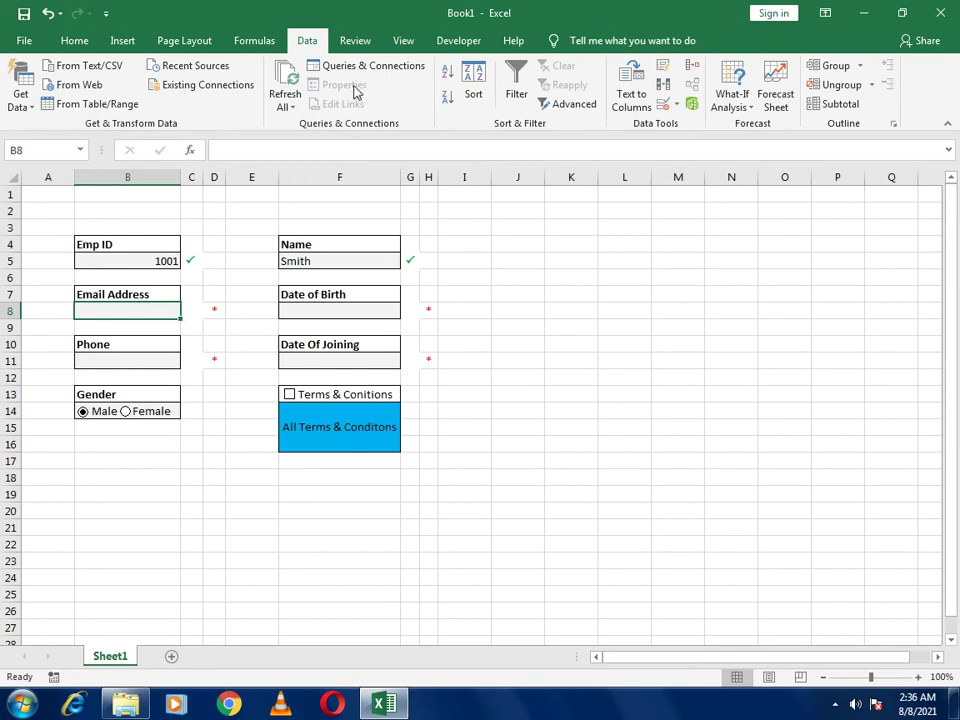
Give cell B8 the custom validation formula =isnumber(match("*@*.?*",B8,0))
{"action": "left_click", "coordinate": [676, 106]}
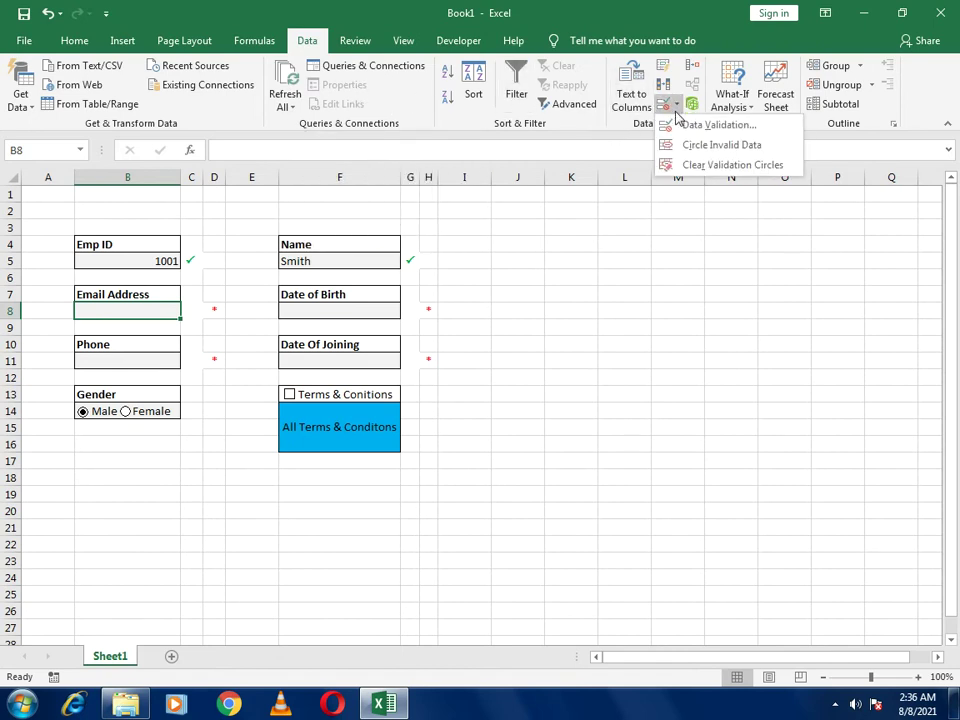
{"action": "left_click", "coordinate": [700, 124]}
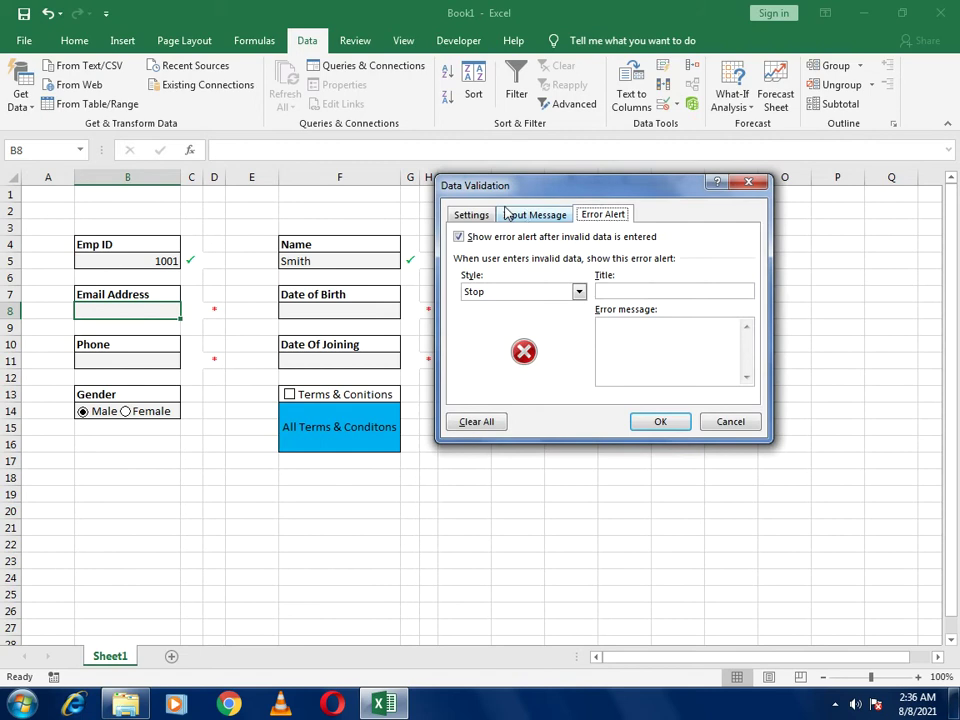
{"action": "left_click", "coordinate": [463, 215]}
{"action": "left_click", "coordinate": [488, 268]}
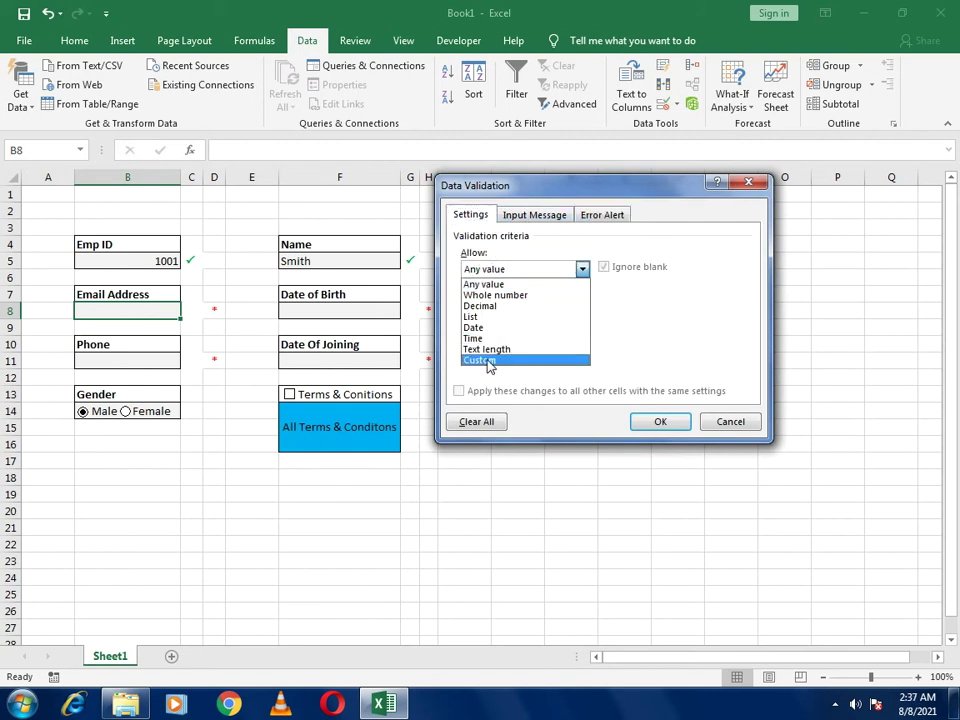
{"action": "left_click", "coordinate": [486, 362]}
{"action": "left_click", "coordinate": [493, 338]}
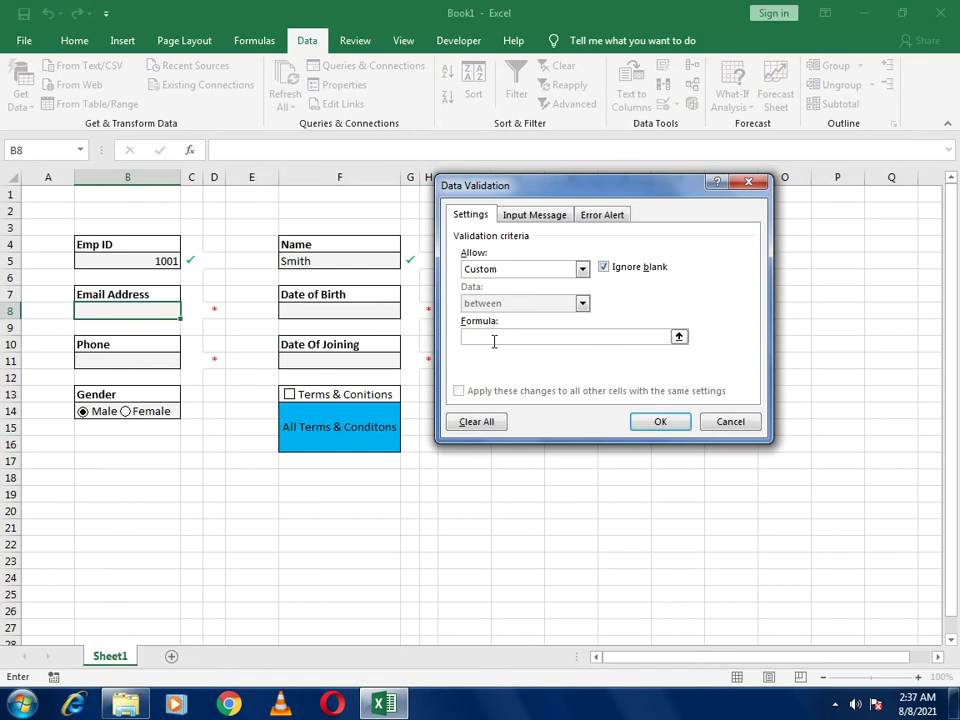
{"action": "type", "text": "=isnumber(match("}
{"action": "type", "text": "\""}
{"action": "type", "text": "*@"}
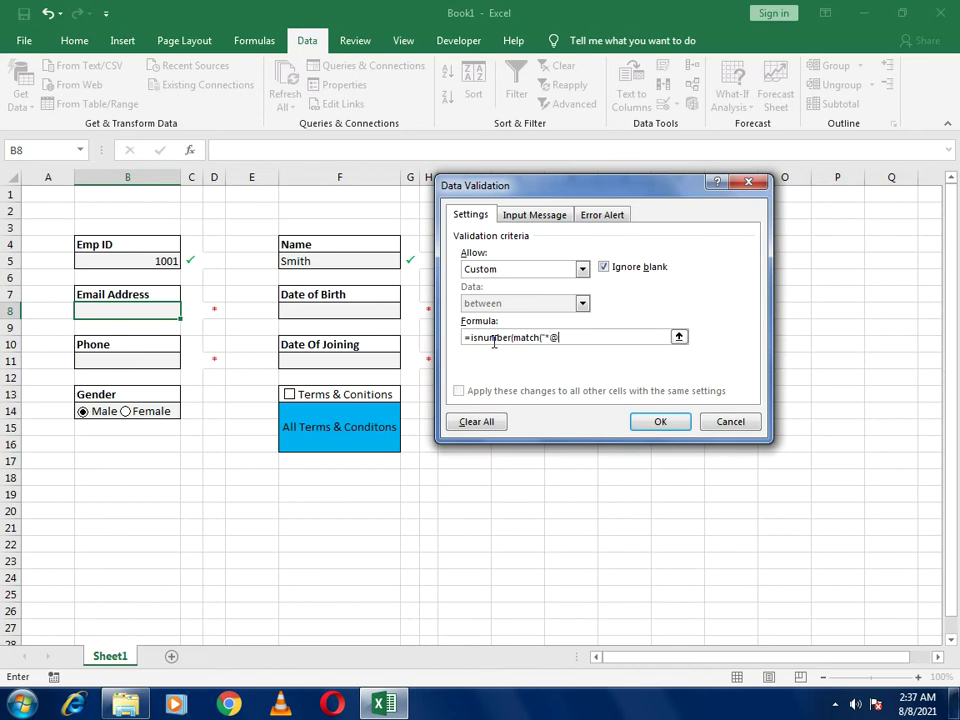
{"action": "type", "text": "*.?*\","}
{"action": "left_click", "coordinate": [150, 310]}
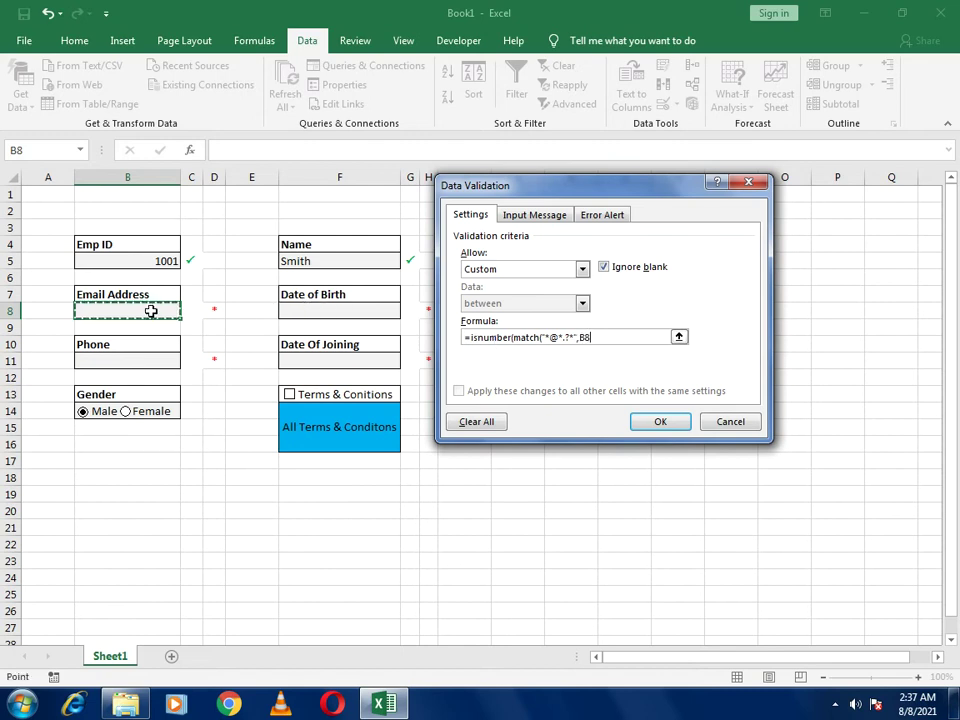
{"action": "type", "text": ","}
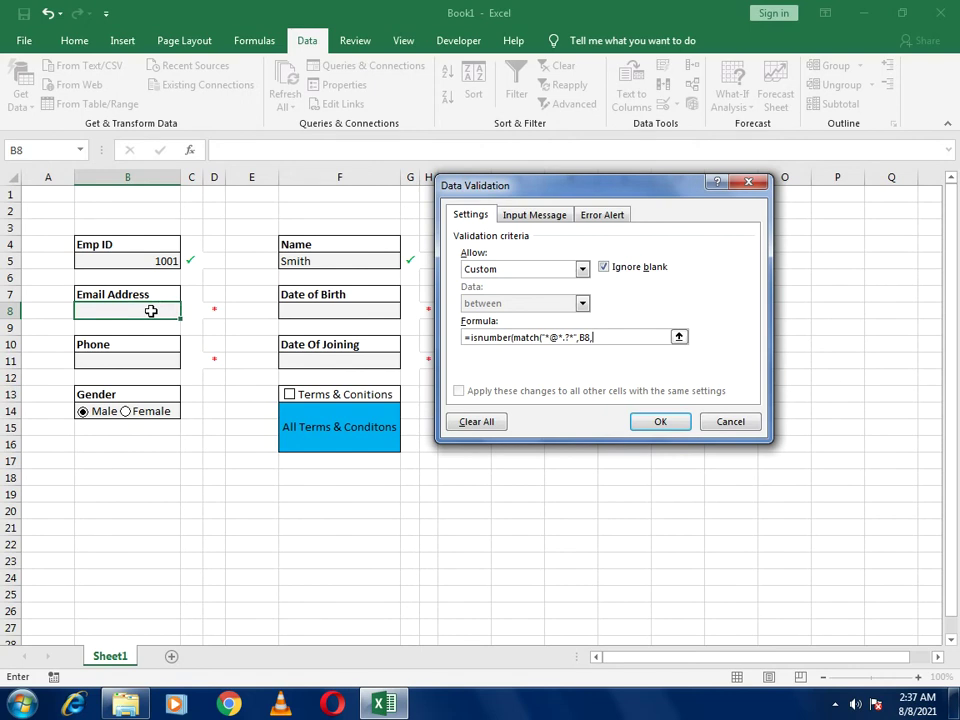
{"action": "type", "text": "0)"}
Set the email rule's error alert message to 'Please Provide Valid Email'
{"action": "left_click", "coordinate": [601, 215]}
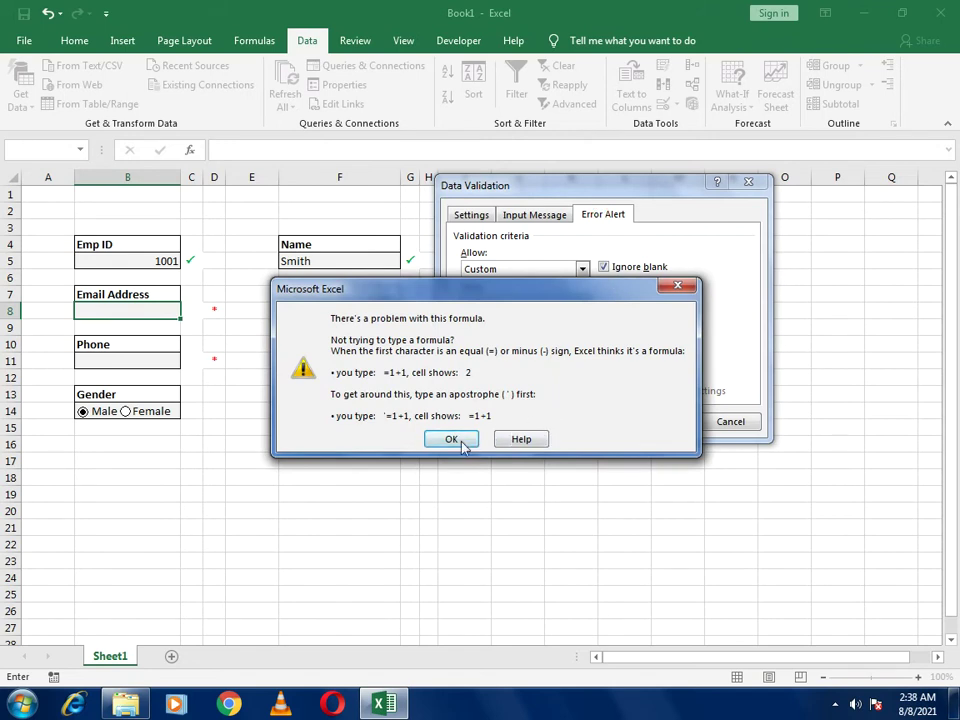
{"action": "left_click", "coordinate": [462, 443]}
{"action": "left_click", "coordinate": [605, 337]}
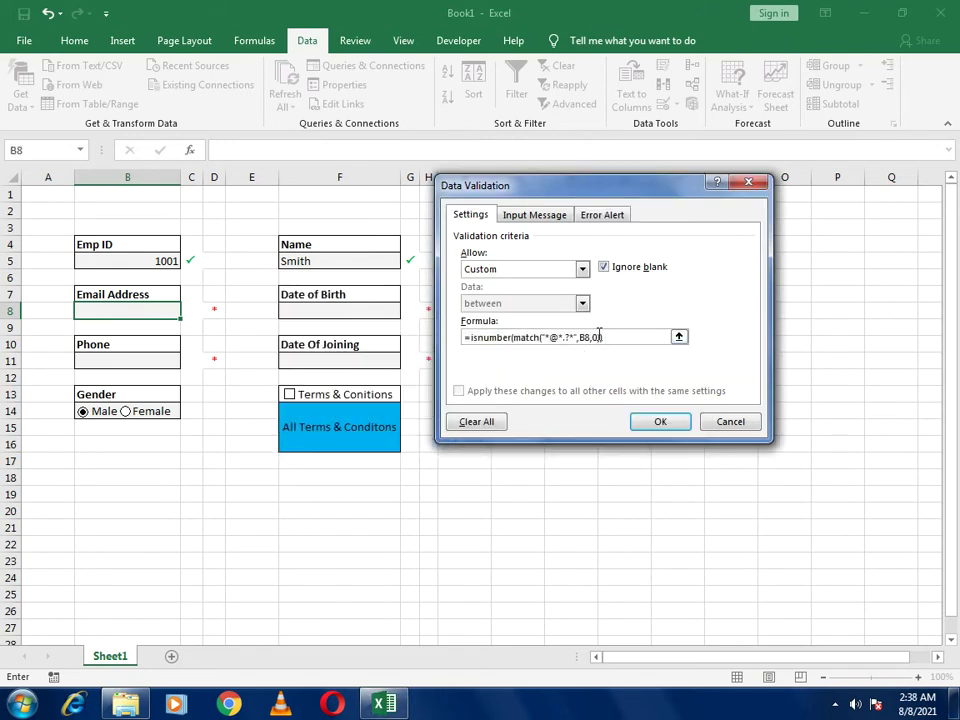
{"action": "left_click", "coordinate": [588, 214]}
{"action": "left_click", "coordinate": [630, 349]}
{"action": "type", "text": "Please Pr"}
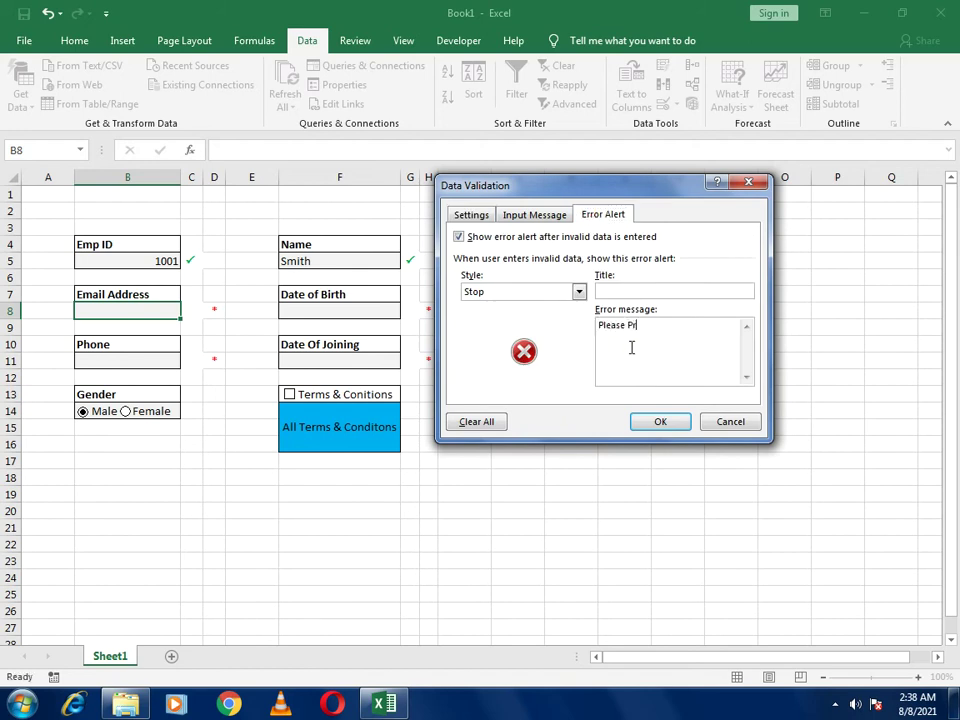
{"action": "type", "text": "ovide Valid Email"}
Apply the email rule and test it with 121 and sacd, both rejected
{"action": "left_click", "coordinate": [656, 422]}
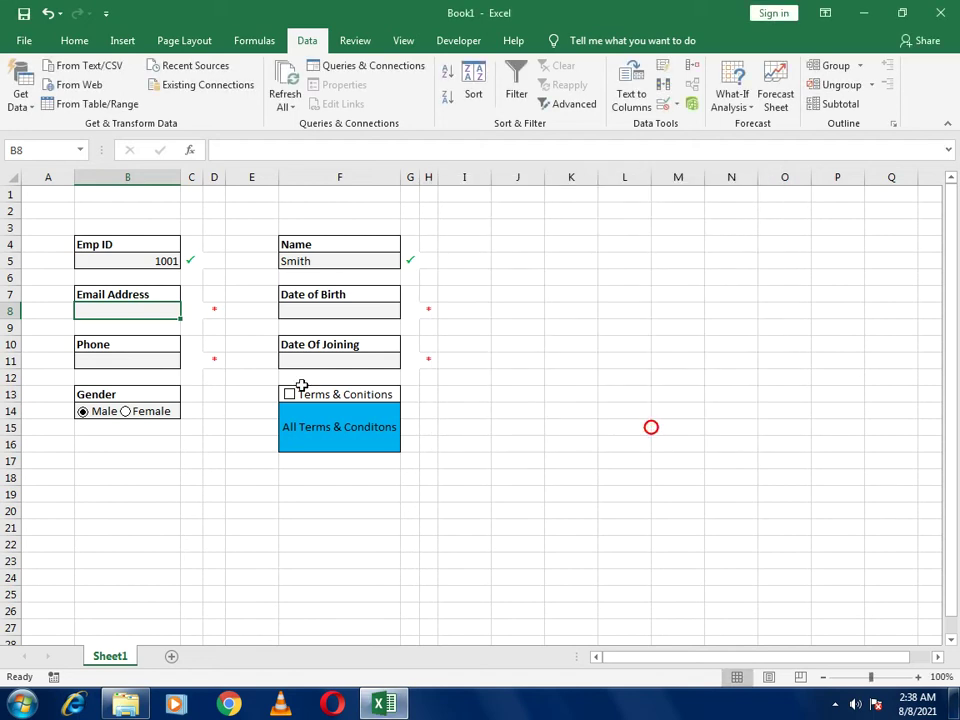
{"action": "left_click", "coordinate": [145, 312]}
{"action": "type", "text": "121"}
{"action": "key", "text": "Return"}
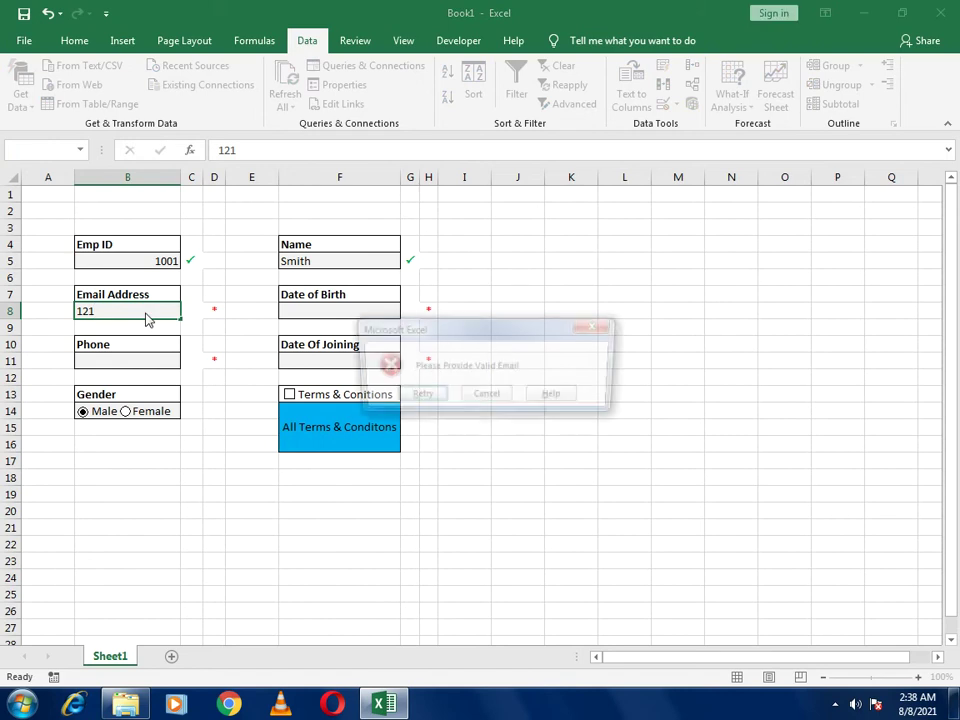
{"action": "key", "text": "Return"}
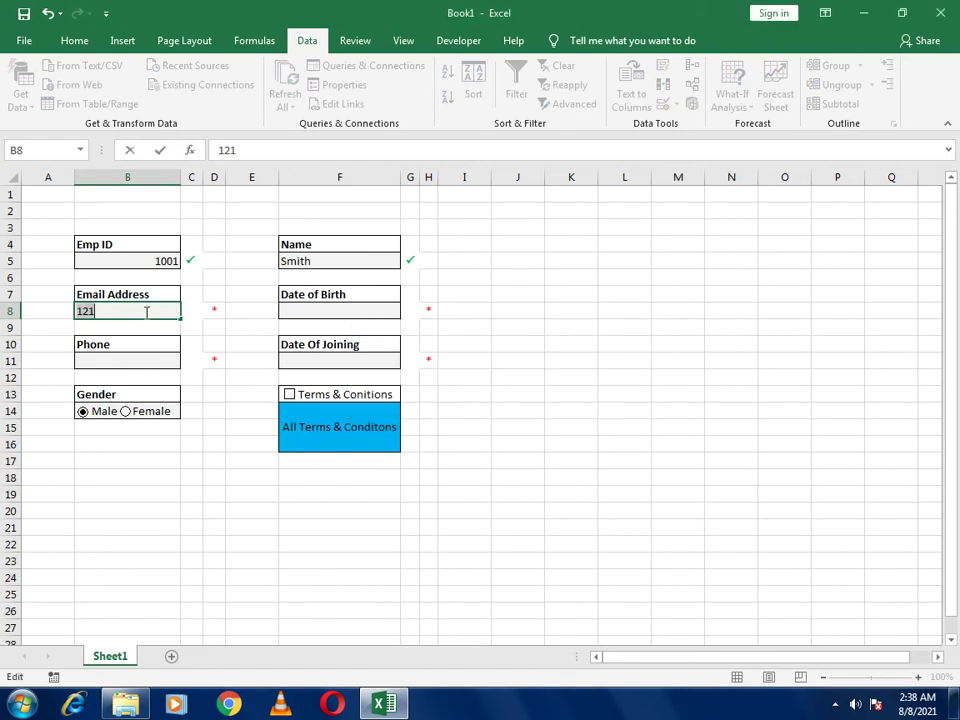
{"action": "type", "text": "sacd"}
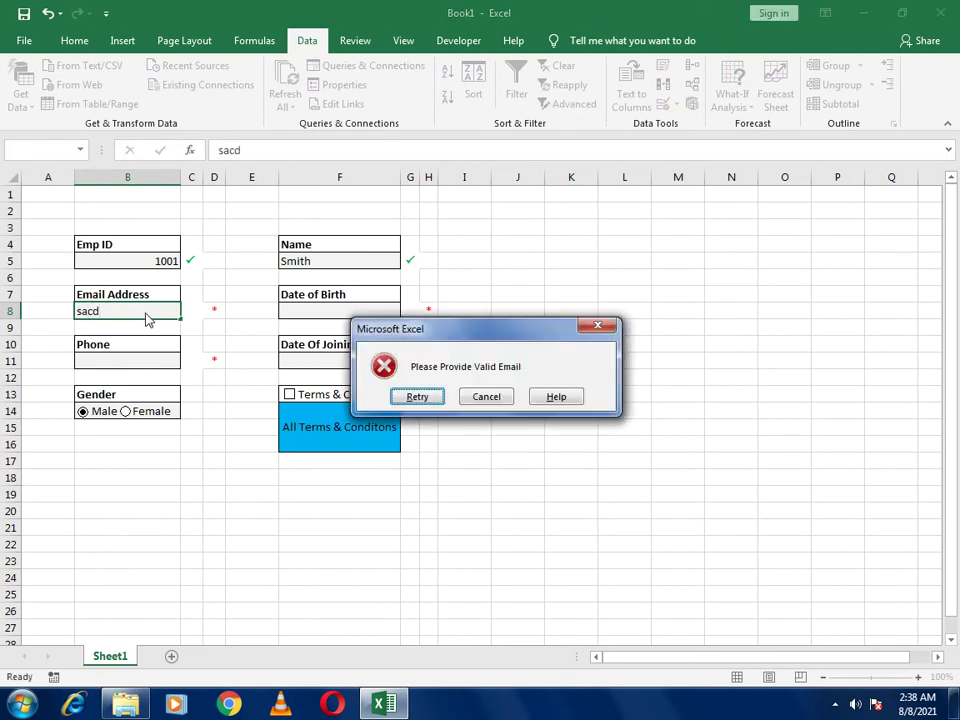
{"action": "key", "text": "Return"}
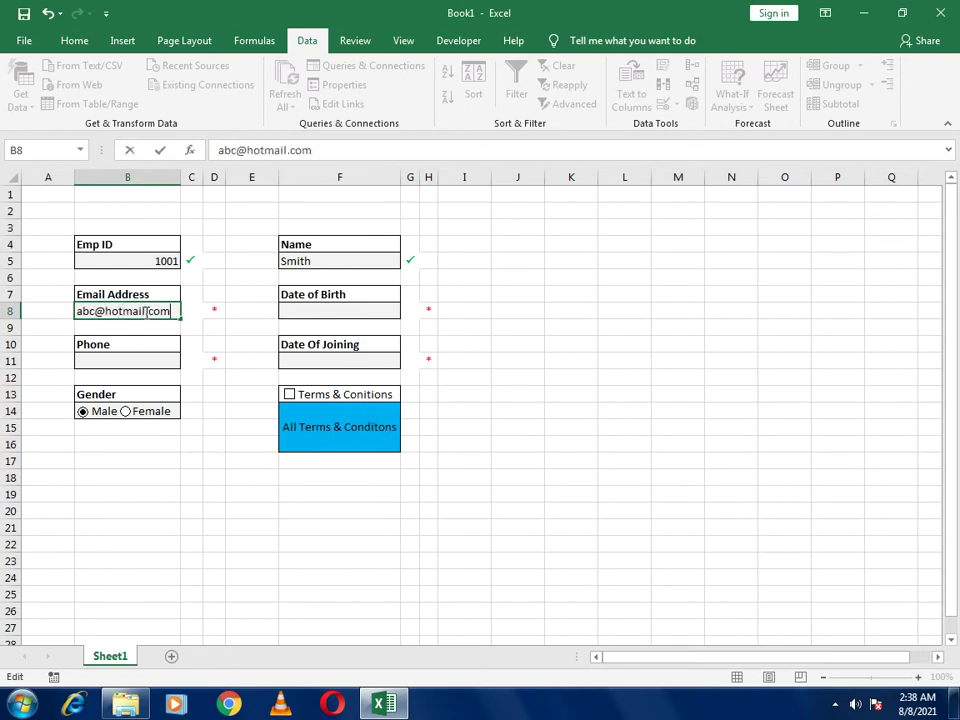
Enter a valid test email address in B8 so it gets a green tick
{"action": "key", "text": "Return"}
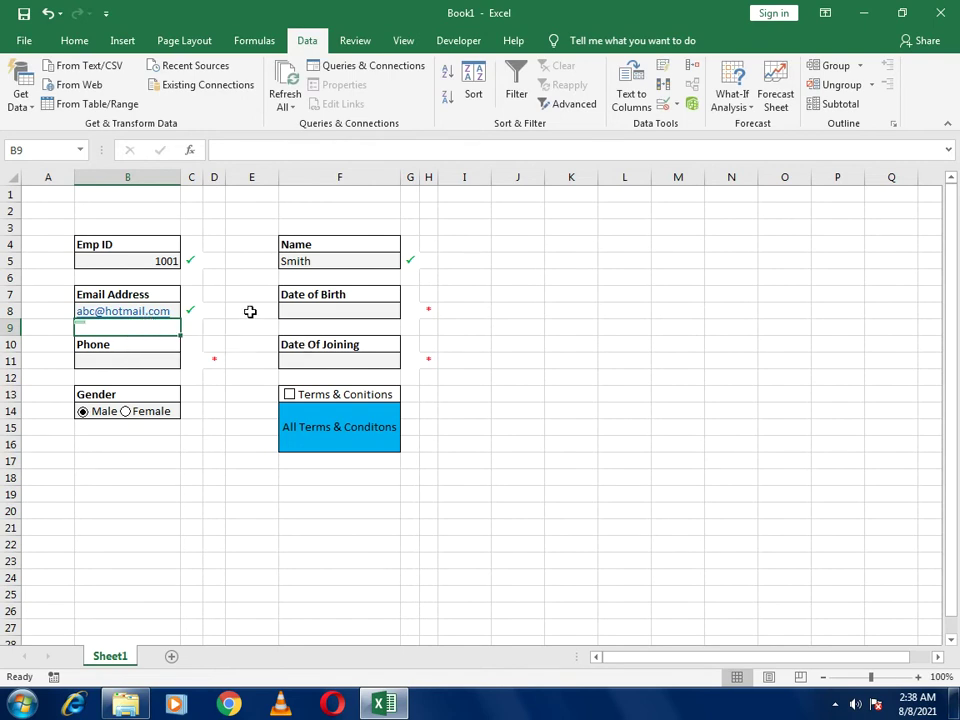
{"action": "left_click", "coordinate": [314, 312]}
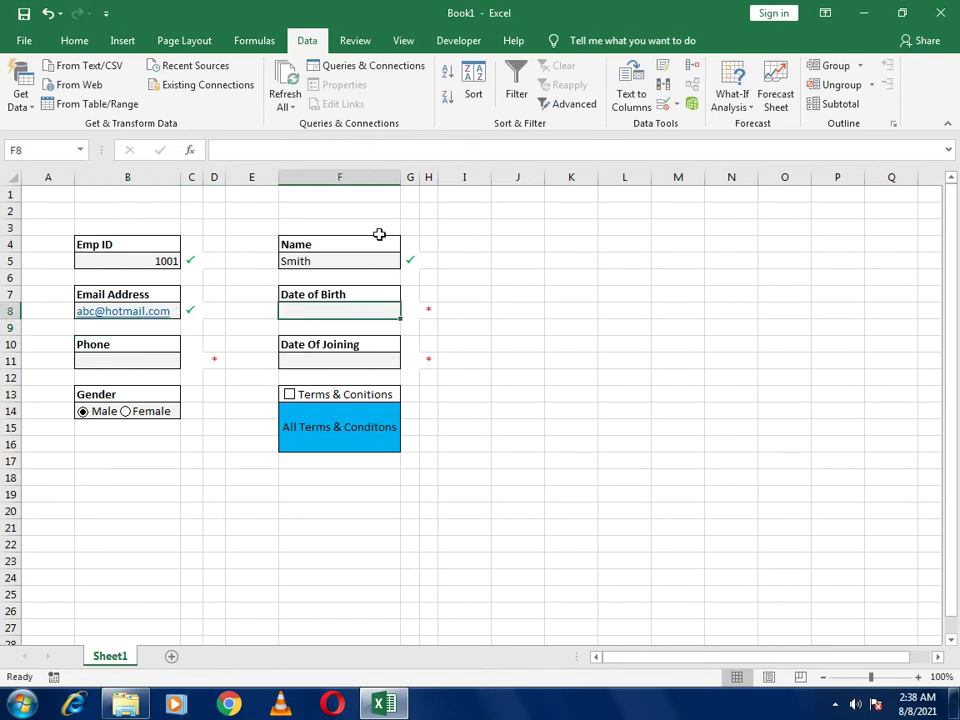
Restrict Date of Birth in F8 to dates between 01-01-1990 and 12-31-2020
{"action": "left_click", "coordinate": [677, 104]}
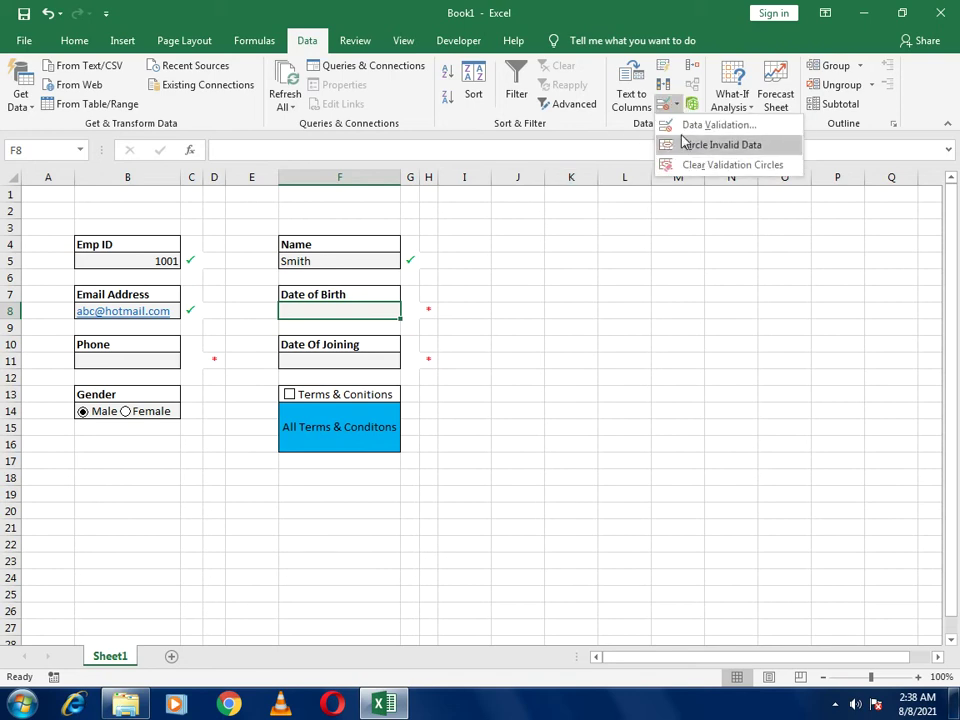
{"action": "left_click", "coordinate": [683, 126]}
{"action": "left_click", "coordinate": [484, 214]}
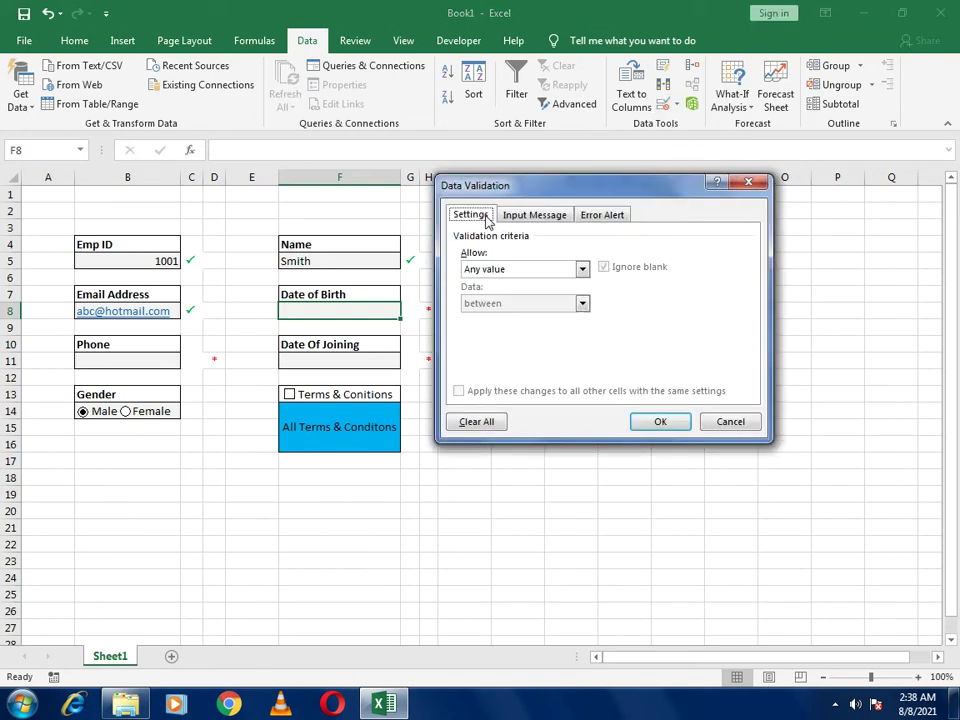
{"action": "left_click", "coordinate": [491, 268]}
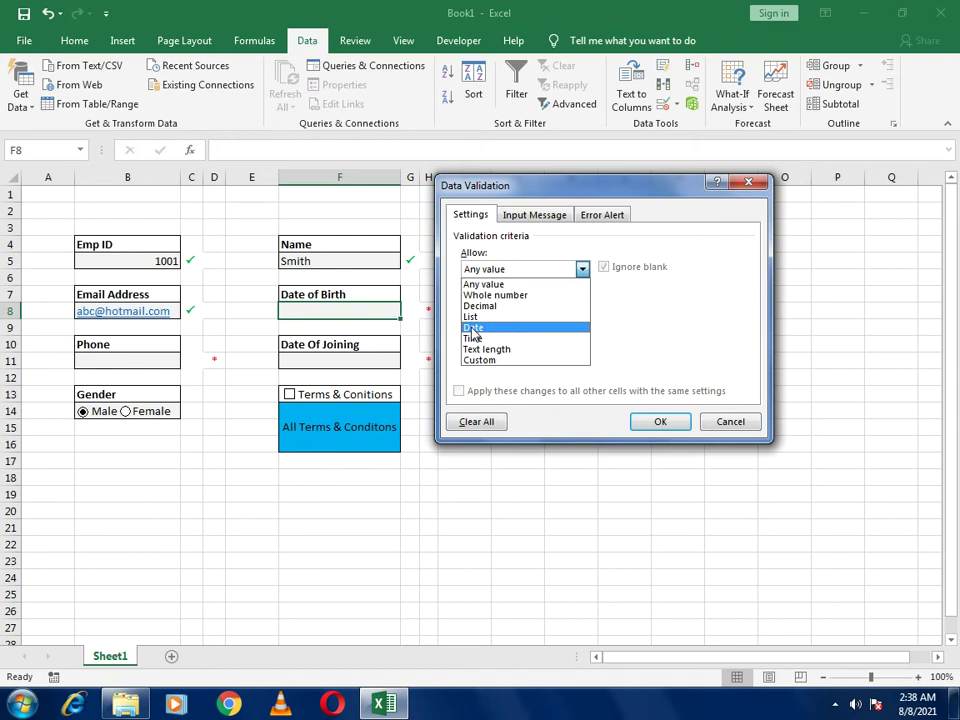
{"action": "left_click", "coordinate": [474, 328]}
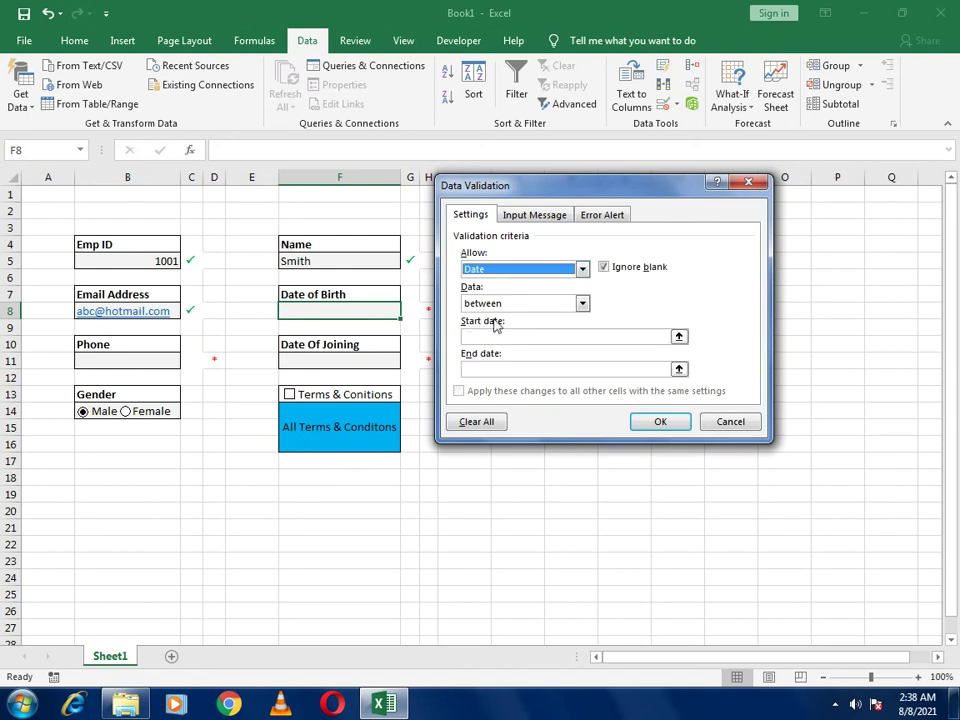
{"action": "left_click", "coordinate": [480, 338]}
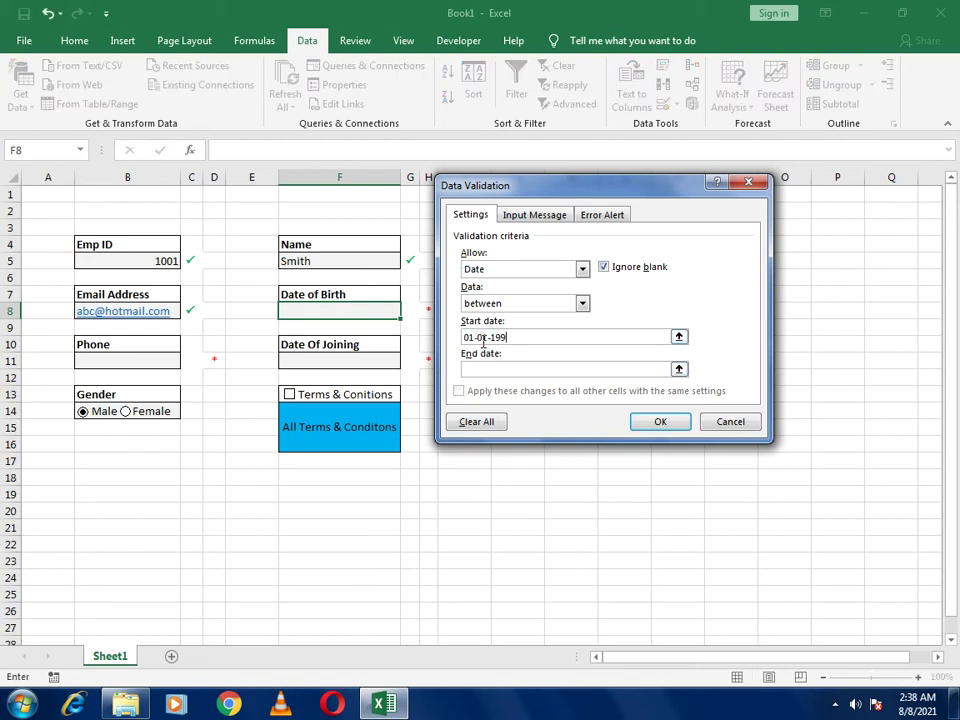
{"action": "left_click", "coordinate": [482, 367]}
{"action": "left_click", "coordinate": [652, 421]}
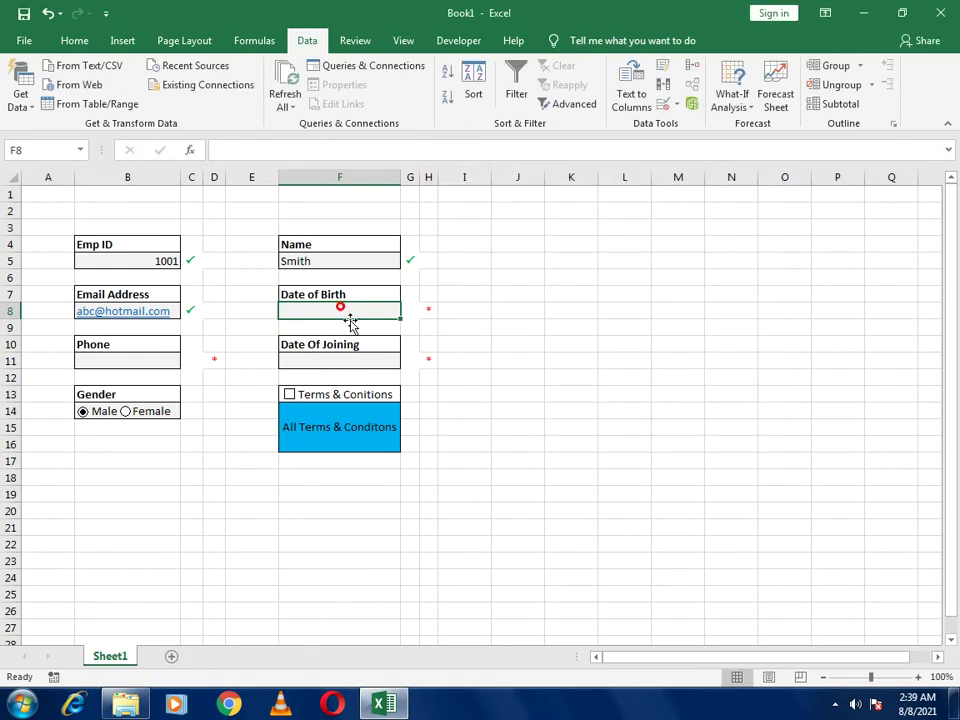
Copy F8 and paste it into Date Of Joining cell F11 to reuse the date rule
{"action": "key", "text": "ctrl+c"}
{"action": "left_click", "coordinate": [362, 366]}
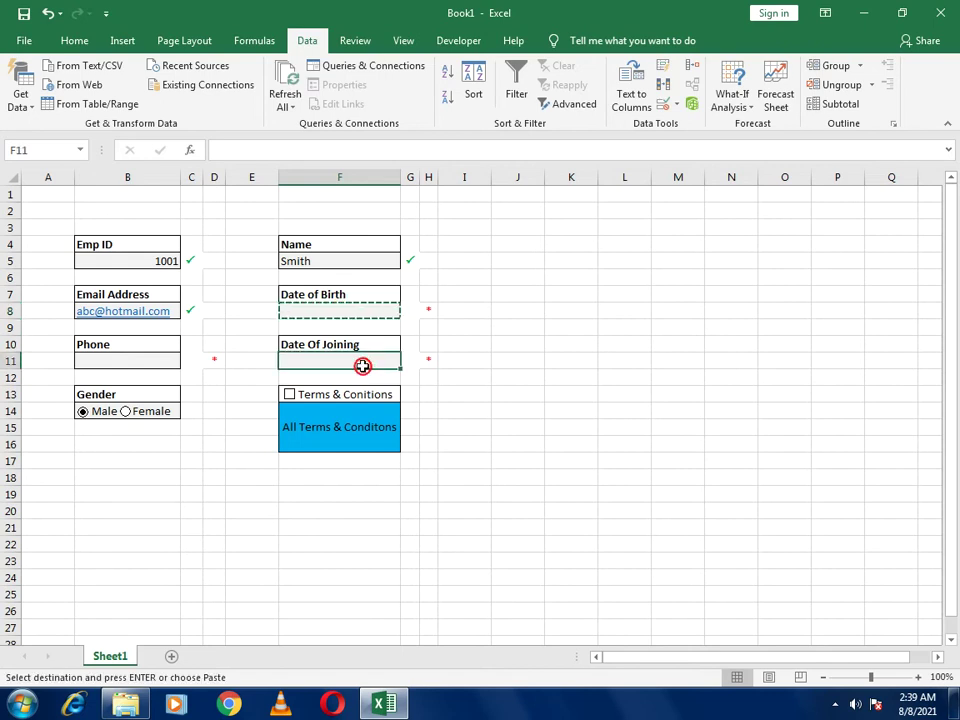
{"action": "key", "text": "ctrl+v"}
{"action": "left_click", "coordinate": [137, 359]}
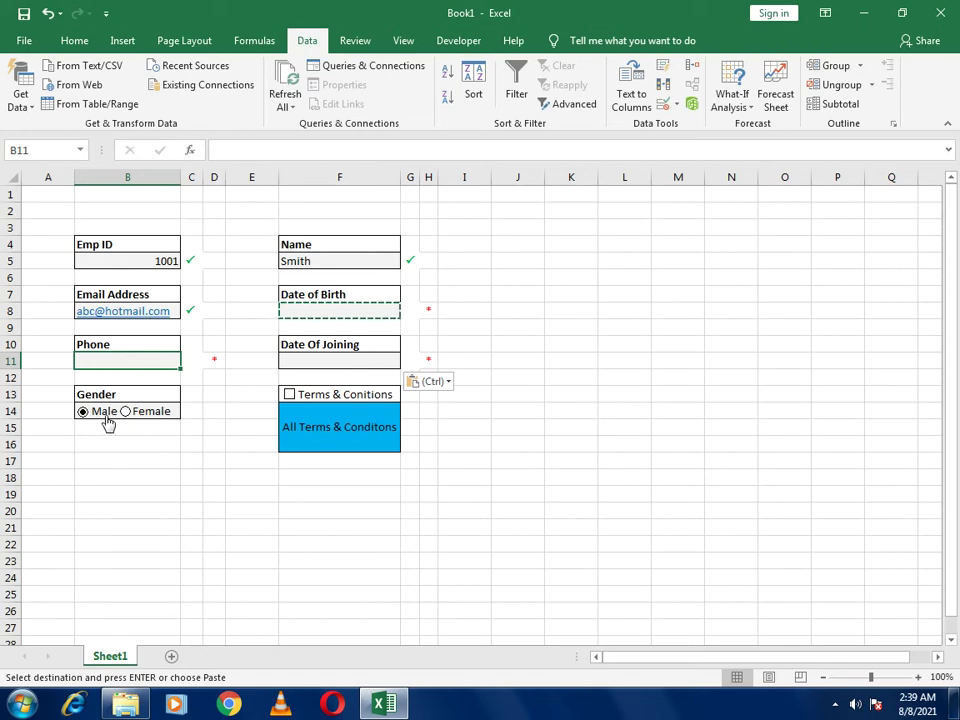
Link the Gender option buttons to cell $Q$13, then select Female so Q13 reads 1
{"action": "right_click", "coordinate": [110, 416]}
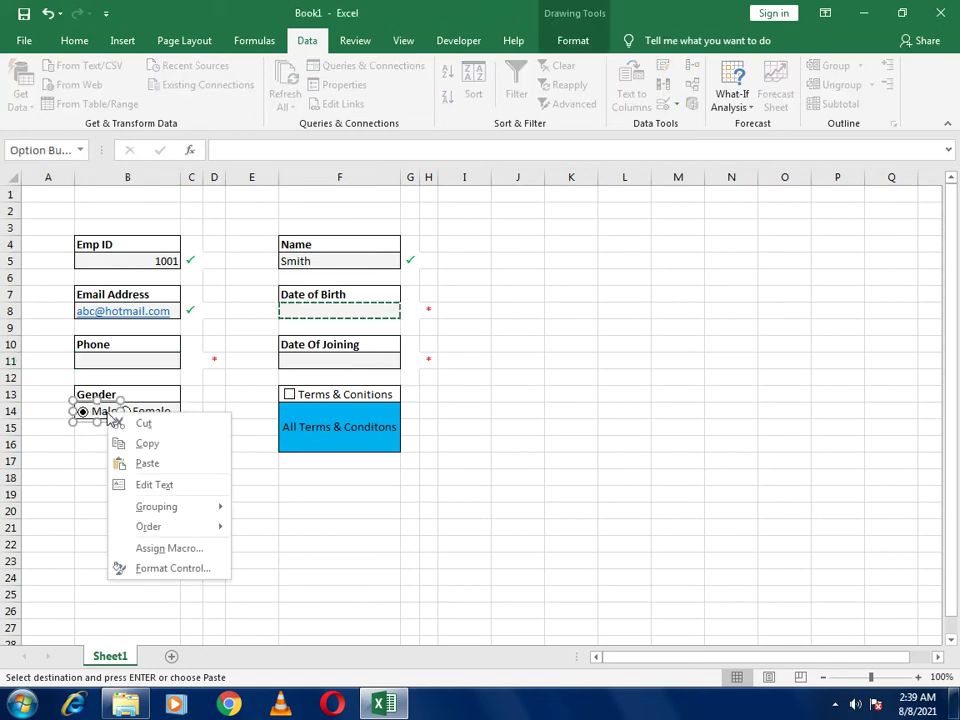
{"action": "left_click", "coordinate": [159, 568]}
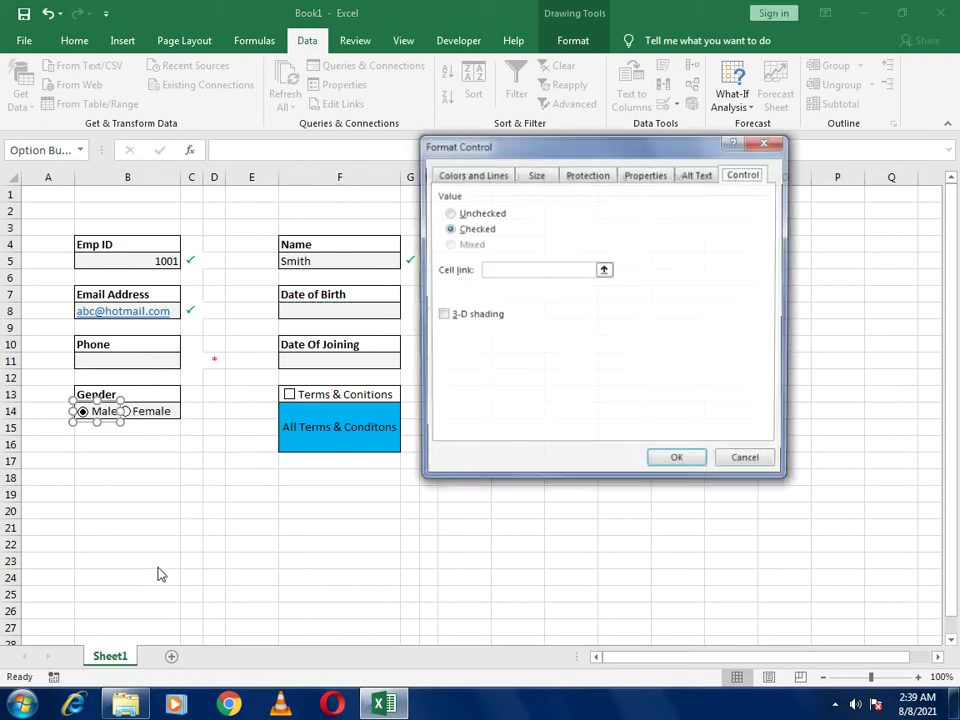
{"action": "left_click_drag", "start_coordinate": [465, 150], "coordinate": [277, 147]}
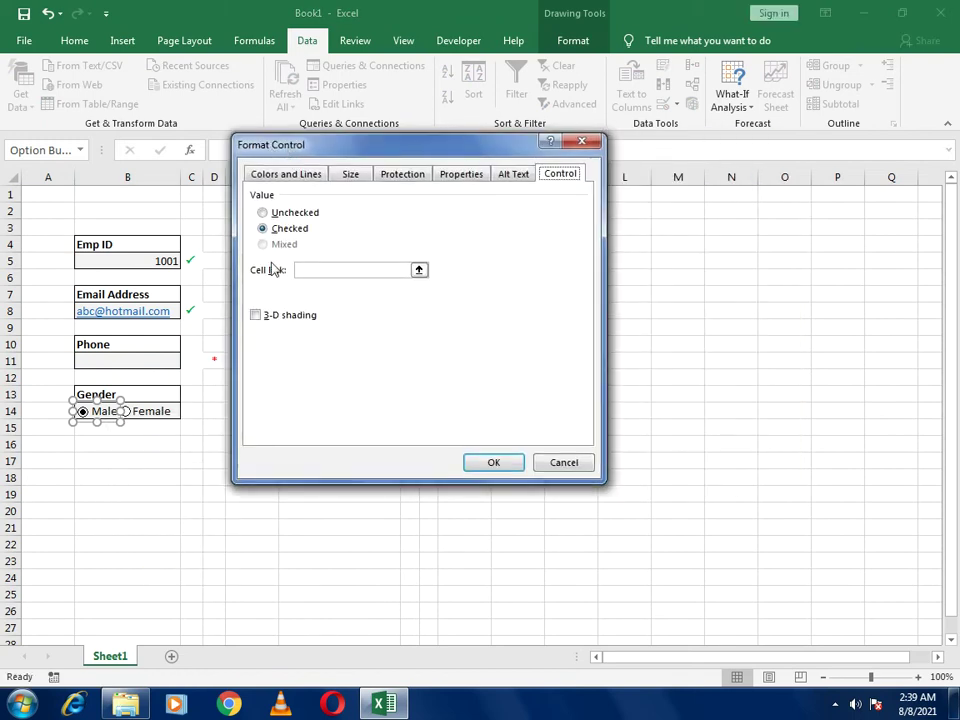
{"action": "left_click", "coordinate": [318, 267]}
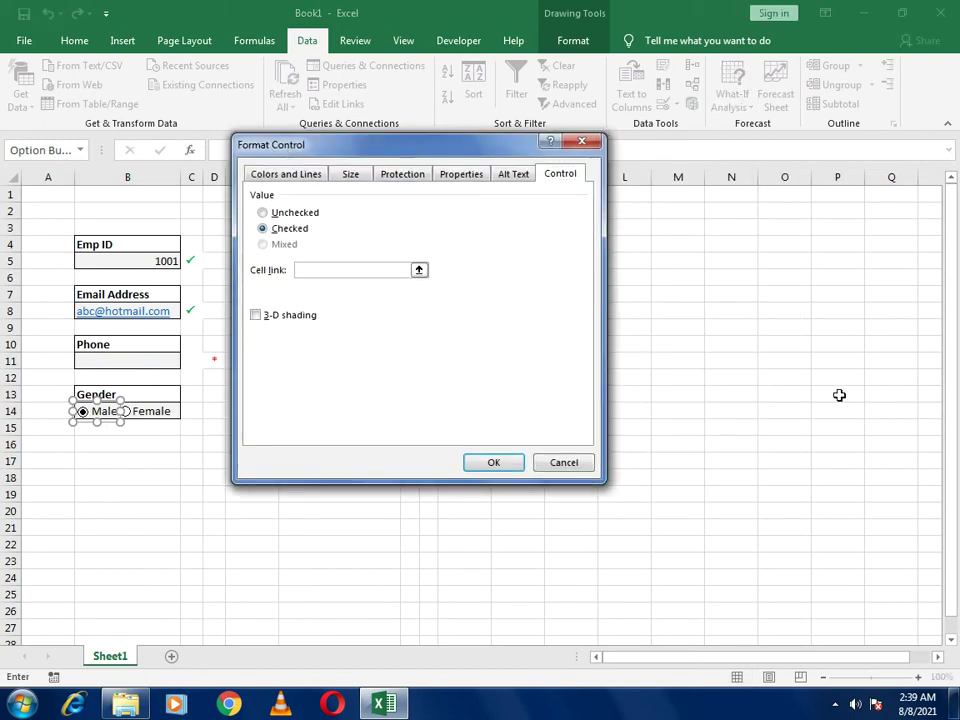
{"action": "left_click", "coordinate": [874, 394]}
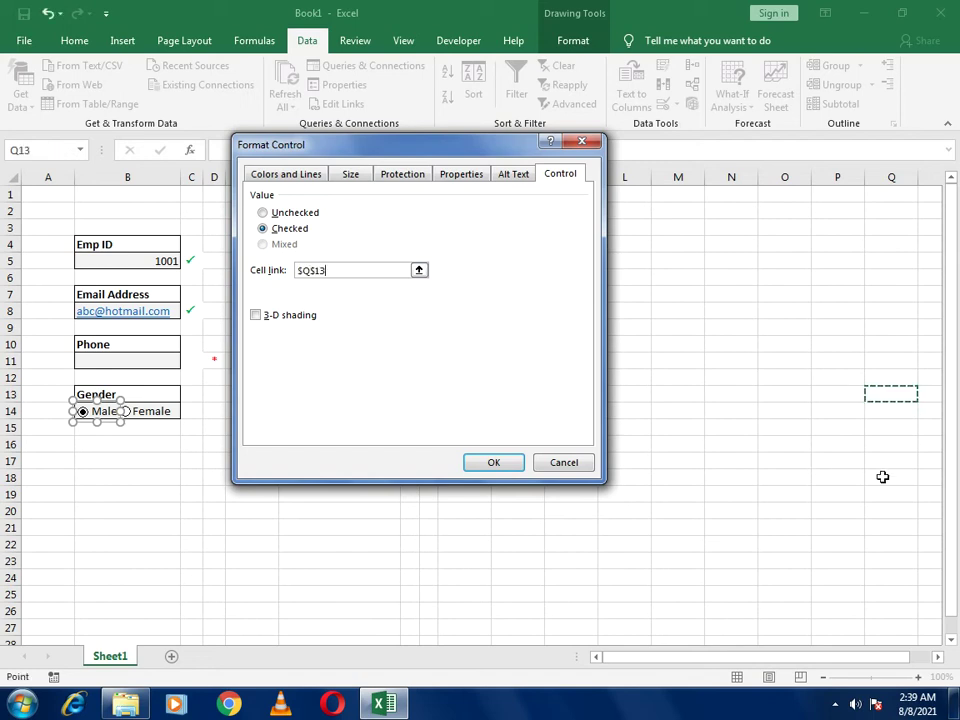
{"action": "key", "text": "Return"}
{"action": "left_click", "coordinate": [195, 473]}
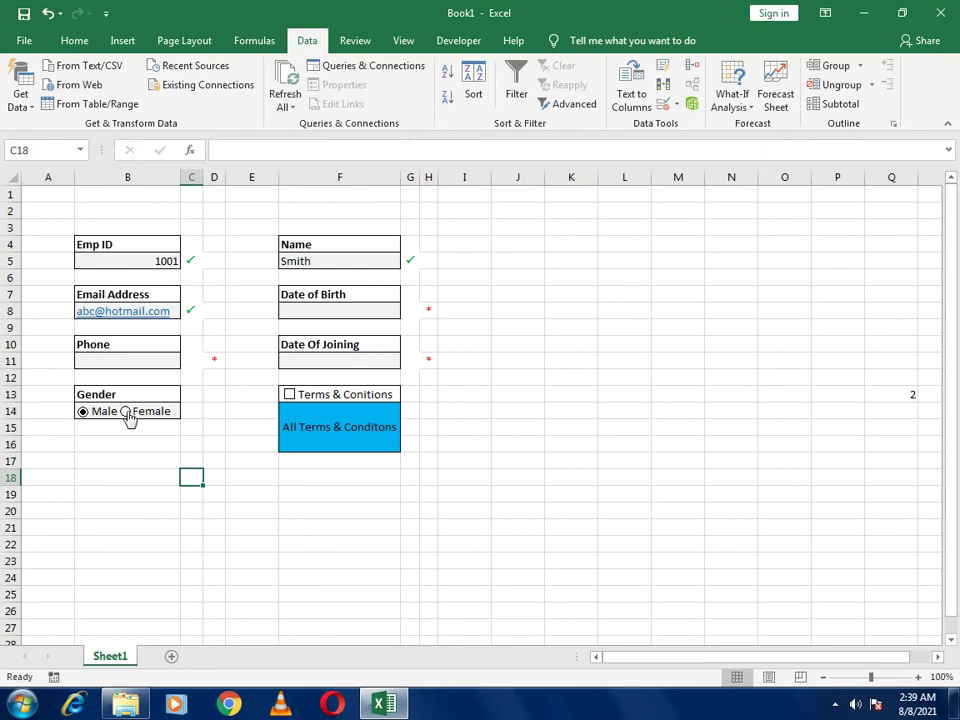
{"action": "left_click", "coordinate": [131, 413]}
Link the terms checkbox to cell $Q$14 and tick it so Q14 shows TRUE
{"action": "right_click", "coordinate": [287, 397]}
{"action": "left_click", "coordinate": [383, 551]}
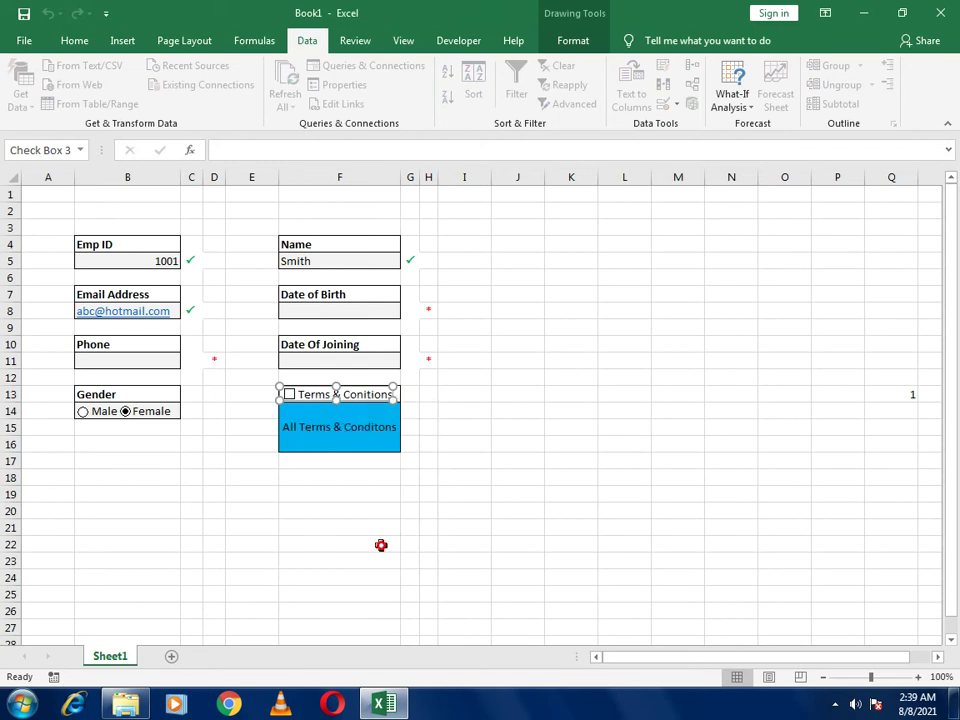
{"action": "left_click", "coordinate": [349, 275]}
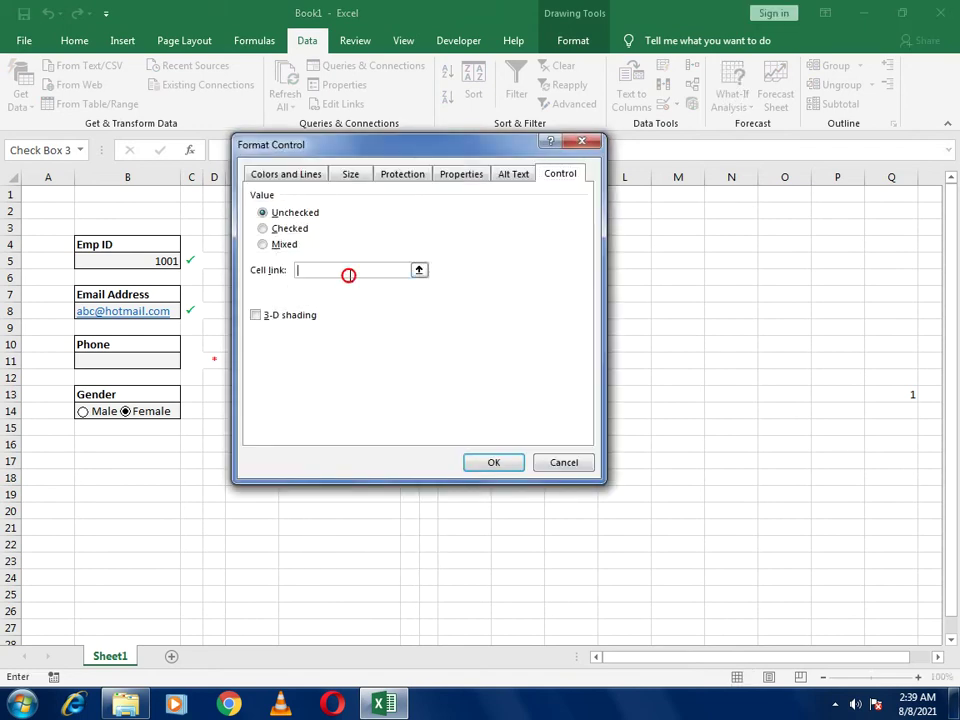
{"action": "left_click", "coordinate": [876, 409]}
{"action": "left_click", "coordinate": [497, 463]}
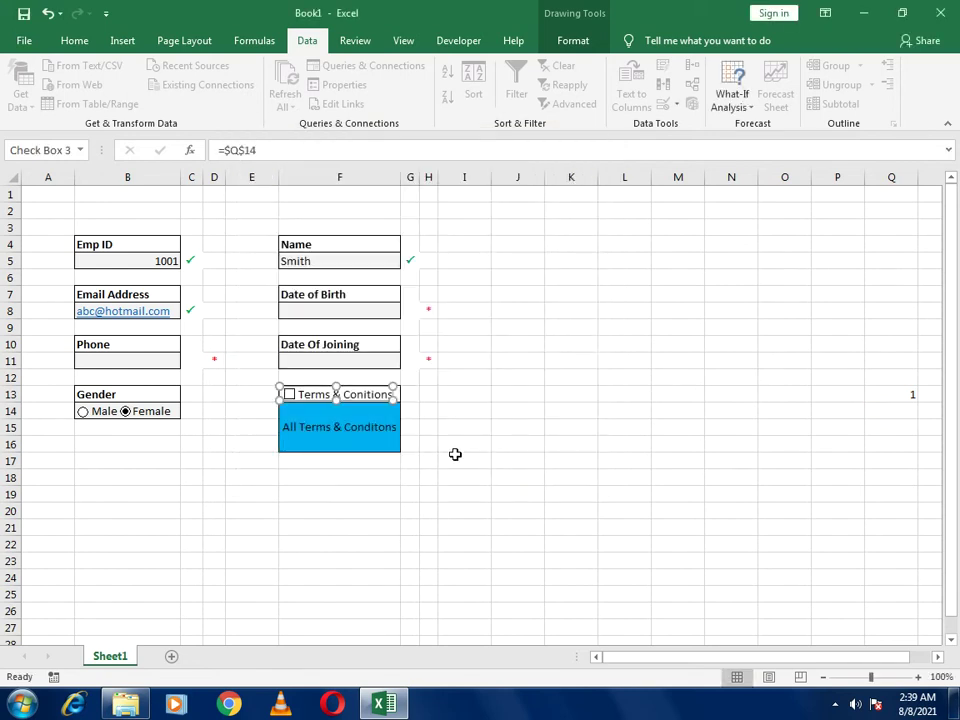
{"action": "left_click", "coordinate": [518, 476]}
{"action": "left_click", "coordinate": [356, 400]}
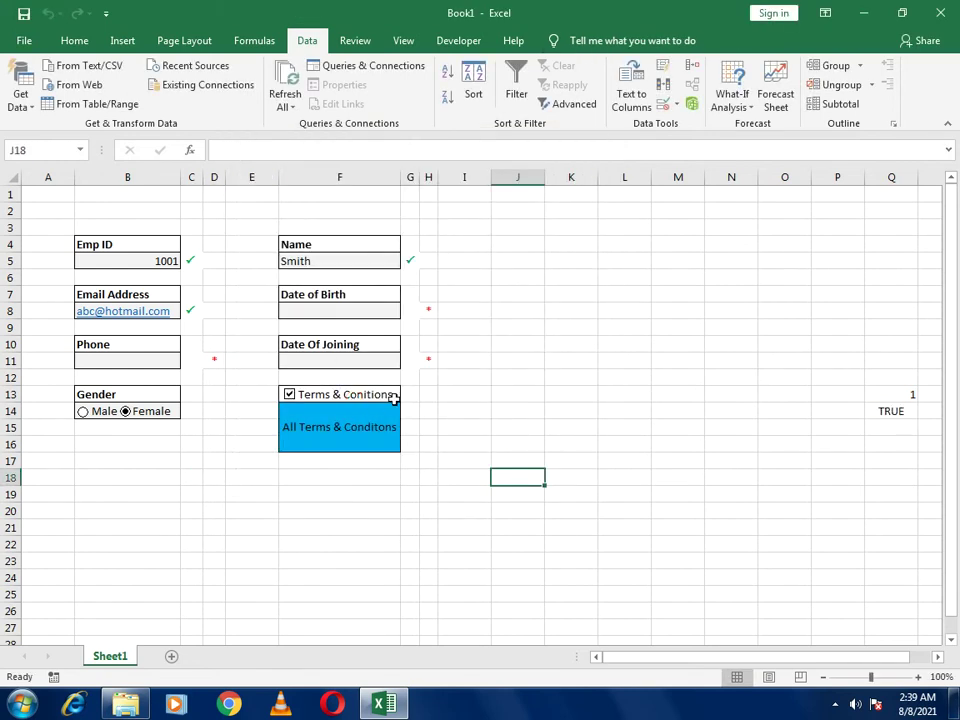
Correct the F13 label to 'Terms & Conditions' and untick the checkbox so Q14 reads FALSE
{"action": "left_click", "coordinate": [394, 398]}
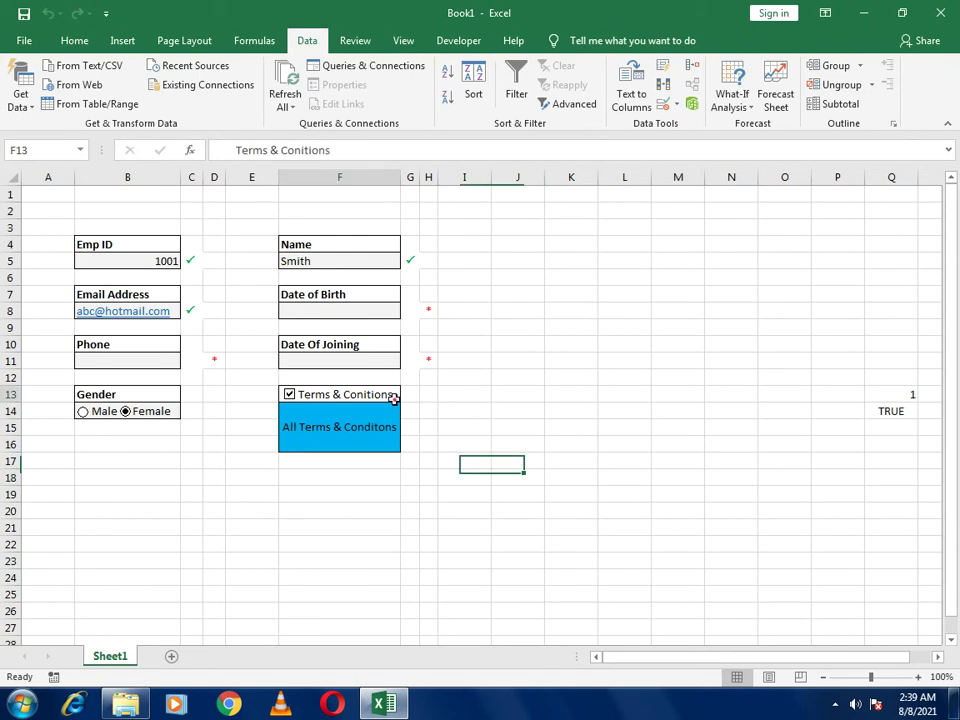
{"action": "left_click", "coordinate": [300, 150]}
{"action": "type", "text": "d"}
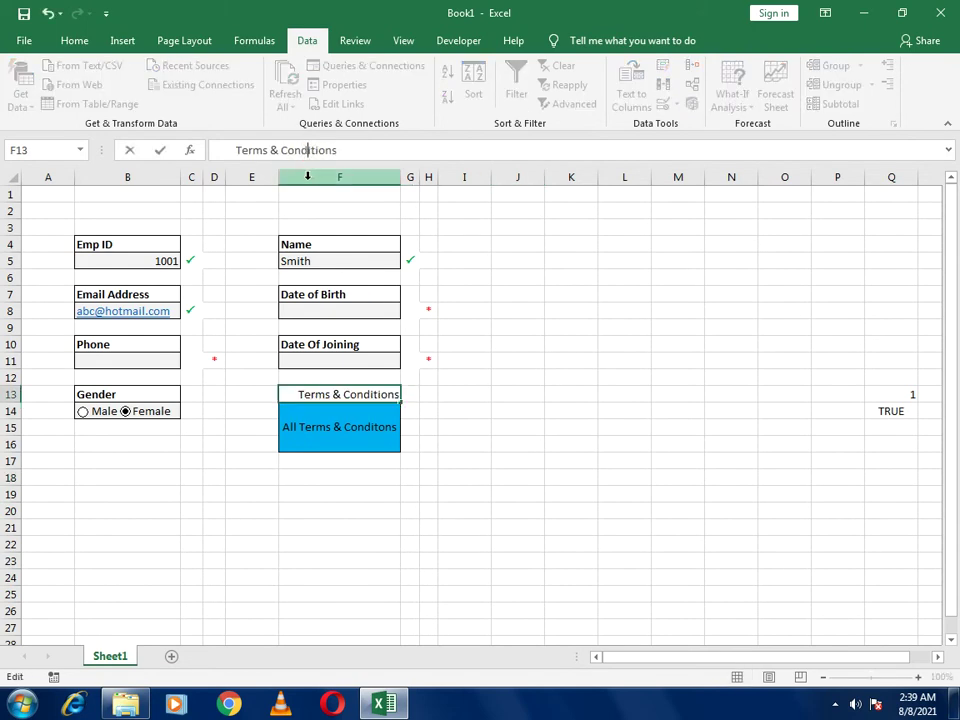
{"action": "left_click", "coordinate": [538, 415]}
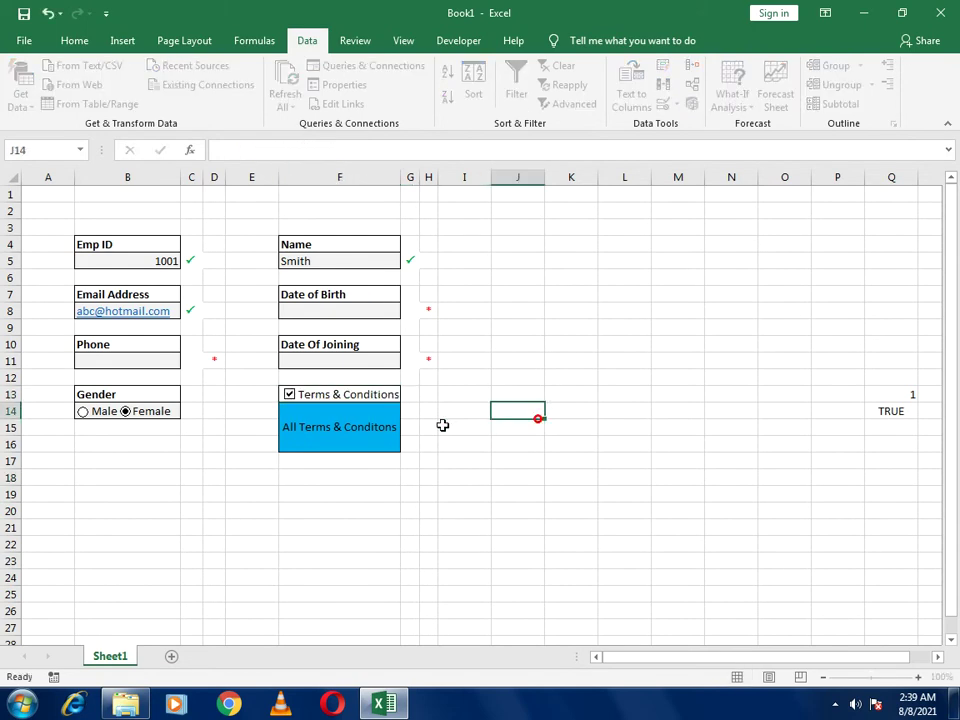
{"action": "left_click", "coordinate": [376, 395]}
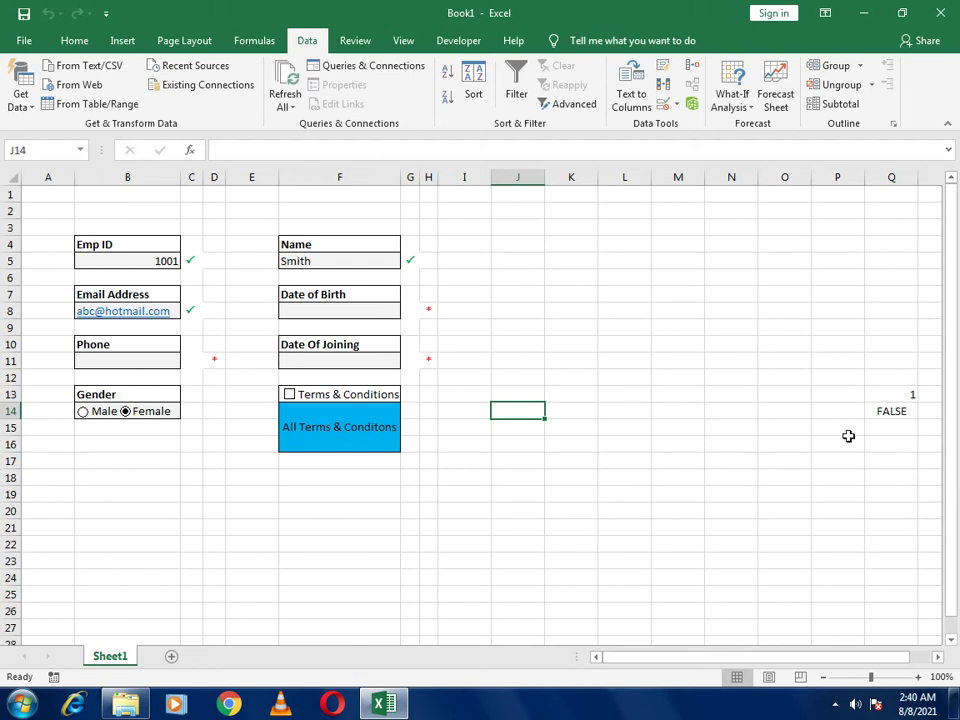
Add Sheet2 and copy the form's Emp ID and Name headings into its A1 and B1
{"action": "left_click", "coordinate": [174, 658]}
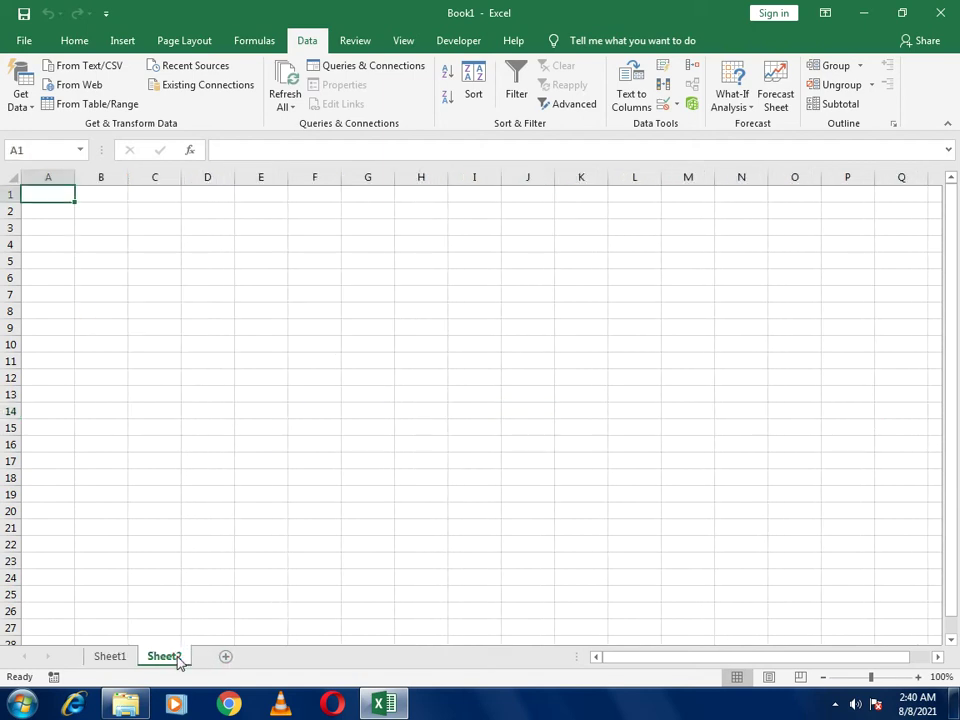
{"action": "left_click", "coordinate": [107, 660]}
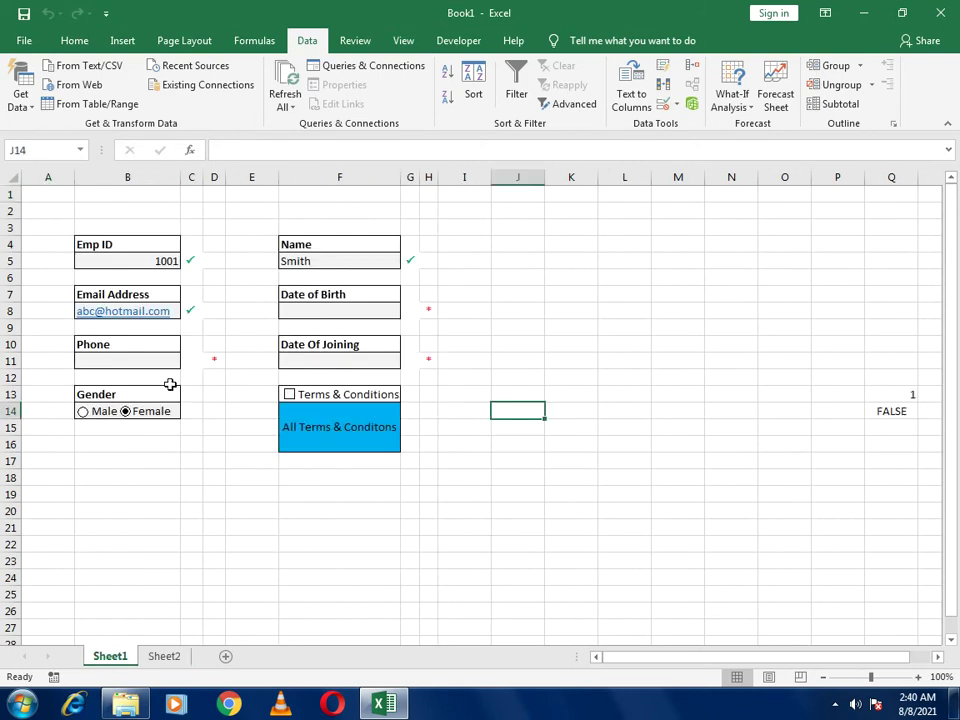
{"action": "left_click", "coordinate": [105, 249]}
{"action": "key", "text": "ctrl+c"}
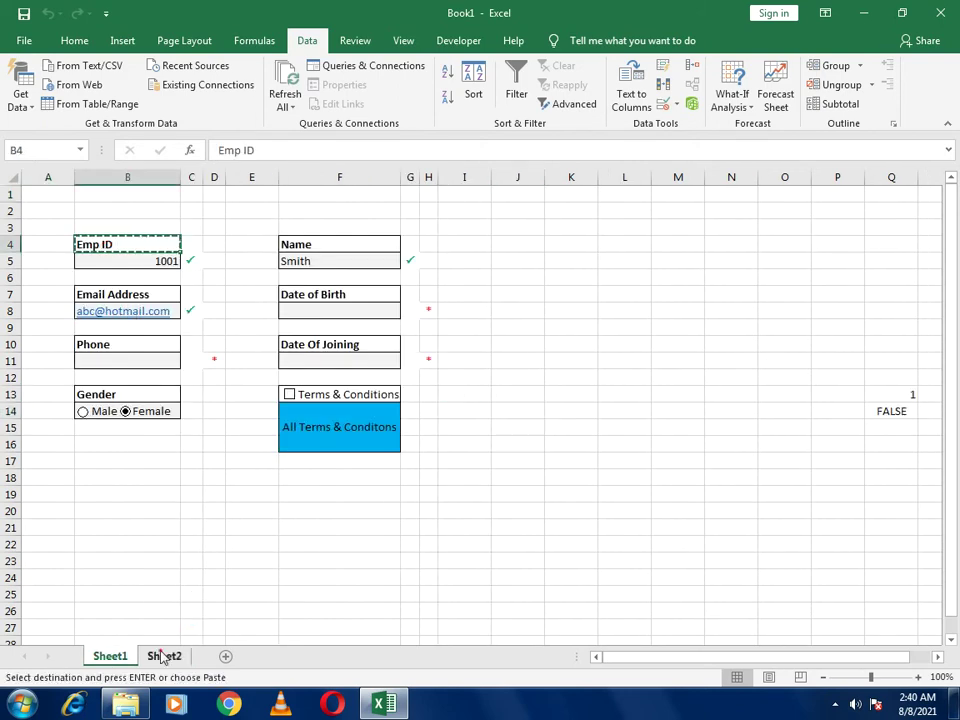
{"action": "left_click", "coordinate": [162, 656]}
{"action": "key", "text": "ctrl+v"}
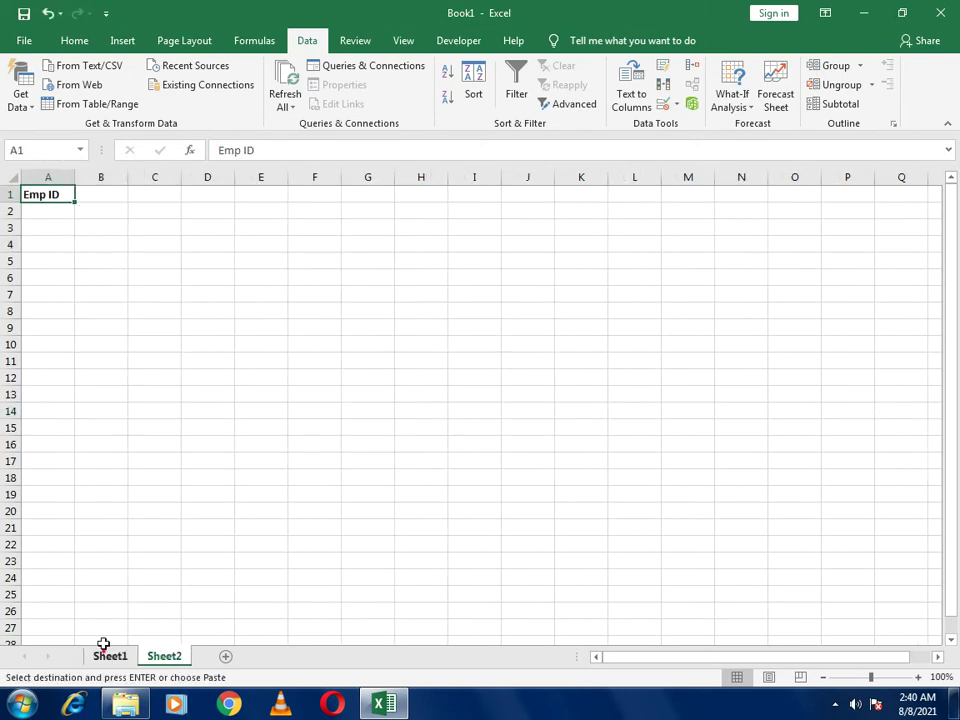
{"action": "left_click", "coordinate": [106, 655]}
{"action": "left_click", "coordinate": [327, 248]}
{"action": "key", "text": "ctrl+c"}
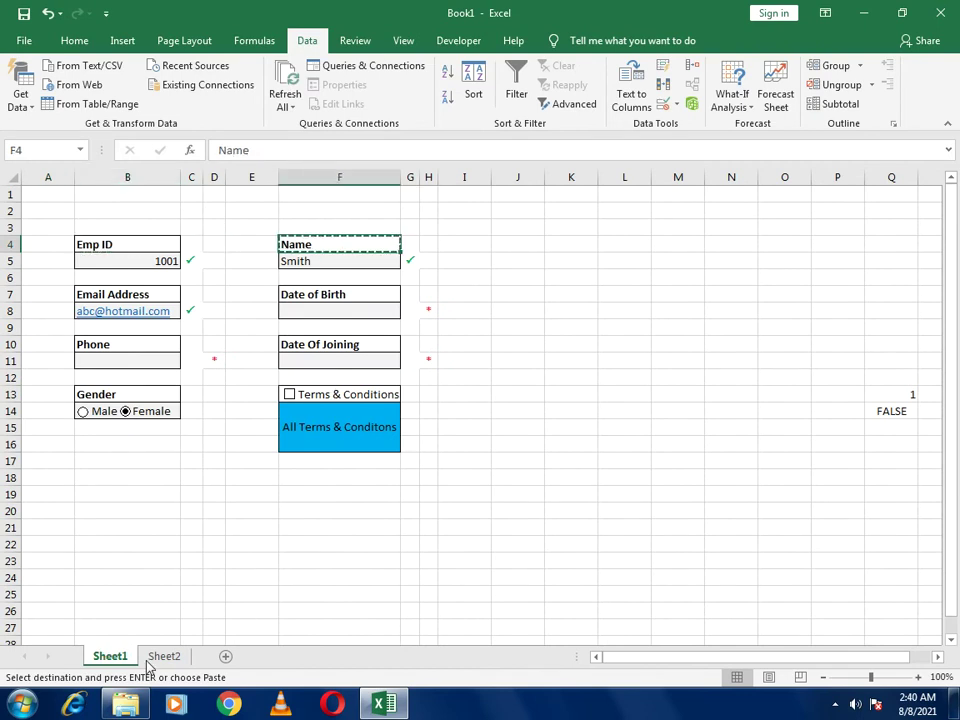
{"action": "left_click", "coordinate": [160, 656]}
{"action": "left_click", "coordinate": [101, 196]}
{"action": "key", "text": "ctrl+v"}
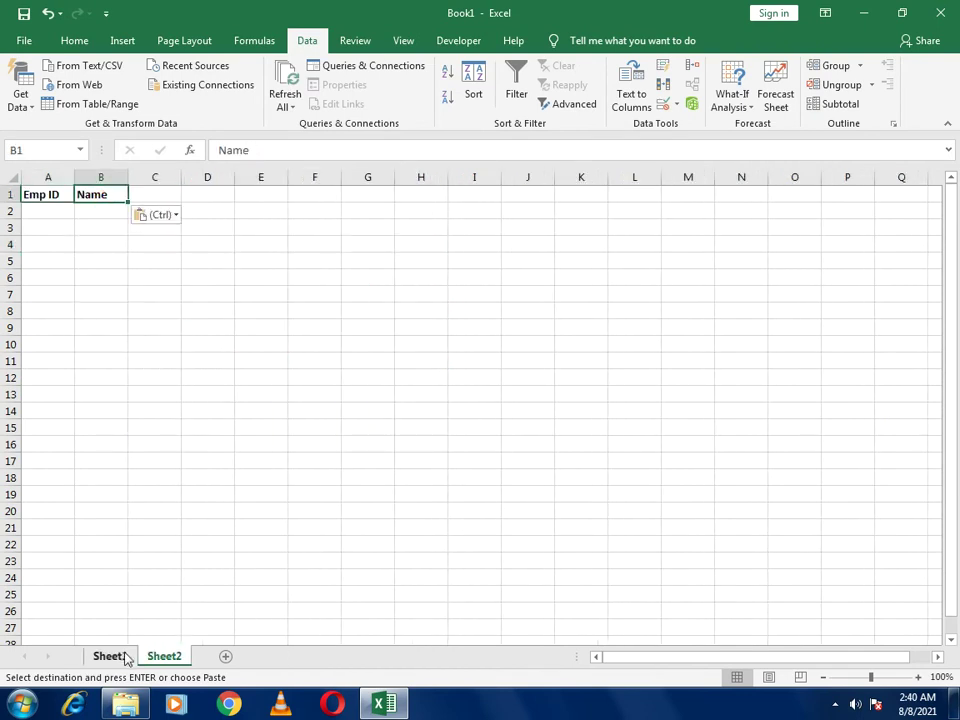
Copy the Email Address and Date of Birth headings into Sheet2 cells C1 and D1
{"action": "left_click", "coordinate": [112, 656]}
{"action": "left_click", "coordinate": [94, 289]}
{"action": "key", "text": "ctrl+c"}
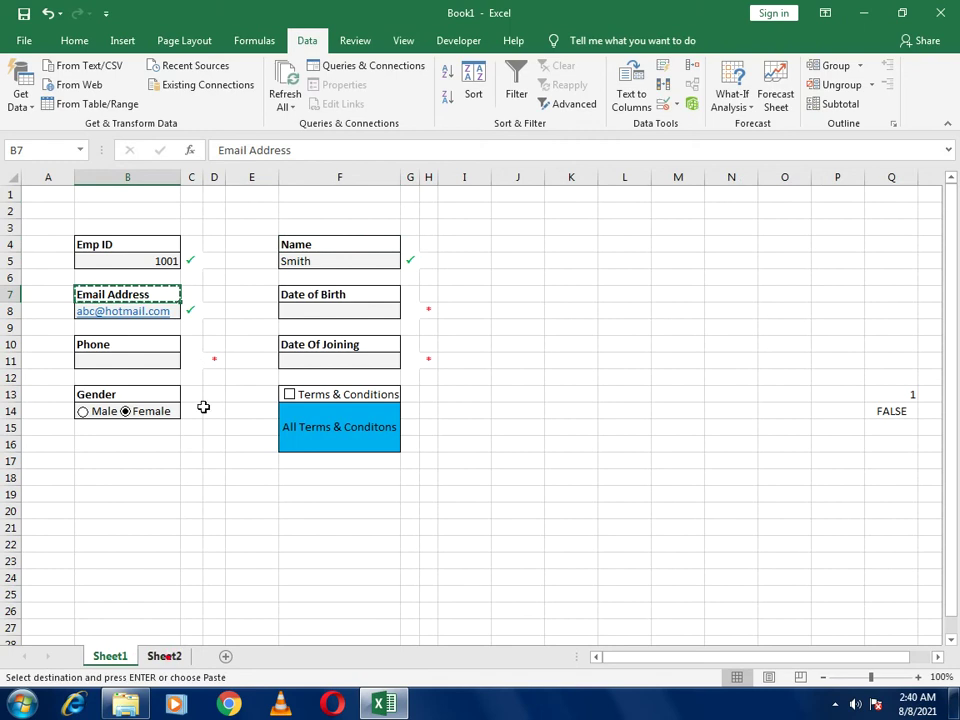
{"action": "left_click", "coordinate": [160, 656]}
{"action": "left_click", "coordinate": [177, 195]}
{"action": "key", "text": "ctrl+v"}
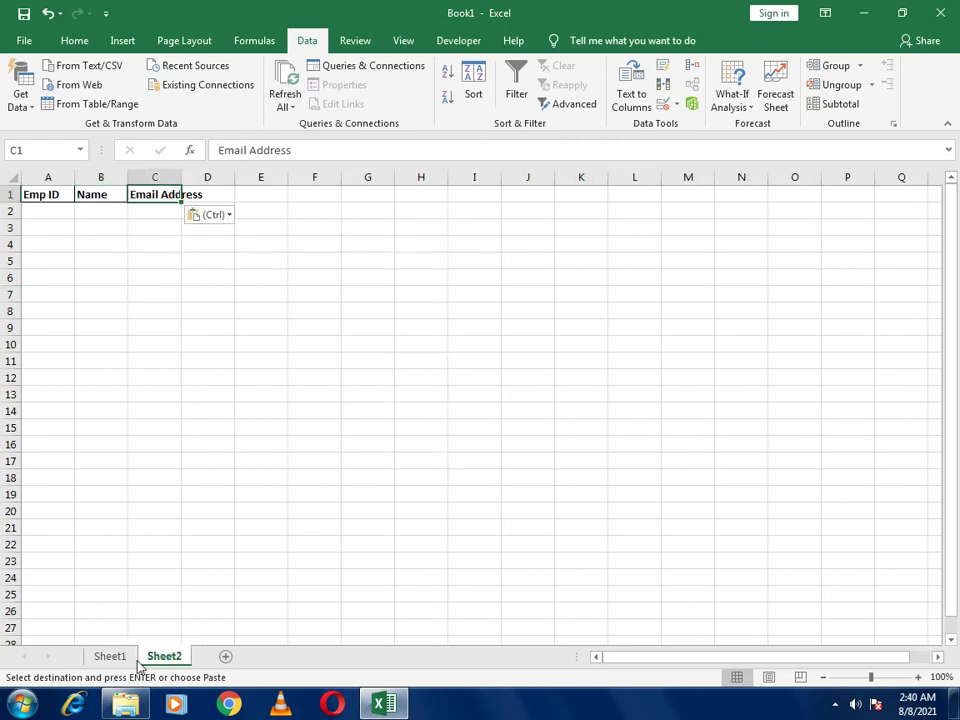
{"action": "left_click", "coordinate": [110, 656]}
{"action": "left_click", "coordinate": [327, 298]}
{"action": "key", "text": "ctrl+c"}
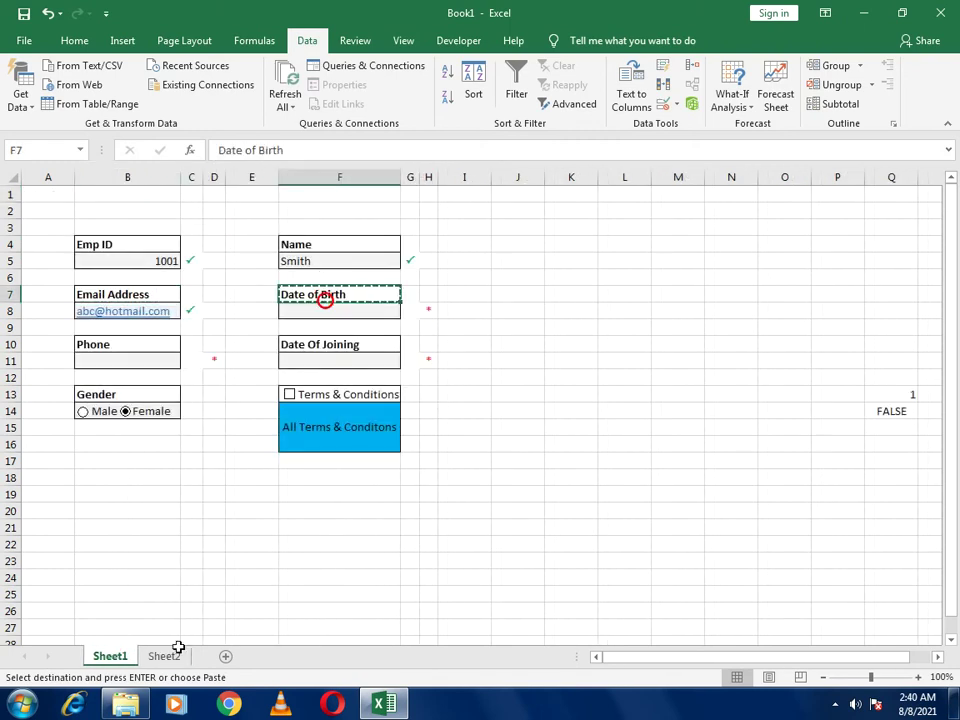
{"action": "left_click", "coordinate": [163, 656]}
{"action": "left_click", "coordinate": [213, 195]}
{"action": "key", "text": "ctrl+v"}
Copy the Phone and Date Of Joining headings into Sheet2 cells E1 and F1
{"action": "left_click", "coordinate": [112, 656]}
{"action": "left_click", "coordinate": [137, 343]}
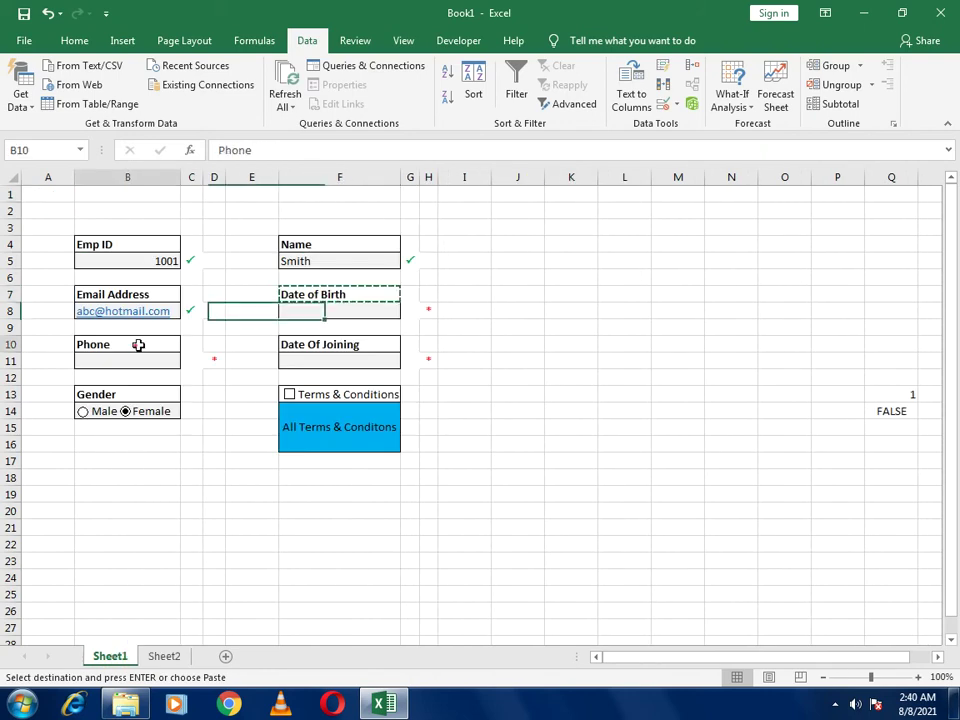
{"action": "key", "text": "ctrl+c"}
{"action": "left_click", "coordinate": [152, 656]}
{"action": "left_click", "coordinate": [255, 196]}
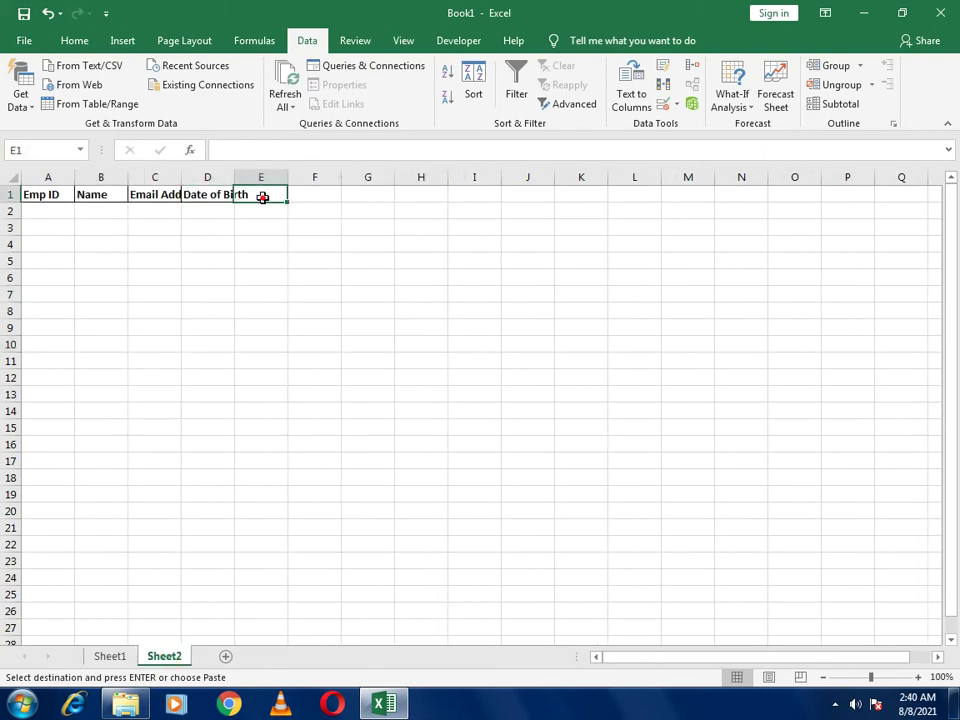
{"action": "key", "text": "ctrl+v"}
{"action": "left_click", "coordinate": [112, 656]}
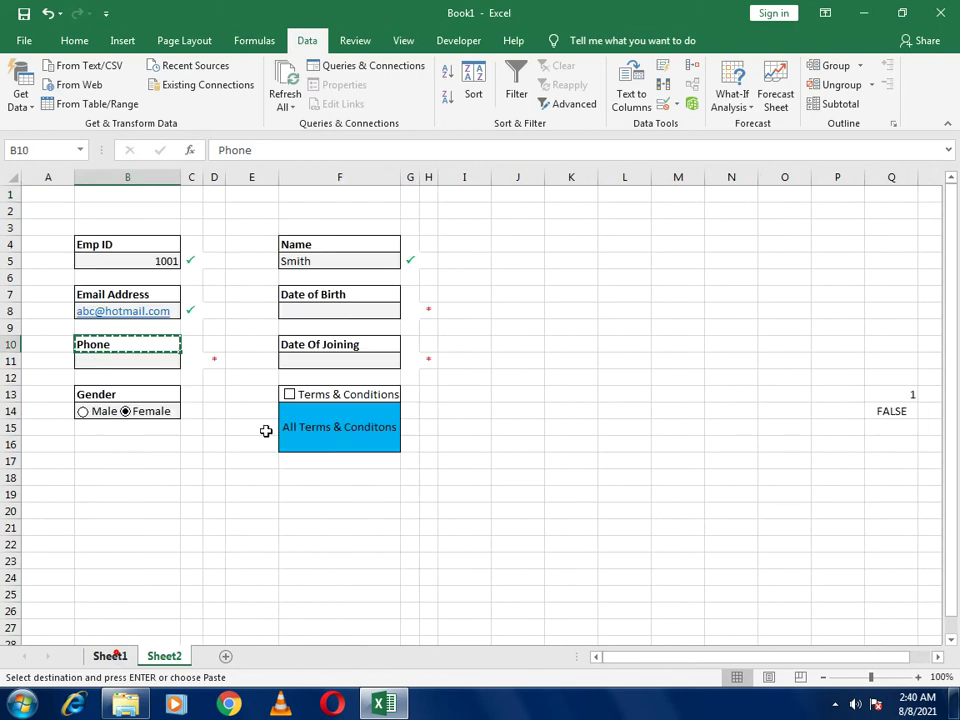
{"action": "left_click", "coordinate": [319, 341]}
{"action": "key", "text": "ctrl+c"}
{"action": "left_click", "coordinate": [177, 658]}
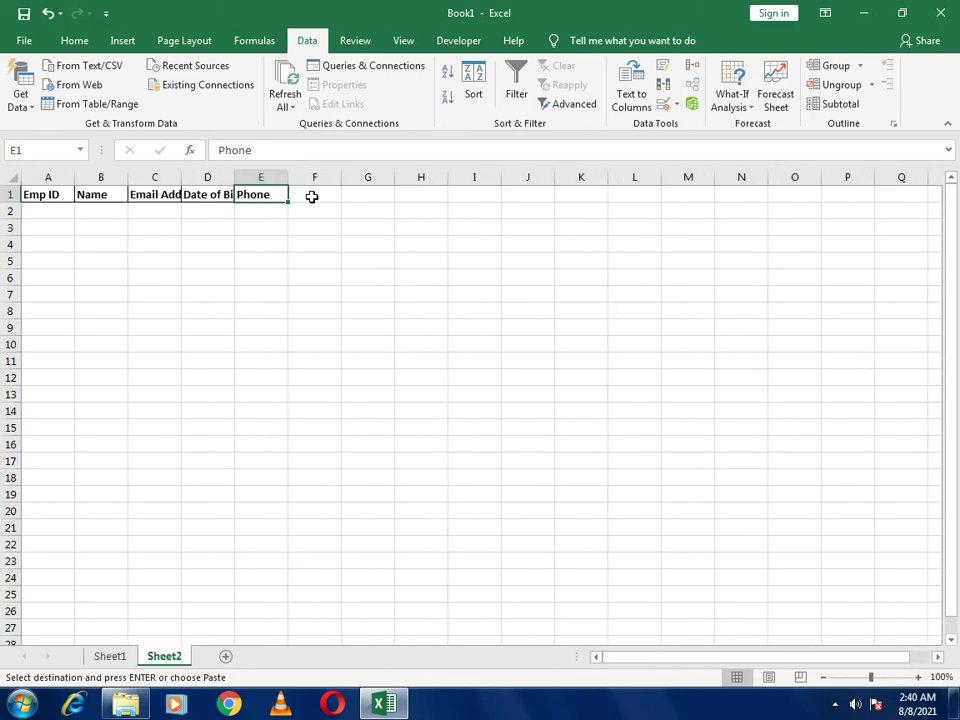
{"action": "left_click", "coordinate": [311, 196]}
{"action": "key", "text": "ctrl+v"}
Copy the Gender heading from Sheet1 B13 into Sheet2 cell G1
{"action": "left_click", "coordinate": [110, 658]}
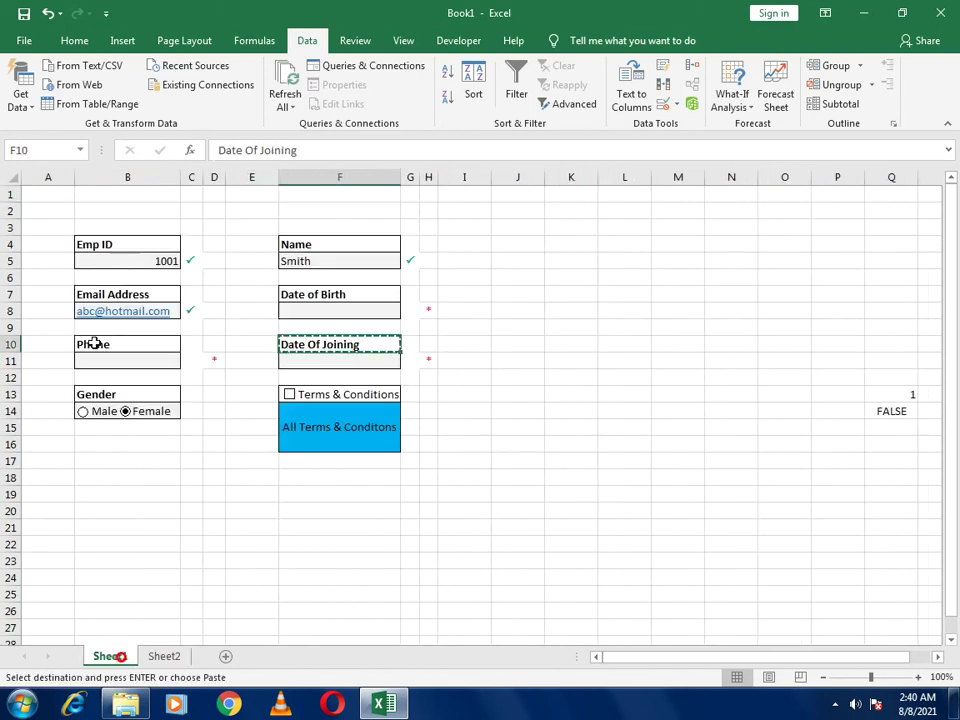
{"action": "left_click", "coordinate": [104, 394]}
{"action": "key", "text": "ctrl+c"}
{"action": "left_click", "coordinate": [165, 658]}
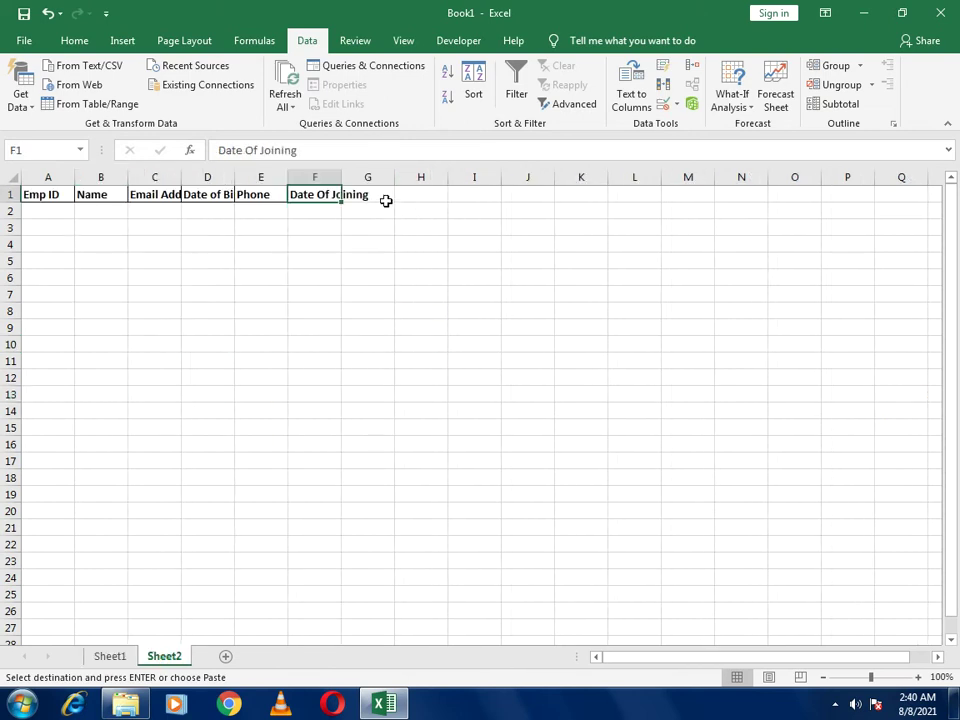
{"action": "left_click", "coordinate": [384, 196]}
{"action": "key", "text": "ctrl+v"}
Autofit Sheet2 columns C, D and F to fit Email Address, Date of Birth and Date Of Joining
{"action": "left_click", "coordinate": [181, 178]}
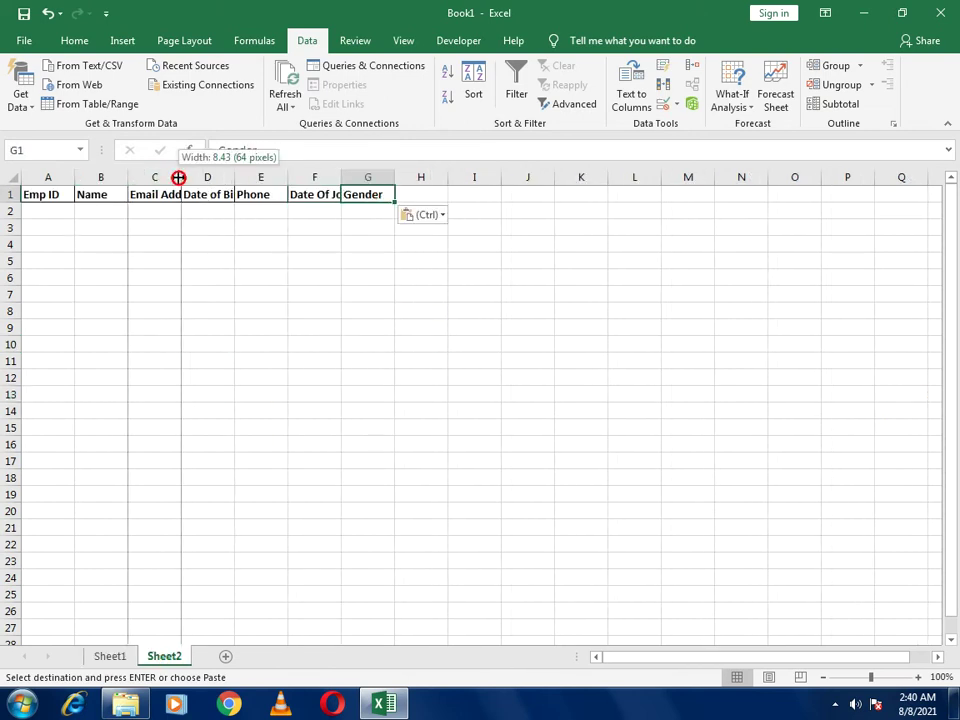
{"action": "double_click", "coordinate": [234, 184]}
{"action": "double_click", "coordinate": [181, 178]}
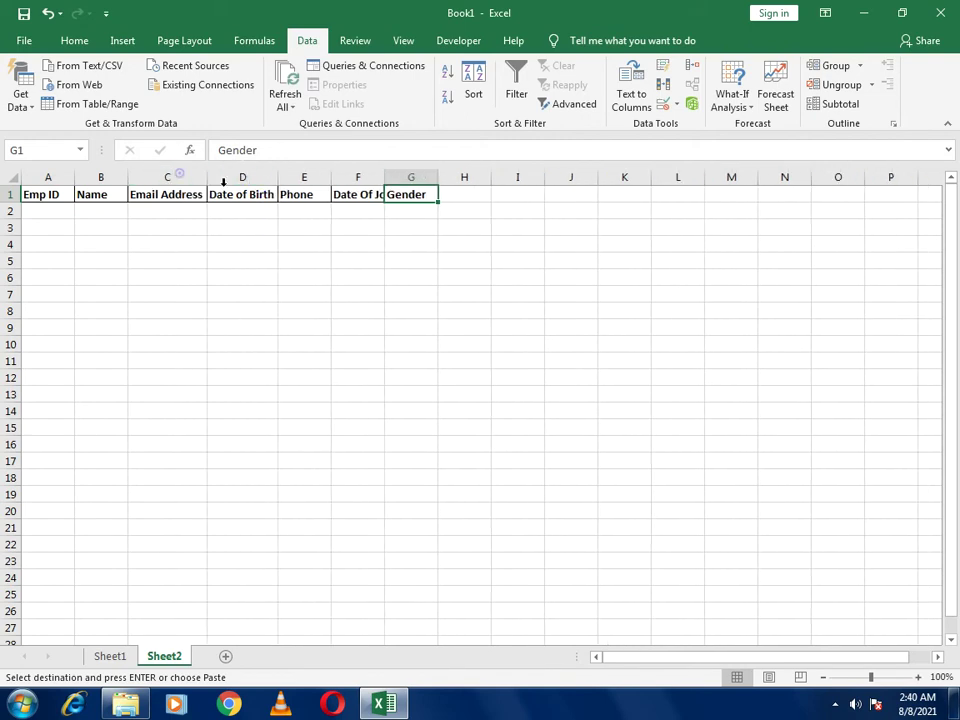
{"action": "double_click", "coordinate": [384, 178]}
{"action": "left_click", "coordinate": [54, 208]}
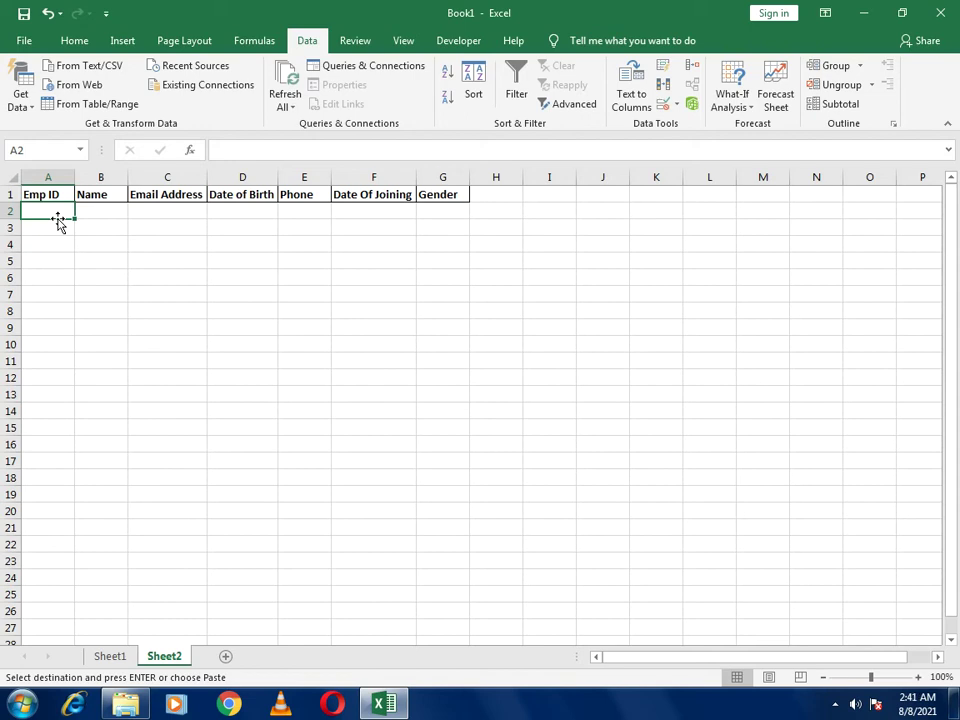
Link Sheet2 A2 and B2 to Sheet1 B5 and F5, showing 1001 and Smith
{"action": "key", "text": "Escape"}
{"action": "type", "text": "="}
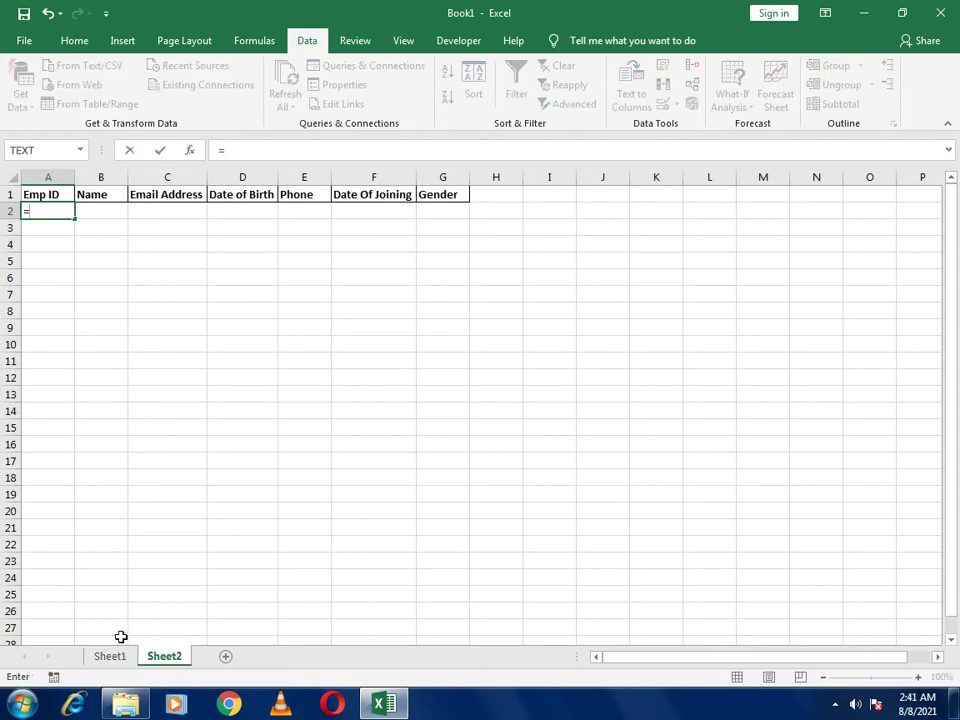
{"action": "left_click", "coordinate": [122, 655]}
{"action": "left_click", "coordinate": [114, 263]}
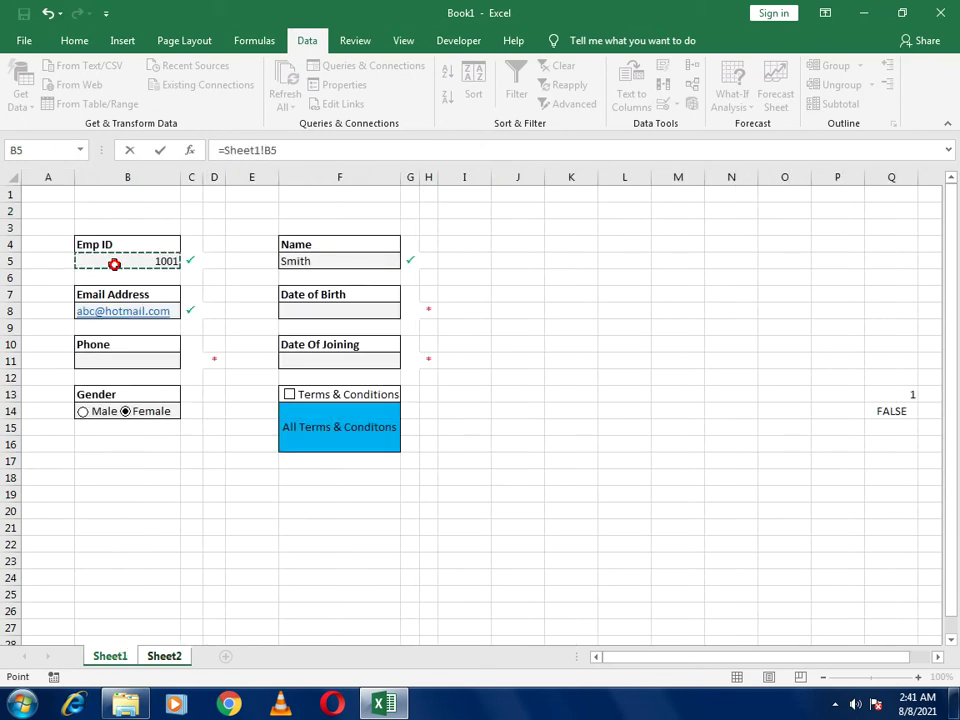
{"action": "key", "text": "Return"}
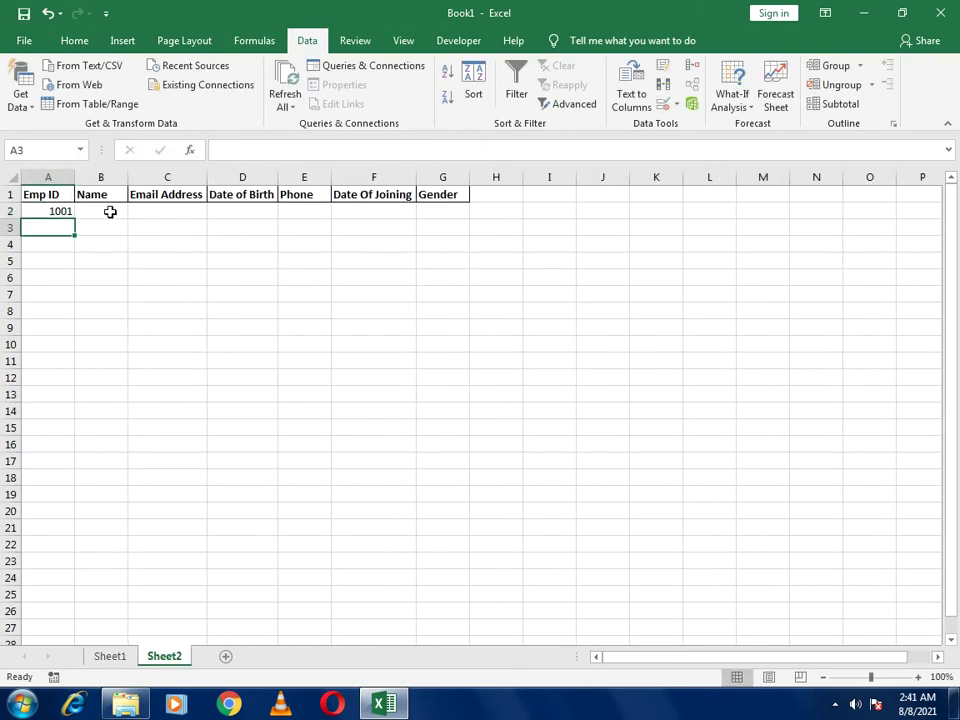
{"action": "left_click", "coordinate": [110, 211]}
{"action": "type", "text": "="}
{"action": "left_click", "coordinate": [110, 655]}
{"action": "left_click", "coordinate": [300, 263]}
{"action": "key", "text": "Return"}
Link C2 and D2 to the email in Sheet1 B8 and the Date of Birth in F7
{"action": "left_click", "coordinate": [192, 212]}
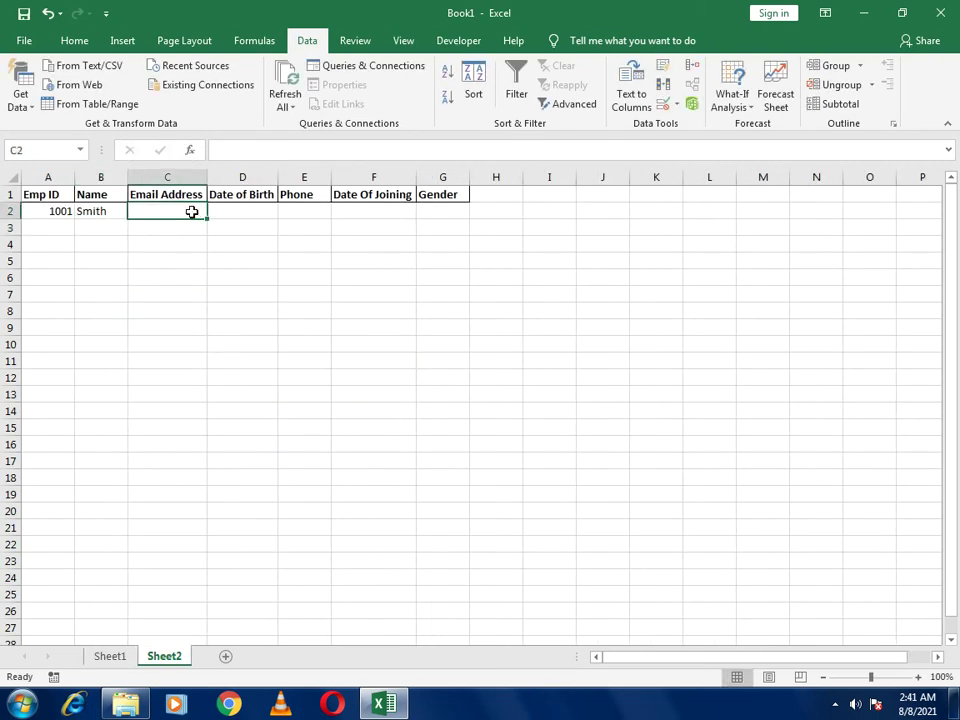
{"action": "type", "text": "="}
{"action": "left_click", "coordinate": [115, 657]}
{"action": "left_click", "coordinate": [134, 311]}
{"action": "key", "text": "Return"}
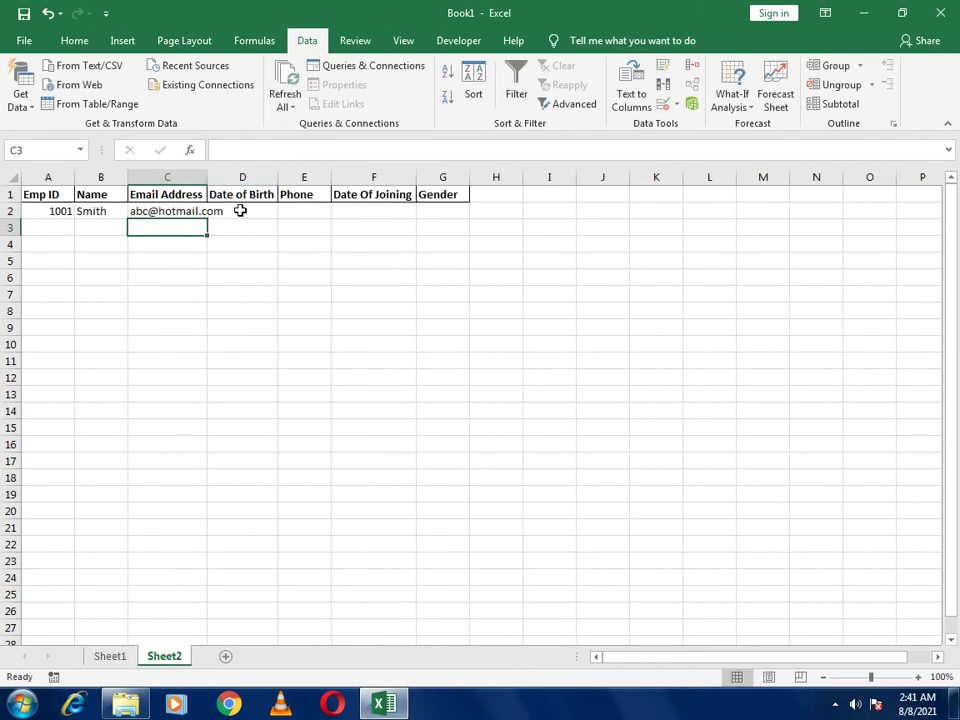
{"action": "left_click", "coordinate": [240, 211]}
{"action": "type", "text": "="}
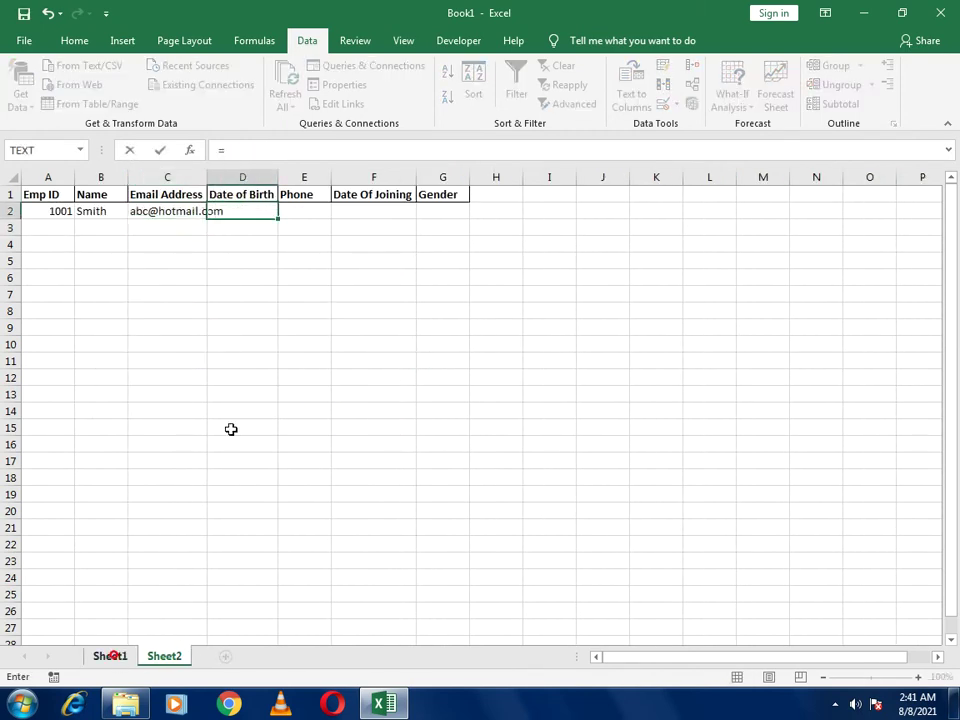
{"action": "left_click", "coordinate": [111, 656]}
{"action": "left_click", "coordinate": [304, 296]}
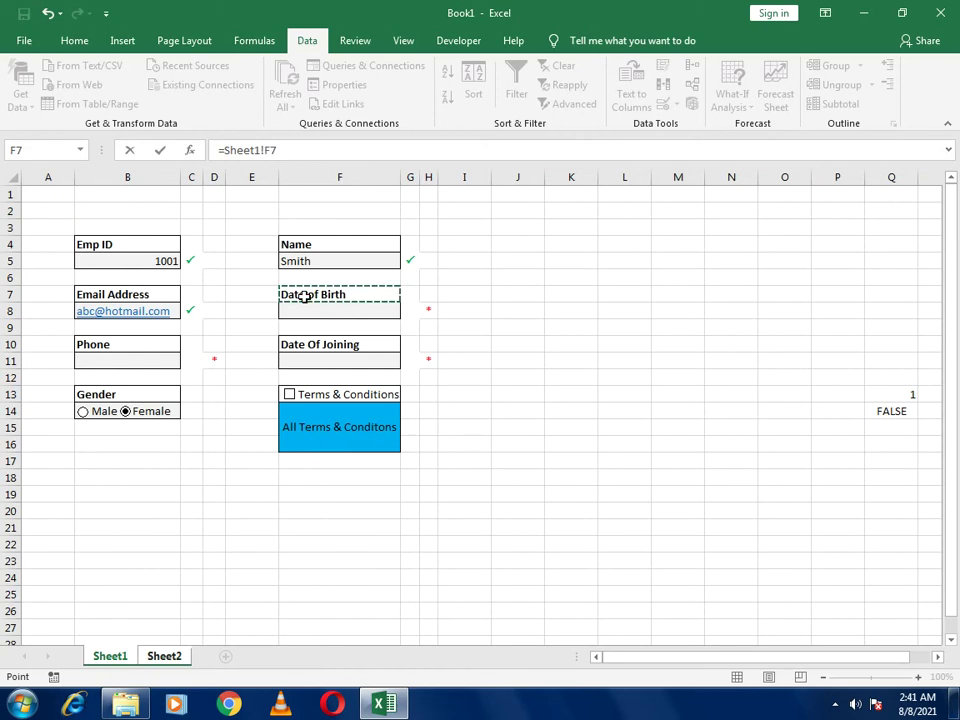
{"action": "key", "text": "Return"}
Link E2 and F2 to Sheet1 B10 (Phone) and F10 (Date Of Joining), then autofit column C
{"action": "left_click", "coordinate": [291, 214]}
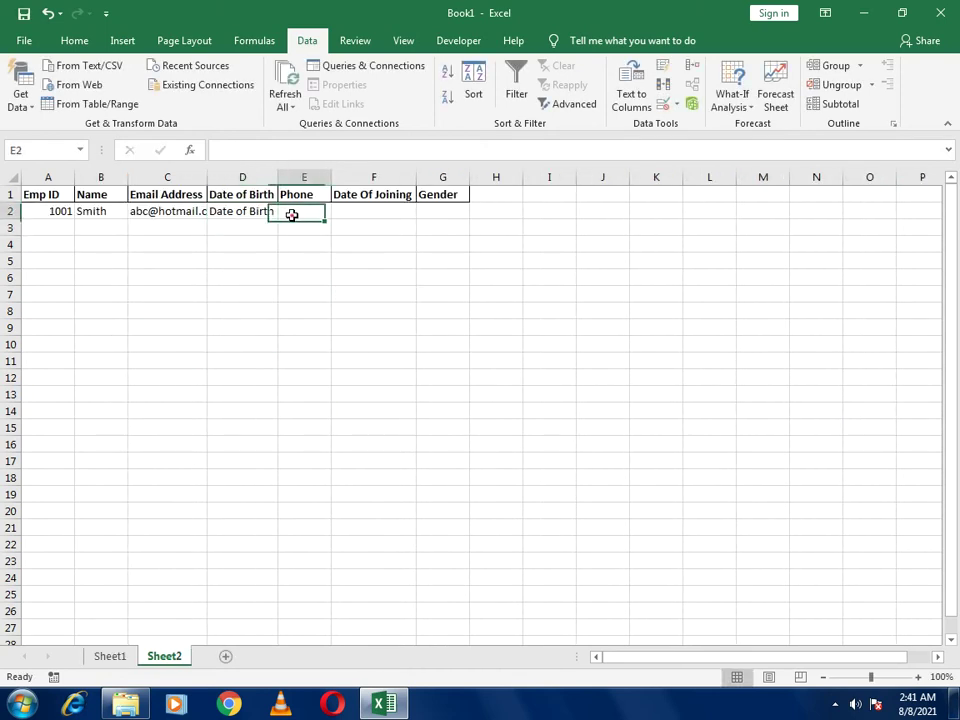
{"action": "type", "text": "="}
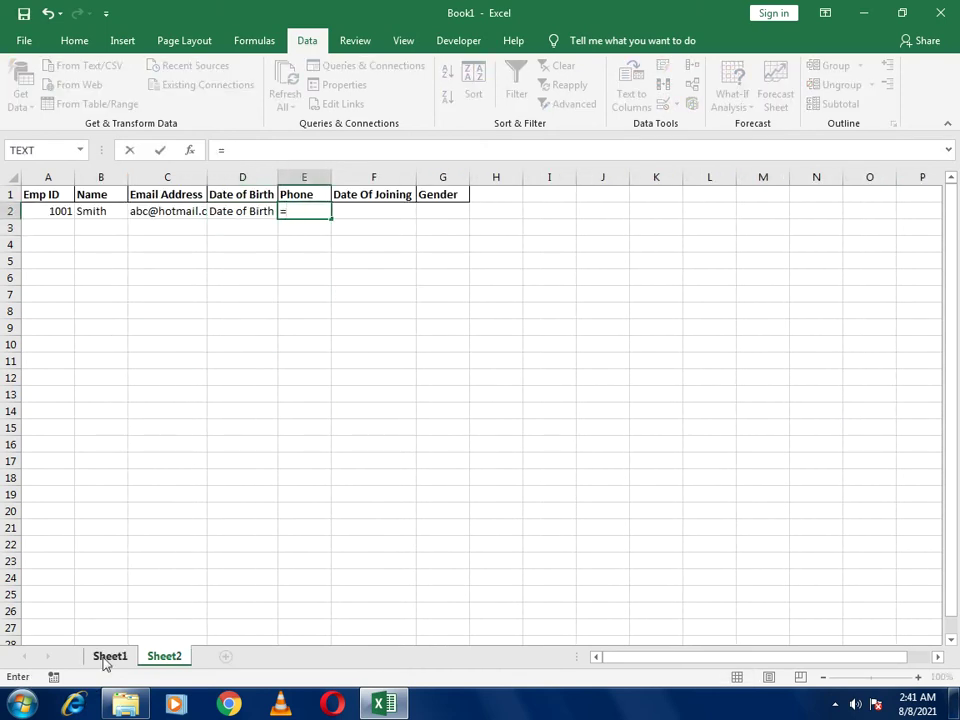
{"action": "left_click", "coordinate": [107, 656]}
{"action": "left_click", "coordinate": [146, 342]}
{"action": "key", "text": "Return"}
{"action": "left_click", "coordinate": [364, 211]}
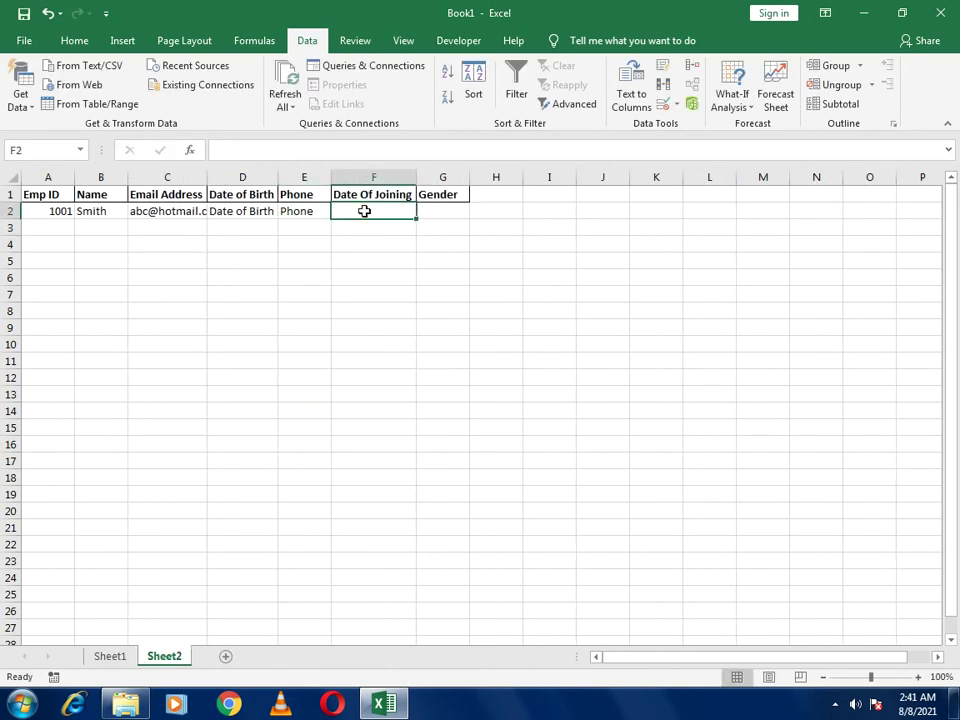
{"action": "type", "text": "="}
{"action": "left_click", "coordinate": [105, 656]}
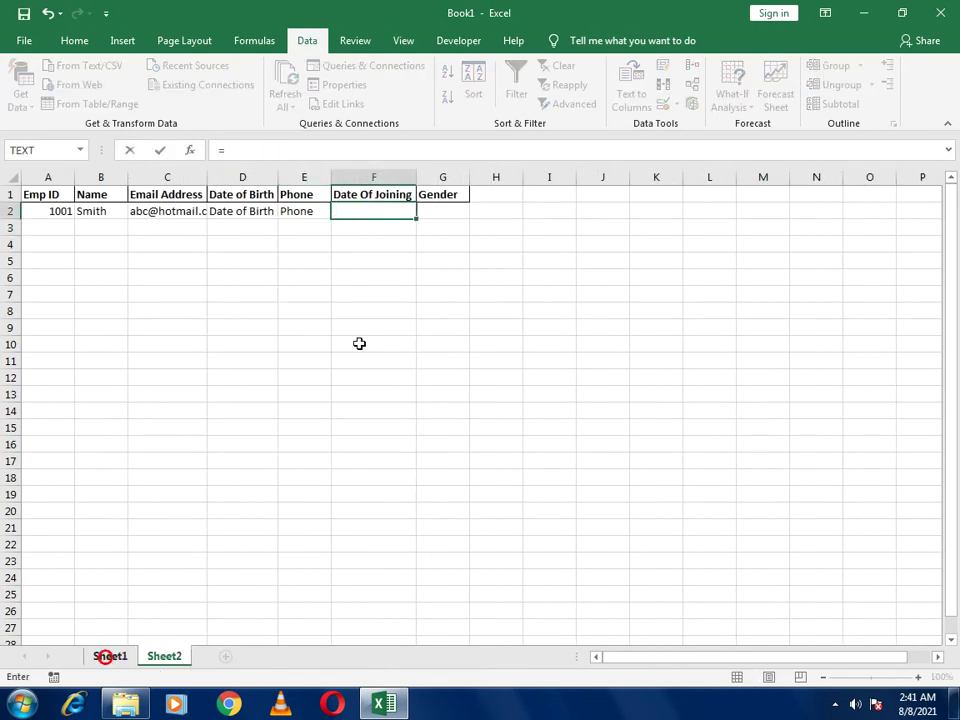
{"action": "left_click", "coordinate": [369, 337]}
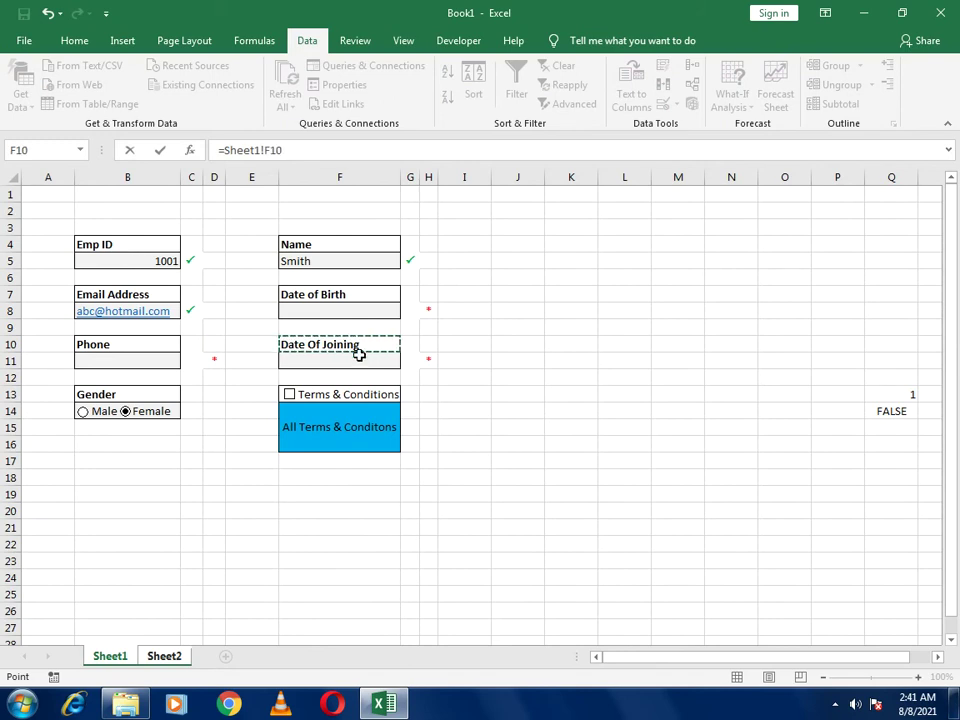
{"action": "key", "text": "Return"}
{"action": "left_click_drag", "start_coordinate": [203, 178], "coordinate": [203, 178]}
{"action": "double_click", "coordinate": [203, 178]}
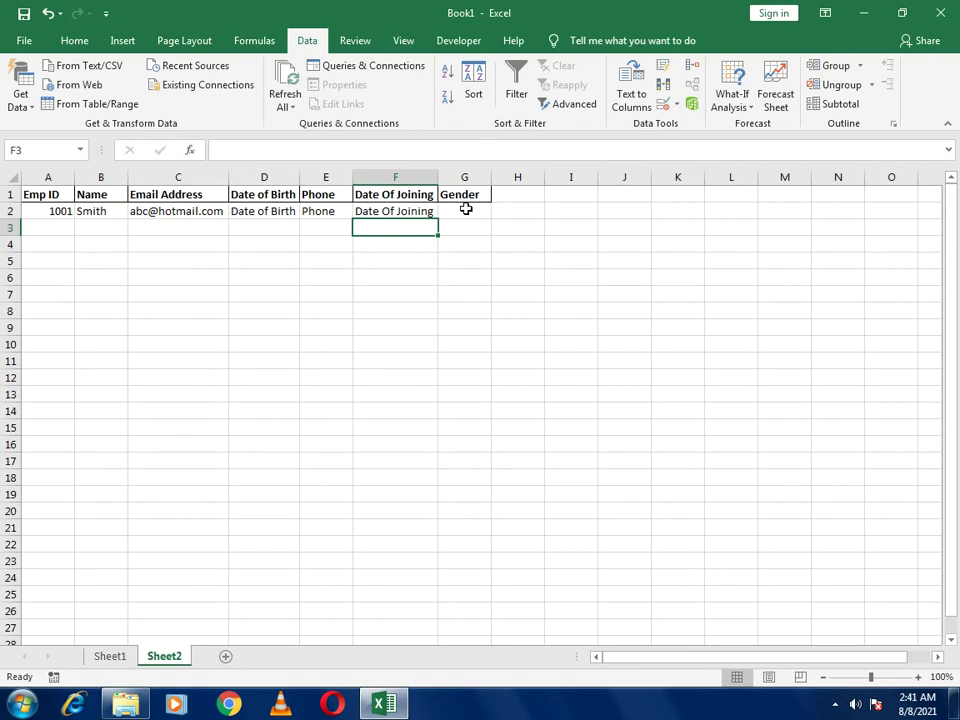
Enter =IF(Sheet1!Q13=1,"Female","Male") in Sheet2 cell G2
{"action": "left_click", "coordinate": [92, 664]}
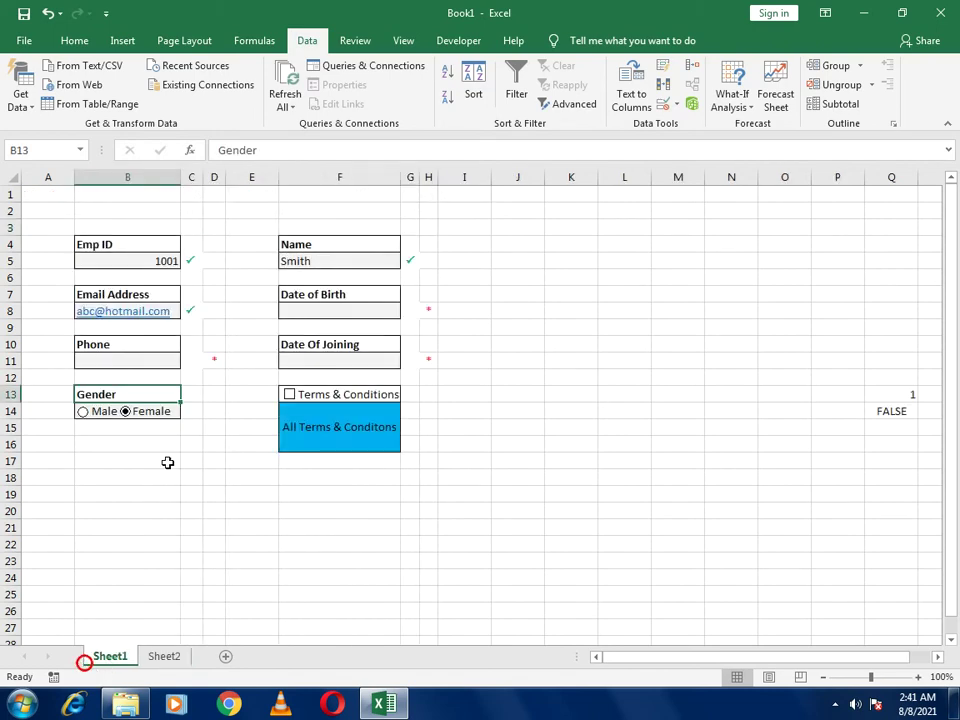
{"action": "left_click", "coordinate": [160, 657]}
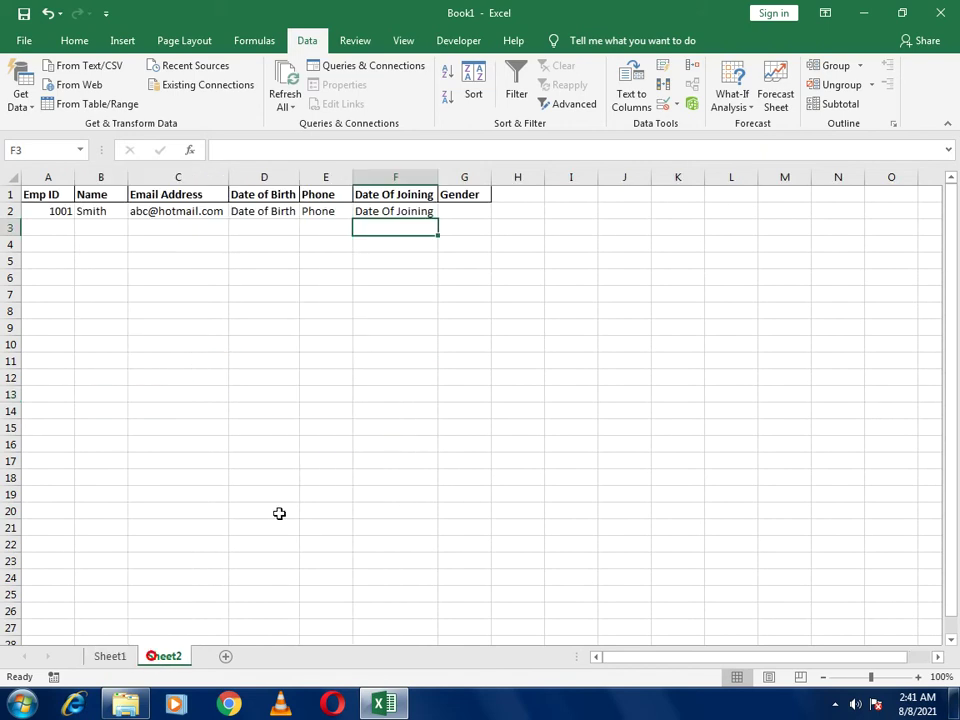
{"action": "left_click", "coordinate": [446, 212]}
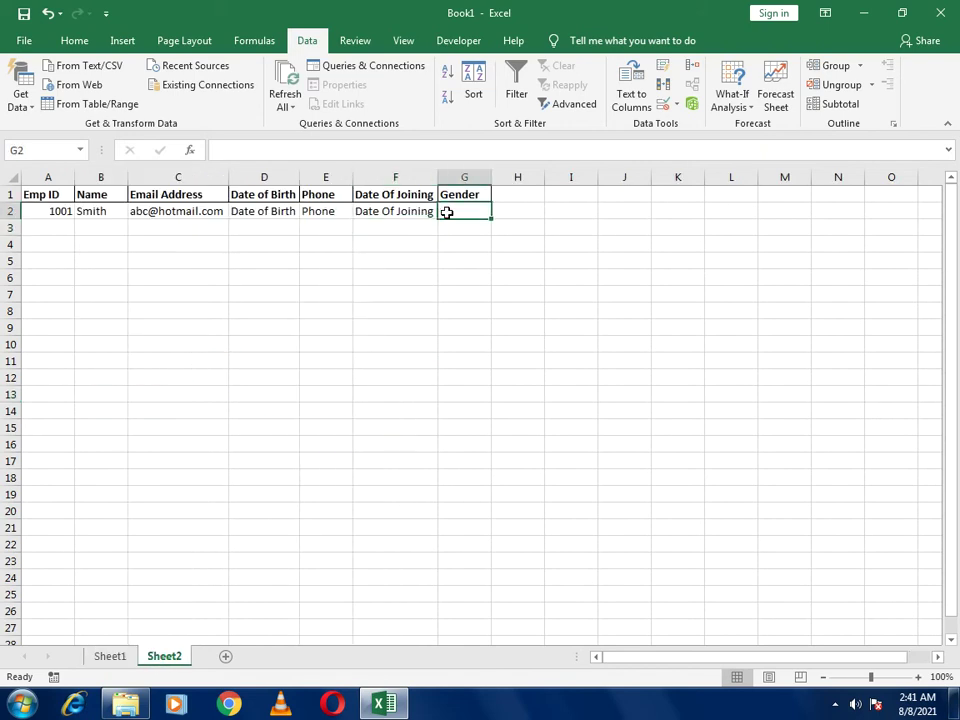
{"action": "type", "text": "="}
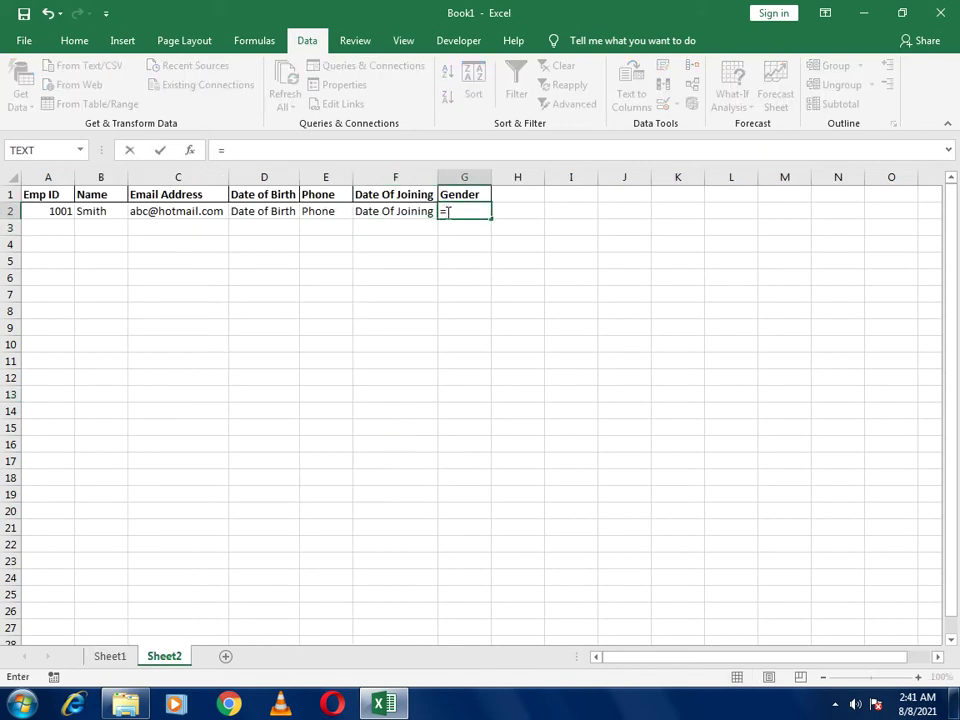
{"action": "type", "text": "if("}
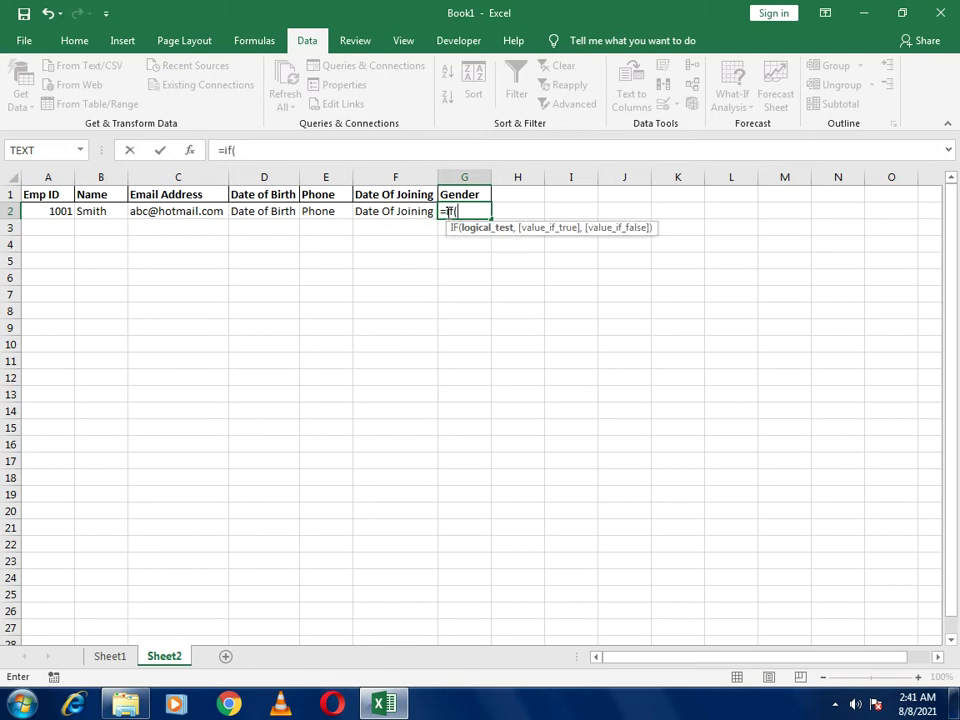
{"action": "left_click", "coordinate": [111, 655]}
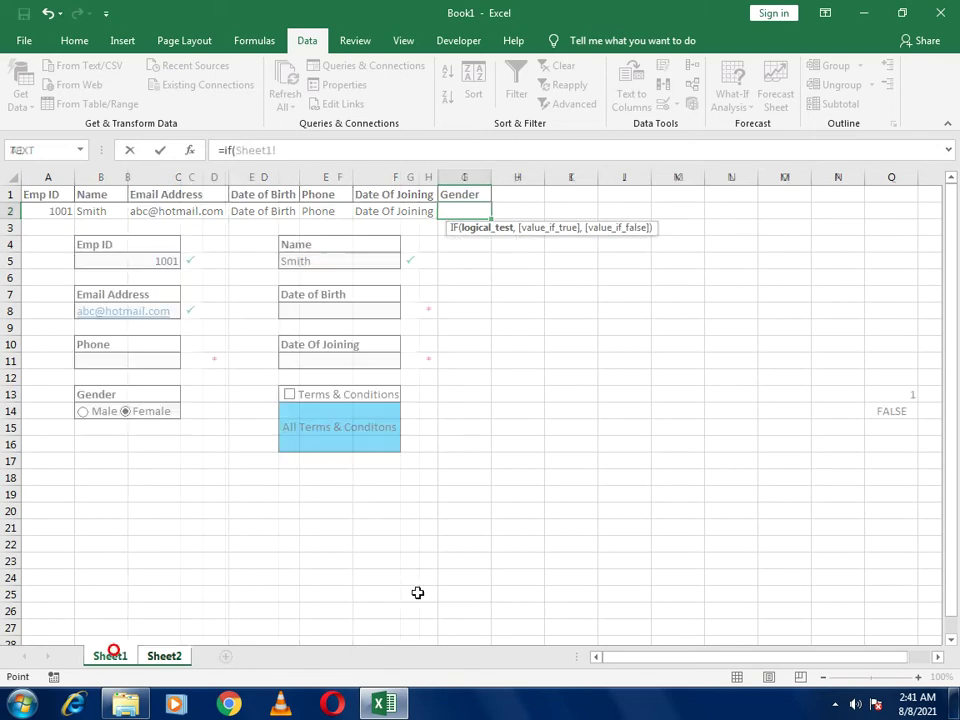
{"action": "left_click", "coordinate": [887, 394]}
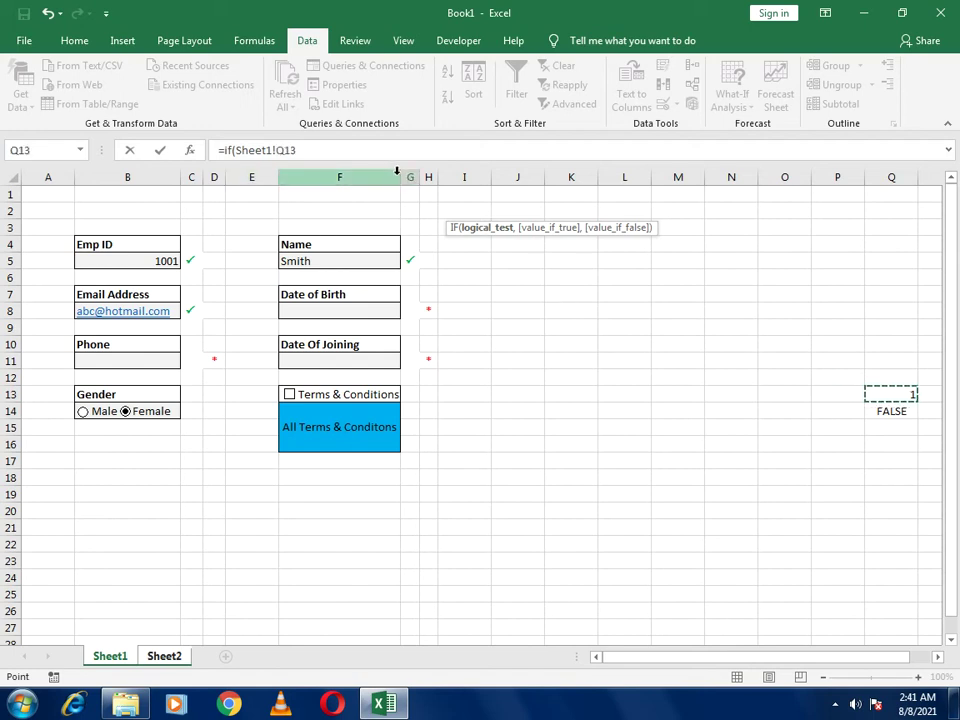
{"action": "type", "text": "="}
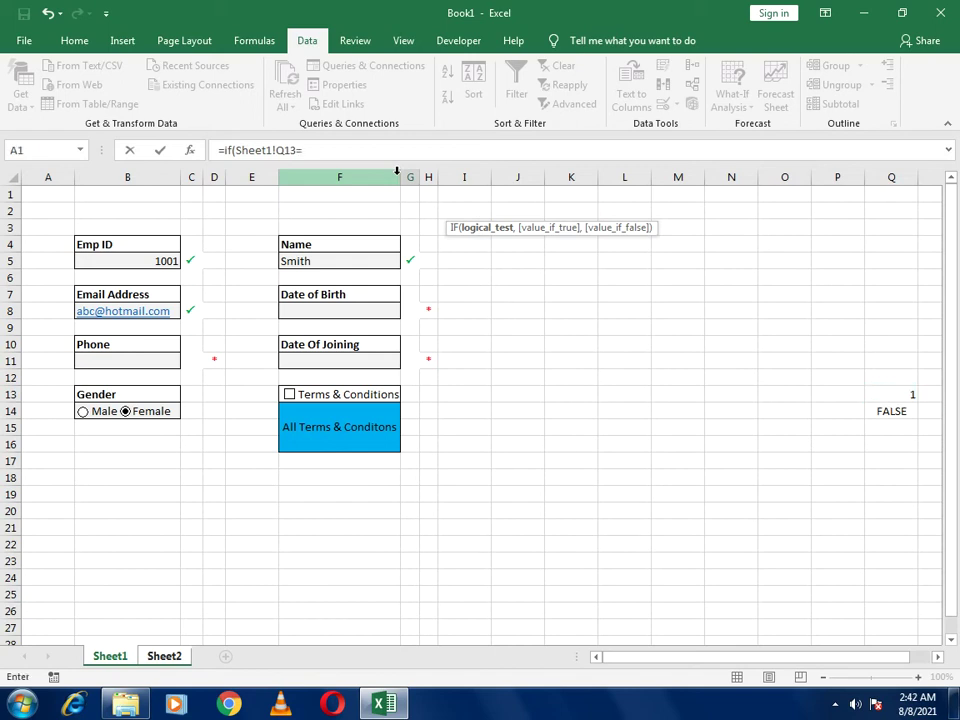
{"action": "type", "text": "2,\"Female"}
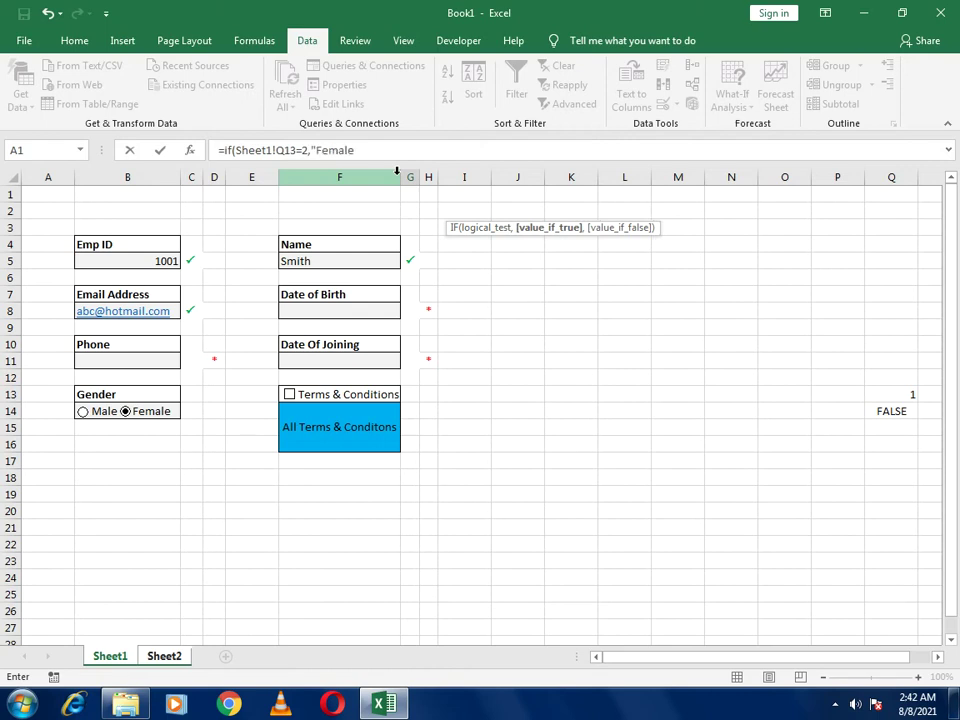
{"action": "type", "text": "\",\"Male\""}
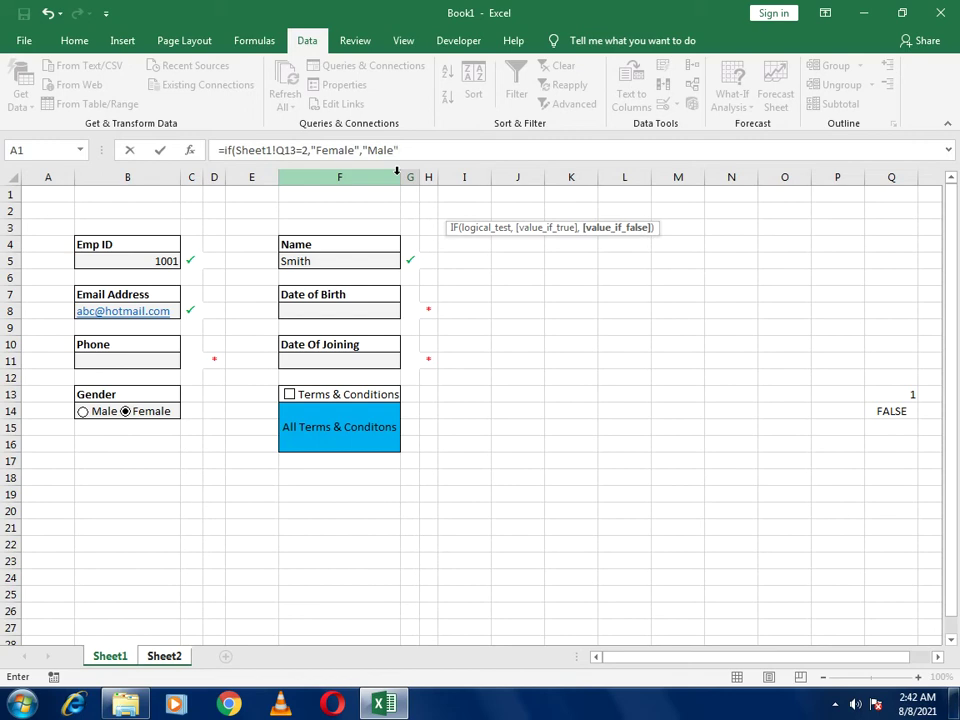
{"action": "type", "text": ")"}
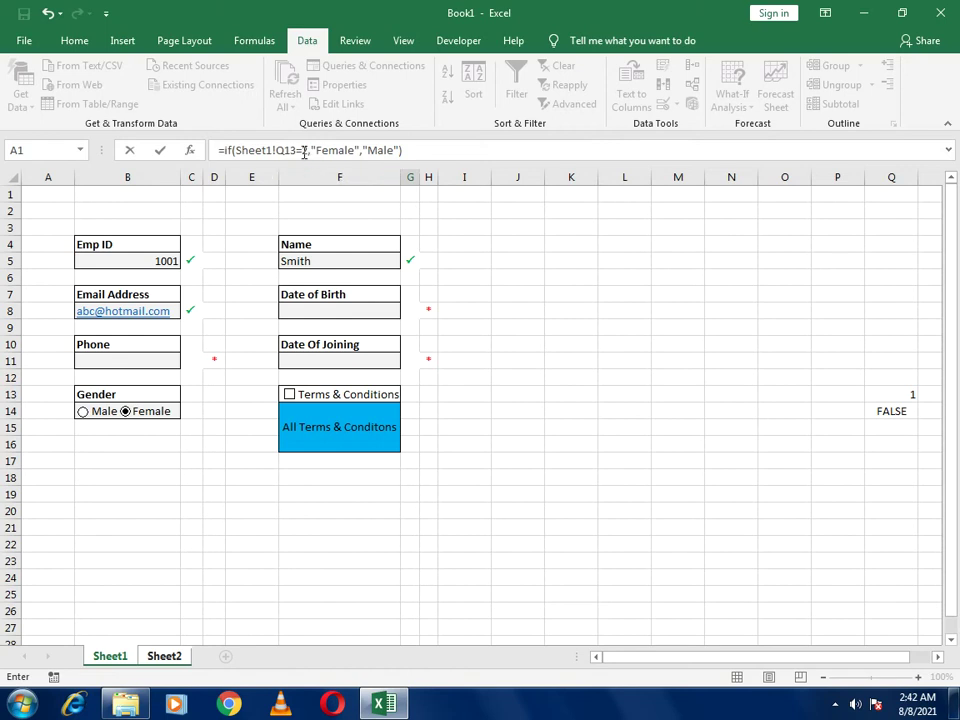
{"action": "left_click", "coordinate": [302, 150]}
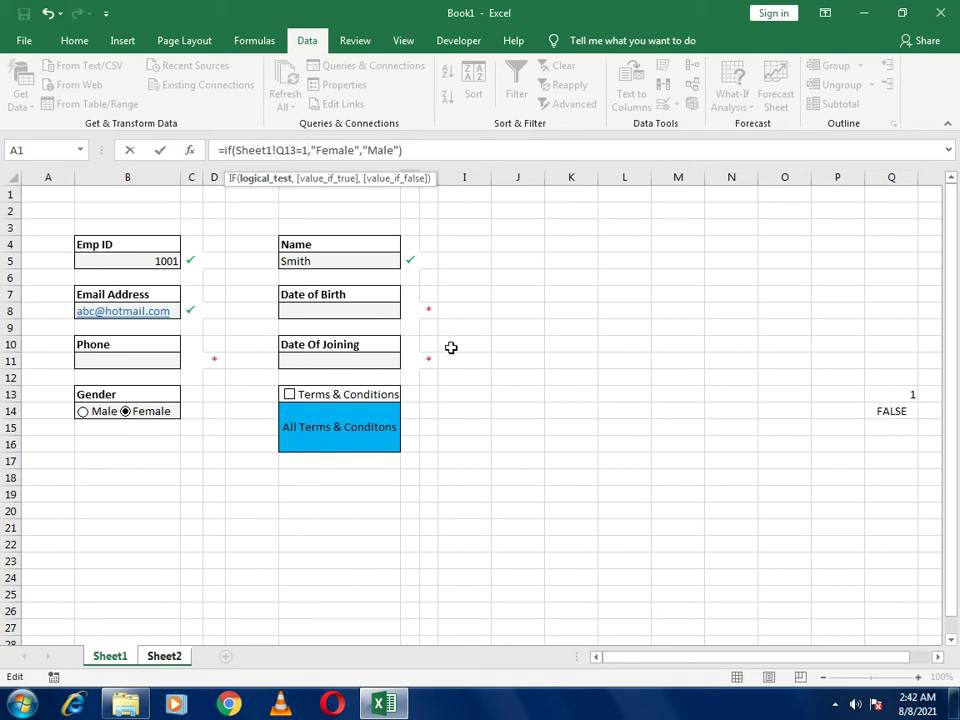
{"action": "key", "text": "Return"}
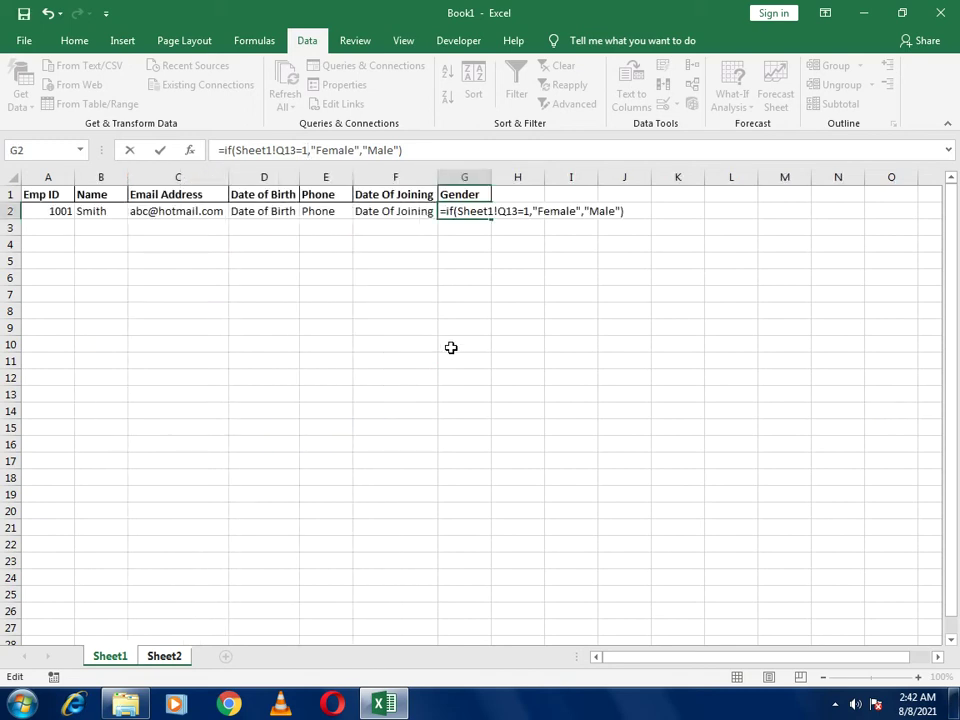
Select Male on the Sheet1 form and confirm Sheet2 G2 now reads Male
{"action": "left_click", "coordinate": [472, 211]}
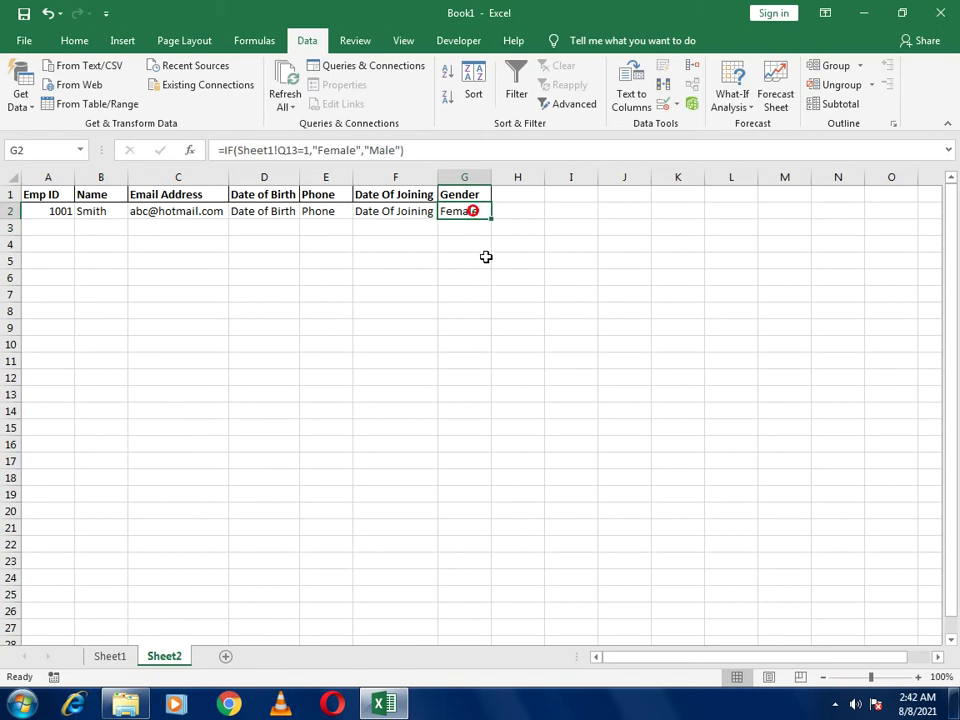
{"action": "left_click", "coordinate": [118, 657]}
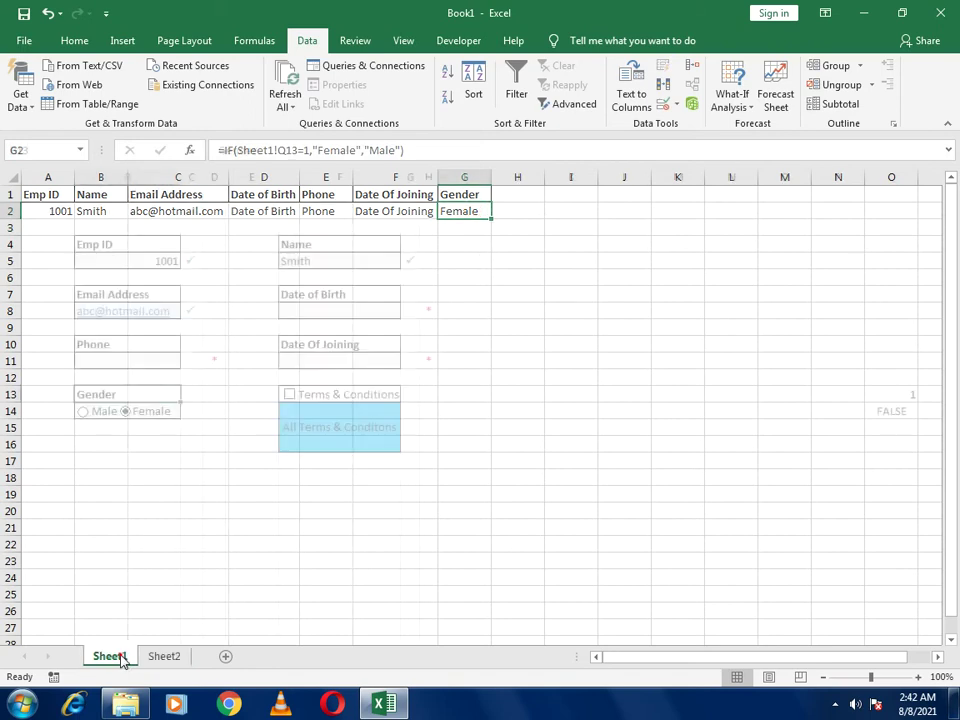
{"action": "left_click", "coordinate": [100, 413]}
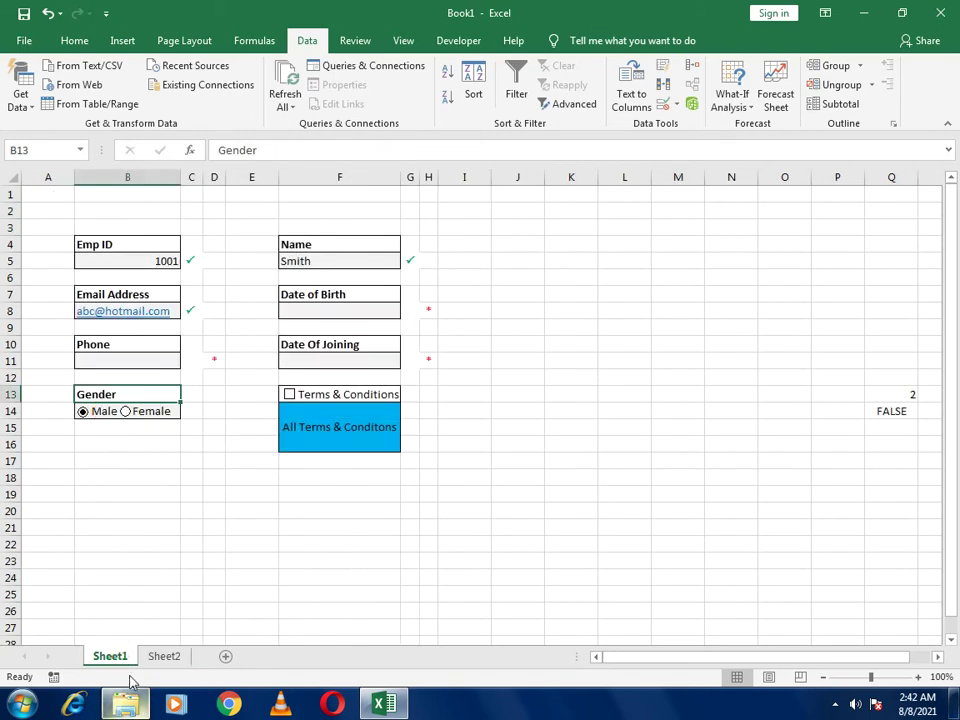
{"action": "left_click", "coordinate": [158, 657]}
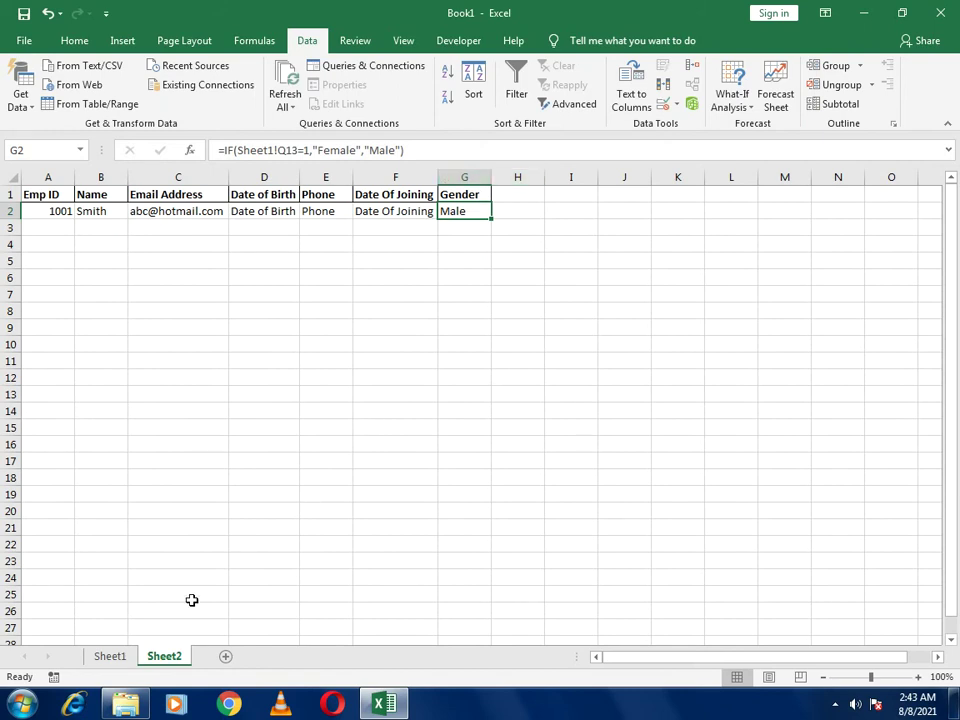
{"action": "left_click", "coordinate": [110, 657]}
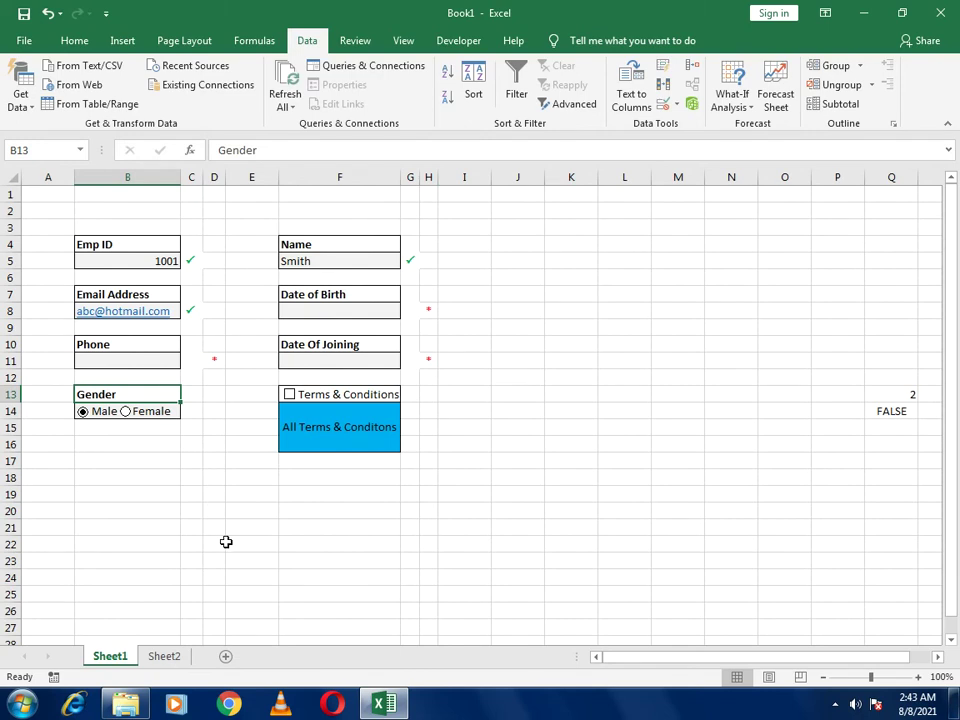
{"action": "left_click", "coordinate": [162, 656]}
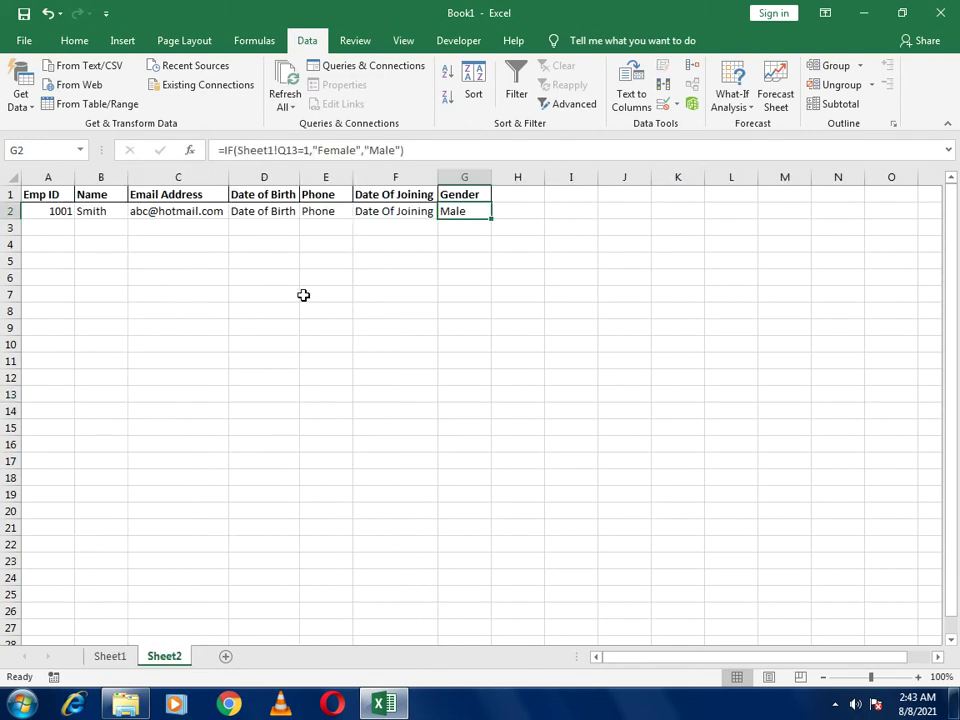
Try a test =COUNT(A2:G2) formula in Sheet2 cell D6
{"action": "left_click", "coordinate": [264, 278]}
{"action": "type", "text": "="}
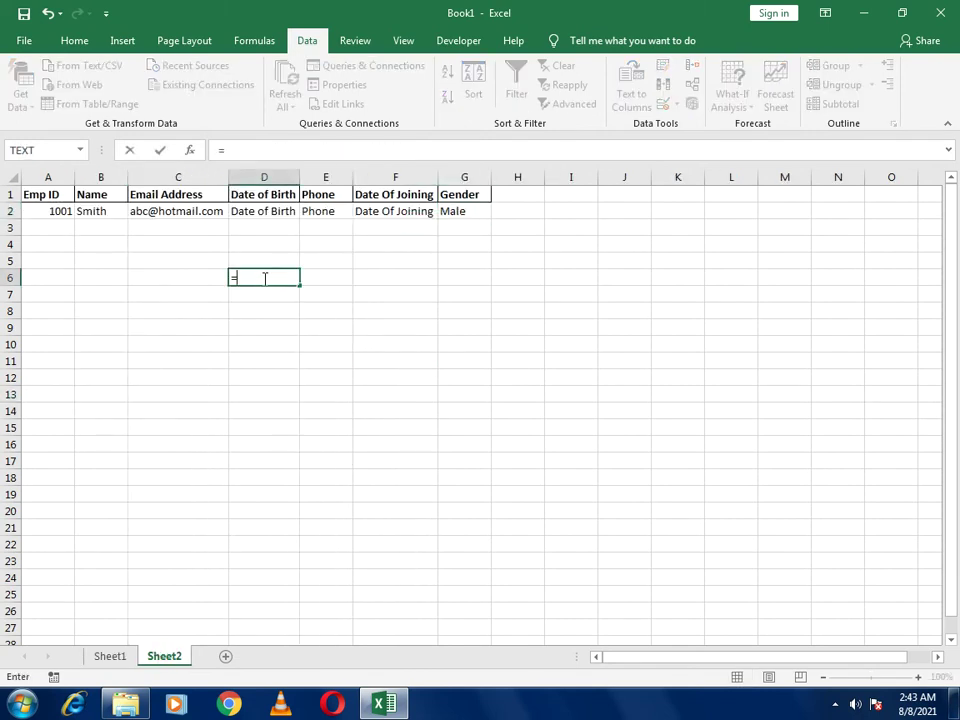
{"action": "type", "text": "count"}
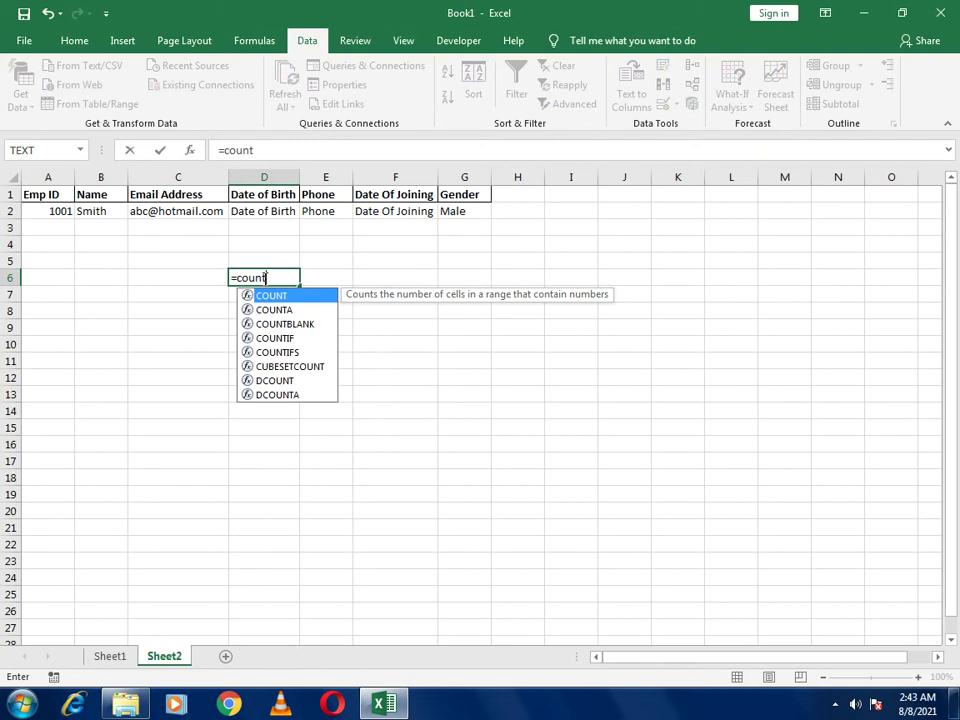
{"action": "type", "text": "("}
{"action": "left_click_drag", "start_coordinate": [58, 210], "coordinate": [471, 210]}
{"action": "key", "text": "Return"}
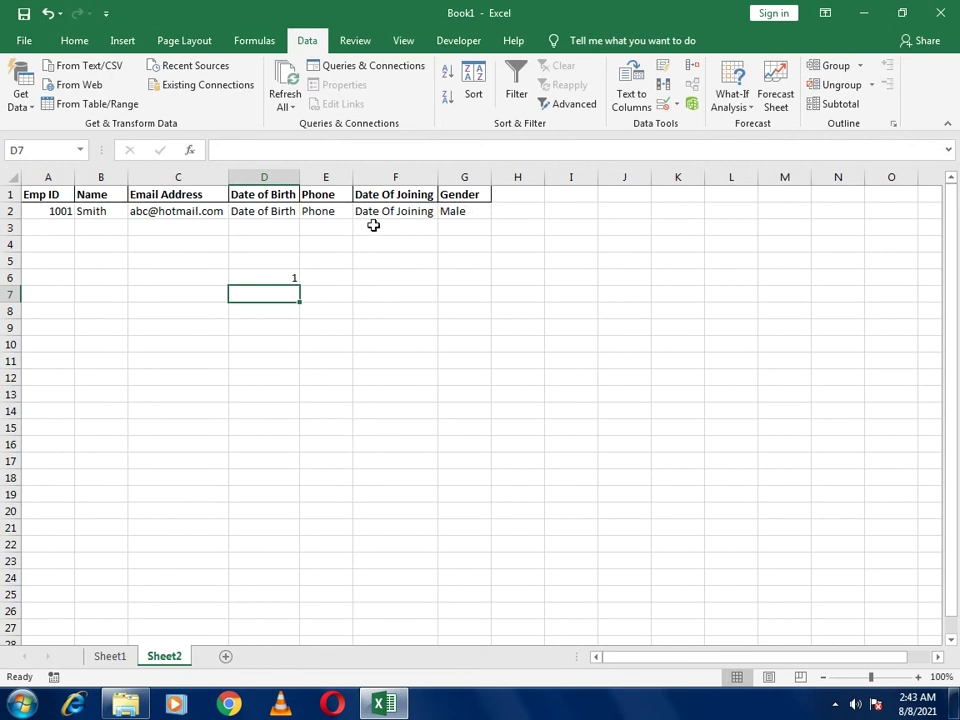
{"action": "left_click", "coordinate": [247, 279]}
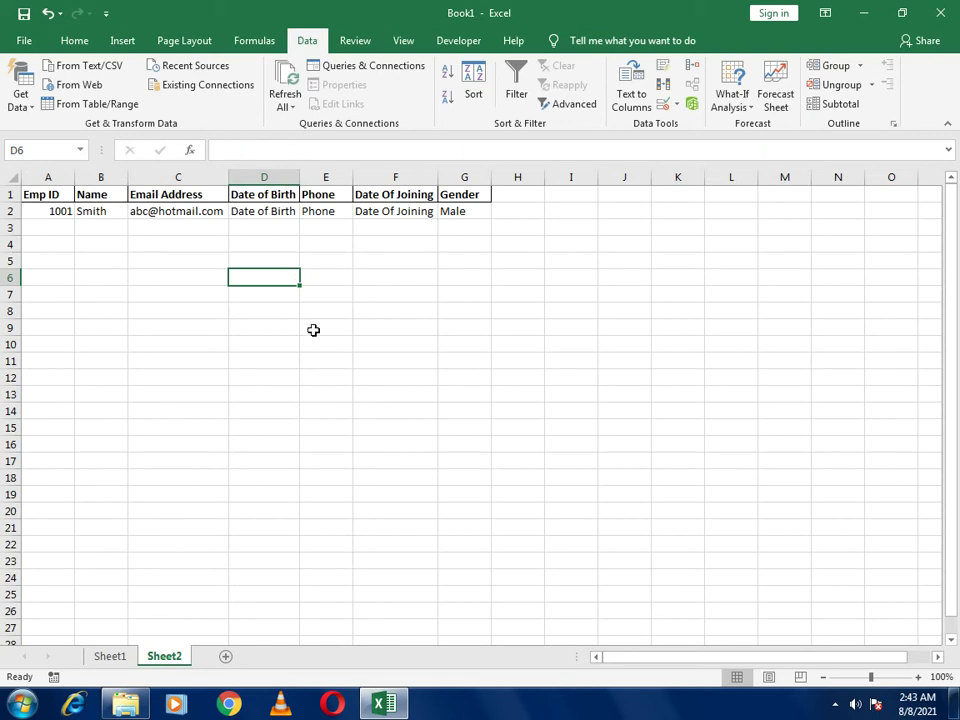
Clear the Emp ID (B5), Name (F5) and Email (B8) entries on the Sheet1 form
{"action": "left_click", "coordinate": [119, 657]}
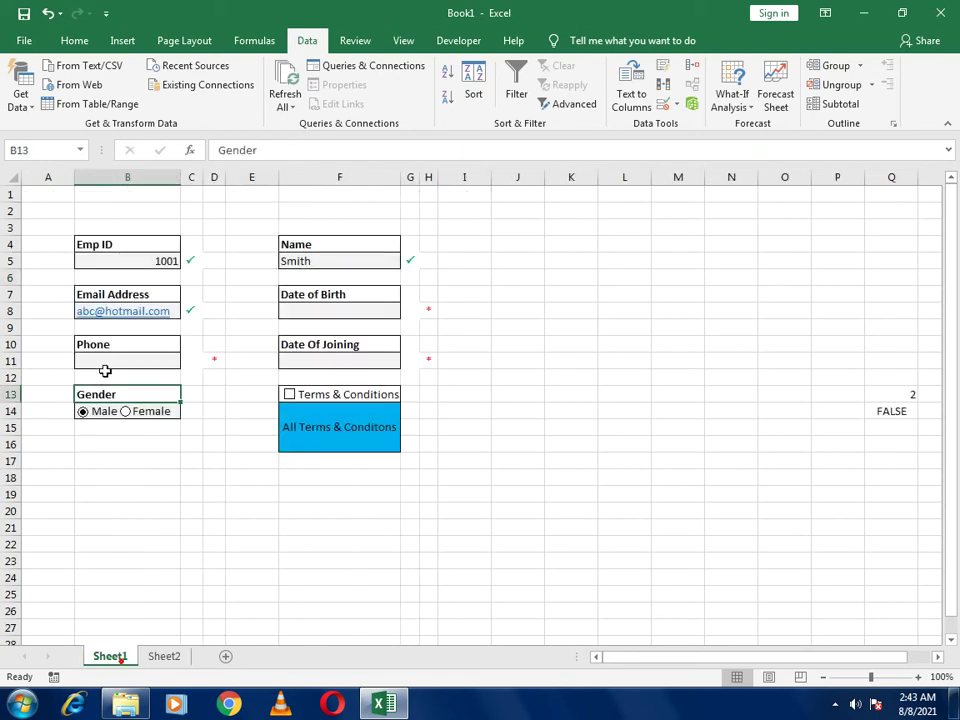
{"action": "left_click", "coordinate": [120, 261]}
{"action": "key", "text": "Delete"}
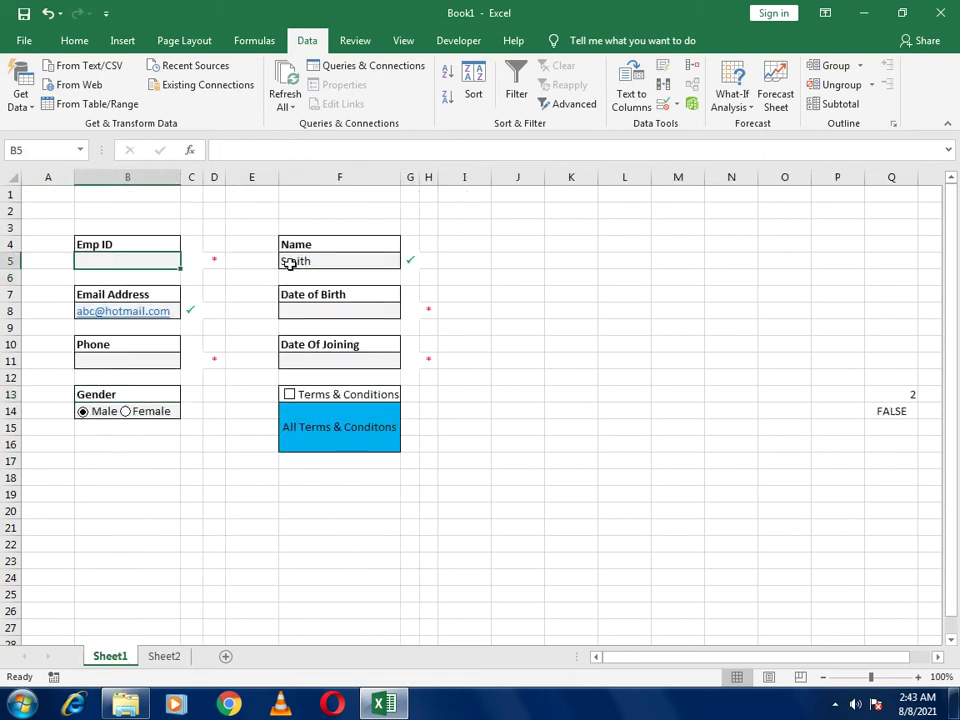
{"action": "left_click", "coordinate": [302, 261]}
{"action": "key", "text": "Delete"}
{"action": "left_click", "coordinate": [172, 311]}
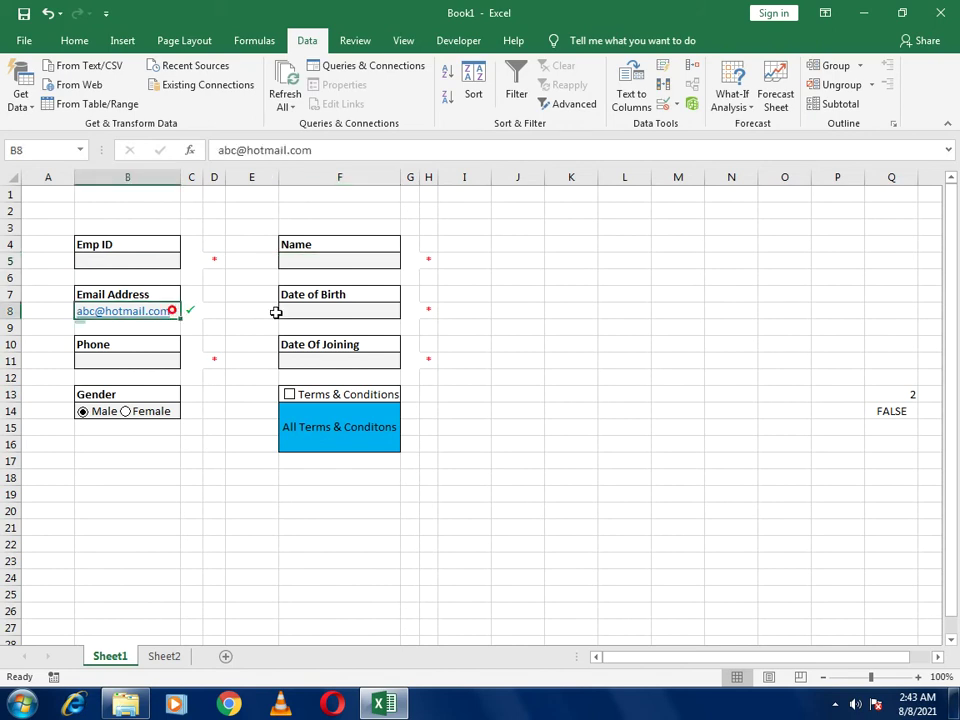
{"action": "key", "text": "Delete"}
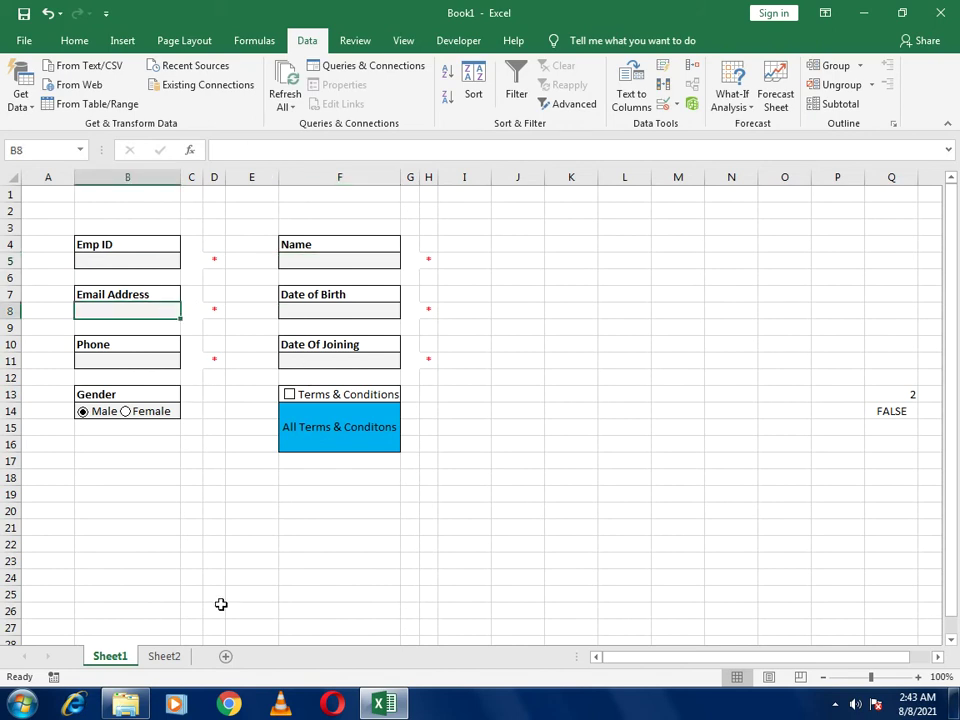
Link Sheet2's Date of Birth cell D2 to =Sheet1!F8
{"action": "left_click", "coordinate": [166, 660]}
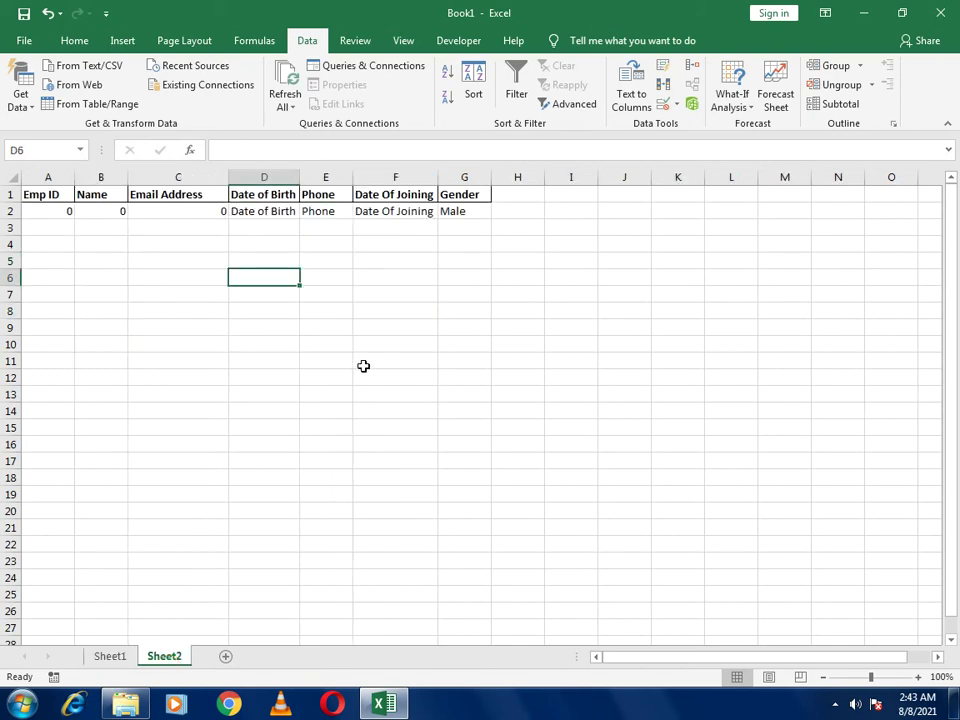
{"action": "left_click", "coordinate": [268, 213]}
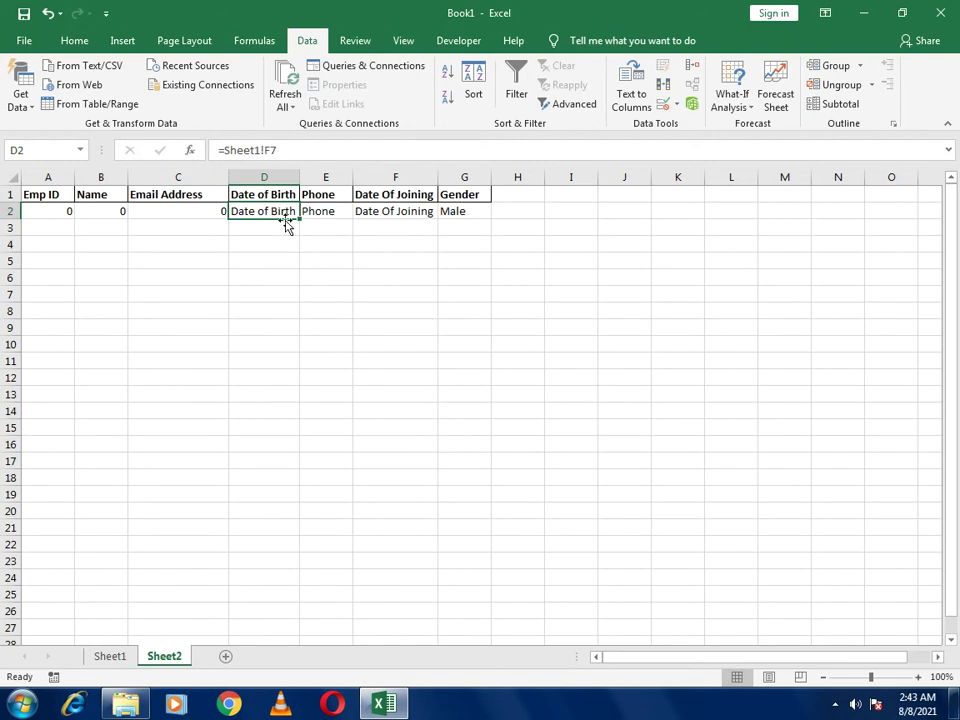
{"action": "type", "text": "="}
{"action": "left_click", "coordinate": [122, 657]}
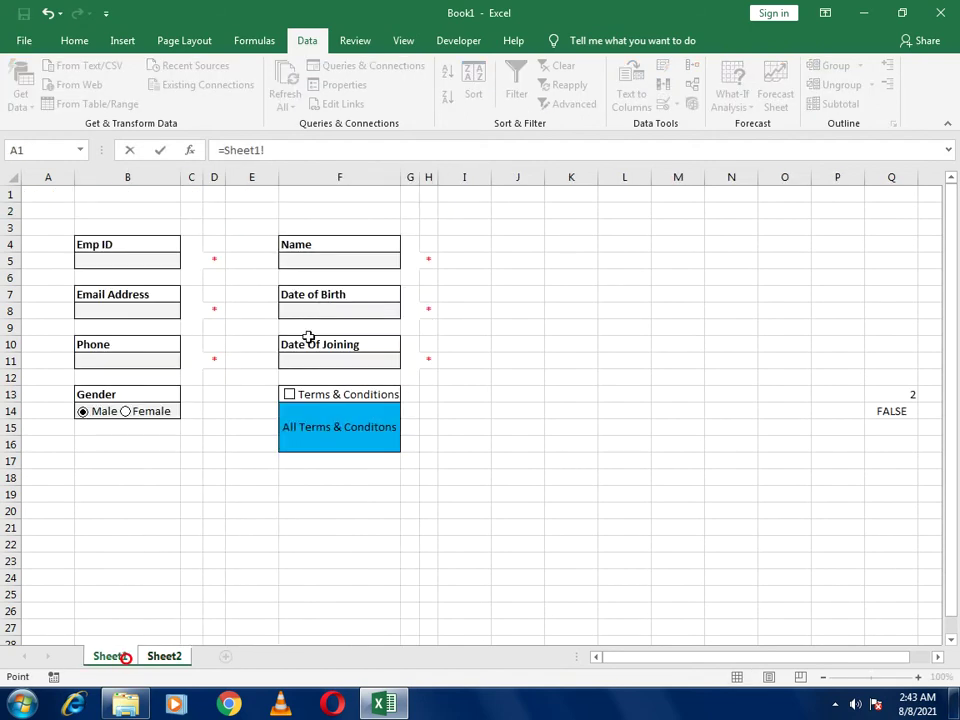
{"action": "left_click", "coordinate": [315, 312]}
{"action": "key", "text": "Return"}
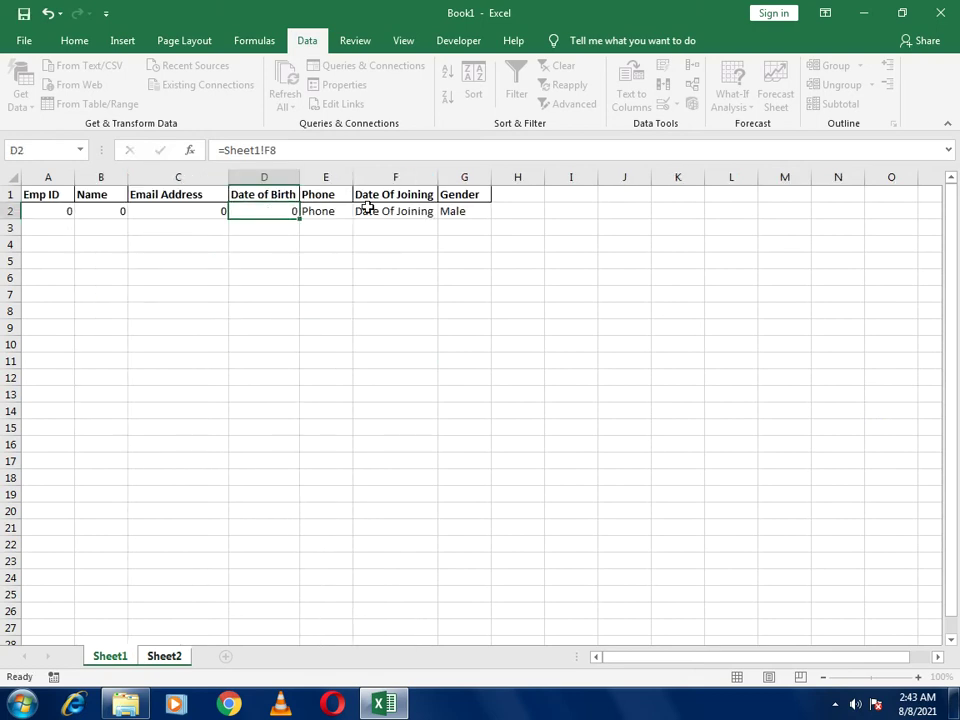
Link the Date Of Joining cell F2 to =Sheet1!F10
{"action": "left_click", "coordinate": [372, 209]}
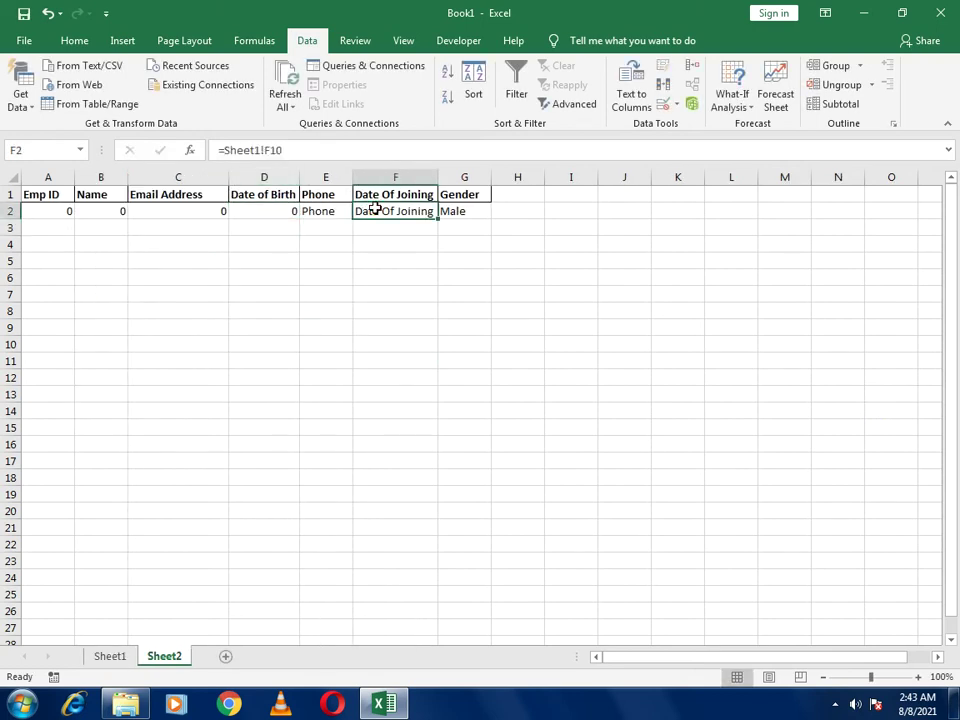
{"action": "type", "text": "="}
{"action": "left_click", "coordinate": [110, 657]}
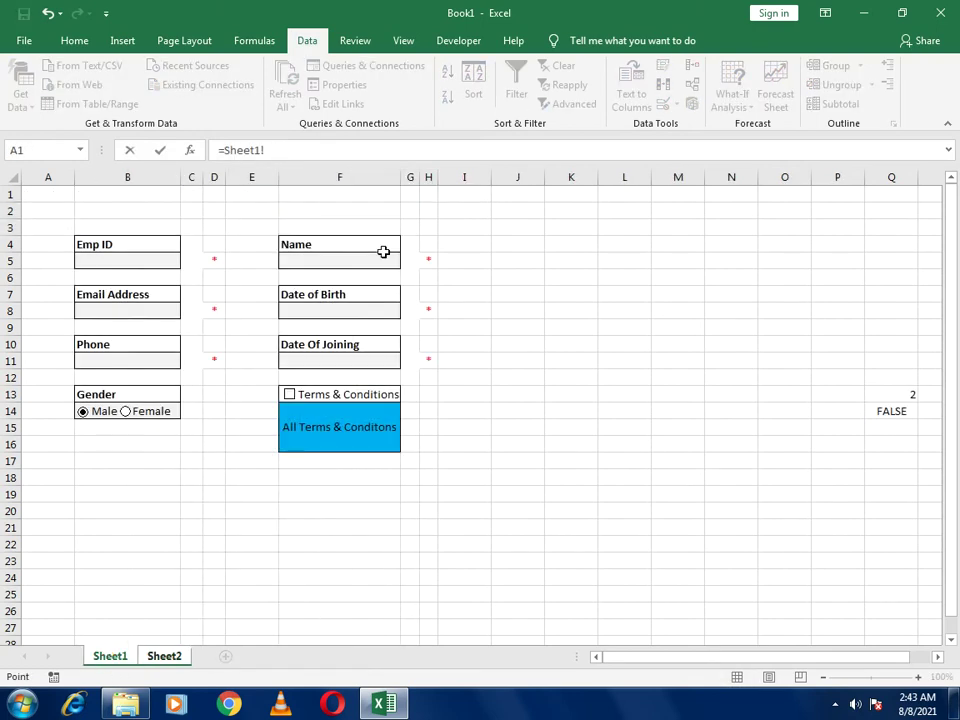
{"action": "left_click", "coordinate": [339, 343]}
{"action": "key", "text": "Return"}
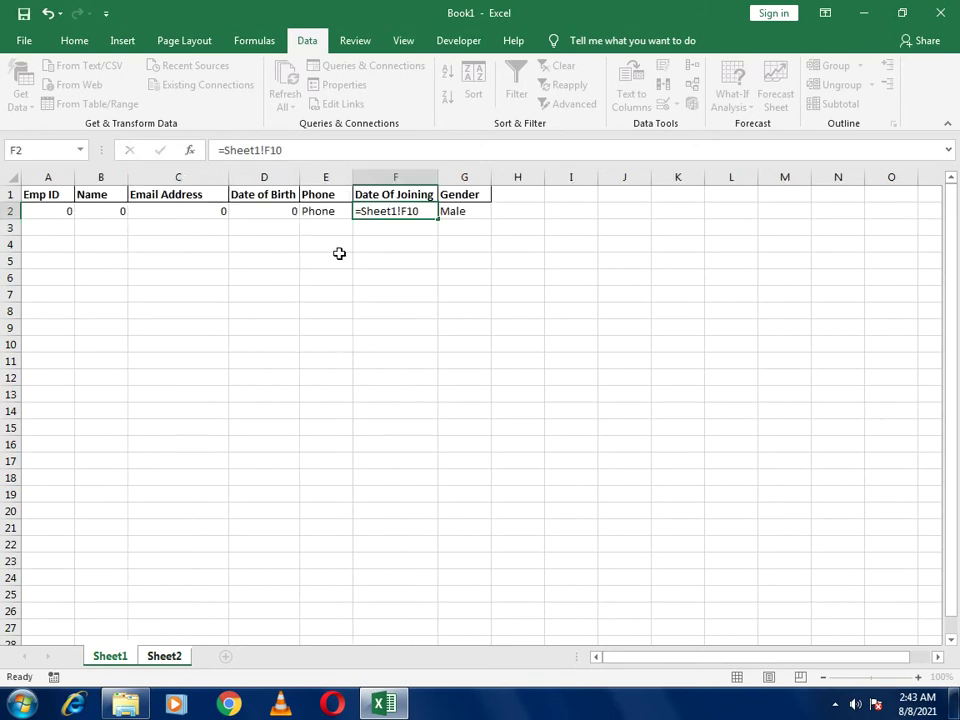
Link the Phone cell E2 to =Sheet1!B11
{"action": "left_click", "coordinate": [339, 211]}
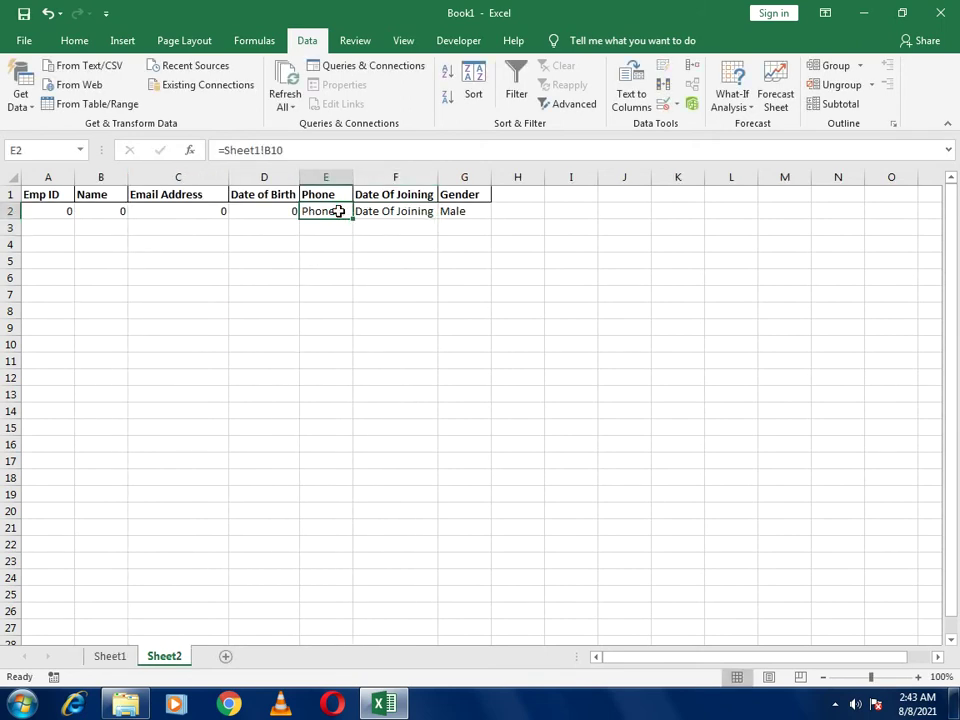
{"action": "type", "text": "="}
{"action": "left_click", "coordinate": [110, 656]}
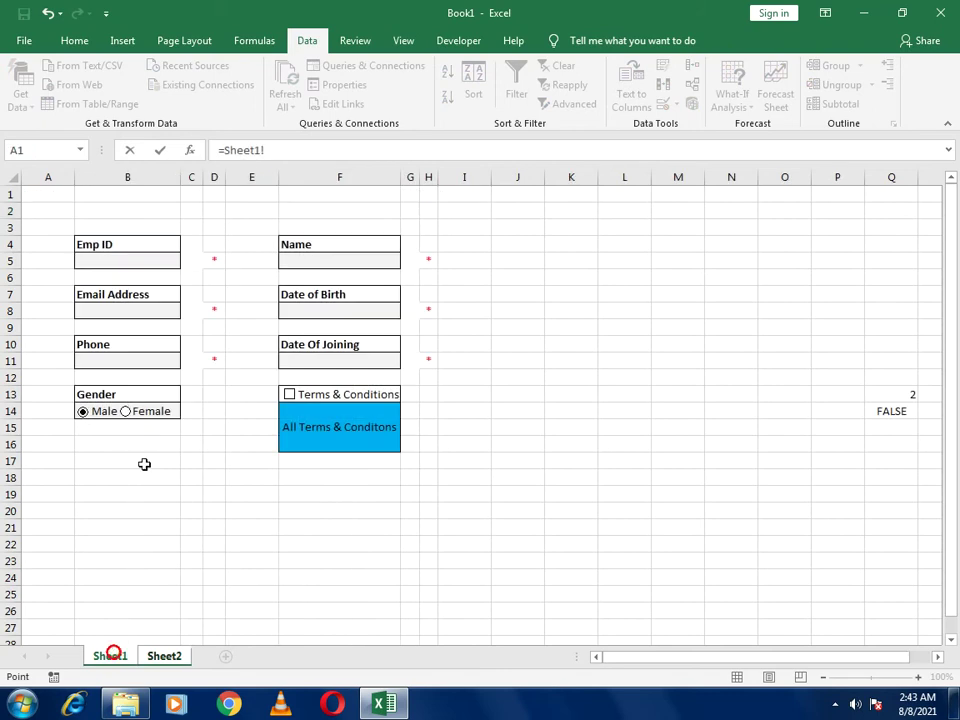
{"action": "left_click", "coordinate": [133, 360]}
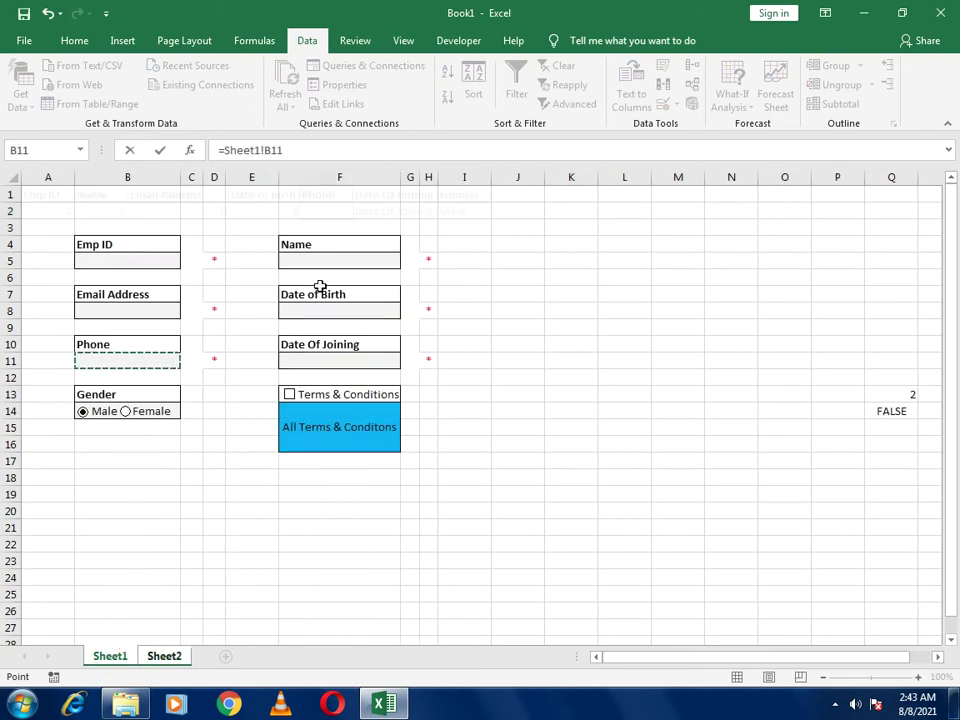
{"action": "key", "text": "Return"}
Correct F2's Date Of Joining link to =Sheet1!F11
{"action": "left_click", "coordinate": [381, 218]}
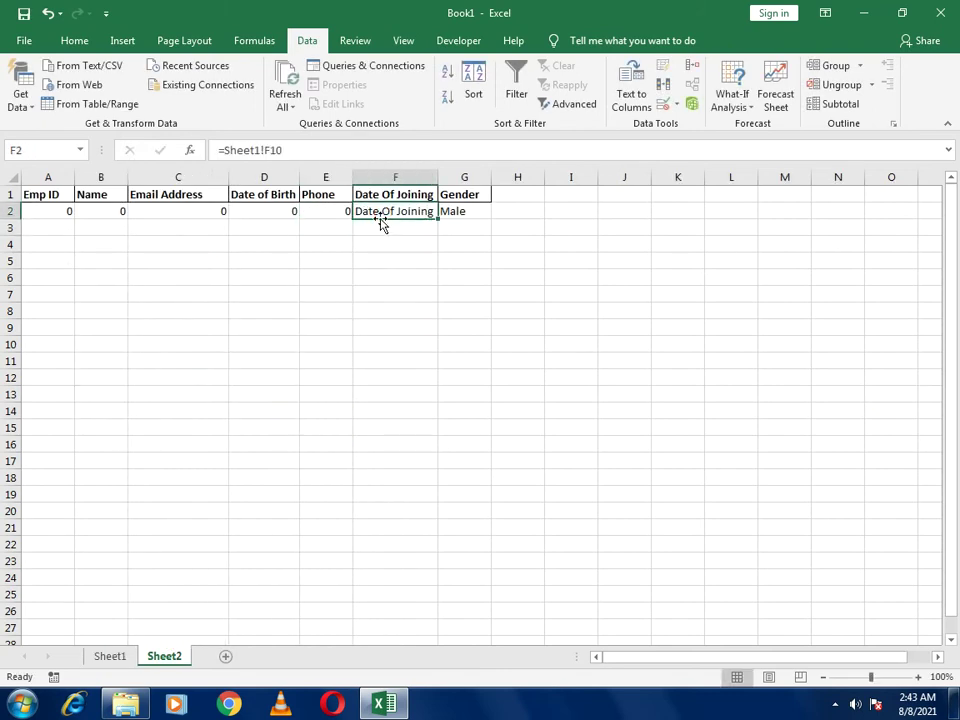
{"action": "type", "text": "="}
{"action": "left_click", "coordinate": [105, 656]}
{"action": "left_click", "coordinate": [317, 361]}
{"action": "key", "text": "Return"}
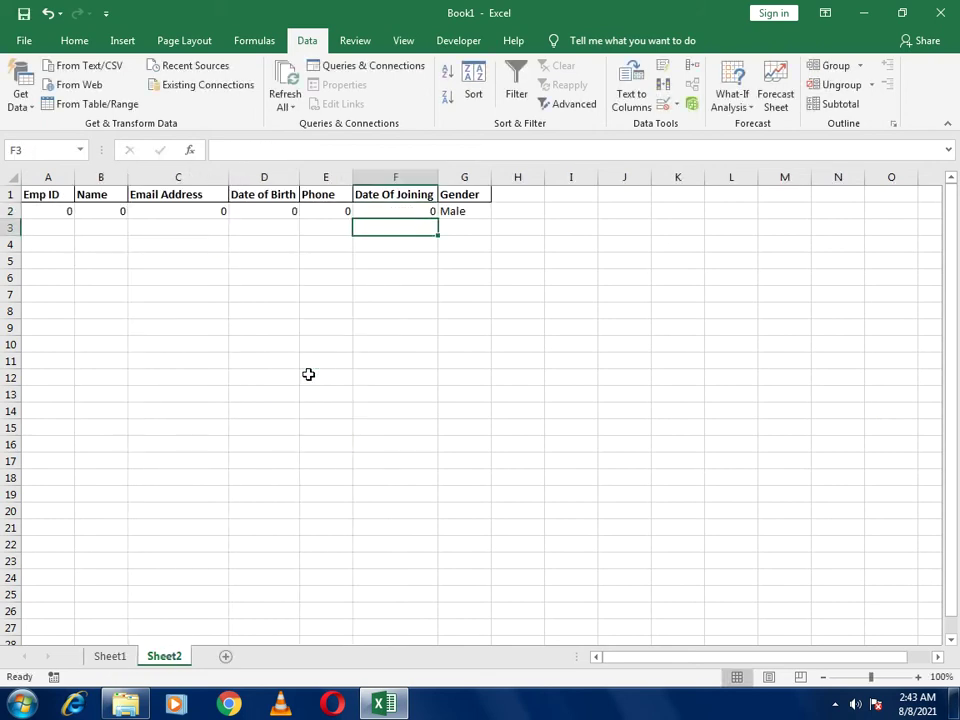
Type =COUNT( in Sheet2 cell D8 and select A2:G2 as its range
{"action": "left_click", "coordinate": [284, 304]}
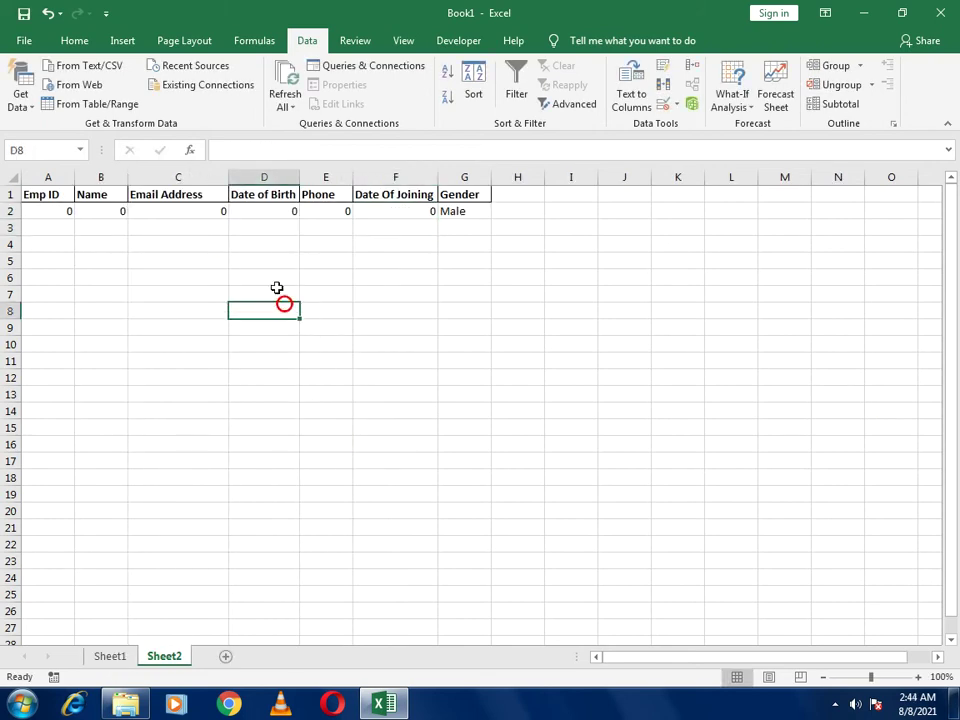
{"action": "type", "text": "=cout"}
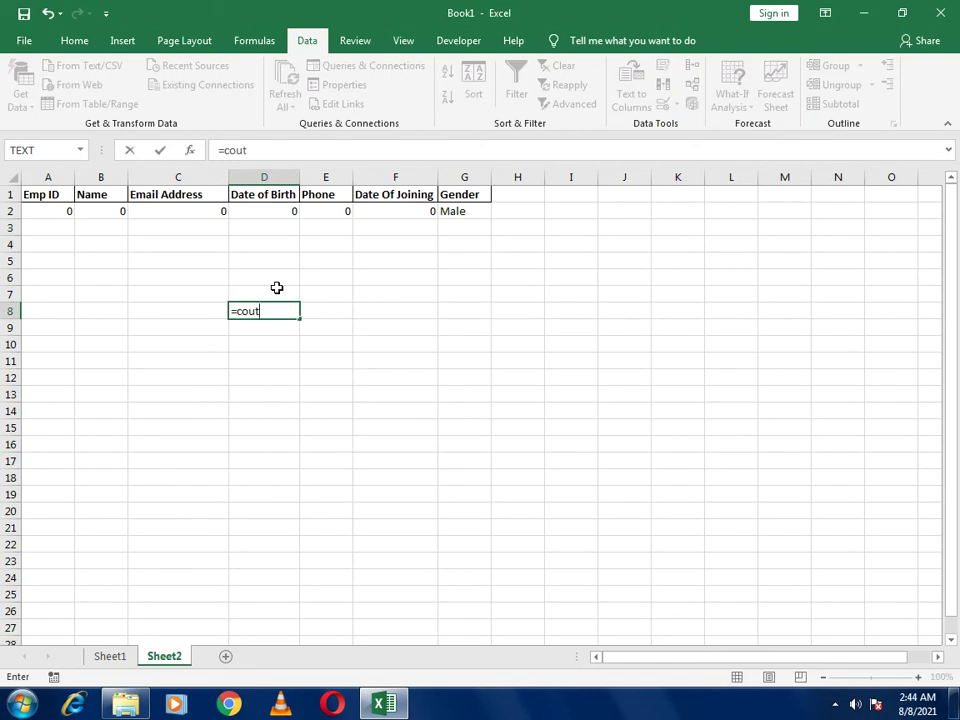
{"action": "key", "text": "BackSpace"}
{"action": "type", "text": "nt"}
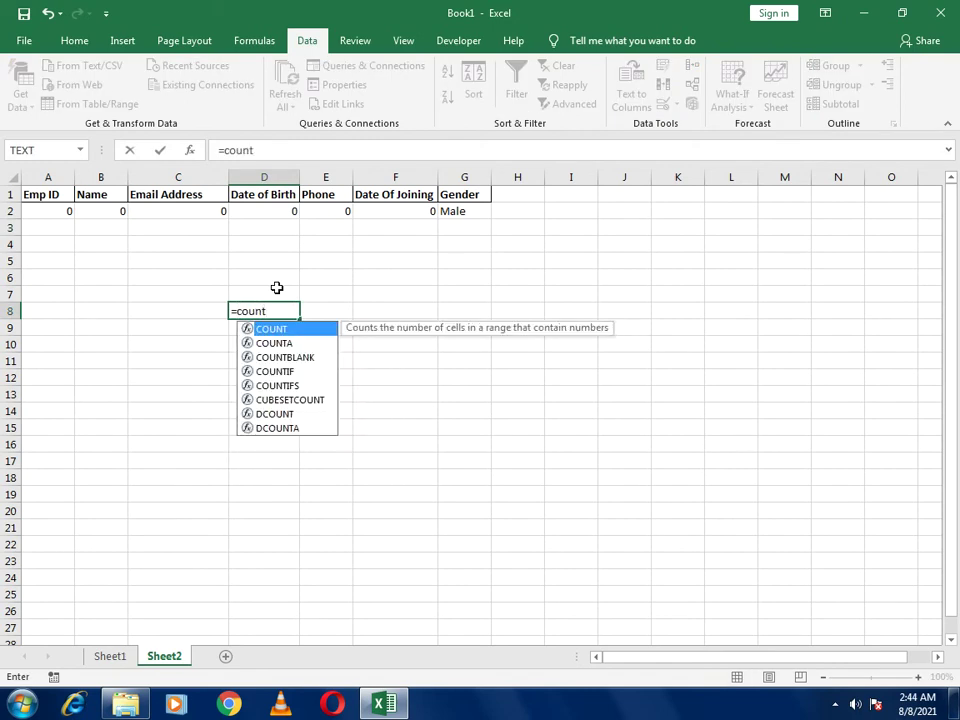
{"action": "type", "text": "("}
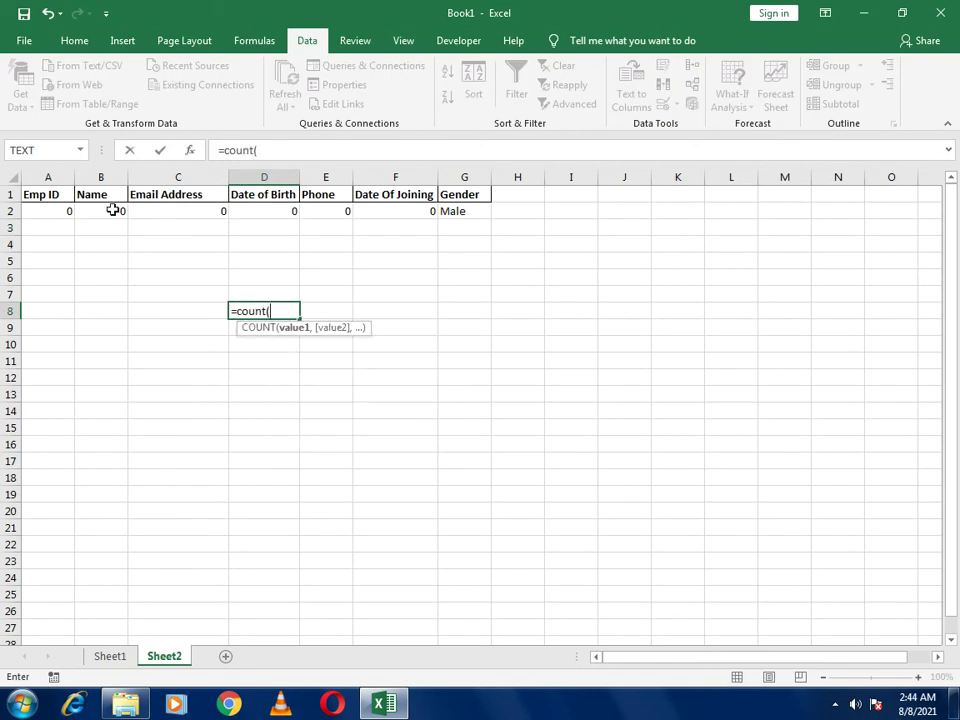
{"action": "left_click_drag", "start_coordinate": [50, 212], "coordinate": [476, 210]}
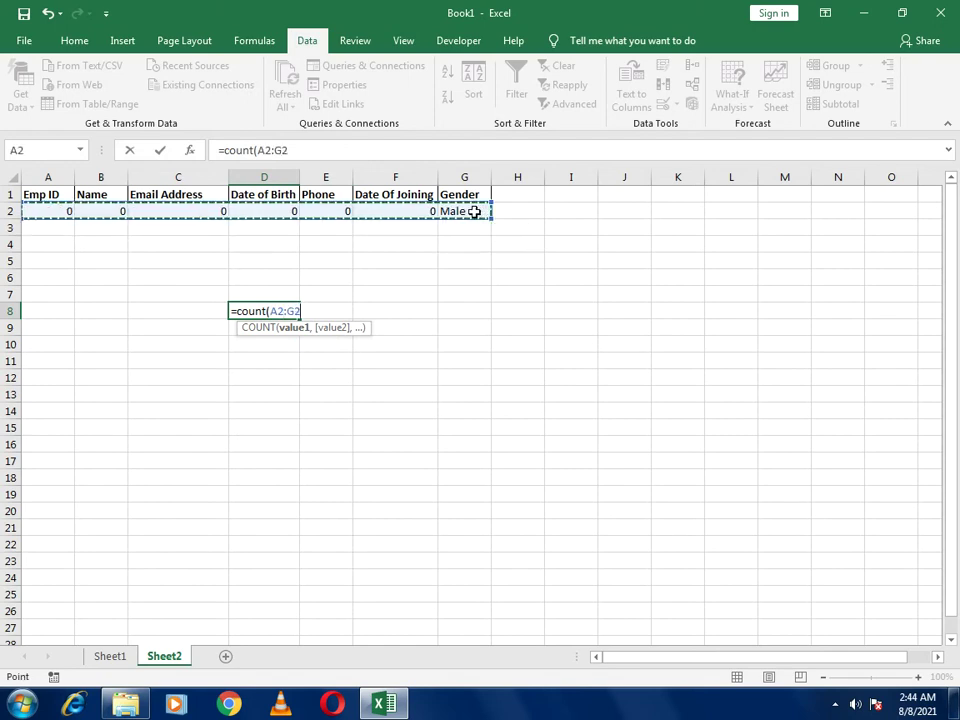
{"action": "key", "text": "Return"}
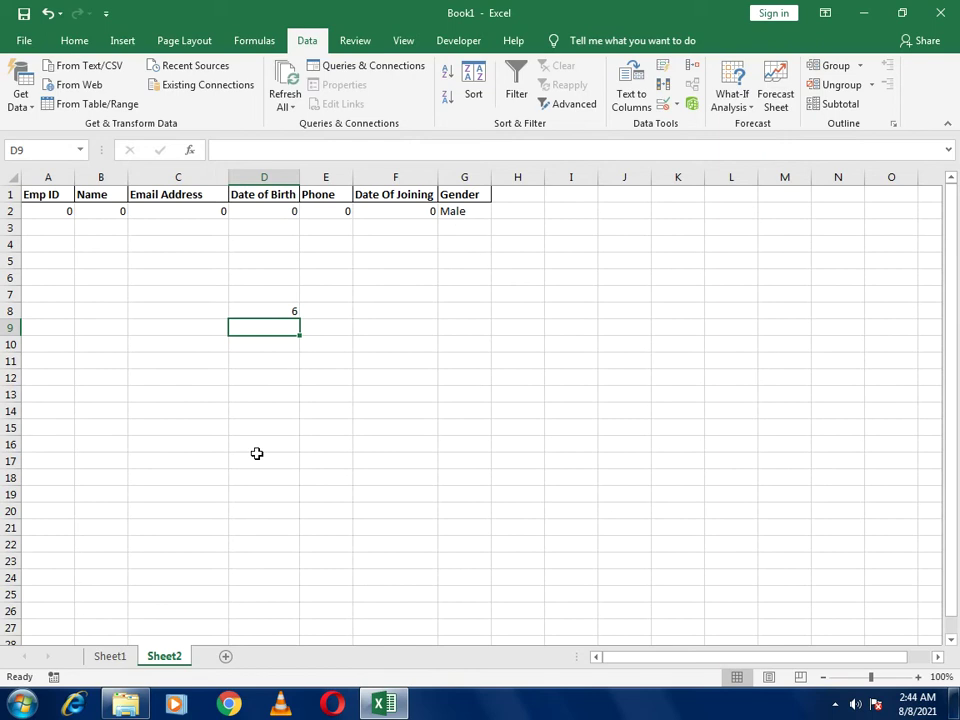
{"action": "left_click", "coordinate": [110, 656]}
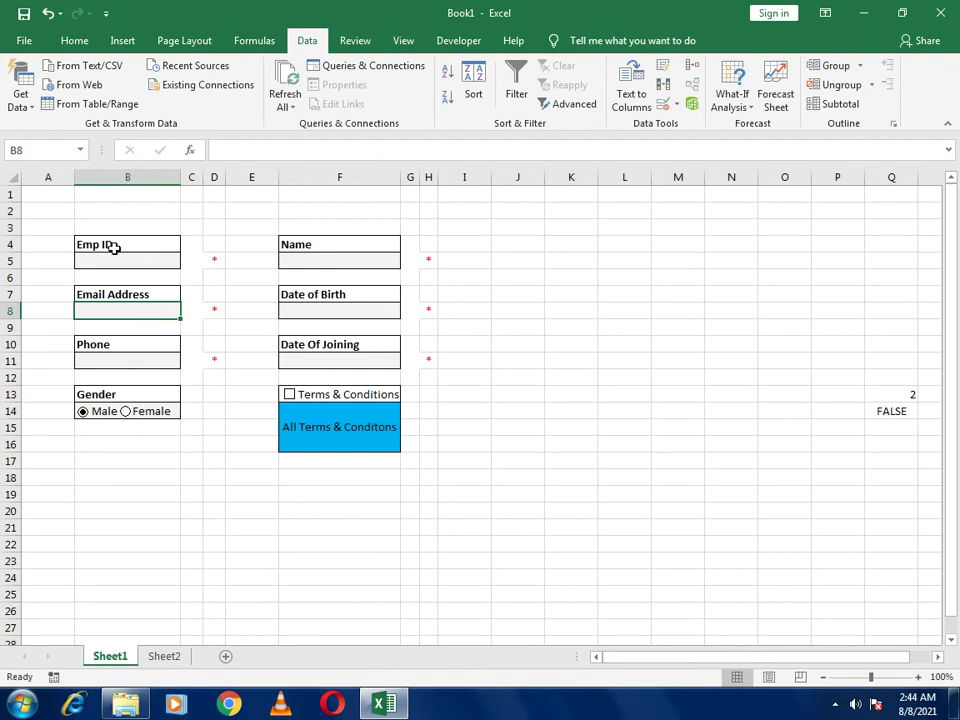
{"action": "left_click", "coordinate": [170, 660]}
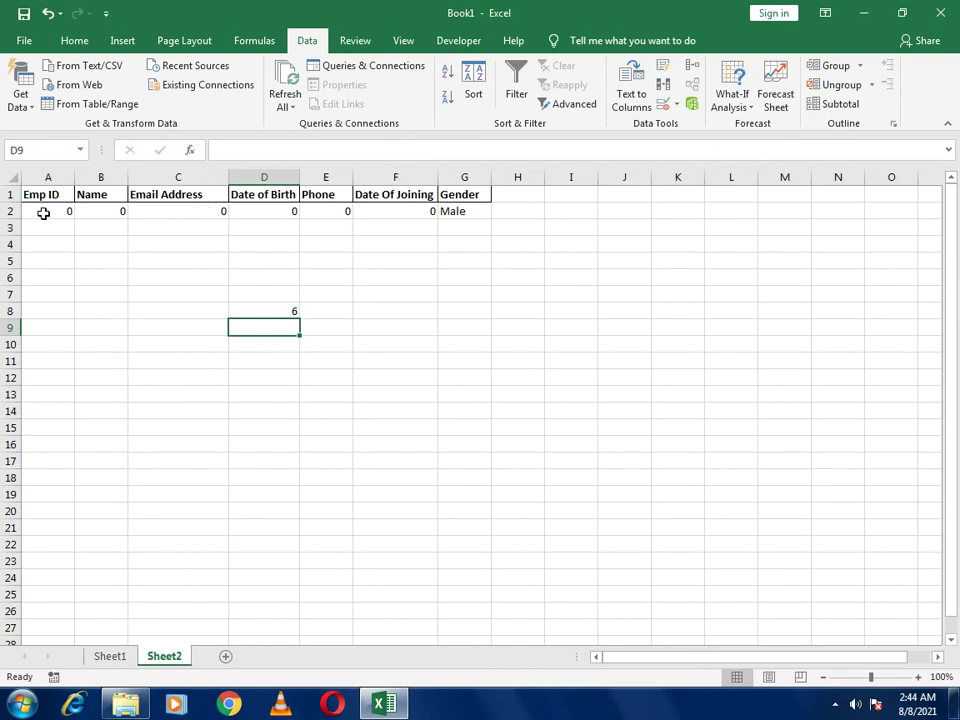
Change A2 to =IF(Sheet1!B5=0,"",Sheet1!B5) so Emp ID stays blank
{"action": "left_click", "coordinate": [43, 213]}
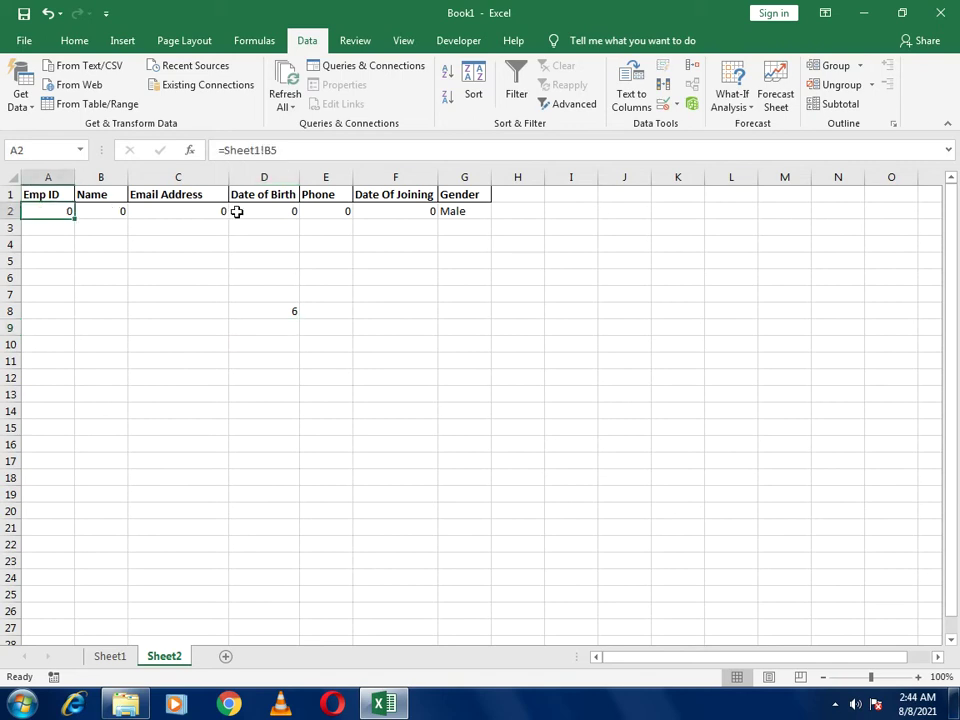
{"action": "left_click_drag", "start_coordinate": [225, 153], "coordinate": [351, 152]}
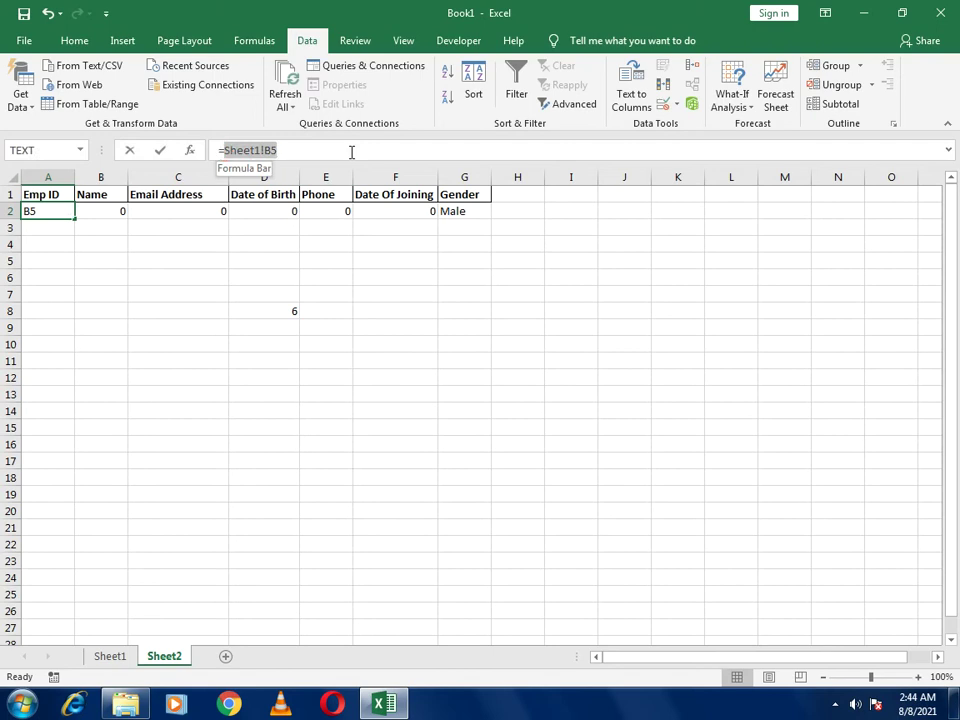
{"action": "type", "text": "if("}
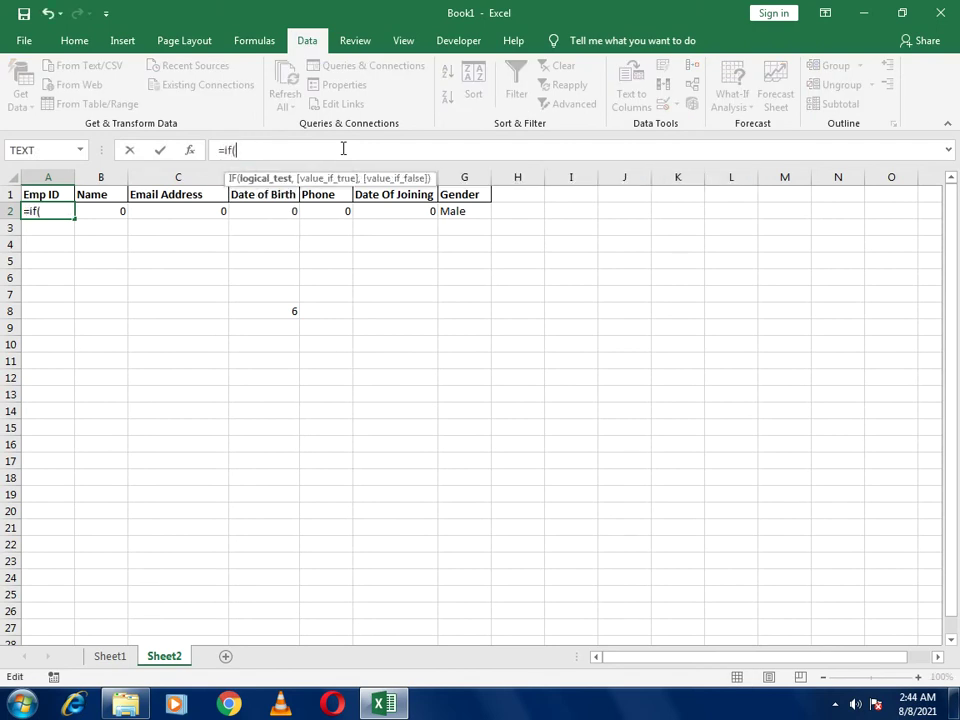
{"action": "key", "text": "ctrl+v"}
{"action": "type", "text": "=0,"}
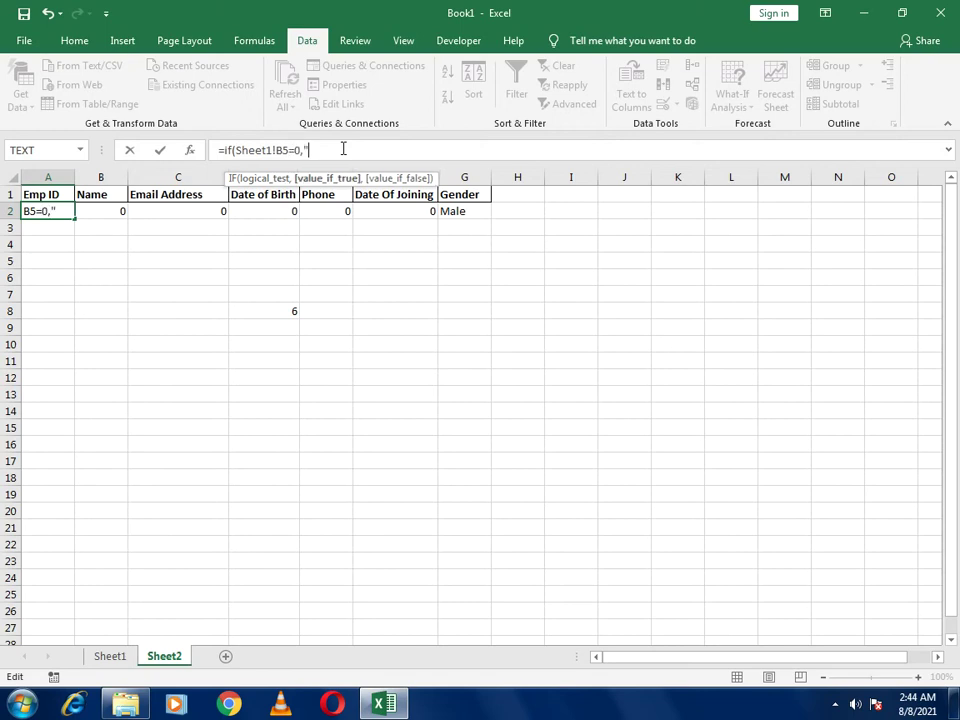
{"action": "type", "text": "\"\","}
{"action": "key", "text": "ctrl+v"}
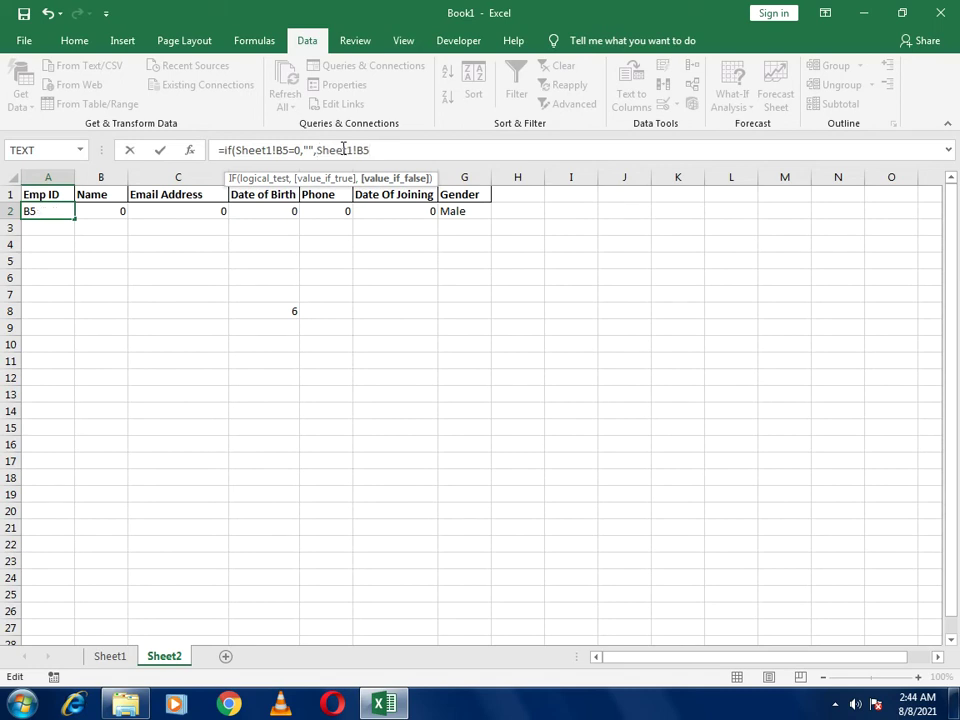
{"action": "key", "text": "Return"}
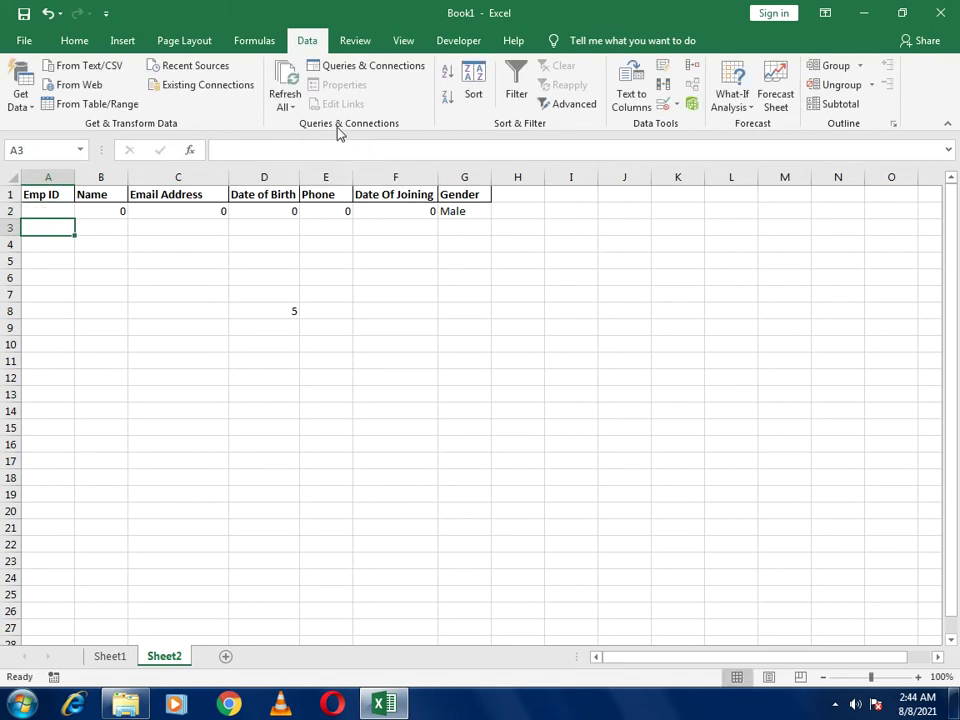
Change B2 to =IF(Sheet1!F5=0,"",Sheet1!F5) so Name stays blank
{"action": "left_click", "coordinate": [109, 211]}
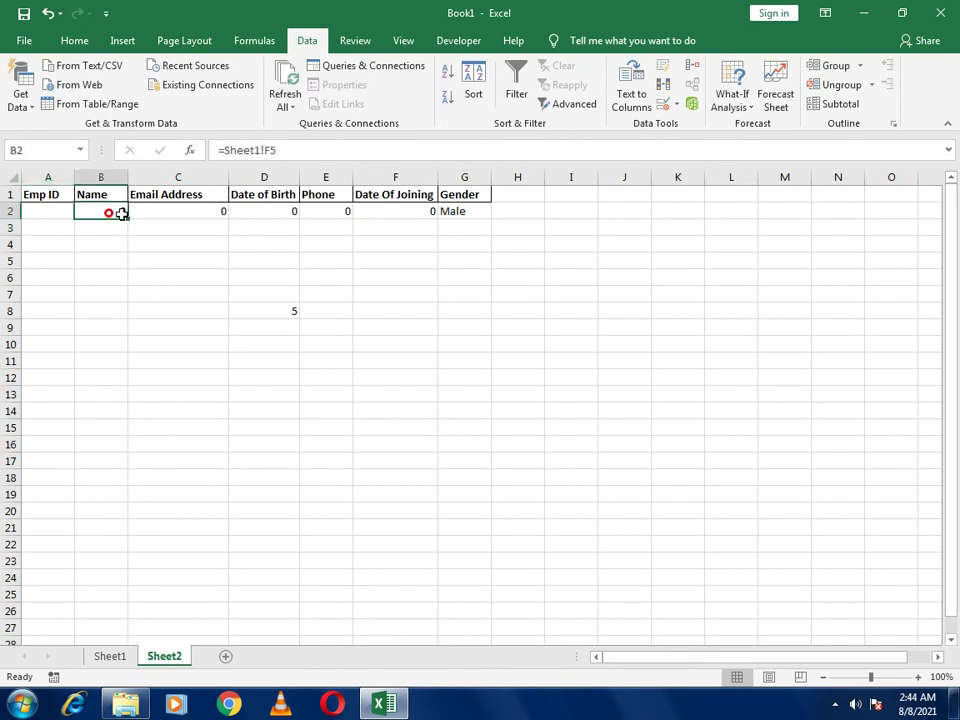
{"action": "left_click", "coordinate": [225, 152]}
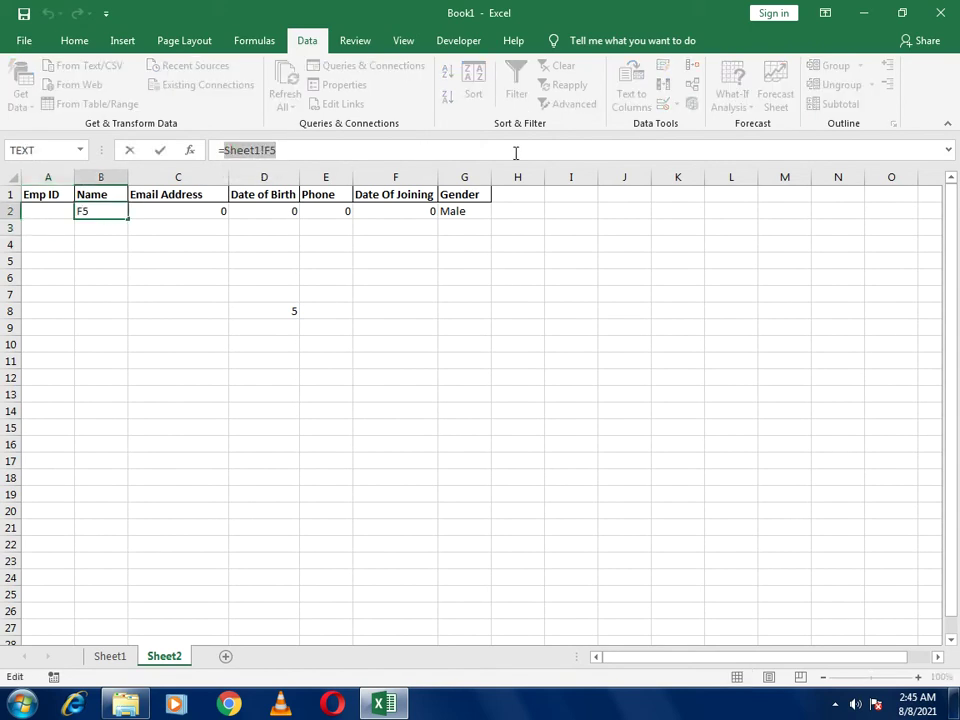
{"action": "key", "text": "ctrl+x"}
{"action": "type", "text": "if("}
{"action": "key", "text": "ctrl+v"}
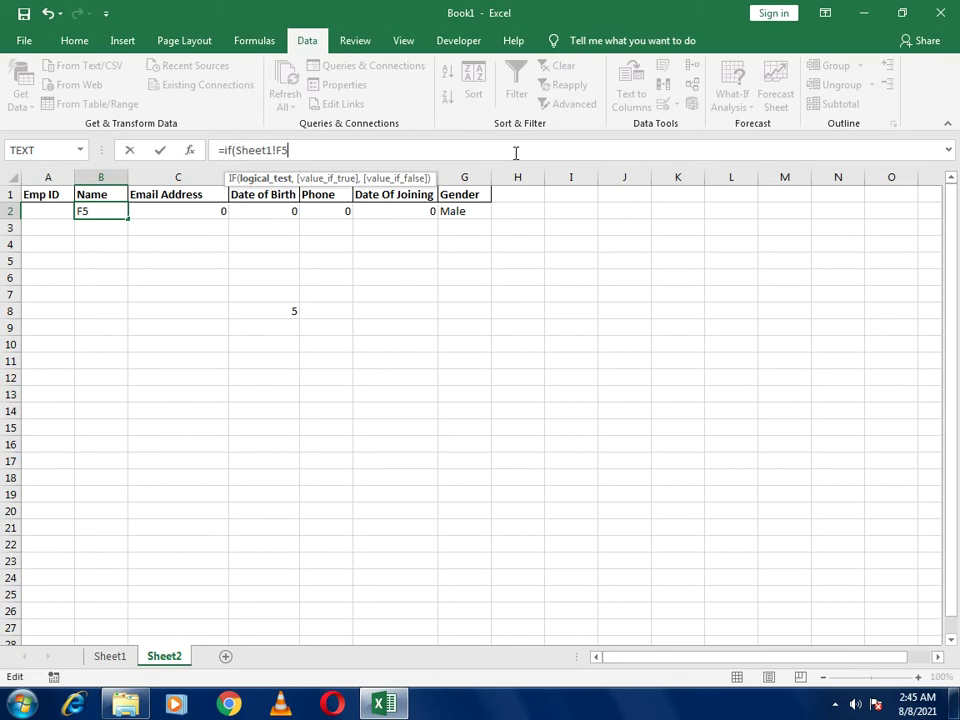
{"action": "type", "text": "=0,\"\""}
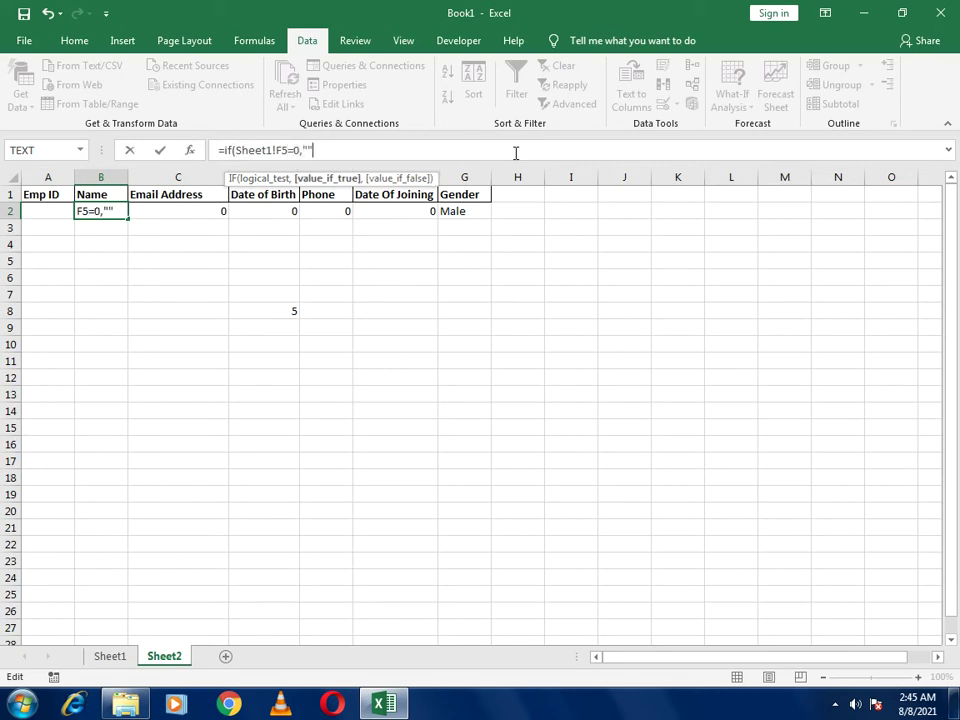
{"action": "type", "text": ","}
{"action": "key", "text": "ctrl+v"}
{"action": "key", "text": "Return"}
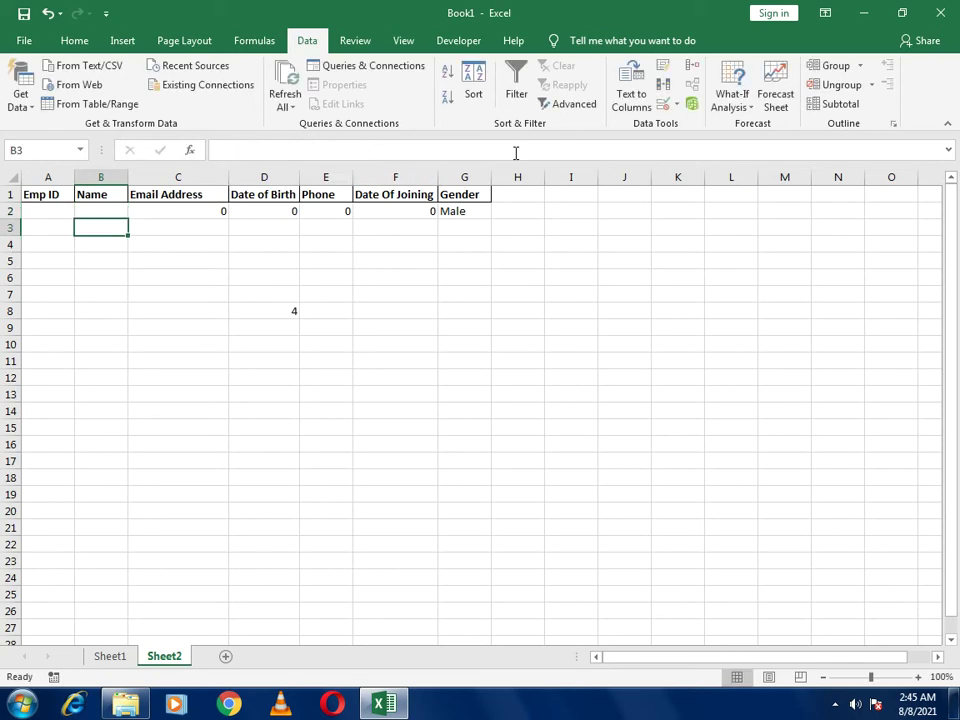
Change C2 to =IF(Sheet1!B8=0,"",Sheet1!B8) so Email Address stays blank
{"action": "left_click", "coordinate": [204, 211]}
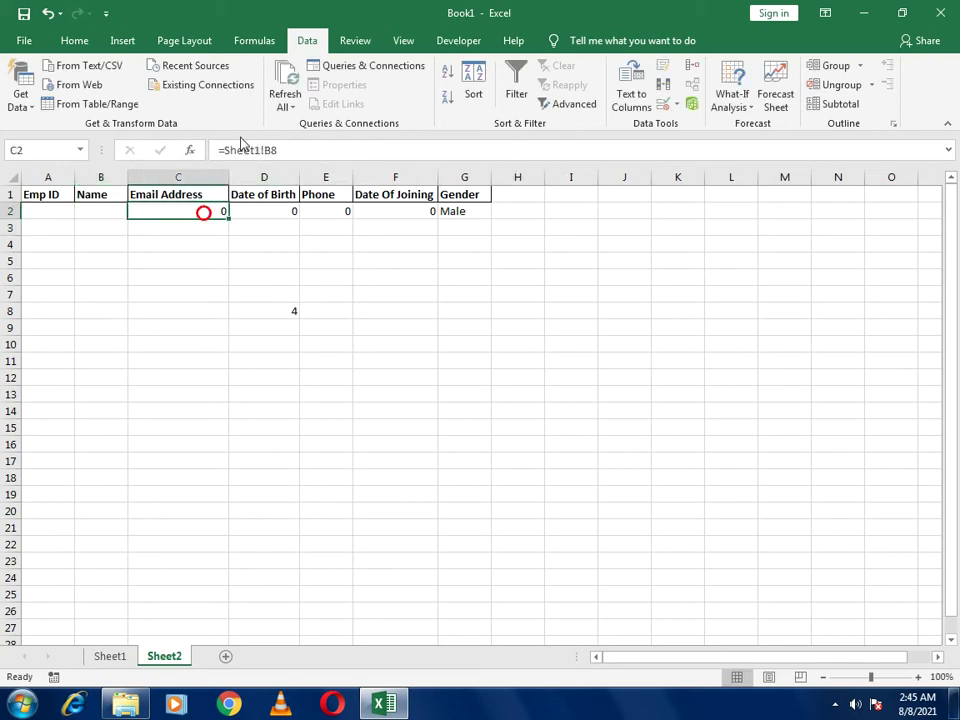
{"action": "left_click_drag", "start_coordinate": [224, 150], "coordinate": [561, 146]}
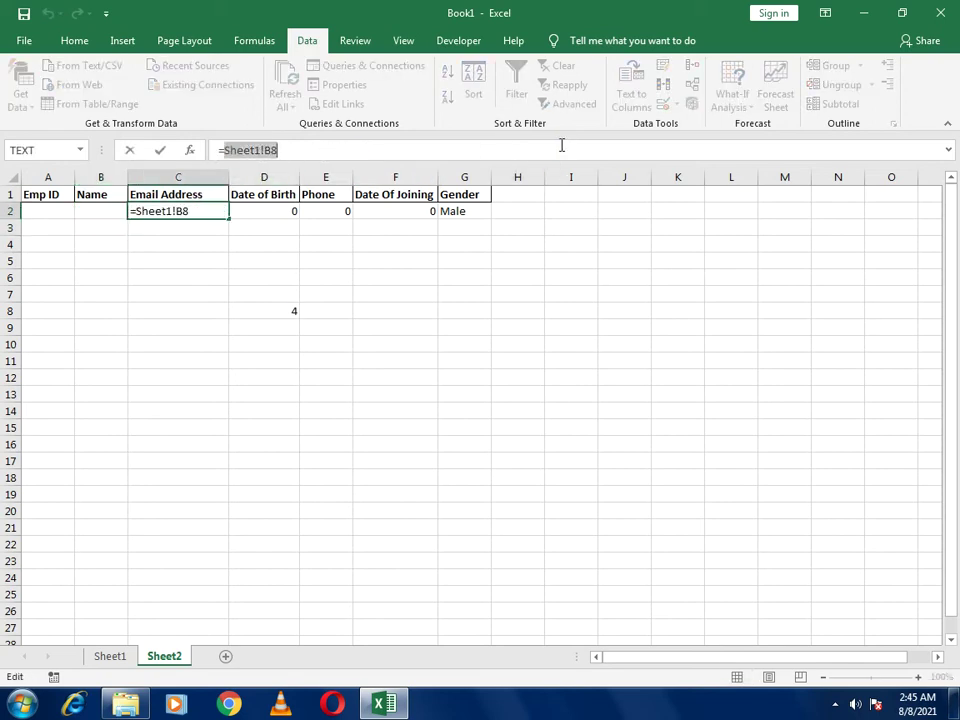
{"action": "type", "text": "if"}
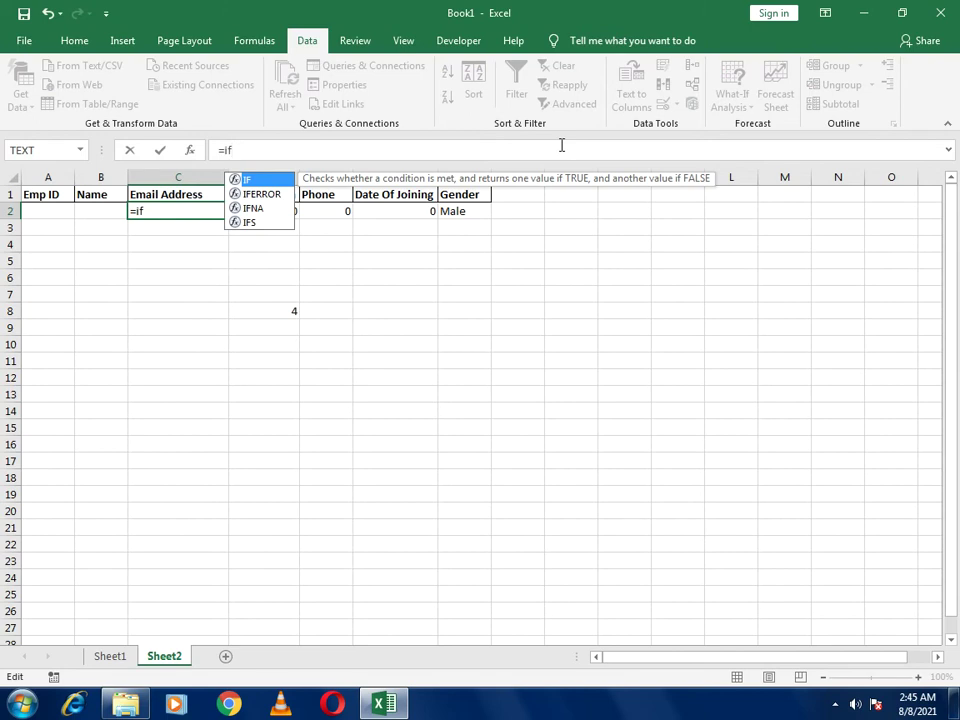
{"action": "type", "text": "("}
{"action": "key", "text": "ctrl+v"}
{"action": "type", "text": "=0,"}
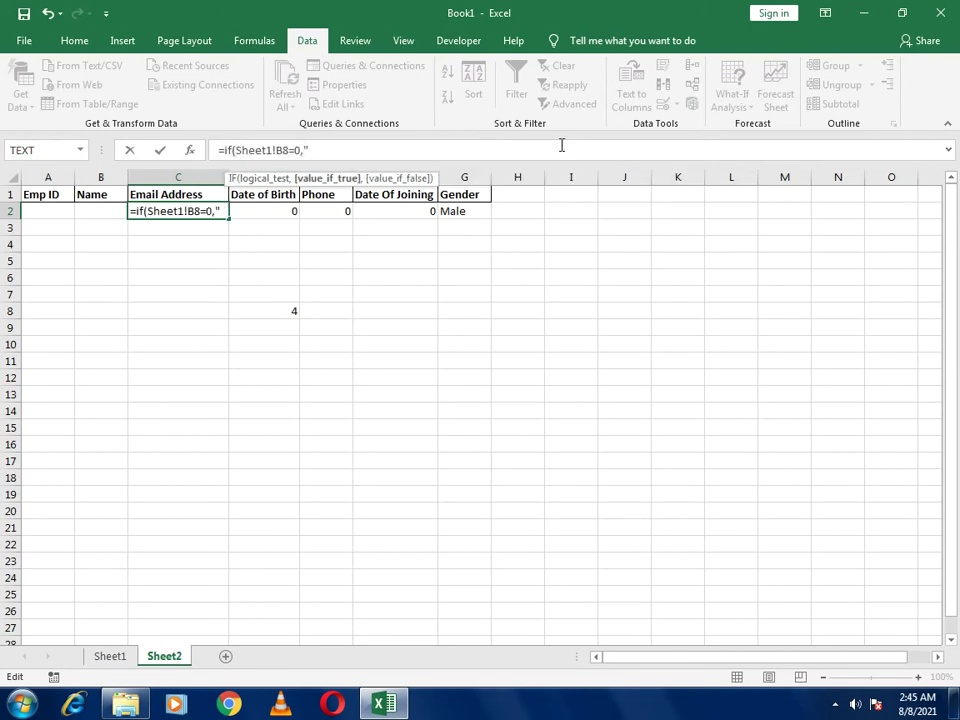
{"action": "type", "text": "\"\","}
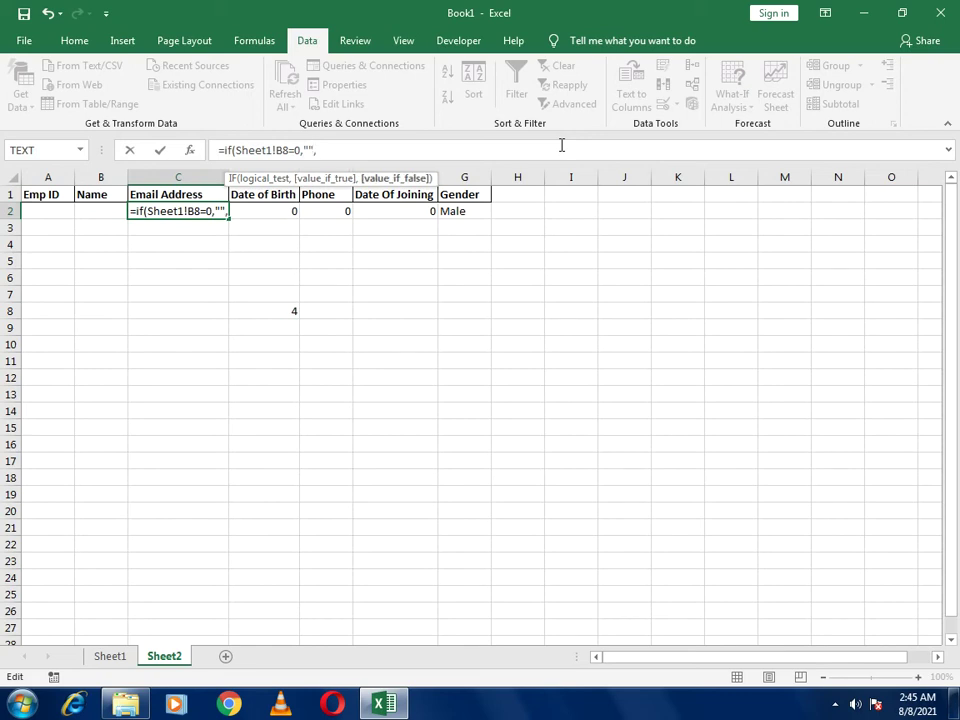
{"action": "key", "text": "ctrl+v"}
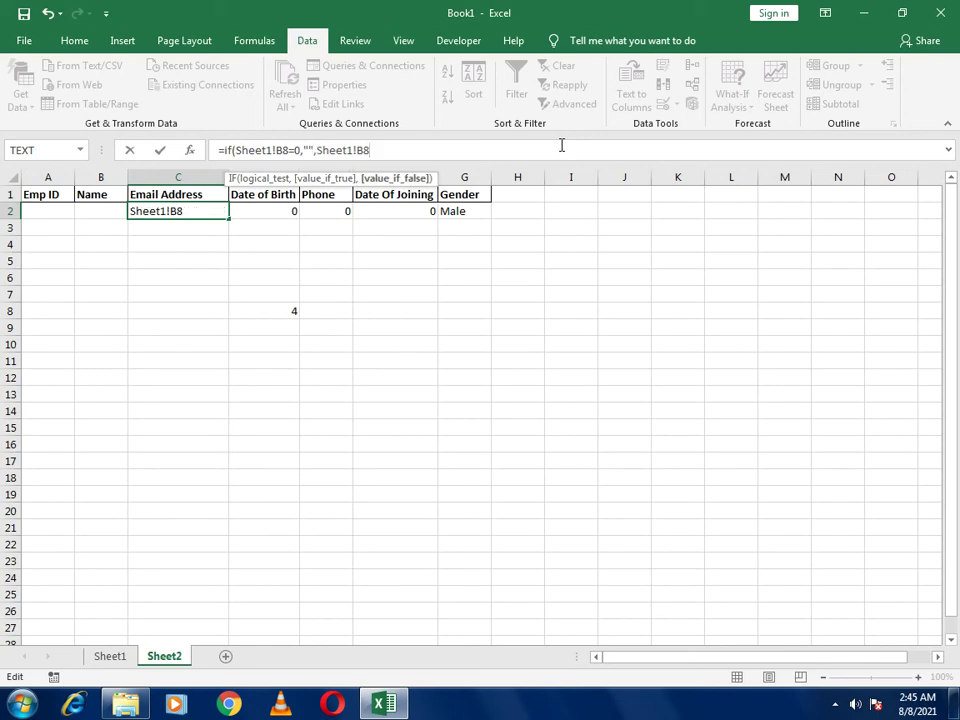
{"action": "key", "text": "Return"}
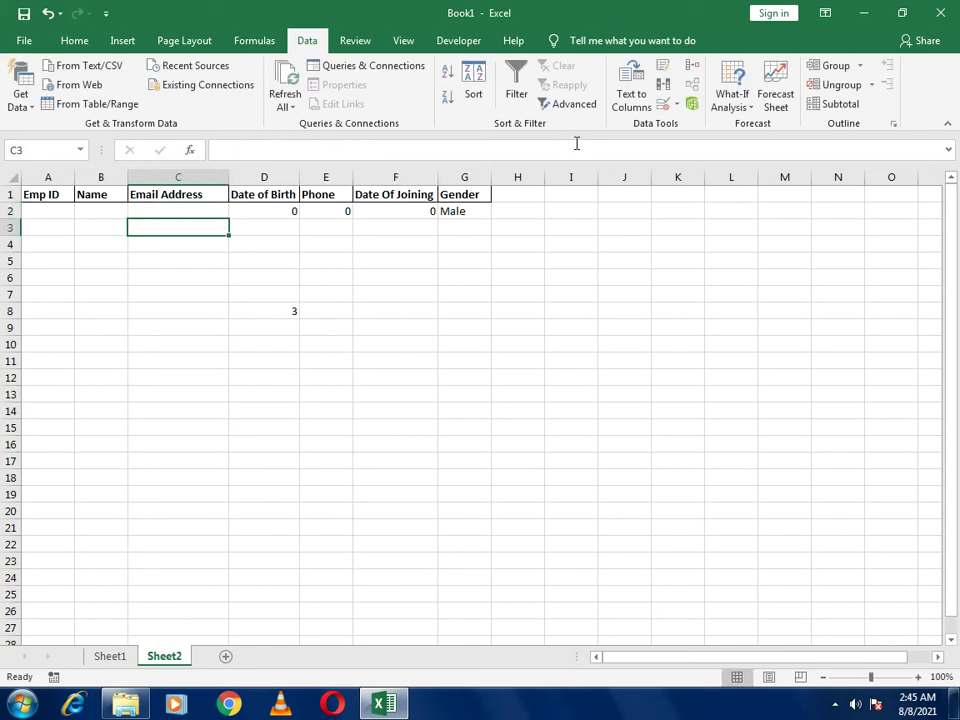
Change D2 to =IF(Sheet1!F8=0,"",Sheet1!F8) for Date of Birth
{"action": "left_click", "coordinate": [292, 211]}
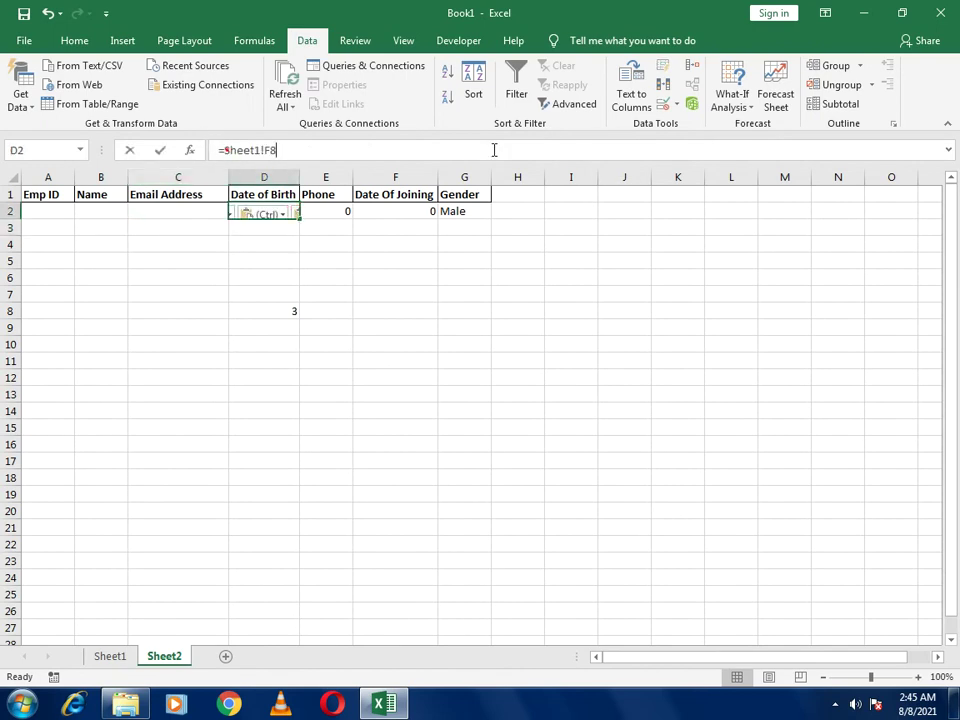
{"action": "left_click_drag", "start_coordinate": [224, 150], "coordinate": [514, 150]}
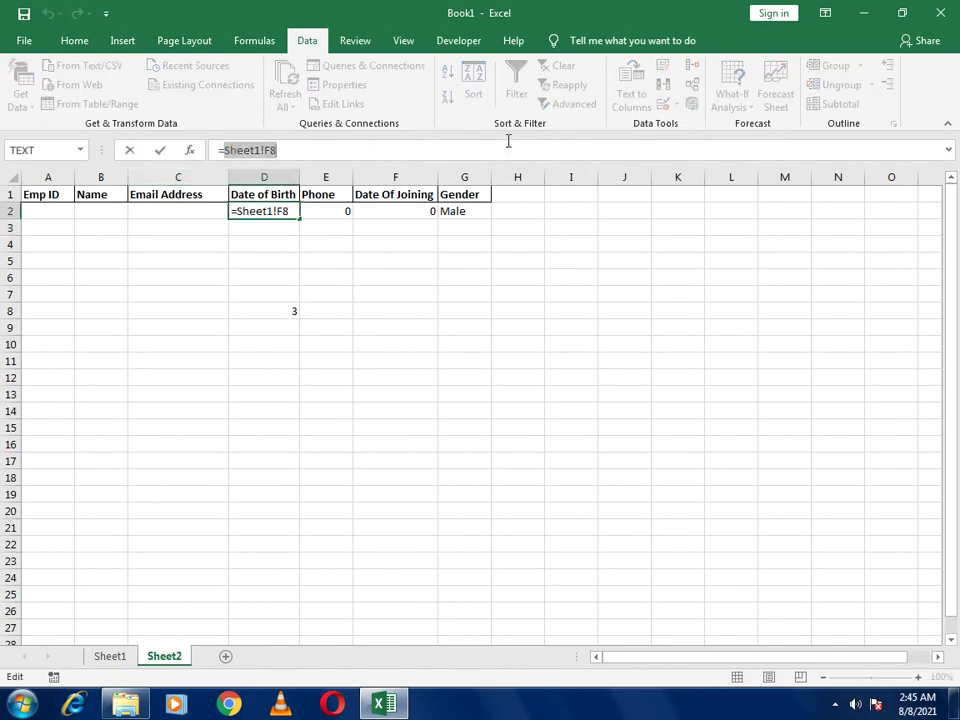
{"action": "type", "text": "if("}
{"action": "key", "text": "ctrl+v"}
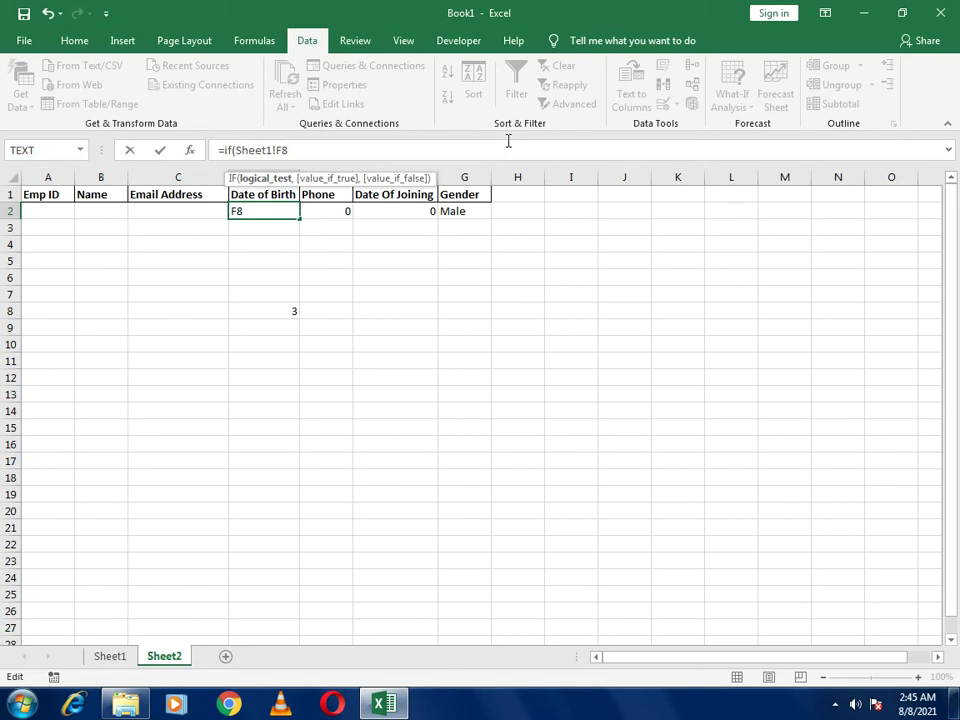
{"action": "type", "text": "=0,"}
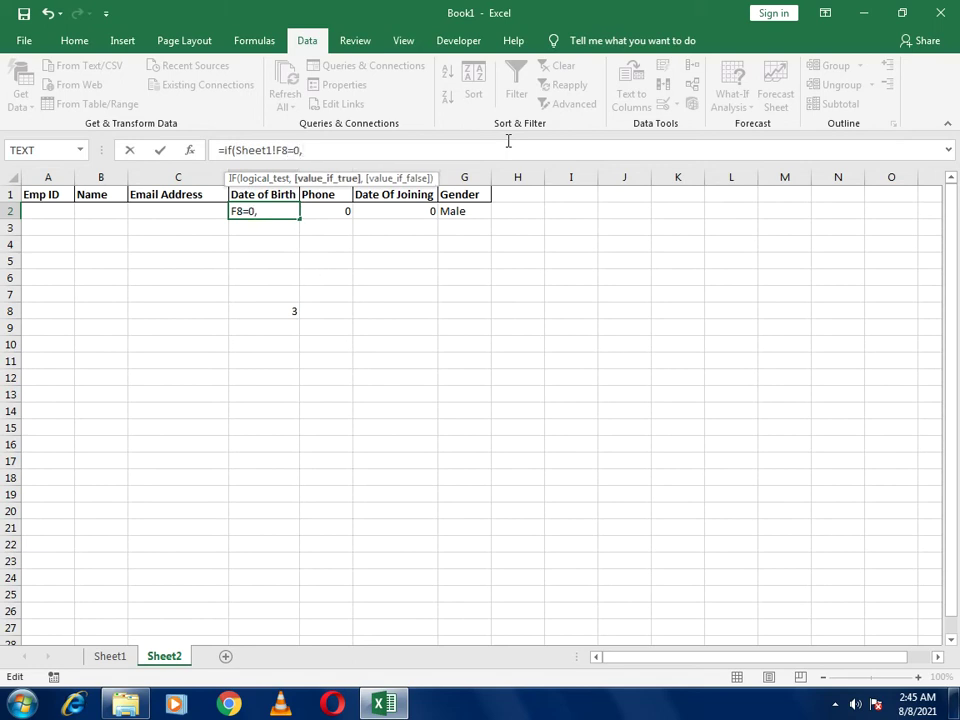
{"action": "type", "text": "\"\","}
{"action": "key", "text": "ctrl+v"}
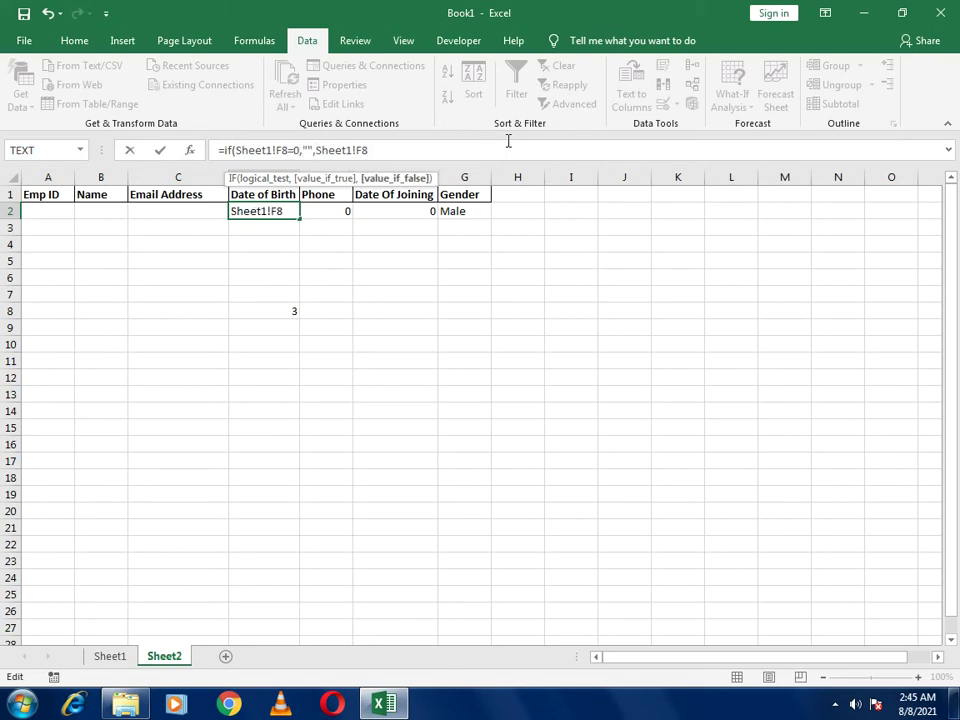
{"action": "type", "text": ")"}
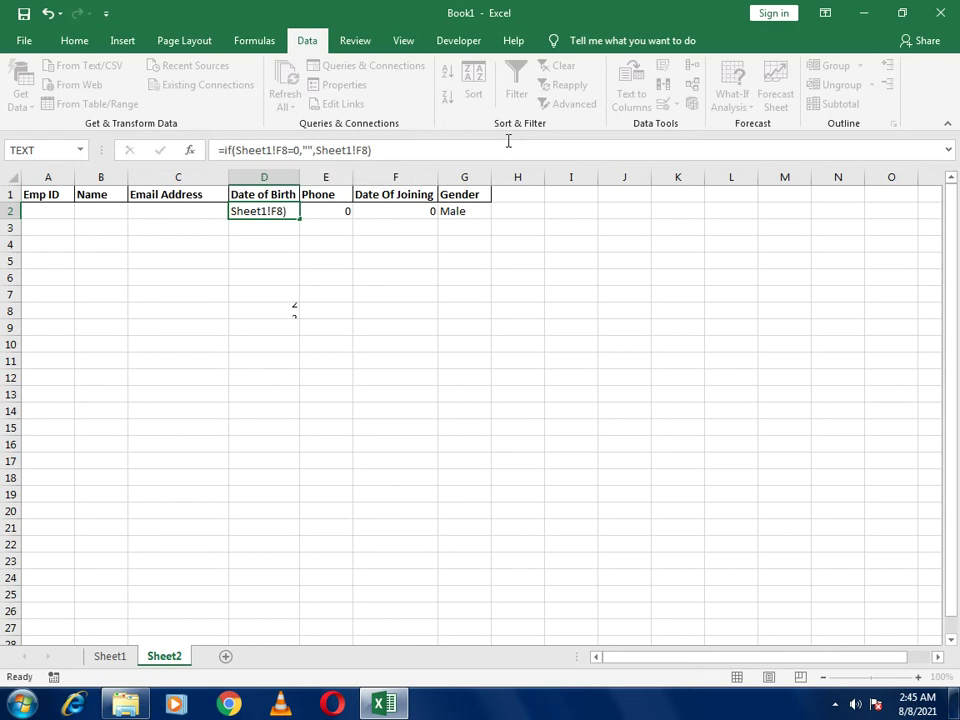
{"action": "key", "text": "Return"}
Change E2 to =IF(Sheet1!B11=0,"",Sheet1!B11) for Phone
{"action": "left_click", "coordinate": [327, 211]}
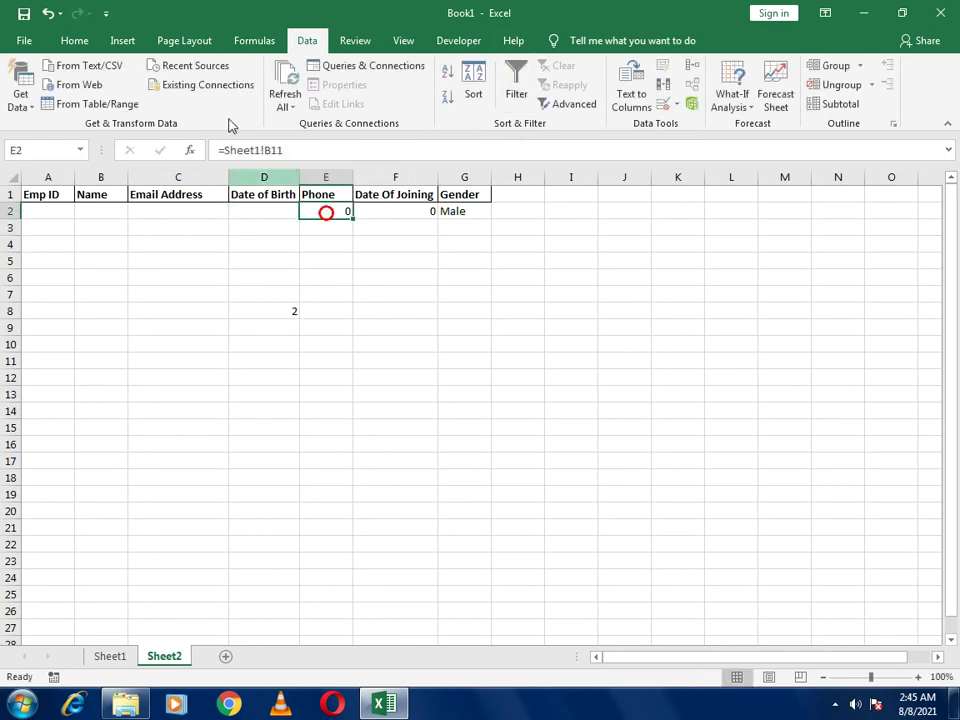
{"action": "left_click_drag", "start_coordinate": [222, 150], "coordinate": [417, 150]}
{"action": "key", "text": "ctrl+c"}
{"action": "type", "text": "if("}
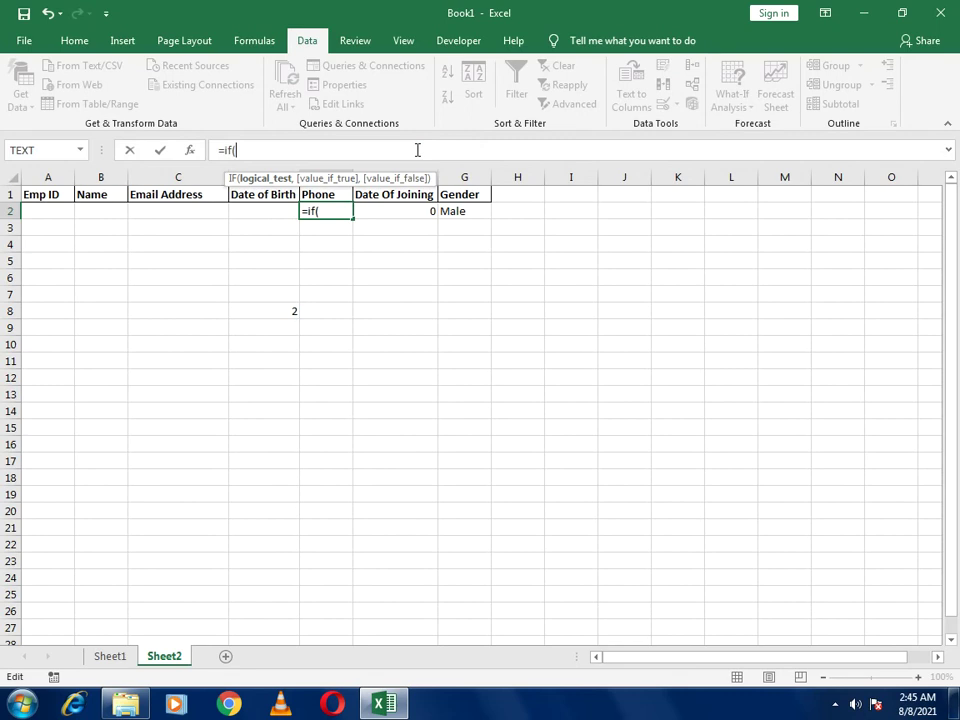
{"action": "key", "text": "ctrl+v"}
{"action": "type", "text": "=0,"}
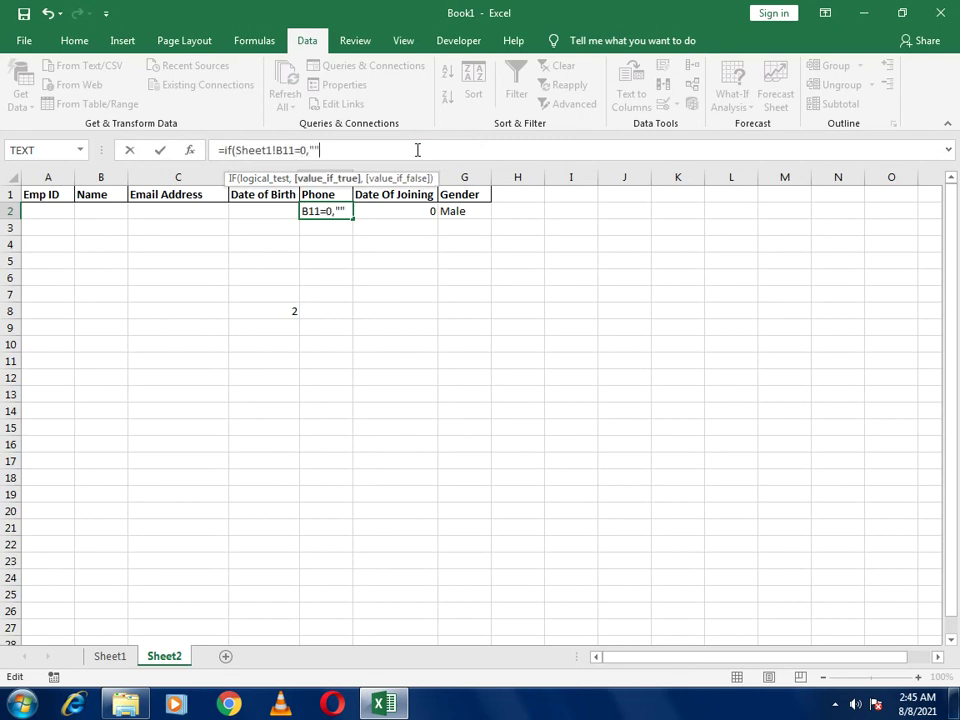
{"action": "type", "text": "\"\","}
{"action": "key", "text": "ctrl+v"}
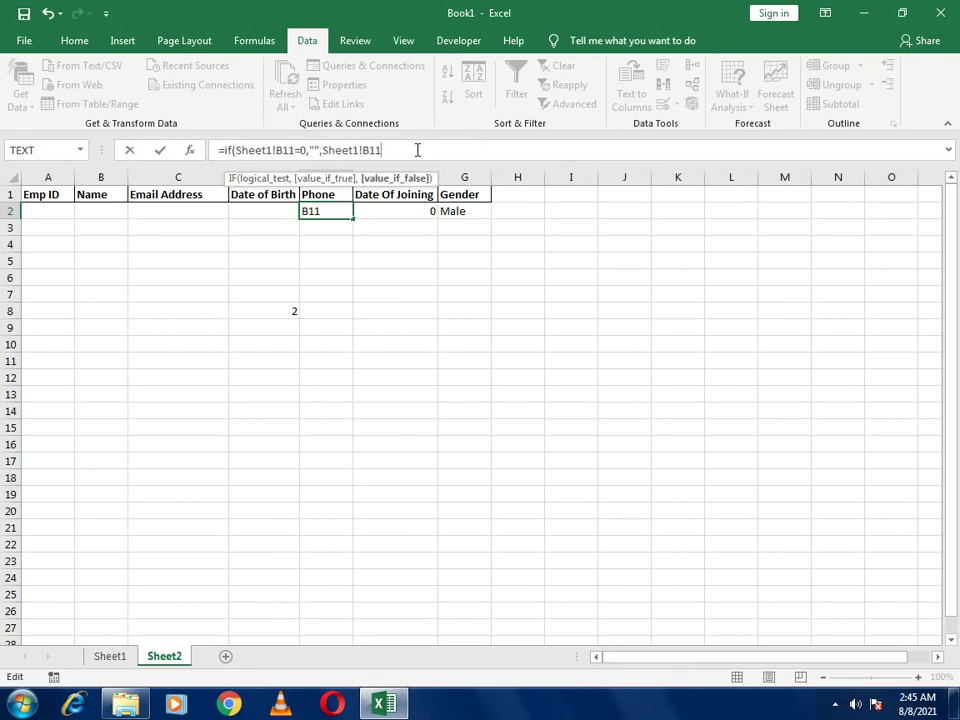
{"action": "key", "text": "Return"}
Change F2 to =IF(Sheet1!F11=0,"",Sheet1!F11) for Date Of Joining
{"action": "key", "text": "Up"}
{"action": "key", "text": "Right"}
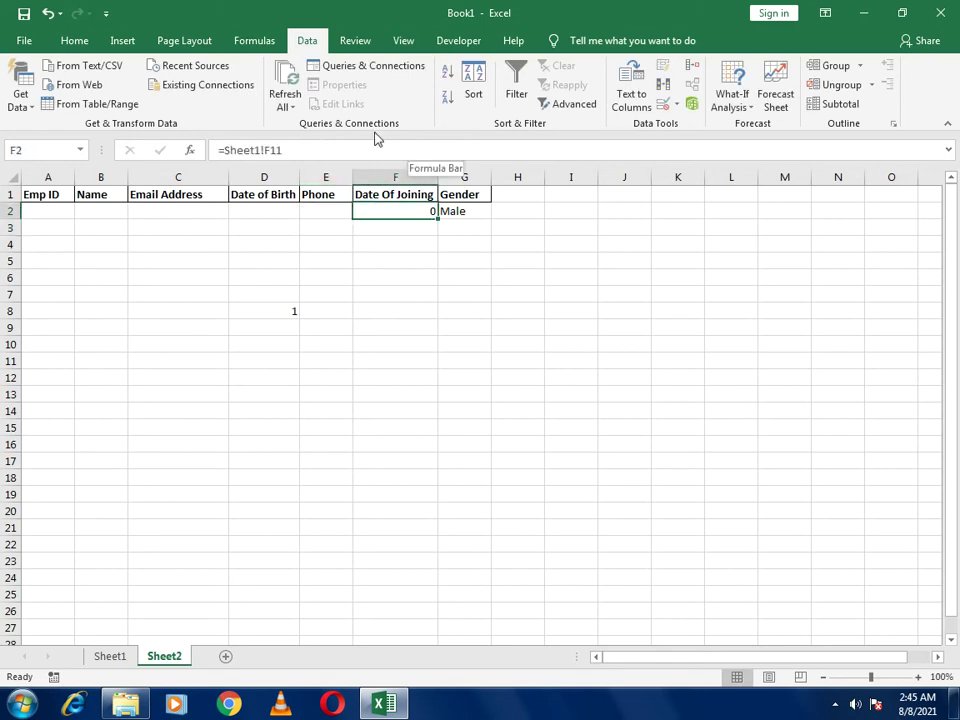
{"action": "left_click_drag", "start_coordinate": [228, 148], "coordinate": [431, 146]}
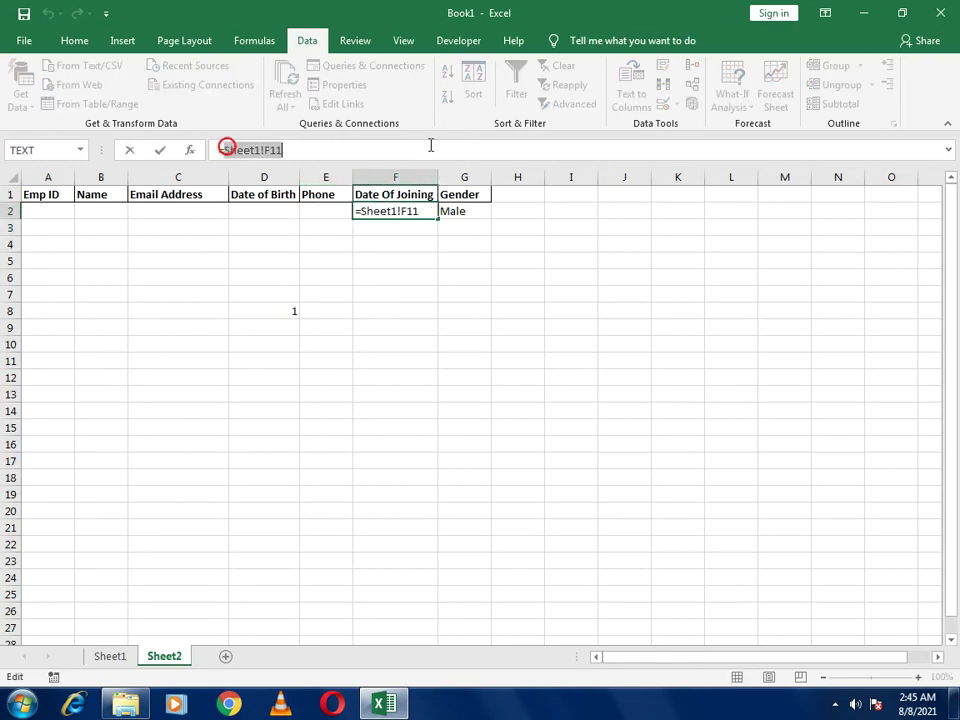
{"action": "type", "text": "if("}
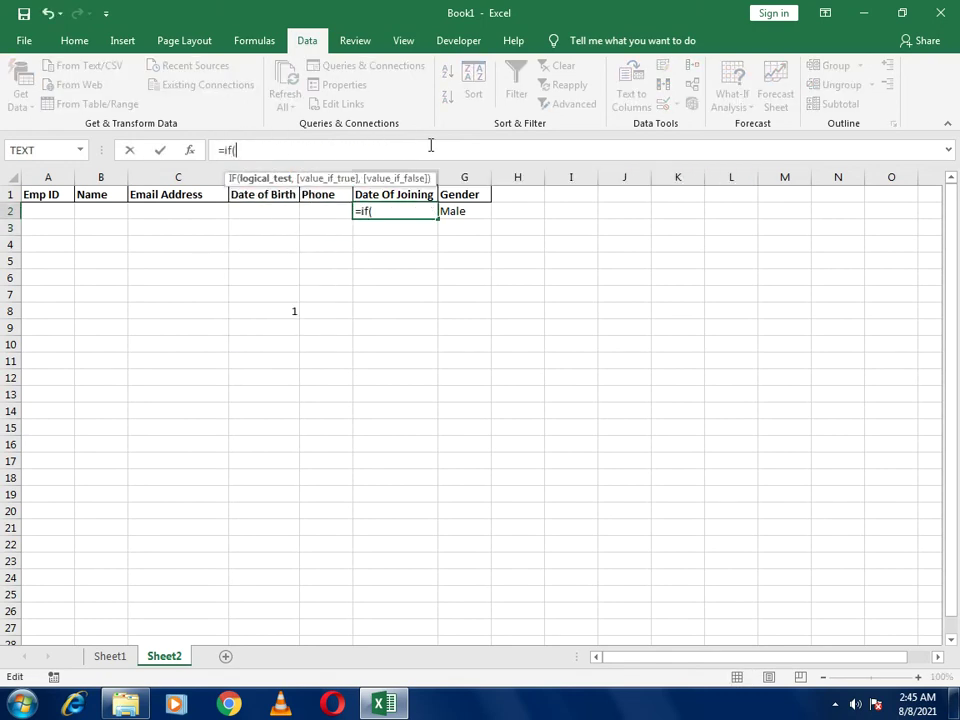
{"action": "key", "text": "ctrl+v"}
{"action": "type", "text": "=0"}
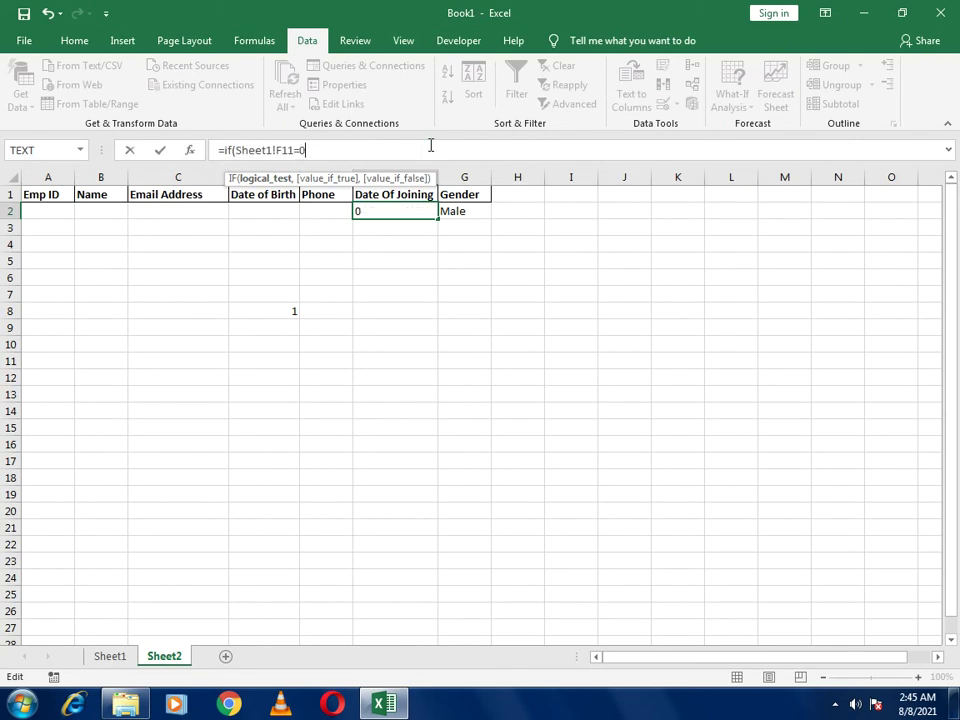
{"action": "type", "text": ",\"\""}
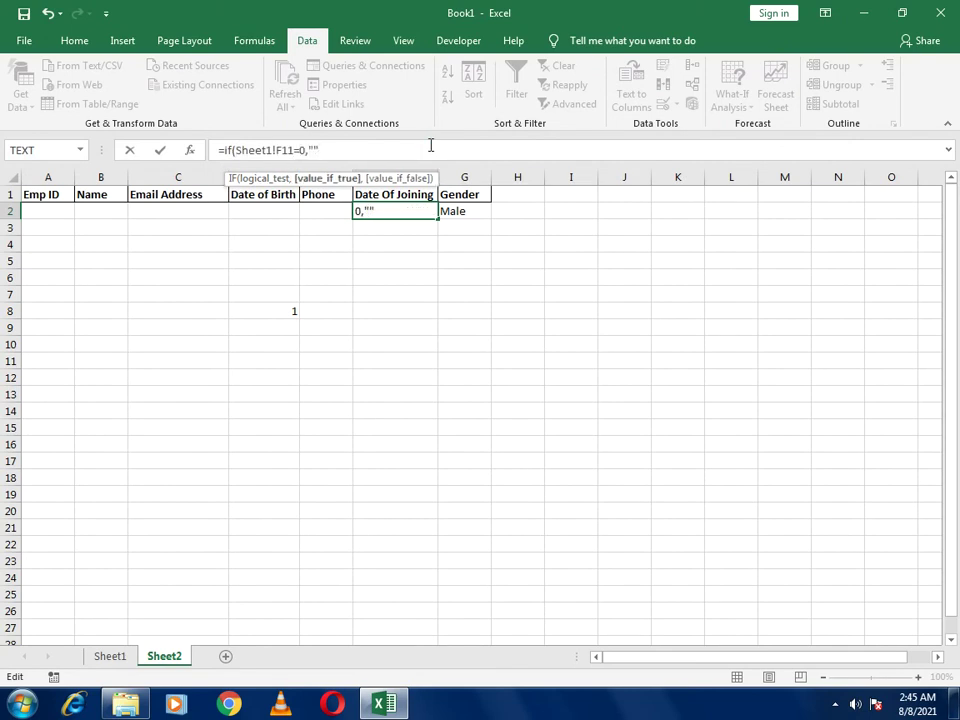
{"action": "type", "text": ","}
{"action": "key", "text": "ctrl+v"}
{"action": "key", "text": "Return"}
{"action": "key", "text": "Up"}
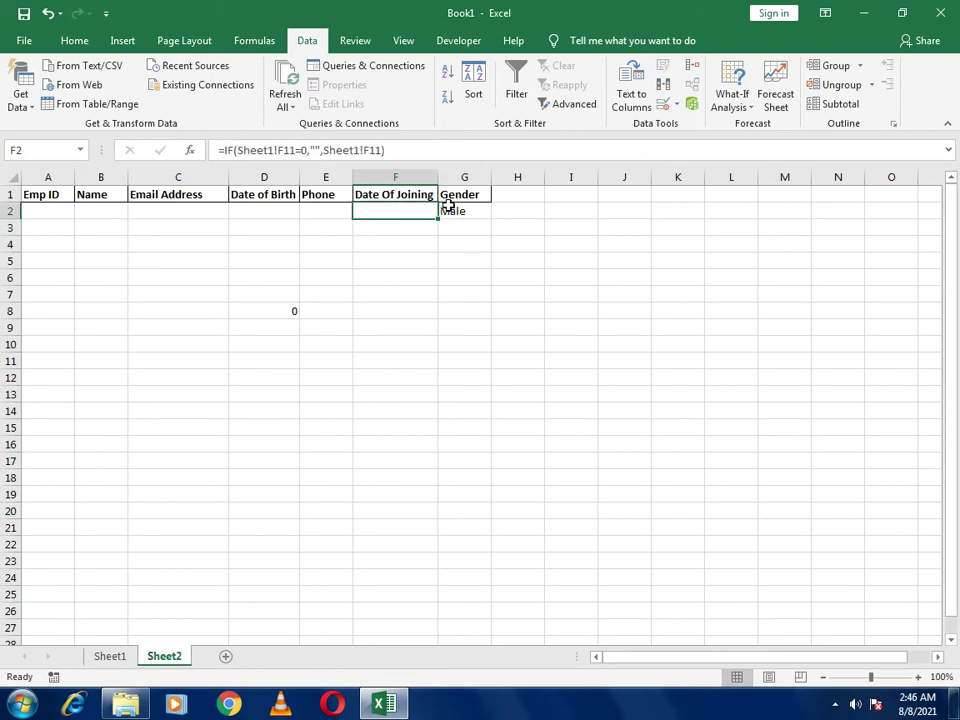
Re-enter =COUNT(A2:G2) in D8, then delete the formula
{"action": "left_click", "coordinate": [281, 311]}
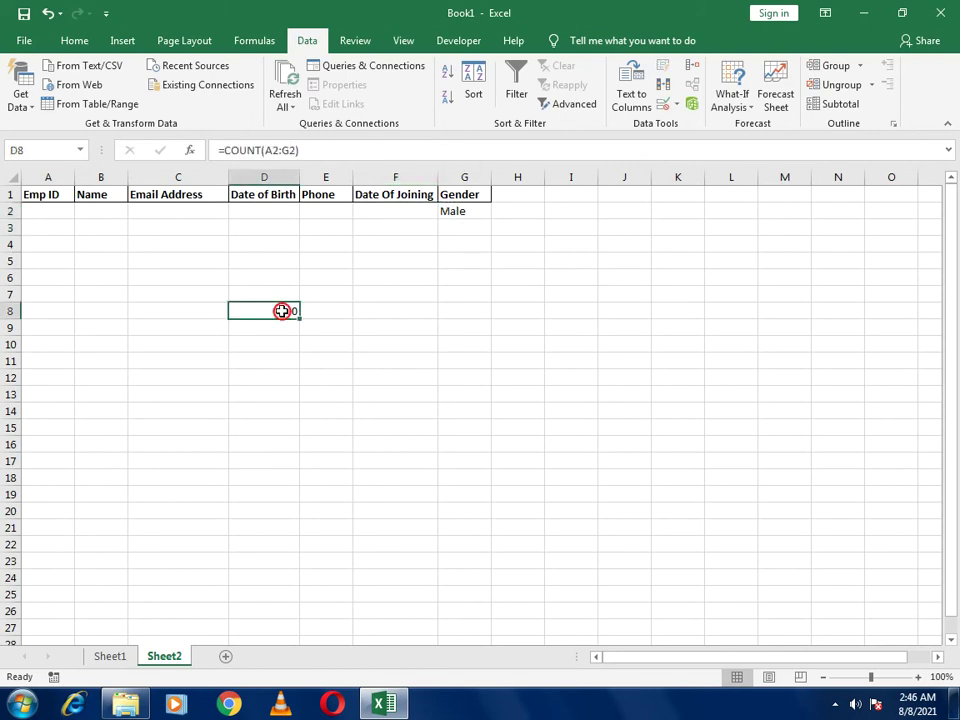
{"action": "type", "text": "=count"}
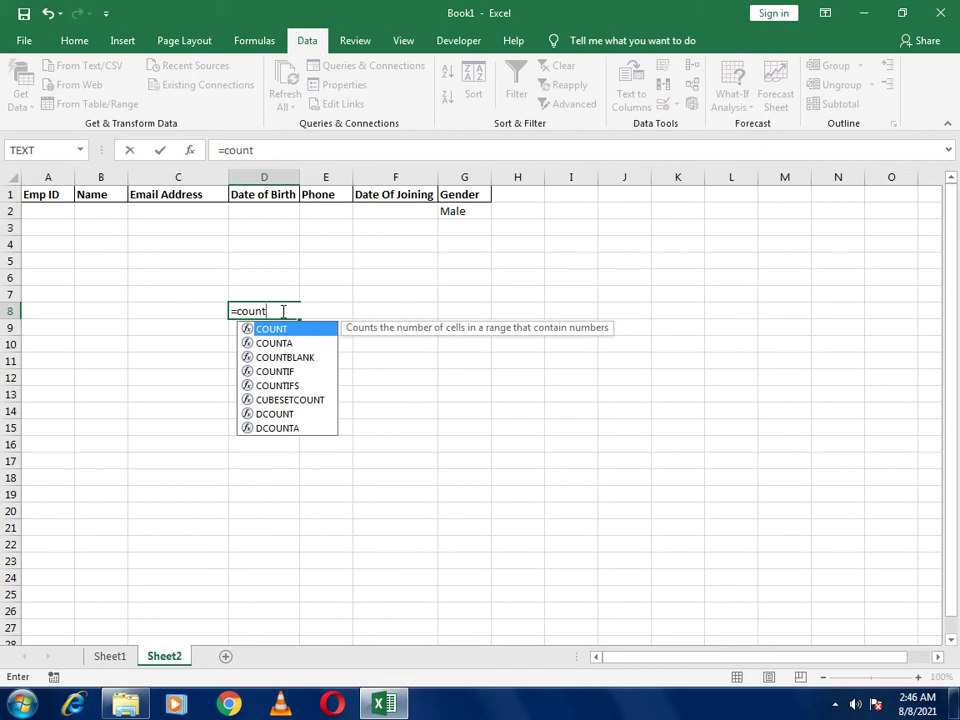
{"action": "type", "text": "("}
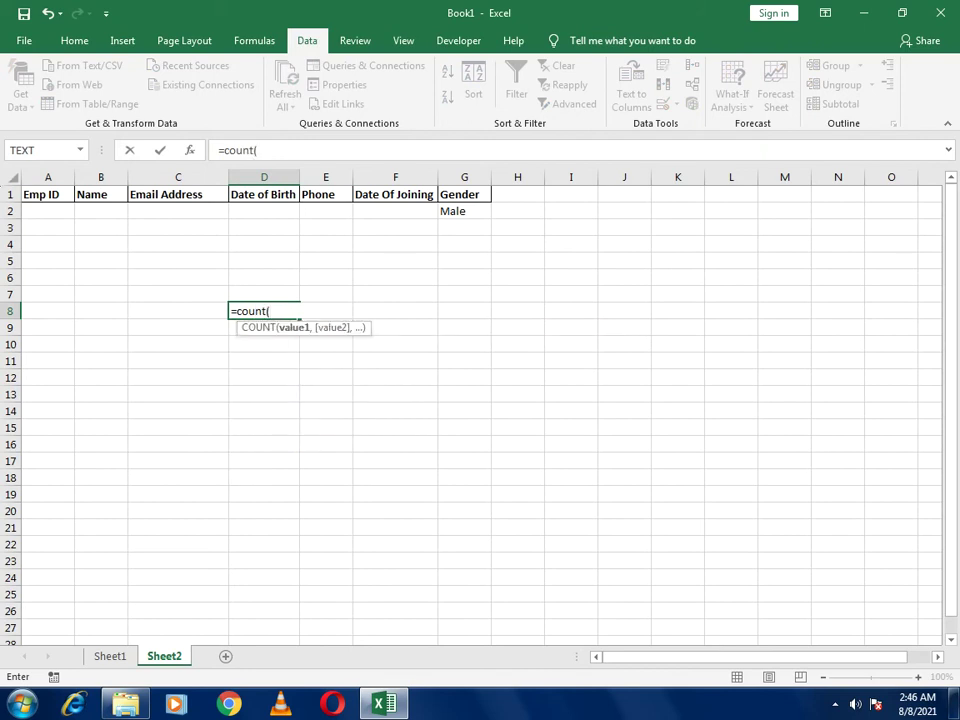
{"action": "left_click_drag", "start_coordinate": [34, 213], "coordinate": [450, 206]}
{"action": "key", "text": "Return"}
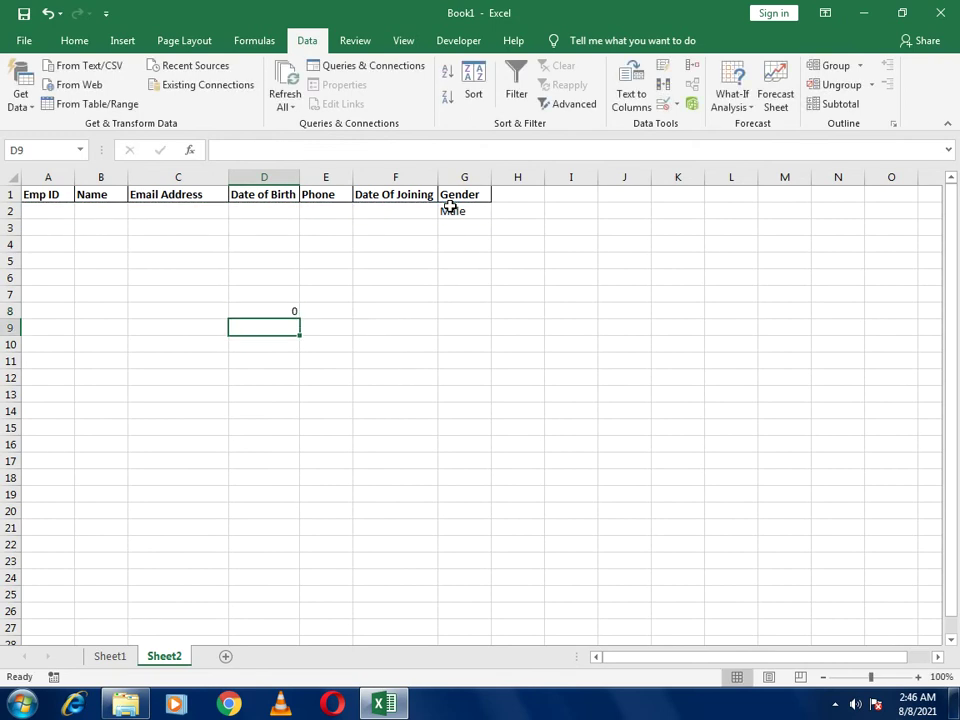
{"action": "key", "text": "Up"}
{"action": "key", "text": "Delete"}
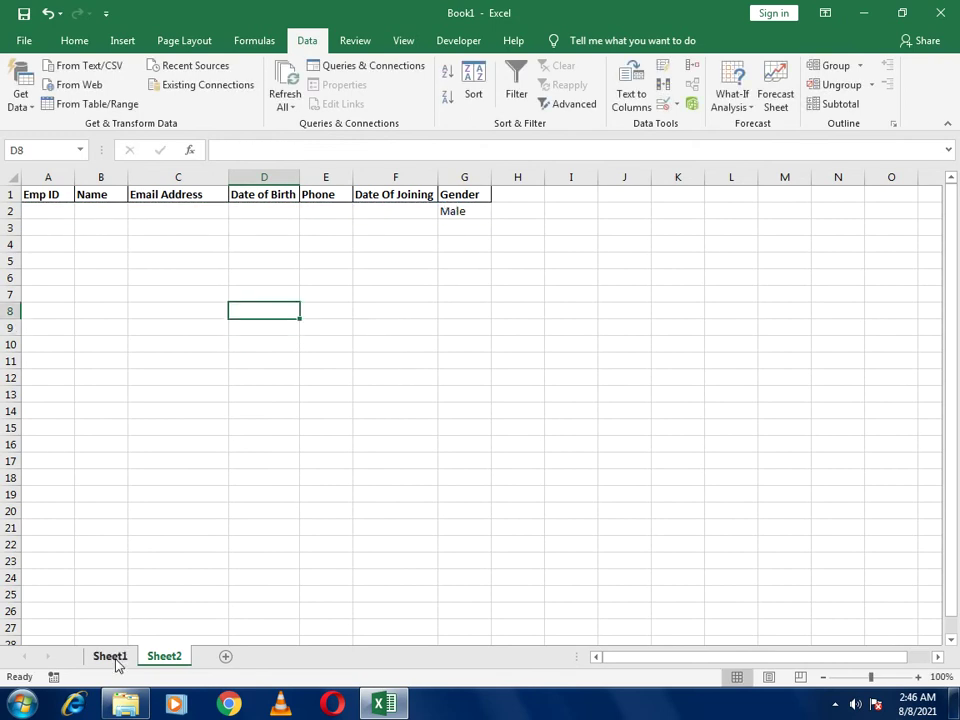
Go to the Sheet1 form and select cell A23 for the Clear label
{"action": "left_click", "coordinate": [114, 660]}
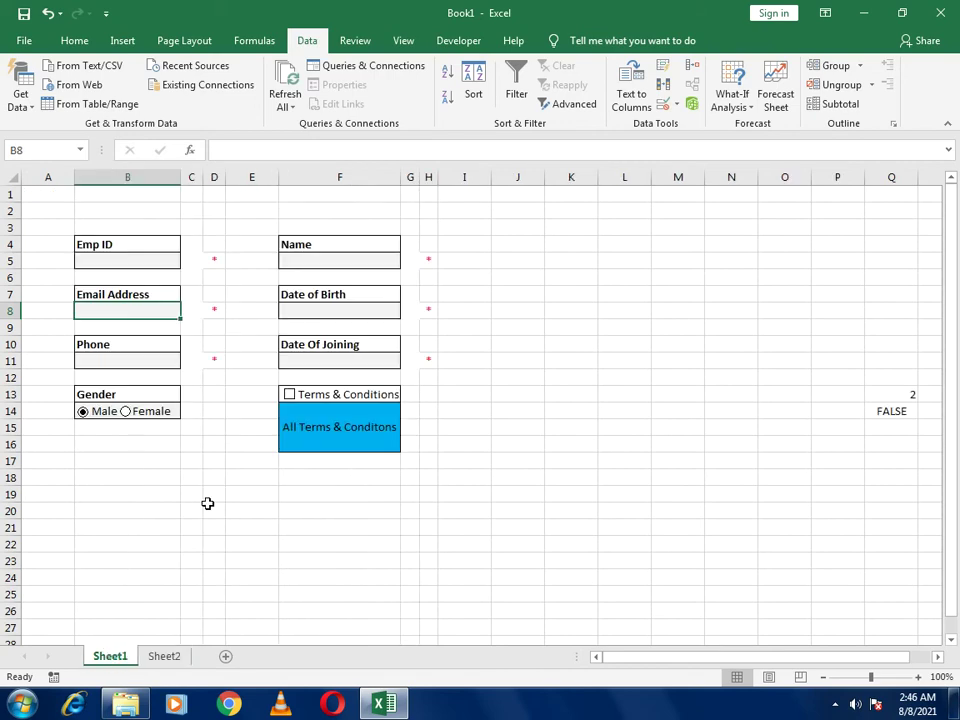
{"action": "left_click", "coordinate": [210, 508]}
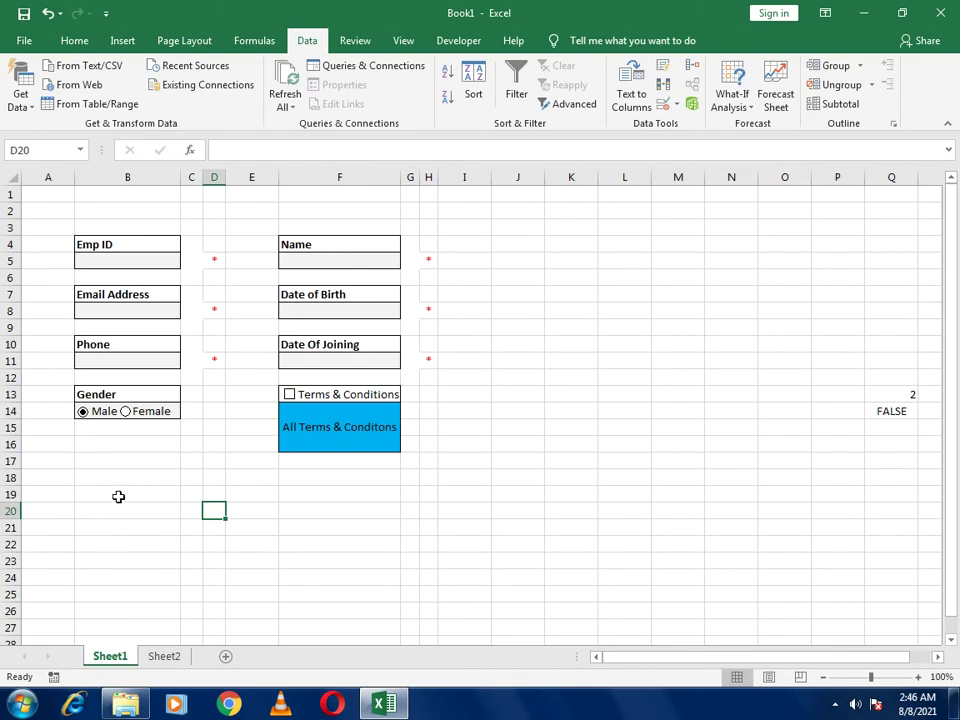
{"action": "left_click", "coordinate": [53, 560]}
Enter Clear in A23, centred, with green fill and white text
{"action": "type", "text": "Clear"}
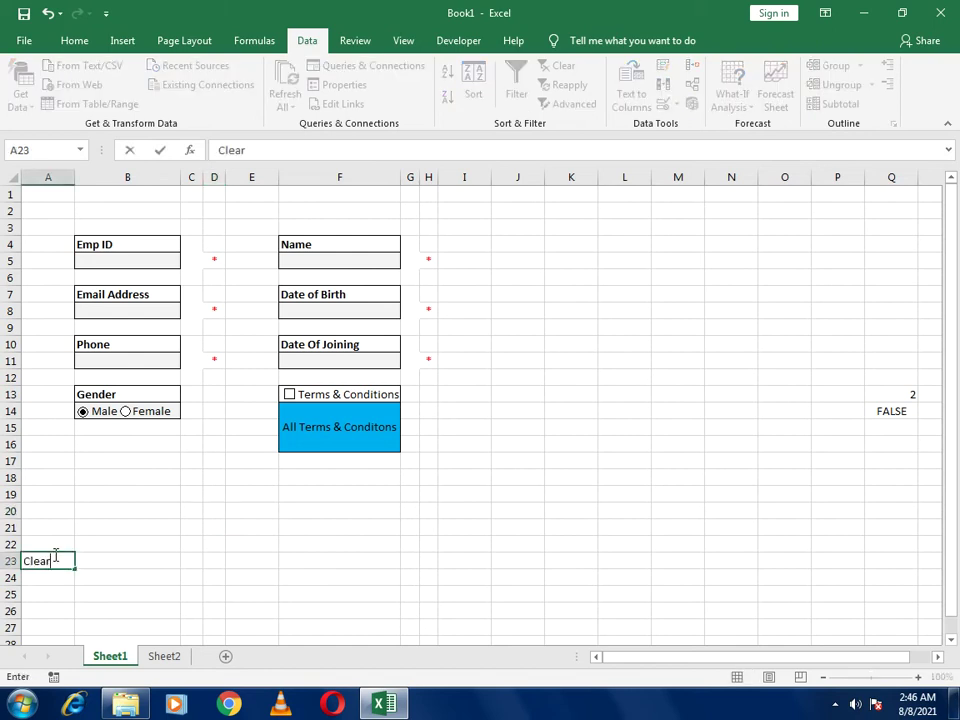
{"action": "key", "text": "Return"}
{"action": "left_click", "coordinate": [52, 558]}
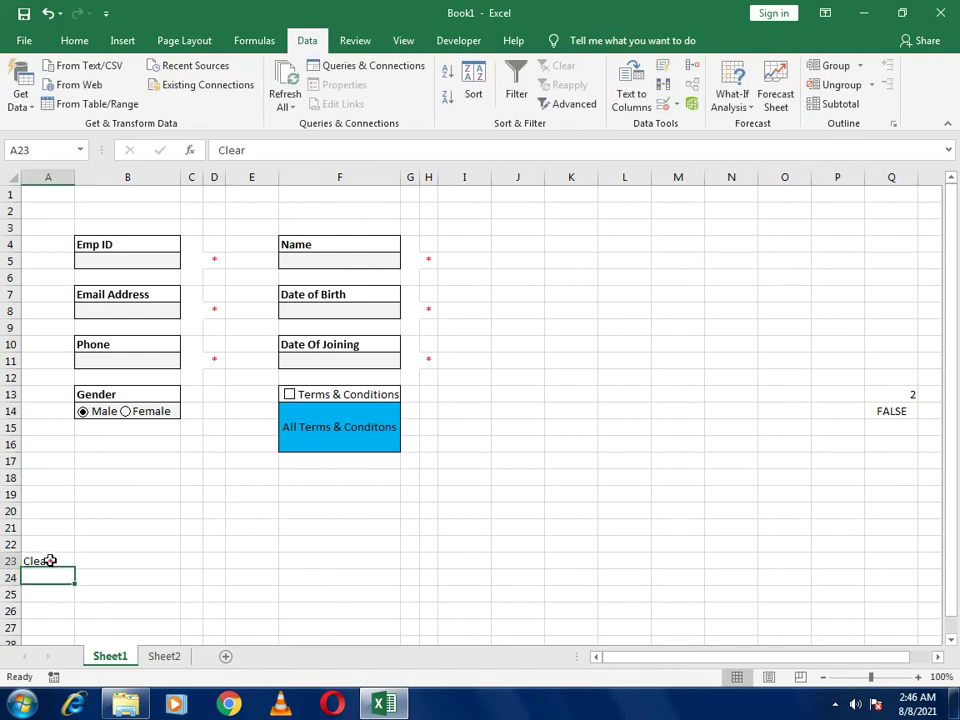
{"action": "left_click", "coordinate": [72, 38]}
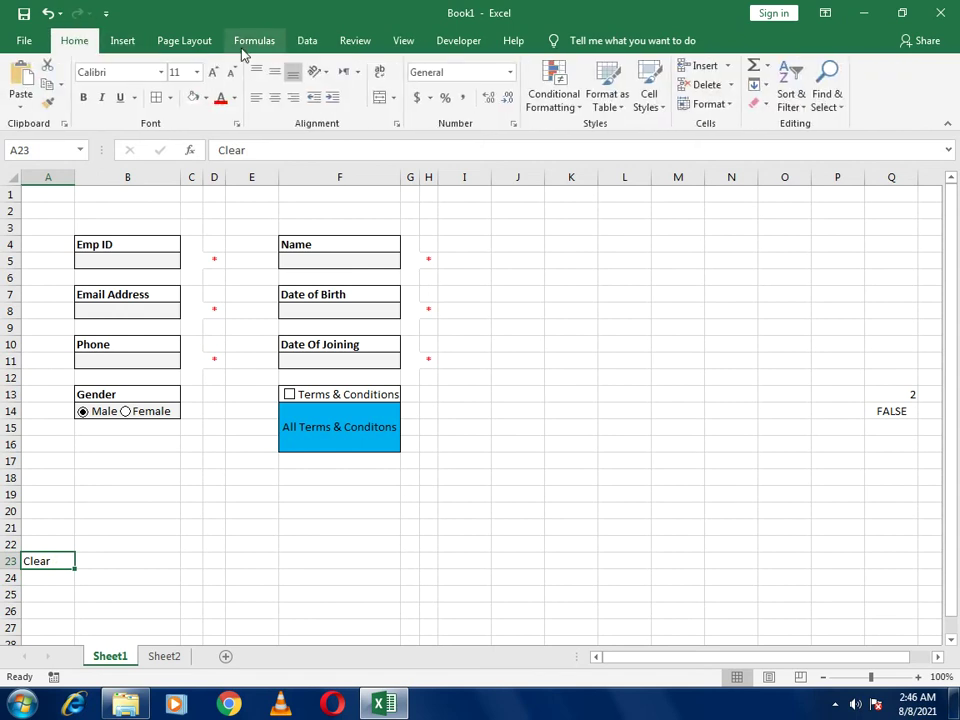
{"action": "left_click", "coordinate": [271, 66]}
{"action": "left_click", "coordinate": [275, 97]}
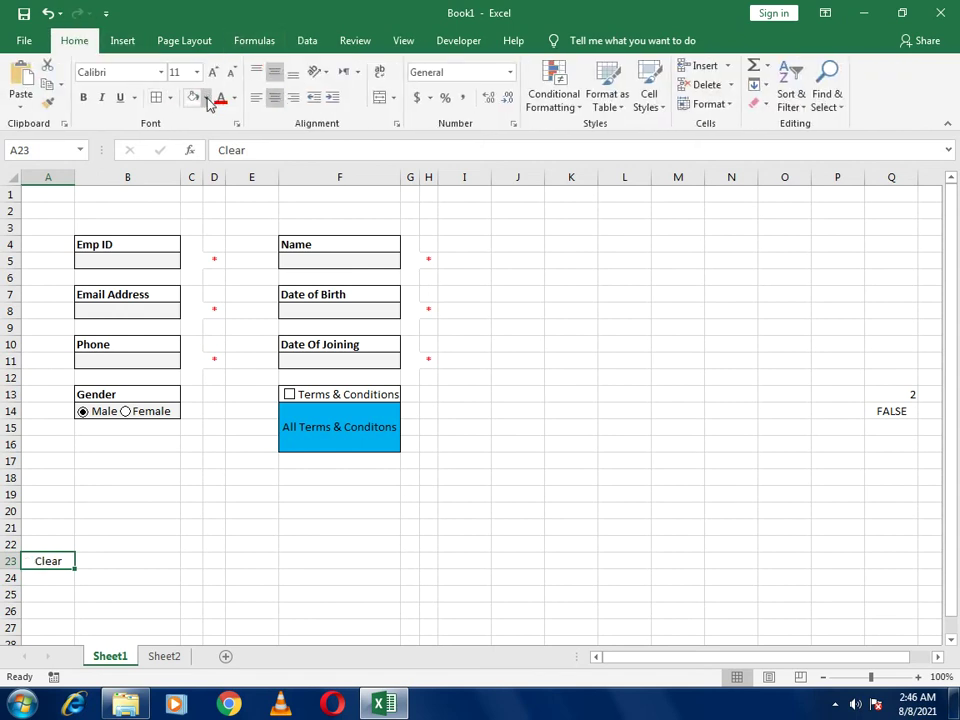
{"action": "left_click", "coordinate": [205, 97]}
{"action": "left_click", "coordinate": [260, 228]}
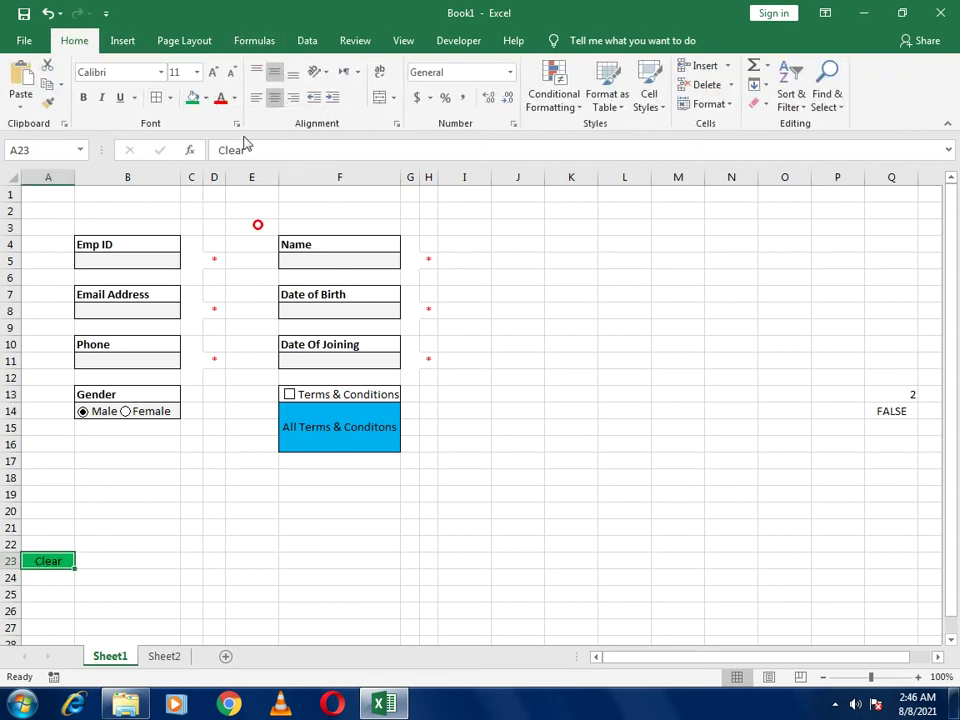
{"action": "left_click", "coordinate": [237, 97]}
{"action": "left_click", "coordinate": [221, 155]}
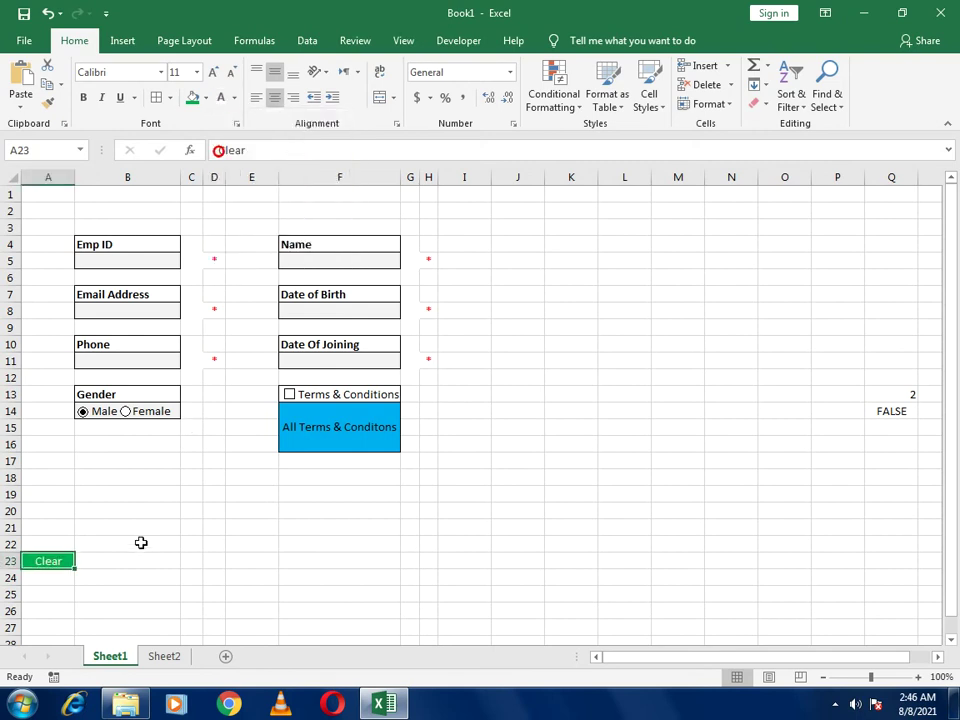
Copy the Clear cell to A25 and relabel it Submit
{"action": "key", "text": "ctrl+c"}
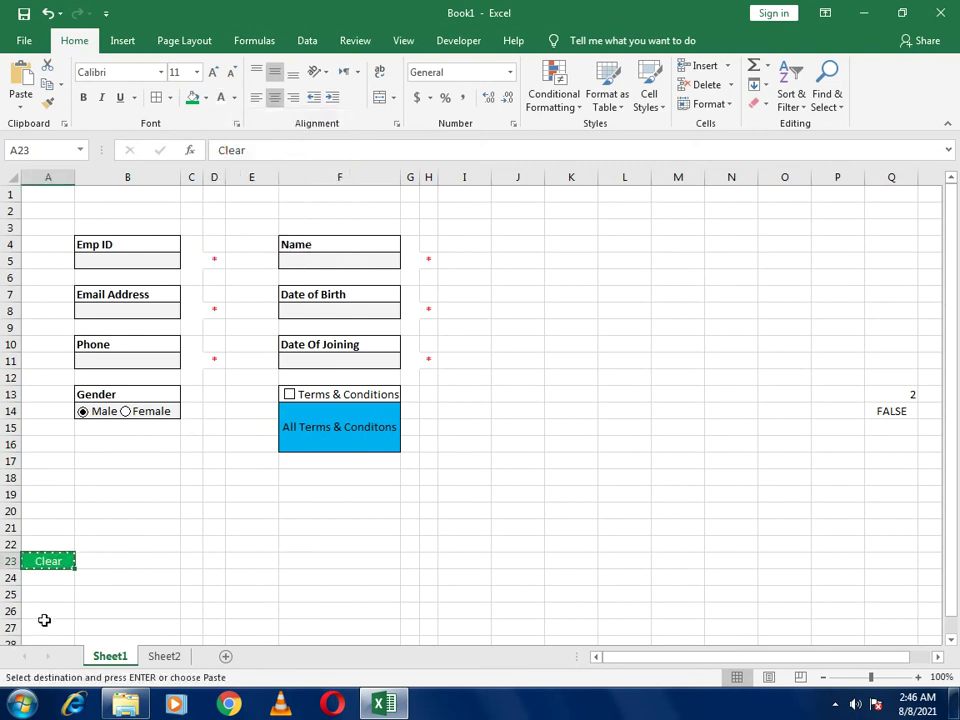
{"action": "left_click", "coordinate": [57, 595]}
{"action": "key", "text": "ctrl+v"}
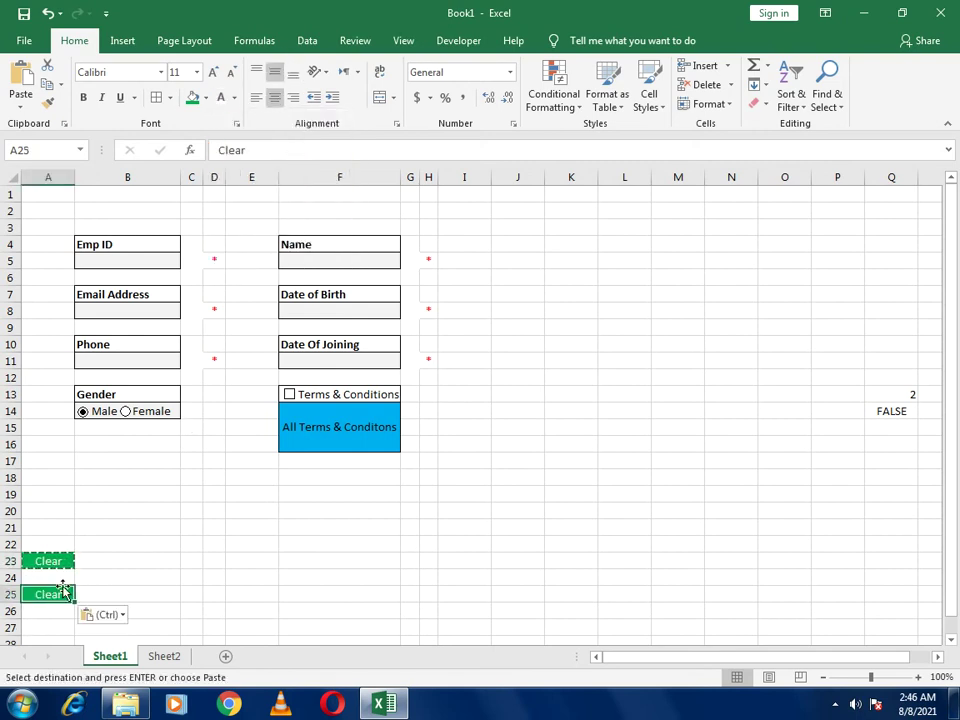
{"action": "type", "text": "Submit"}
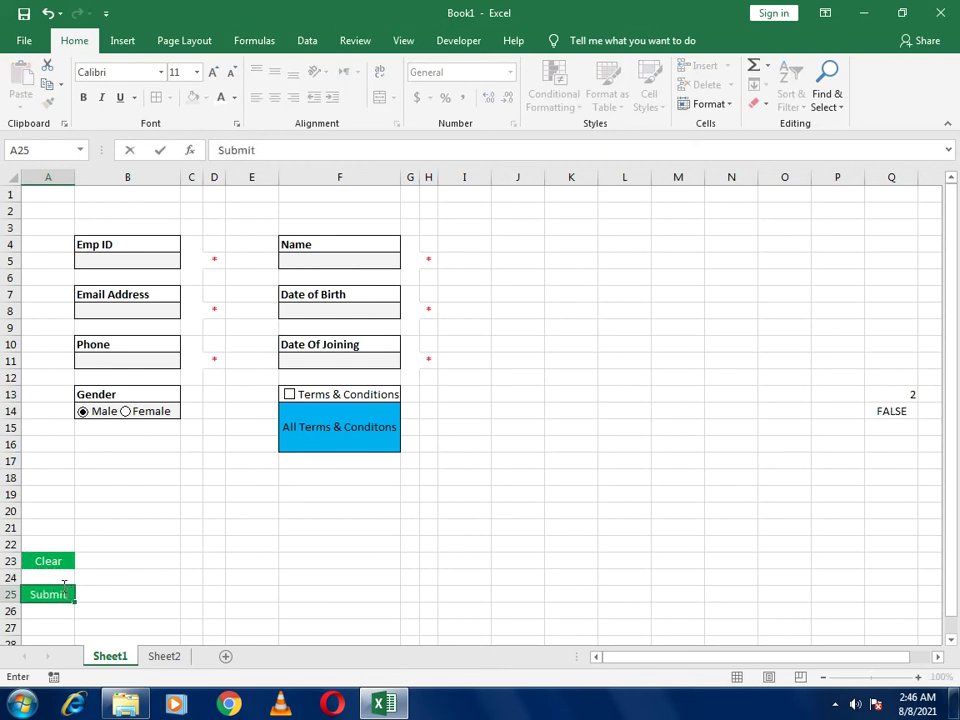
{"action": "key", "text": "Return"}
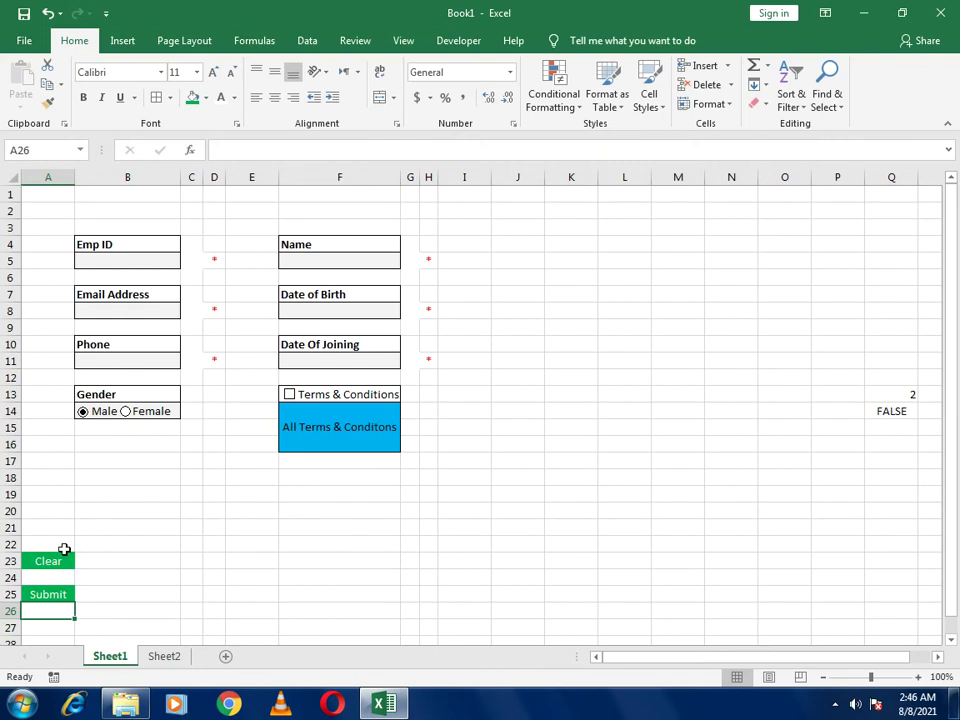
{"action": "left_click", "coordinate": [59, 559]}
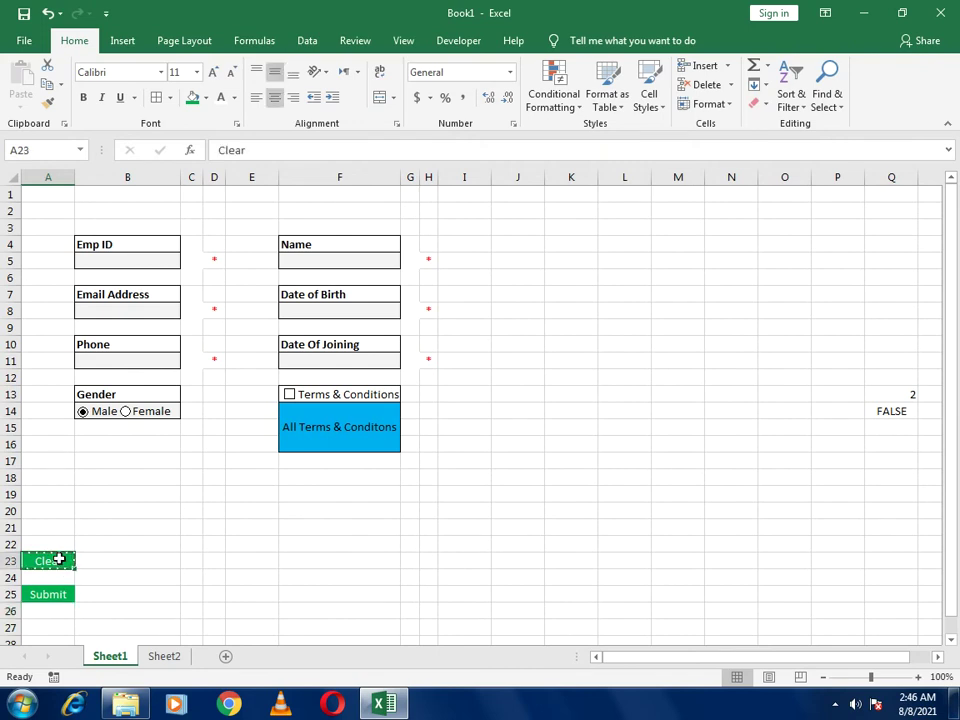
Paste the A23 Clear cell as a linked picture at B18
{"action": "key", "text": "ctrl+c"}
{"action": "left_click", "coordinate": [104, 477]}
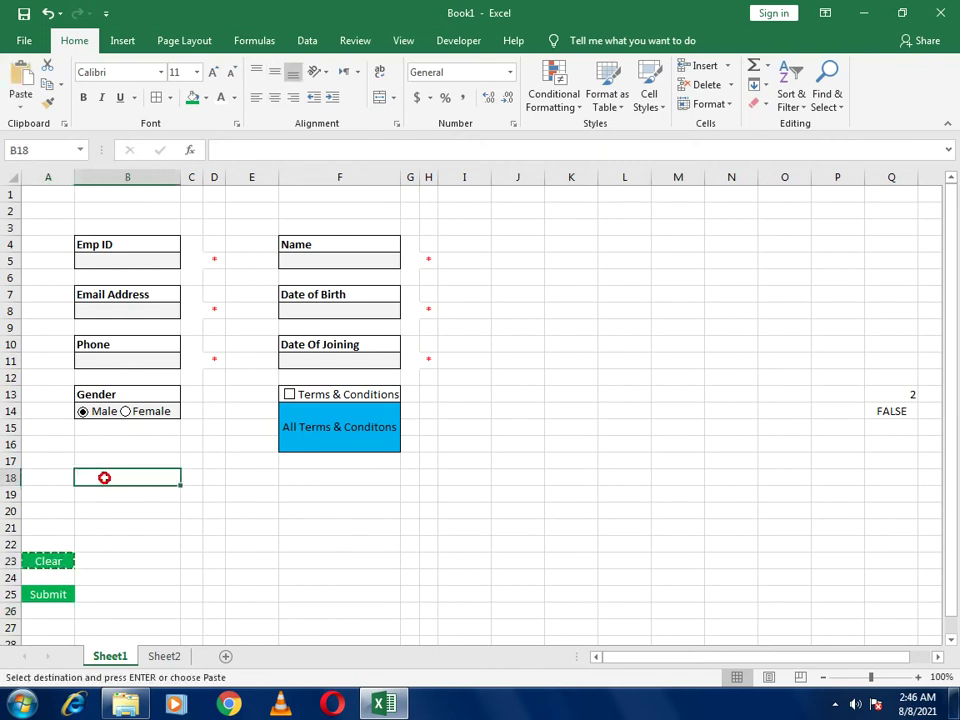
{"action": "left_click", "coordinate": [21, 95]}
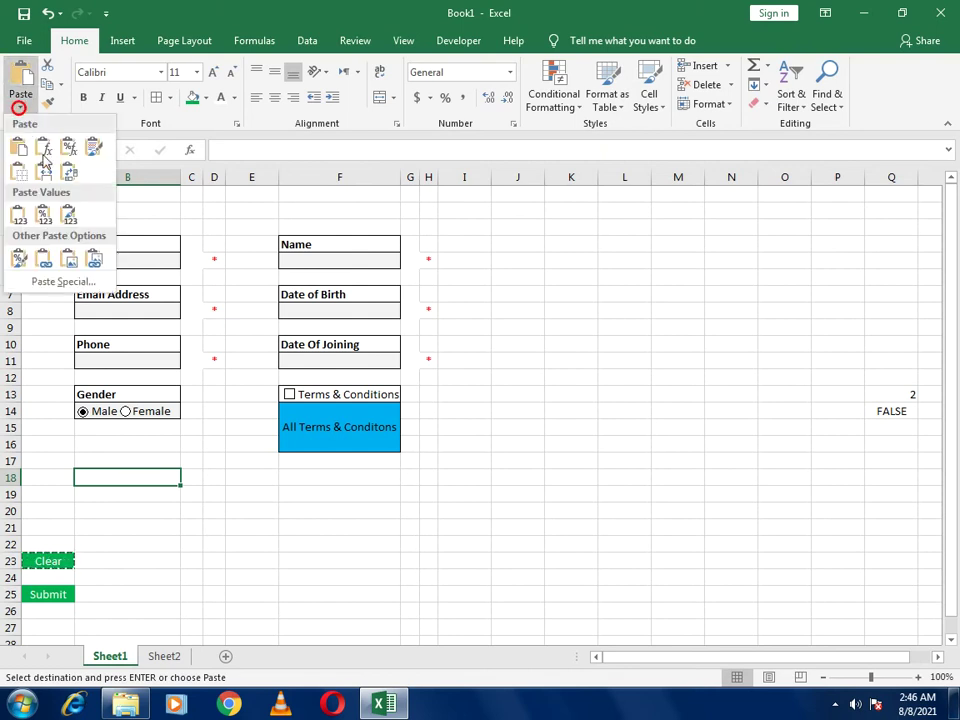
{"action": "left_click", "coordinate": [96, 262]}
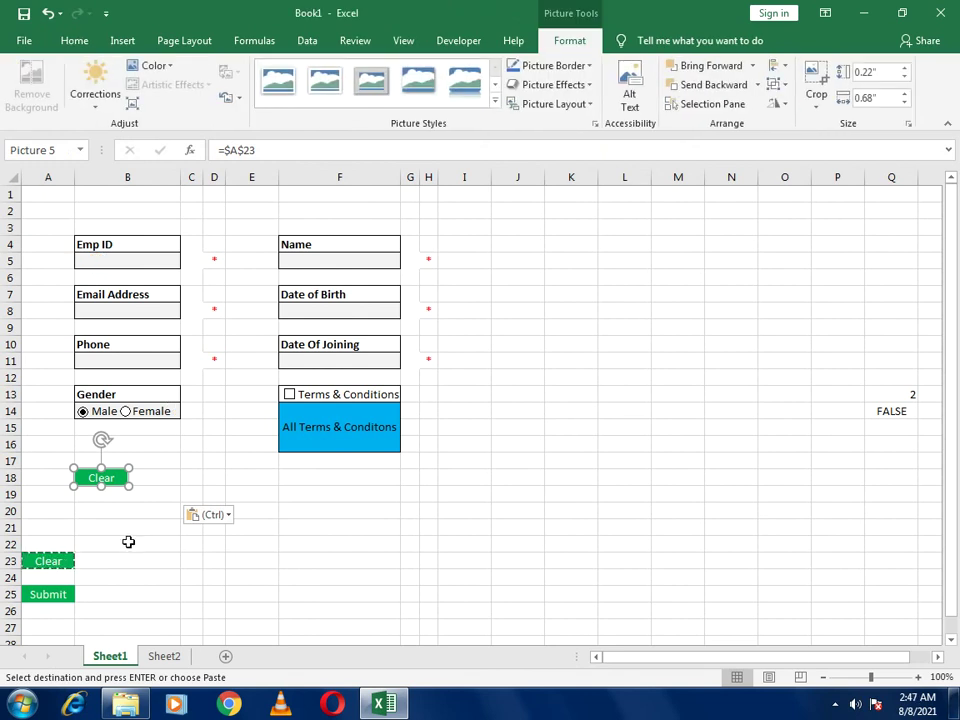
{"action": "left_click", "coordinate": [63, 594]}
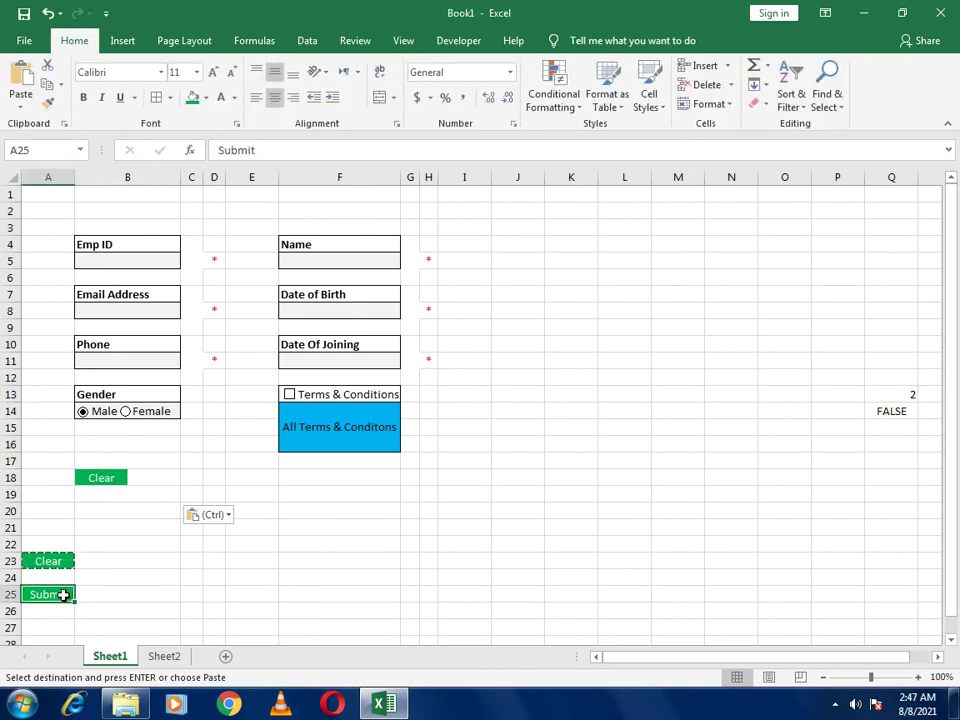
Start a new formula-based conditional formatting rule for A25
{"action": "left_click", "coordinate": [554, 110]}
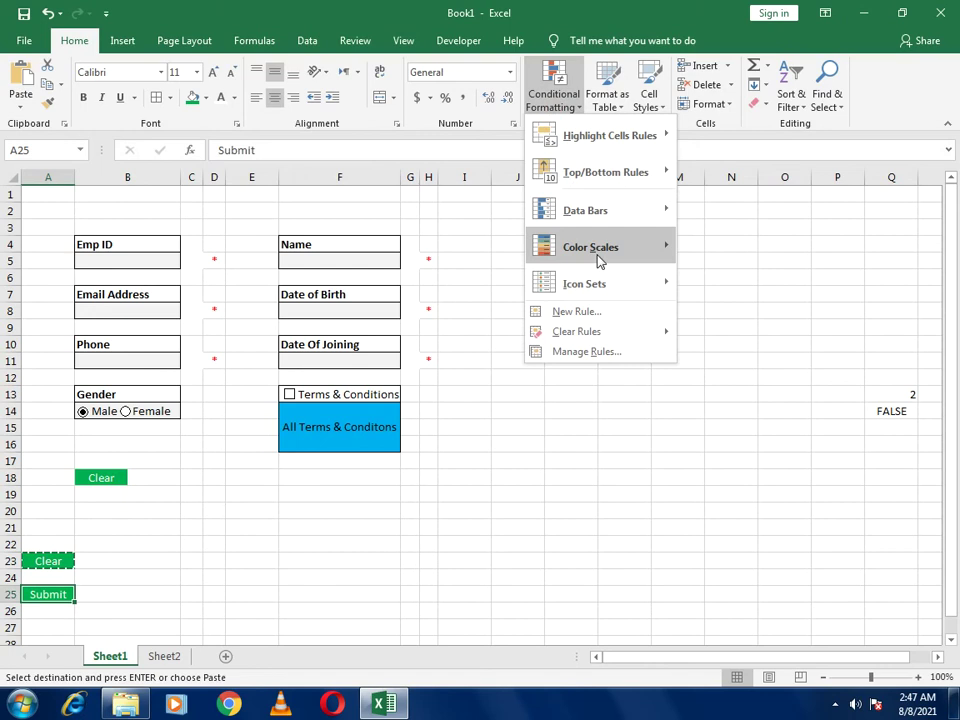
{"action": "left_click", "coordinate": [580, 313]}
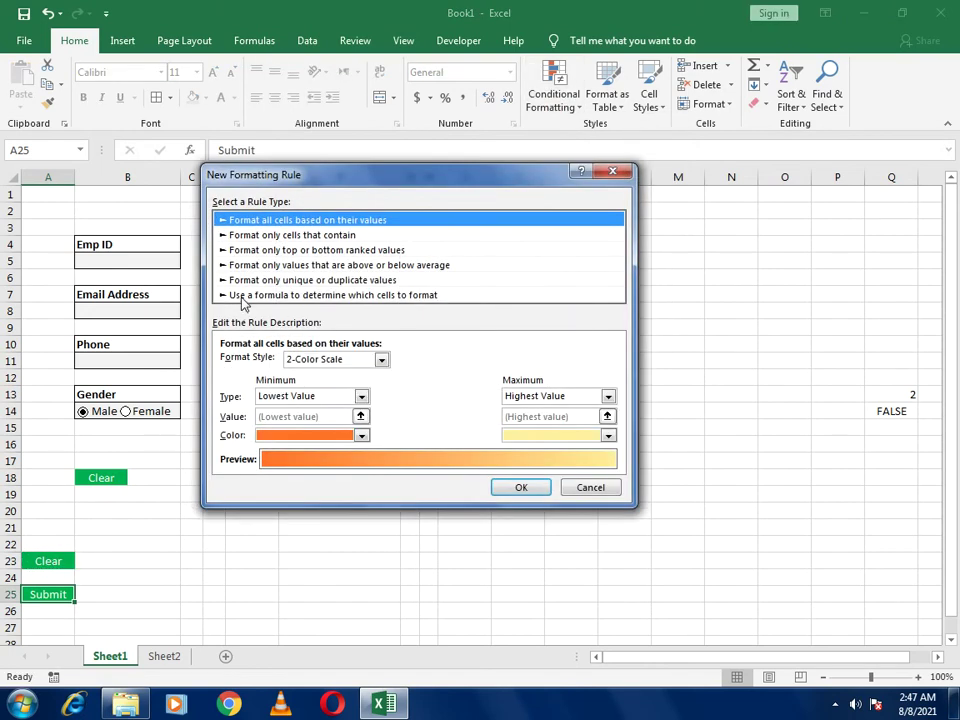
{"action": "left_click", "coordinate": [278, 295]}
{"action": "left_click", "coordinate": [256, 361]}
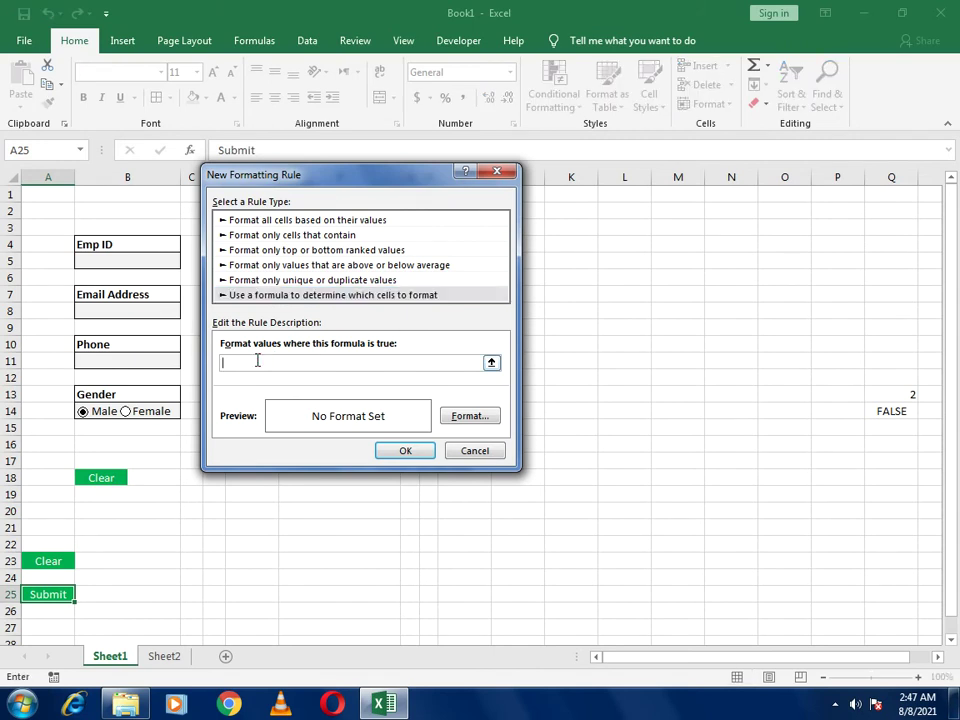
Enter the rule formula =and($Q$14=true,countblank(Sheet2!$A$2:$G$2)=0)
{"action": "type", "text": "=and("}
{"action": "left_click", "coordinate": [903, 410]}
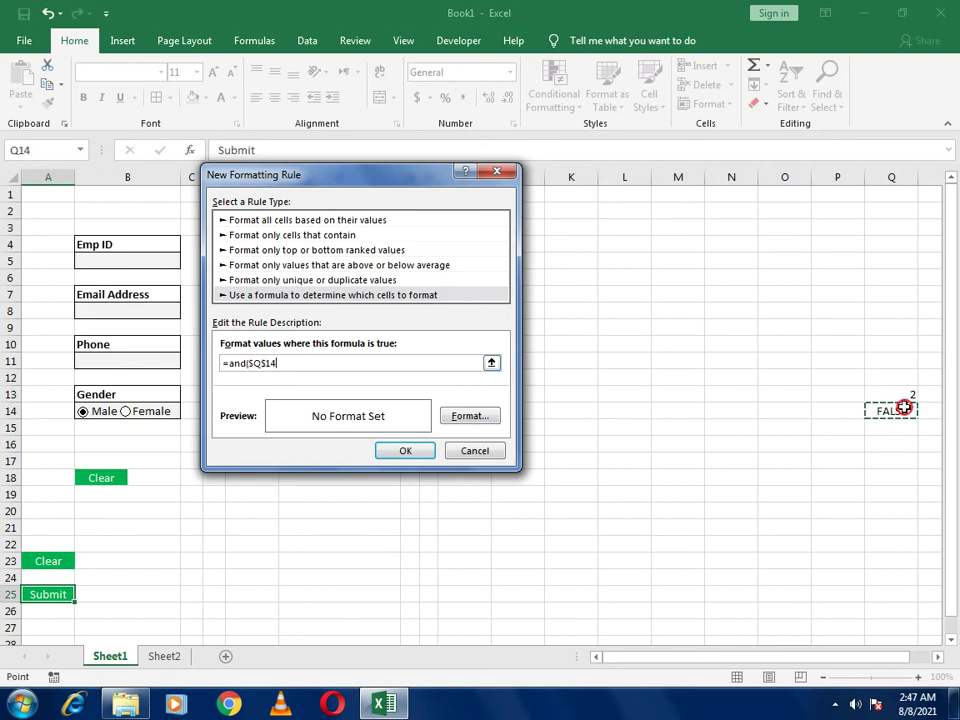
{"action": "type", "text": "="}
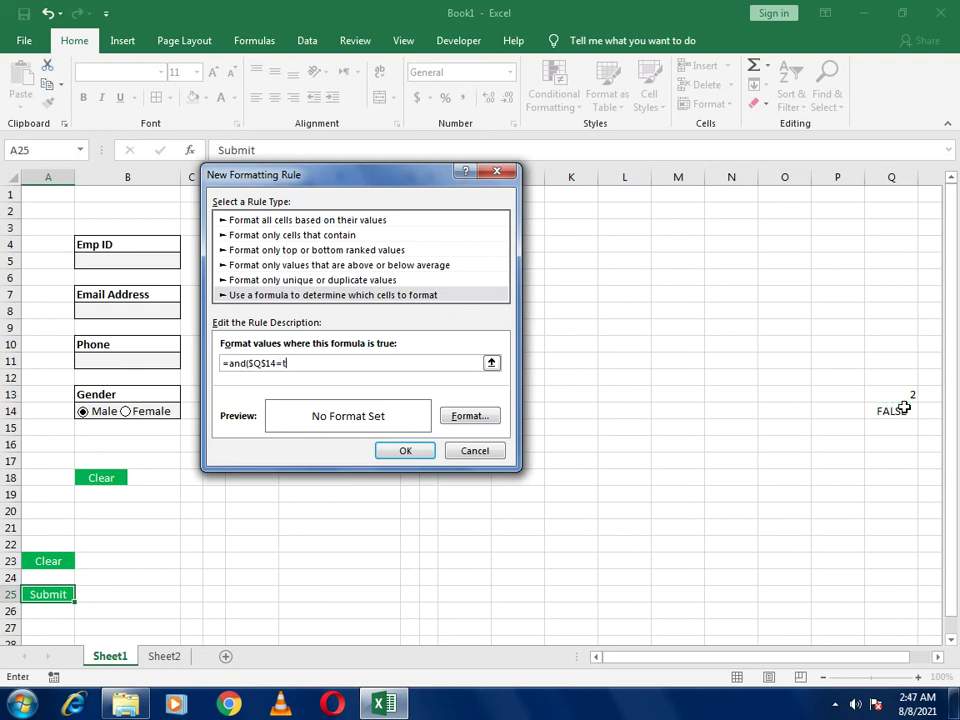
{"action": "type", "text": "tur"}
{"action": "key", "text": "BackSpace"}
{"action": "key", "text": "BackSpace"}
{"action": "type", "text": "rue,countblank("}
{"action": "left_click", "coordinate": [165, 657]}
{"action": "left_click_drag", "start_coordinate": [270, 176], "coordinate": [253, 268]}
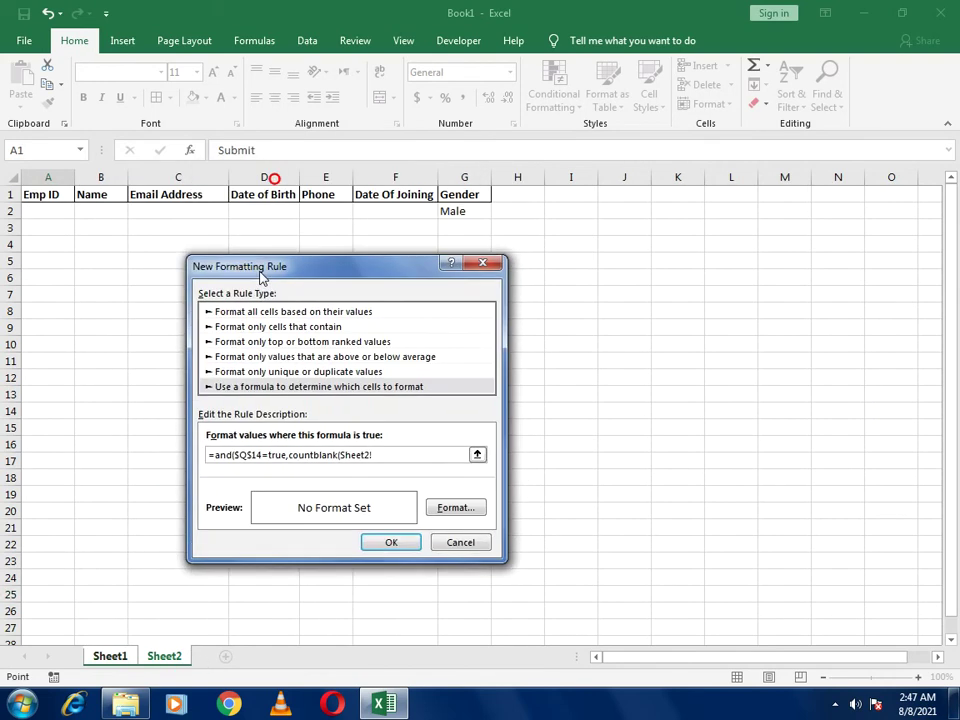
{"action": "left_click_drag", "start_coordinate": [47, 210], "coordinate": [446, 215]}
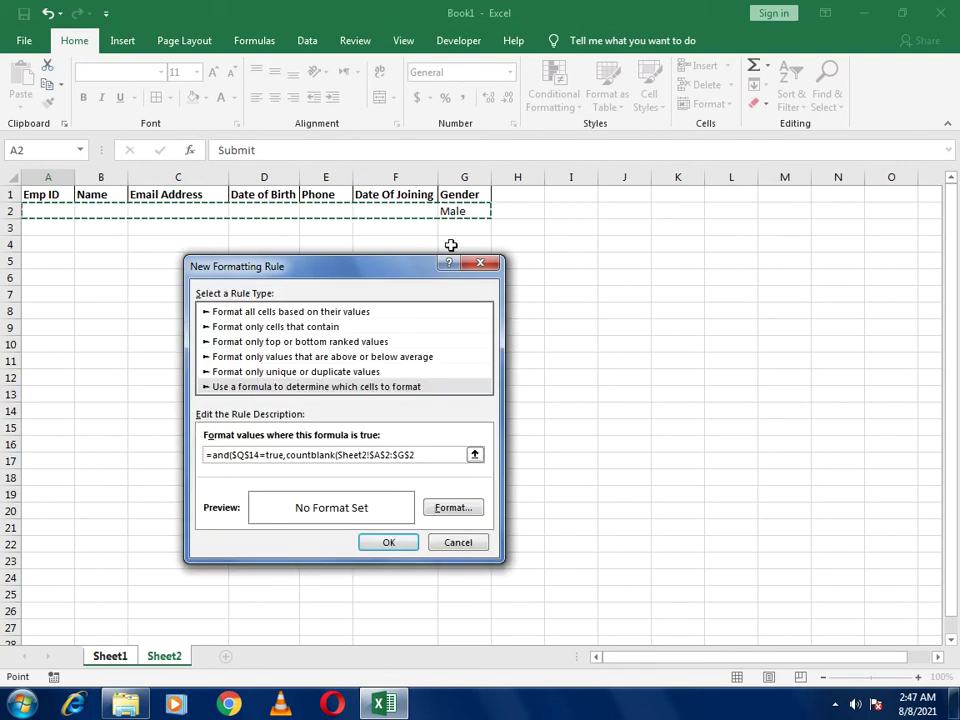
{"action": "type", "text": ")=0"}
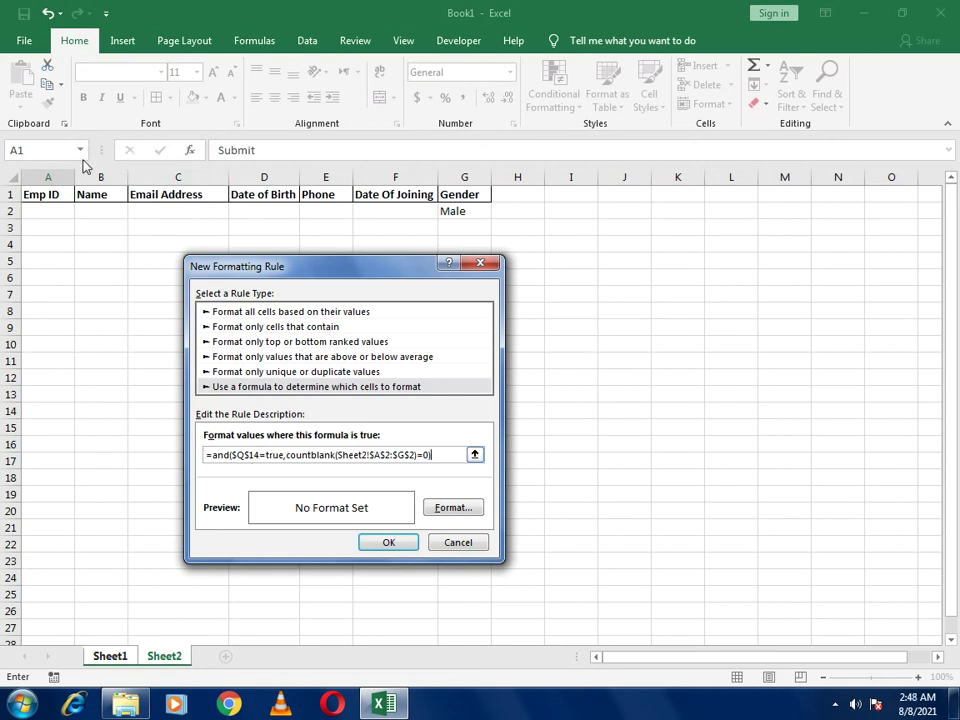
Give the rule a green fill with bold white font and save it
{"action": "left_click", "coordinate": [447, 508]}
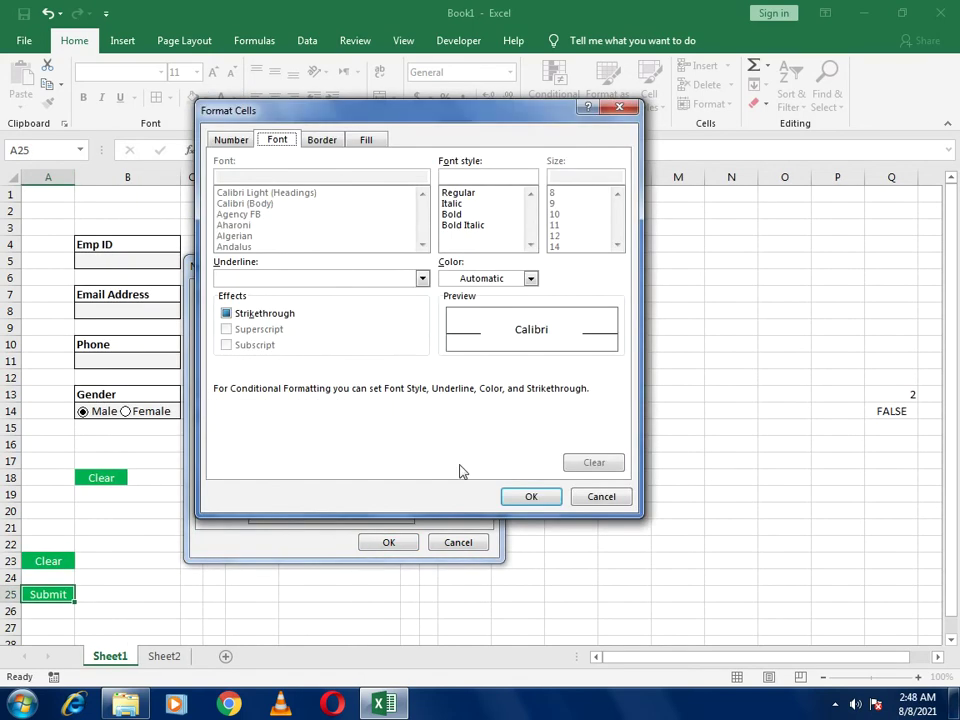
{"action": "left_click", "coordinate": [369, 141]}
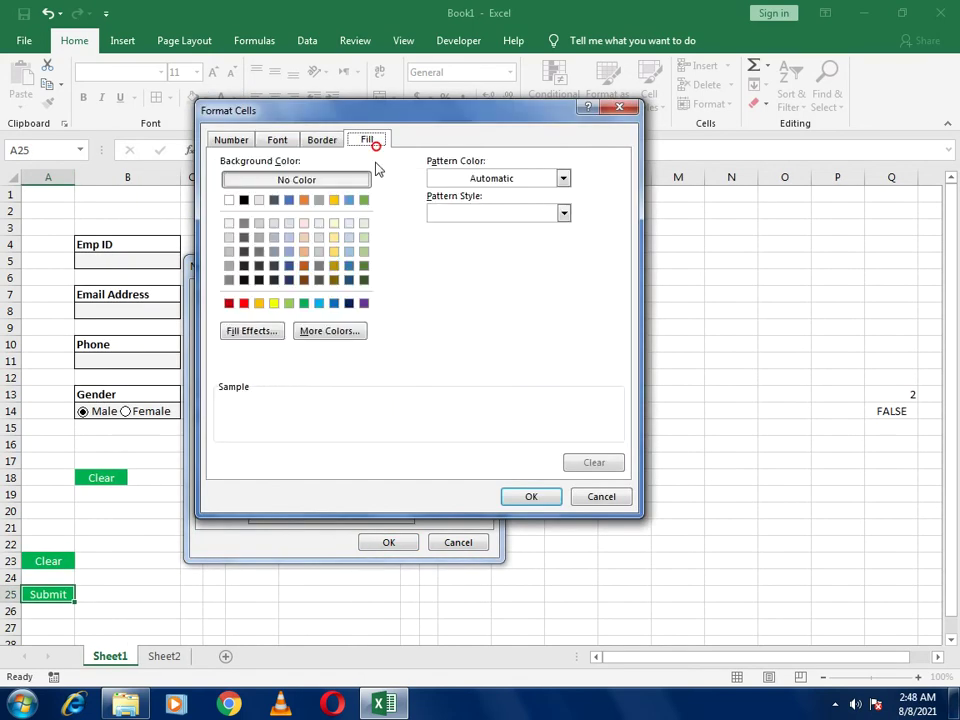
{"action": "left_click", "coordinate": [304, 305]}
{"action": "left_click", "coordinate": [277, 143]}
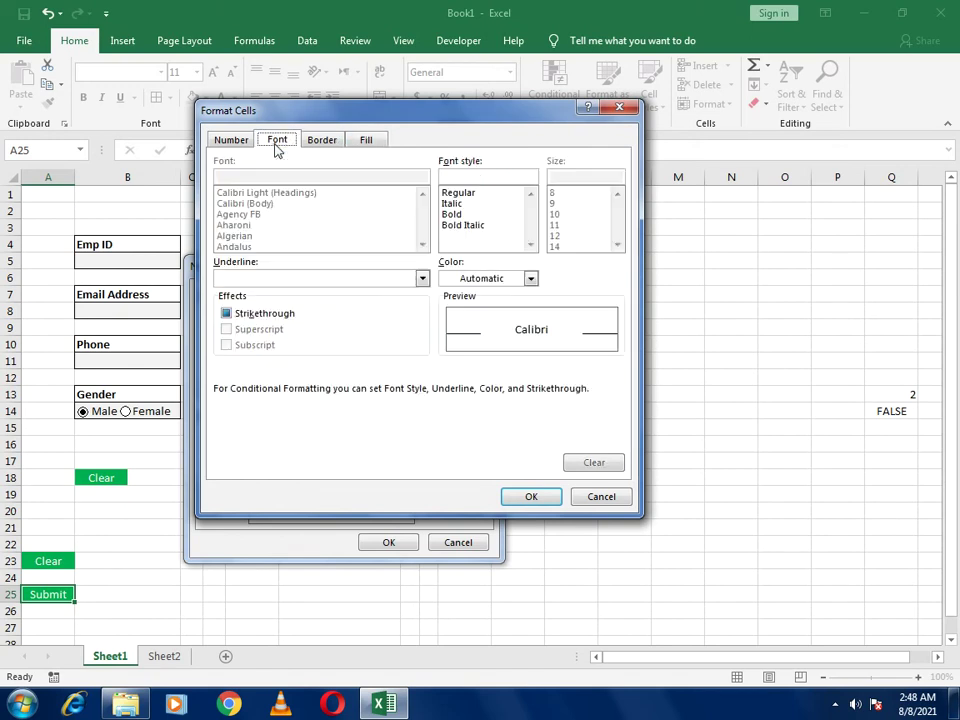
{"action": "left_click", "coordinate": [485, 278]}
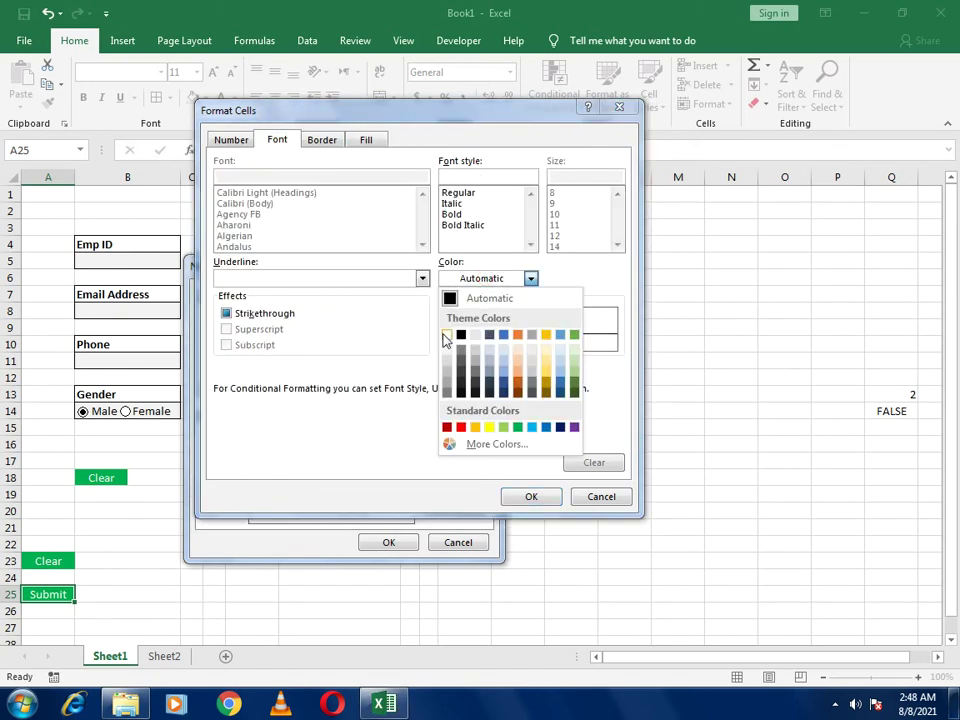
{"action": "left_click", "coordinate": [447, 334]}
{"action": "left_click", "coordinate": [451, 216]}
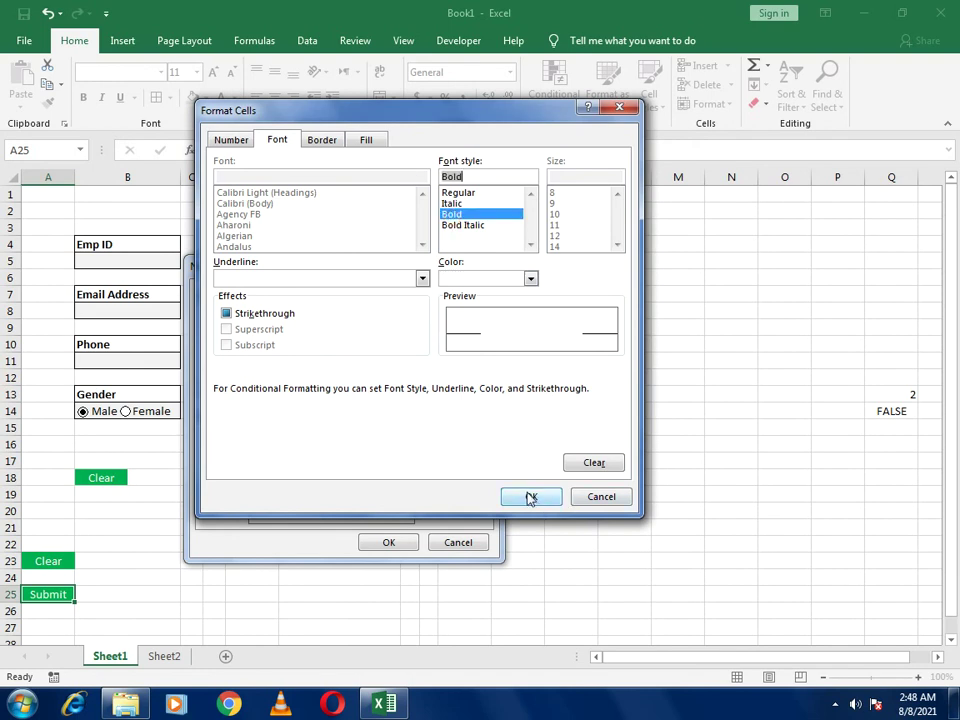
{"action": "left_click", "coordinate": [530, 496]}
{"action": "left_click", "coordinate": [390, 543]}
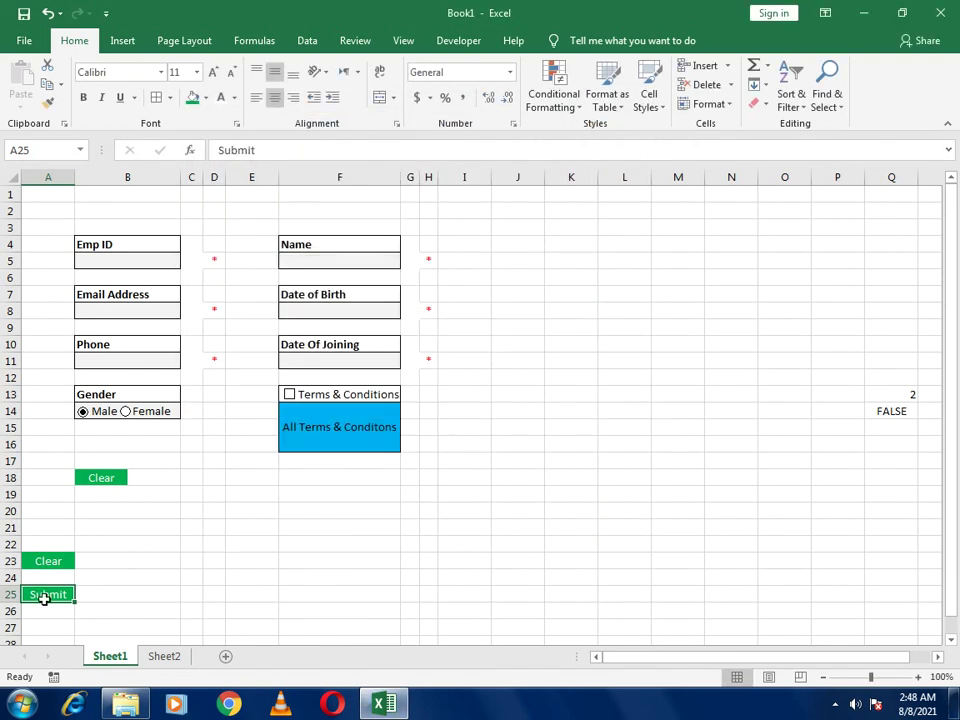
Paste the Submit cell as a linked picture at E18 beside Clear
{"action": "left_click", "coordinate": [250, 478]}
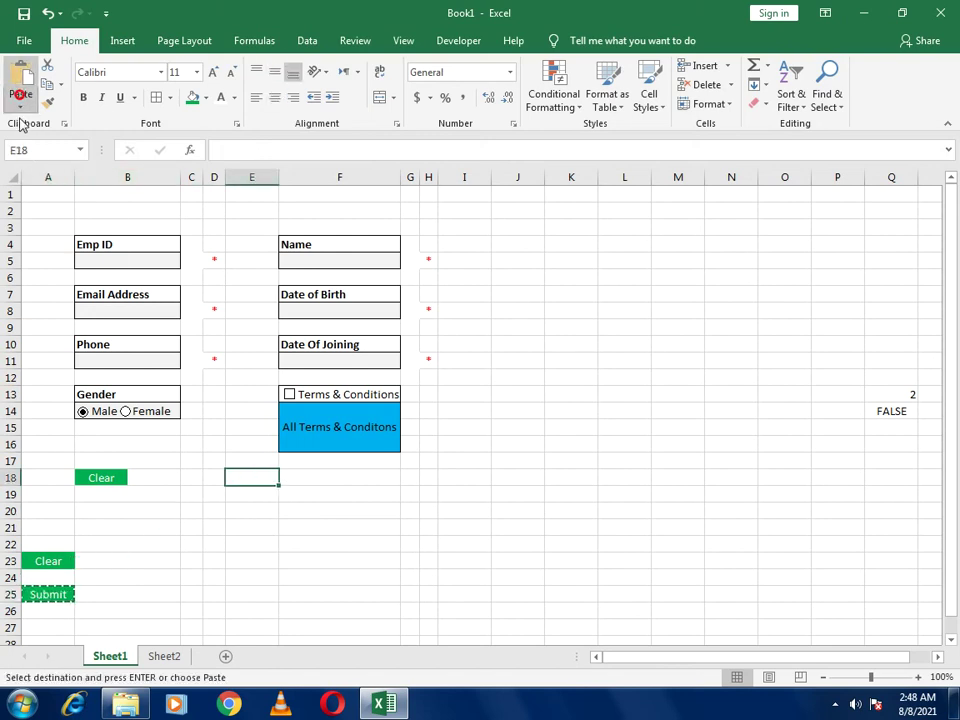
{"action": "left_click", "coordinate": [20, 107]}
{"action": "left_click", "coordinate": [94, 259]}
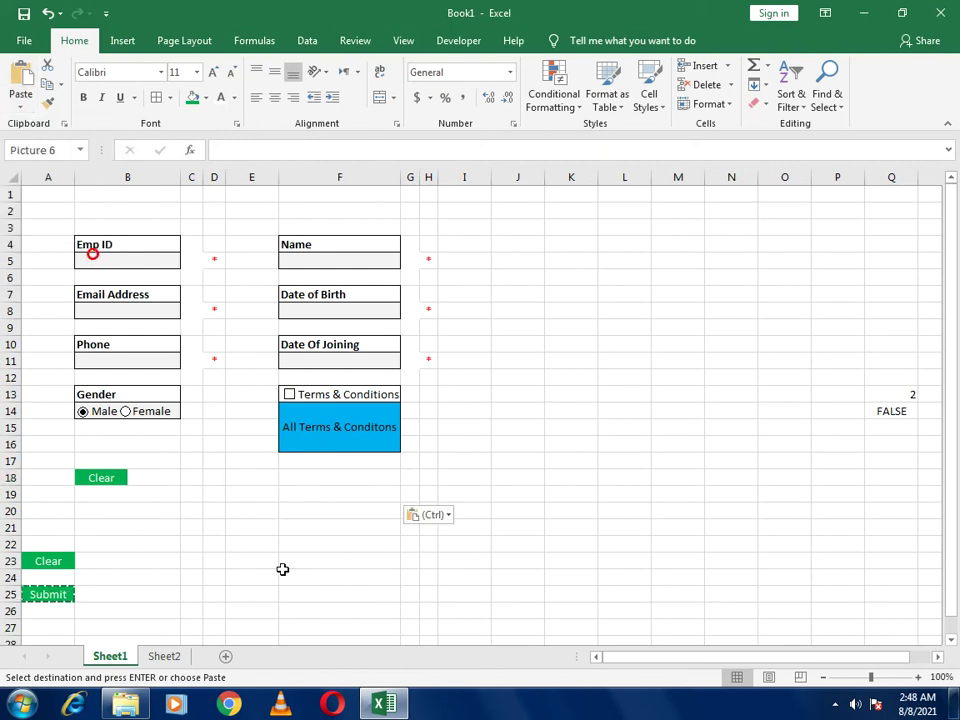
Give the original Submit cell A25 white fill and white font so it looks blank
{"action": "right_click", "coordinate": [33, 596]}
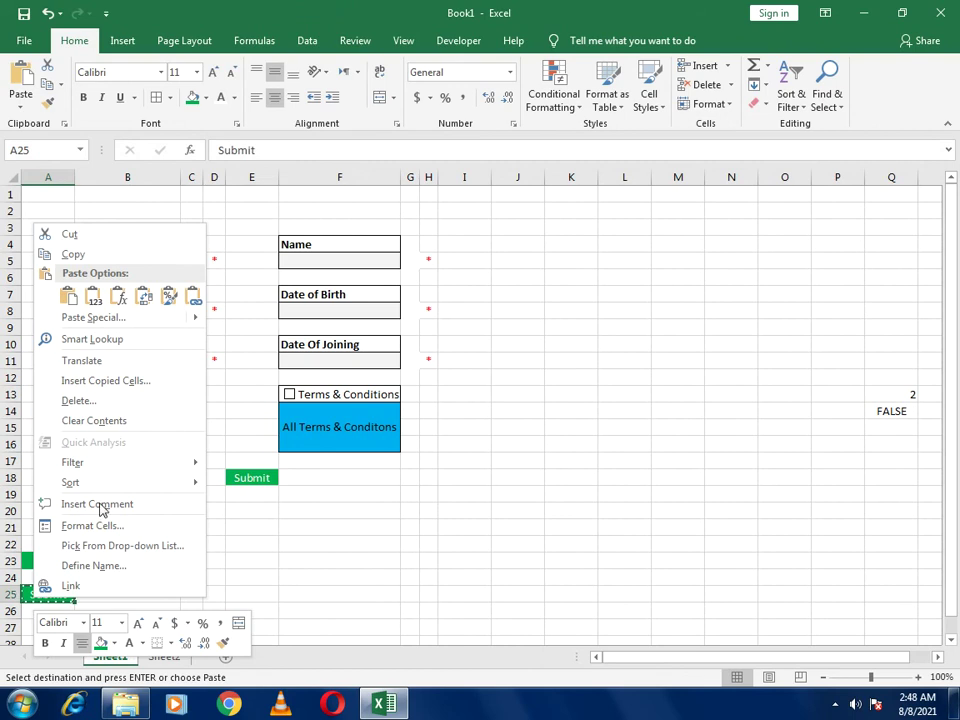
{"action": "left_click", "coordinate": [28, 599]}
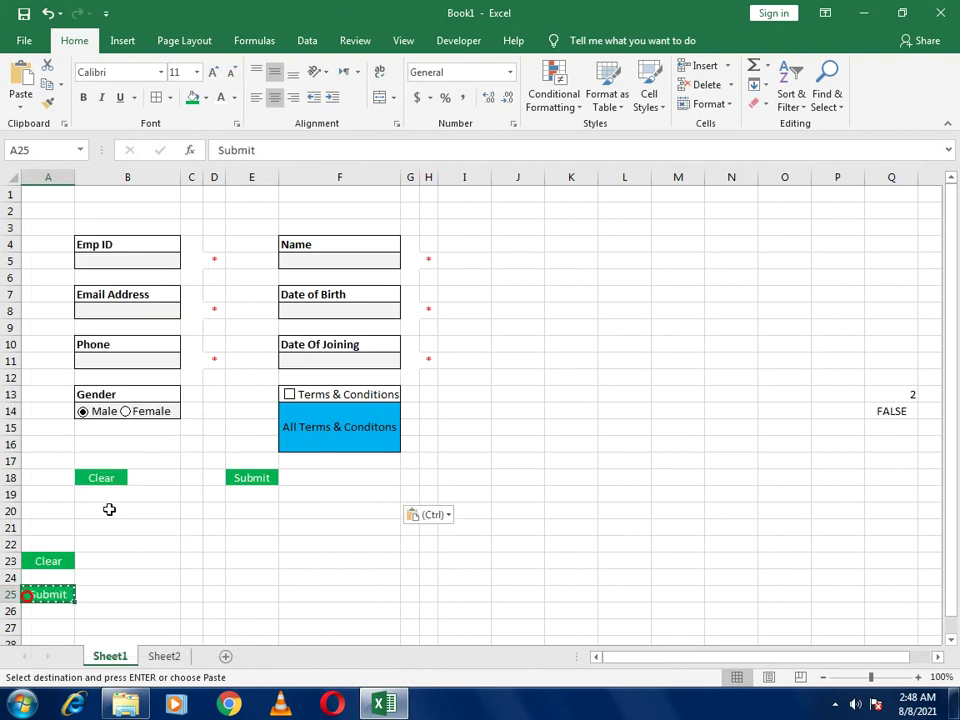
{"action": "left_click", "coordinate": [207, 99]}
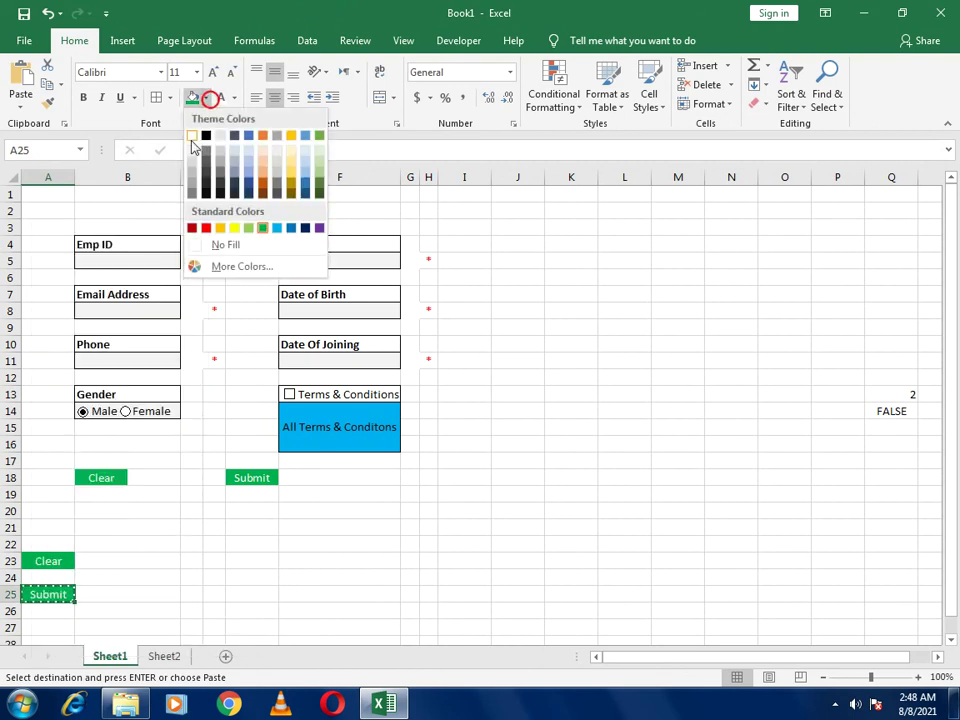
{"action": "left_click", "coordinate": [192, 138]}
{"action": "left_click", "coordinate": [235, 97]}
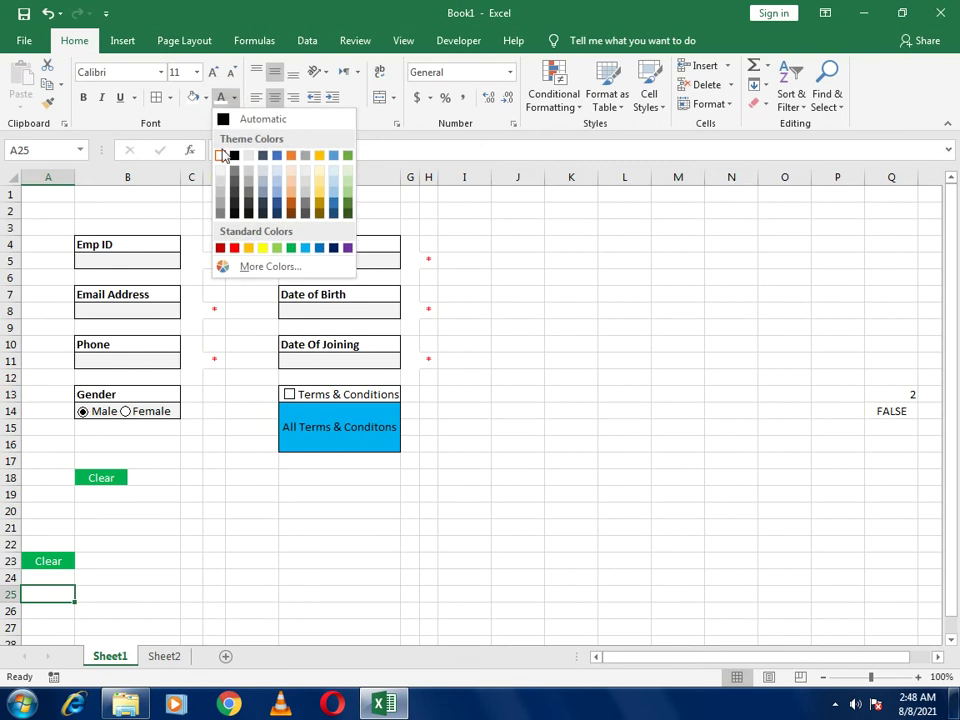
{"action": "left_click", "coordinate": [221, 152]}
{"action": "left_click", "coordinate": [251, 523]}
{"action": "left_click", "coordinate": [359, 534]}
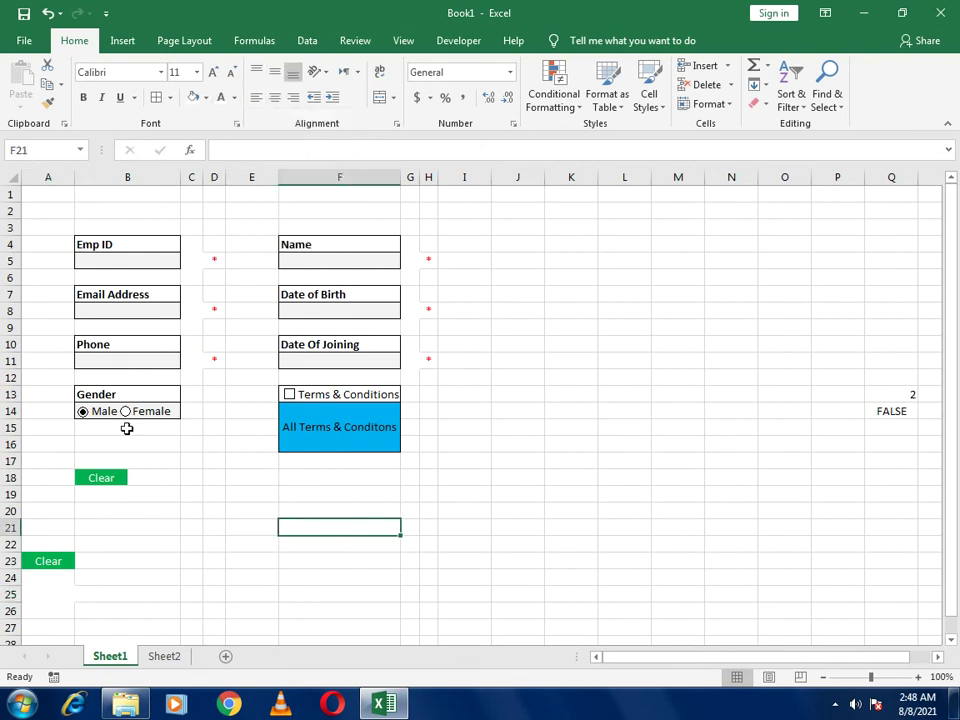
Fill in the employee's Emp ID in B5 and name in F5
{"action": "left_click", "coordinate": [144, 259]}
{"action": "type", "text": "2"}
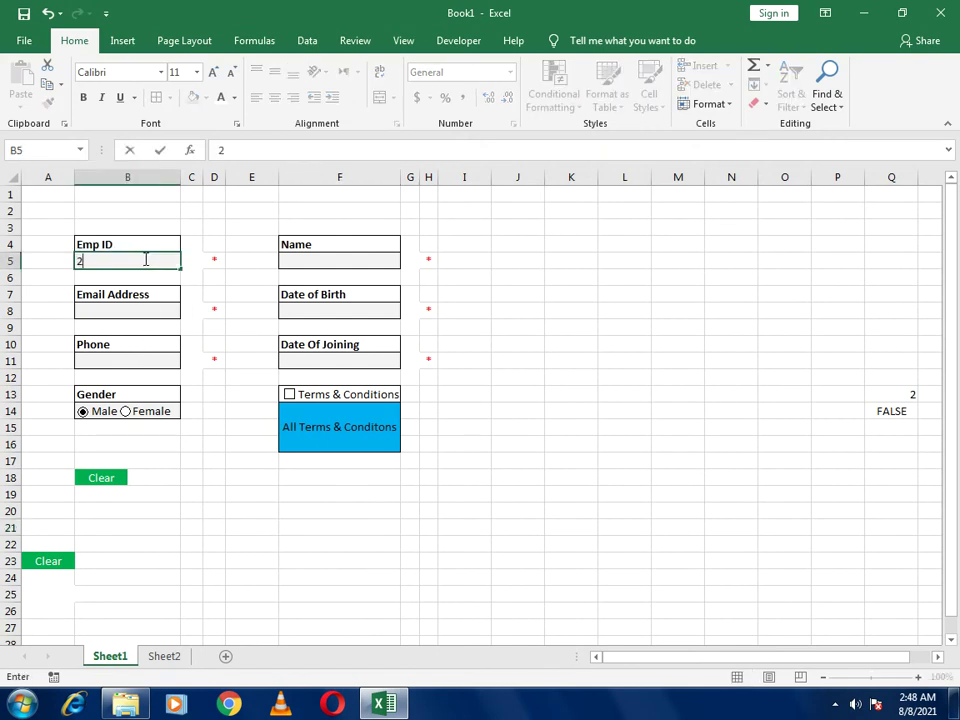
{"action": "type", "text": "123"}
{"action": "key", "text": "Return"}
{"action": "key", "text": "Up"}
{"action": "key", "text": "Right"}
{"action": "key", "text": "Right"}
{"action": "key", "text": "Right"}
{"action": "key", "text": "Right"}
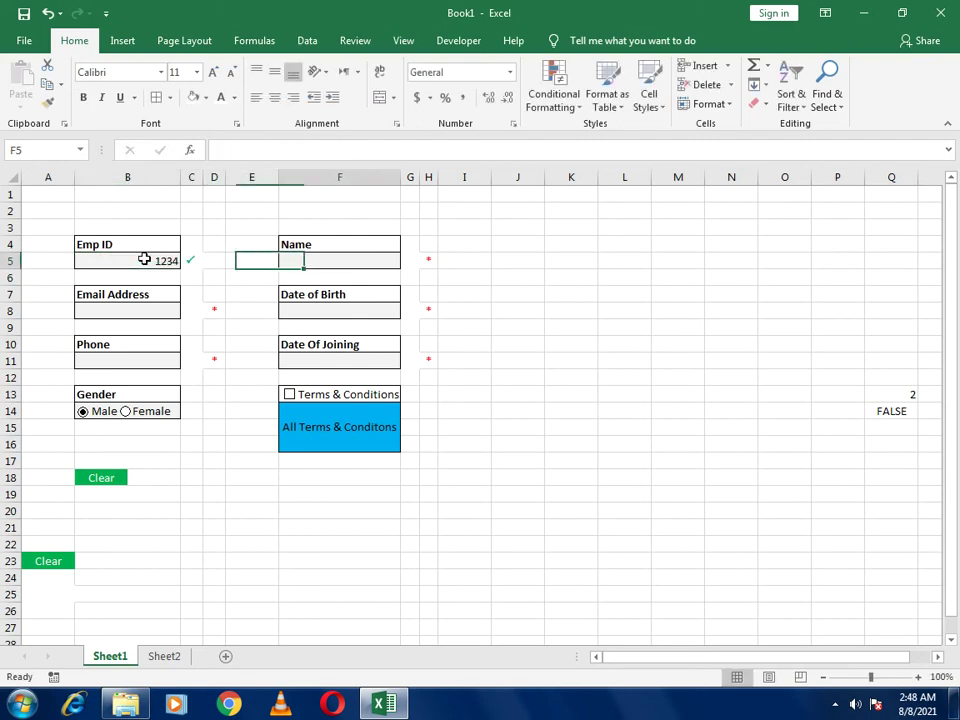
{"action": "type", "text": "Smith"}
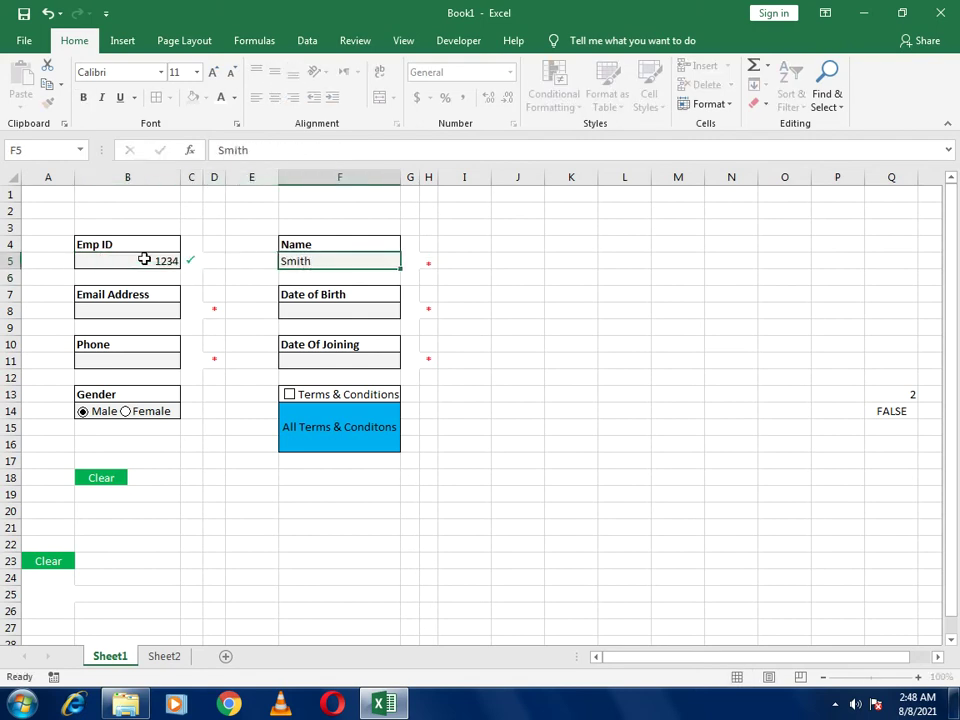
{"action": "key", "text": "Return"}
Enter the employee's email address in B8 and date of birth 1/5/1998 in F8
{"action": "key", "text": "Left"}
{"action": "key", "text": "Down"}
{"action": "key", "text": "Left"}
{"action": "key", "text": "Left"}
{"action": "key", "text": "Left"}
{"action": "key", "text": "Down"}
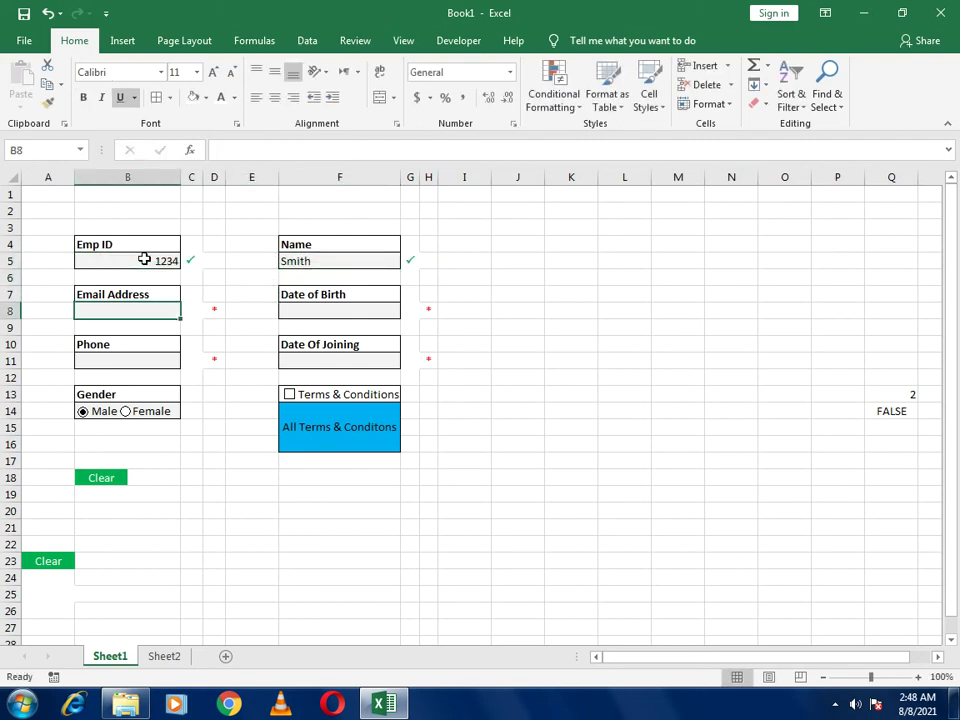
{"action": "key", "text": "Return"}
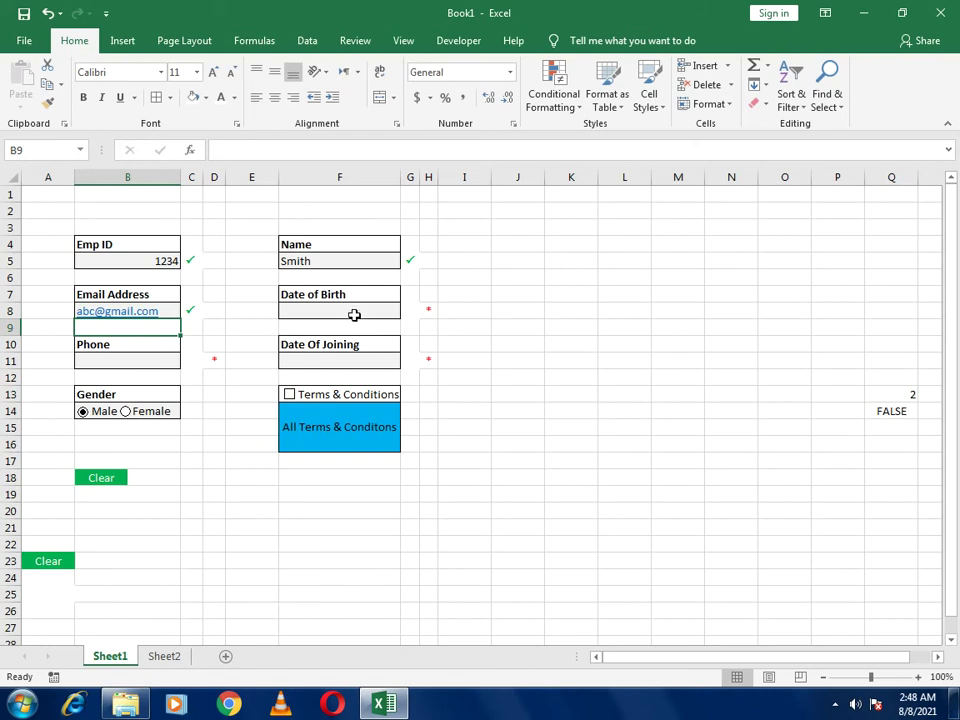
{"action": "left_click", "coordinate": [354, 314]}
{"action": "type", "text": "01-05-199"}
{"action": "key", "text": "ctrl+Return"}
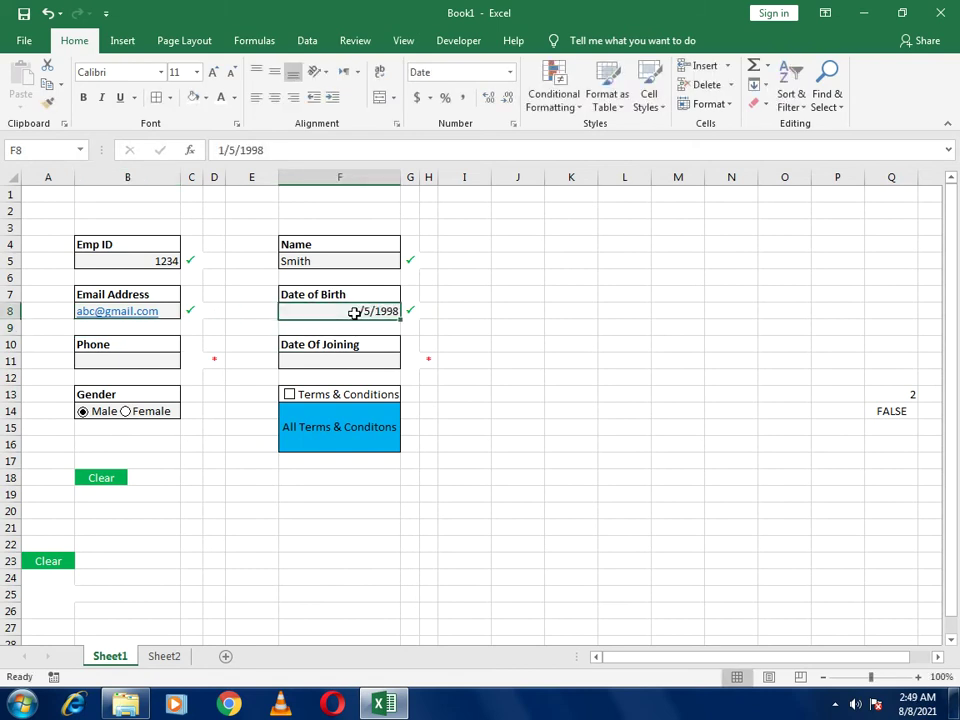
Copy the birth date into Date Of Joining F11 and enter a phone number in B11
{"action": "key", "text": "ctrl+c"}
{"action": "key", "text": "Down"}
{"action": "key", "text": "Down"}
{"action": "key", "text": "Down"}
{"action": "key", "text": "ctrl+v"}
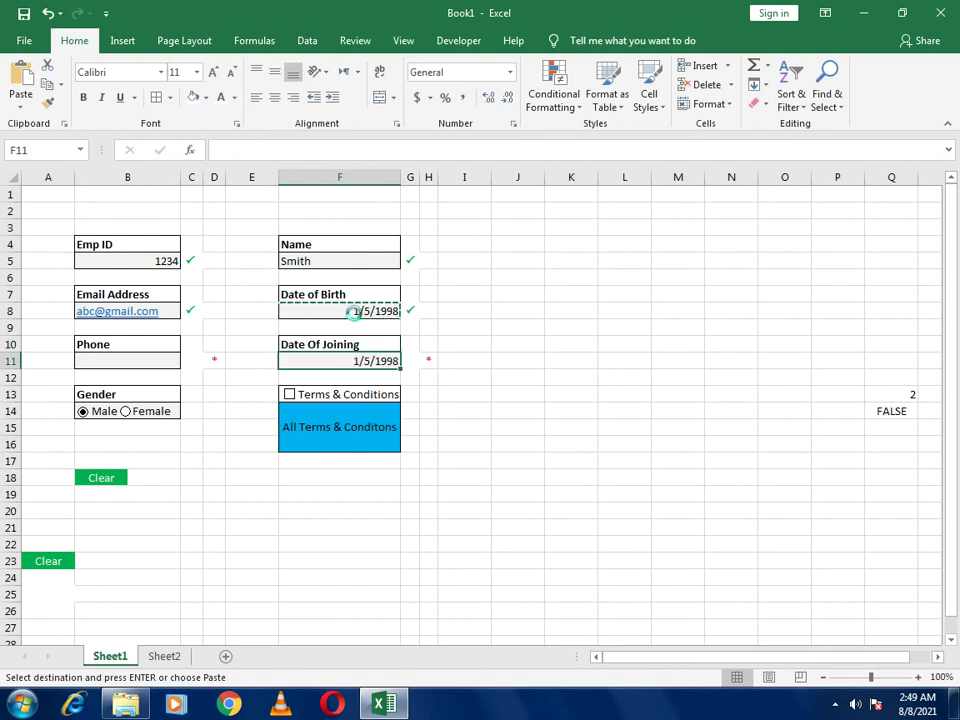
{"action": "key", "text": "Left"}
{"action": "key", "text": "Left"}
{"action": "key", "text": "Left"}
{"action": "key", "text": "Left"}
{"action": "key", "text": "Escape"}
{"action": "type", "text": "12131"}
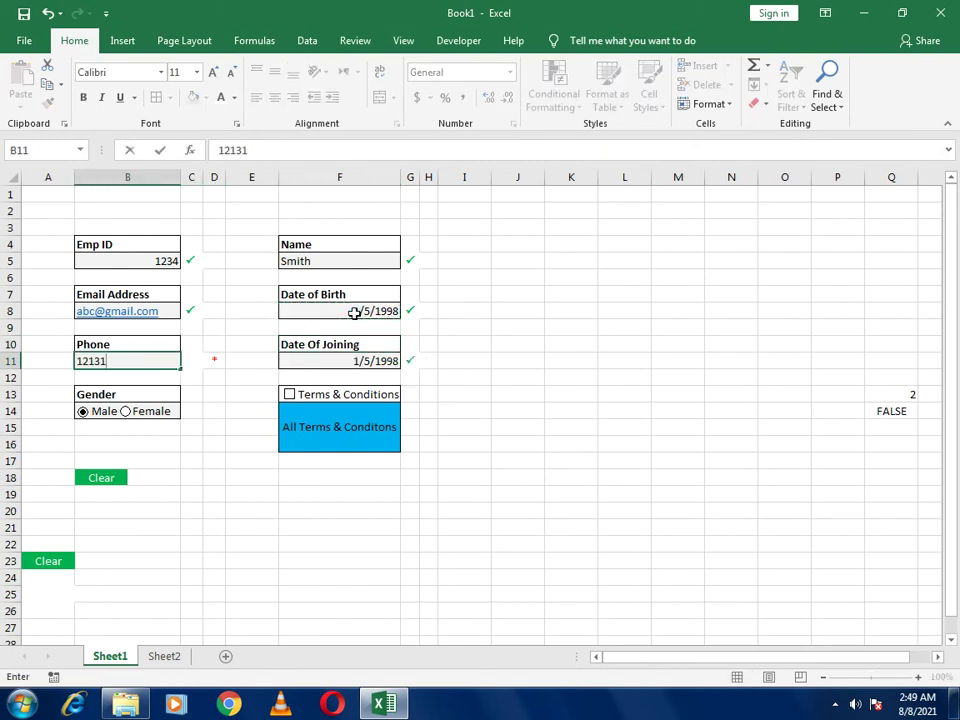
{"action": "key", "text": "Return"}
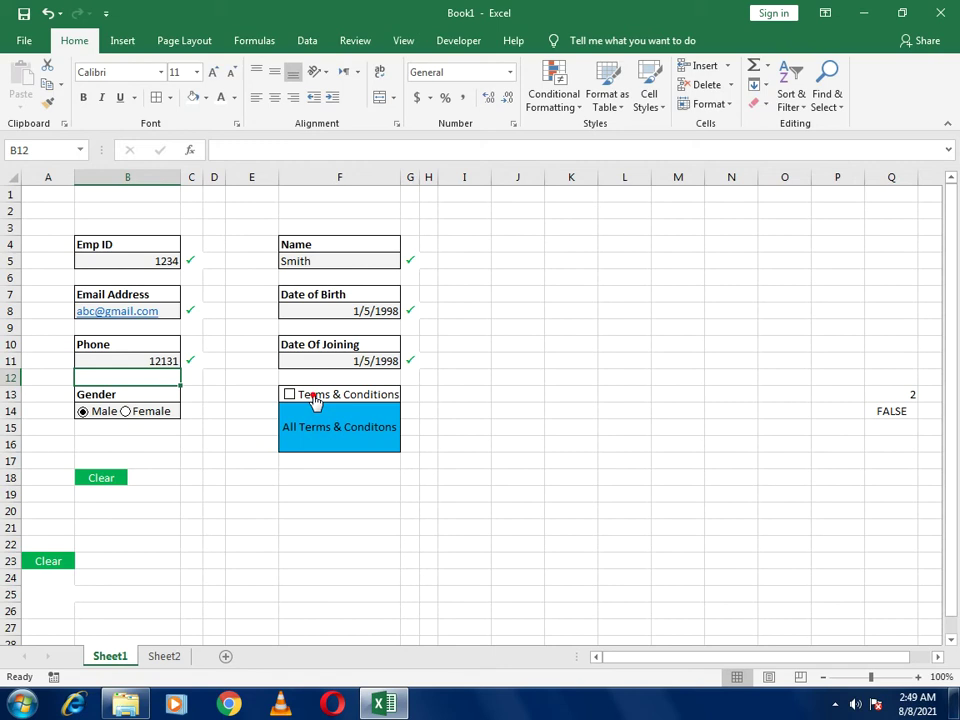
Tick Terms & Conditions so Submit appears, then view the captured record on Sheet2
{"action": "left_click", "coordinate": [314, 398]}
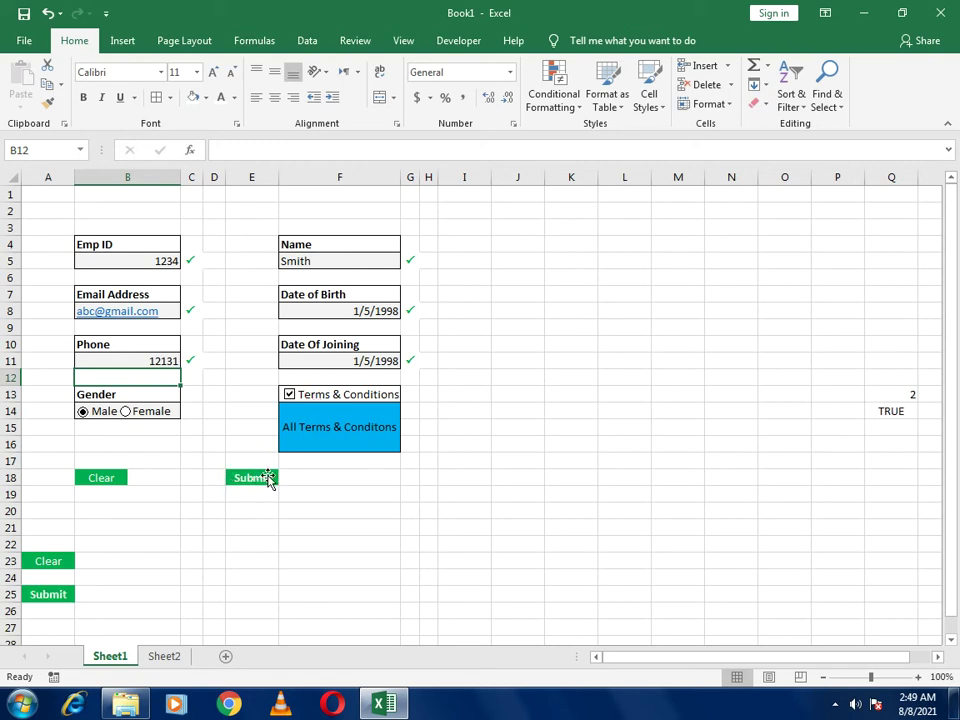
{"action": "left_click", "coordinate": [317, 396]}
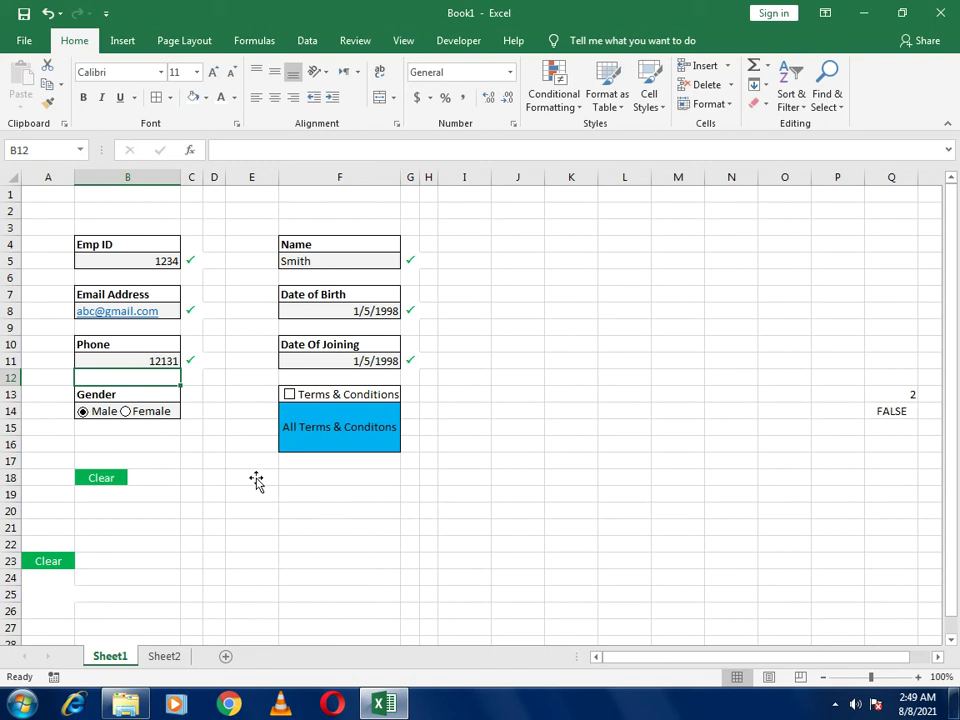
{"action": "left_click", "coordinate": [312, 404]}
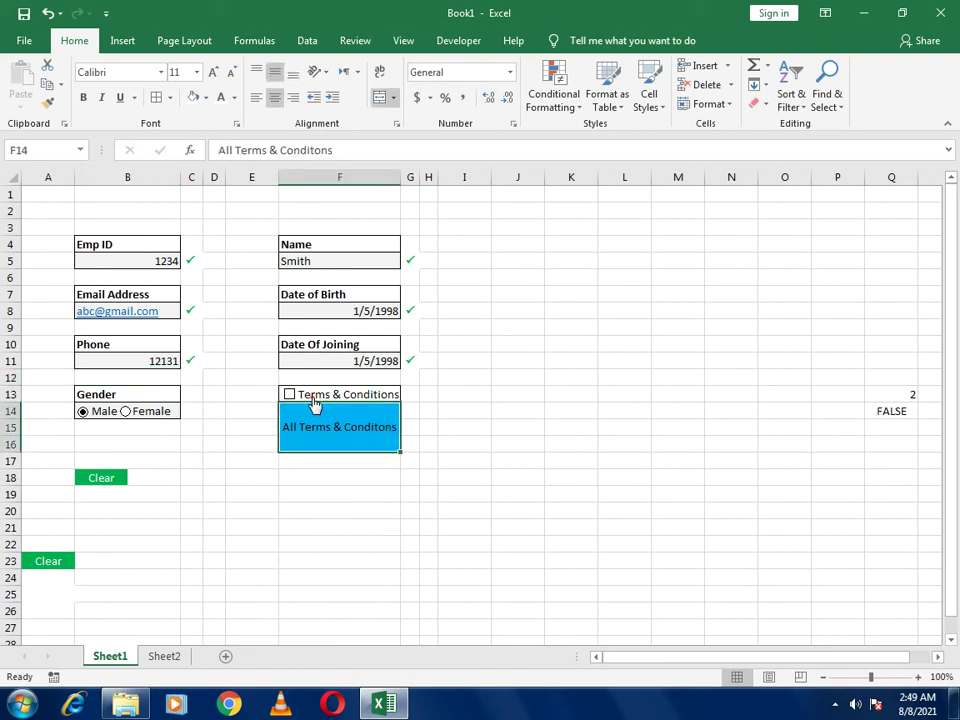
{"action": "left_click", "coordinate": [313, 397]}
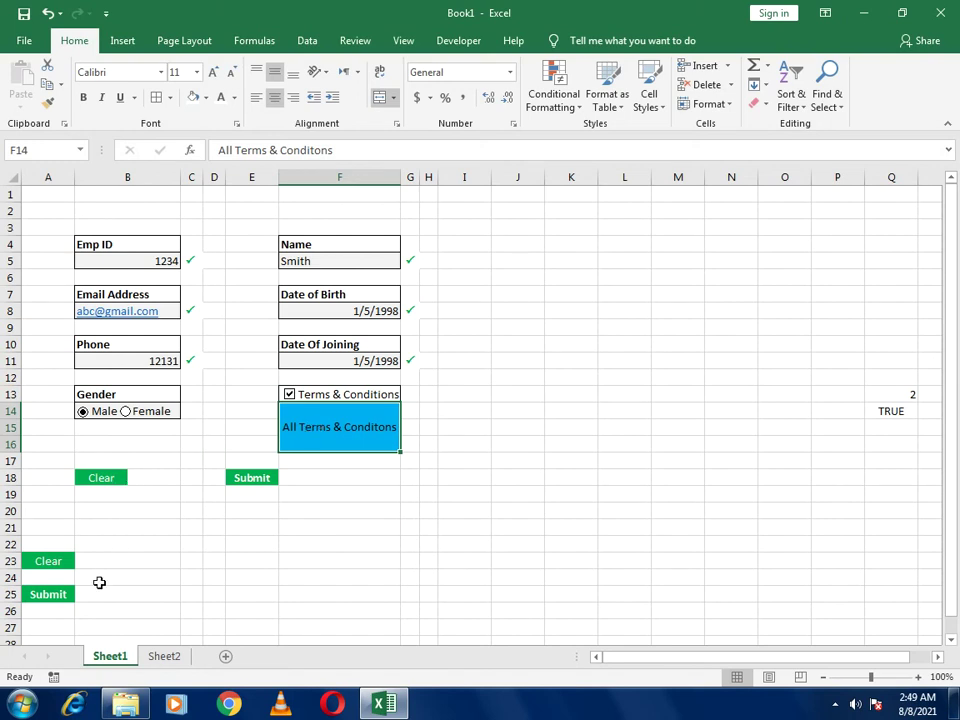
{"action": "left_click", "coordinate": [164, 656]}
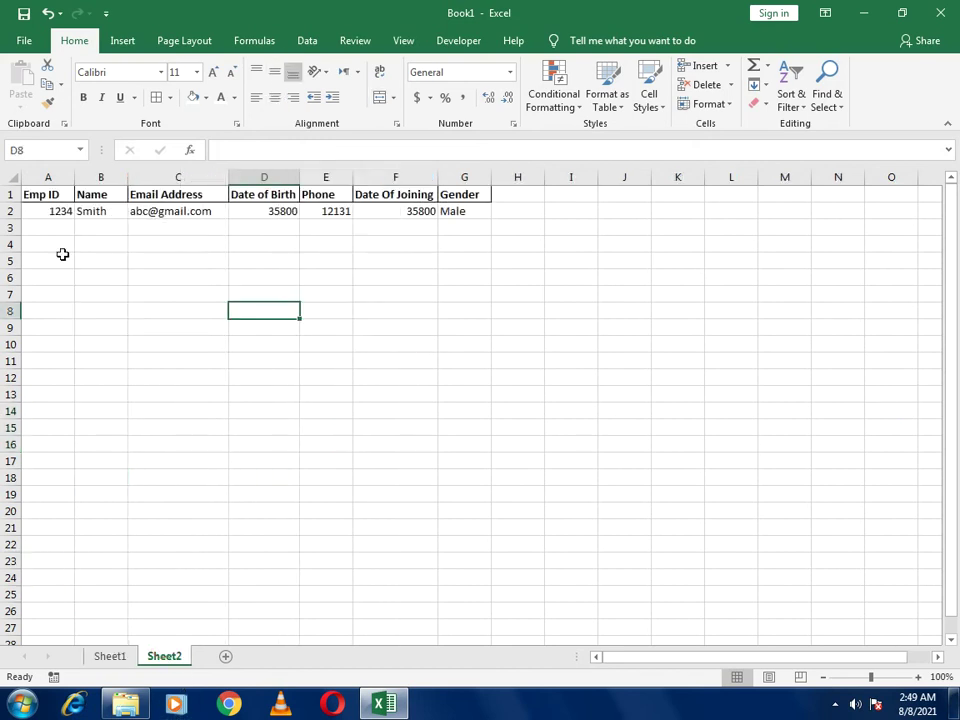
Copy Sheet2's header and record rows onto a new Sheet3 starting at A2
{"action": "left_click_drag", "start_coordinate": [45, 191], "coordinate": [466, 211]}
{"action": "key", "text": "ctrl+c"}
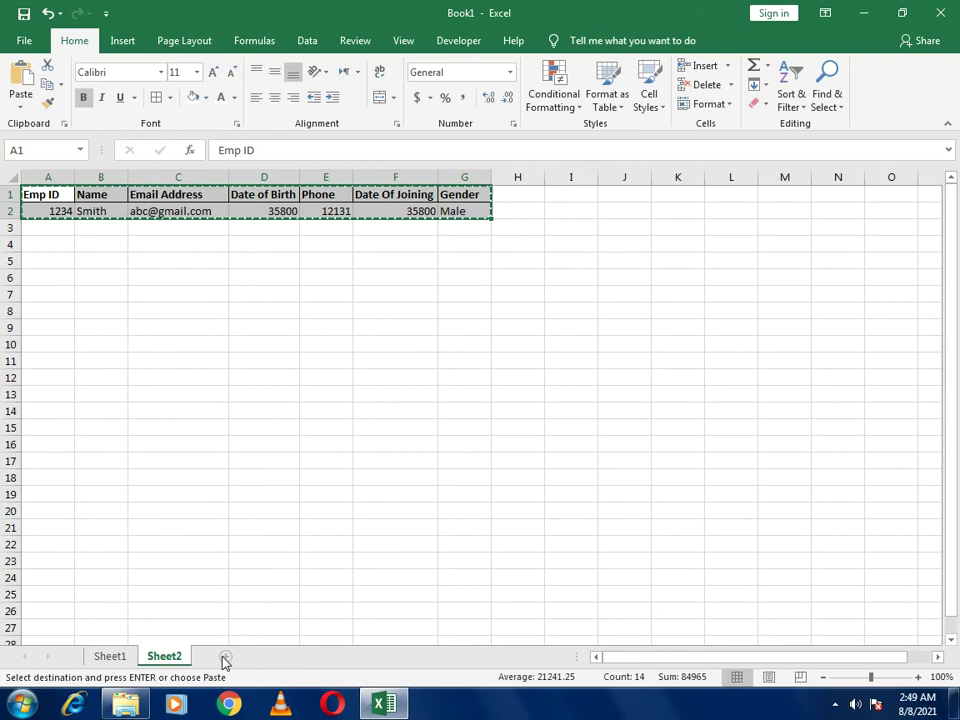
{"action": "left_click", "coordinate": [225, 658]}
{"action": "left_click", "coordinate": [60, 212]}
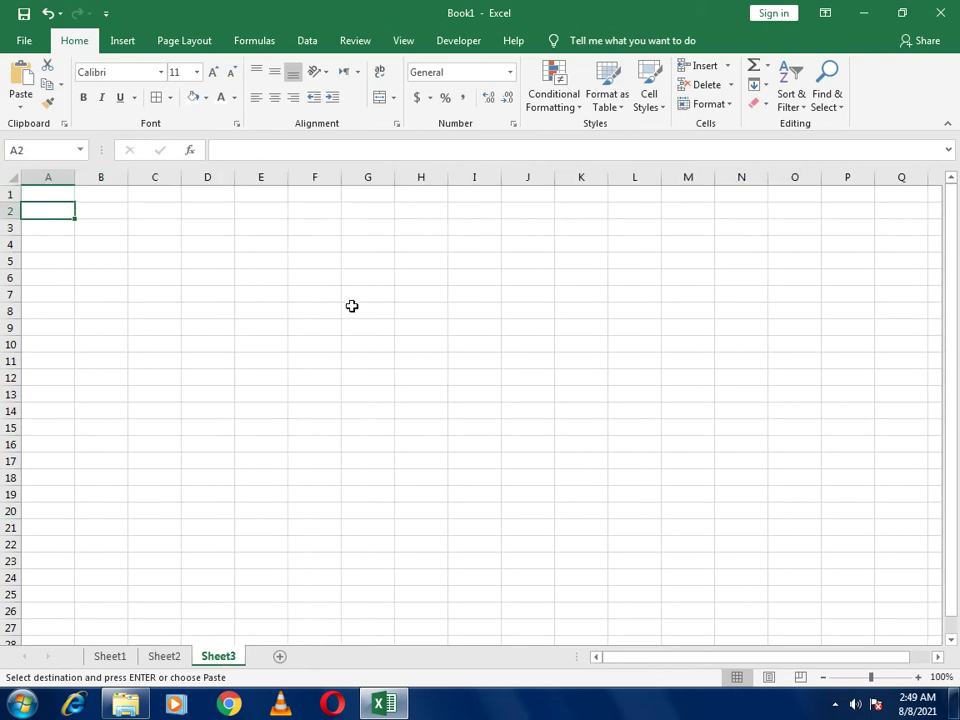
{"action": "key", "text": "ctrl+v"}
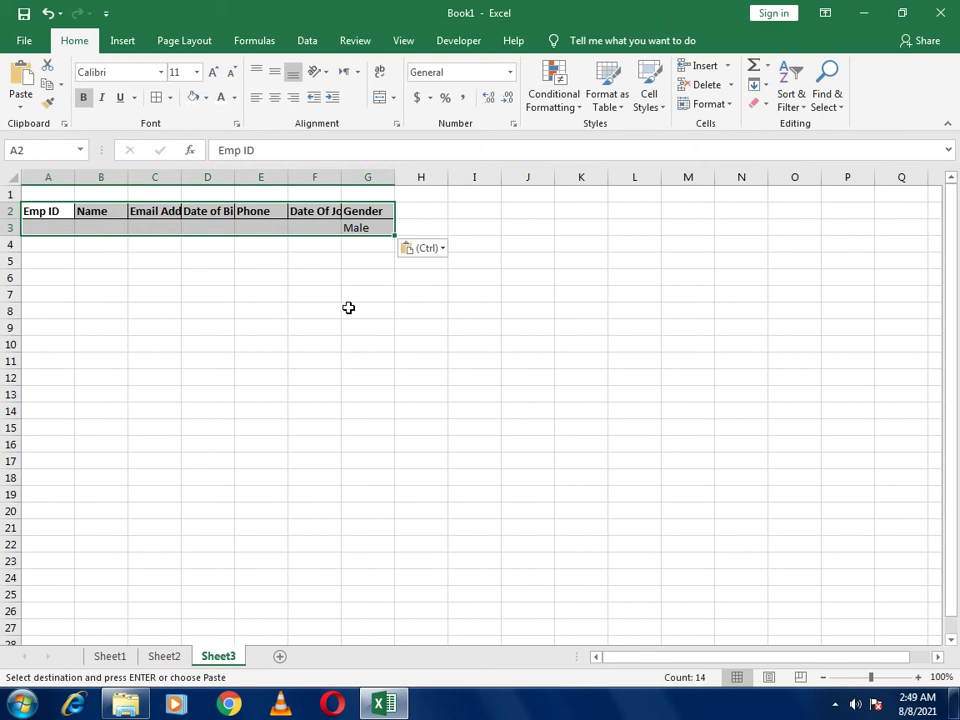
Autofit columns C, D and F, then select the pasted range and start a table with Ctrl+T
{"action": "double_click", "coordinate": [181, 177]}
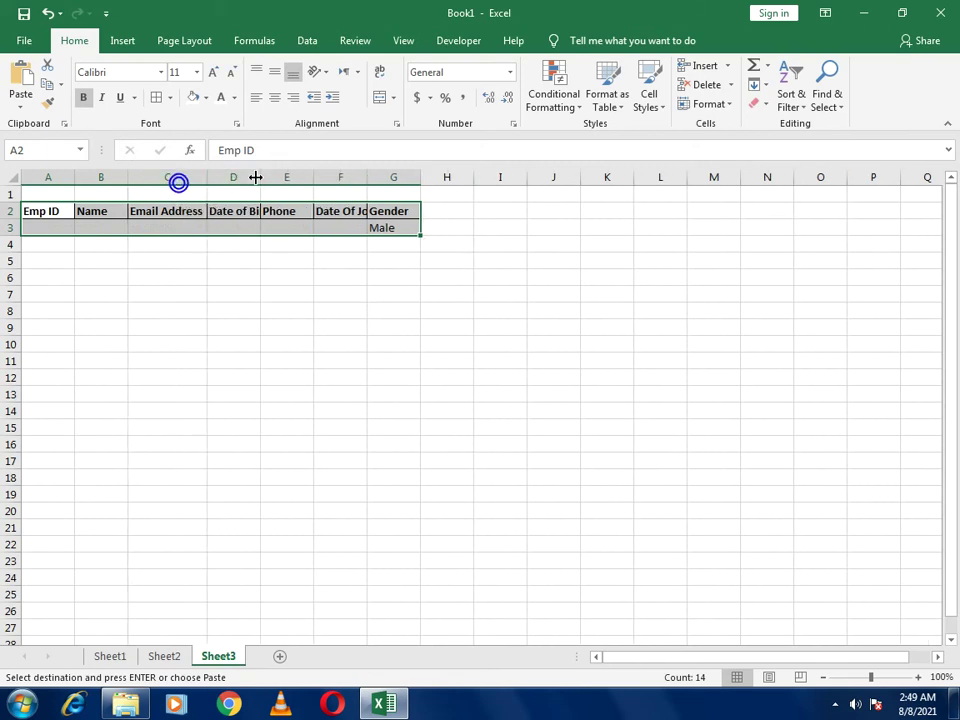
{"action": "double_click", "coordinate": [259, 177]}
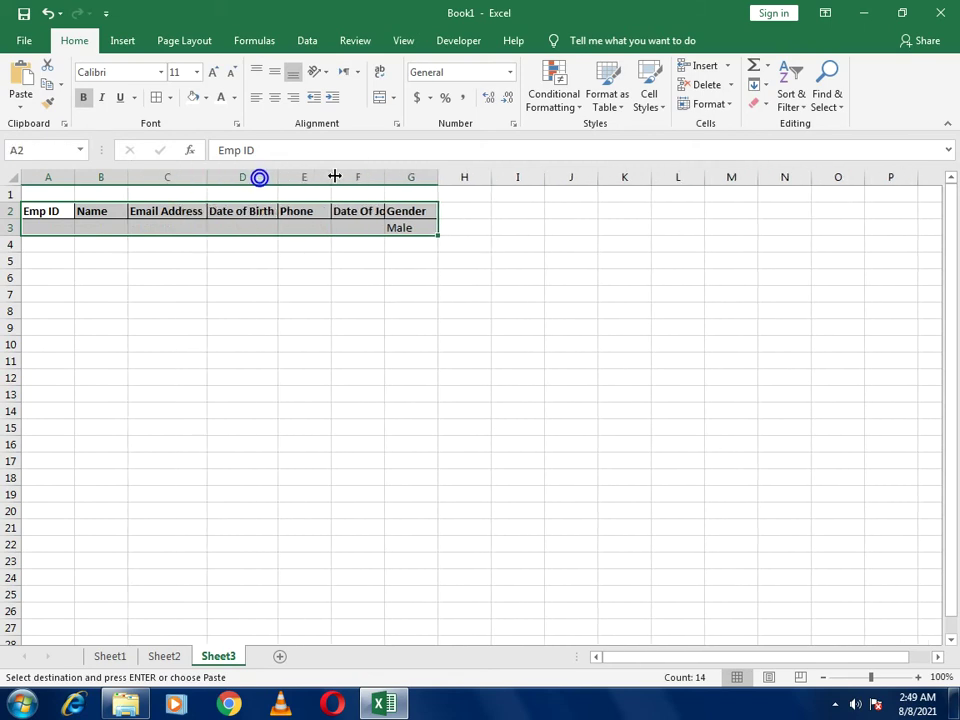
{"action": "double_click", "coordinate": [387, 177]}
{"action": "left_click_drag", "start_coordinate": [60, 210], "coordinate": [420, 228]}
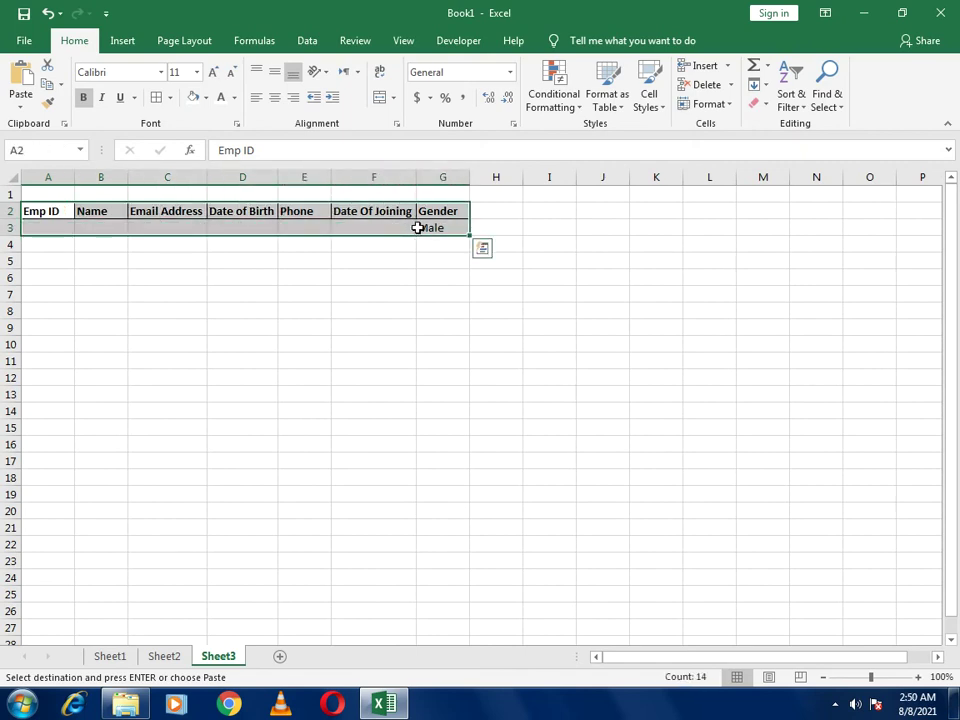
{"action": "key", "text": "ctrl+t"}
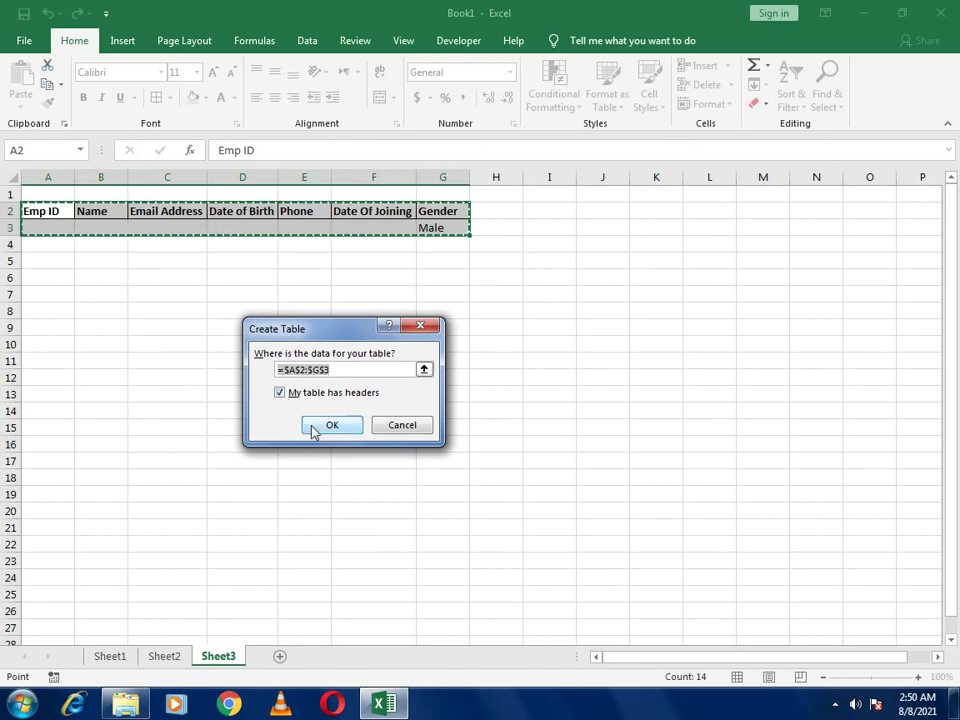
Create the A2:G3 table with headers and switch off Banded Rows
{"action": "left_click", "coordinate": [316, 429]}
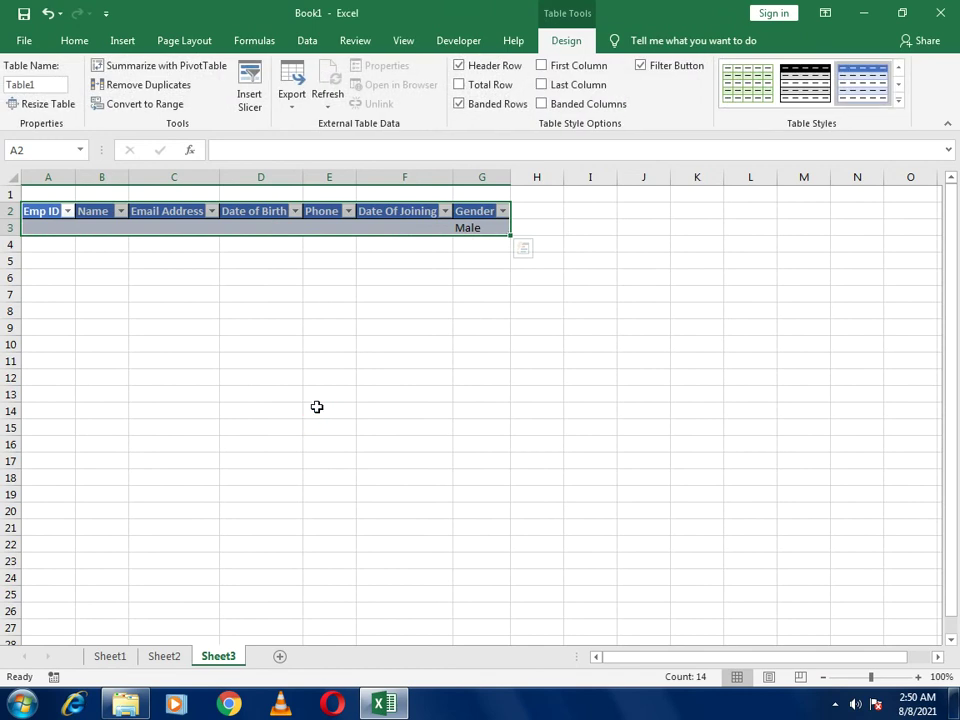
{"action": "left_click", "coordinate": [481, 105]}
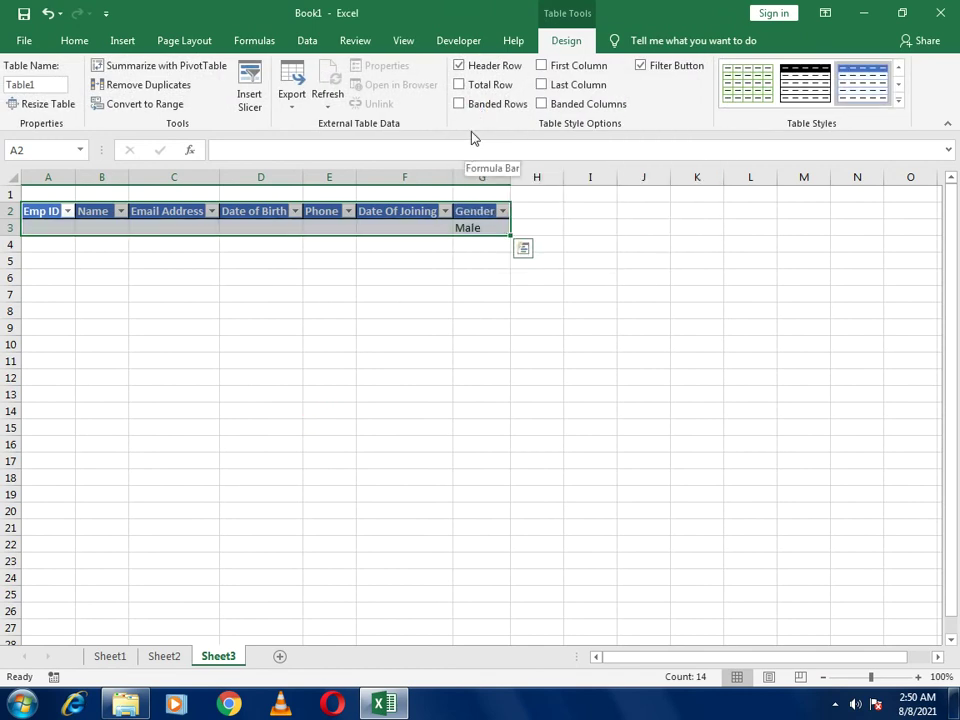
{"action": "left_click", "coordinate": [391, 356]}
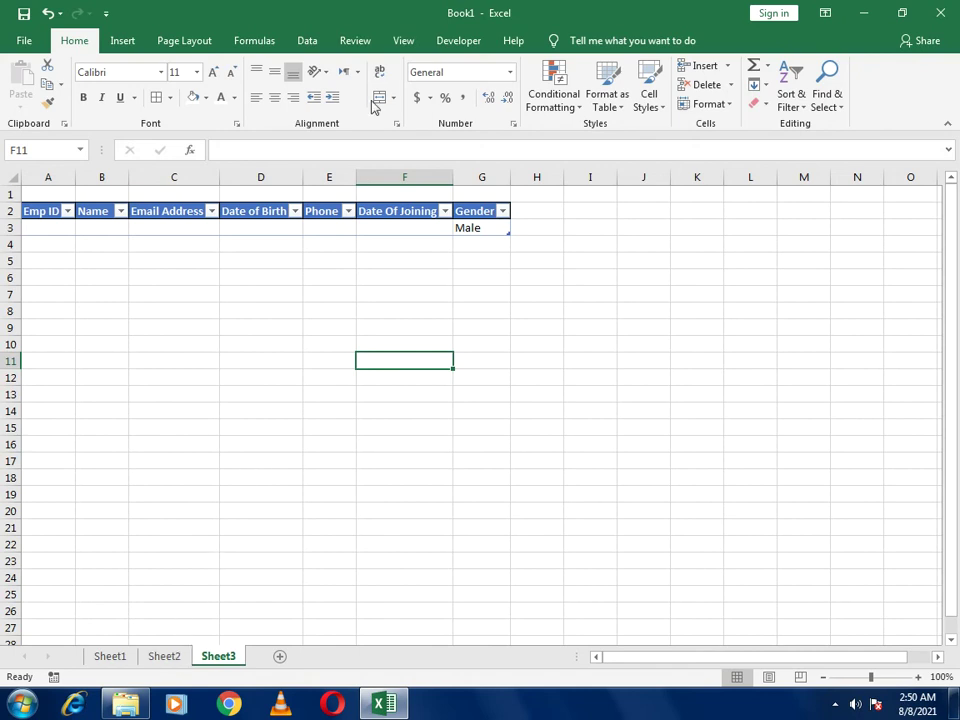
Record a new macro named Macro1 stored in This Workbook via View > Macros
{"action": "left_click", "coordinate": [401, 41]}
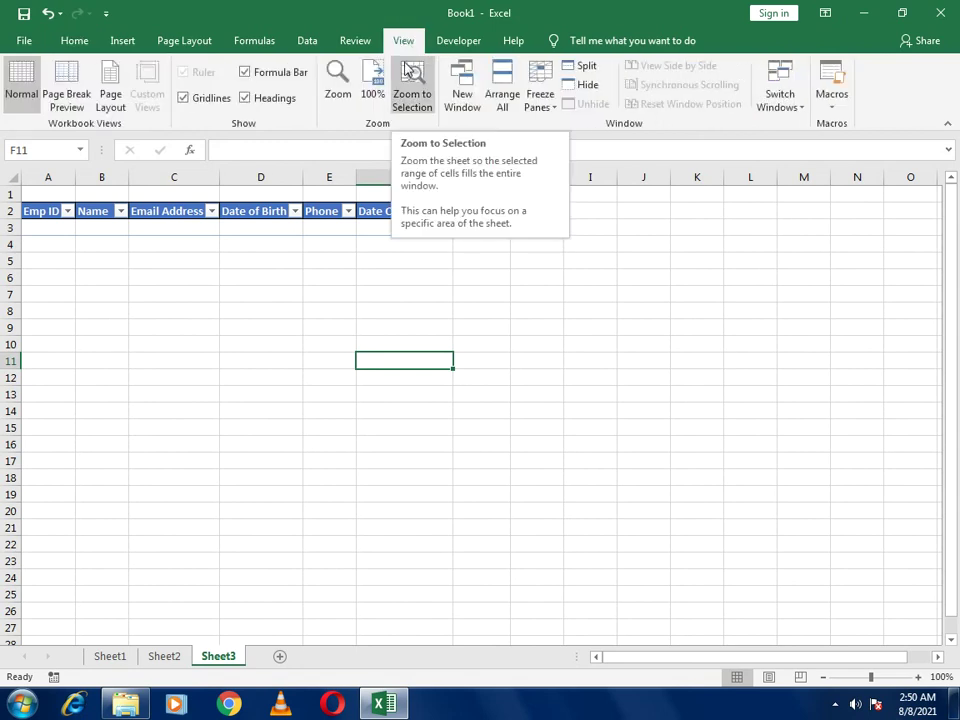
{"action": "left_click", "coordinate": [832, 107]}
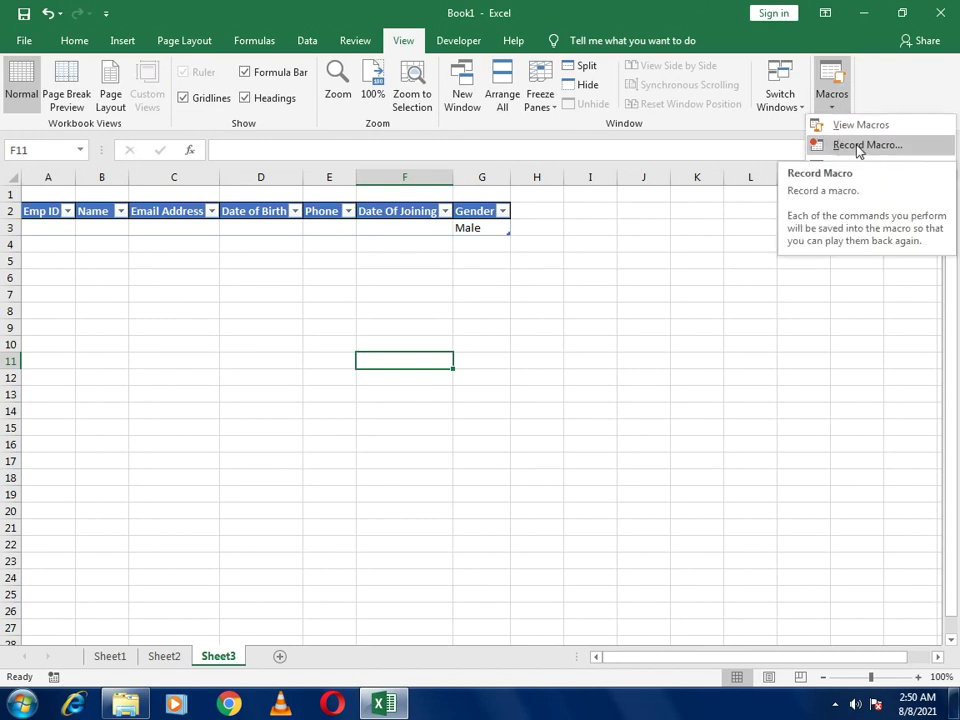
{"action": "left_click", "coordinate": [857, 146]}
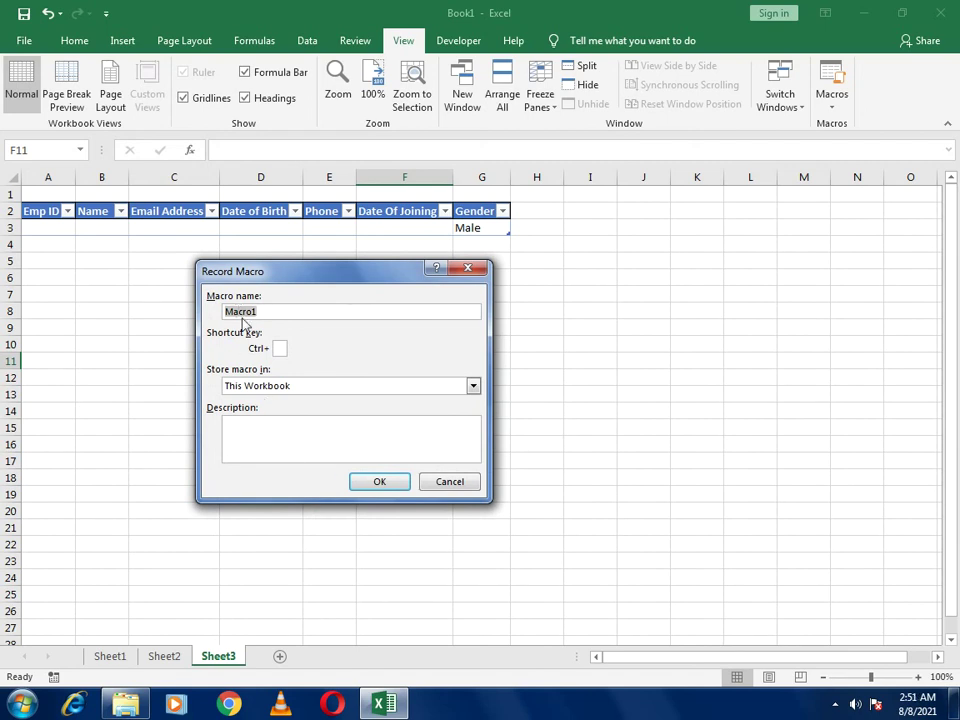
{"action": "left_click", "coordinate": [379, 483]}
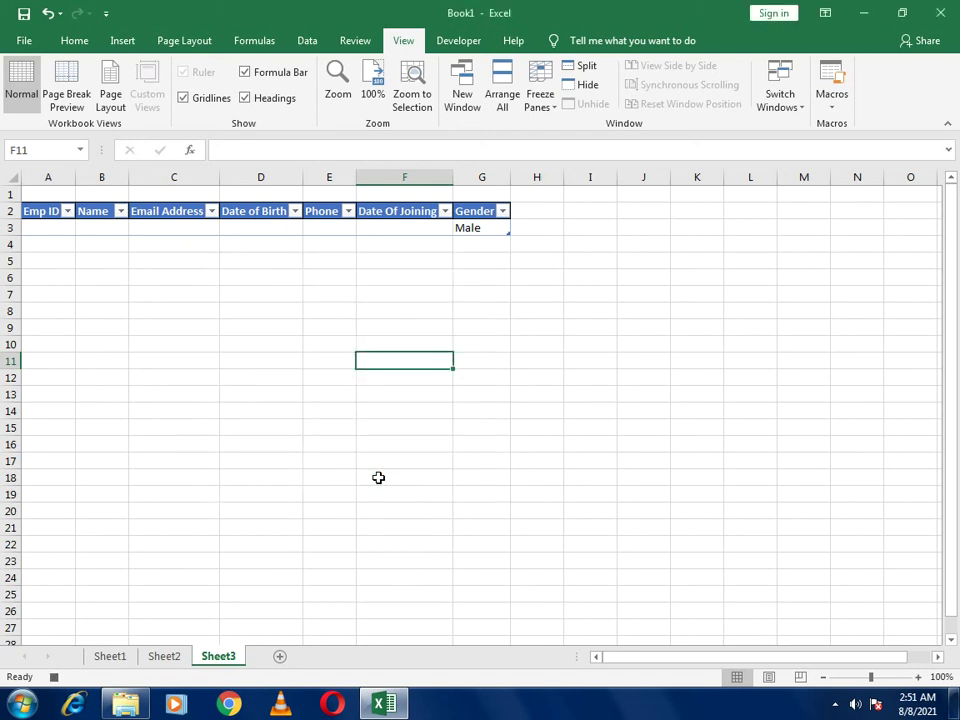
Copy the filled employee record row A2:G2 on Sheet2
{"action": "left_click", "coordinate": [165, 660]}
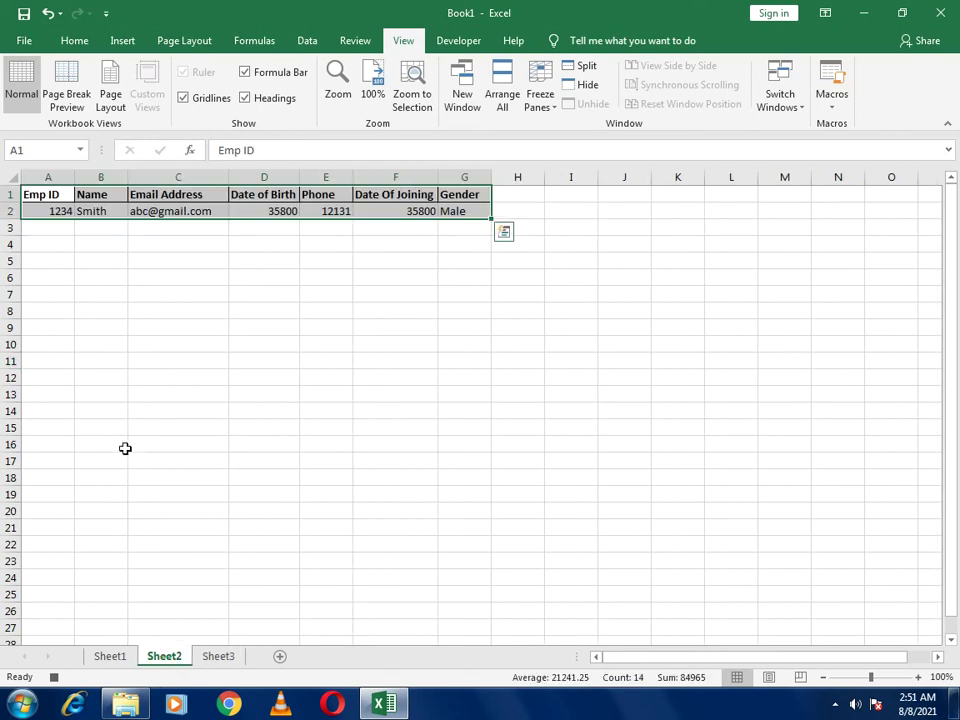
{"action": "left_click", "coordinate": [62, 212]}
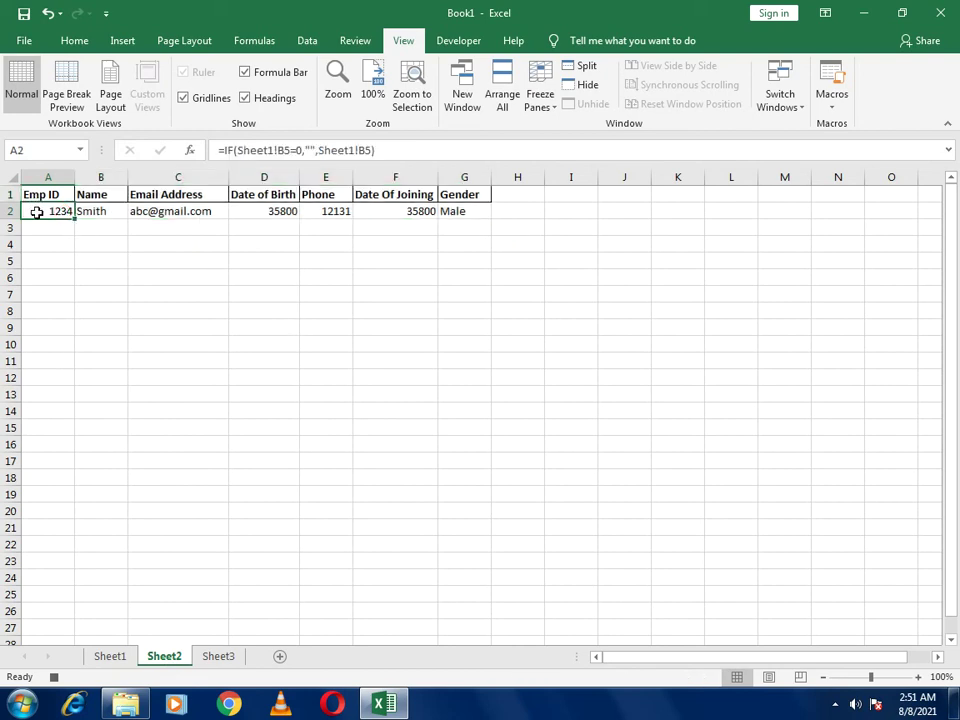
{"action": "key", "text": "shift+Right"}
{"action": "key", "text": "shift+Right"}
{"action": "key", "text": "shift+Right"}
{"action": "key", "text": "shift+Right"}
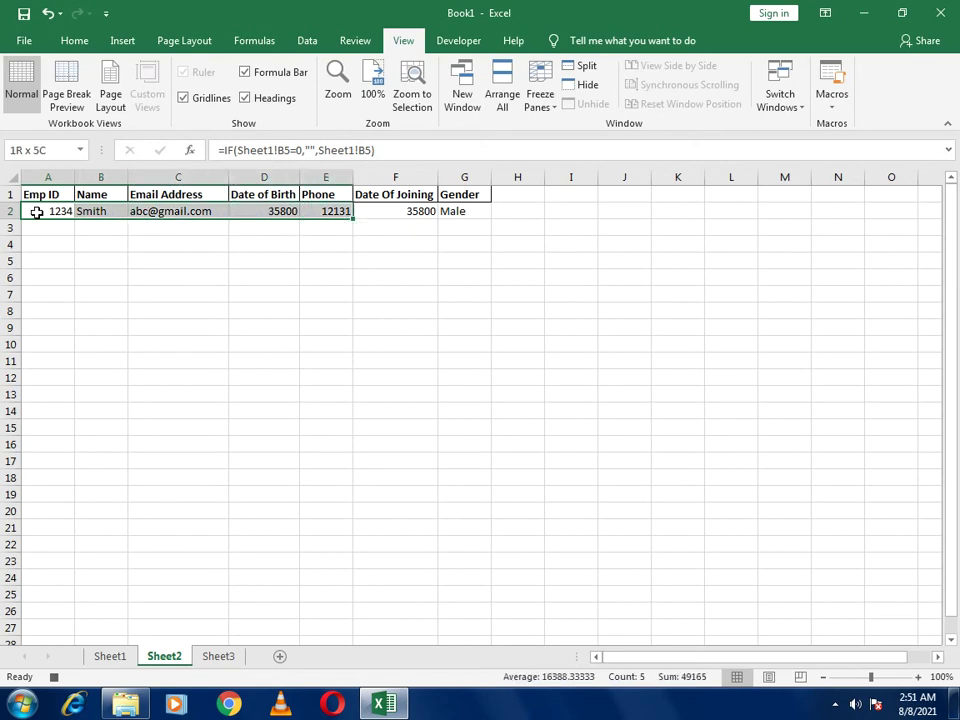
{"action": "key", "text": "shift+Right"}
{"action": "key", "text": "shift+Right"}
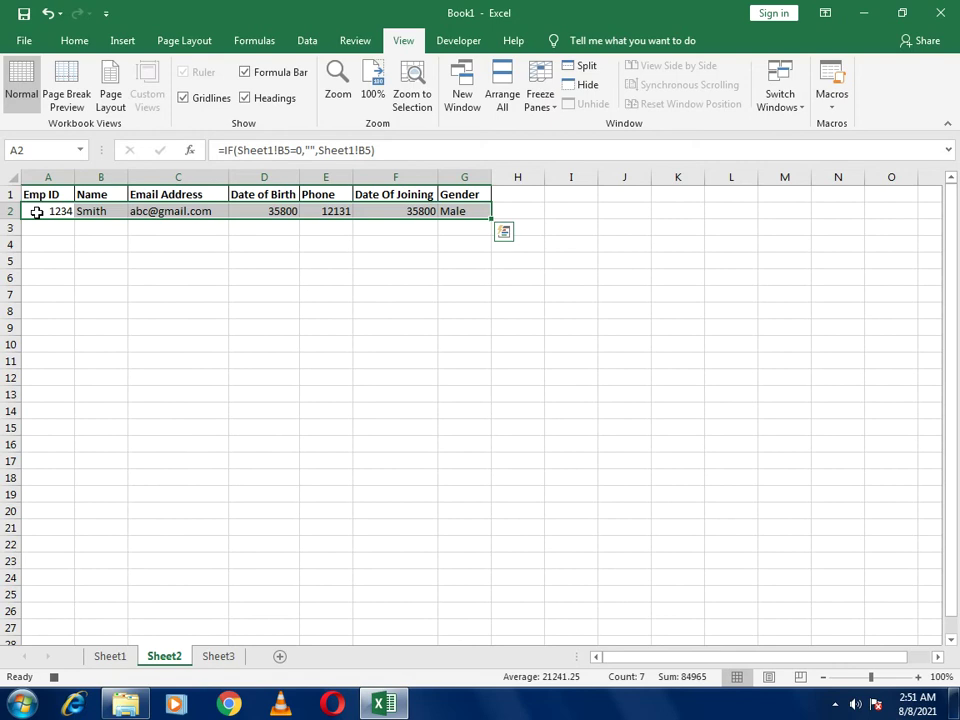
{"action": "key", "text": "ctrl+c"}
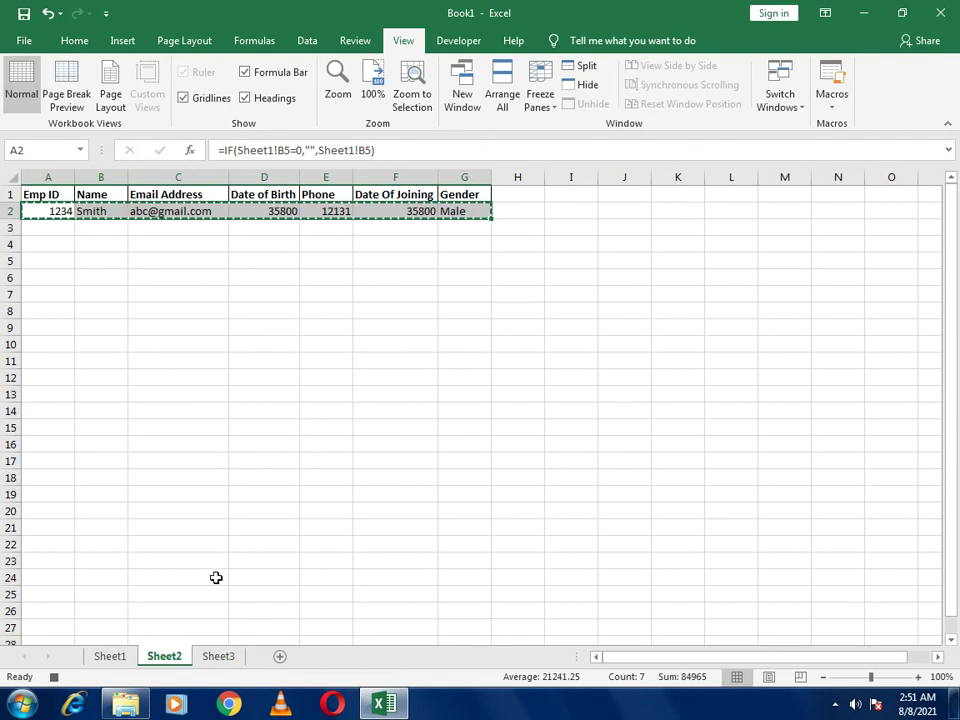
On Sheet3, move into the table, turn on Use Relative References, and step down to A4
{"action": "left_click", "coordinate": [204, 665]}
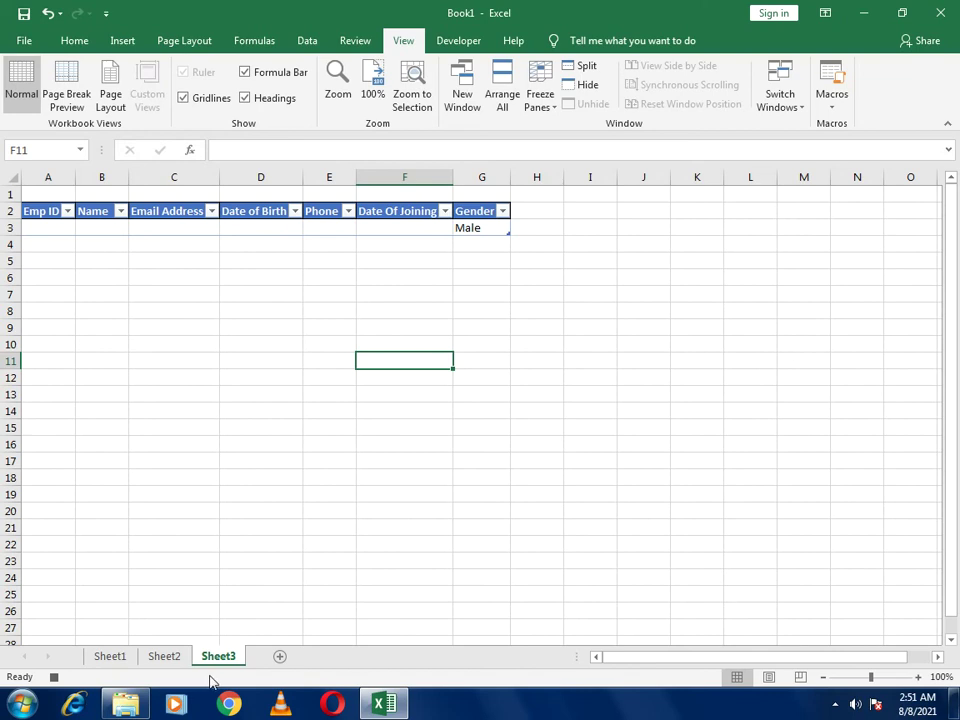
{"action": "left_click", "coordinate": [37, 211]}
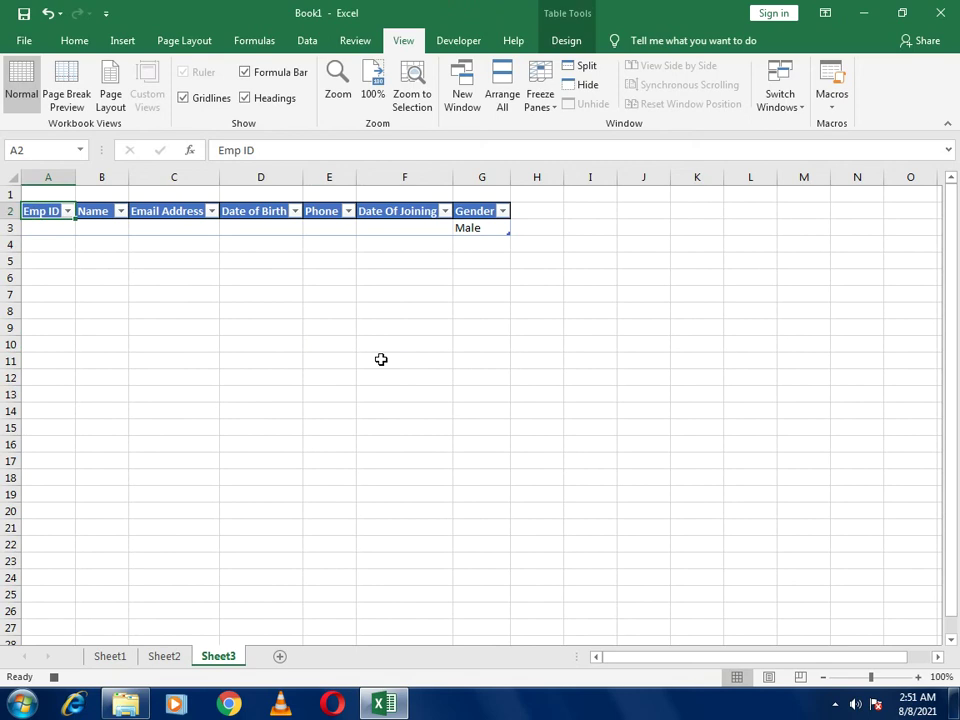
{"action": "key", "text": "Down"}
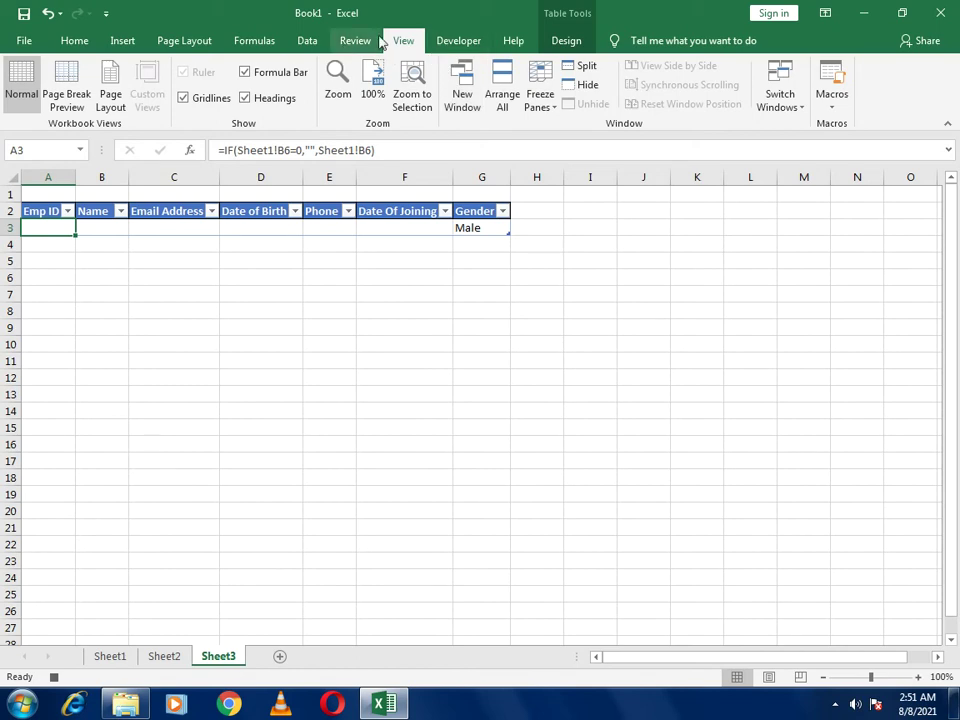
{"action": "left_click", "coordinate": [453, 46]}
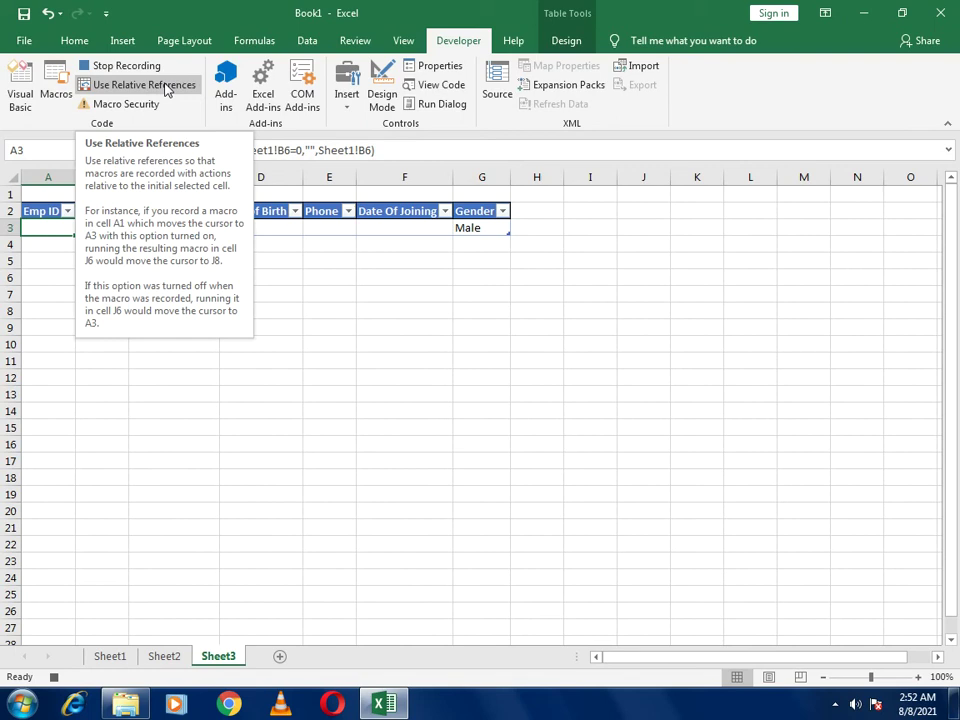
{"action": "left_click", "coordinate": [166, 88]}
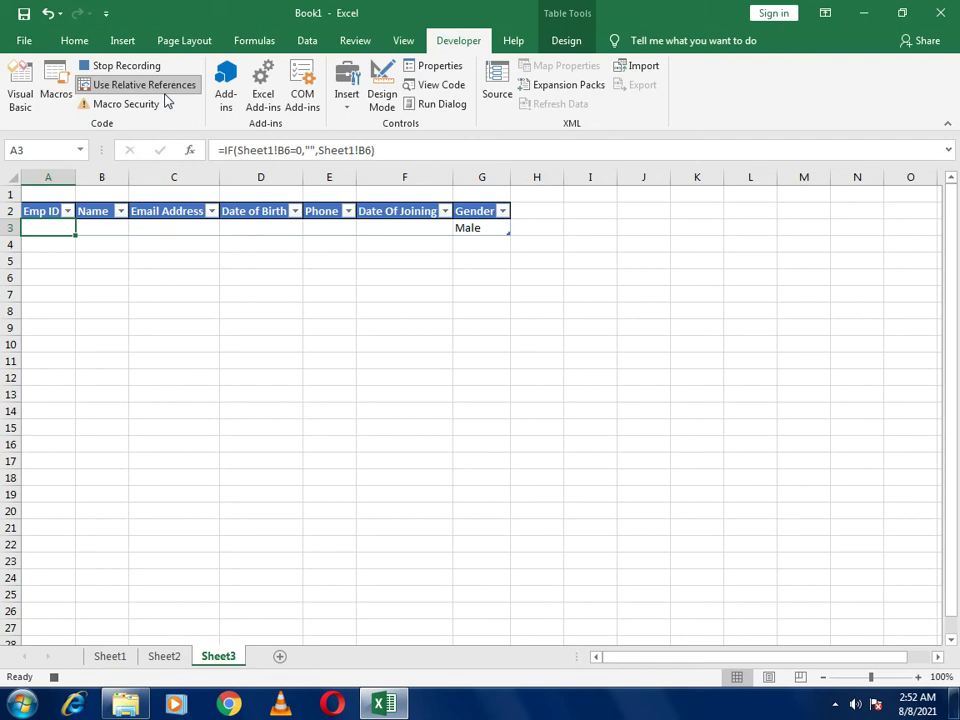
{"action": "key", "text": "Down"}
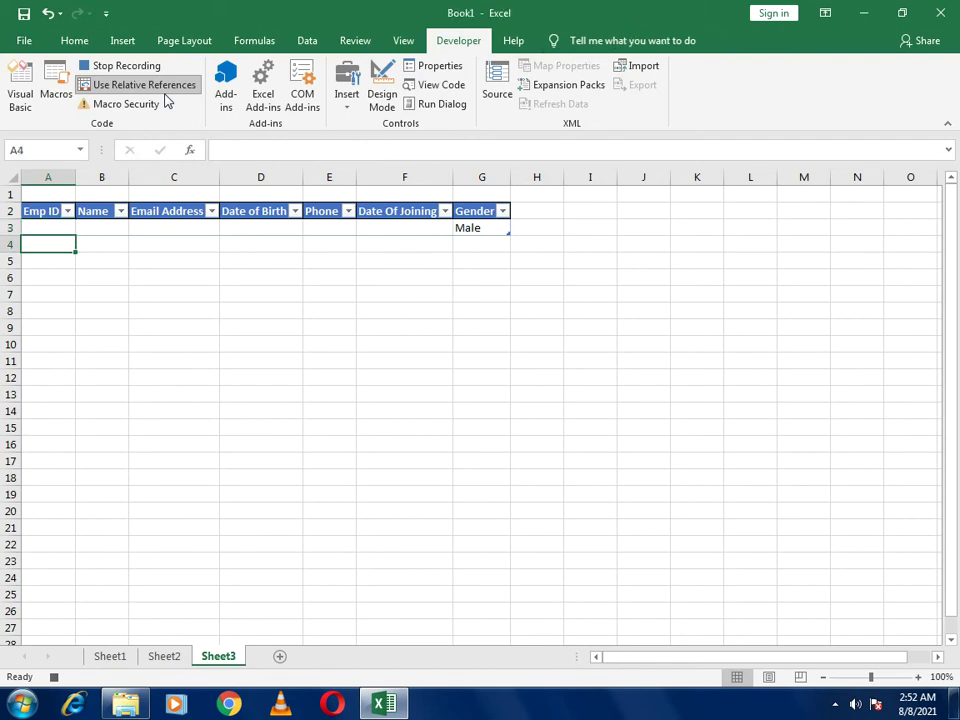
Paste the copied record as values into row 4, then turn Use Relative References off
{"action": "left_click", "coordinate": [63, 41]}
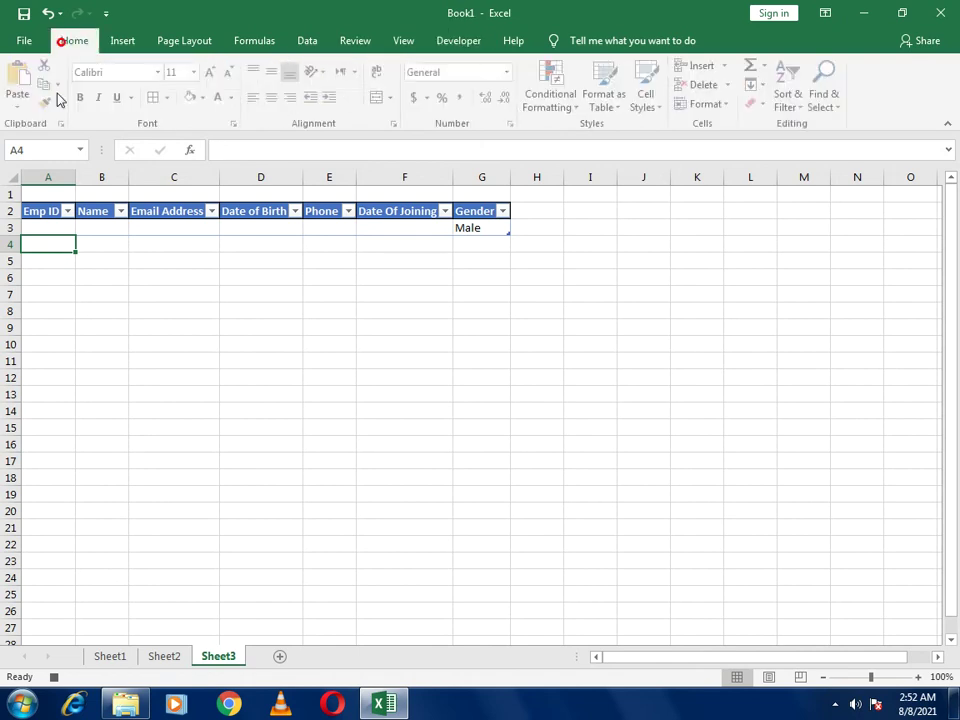
{"action": "left_click", "coordinate": [21, 104]}
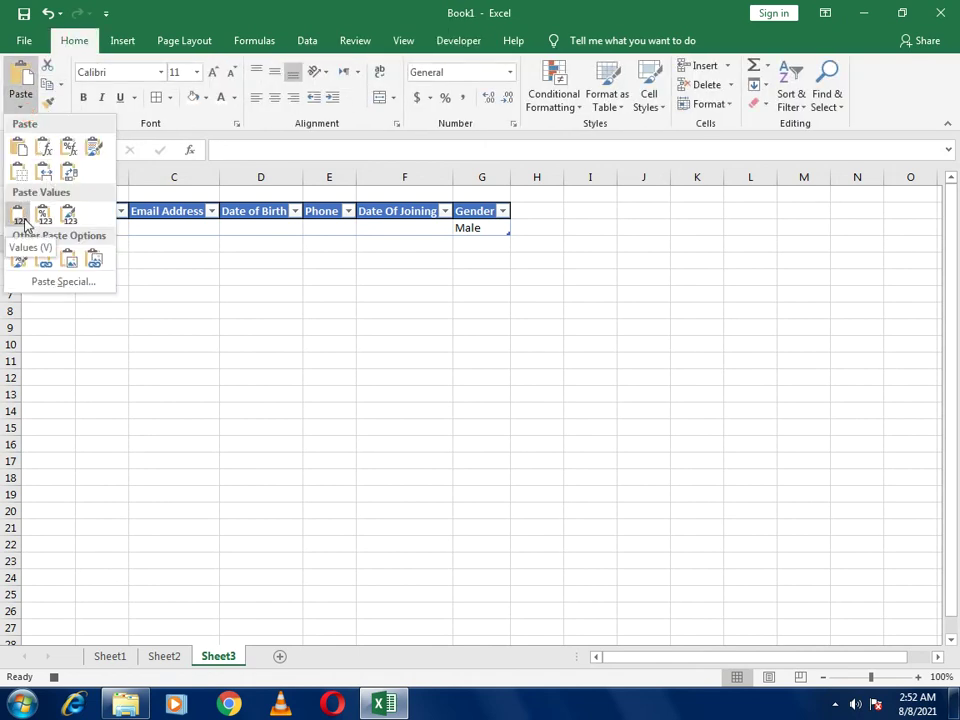
{"action": "left_click", "coordinate": [19, 216]}
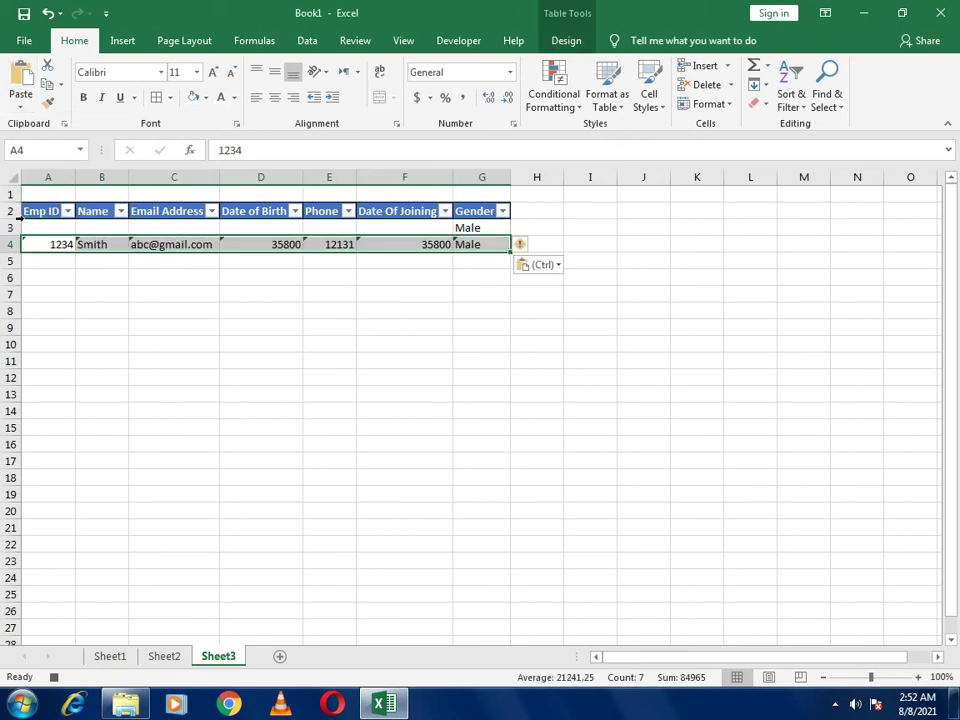
{"action": "left_click", "coordinate": [447, 41]}
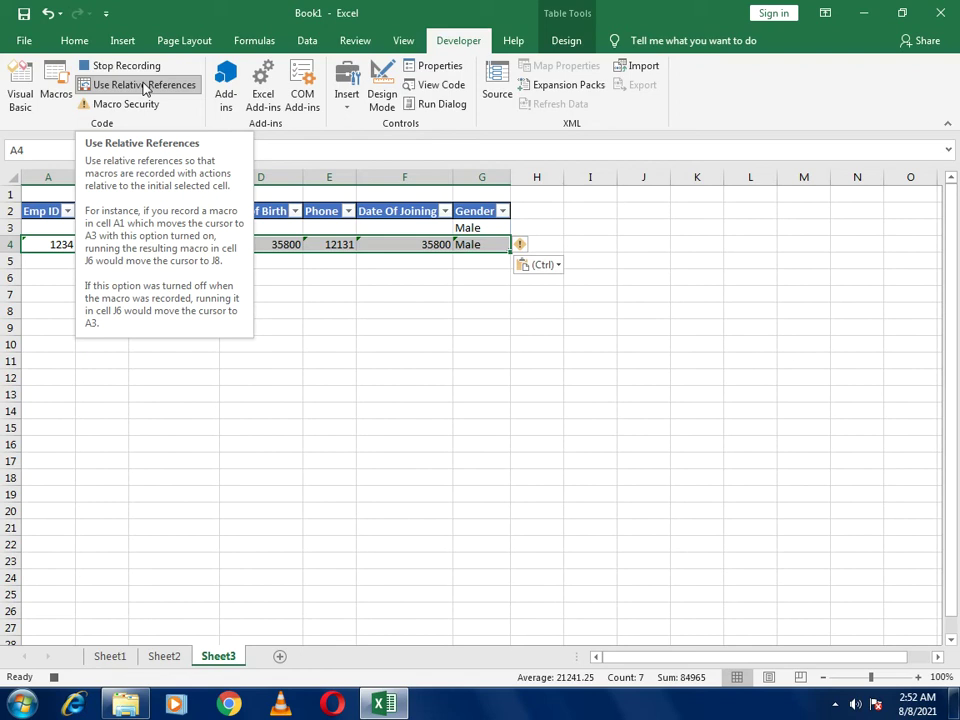
{"action": "left_click", "coordinate": [145, 86]}
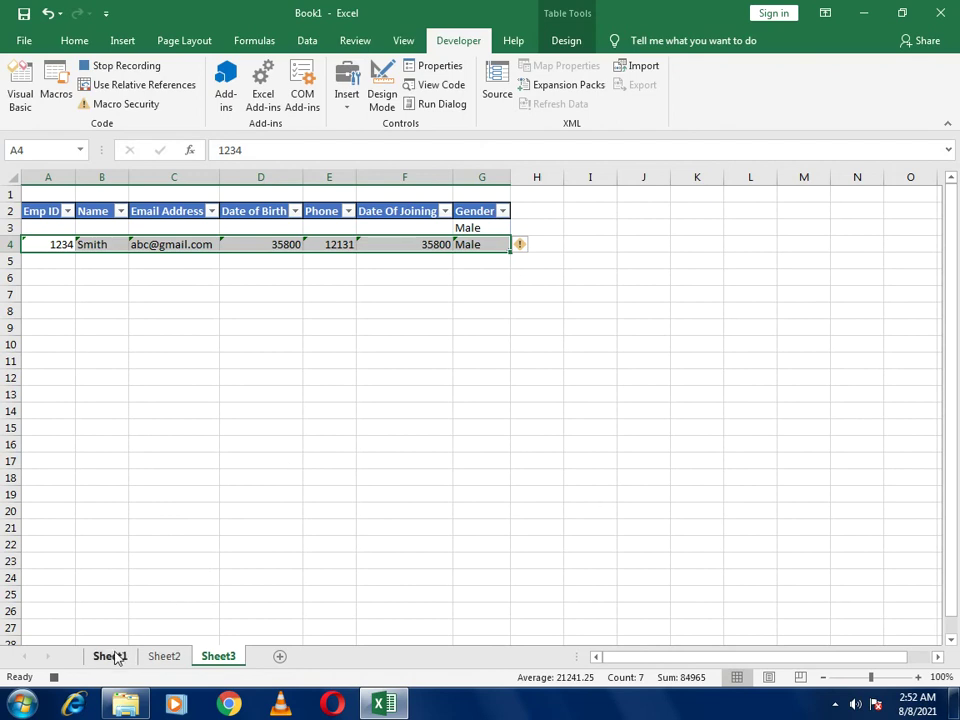
Clear Sheet1's entry cells B5, F5, B8, F8, B11 and F11, returning to B5
{"action": "left_click", "coordinate": [112, 656]}
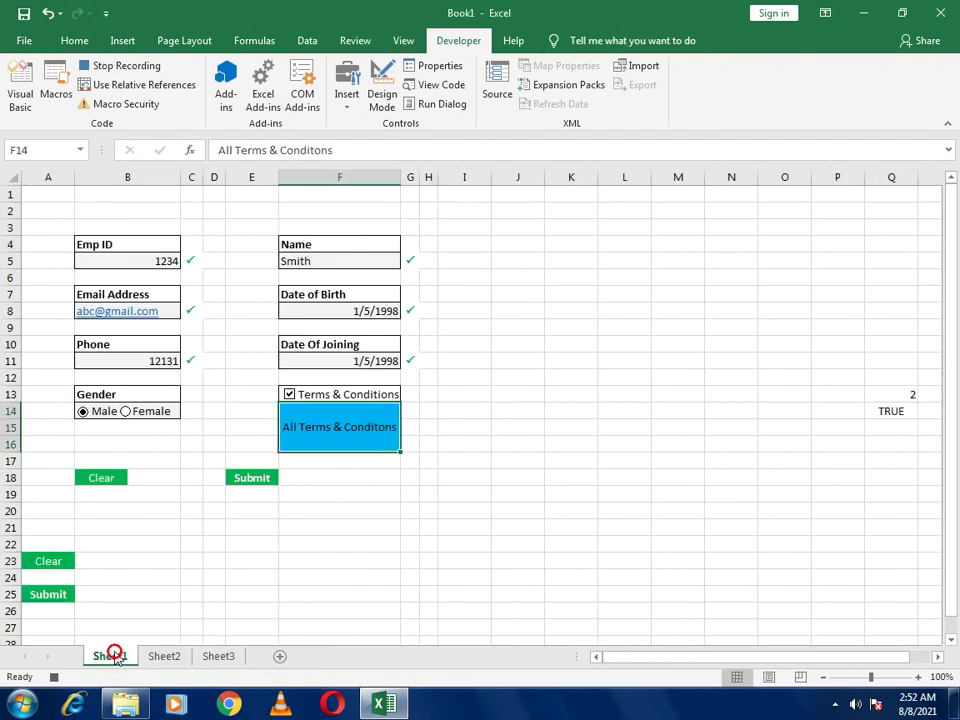
{"action": "left_click", "coordinate": [129, 262]}
{"action": "left_click", "coordinate": [357, 260], "text": "ctrl"}
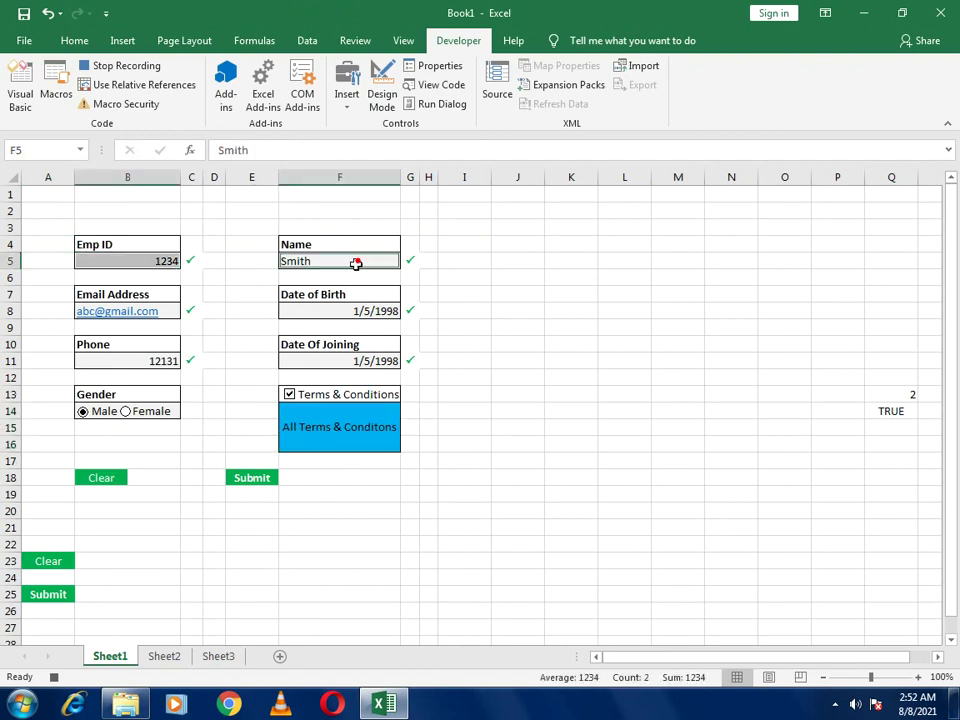
{"action": "left_click", "coordinate": [168, 311], "text": "ctrl"}
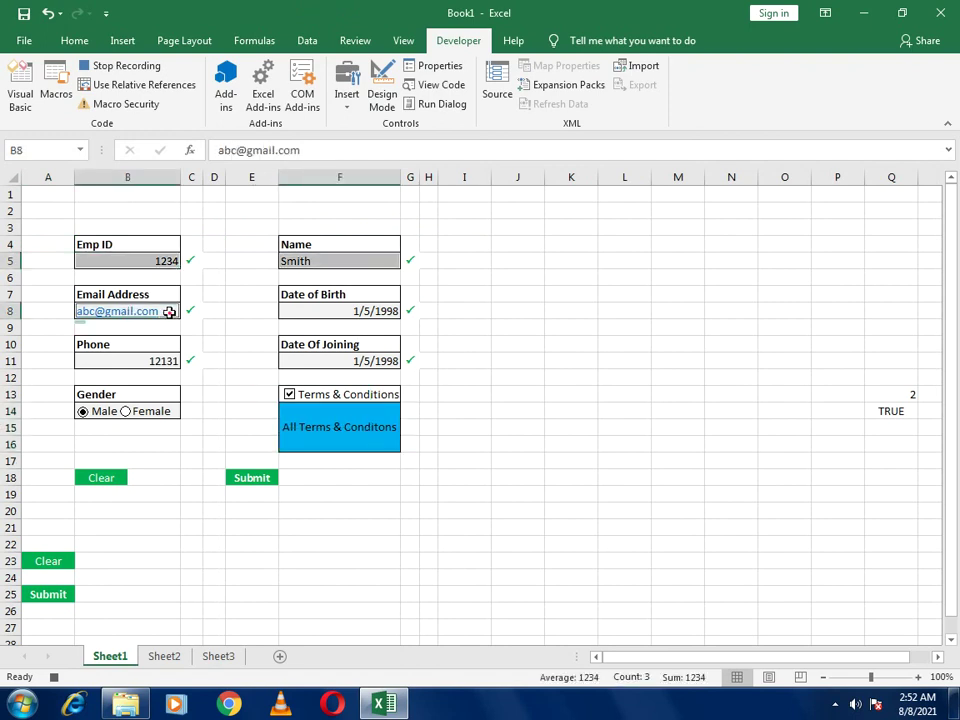
{"action": "left_click", "coordinate": [315, 312], "text": "ctrl"}
{"action": "left_click", "coordinate": [150, 361], "text": "ctrl"}
{"action": "left_click", "coordinate": [326, 361], "text": "ctrl"}
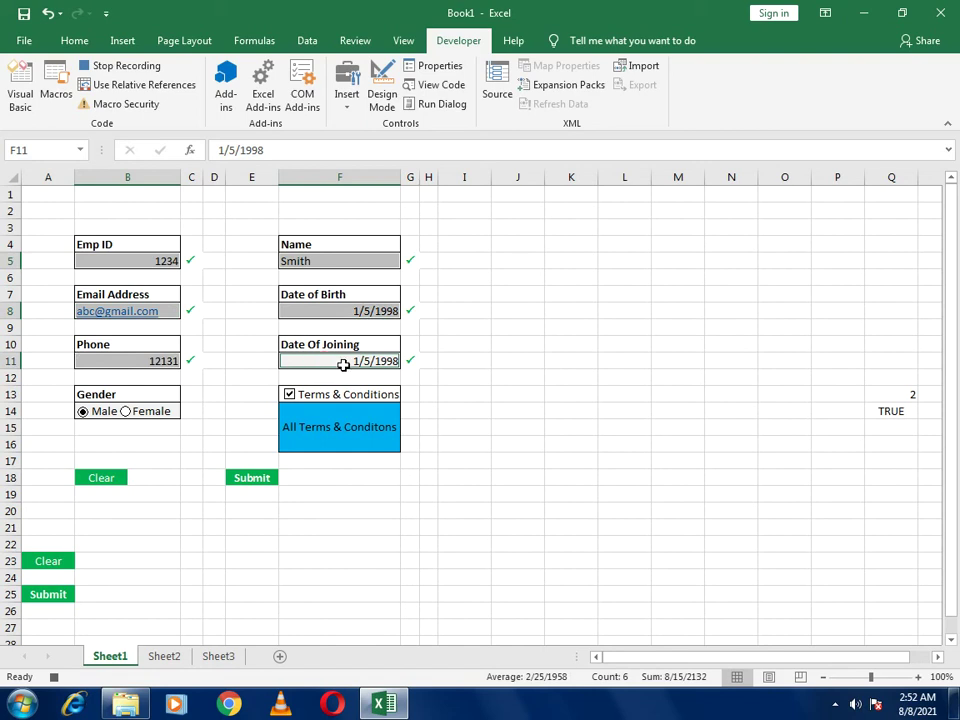
{"action": "key", "text": "Delete"}
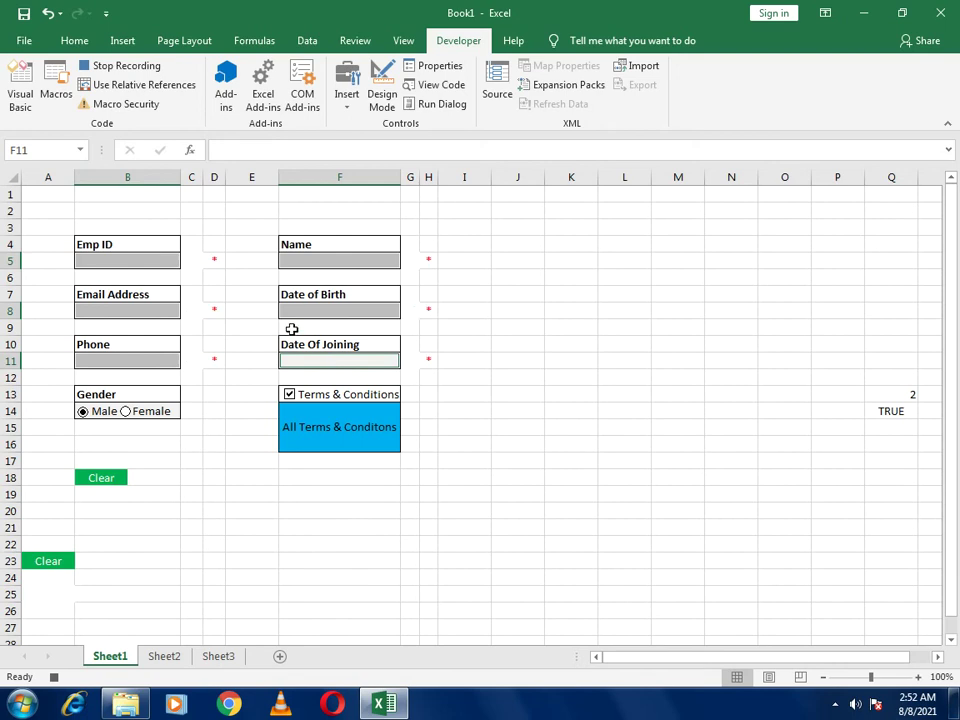
{"action": "left_click", "coordinate": [155, 259]}
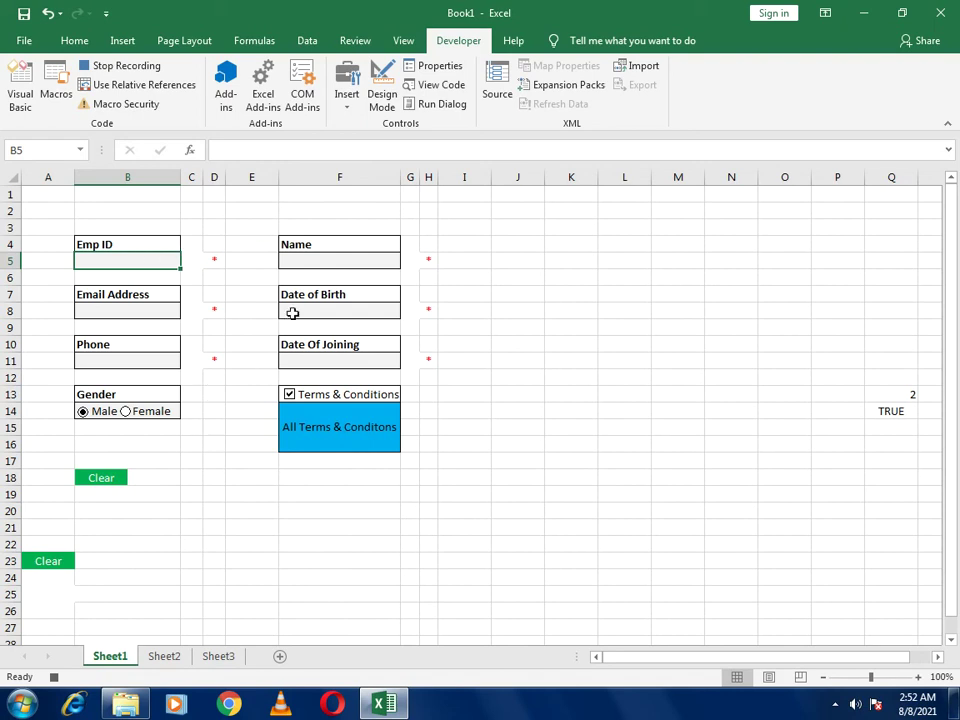
Stop recording Macro1 from View > Macros
{"action": "left_click", "coordinate": [413, 44]}
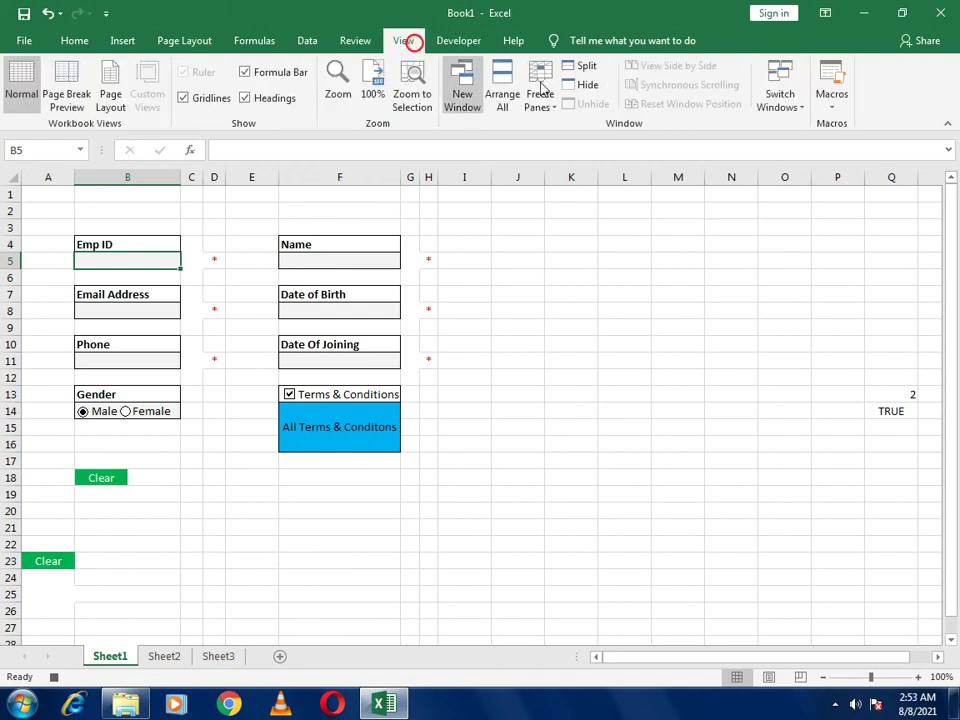
{"action": "left_click", "coordinate": [828, 106]}
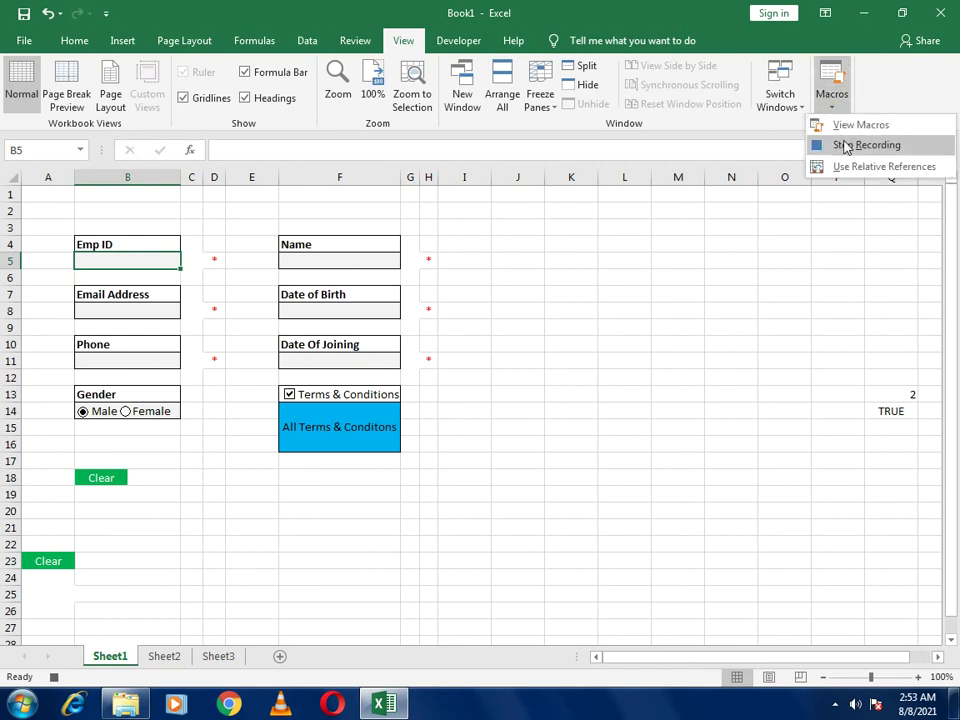
{"action": "left_click", "coordinate": [849, 146]}
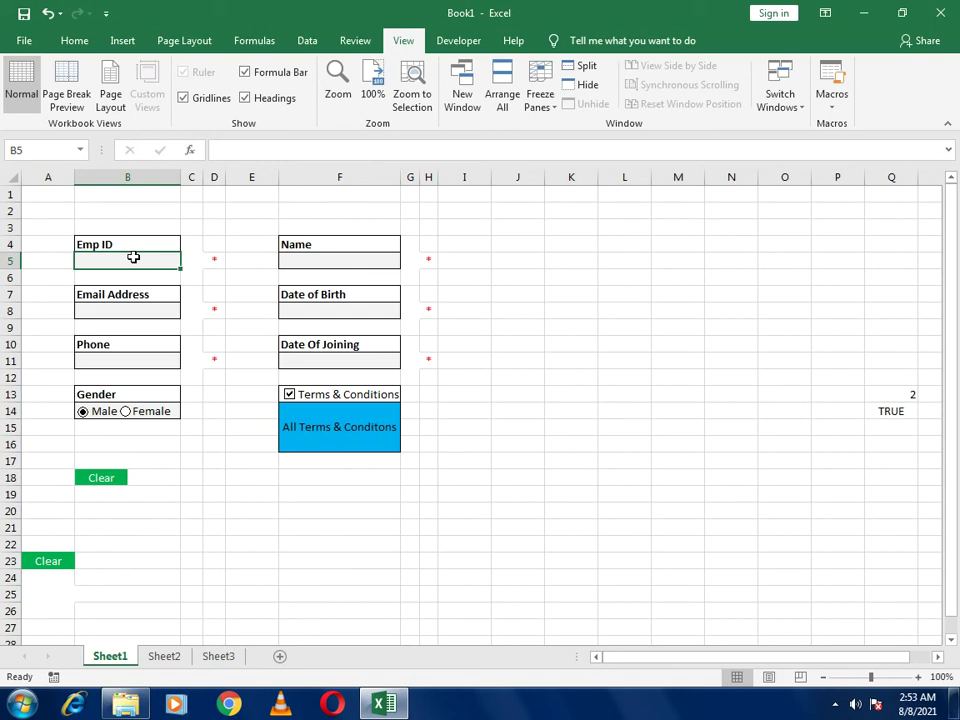
Enter Emp ID 1234 and the employee's name in the form
{"action": "left_click", "coordinate": [142, 256]}
{"action": "type", "text": "124"}
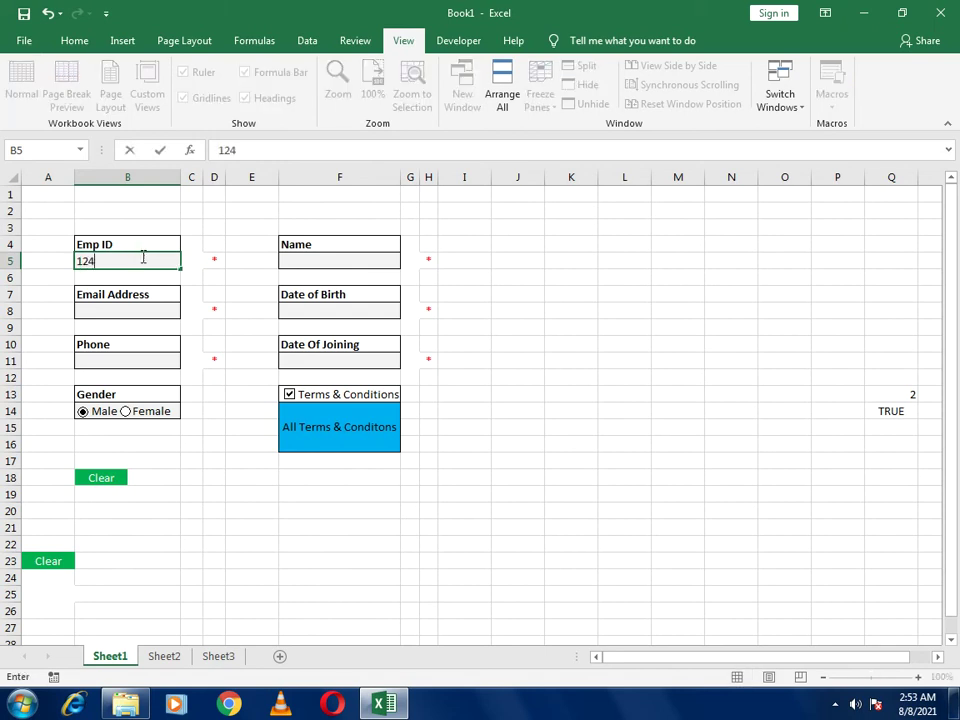
{"action": "key", "text": "BackSpace"}
{"action": "type", "text": "34"}
{"action": "key", "text": "Return"}
{"action": "key", "text": "Right"}
{"action": "key", "text": "Right"}
{"action": "key", "text": "Down"}
{"action": "key", "text": "Down"}
{"action": "key", "text": "Right"}
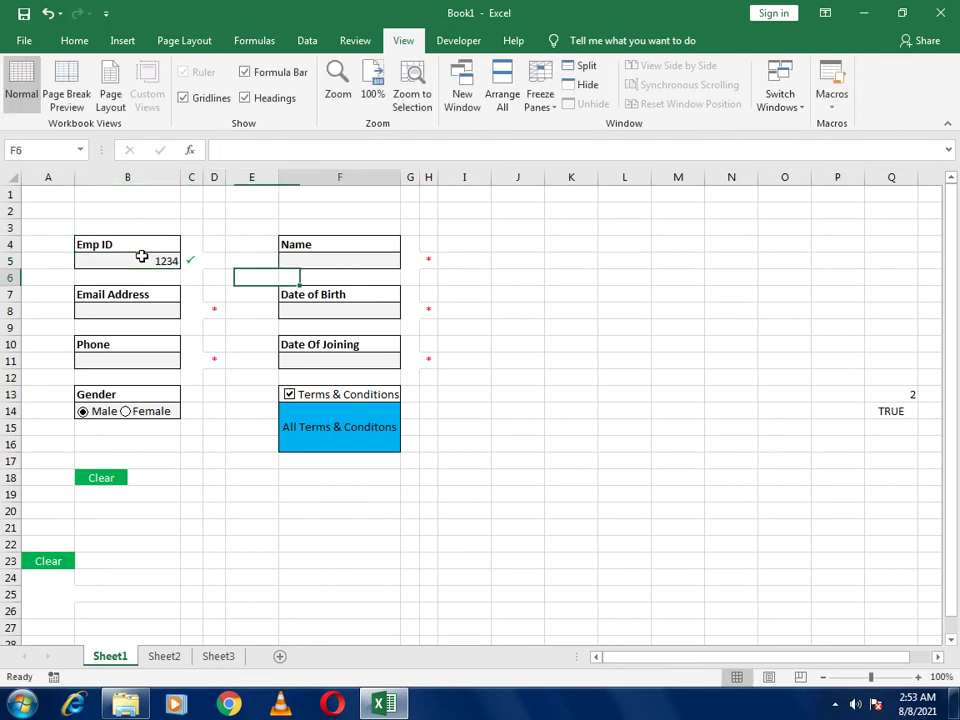
{"action": "key", "text": "Up"}
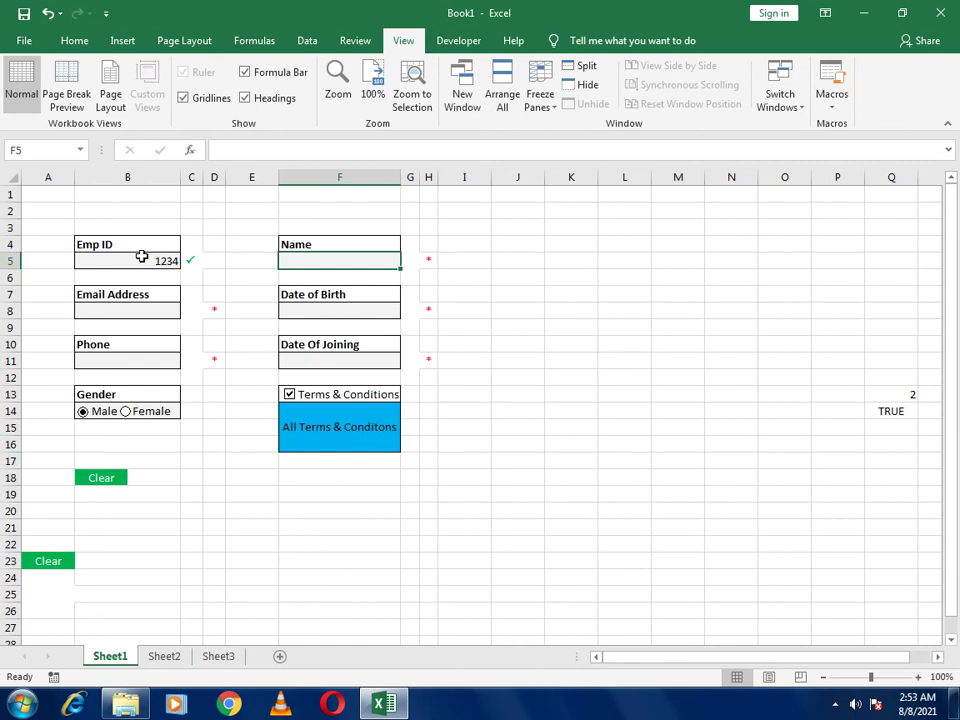
{"action": "type", "text": "Smith"}
{"action": "key", "text": "Return"}
Enter a sample email address and date of birth 05-05-1992
{"action": "key", "text": "Down"}
{"action": "key", "text": "Left"}
{"action": "key", "text": "Left"}
{"action": "key", "text": "Left"}
{"action": "key", "text": "Down"}
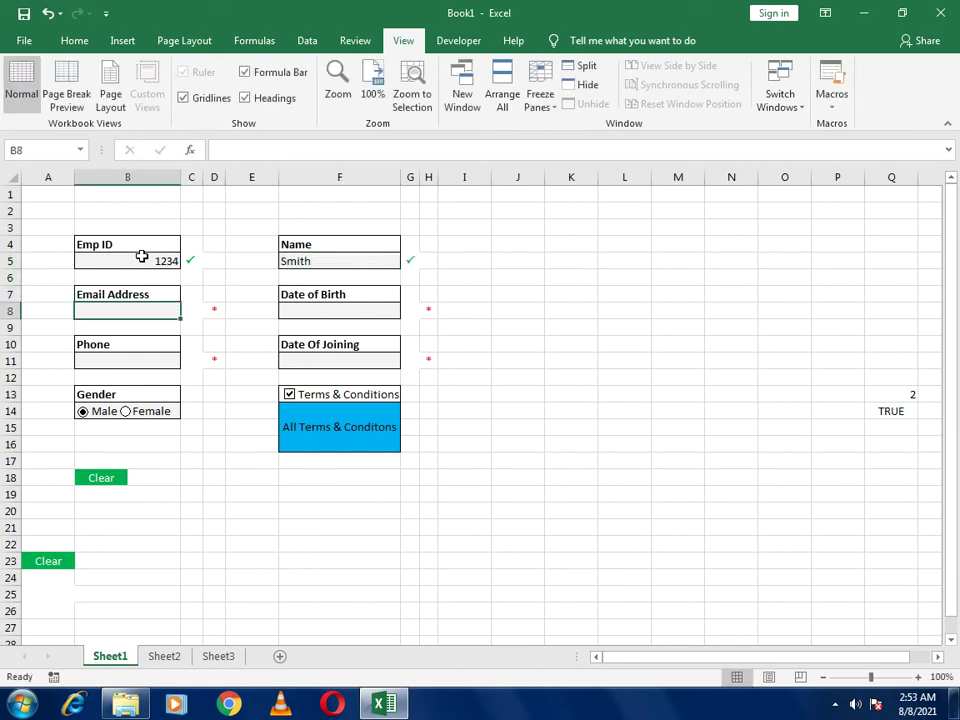
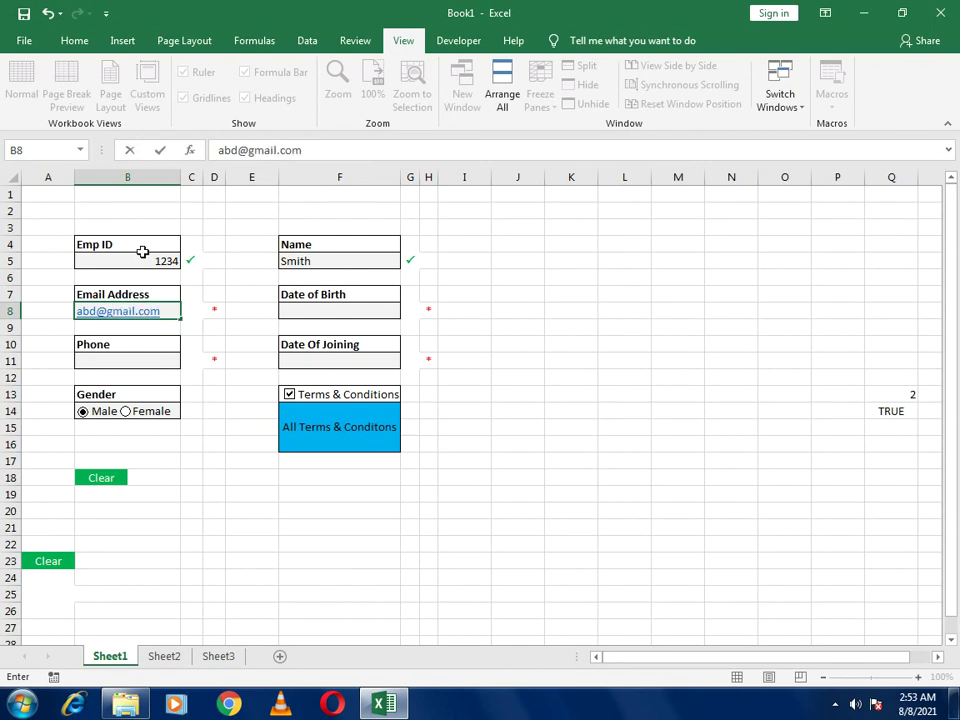
{"action": "left_click", "coordinate": [380, 307]}
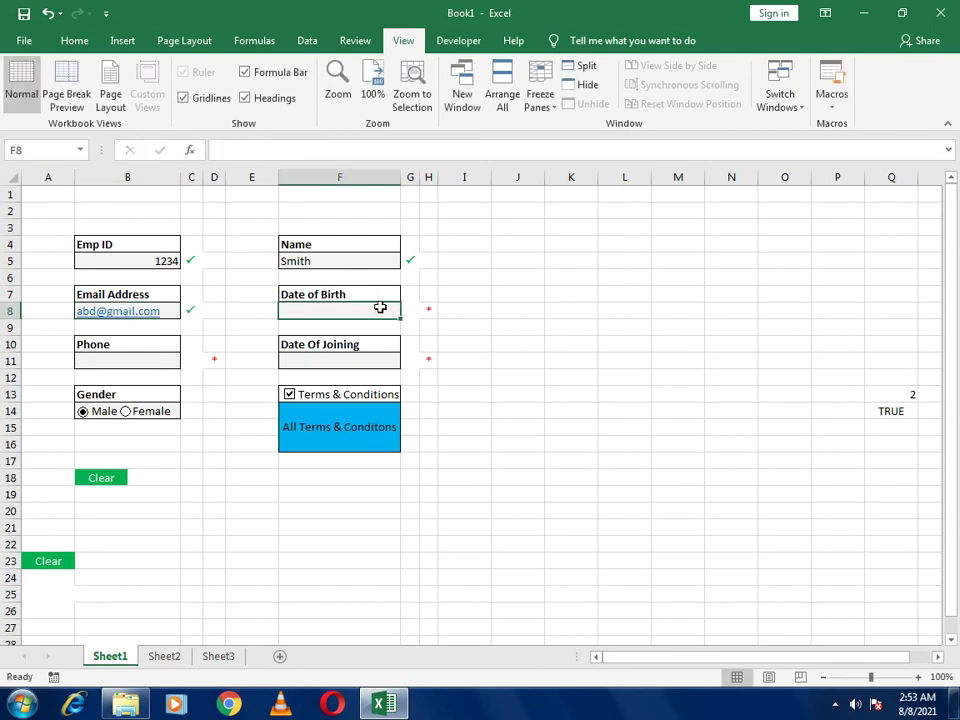
{"action": "type", "text": "05-05-192"}
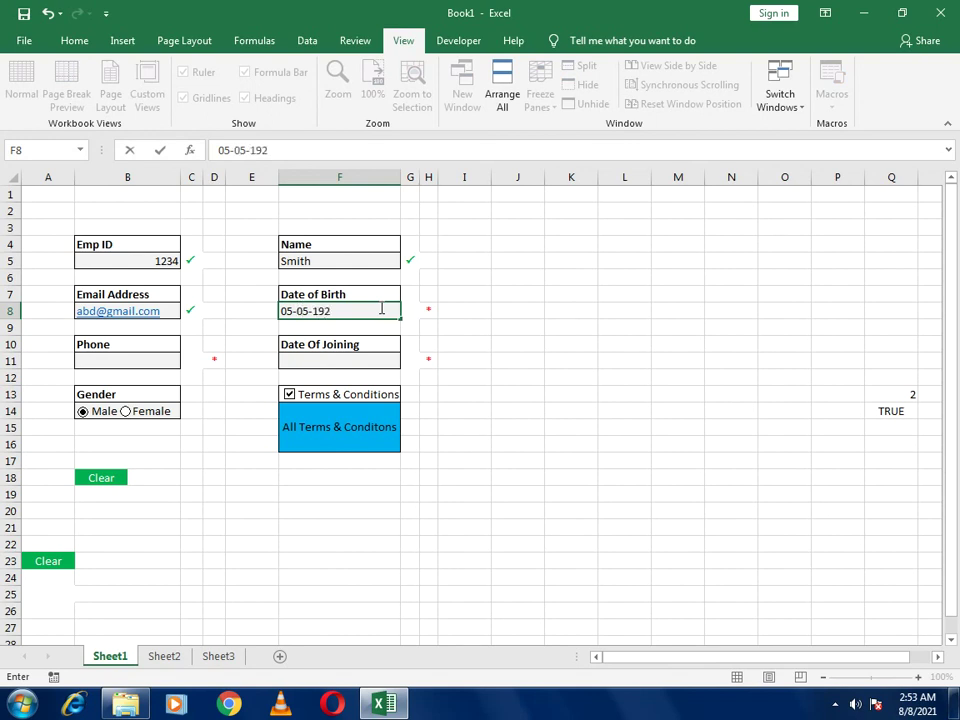
{"action": "key", "text": "BackSpace"}
{"action": "type", "text": "92"}
{"action": "left_click", "coordinate": [514, 349]}
Copy the birth date into Date Of Joining and enter a phone number
{"action": "left_click", "coordinate": [357, 320]}
{"action": "left_click", "coordinate": [355, 311]}
{"action": "key", "text": "ctrl+c"}
{"action": "left_click", "coordinate": [330, 362]}
{"action": "key", "text": "ctrl+v"}
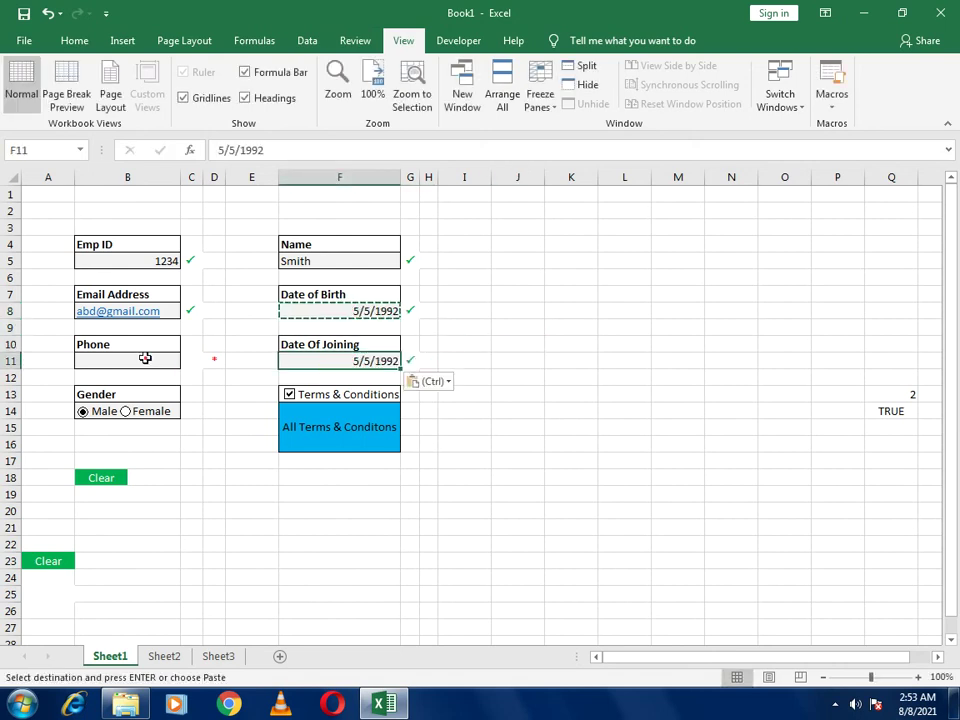
{"action": "left_click", "coordinate": [145, 358]}
{"action": "key", "text": "Escape"}
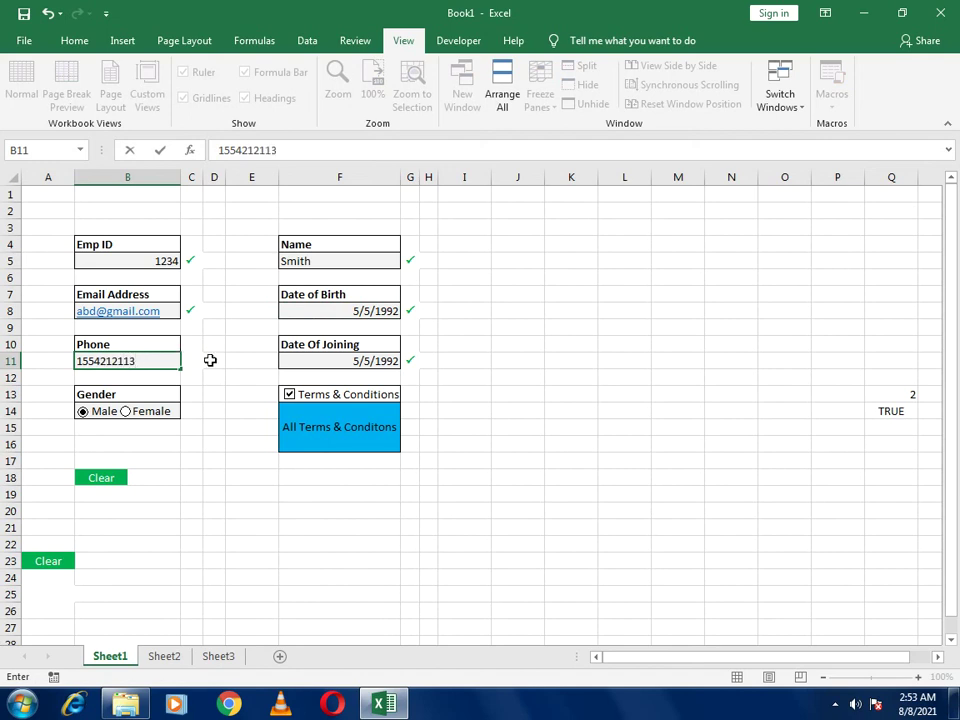
{"action": "left_click", "coordinate": [498, 446]}
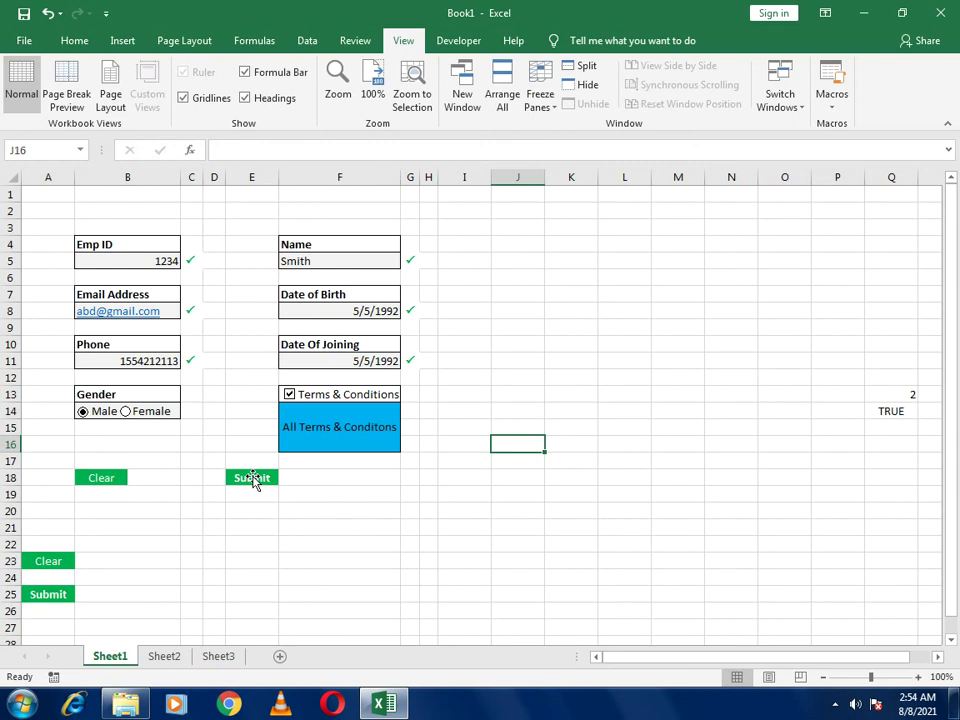
Assign Macro1 to the green Submit picture button
{"action": "right_click", "coordinate": [253, 479]}
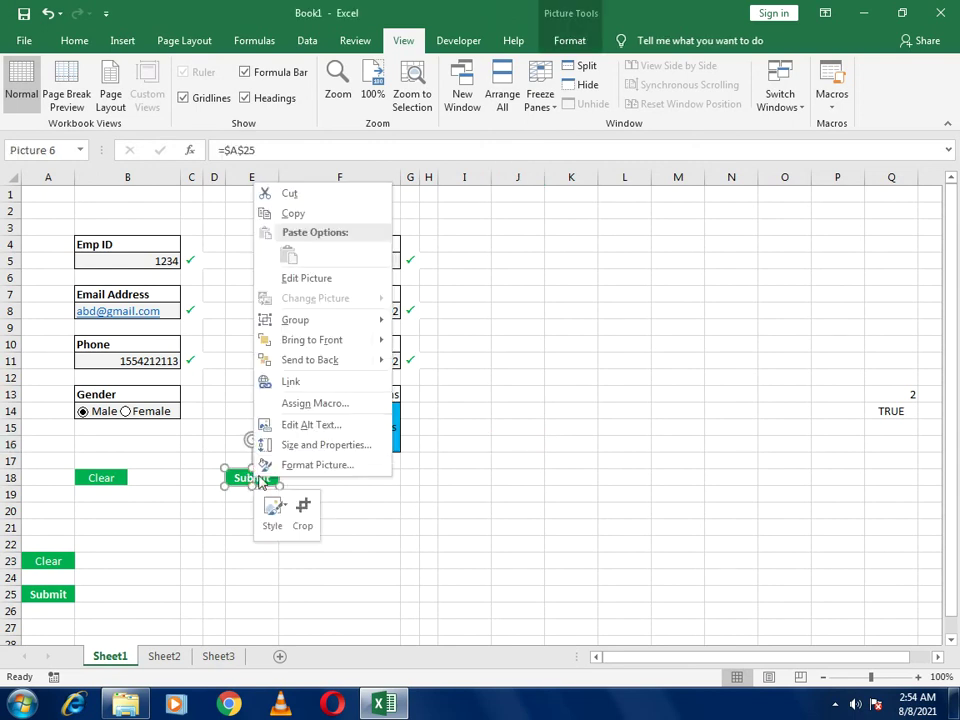
{"action": "left_click", "coordinate": [302, 403]}
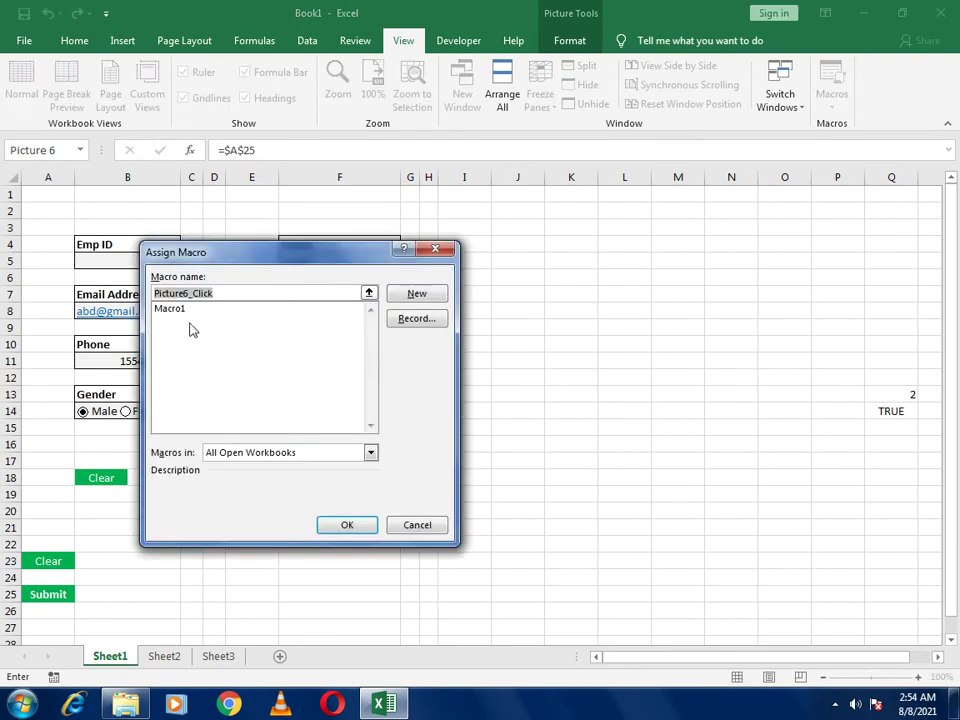
{"action": "left_click", "coordinate": [176, 312]}
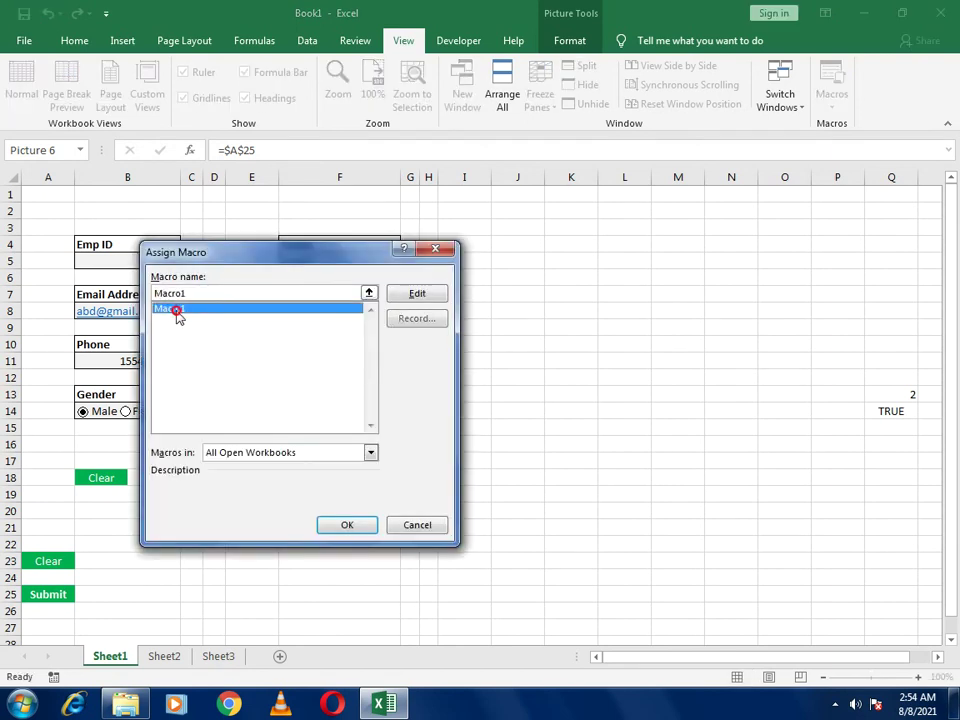
{"action": "left_click", "coordinate": [347, 527]}
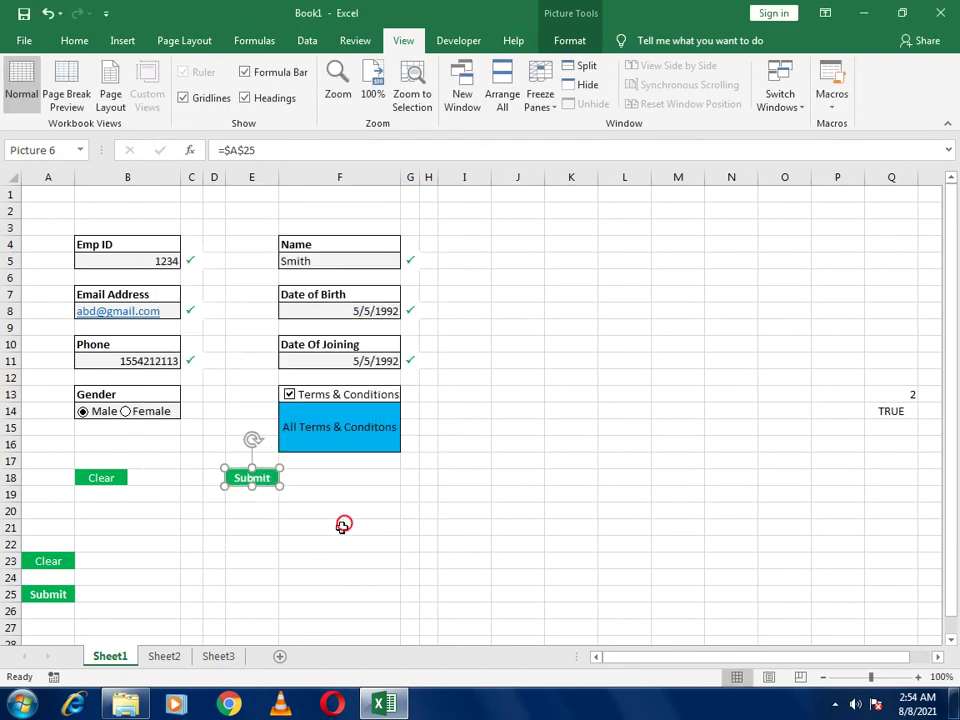
{"action": "left_click", "coordinate": [481, 542]}
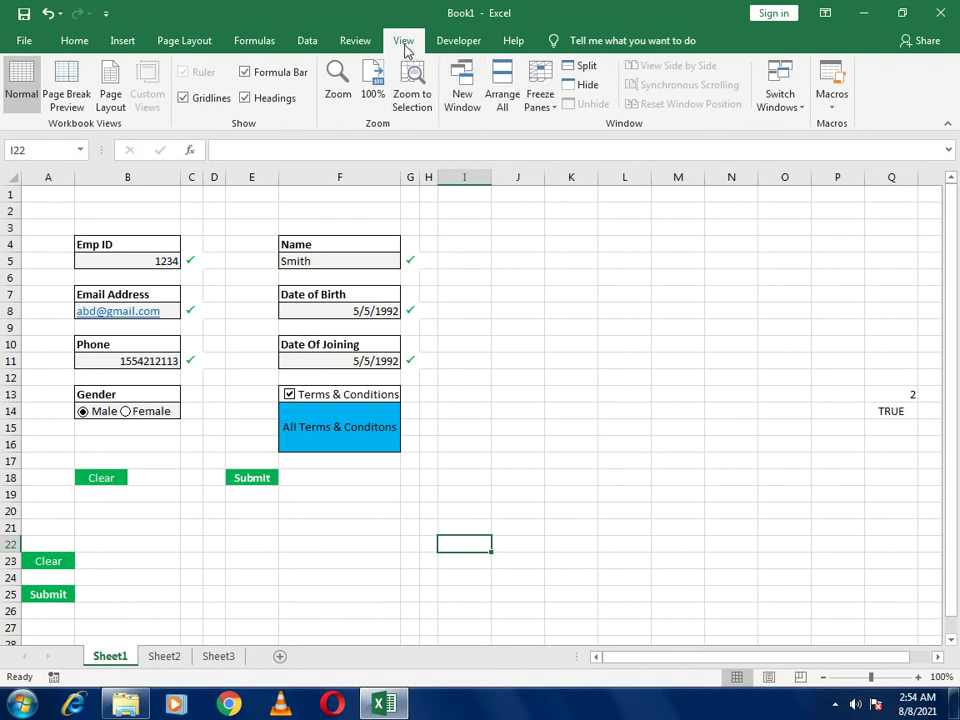
Start recording a new macro and Ctrl-select the six form entry cells
{"action": "left_click", "coordinate": [834, 104]}
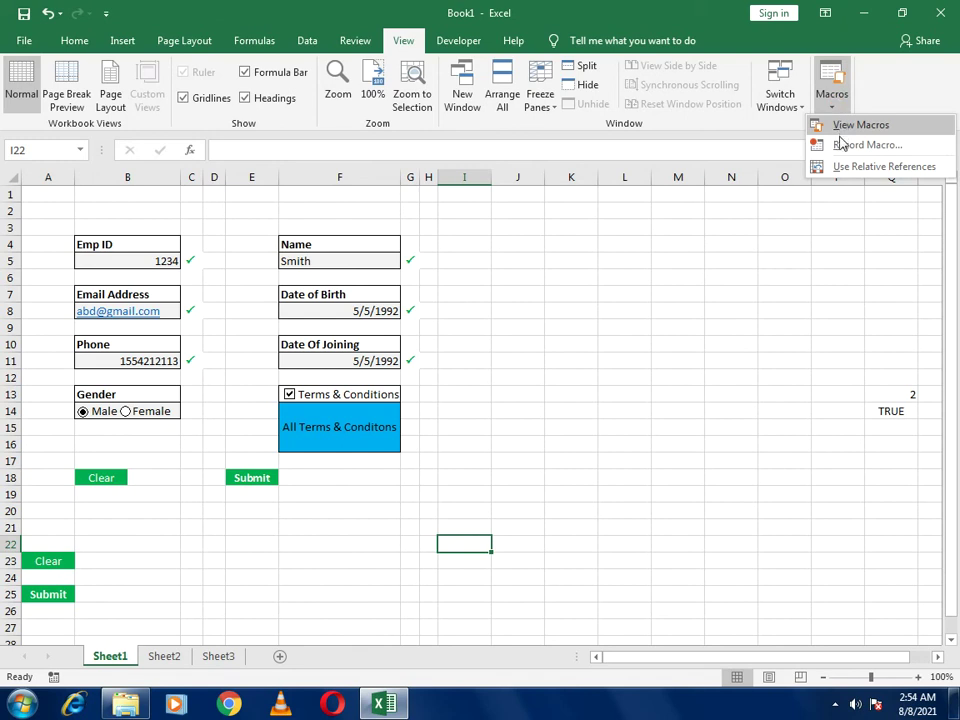
{"action": "left_click", "coordinate": [852, 146]}
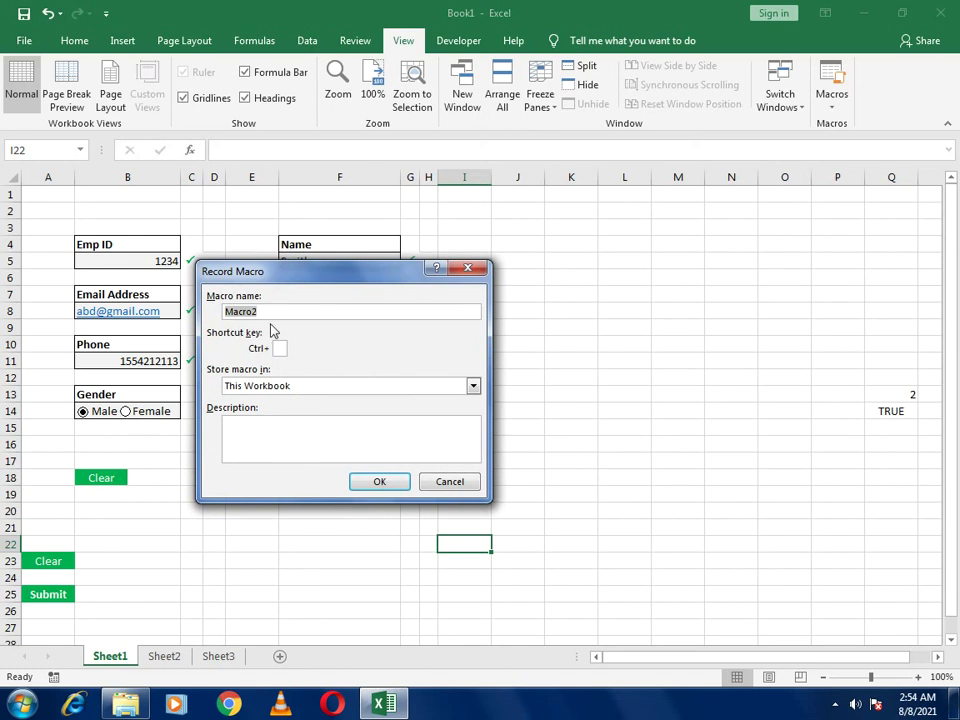
{"action": "left_click", "coordinate": [371, 482]}
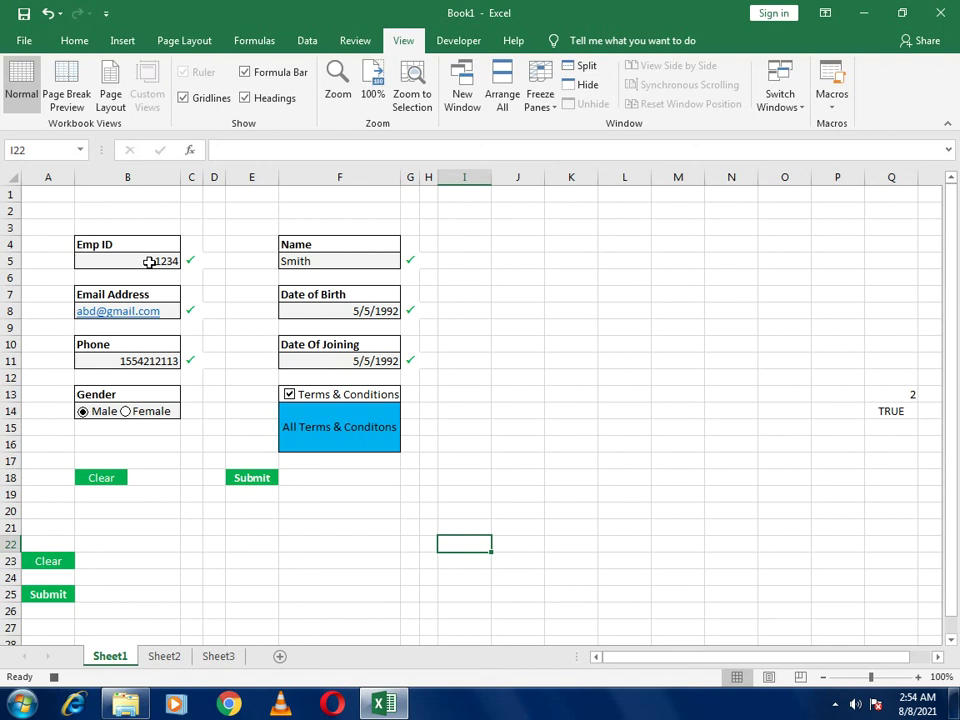
{"action": "left_click", "coordinate": [148, 262]}
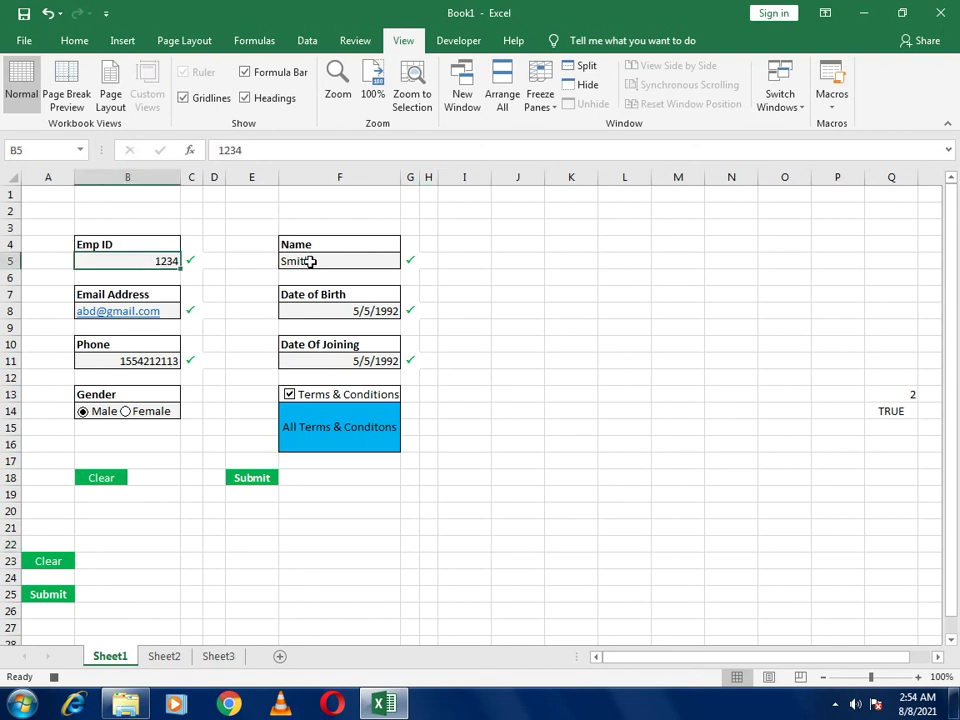
{"action": "left_click", "coordinate": [310, 261], "text": "ctrl"}
{"action": "left_click", "coordinate": [172, 311], "text": "ctrl"}
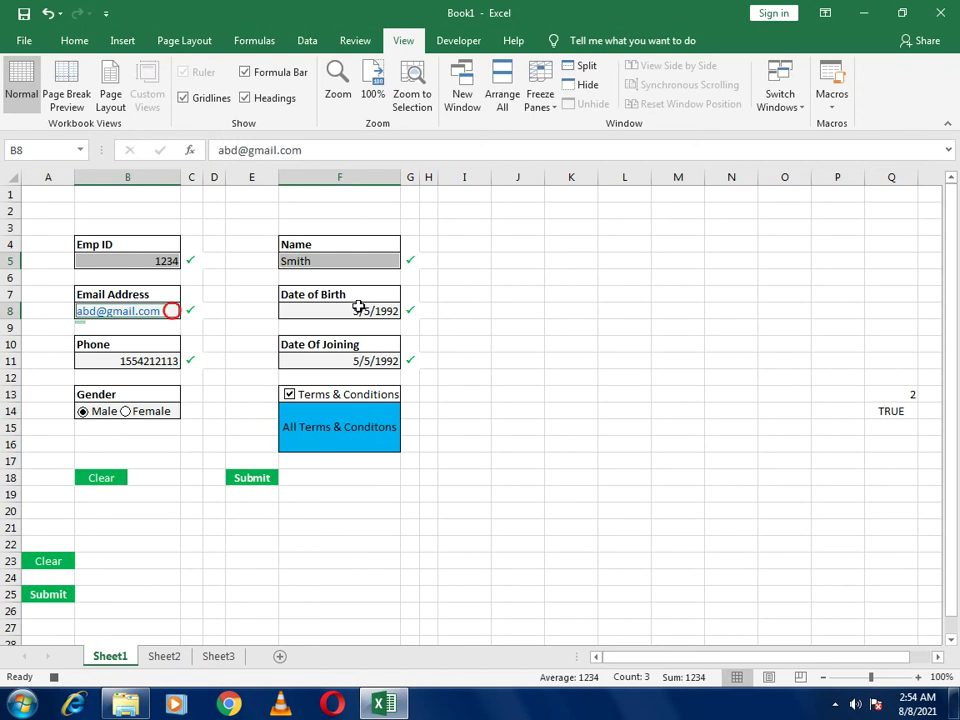
{"action": "left_click", "coordinate": [335, 312], "text": "ctrl"}
{"action": "left_click", "coordinate": [122, 360], "text": "ctrl"}
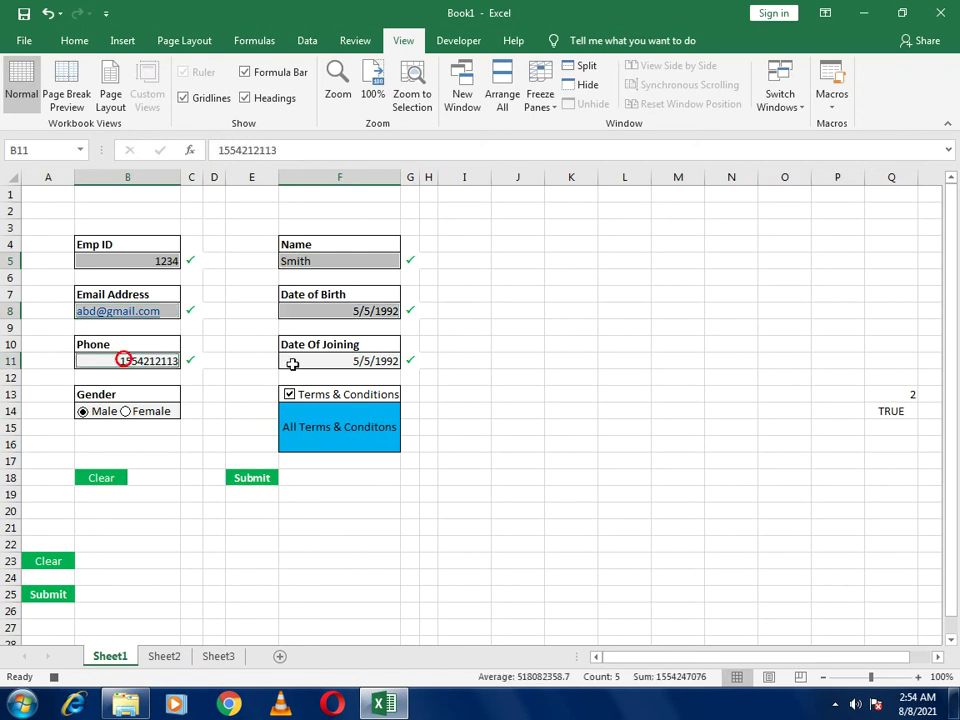
{"action": "left_click", "coordinate": [293, 363], "text": "ctrl"}
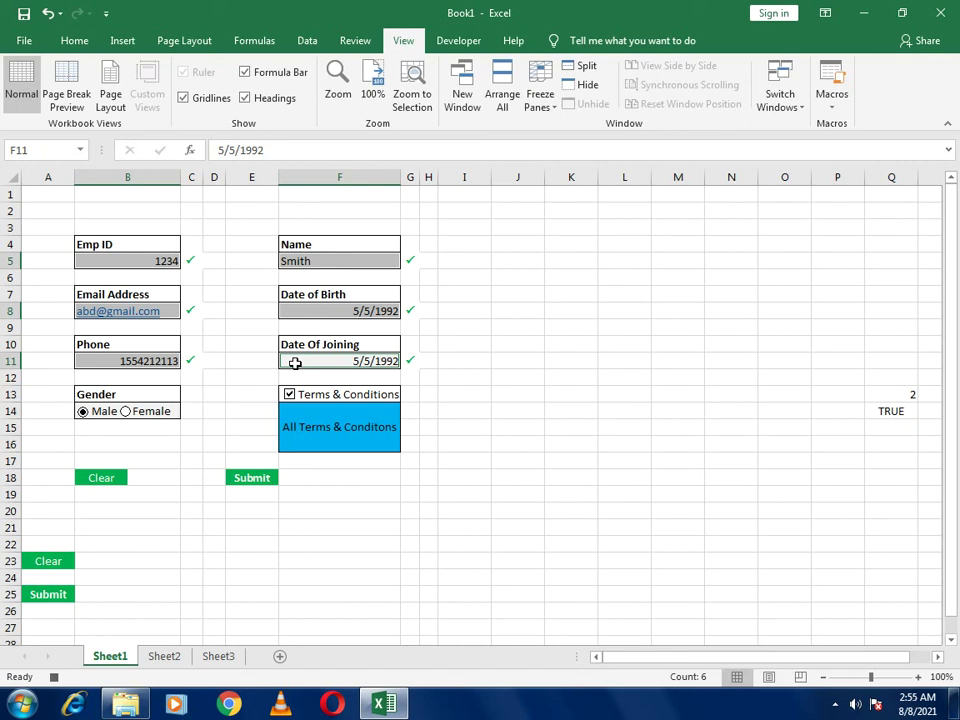
Delete the six entries, reselect B5 and stop recording
{"action": "key", "text": "Delete"}
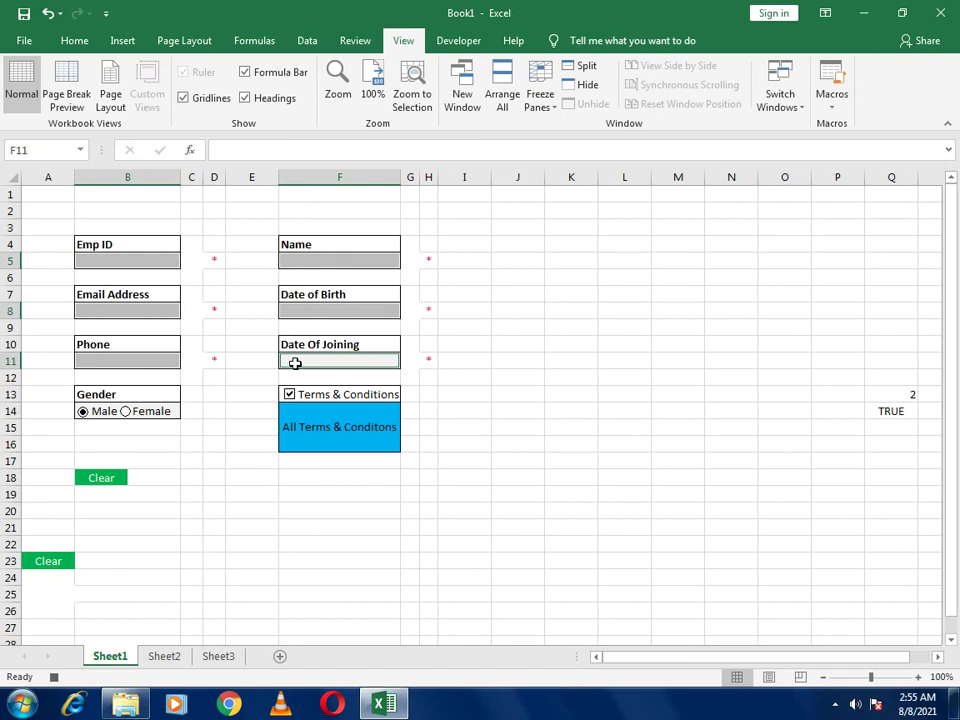
{"action": "left_click", "coordinate": [157, 260]}
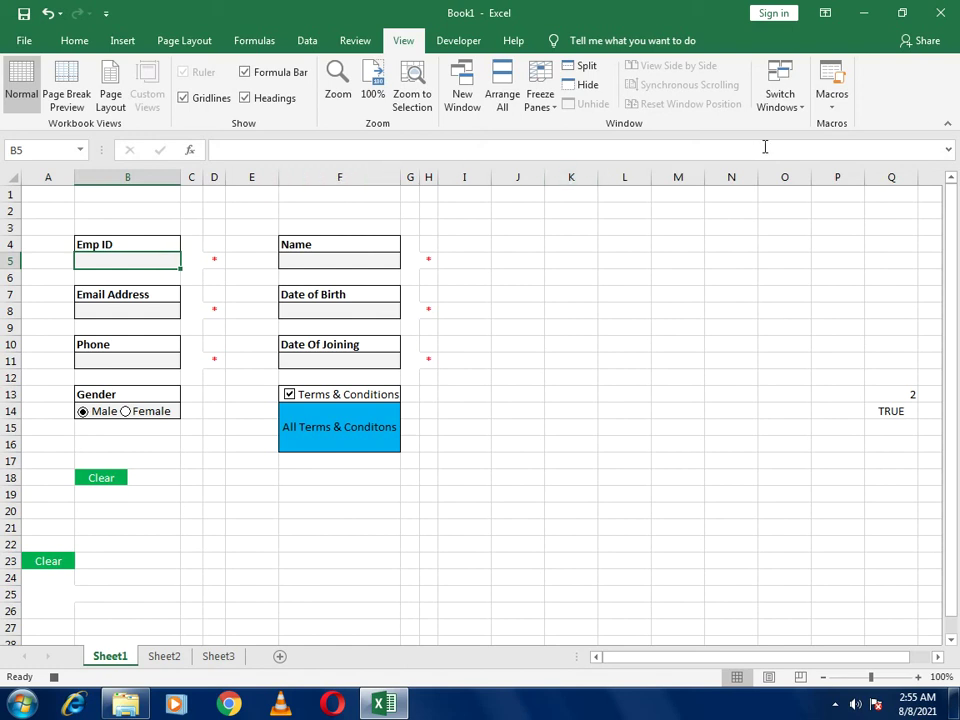
{"action": "left_click", "coordinate": [827, 109]}
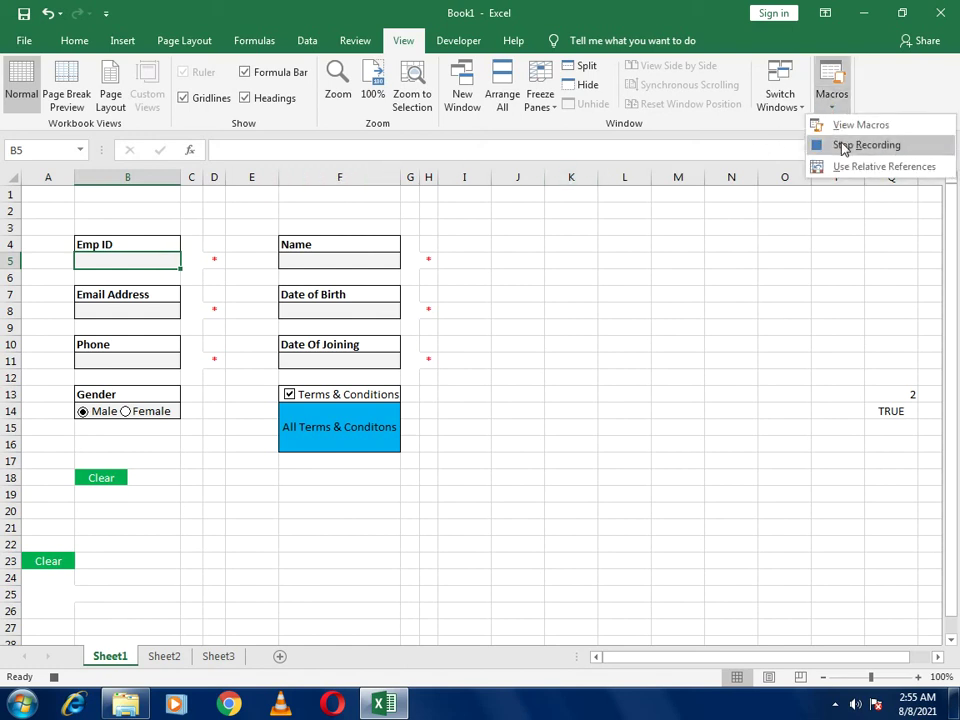
{"action": "left_click", "coordinate": [843, 146]}
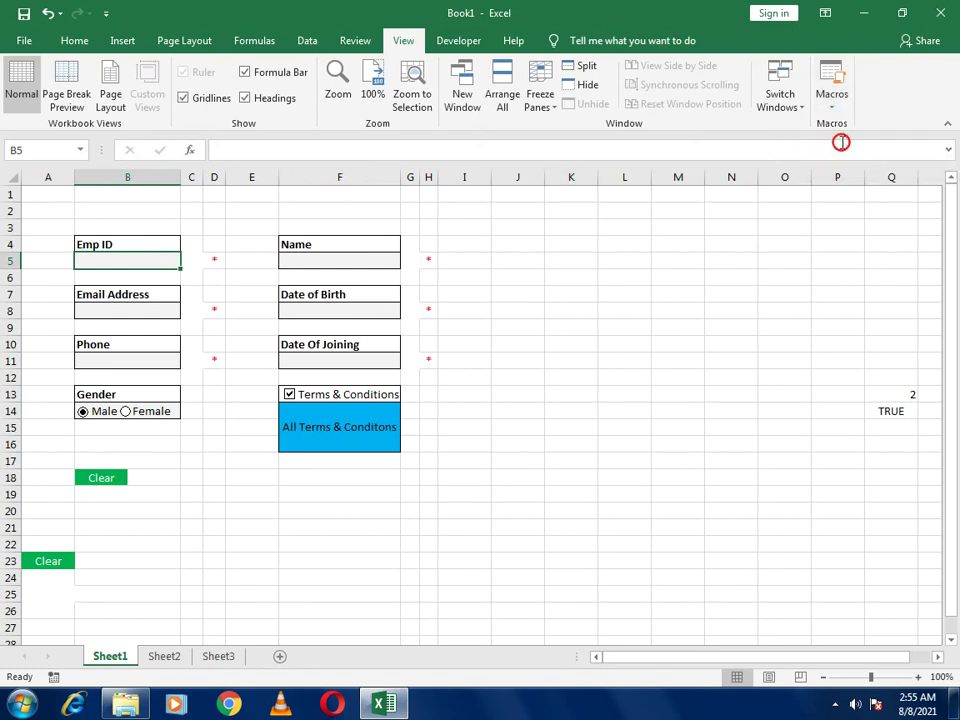
Assign Macro2 to the Clear picture button
{"action": "right_click", "coordinate": [98, 479]}
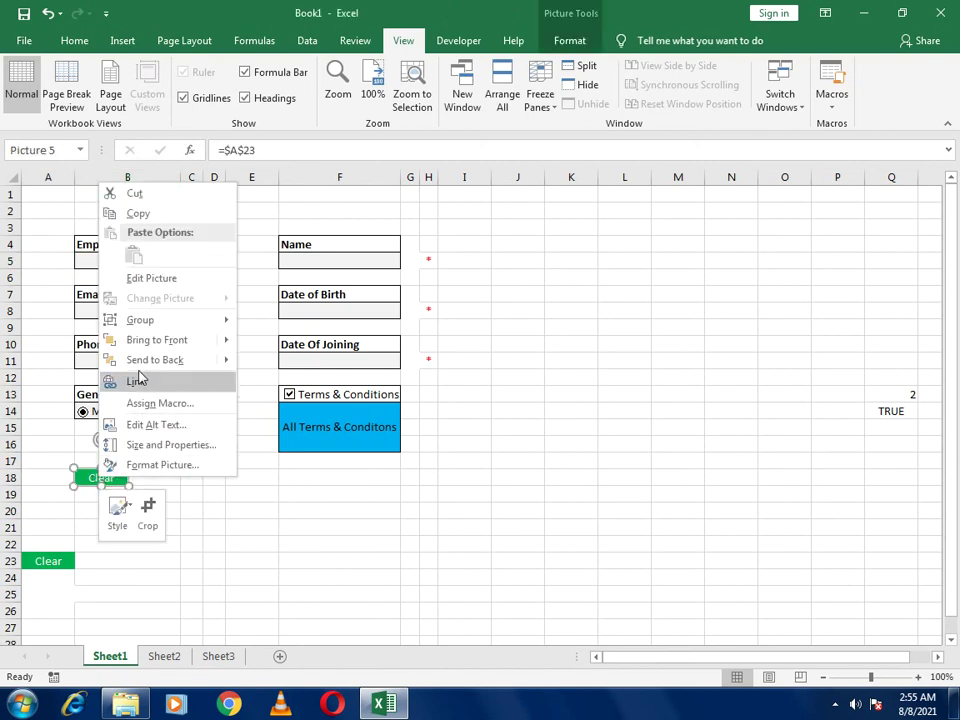
{"action": "left_click", "coordinate": [170, 405]}
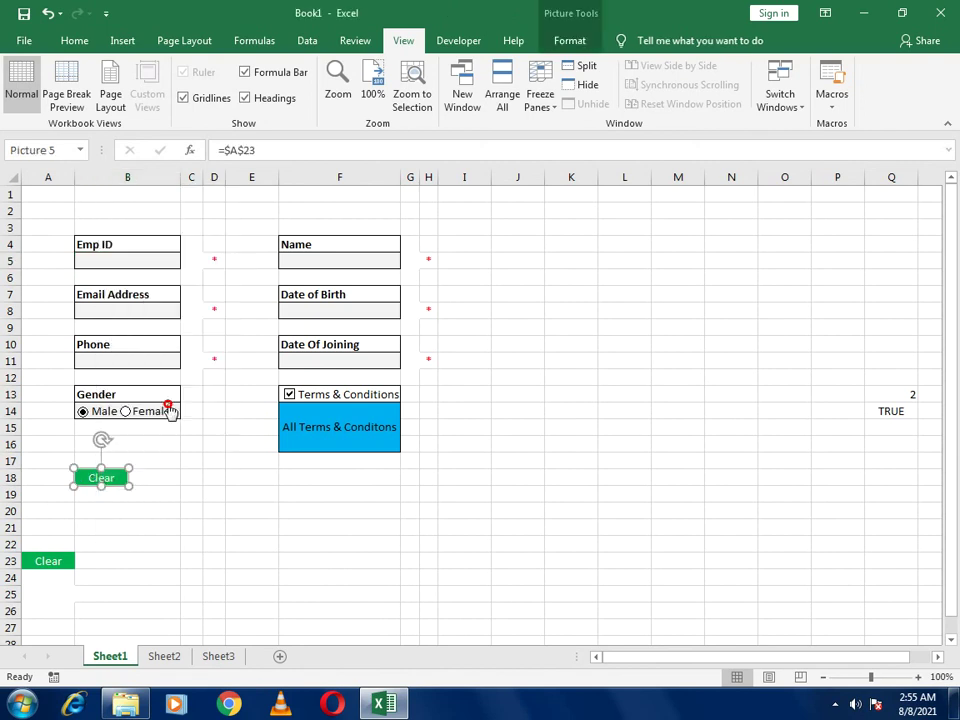
{"action": "left_click", "coordinate": [37, 321]}
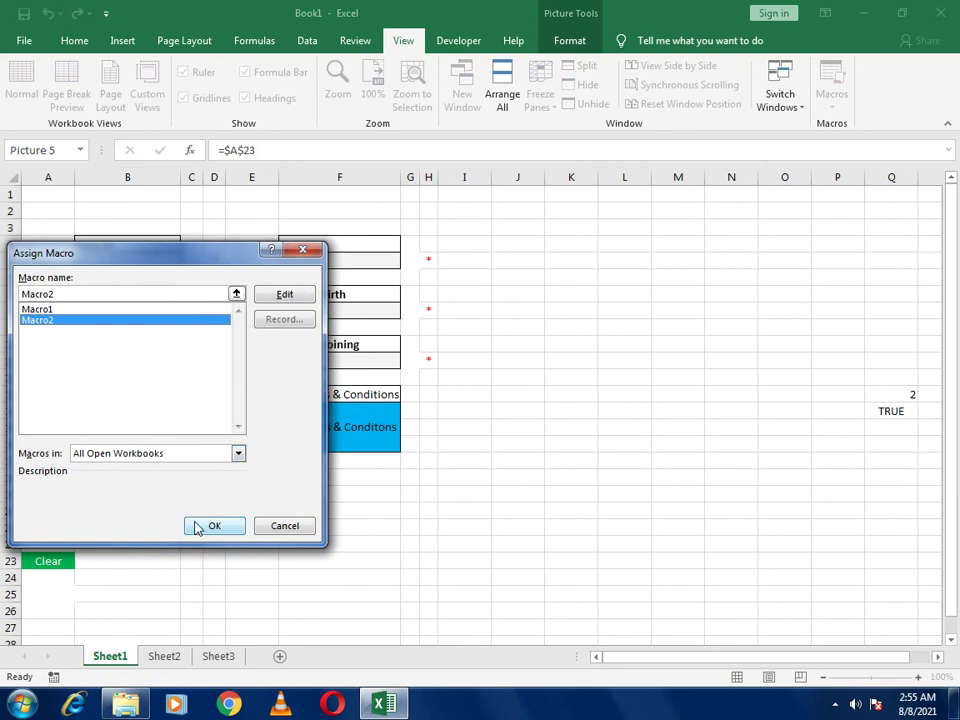
{"action": "left_click", "coordinate": [196, 524]}
{"action": "left_click", "coordinate": [424, 513]}
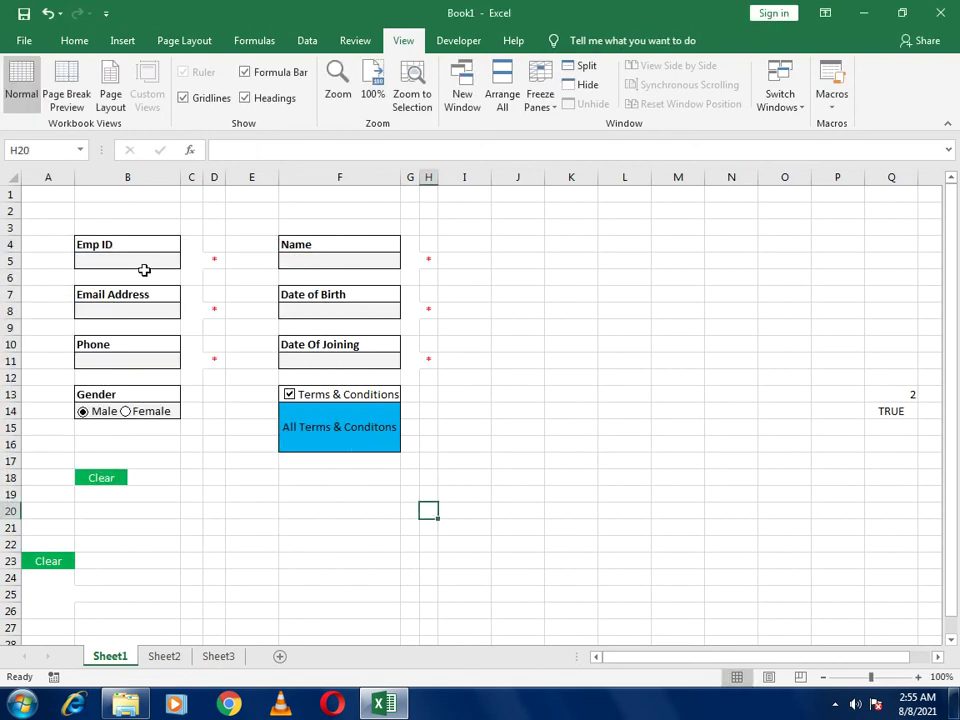
Enter Emp ID 1001, the employee's name and a sample email address
{"action": "left_click", "coordinate": [130, 257]}
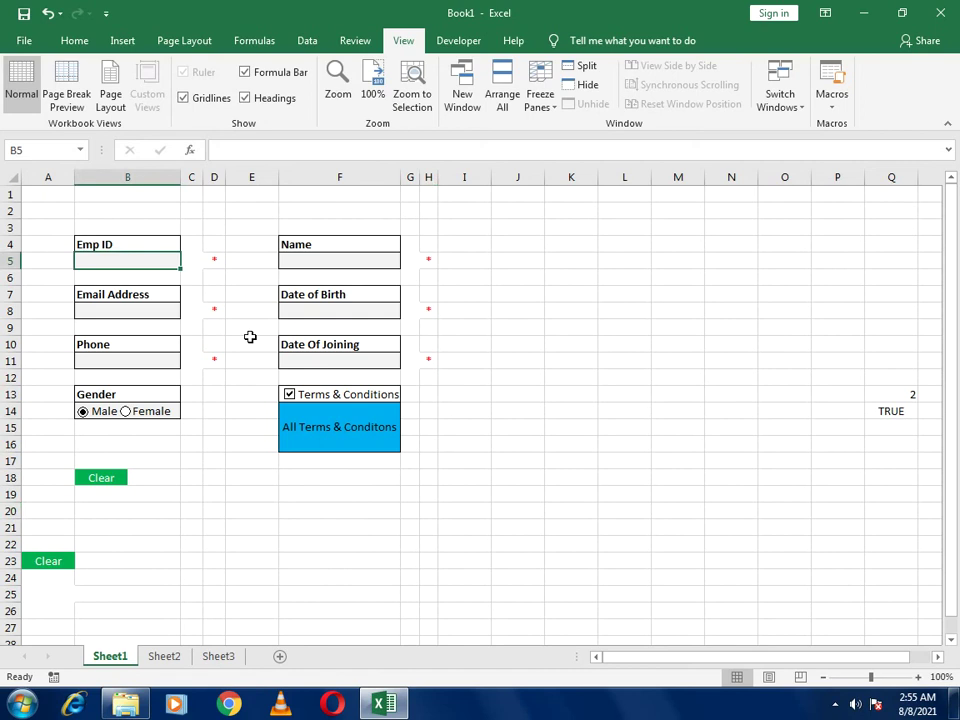
{"action": "type", "text": "1001"}
{"action": "key", "text": "Return"}
{"action": "key", "text": "Right"}
{"action": "key", "text": "Right"}
{"action": "key", "text": "Right"}
{"action": "key", "text": "Right"}
{"action": "type", "text": "Smith"}
{"action": "key", "text": "Return"}
{"action": "key", "text": "Down"}
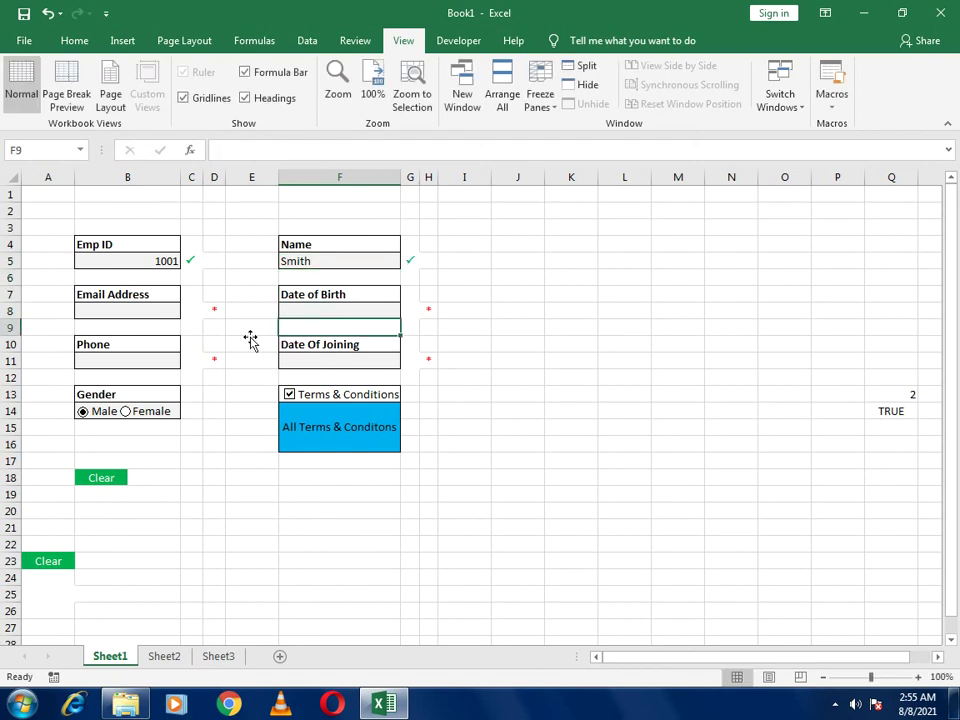
{"action": "key", "text": "Left"}
{"action": "key", "text": "Left"}
{"action": "key", "text": "Left"}
{"action": "key", "text": "Left"}
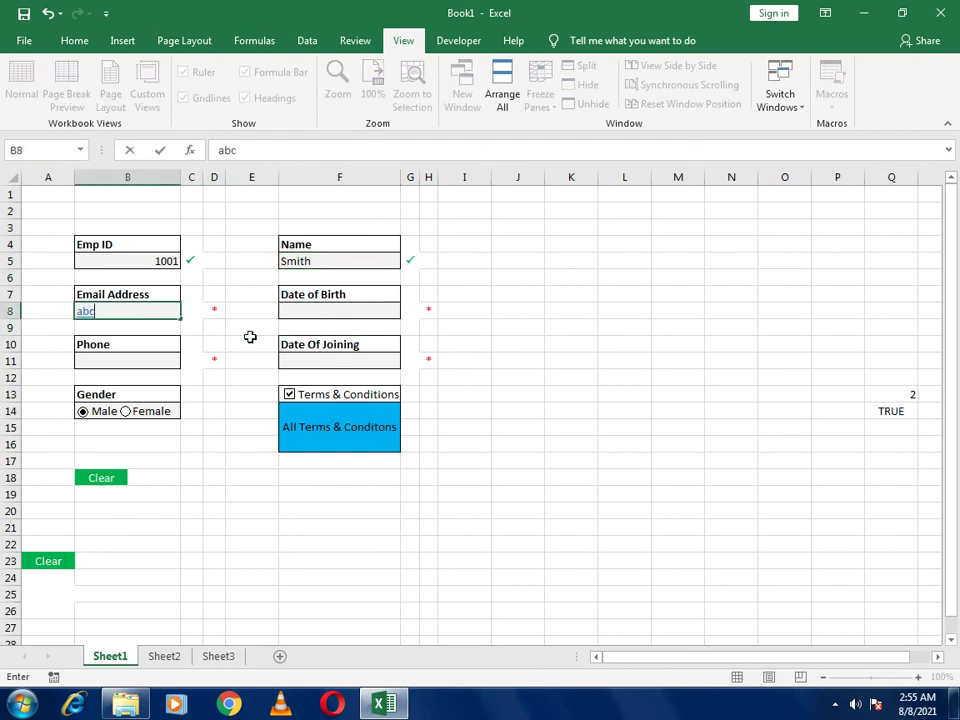
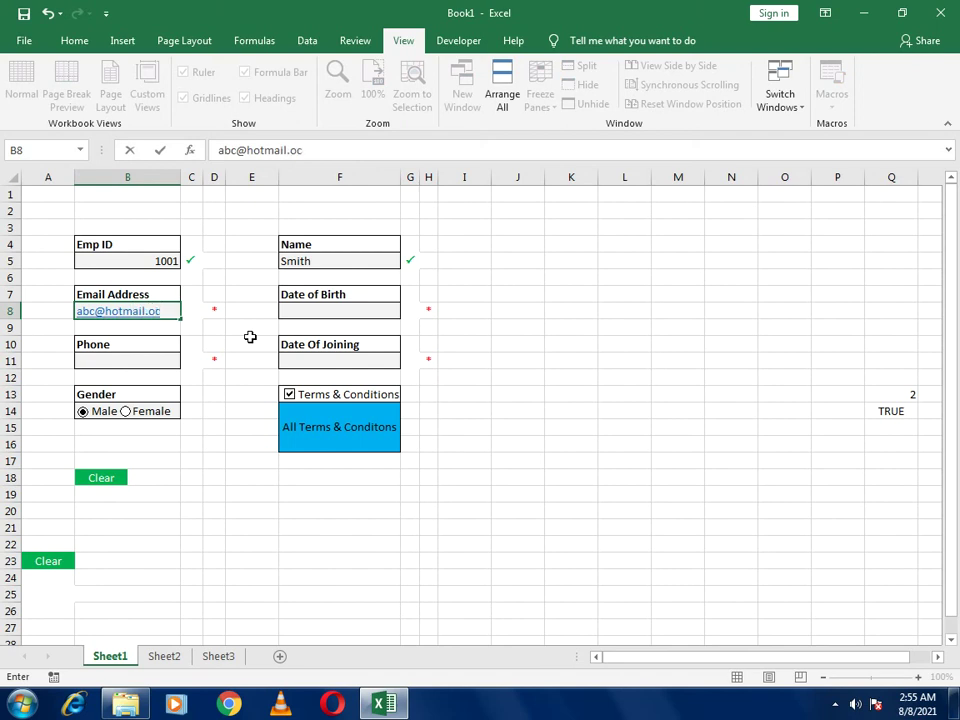
Enter birth date 05-05-1995, joining date 02-03-2020 and a phone number
{"action": "left_click", "coordinate": [301, 310]}
{"action": "type", "text": "05-"}
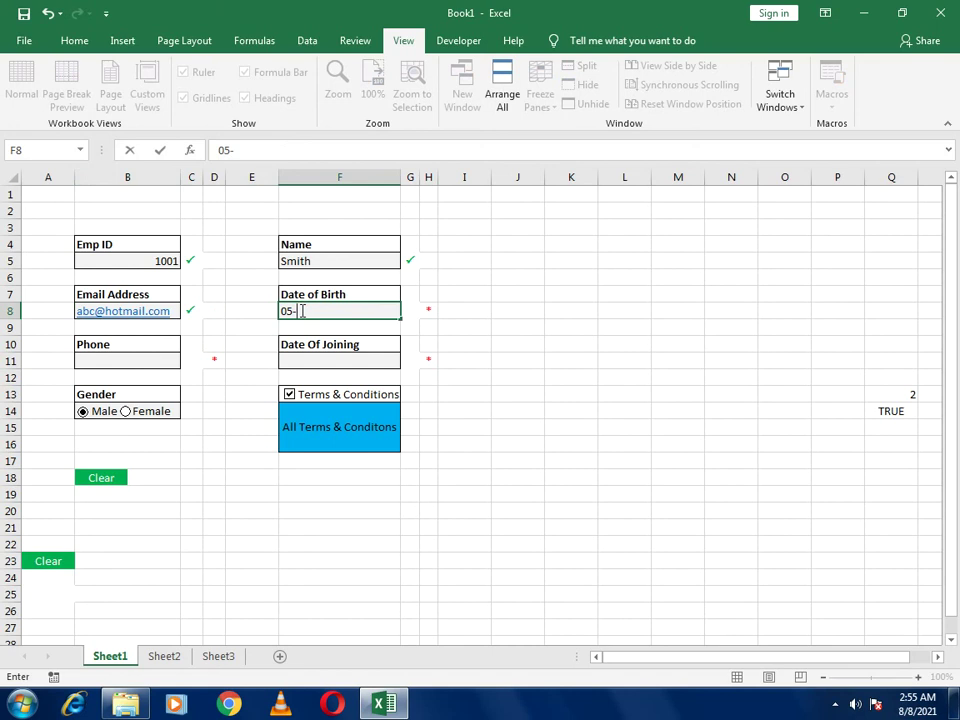
{"action": "type", "text": "05-1995"}
{"action": "key", "text": "Return"}
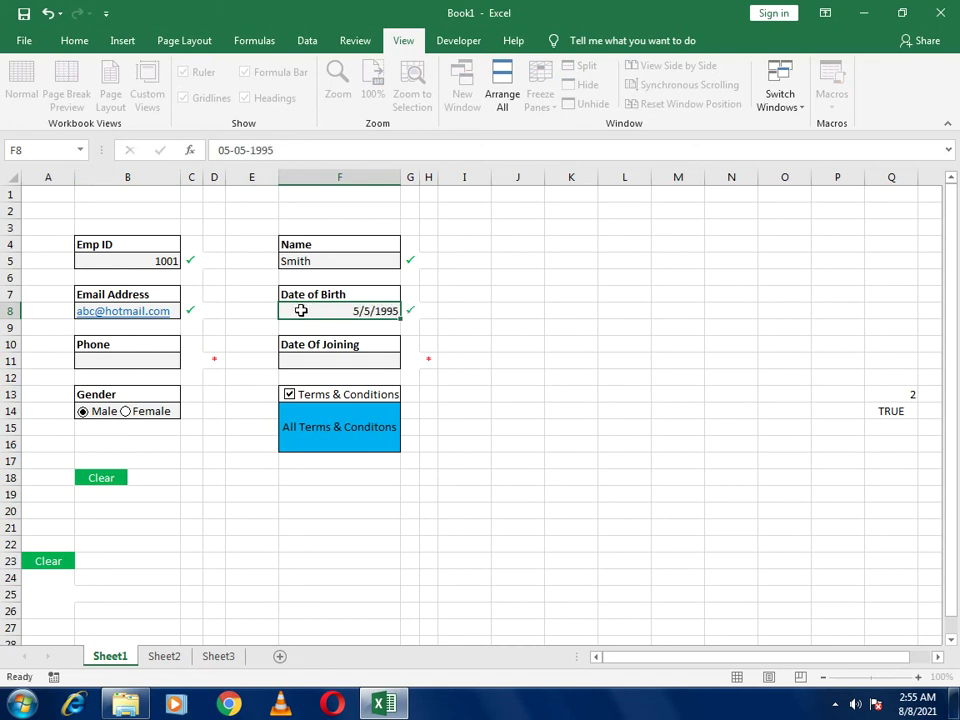
{"action": "left_click", "coordinate": [299, 361]}
{"action": "type", "text": "02"}
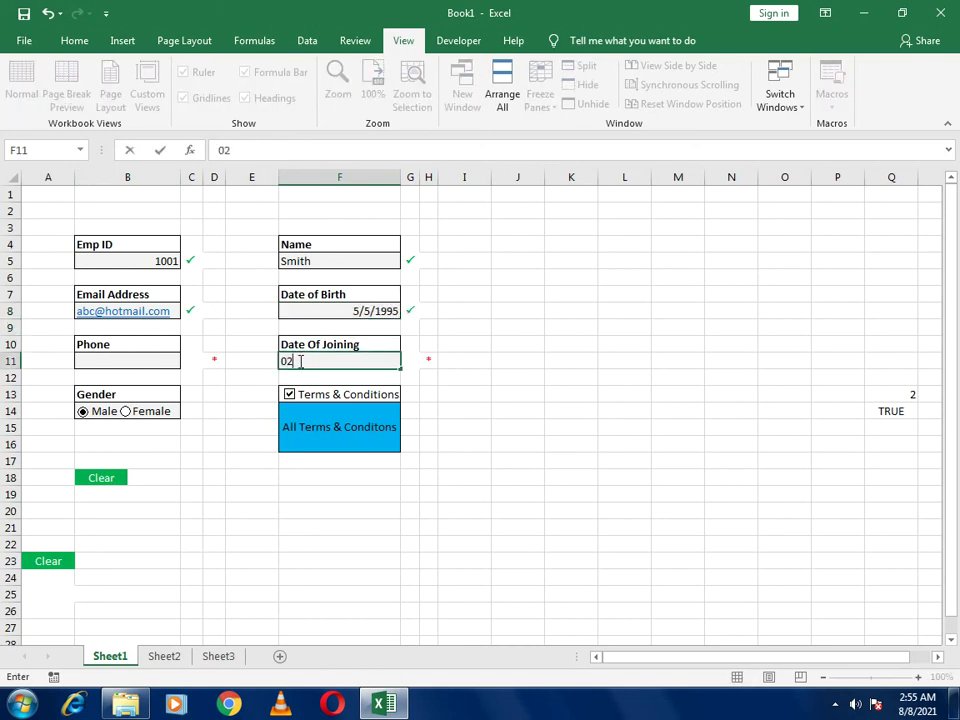
{"action": "type", "text": "-03-2020"}
{"action": "left_click", "coordinate": [150, 361]}
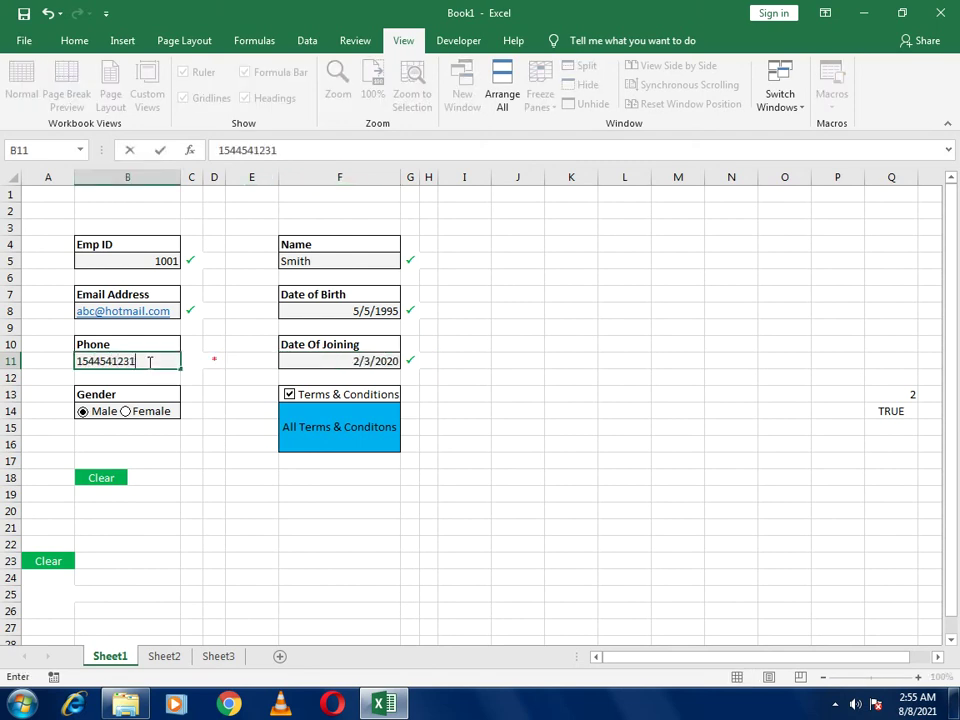
{"action": "left_click", "coordinate": [478, 521]}
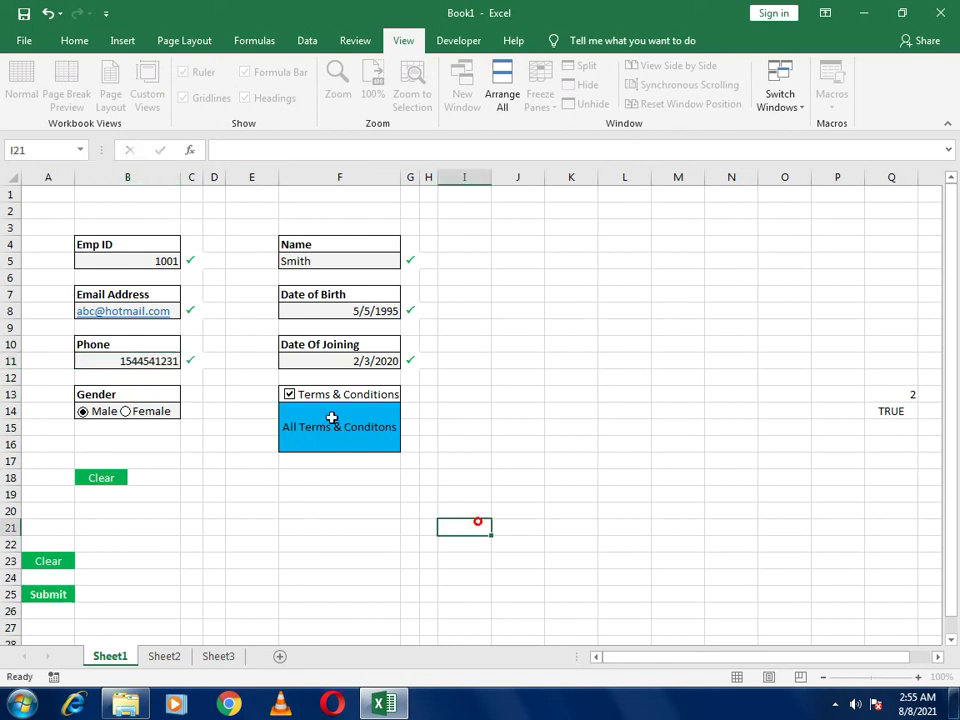
Re-tick Terms & Conditions and submit the record
{"action": "left_click", "coordinate": [326, 398]}
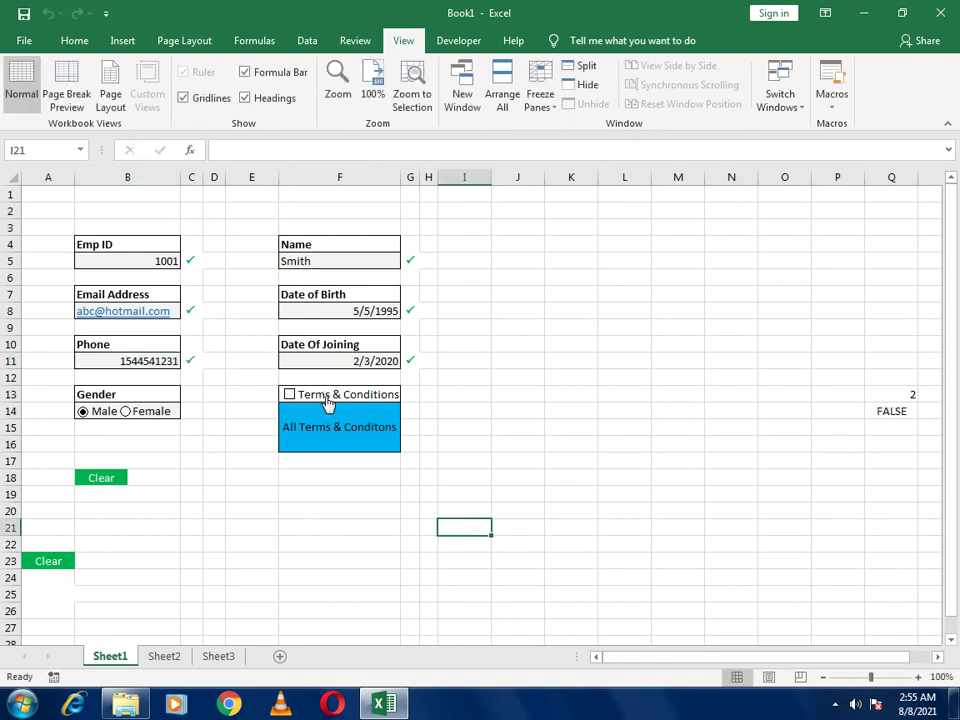
{"action": "left_click", "coordinate": [326, 398]}
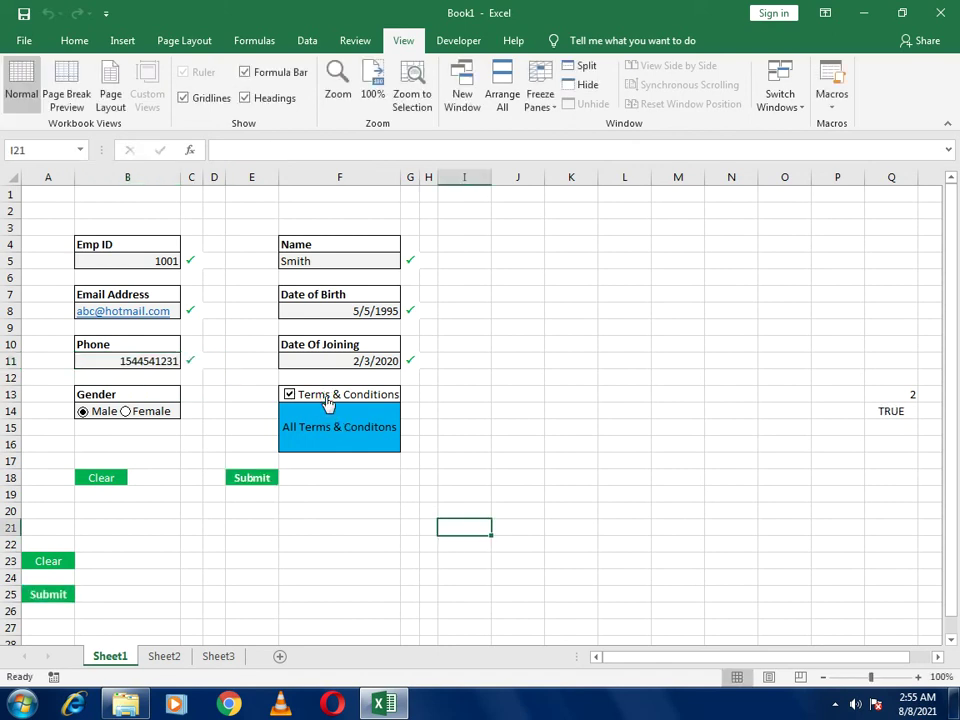
{"action": "left_click", "coordinate": [255, 482]}
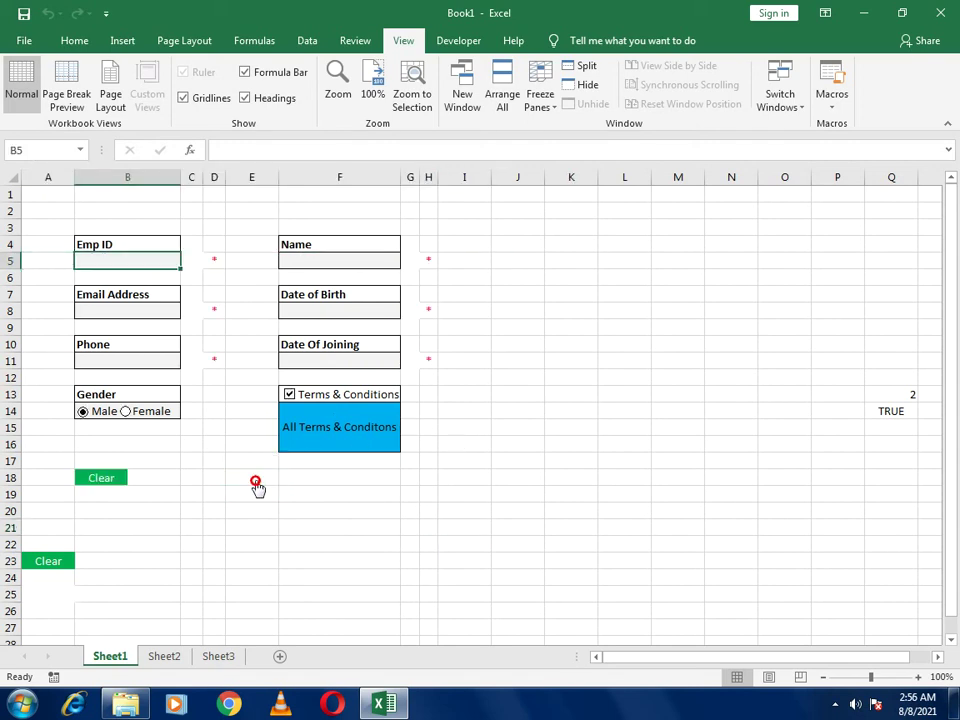
On Sheet3, autofit Phone column E and select date columns D and F
{"action": "left_click", "coordinate": [219, 657]}
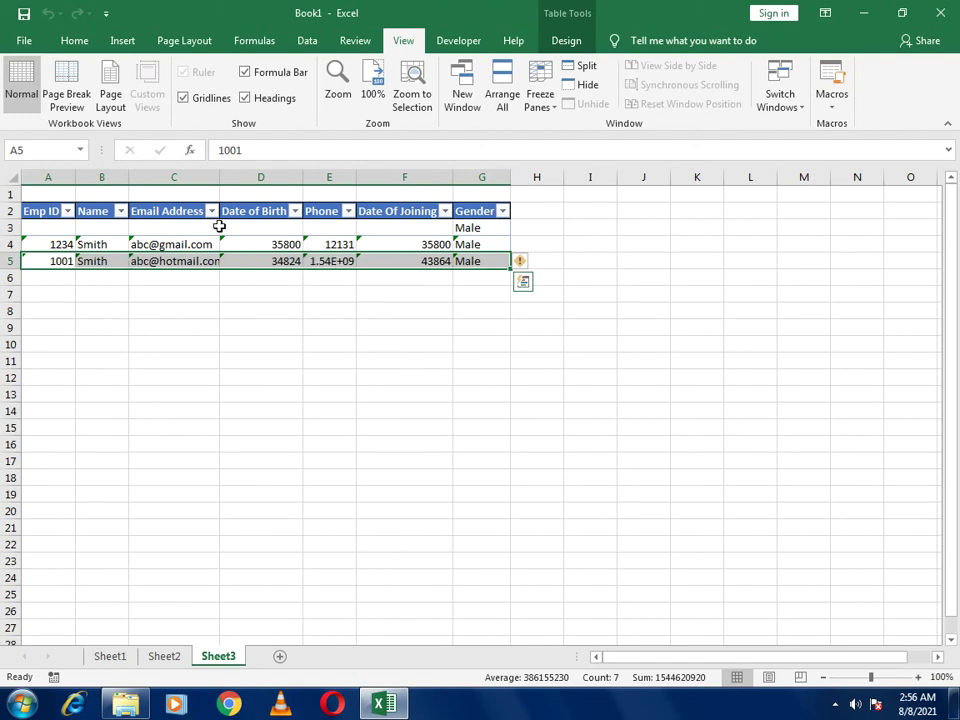
{"action": "left_click", "coordinate": [305, 179]}
{"action": "double_click", "coordinate": [360, 182]}
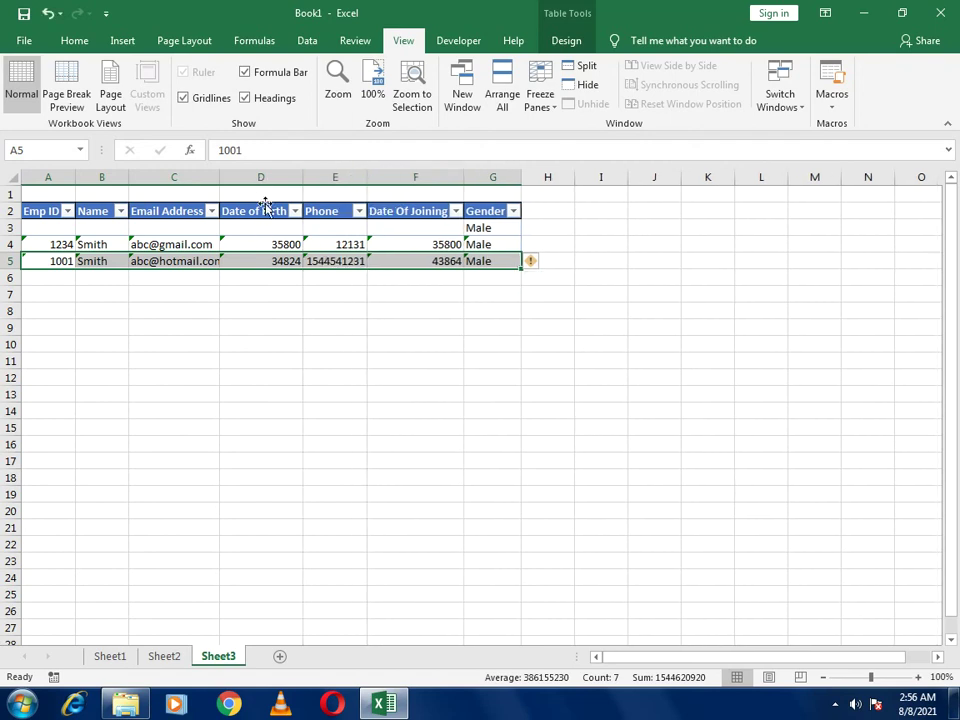
{"action": "left_click", "coordinate": [240, 180]}
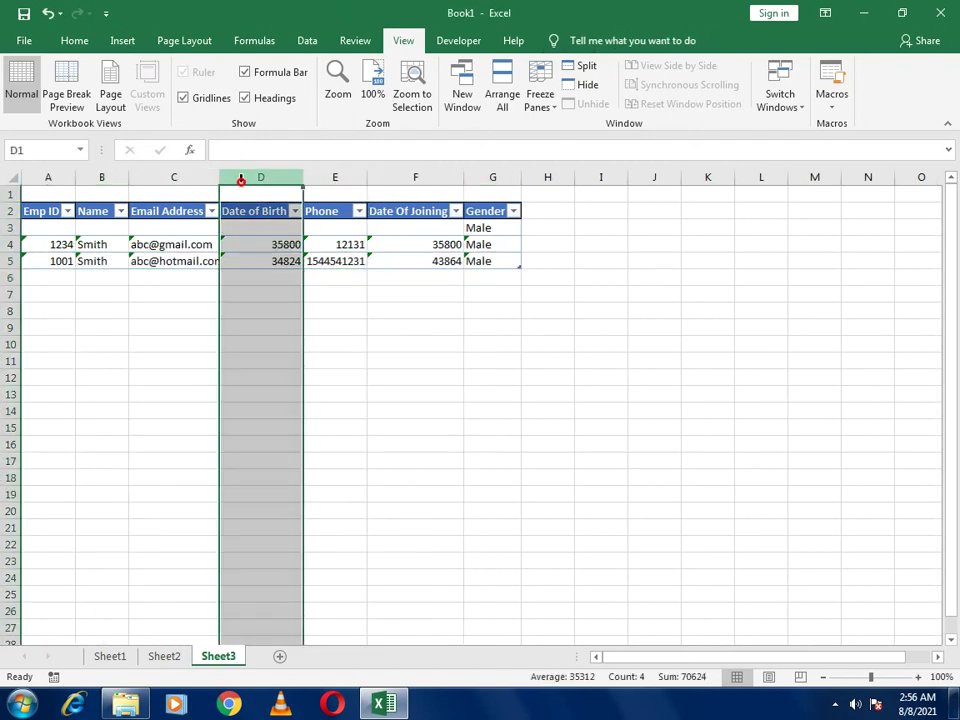
{"action": "left_click", "coordinate": [415, 180], "text": "ctrl"}
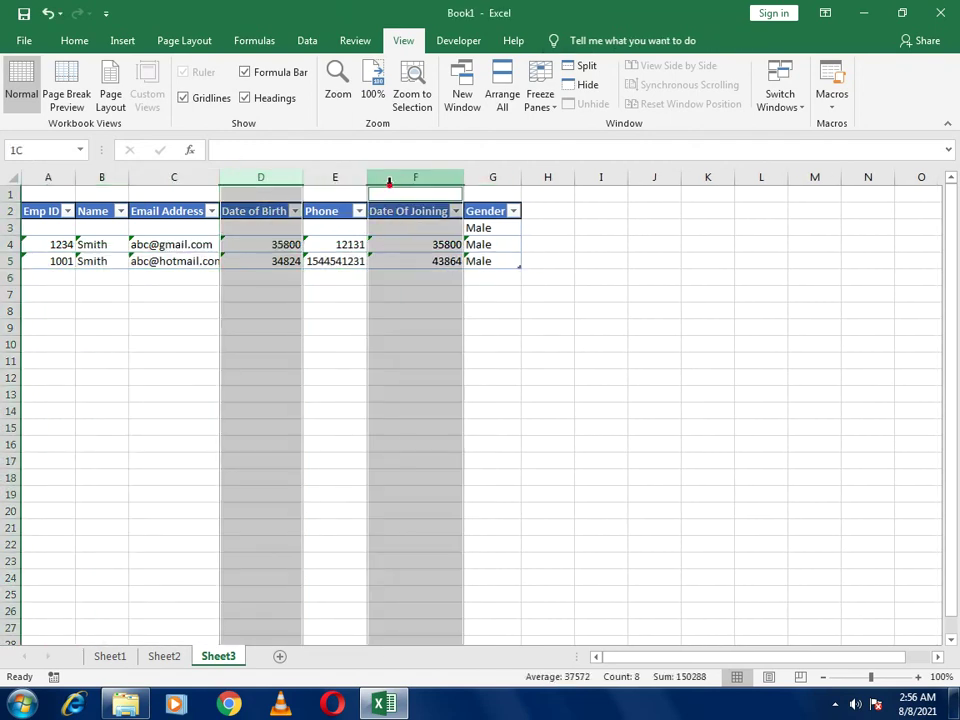
Format columns D and F with the 3/14/2012 Date type
{"action": "right_click", "coordinate": [408, 236]}
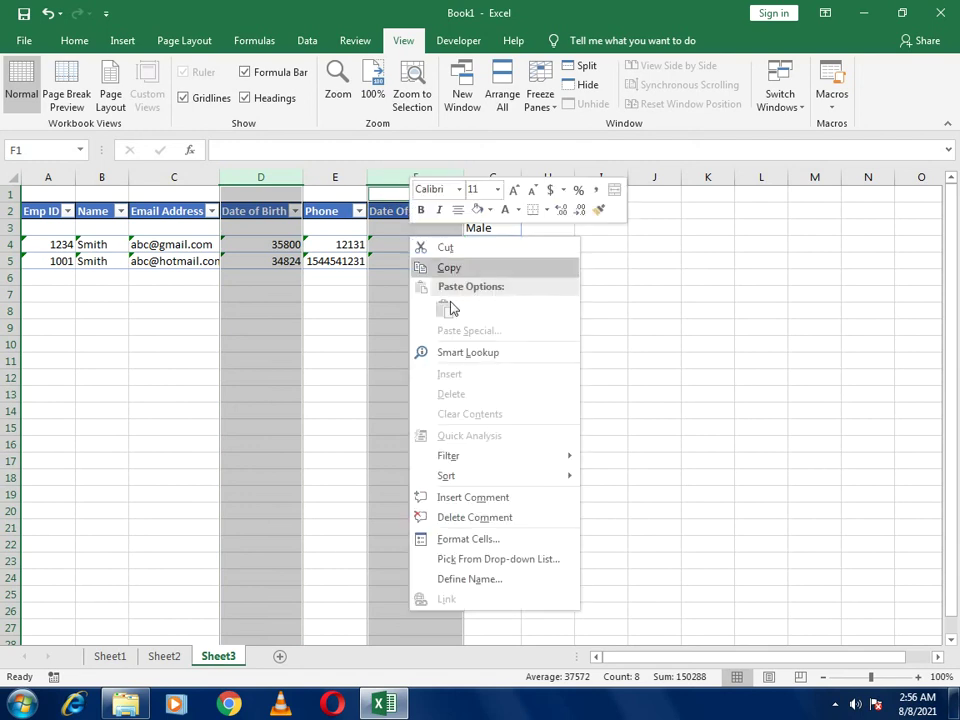
{"action": "left_click", "coordinate": [464, 538]}
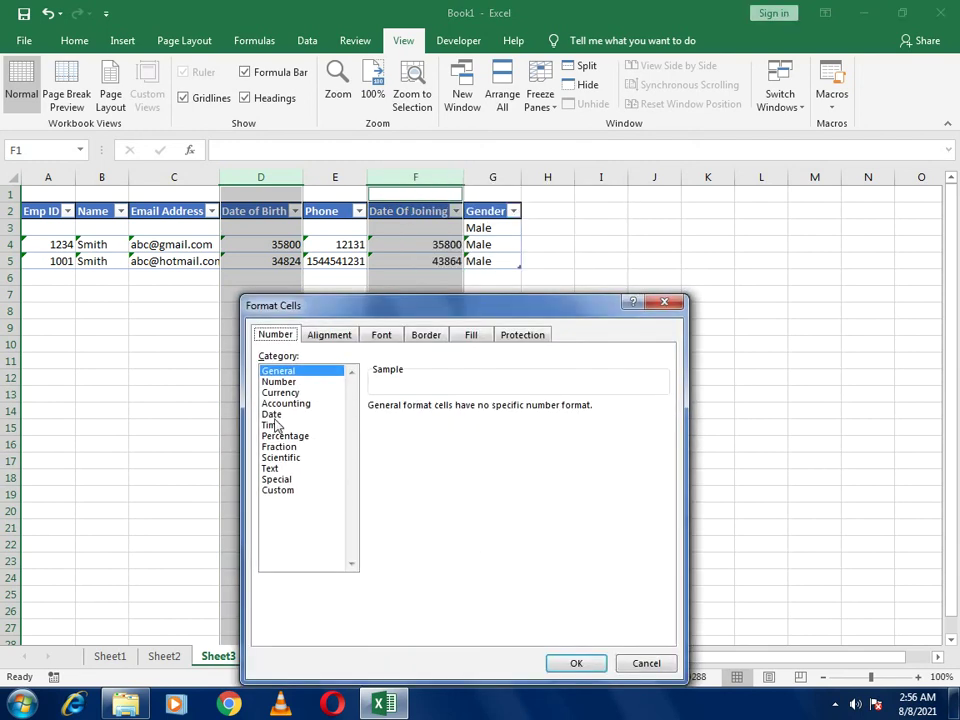
{"action": "left_click", "coordinate": [271, 414]}
{"action": "left_click_drag", "start_coordinate": [660, 437], "coordinate": [661, 473]}
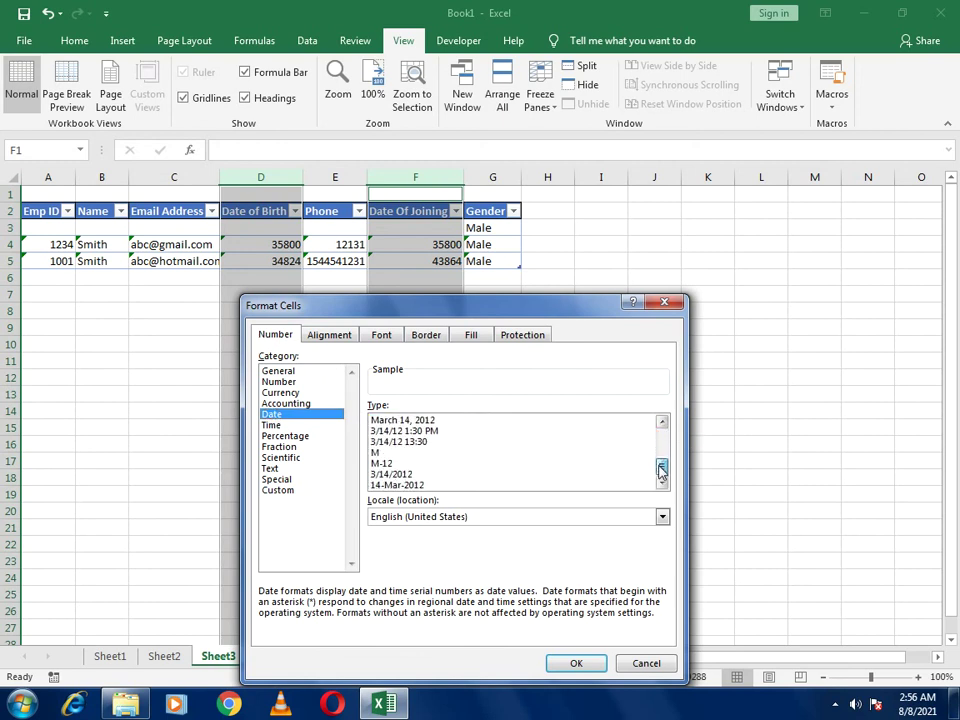
{"action": "left_click", "coordinate": [392, 474]}
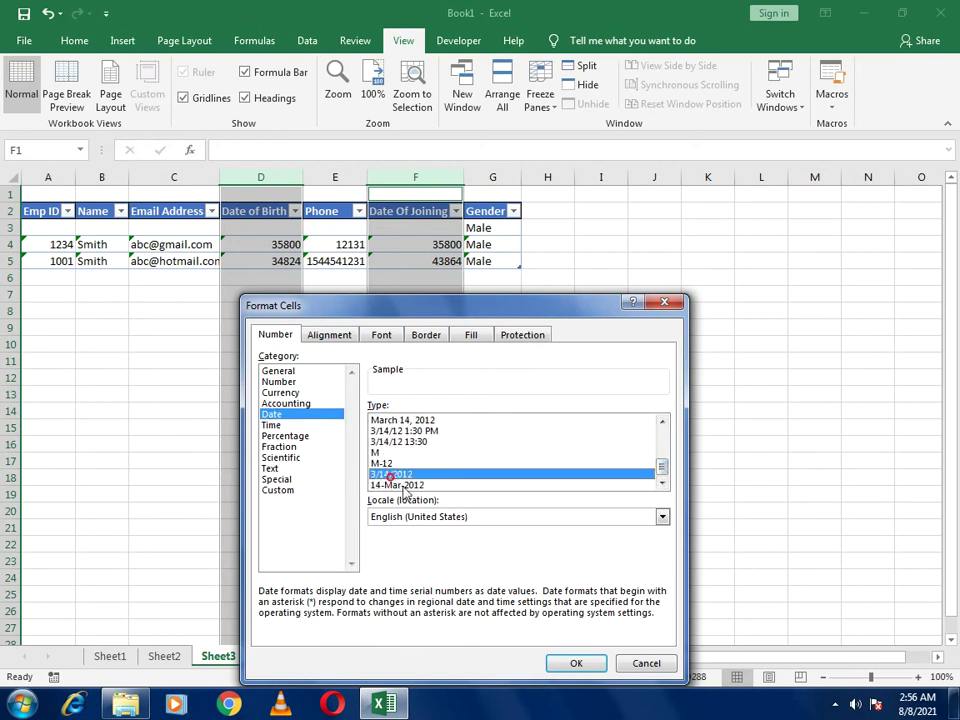
{"action": "left_click", "coordinate": [556, 665]}
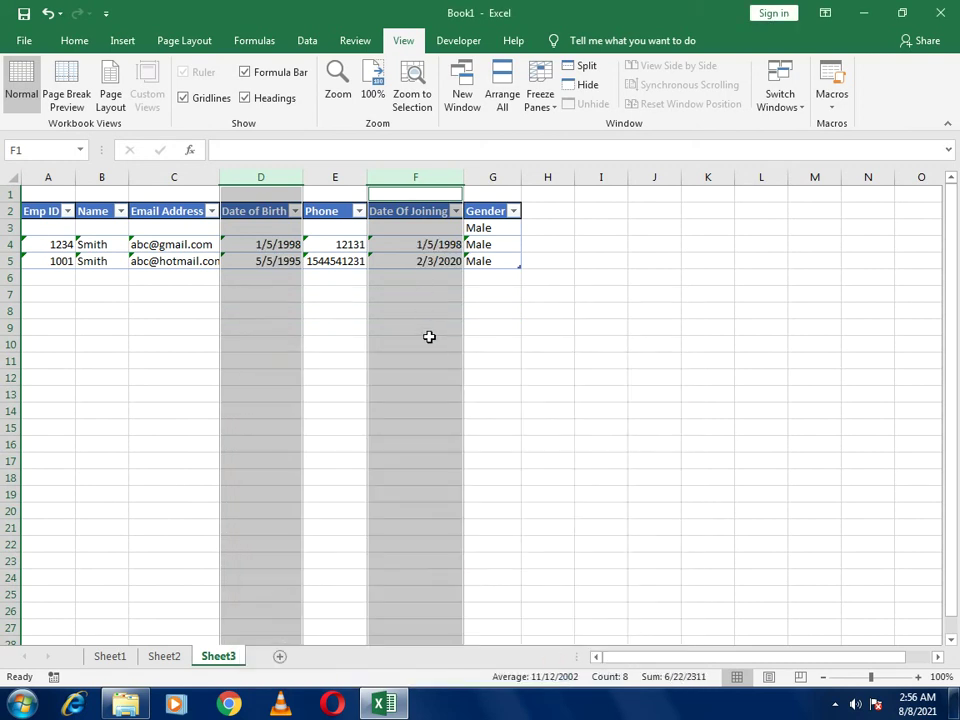
{"action": "left_click", "coordinate": [430, 337]}
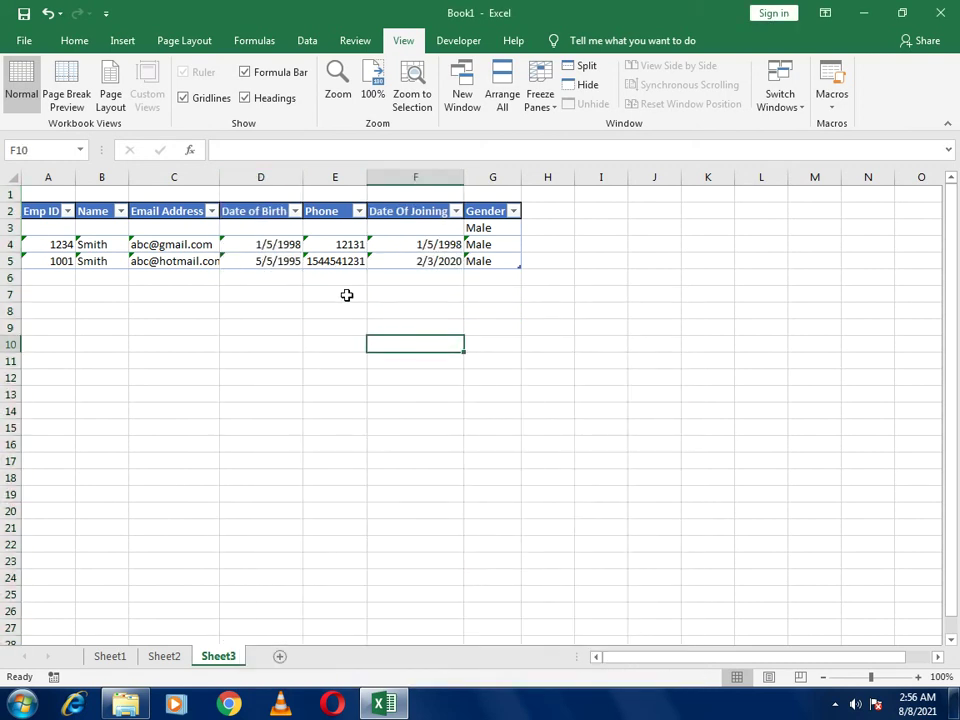
{"action": "left_click", "coordinate": [152, 658]}
On Sheet1, type test entries: ID 1001, a name and an email address
{"action": "left_click", "coordinate": [122, 656]}
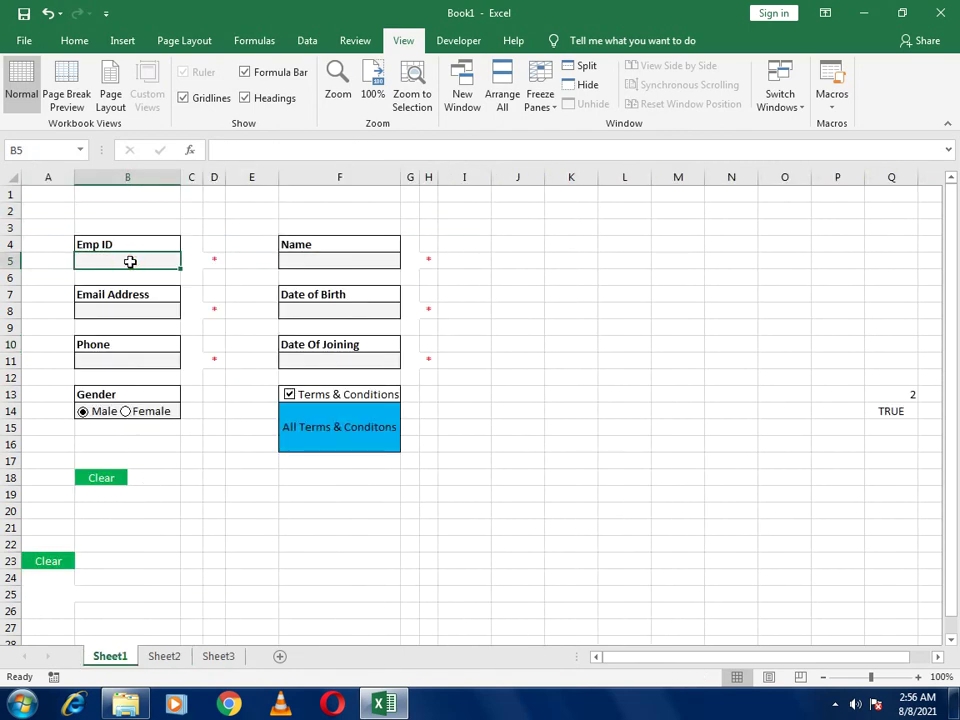
{"action": "type", "text": "1001"}
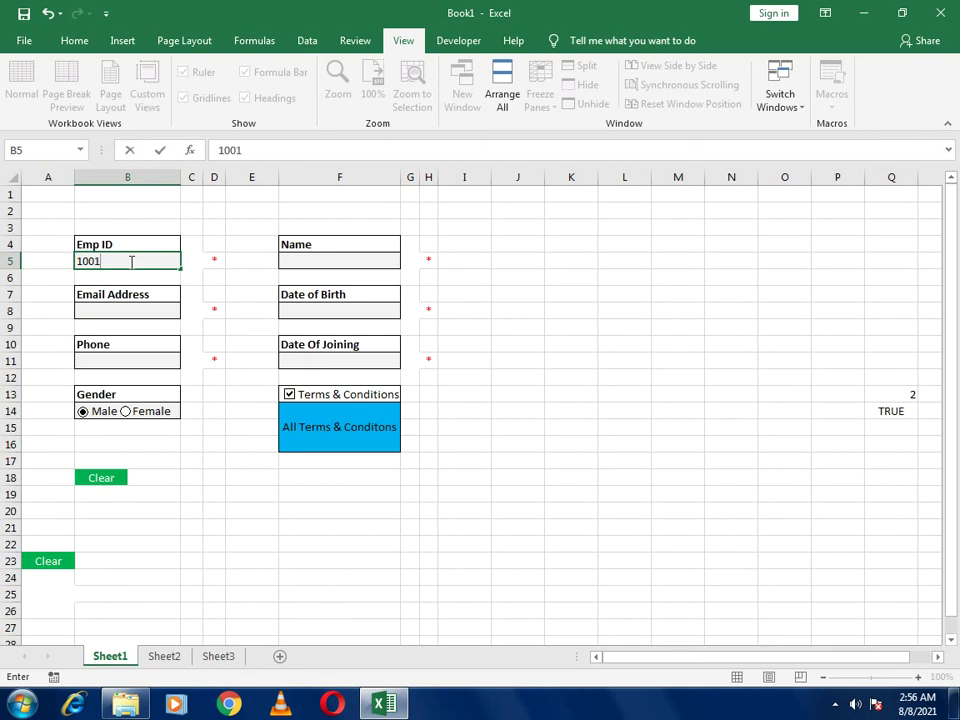
{"action": "left_click", "coordinate": [302, 262]}
{"action": "type", "text": "smith"}
{"action": "left_click", "coordinate": [170, 313]}
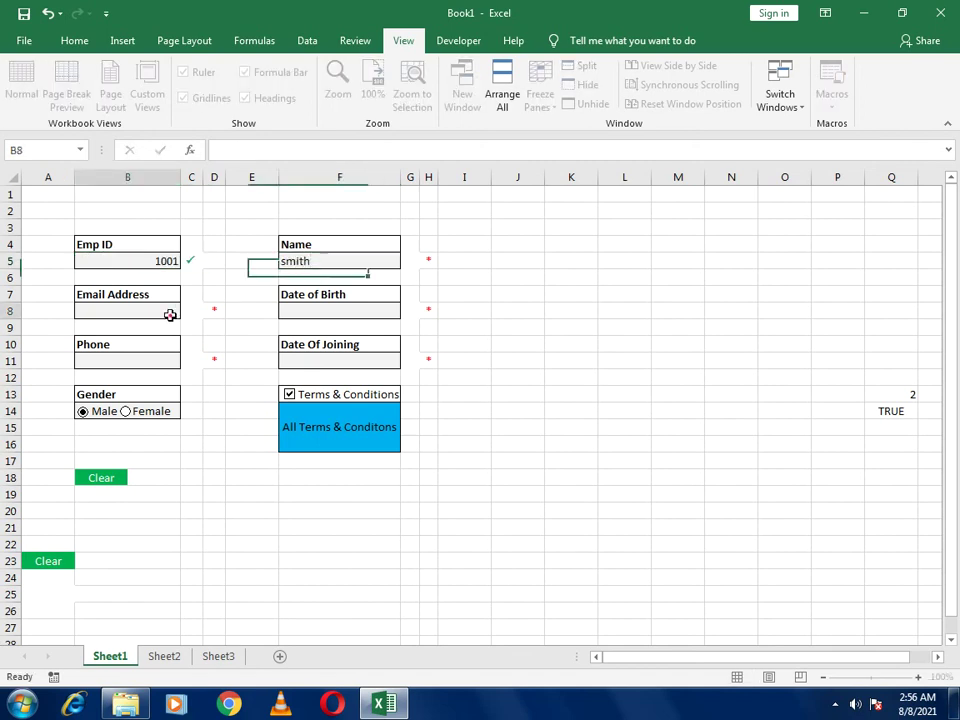
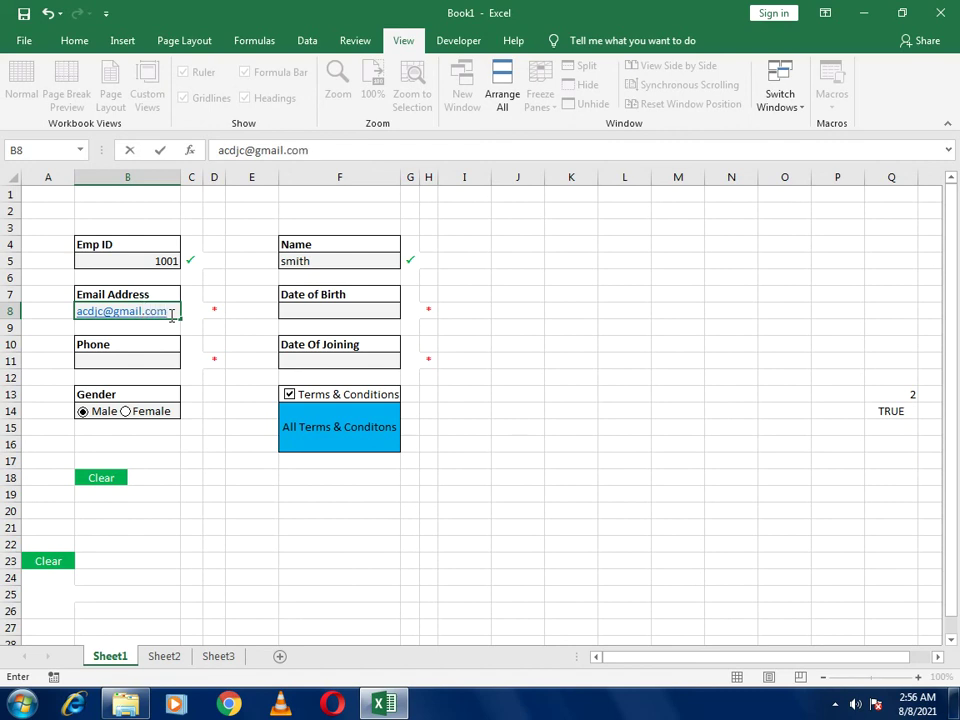
Wipe the entries with Clear and untick Terms & Conditions
{"action": "left_click", "coordinate": [290, 520]}
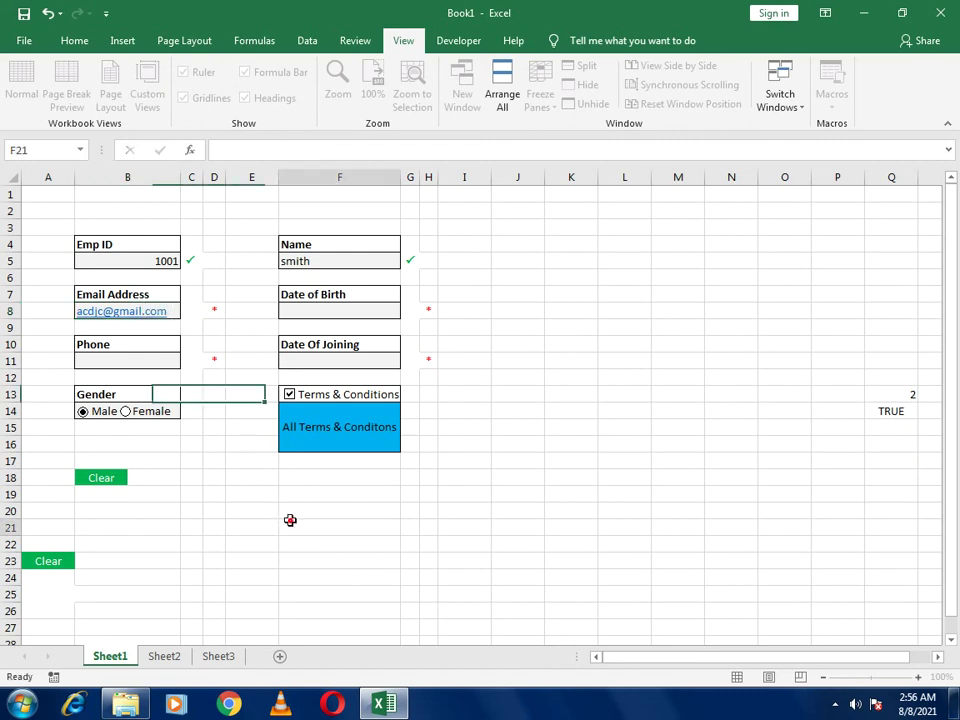
{"action": "left_click", "coordinate": [113, 481]}
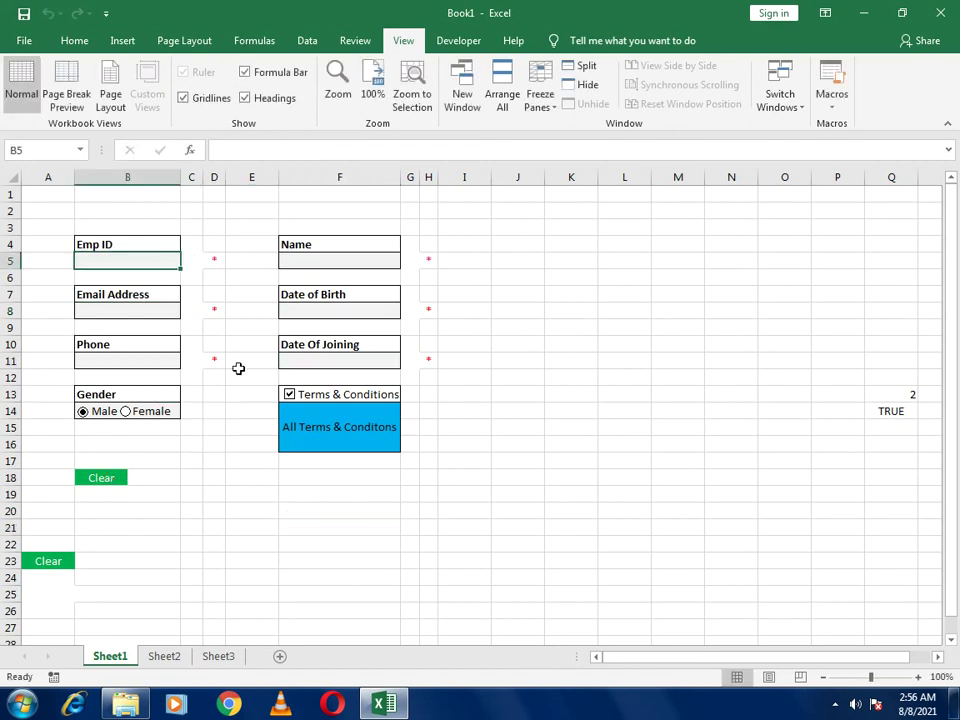
{"action": "left_click", "coordinate": [302, 398]}
Enter Emp ID 1001 in B5, check Sheet3's table, then return to Sheet1
{"action": "left_click", "coordinate": [142, 263]}
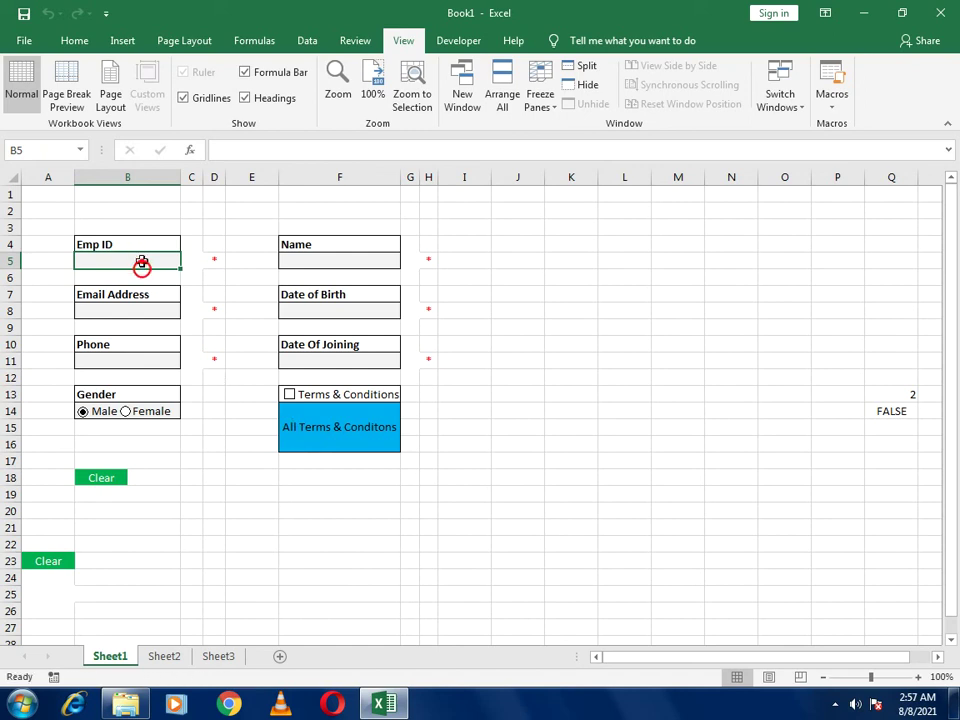
{"action": "type", "text": "100"}
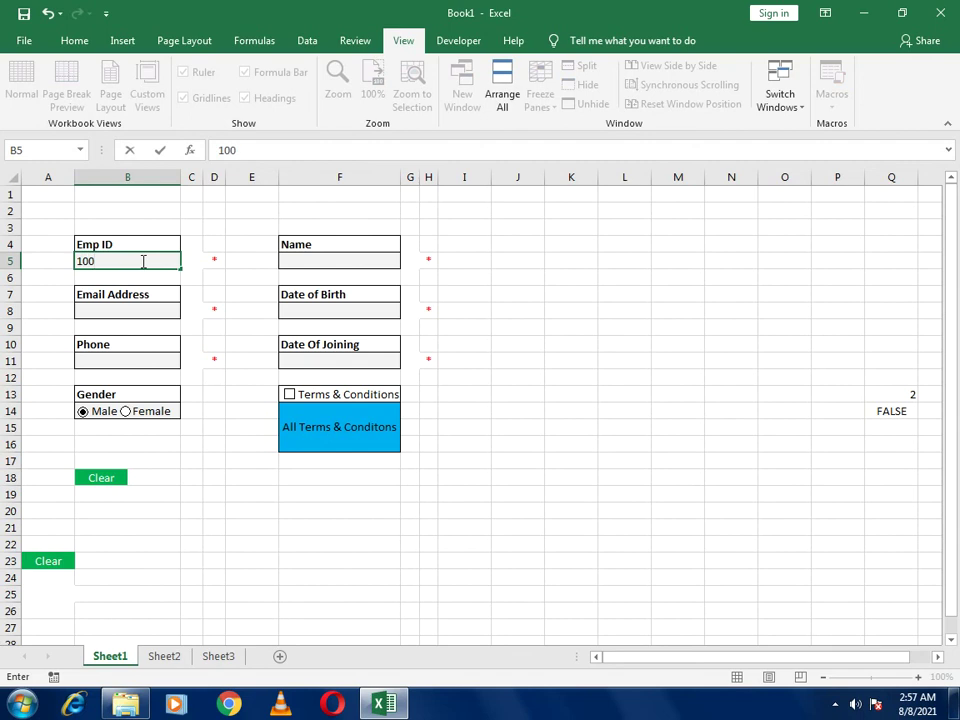
{"action": "type", "text": "1"}
{"action": "key", "text": "Return"}
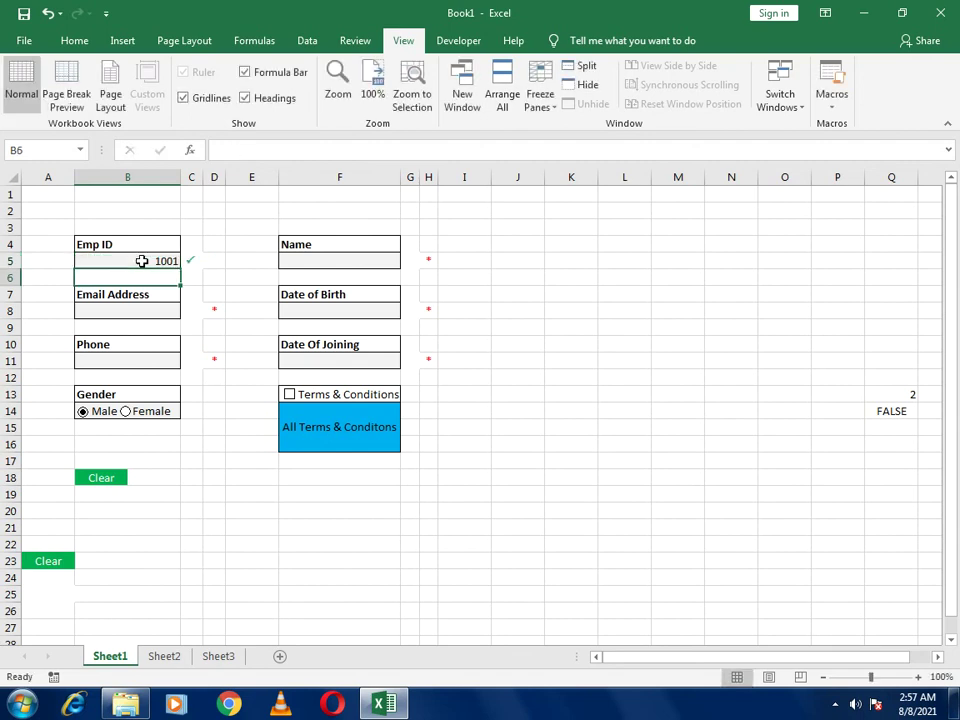
{"action": "left_click", "coordinate": [220, 656]}
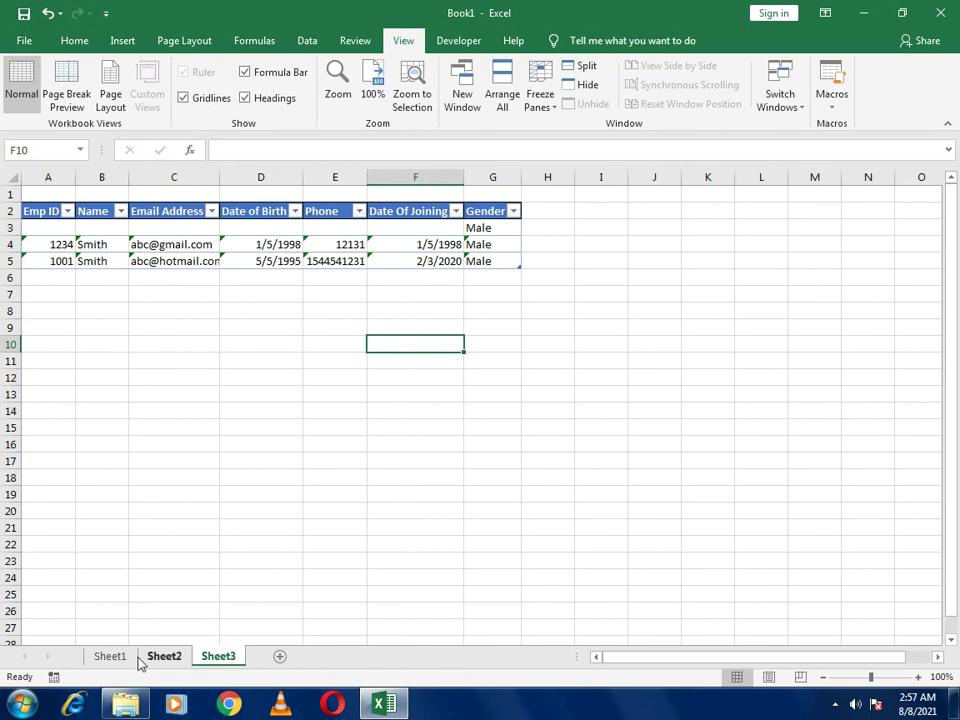
{"action": "left_click", "coordinate": [142, 660]}
{"action": "left_click", "coordinate": [112, 660]}
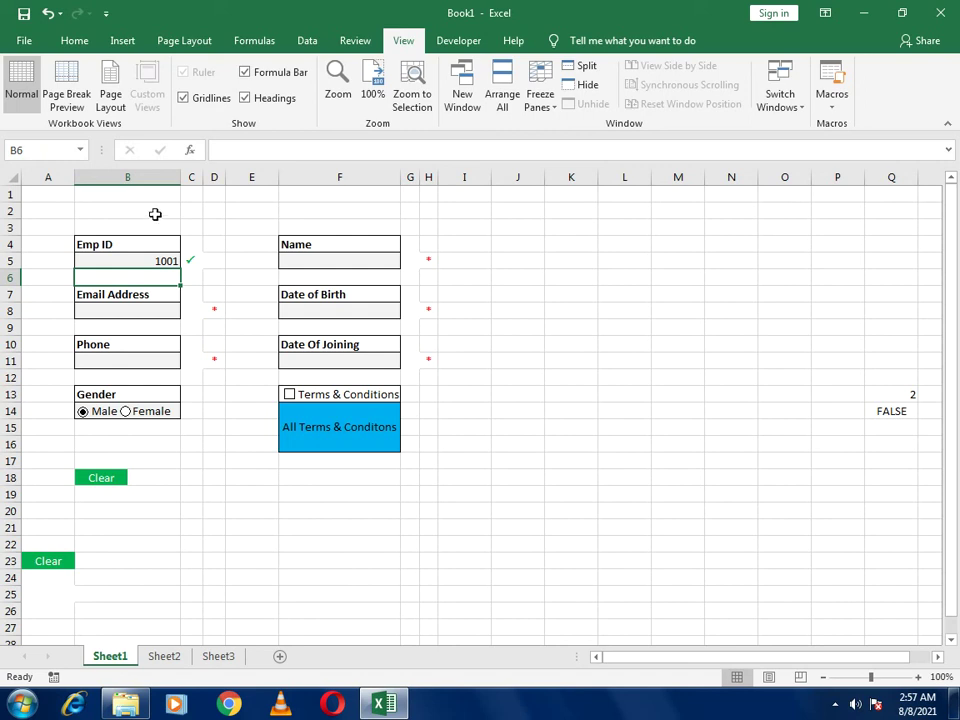
In B2, enter a VLOOKUP of B5 against Sheet3's full table, column 1, exact match
{"action": "left_click", "coordinate": [155, 214]}
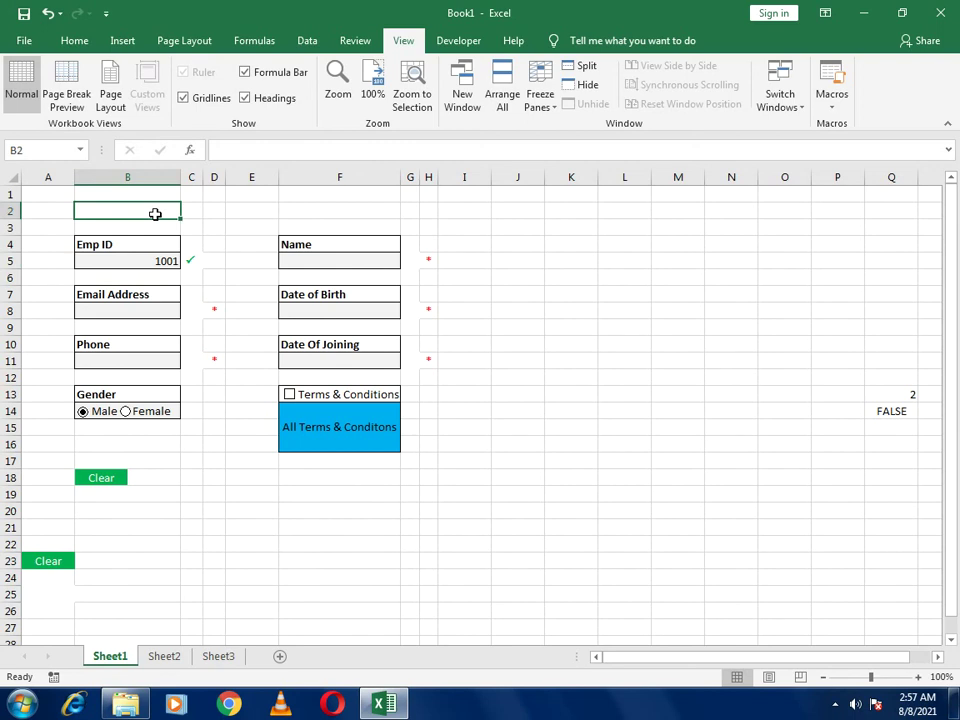
{"action": "type", "text": "=vlookup"}
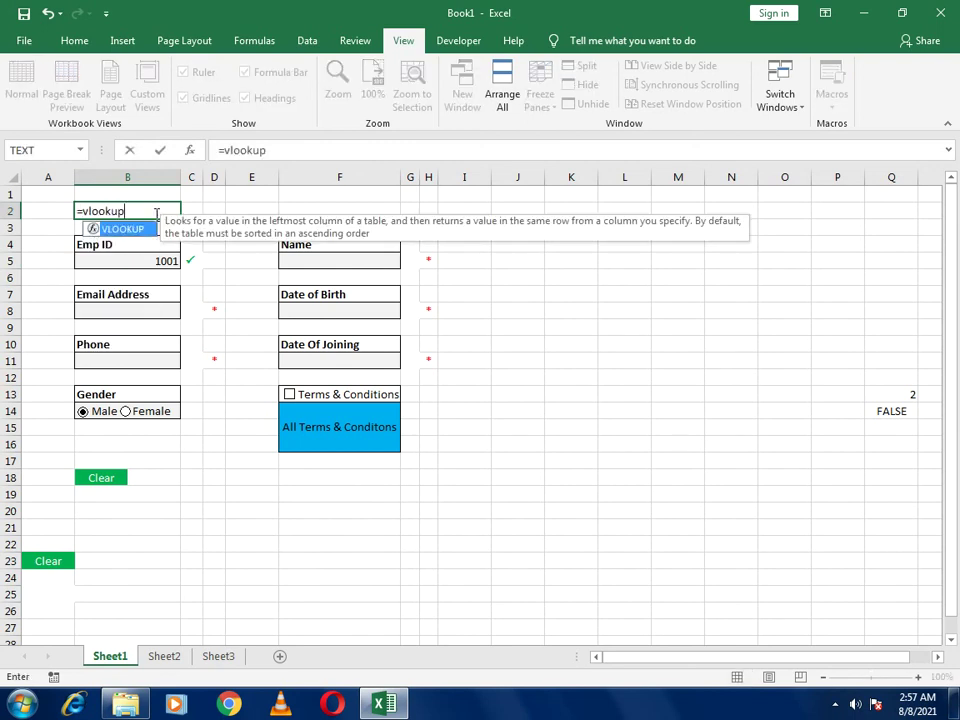
{"action": "type", "text": "("}
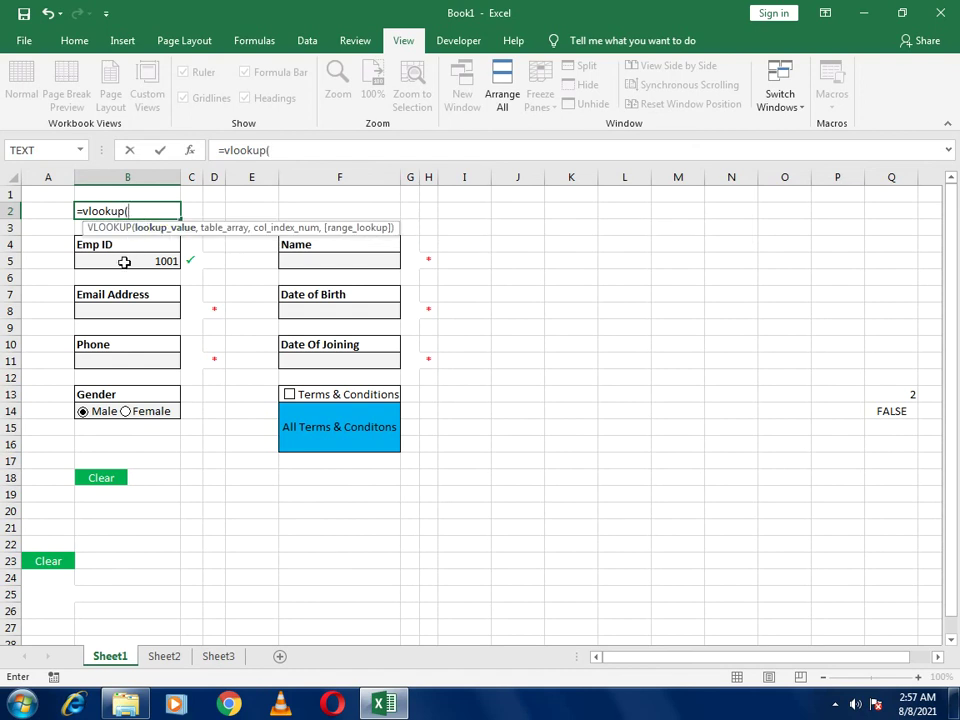
{"action": "left_click", "coordinate": [124, 261]}
{"action": "type", "text": ","}
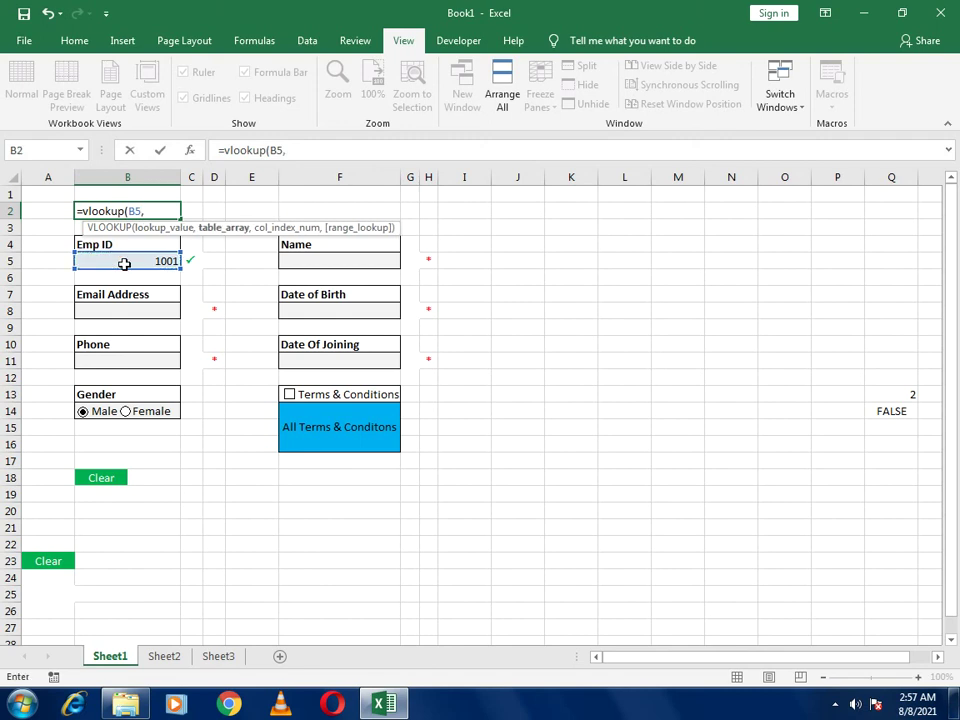
{"action": "left_click", "coordinate": [216, 656]}
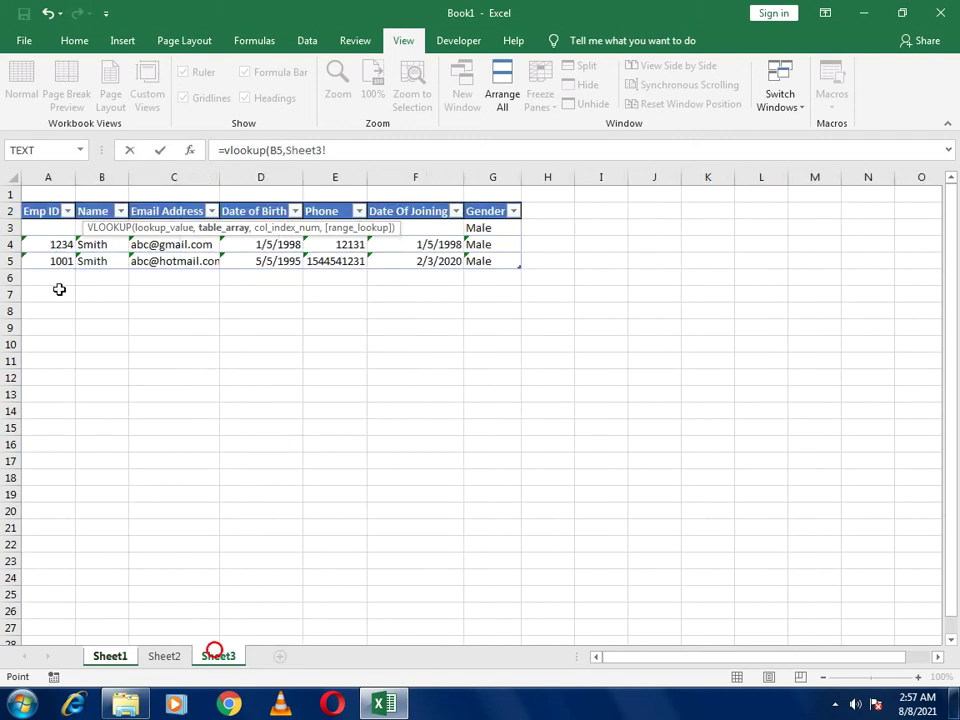
{"action": "left_click", "coordinate": [43, 216]}
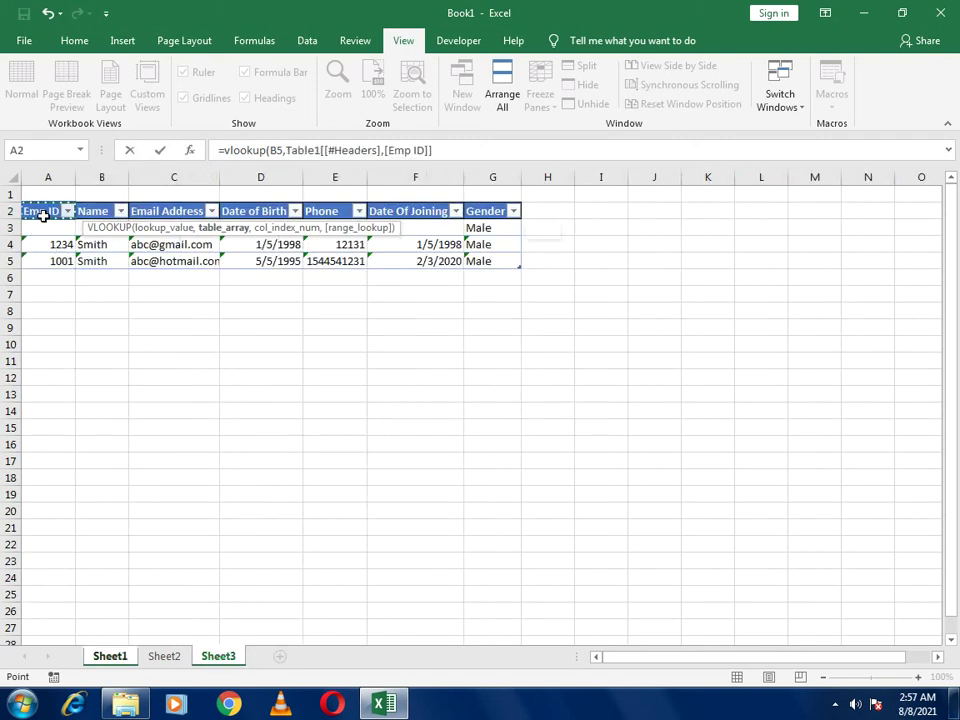
{"action": "key", "text": "ctrl+shift+Right"}
{"action": "key", "text": "ctrl+shift+Down"}
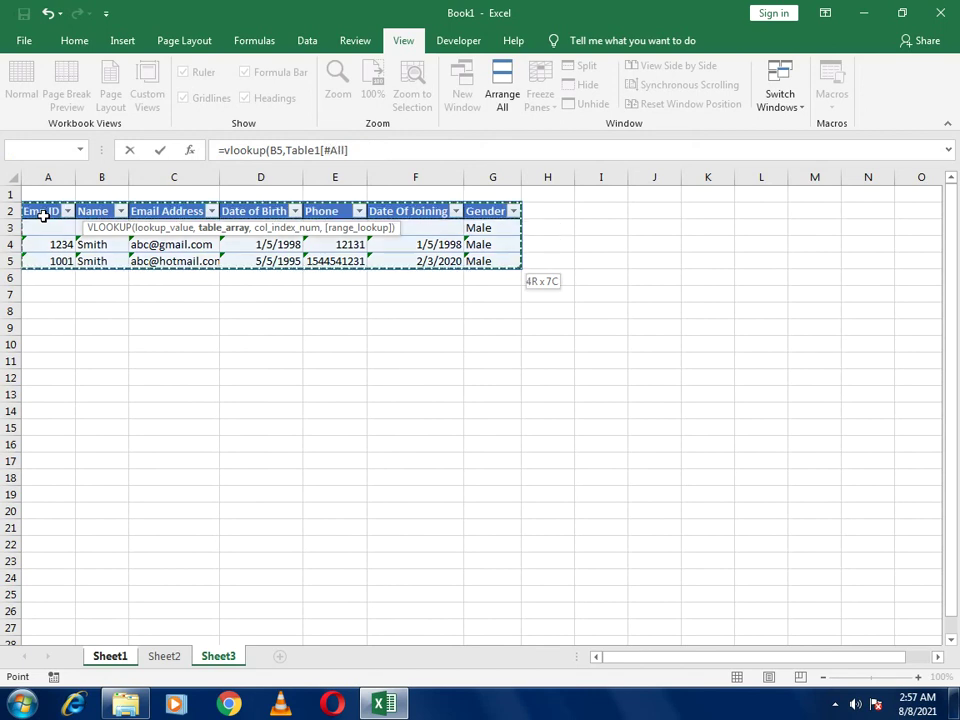
{"action": "type", "text": ",1,0"}
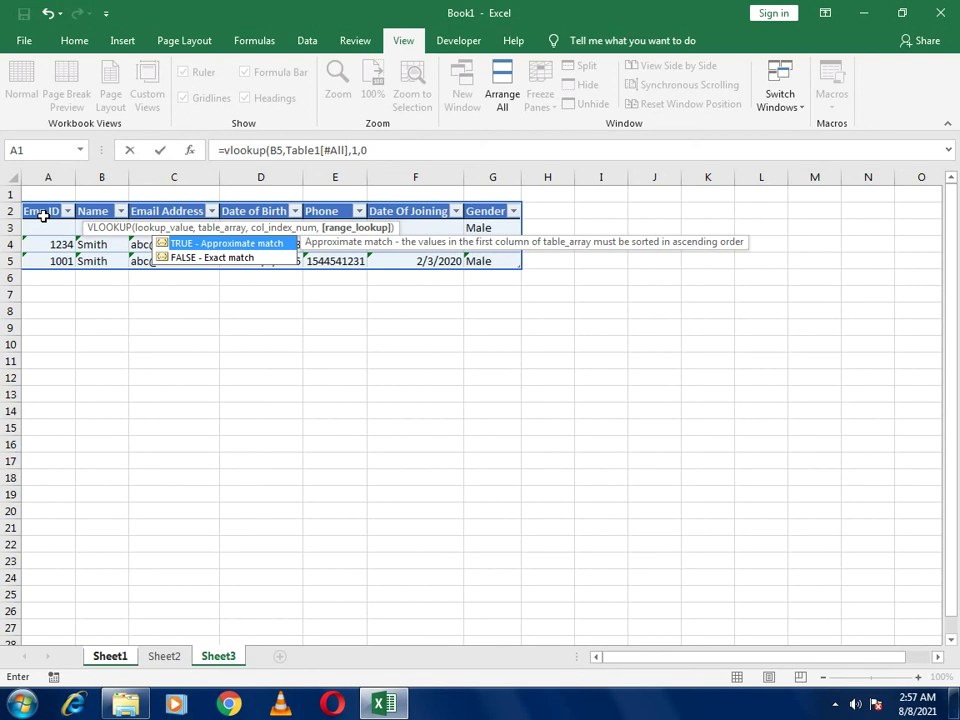
{"action": "key", "text": "Return"}
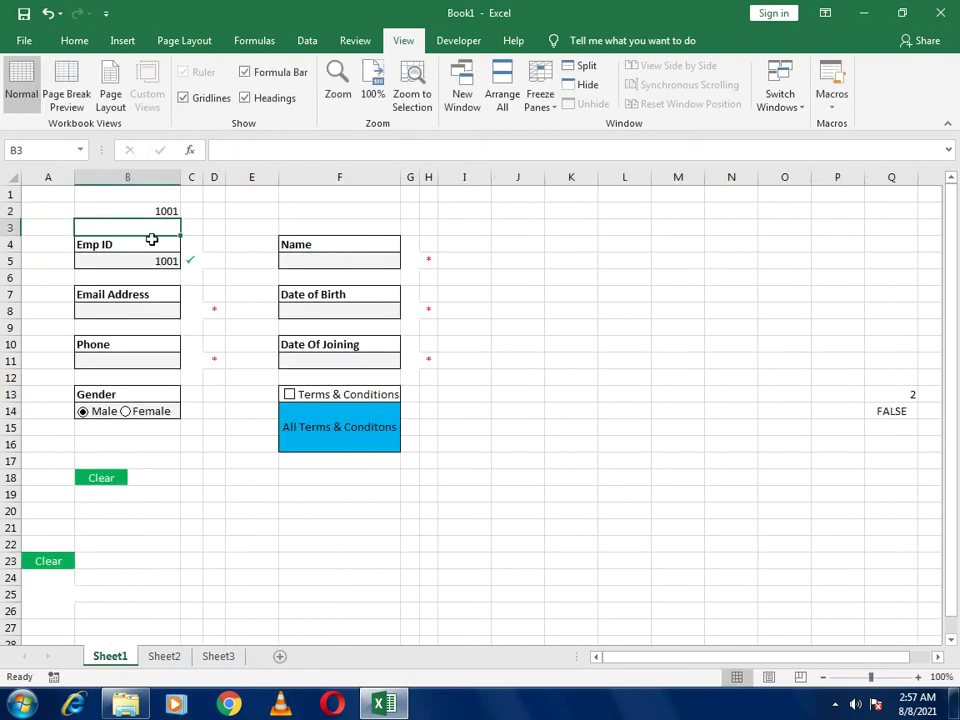
Wrap B2's VLOOKUP in an IF that shows 'This Record Already Exist' when it equals B5, else blank
{"action": "left_click", "coordinate": [144, 213]}
{"action": "left_click_drag", "start_coordinate": [222, 150], "coordinate": [506, 147]}
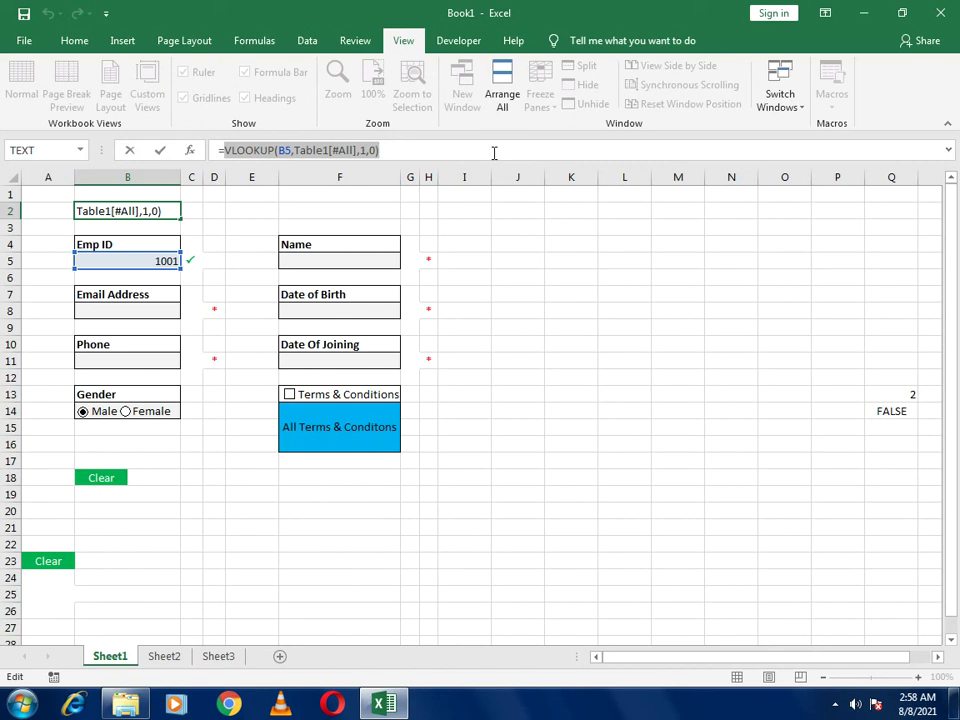
{"action": "type", "text": "if"}
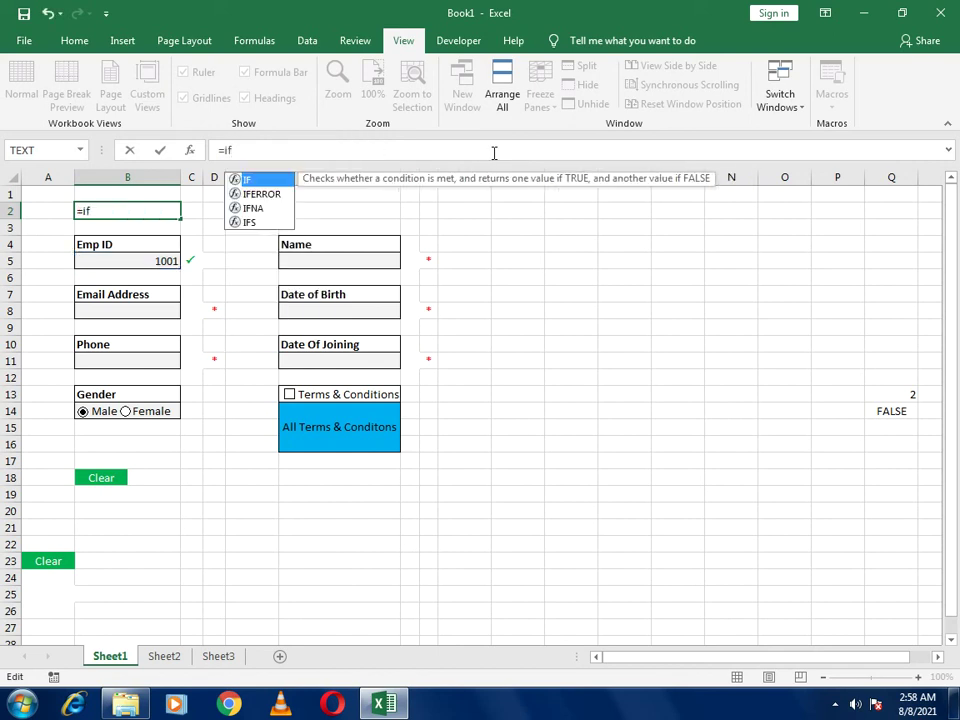
{"action": "type", "text": "("}
{"action": "key", "text": "ctrl+v"}
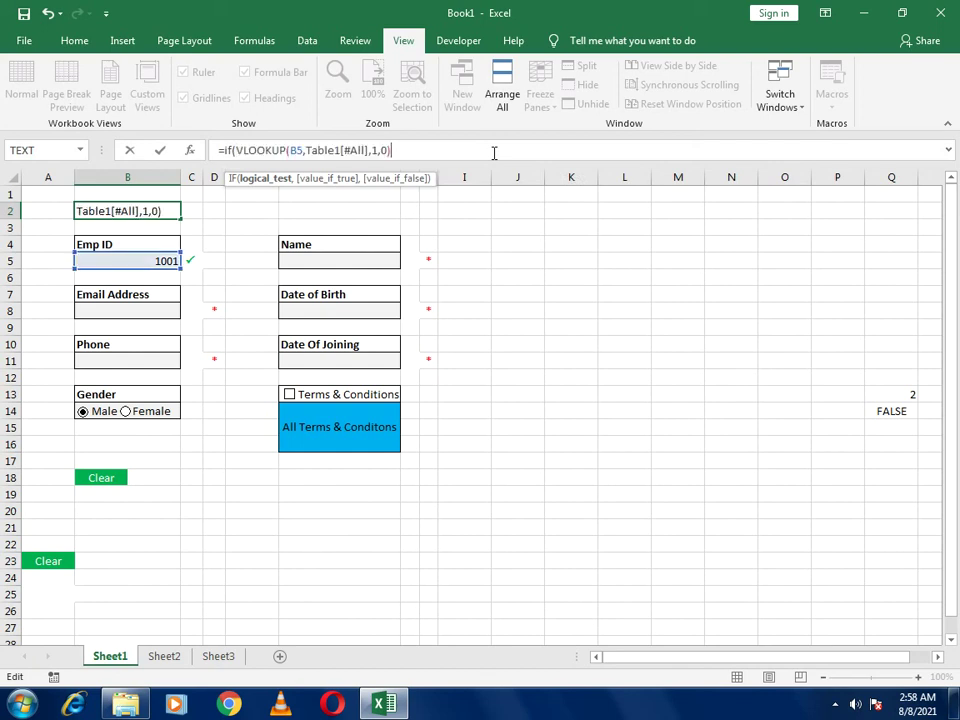
{"action": "type", "text": "="}
{"action": "left_click", "coordinate": [150, 260]}
{"action": "type", "text": ",\"This Record A"}
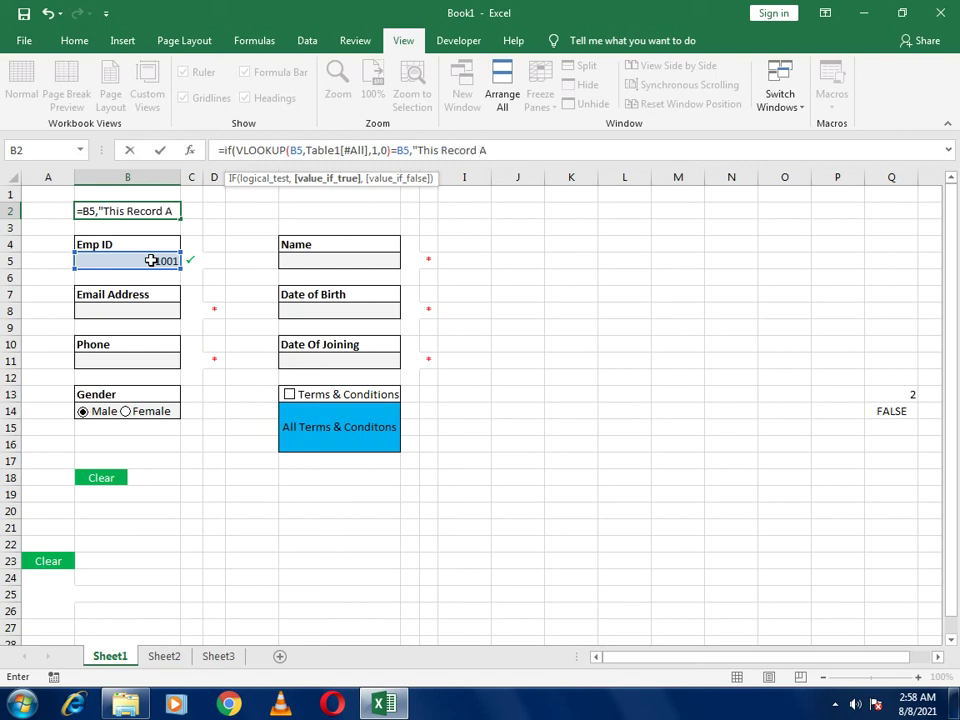
{"action": "type", "text": "eady"}
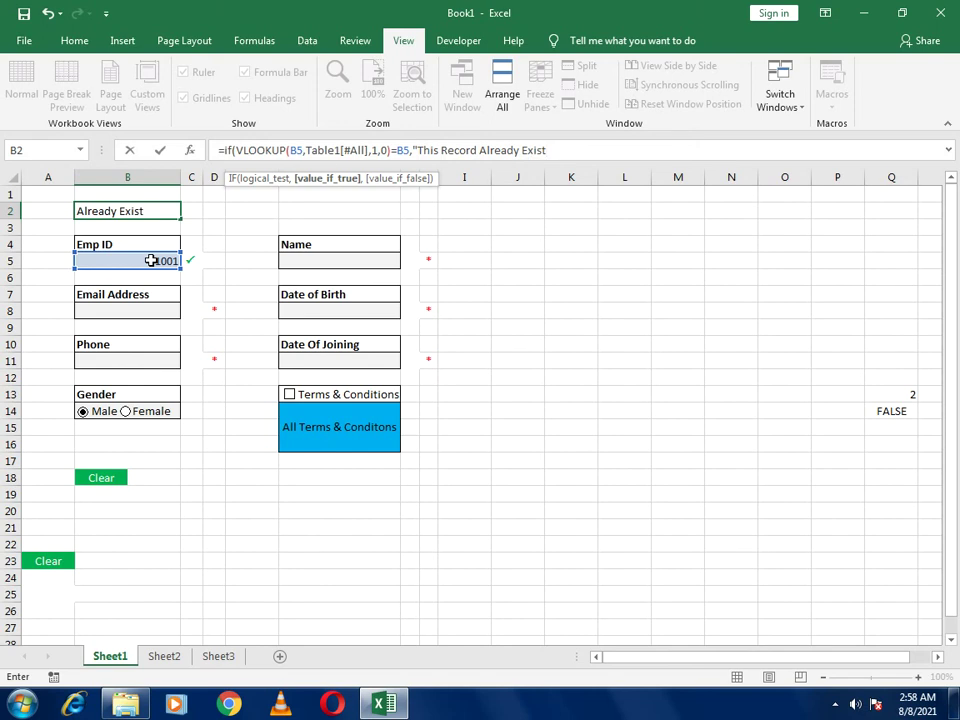
{"action": "type", "text": "Exist\","}
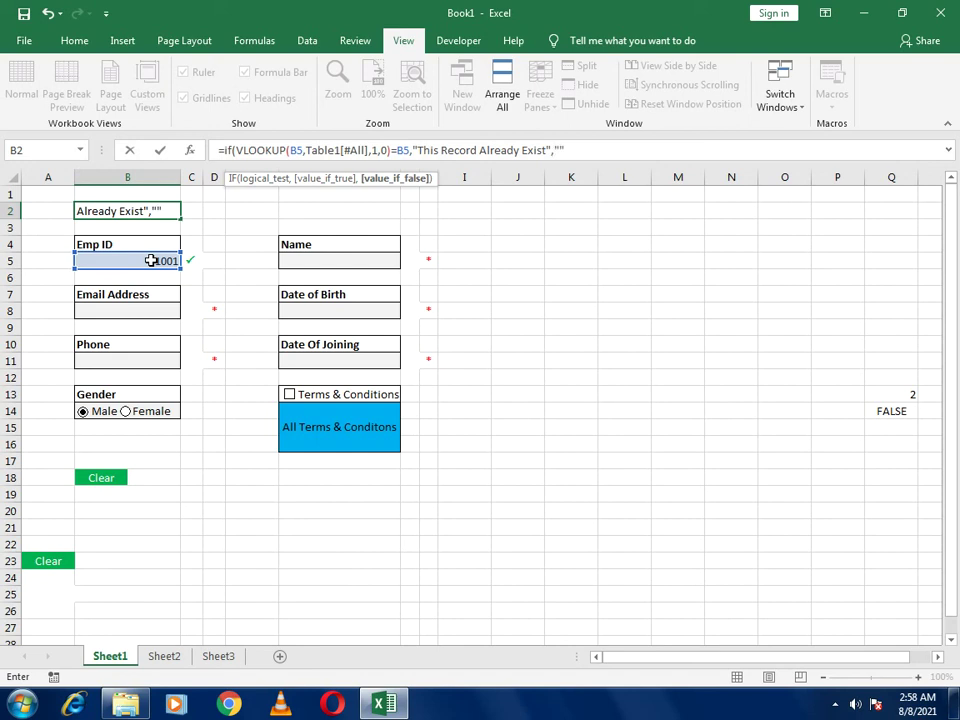
{"action": "type", "text": "\"\")"}
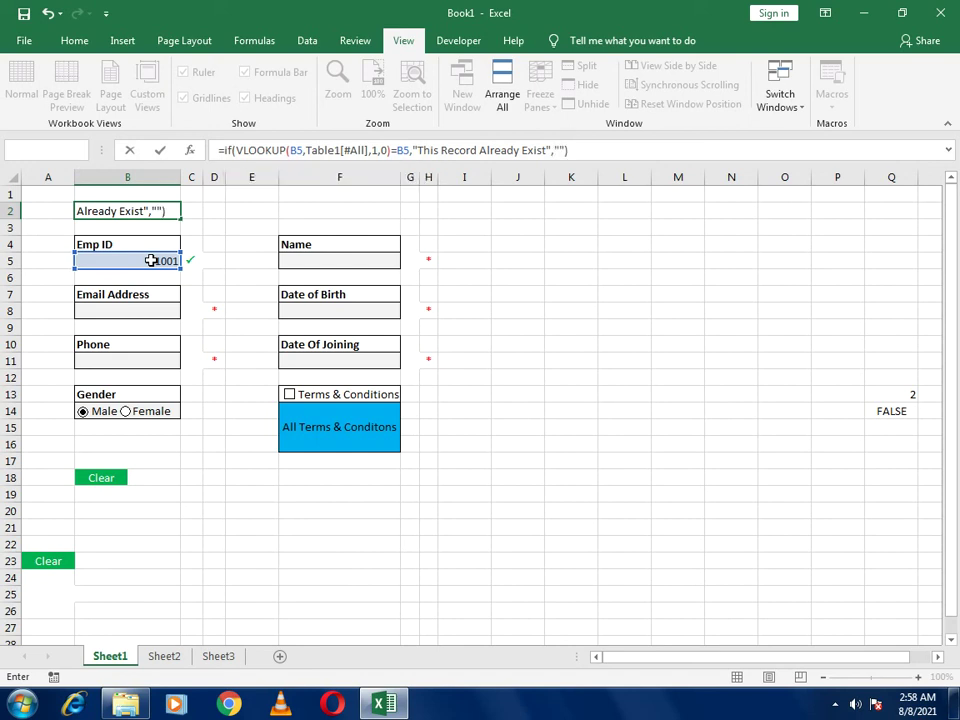
{"action": "key", "text": "Return"}
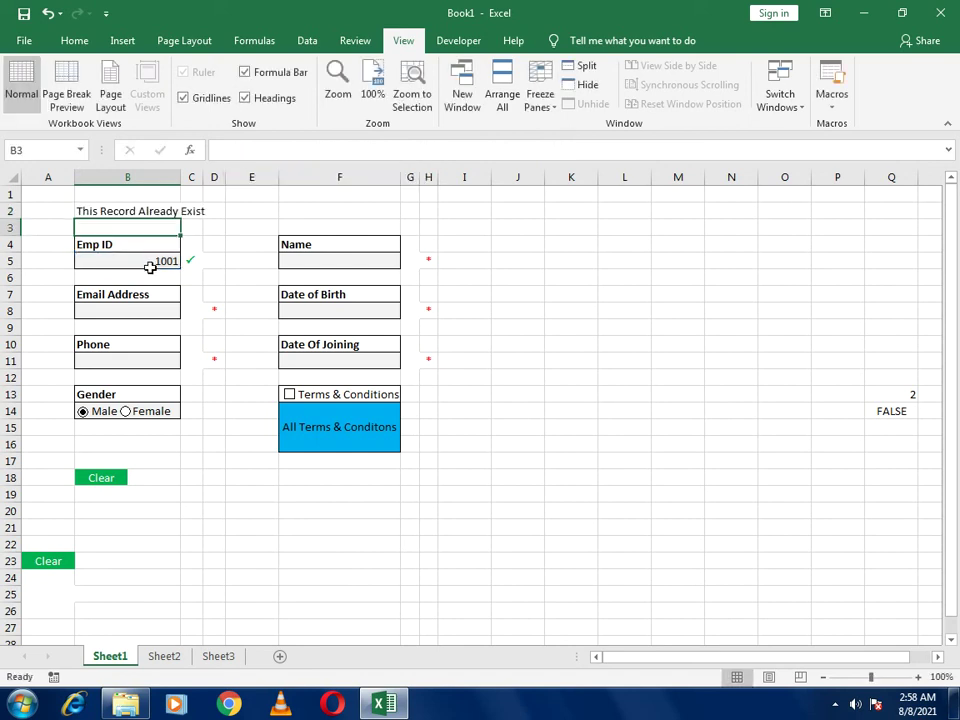
Unmerge B1:B3 and merge A1:D2 into one centred warning heading
{"action": "left_click", "coordinate": [143, 212]}
{"action": "left_click_drag", "start_coordinate": [115, 195], "coordinate": [174, 225]}
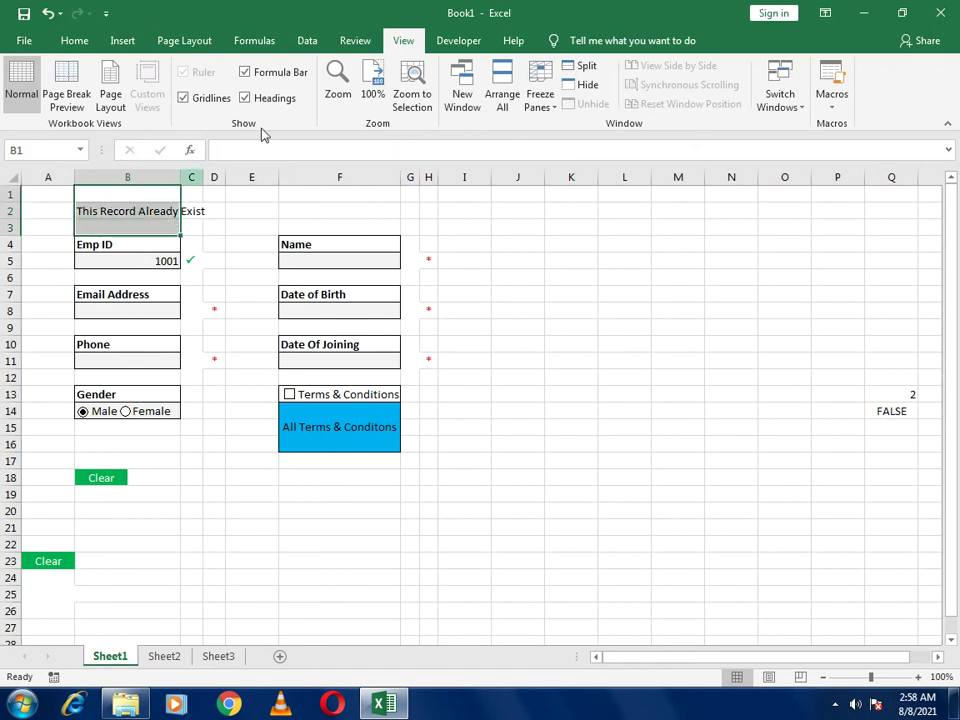
{"action": "left_click", "coordinate": [67, 39]}
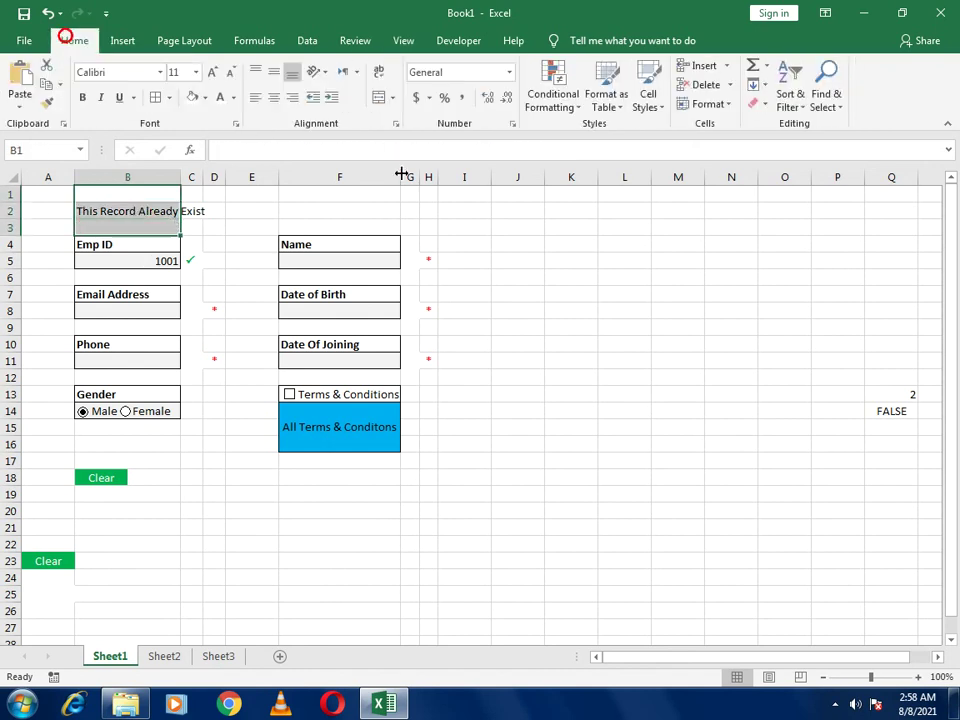
{"action": "left_click", "coordinate": [380, 99]}
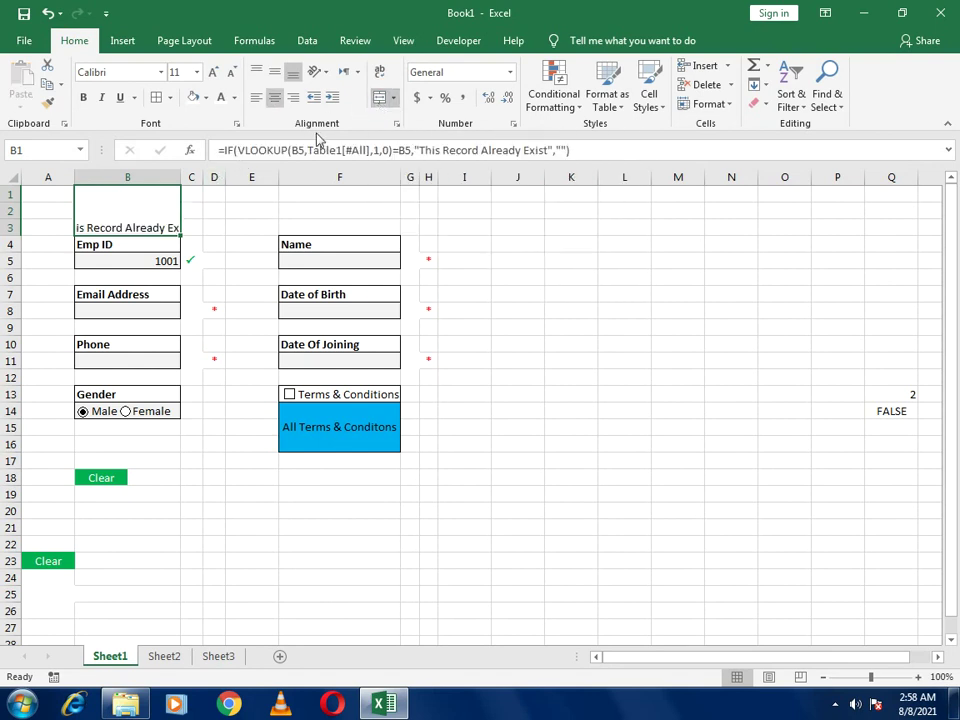
{"action": "left_click", "coordinate": [378, 101]}
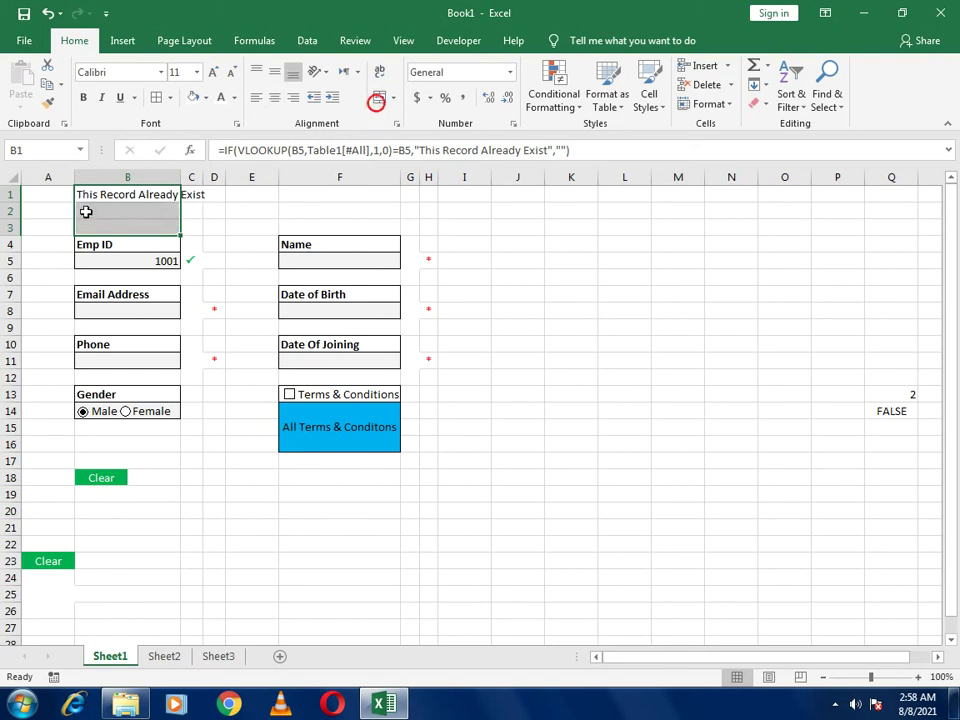
{"action": "left_click", "coordinate": [59, 195]}
{"action": "left_click_drag", "start_coordinate": [59, 195], "coordinate": [214, 216]}
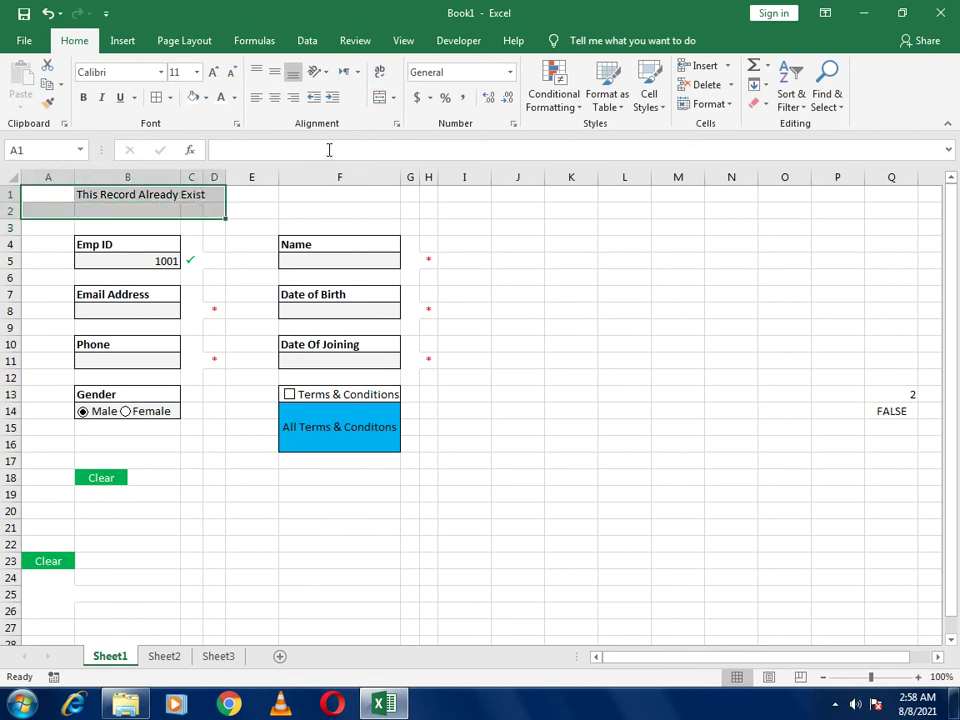
{"action": "left_click", "coordinate": [378, 100]}
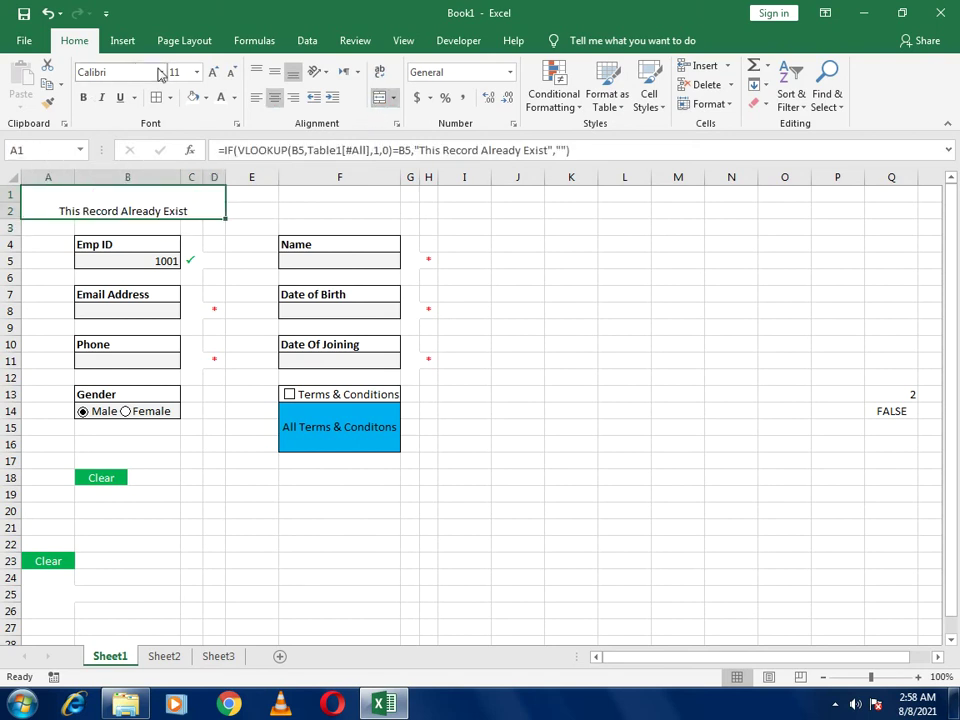
Make the warning heading middle-aligned, bold, red and font size 12
{"action": "left_click", "coordinate": [275, 76]}
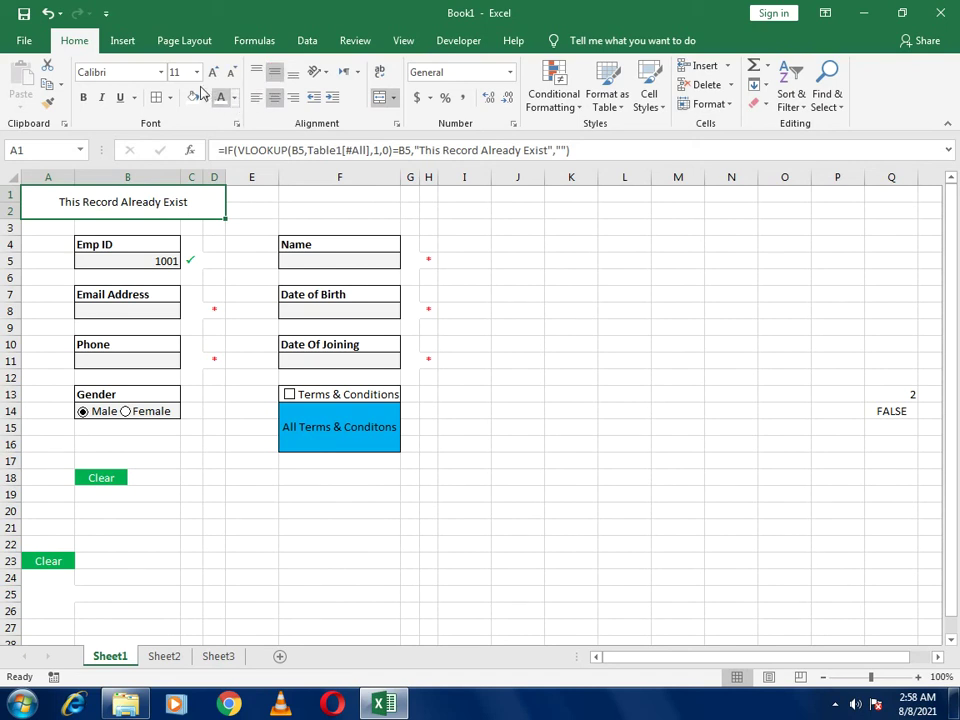
{"action": "left_click", "coordinate": [83, 97]}
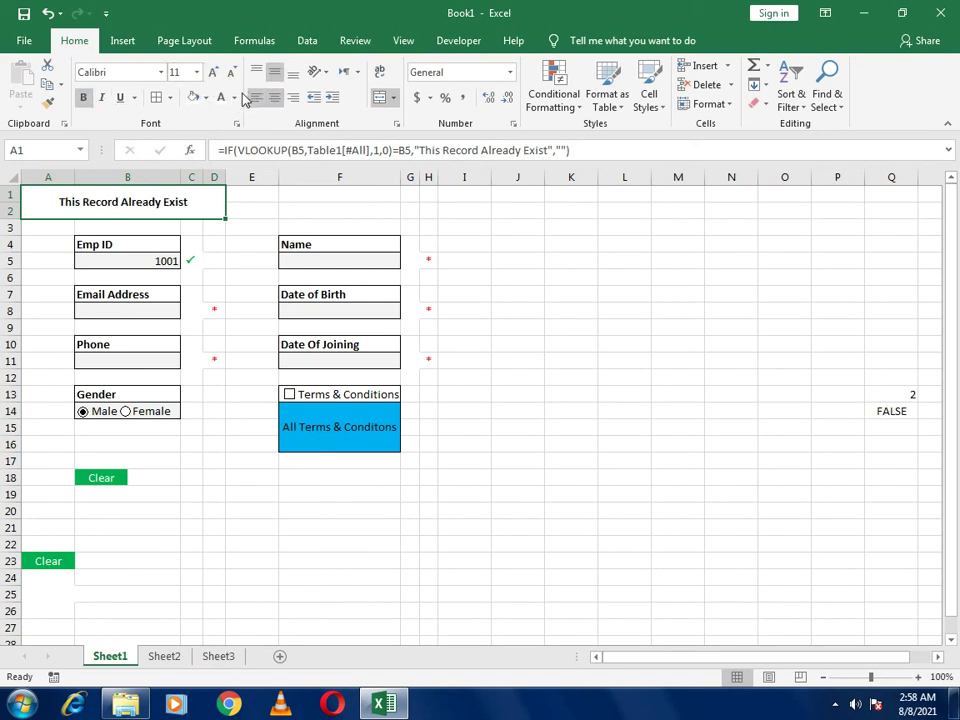
{"action": "left_click", "coordinate": [235, 97]}
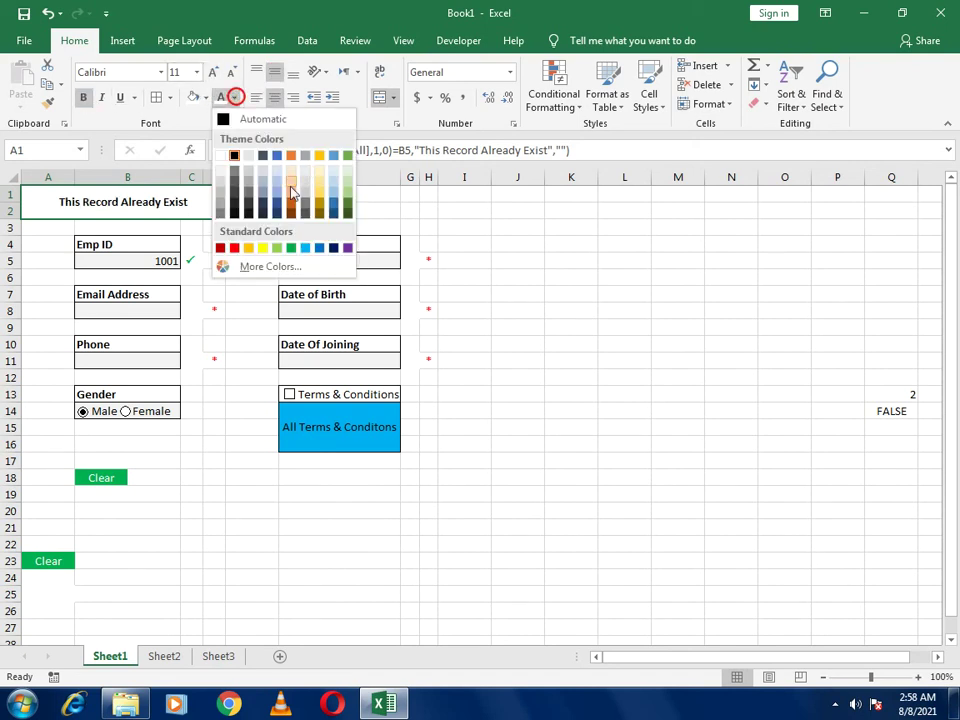
{"action": "left_click", "coordinate": [235, 250]}
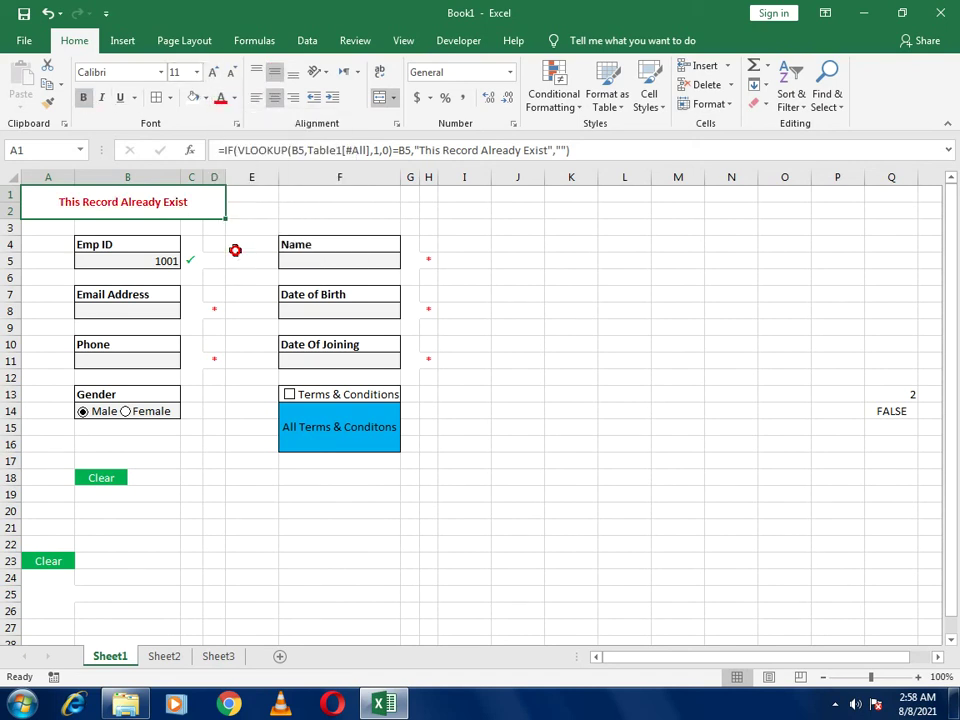
{"action": "left_click", "coordinate": [214, 73]}
{"action": "left_click", "coordinate": [478, 332]}
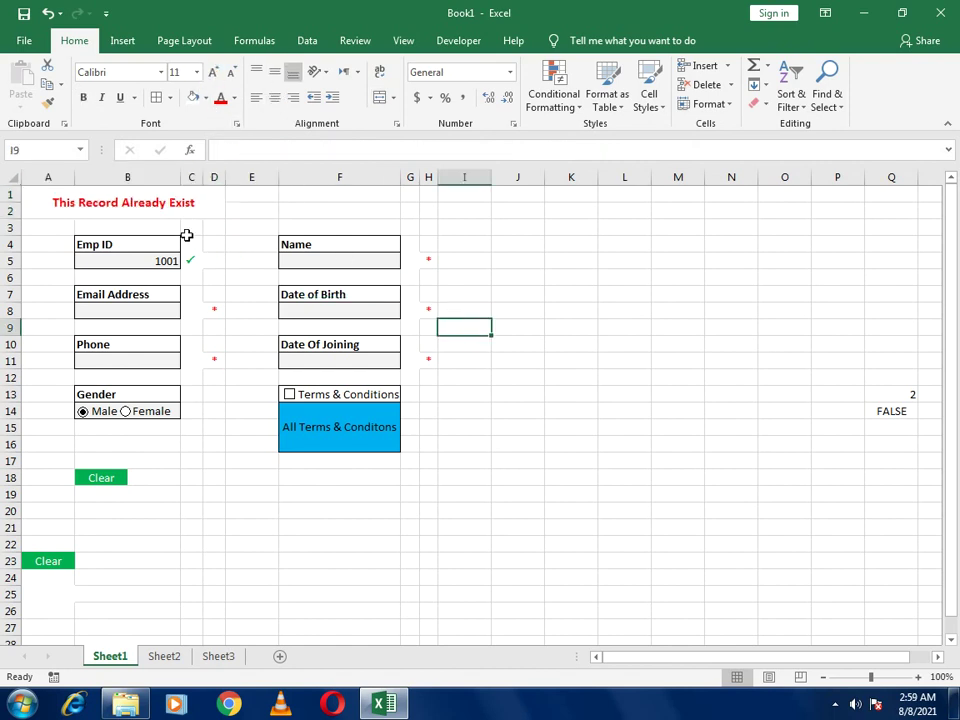
Enter Emp ID 1002 in B5, which makes the warning show #N/A
{"action": "left_click", "coordinate": [143, 258]}
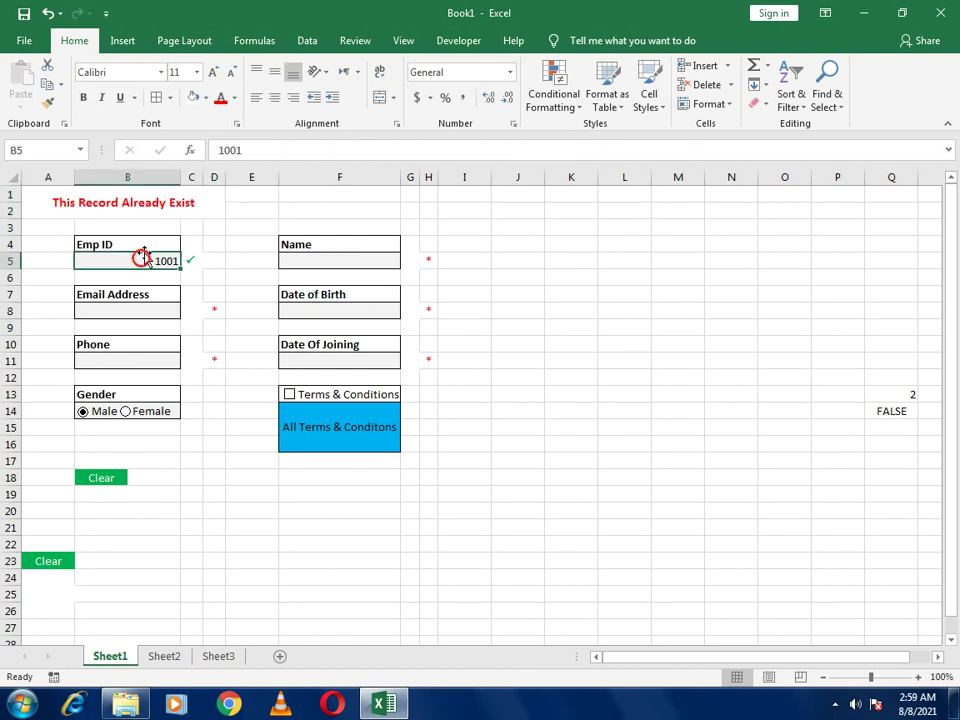
{"action": "type", "text": "1002"}
{"action": "key", "text": "Return"}
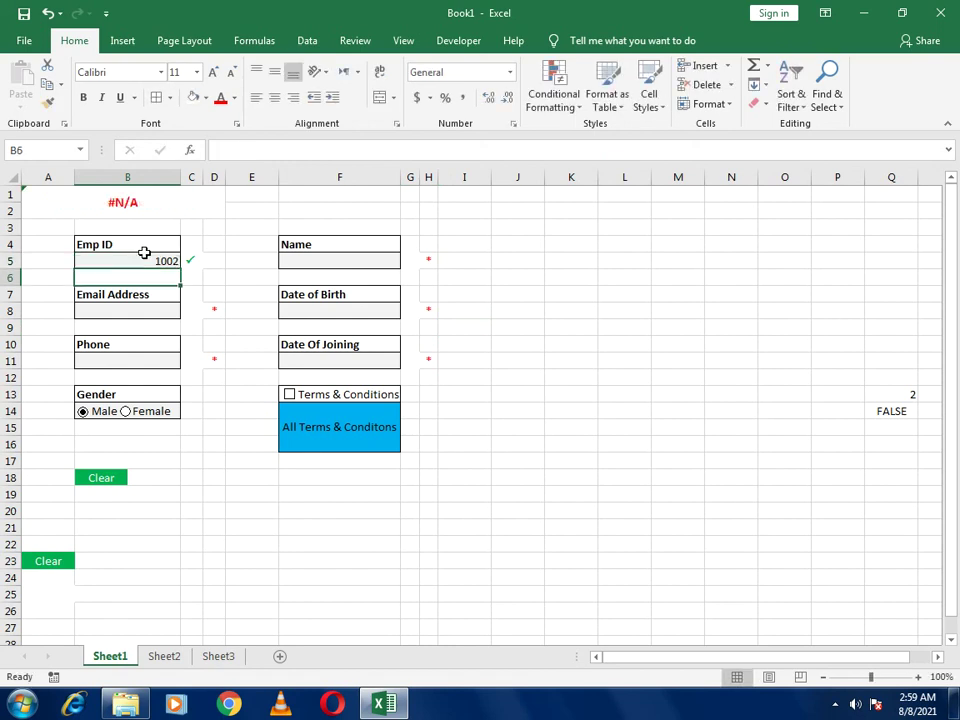
{"action": "left_click", "coordinate": [145, 257]}
{"action": "type", "text": "1001"}
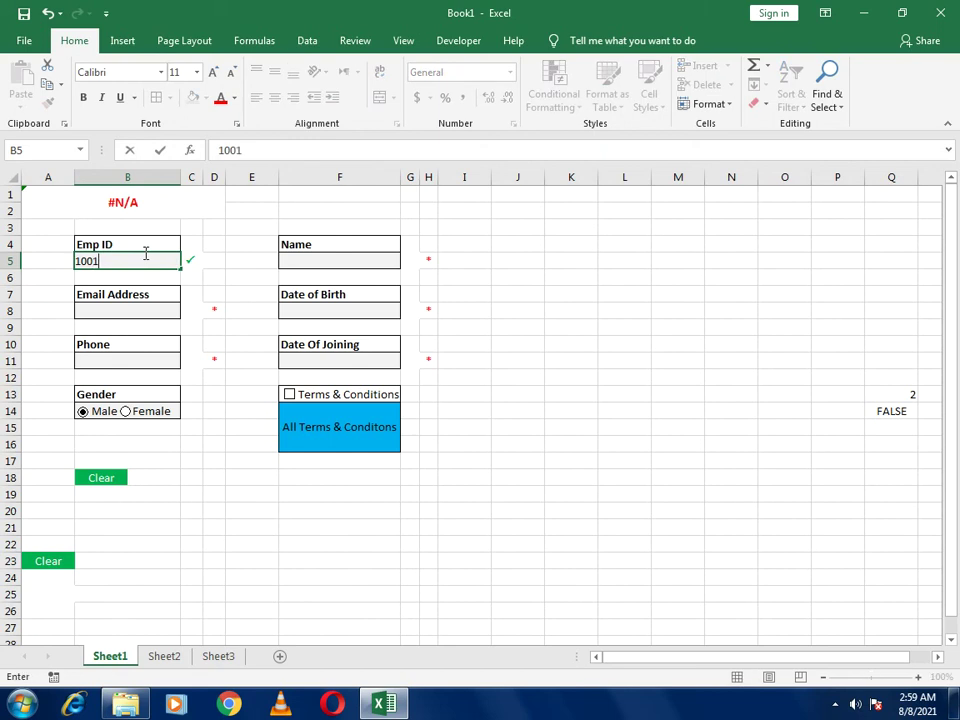
{"action": "key", "text": "Return"}
{"action": "left_click", "coordinate": [146, 258]}
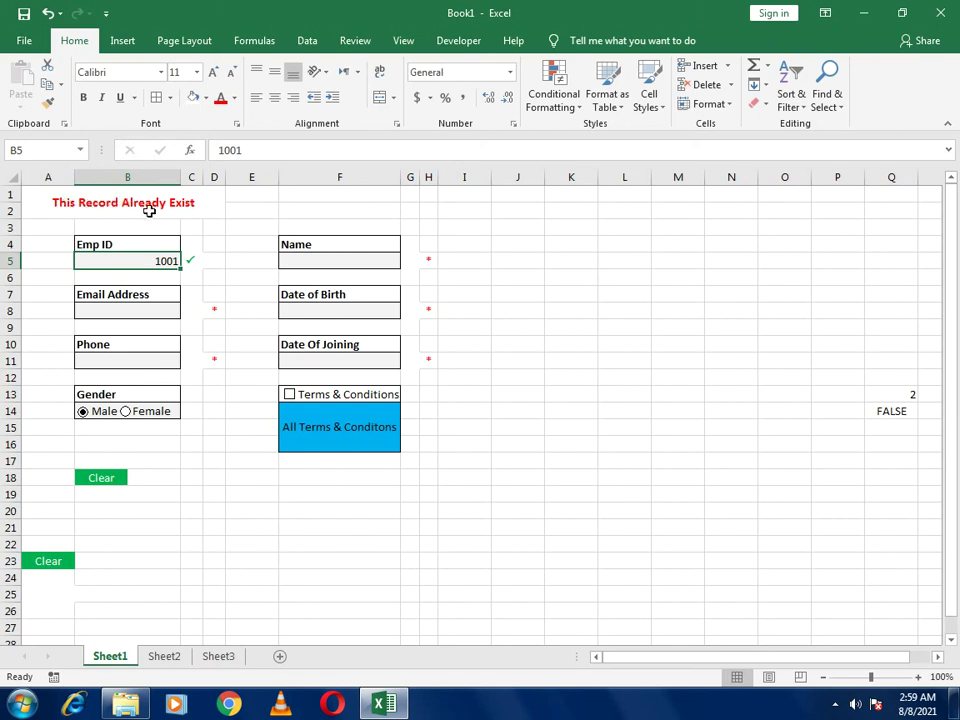
{"action": "type", "text": "1002"}
{"action": "key", "text": "Return"}
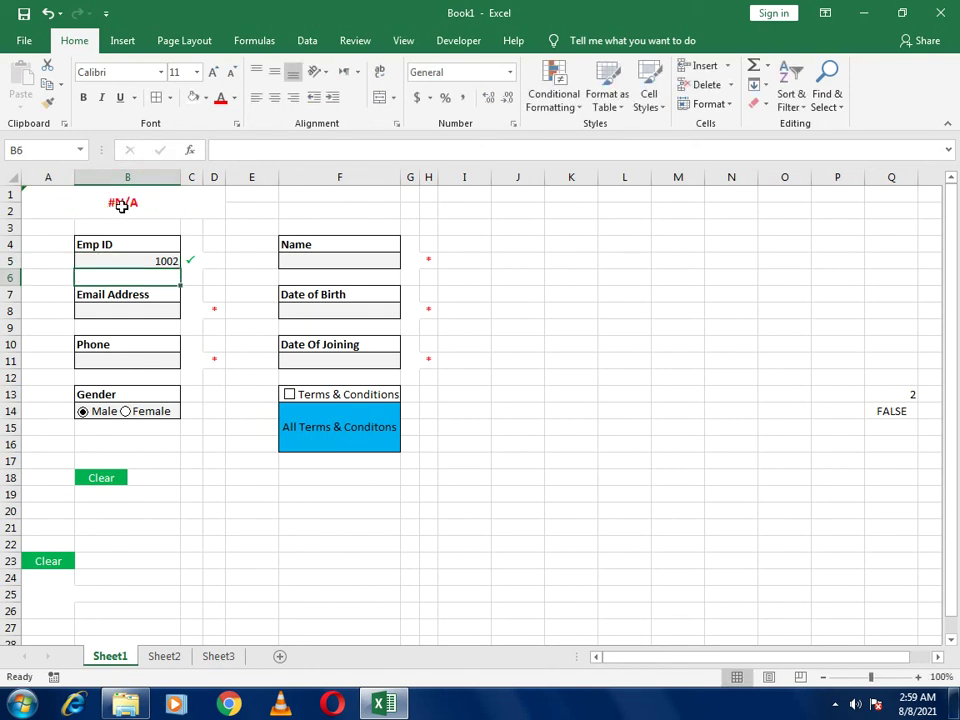
Wrap the warning cell's IF formula in IFERROR(...,"") so errors show blank
{"action": "left_click", "coordinate": [121, 205]}
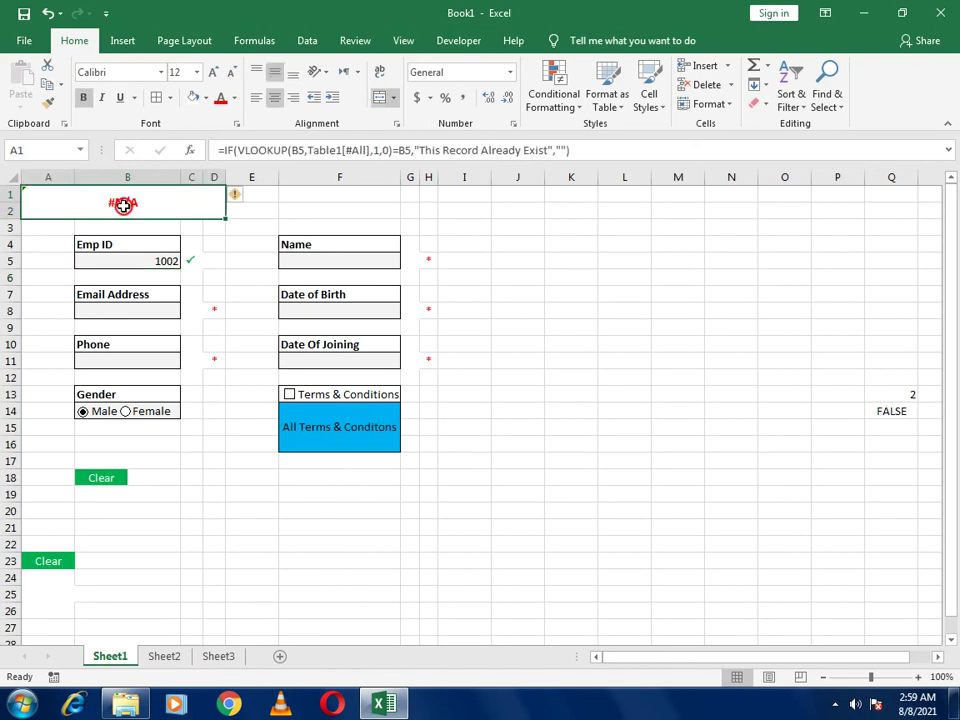
{"action": "left_click_drag", "start_coordinate": [225, 151], "coordinate": [595, 151]}
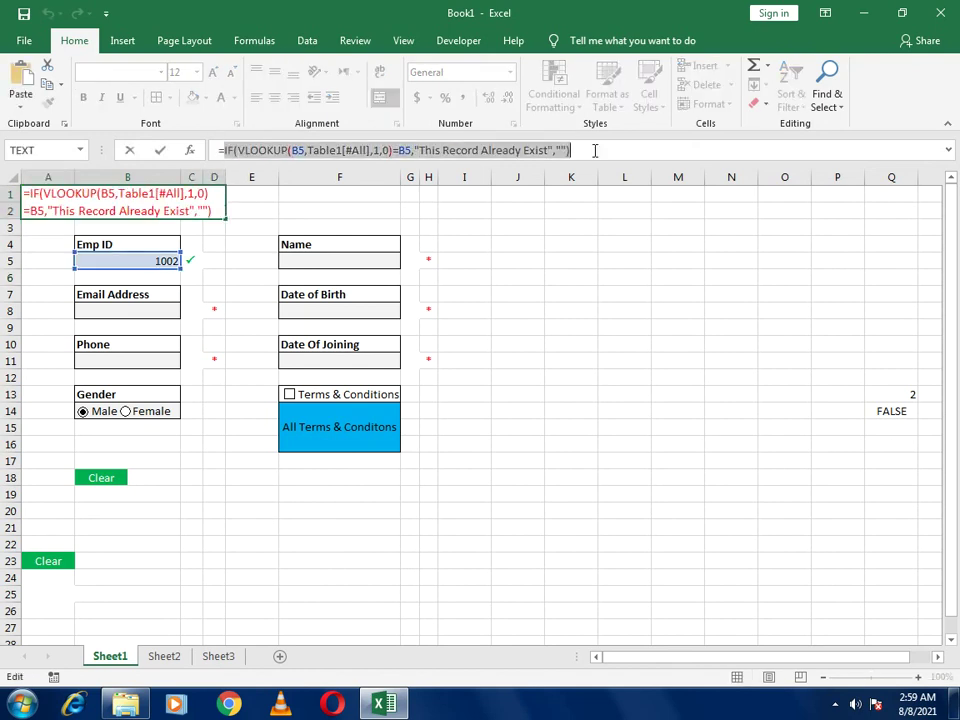
{"action": "key", "text": "Escape"}
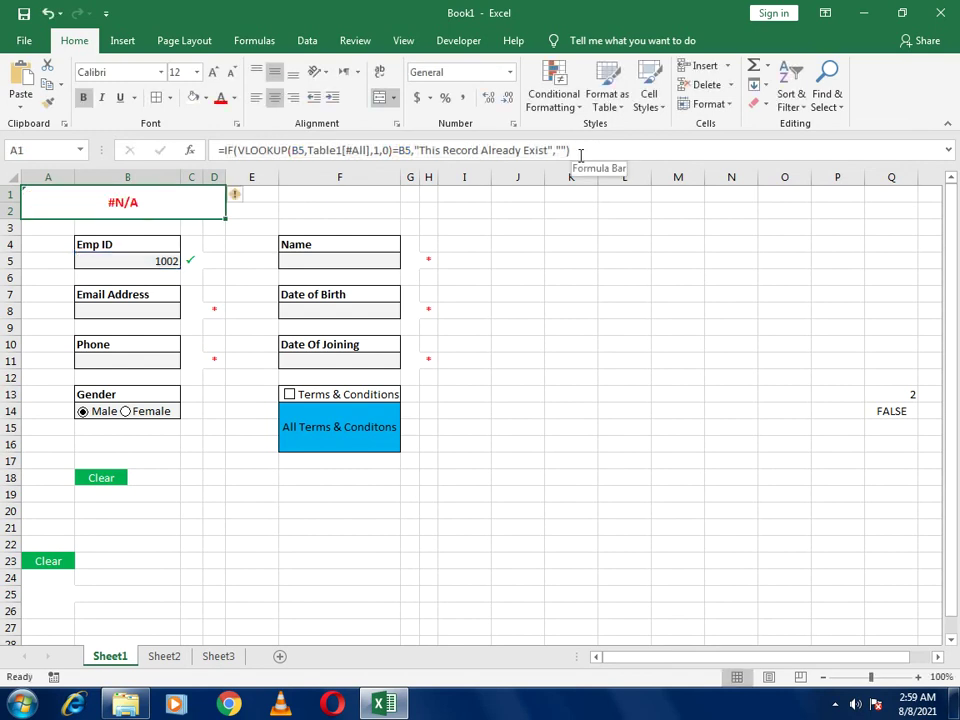
{"action": "left_click_drag", "start_coordinate": [225, 151], "coordinate": [587, 166]}
{"action": "key", "text": "ctrl+c"}
{"action": "type", "text": "if"}
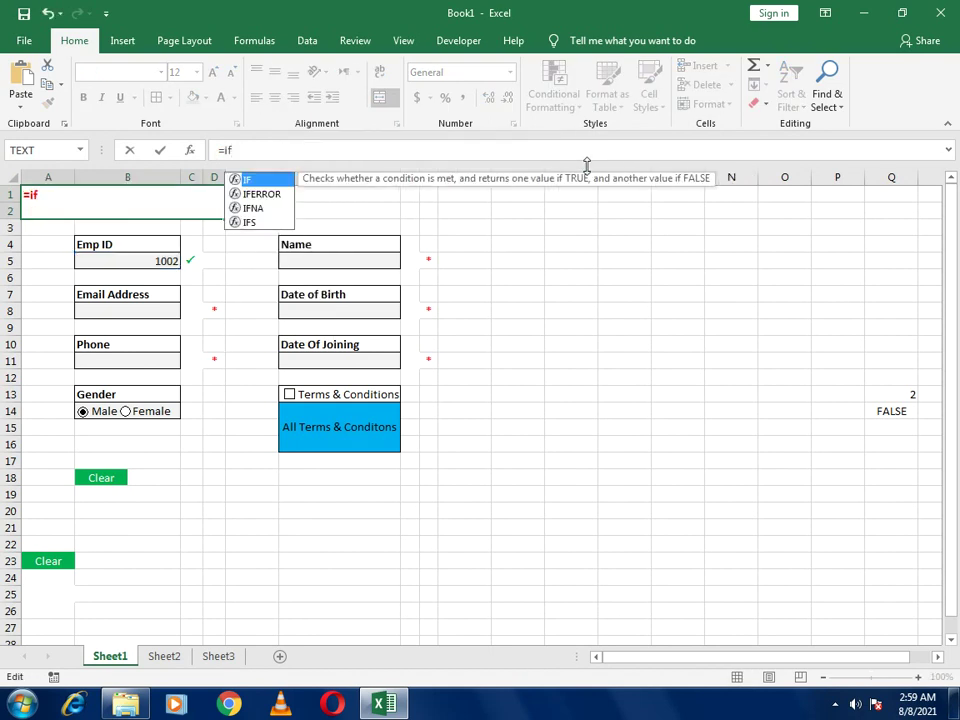
{"action": "type", "text": "error("}
{"action": "key", "text": "ctrl+v"}
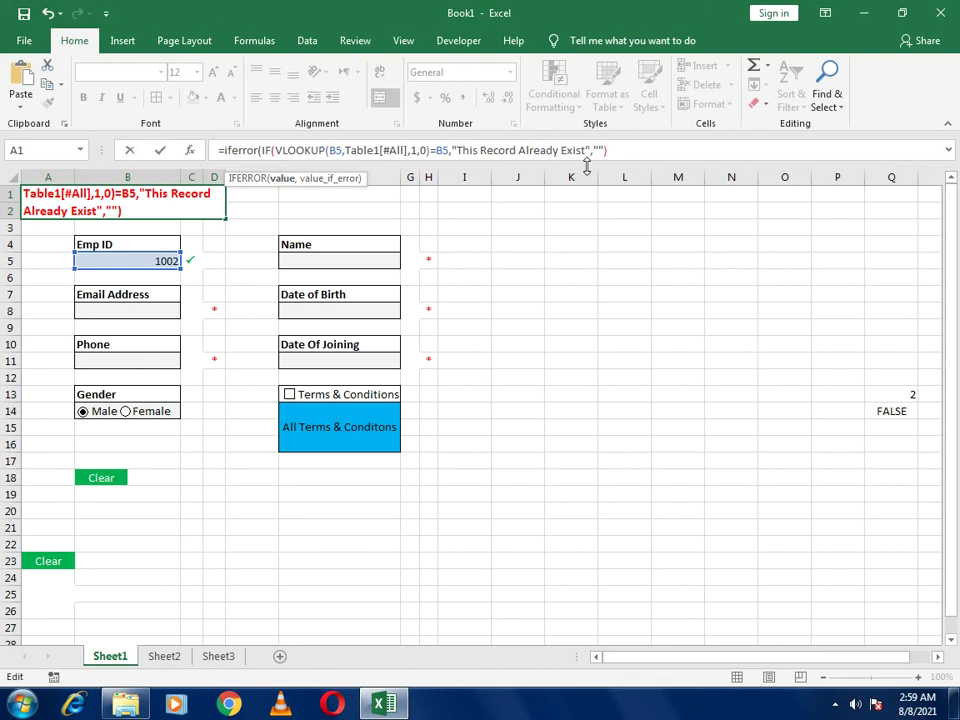
{"action": "type", "text": ","}
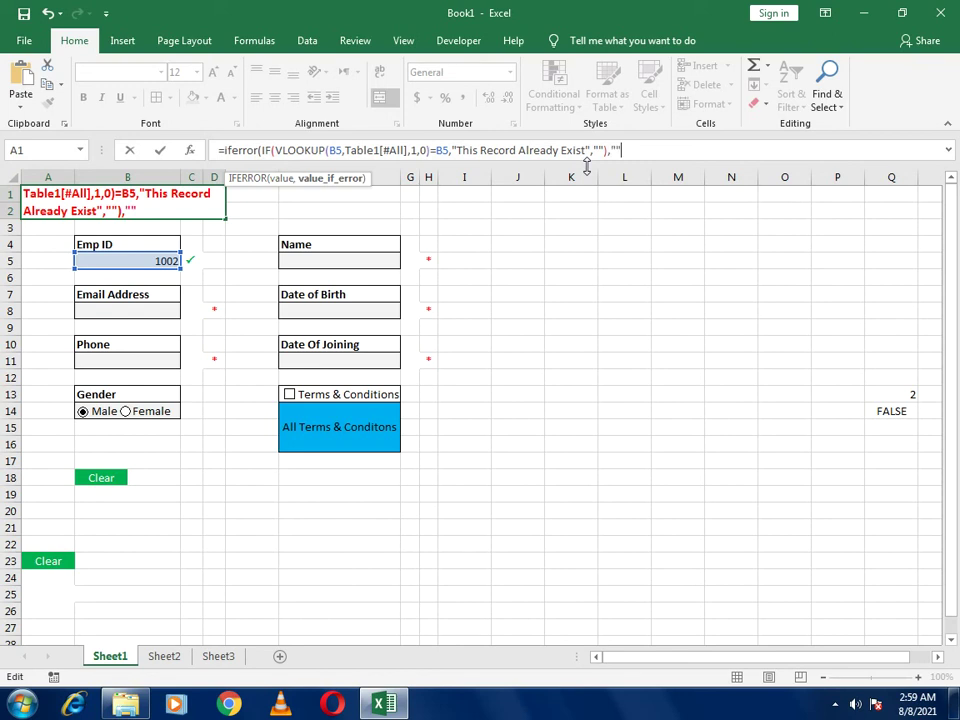
{"action": "type", "text": "\"\")"}
{"action": "key", "text": "Return"}
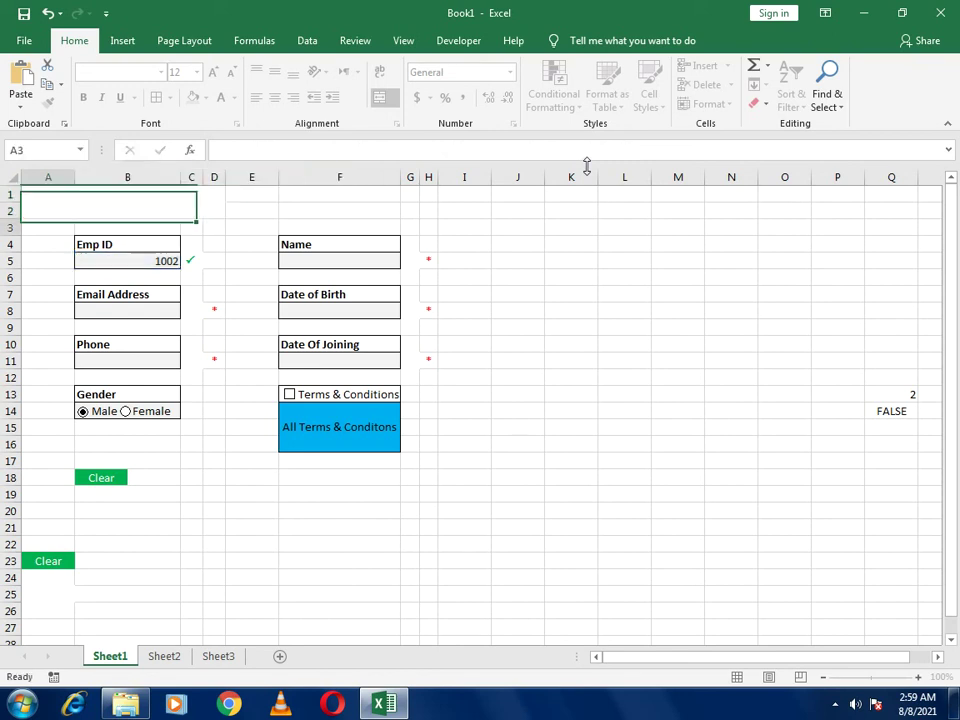
Test B5 with duplicate Emp ID 1001, then new ID 1002 to confirm it stays blank
{"action": "left_click", "coordinate": [109, 259]}
{"action": "type", "text": "100"}
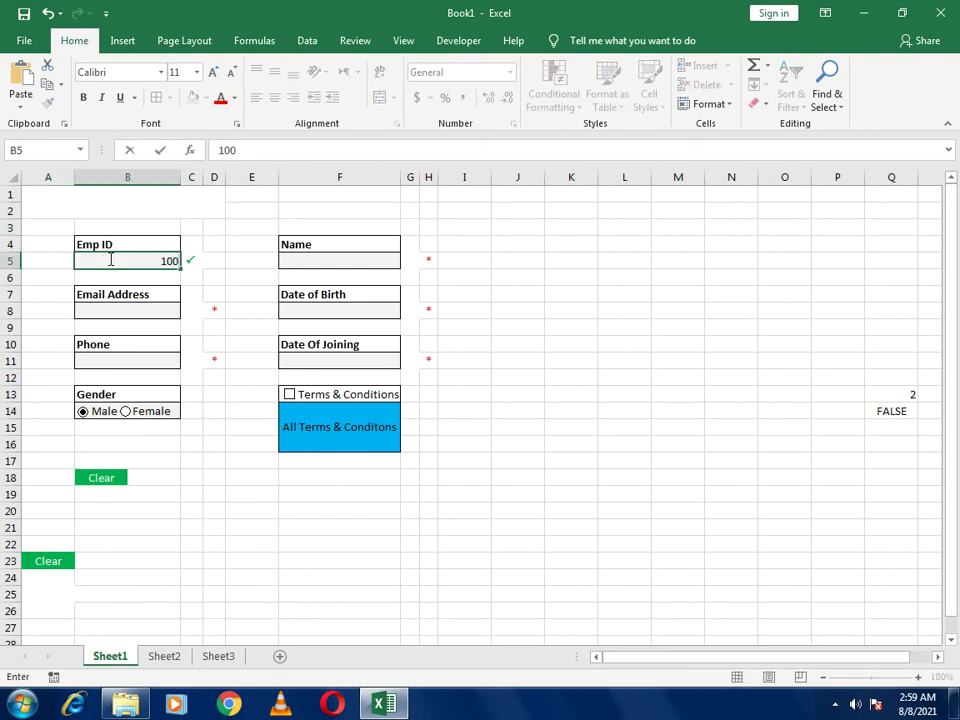
{"action": "type", "text": "1"}
{"action": "key", "text": "Return"}
{"action": "left_click", "coordinate": [109, 259]}
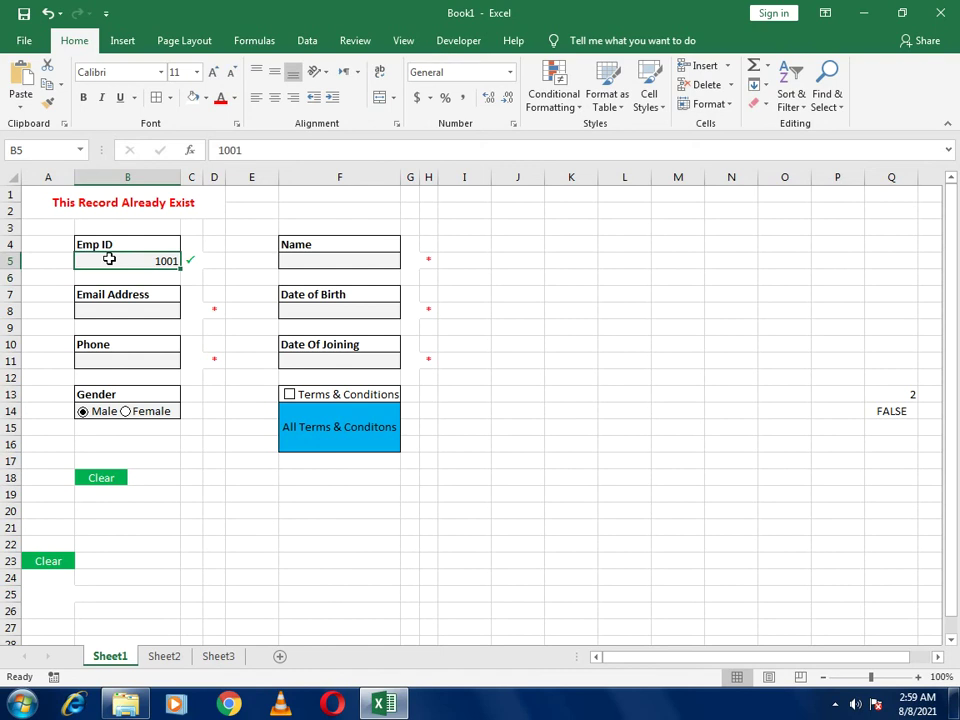
{"action": "type", "text": "100"}
{"action": "key", "text": "Return"}
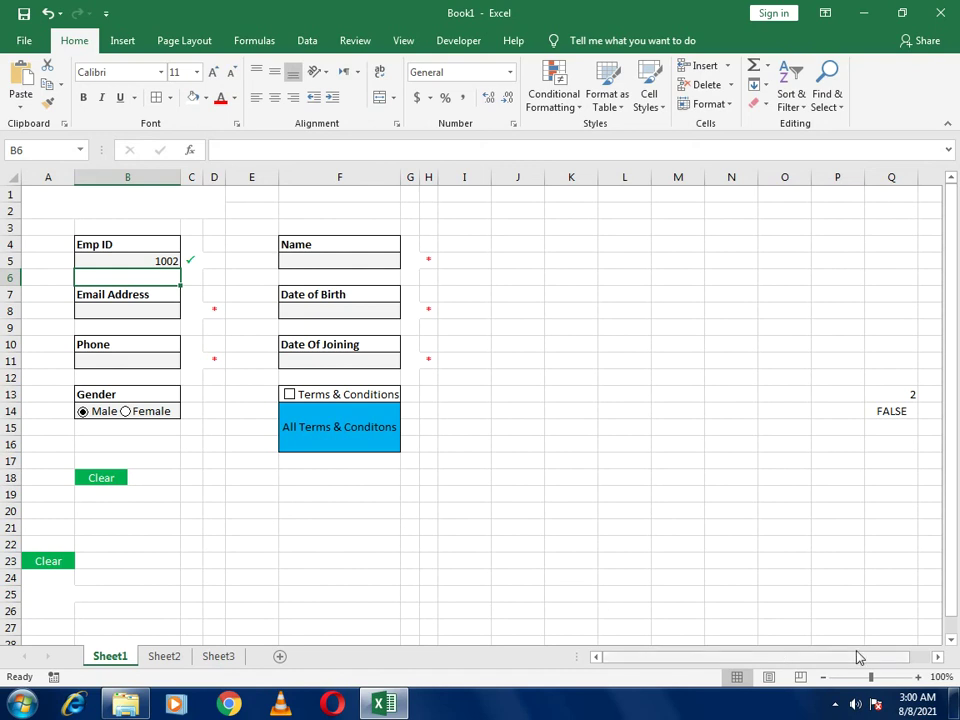
Zoom the sheet view to 140% and reposition it on the entry form
{"action": "left_click", "coordinate": [918, 678]}
{"action": "left_click", "coordinate": [918, 678]}
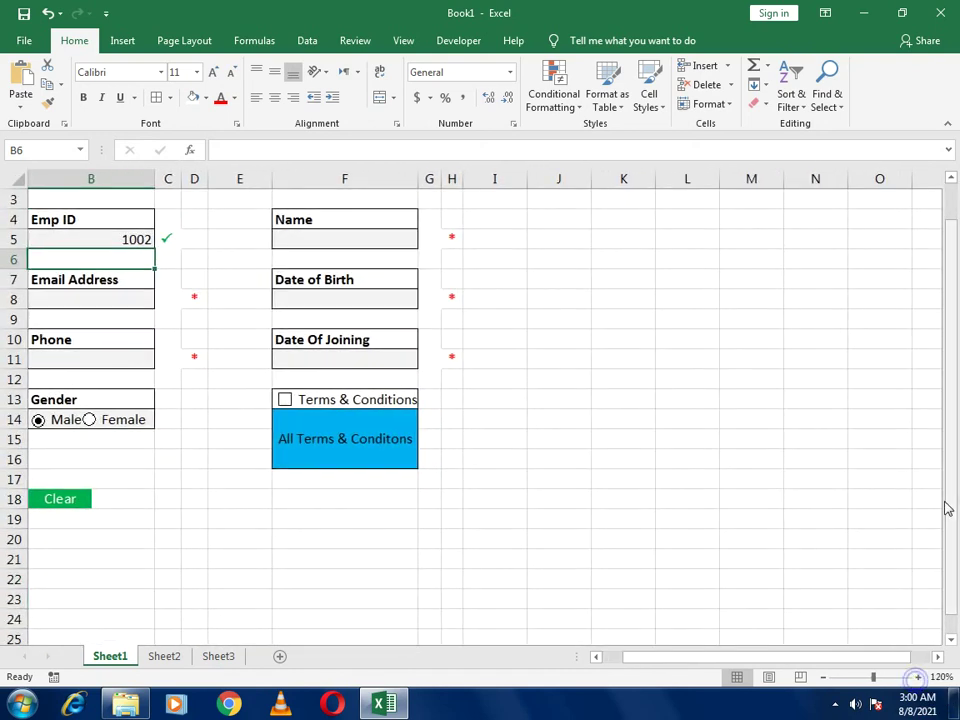
{"action": "left_click_drag", "start_coordinate": [951, 508], "coordinate": [949, 501]}
{"action": "left_click_drag", "start_coordinate": [770, 659], "coordinate": [561, 656]}
{"action": "left_click", "coordinate": [920, 677]}
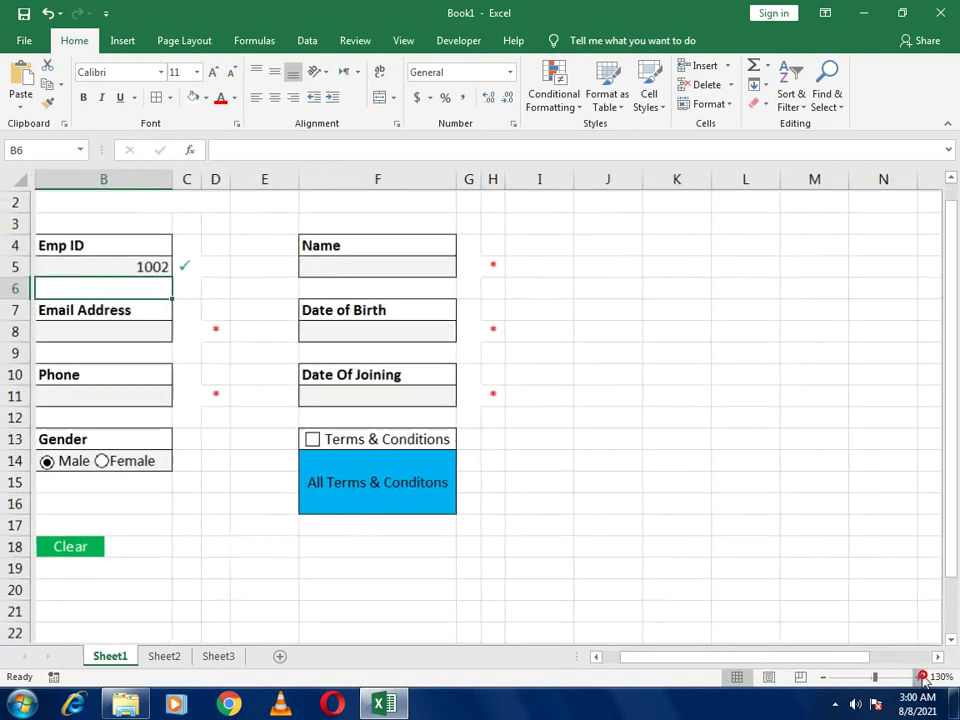
{"action": "left_click", "coordinate": [920, 677]}
{"action": "left_click_drag", "start_coordinate": [814, 660], "coordinate": [643, 653]}
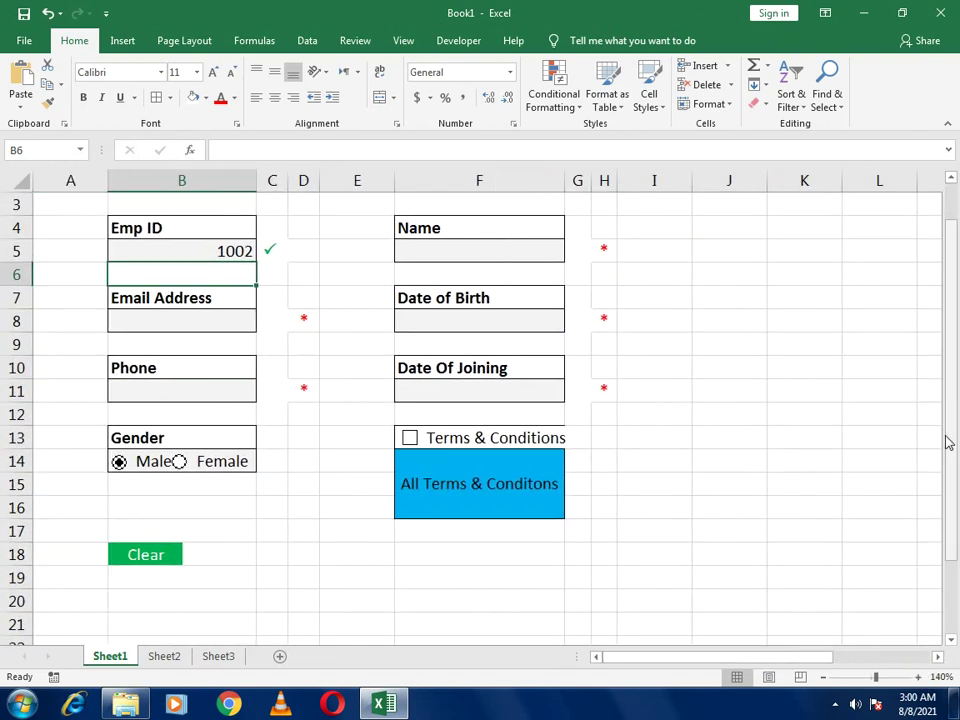
{"action": "left_click_drag", "start_coordinate": [958, 445], "coordinate": [958, 362]}
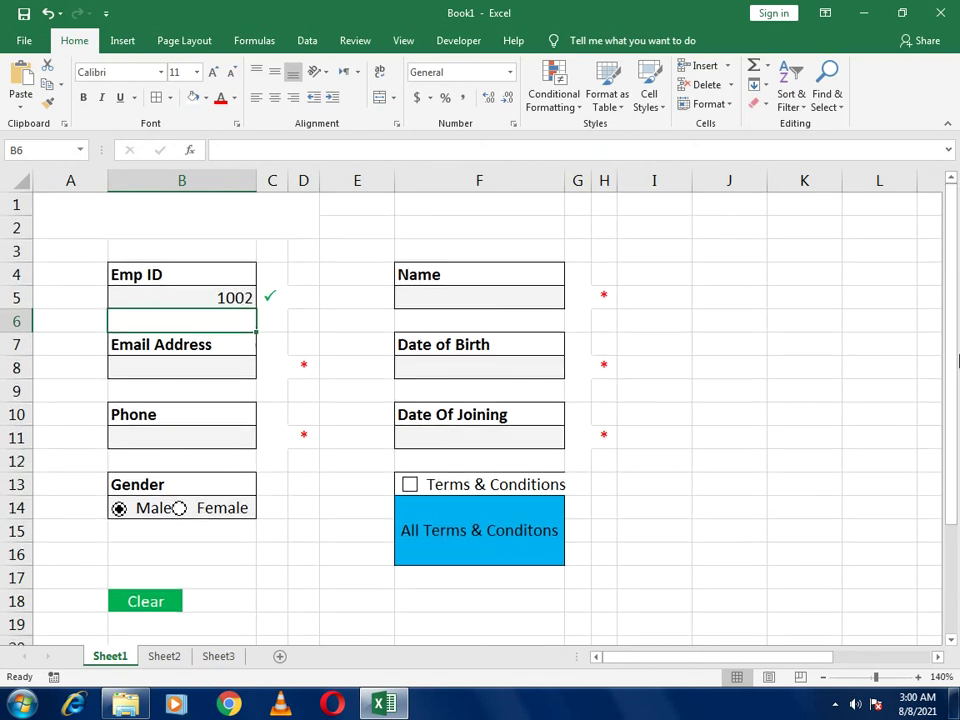
Uncheck Gridlines View under Page Layout's Sheet Options
{"action": "left_click", "coordinate": [184, 46]}
{"action": "left_click", "coordinate": [245, 43]}
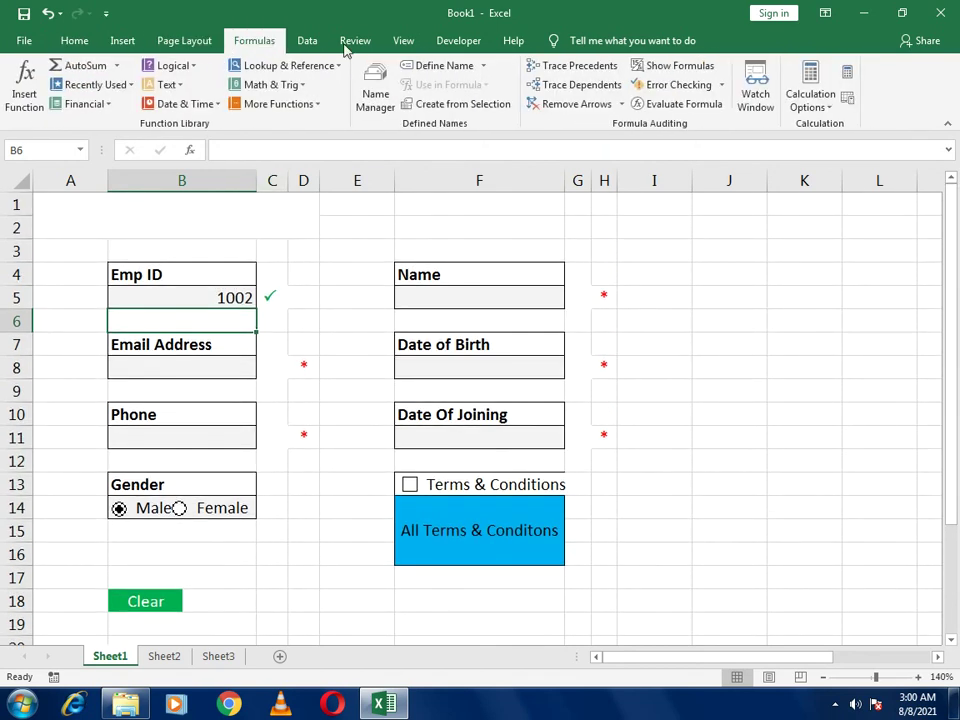
{"action": "left_click", "coordinate": [104, 40]}
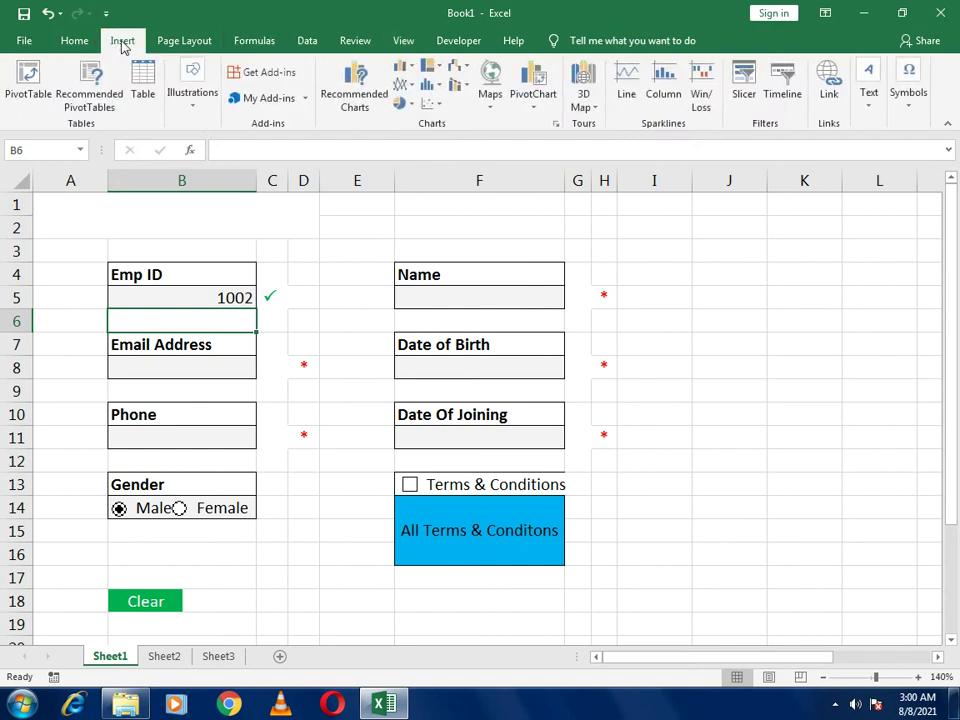
{"action": "left_click", "coordinate": [77, 44]}
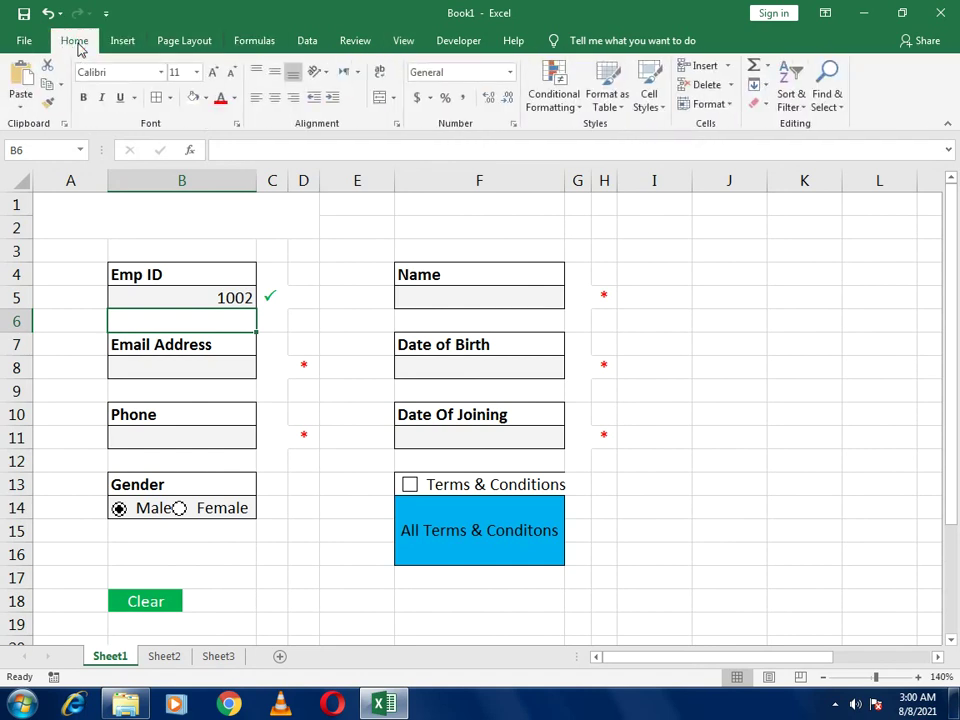
{"action": "left_click", "coordinate": [262, 42]}
{"action": "left_click", "coordinate": [300, 44]}
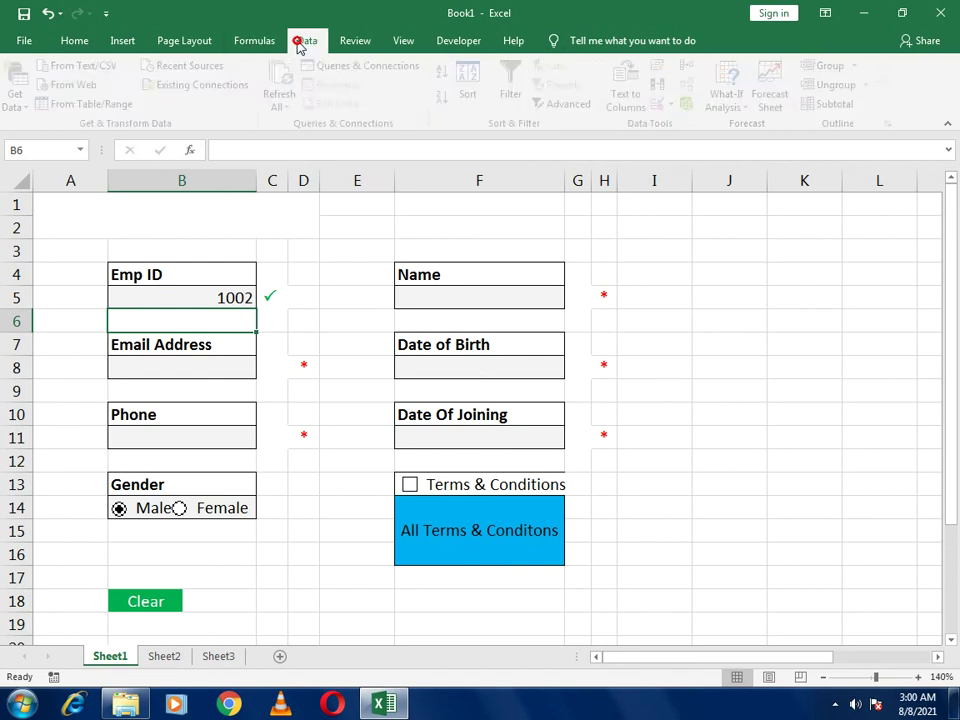
{"action": "left_click", "coordinate": [192, 42]}
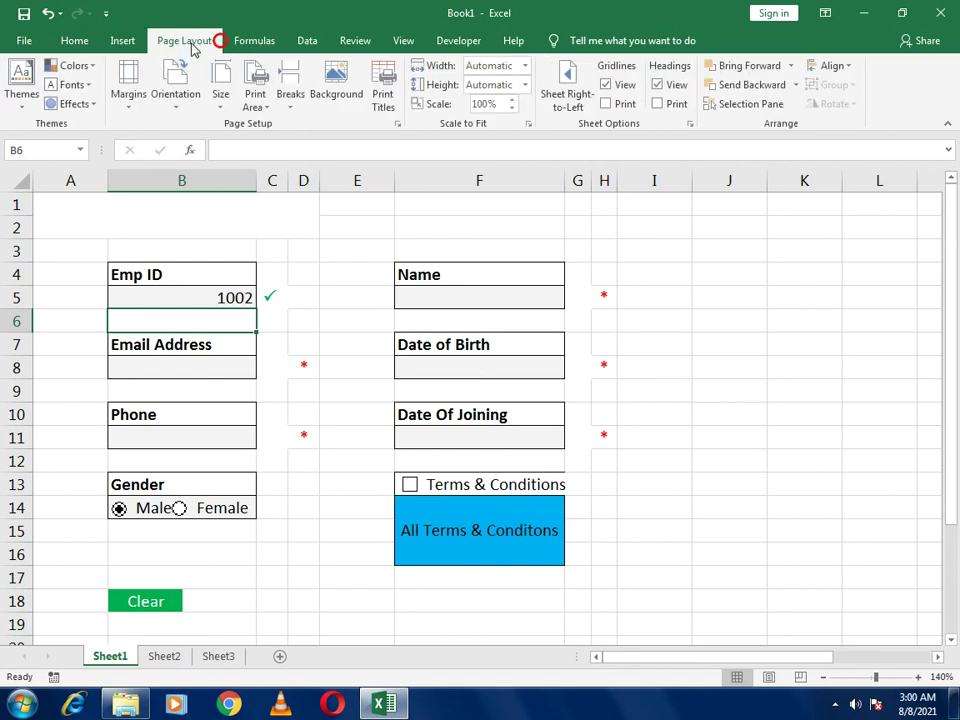
{"action": "left_click", "coordinate": [606, 86]}
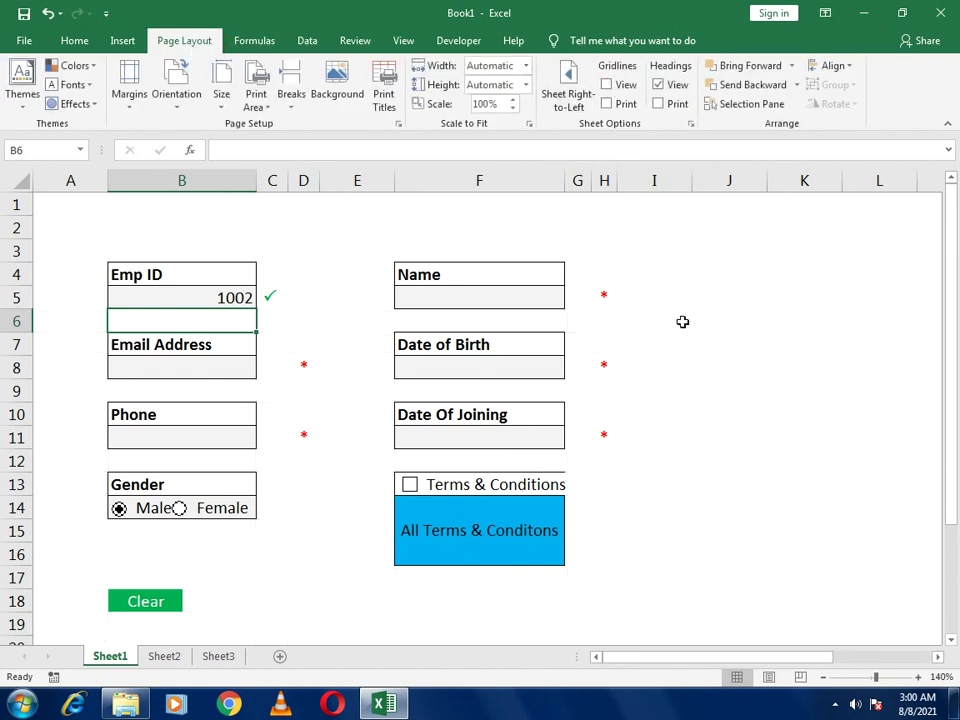
{"action": "left_click", "coordinate": [686, 429]}
{"action": "left_click", "coordinate": [235, 282]}
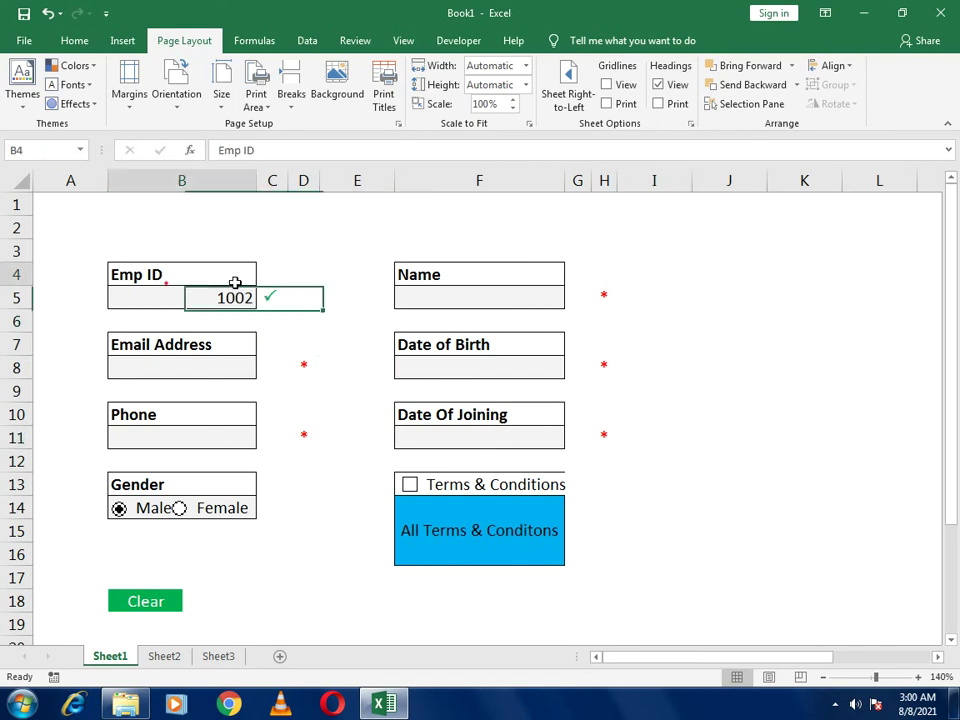
{"action": "left_click", "coordinate": [75, 41]}
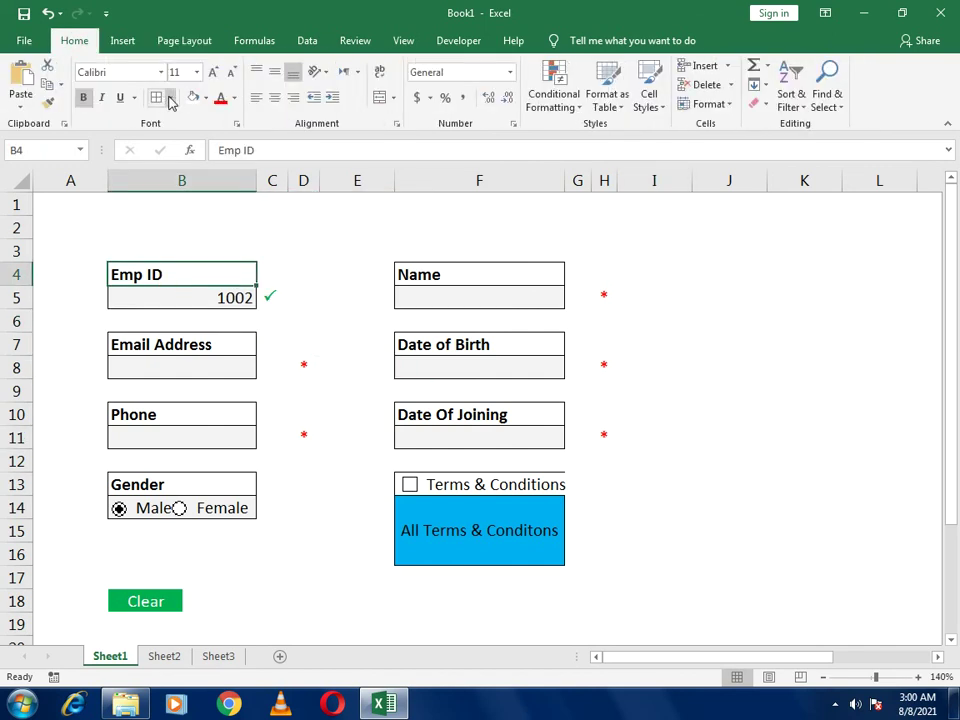
{"action": "left_click", "coordinate": [621, 390]}
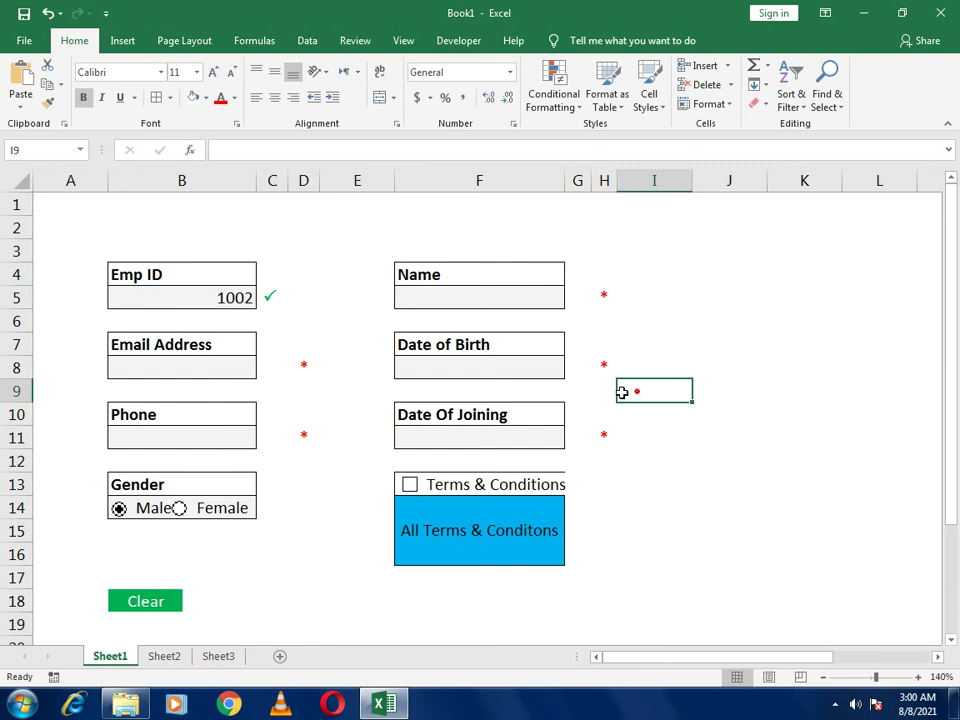
{"action": "left_click", "coordinate": [216, 300]}
{"action": "type", "text": "100"}
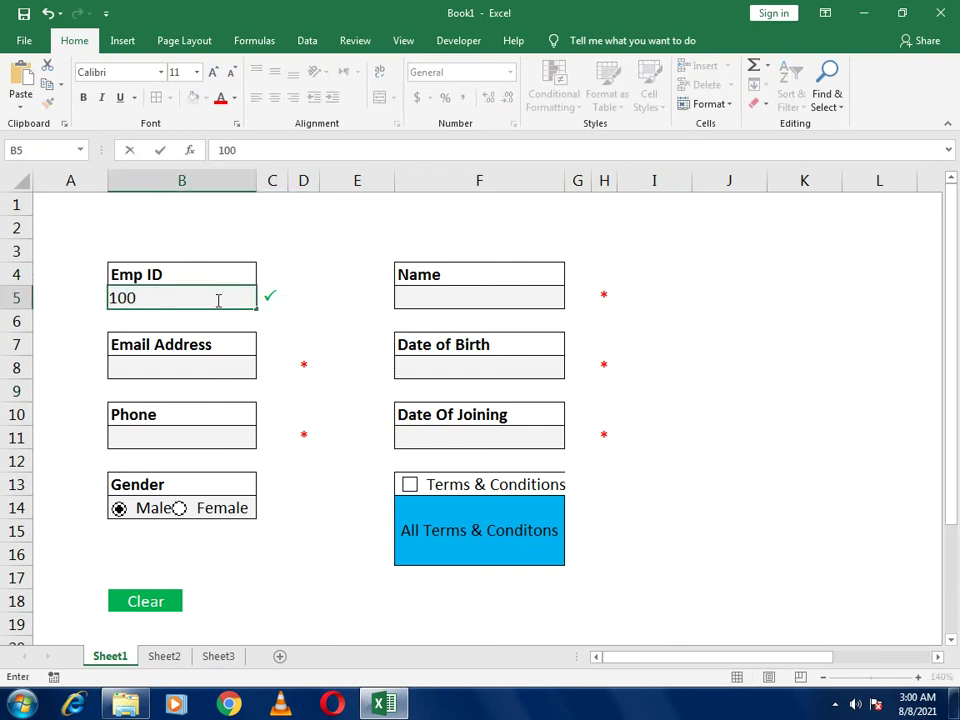
{"action": "key", "text": "Return"}
{"action": "key", "text": "Up"}
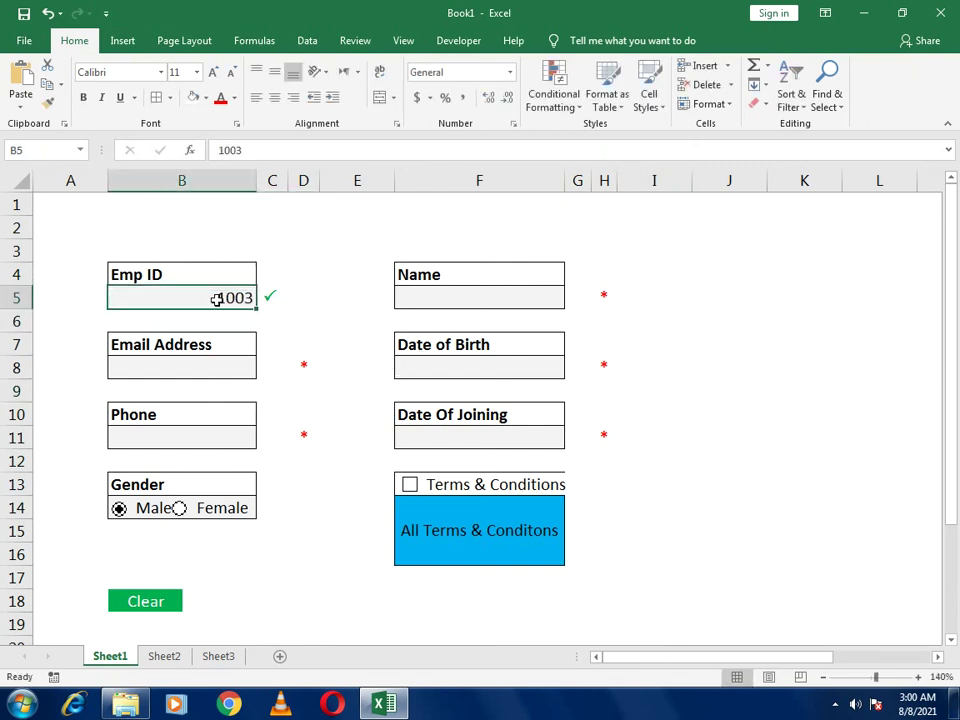
{"action": "key", "text": "Right"}
{"action": "key", "text": "Right"}
{"action": "key", "text": "Right"}
{"action": "key", "text": "Right"}
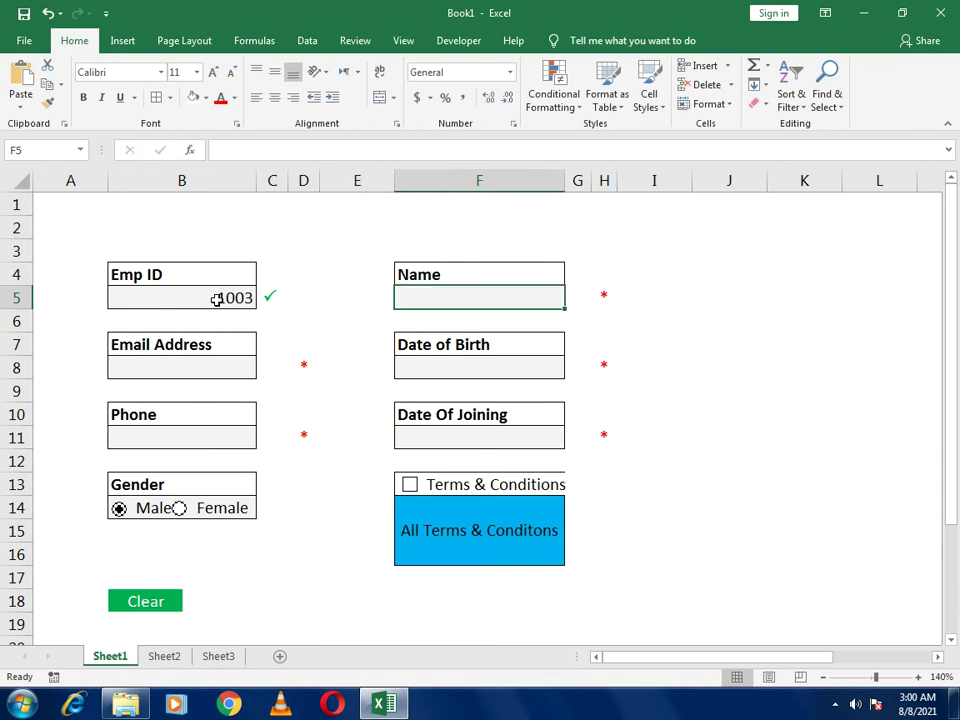
{"action": "type", "text": "John"}
{"action": "key", "text": "Down"}
{"action": "key", "text": "Down"}
{"action": "key", "text": "Down"}
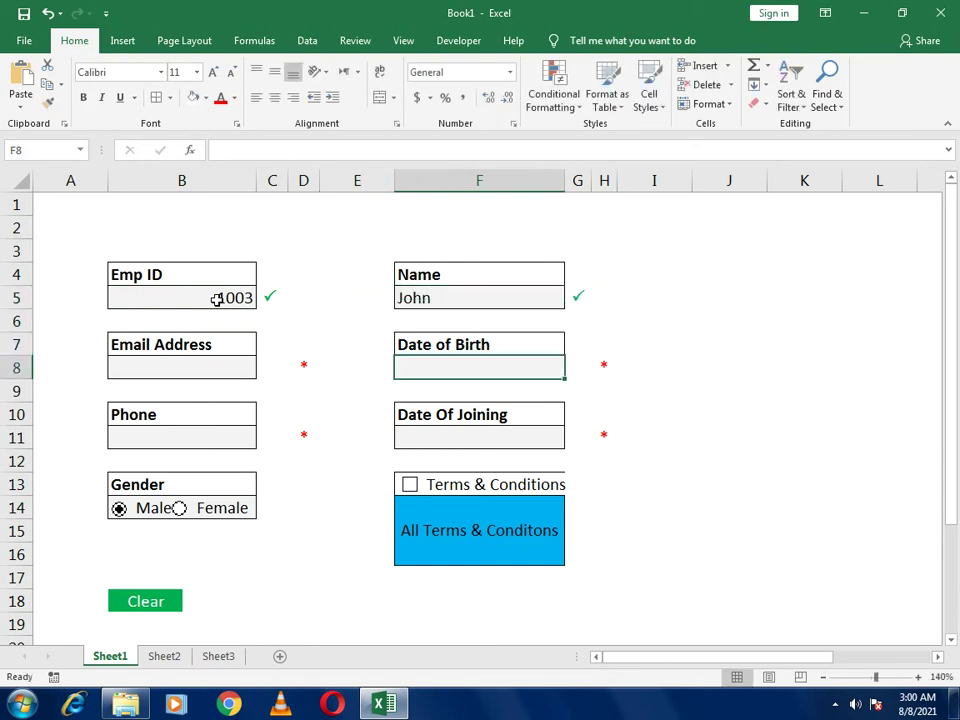
{"action": "type", "text": "03-05"}
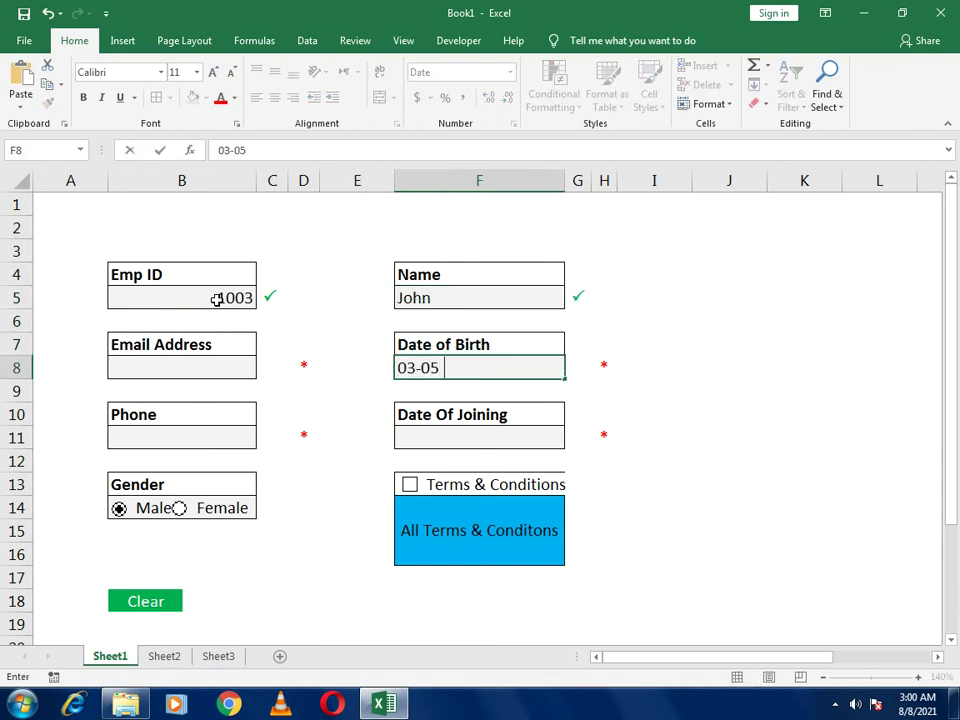
{"action": "type", "text": "-1993"}
Fill in the employee's email, phone number and Date Of Joining 01-01-2001
{"action": "left_click", "coordinate": [190, 374]}
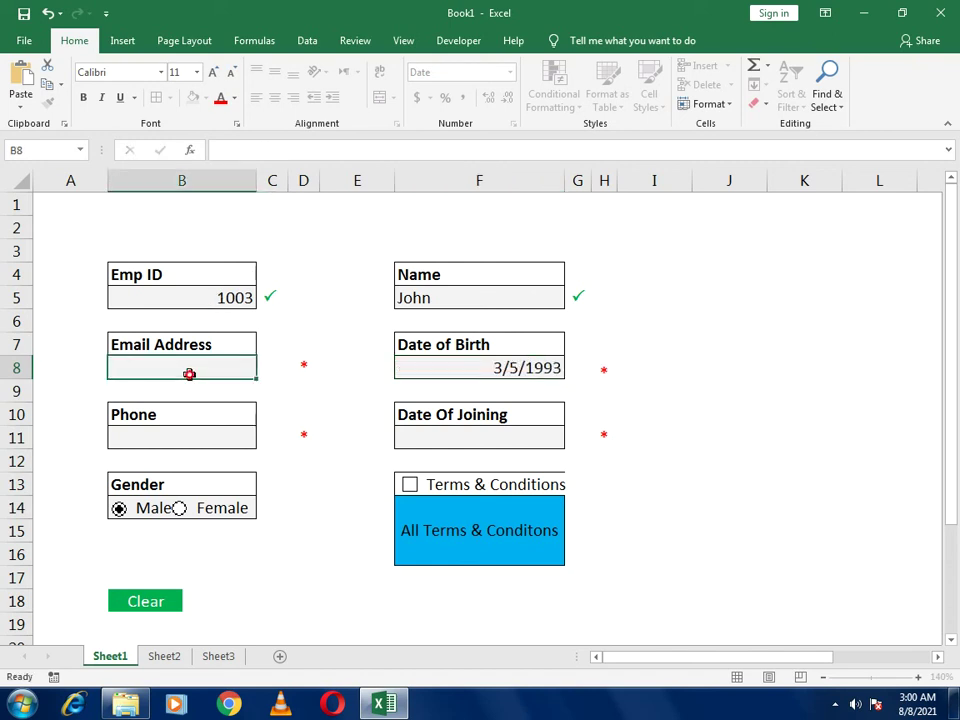
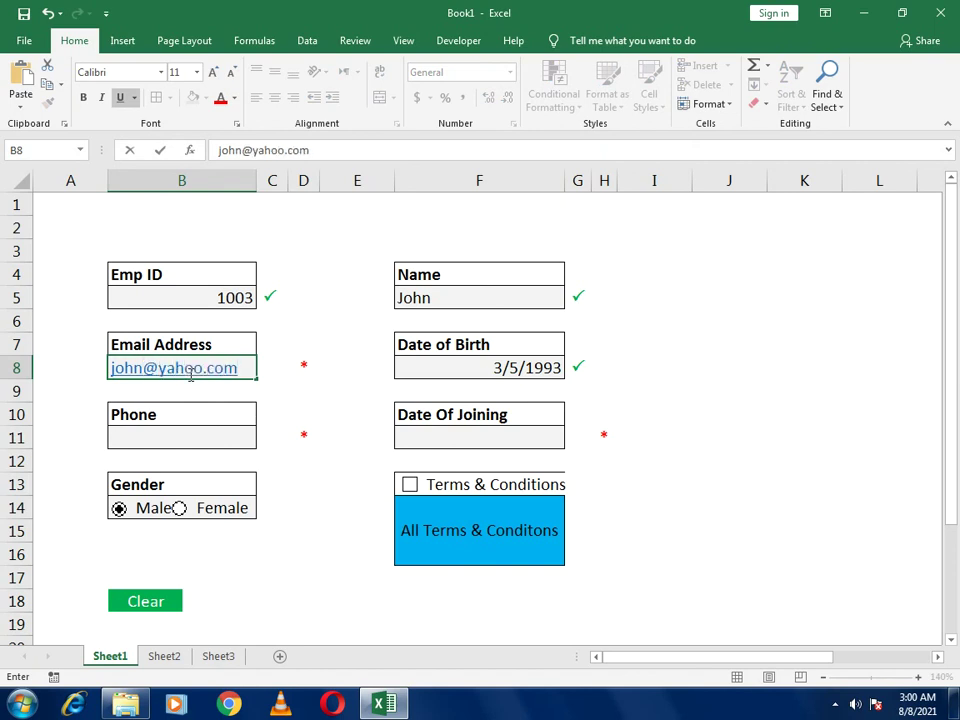
{"action": "left_click", "coordinate": [205, 443]}
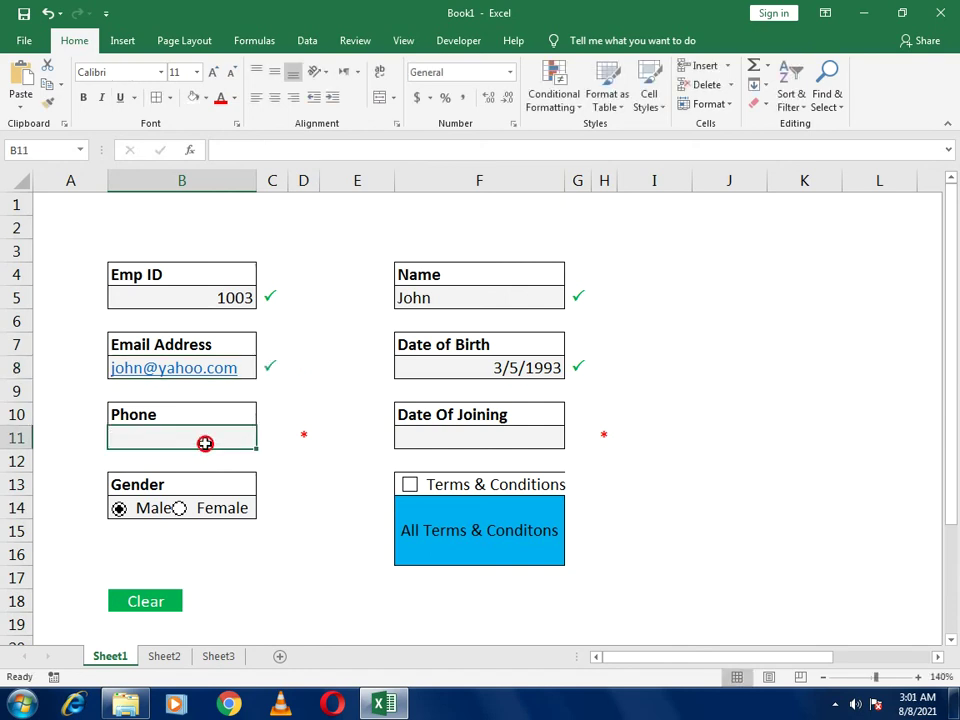
{"action": "type", "text": "15936523"}
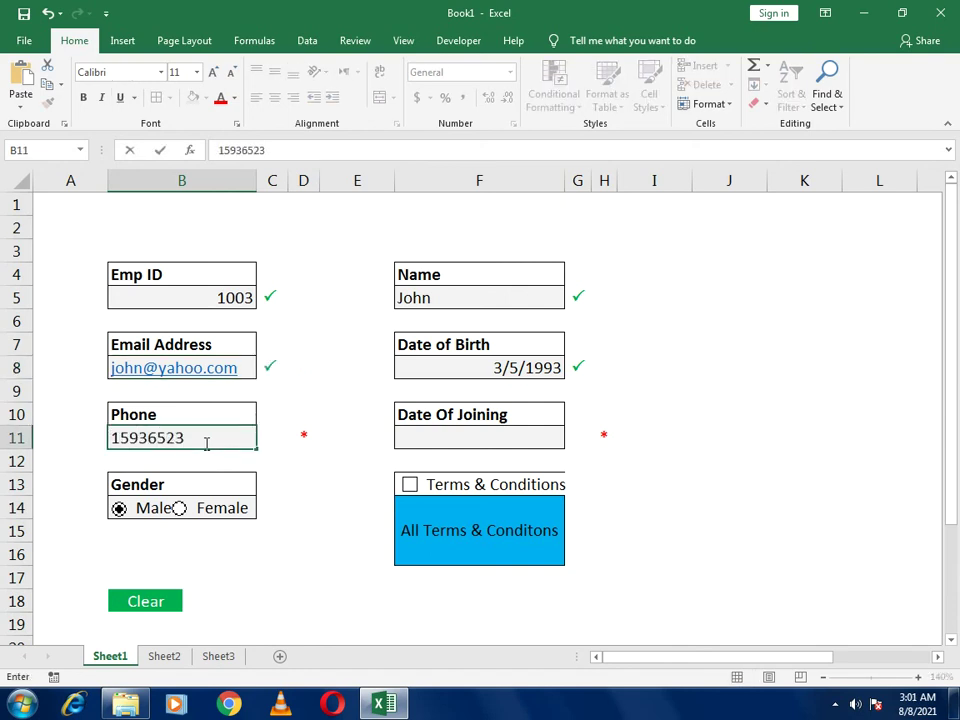
{"action": "left_click", "coordinate": [416, 433]}
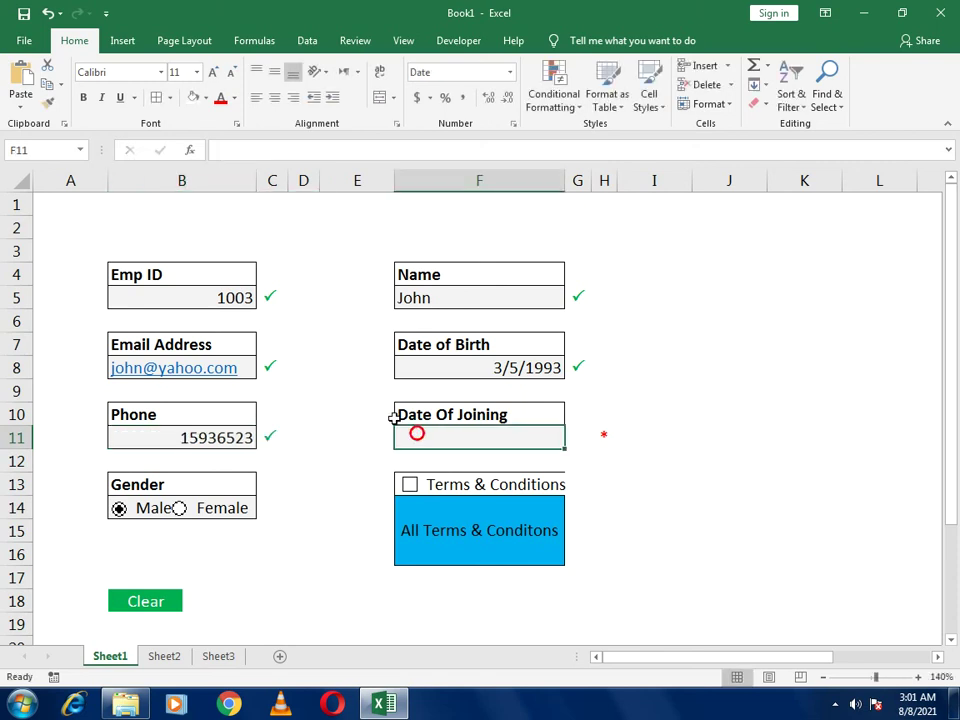
{"action": "type", "text": "01-01-2001"}
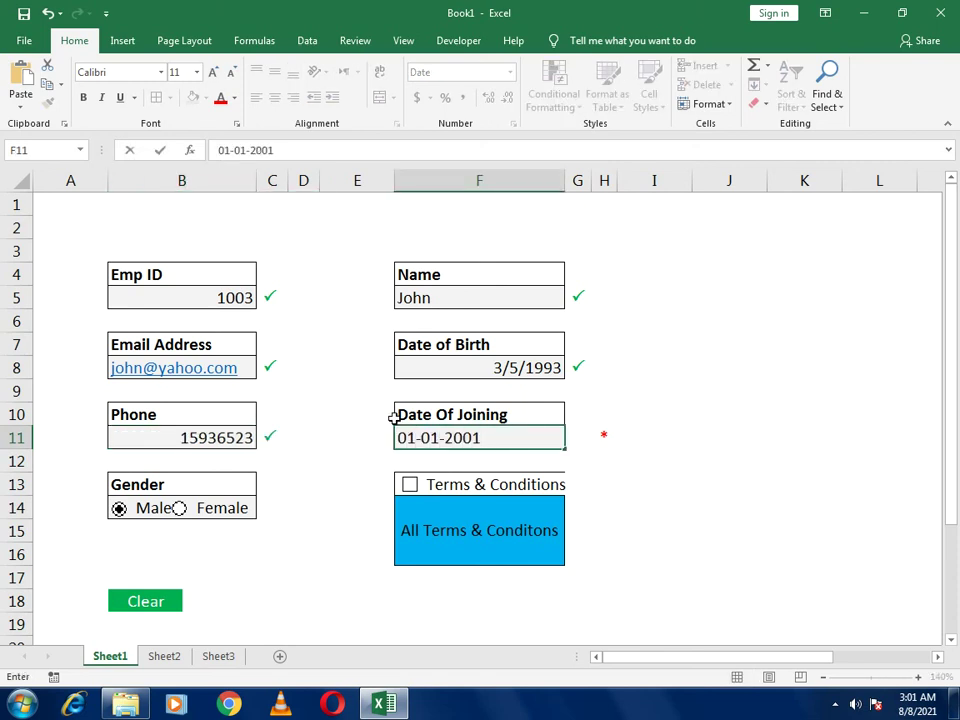
Tick Terms & Conditions and submit the record, clearing the form
{"action": "left_click", "coordinate": [790, 577]}
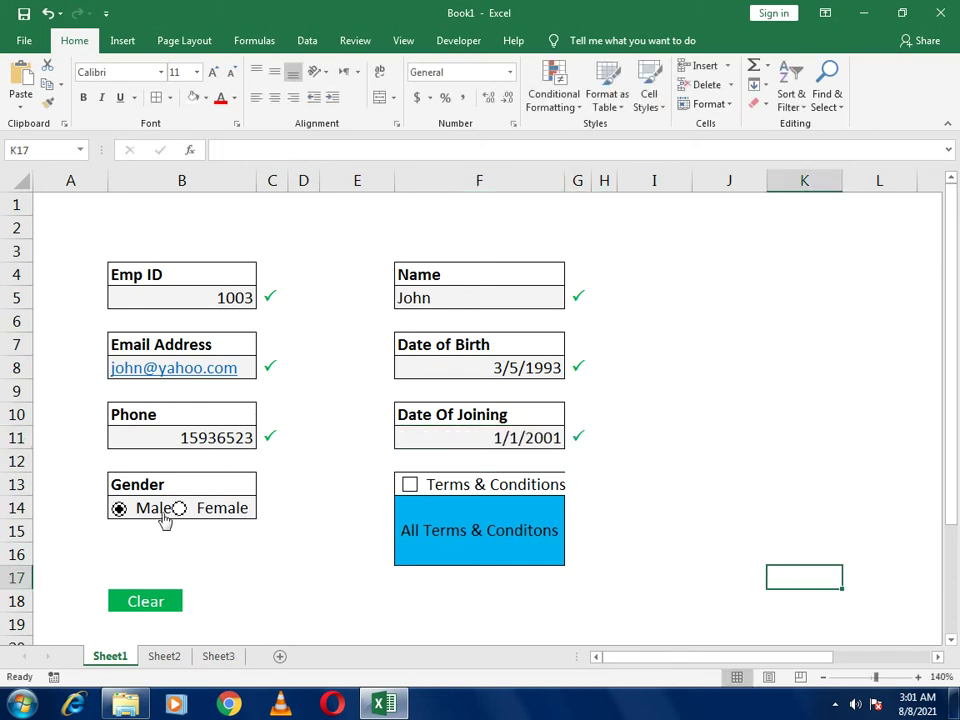
{"action": "left_click", "coordinate": [411, 488]}
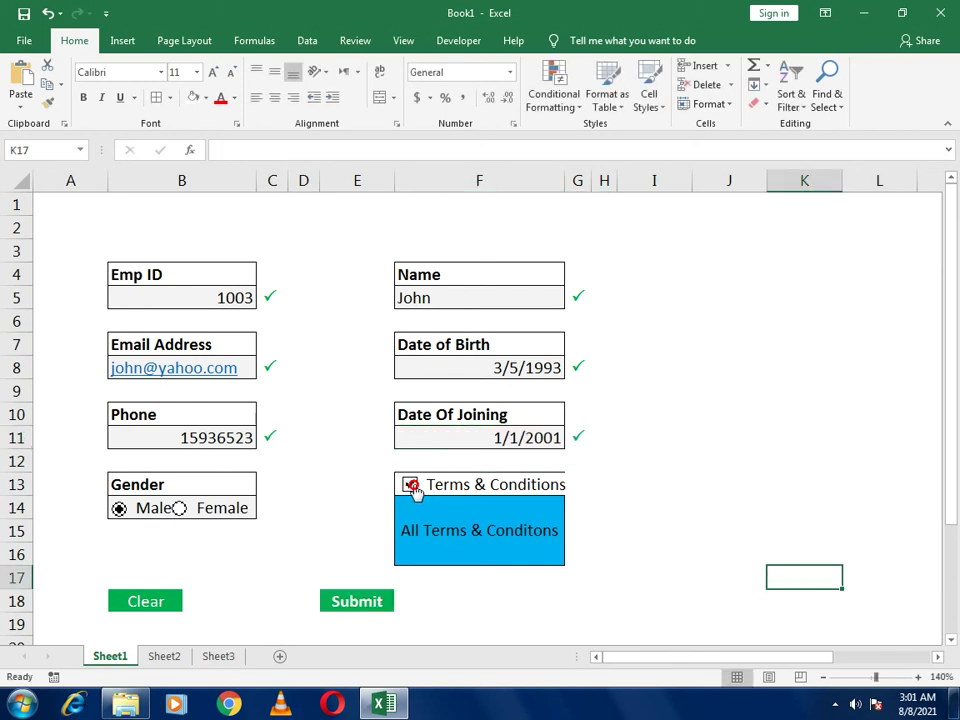
{"action": "left_click", "coordinate": [360, 602]}
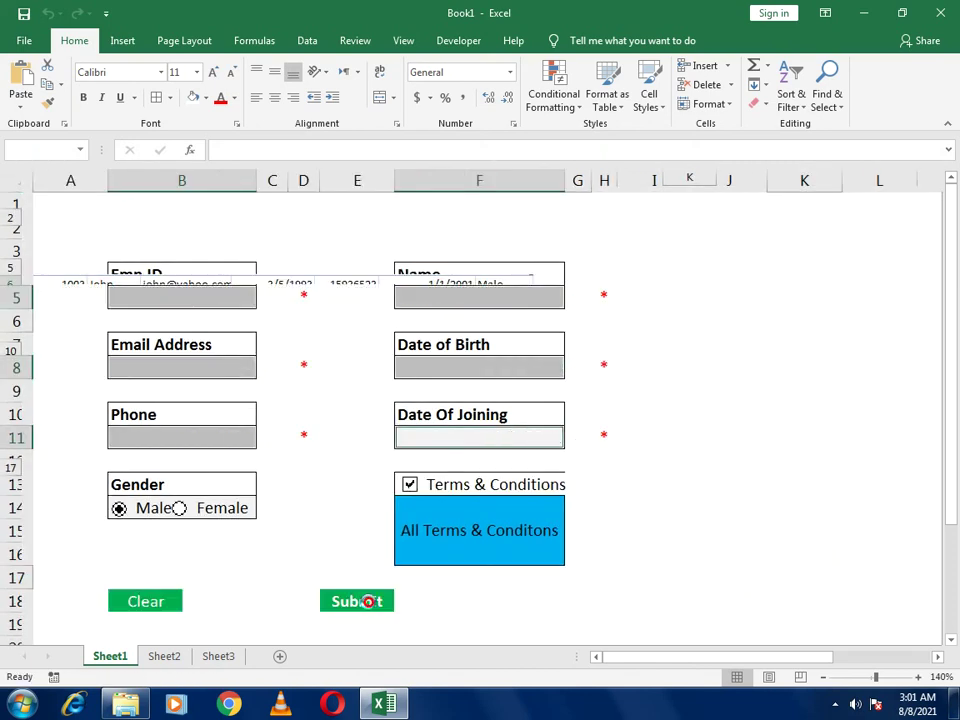
Check the new record on Sheet3, then re-enter Emp ID 1003 in B5 on Sheet1
{"action": "left_click", "coordinate": [197, 660]}
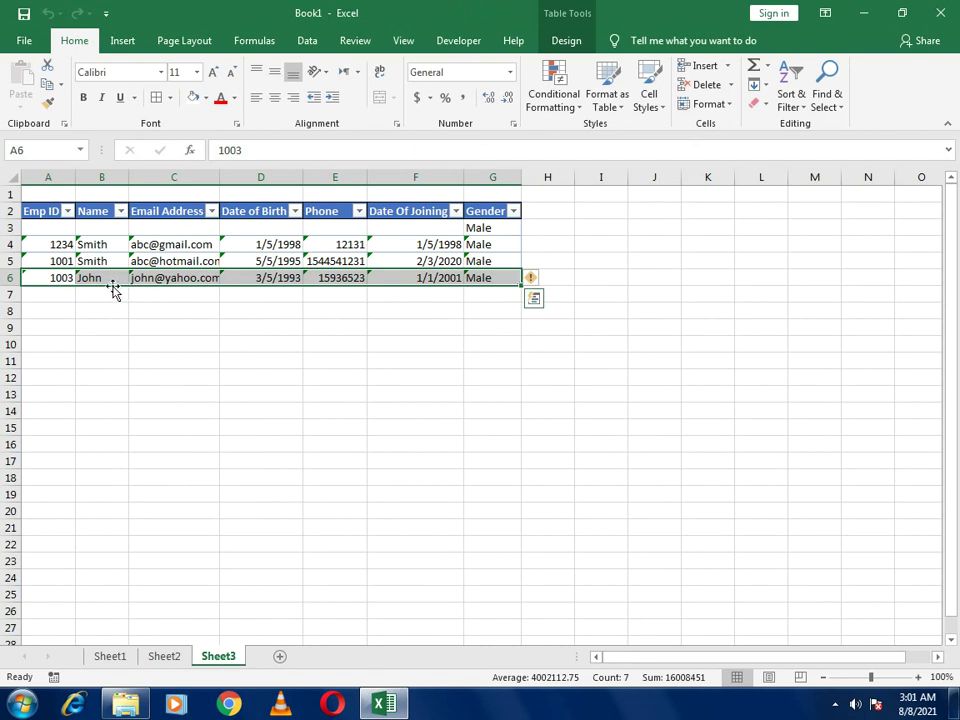
{"action": "left_click", "coordinate": [121, 656]}
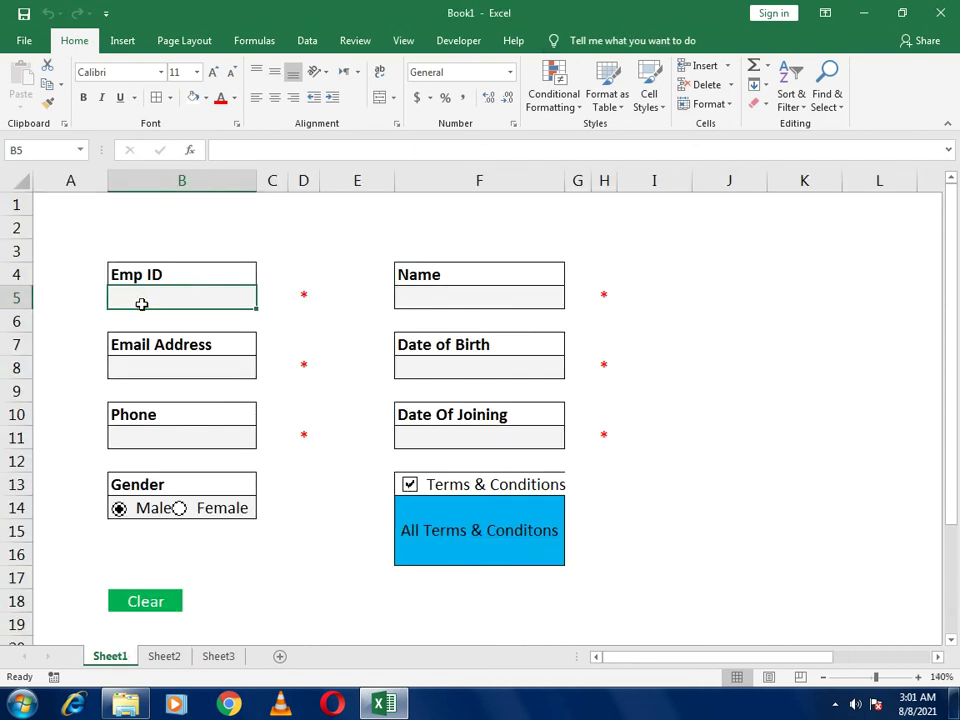
{"action": "type", "text": "1003"}
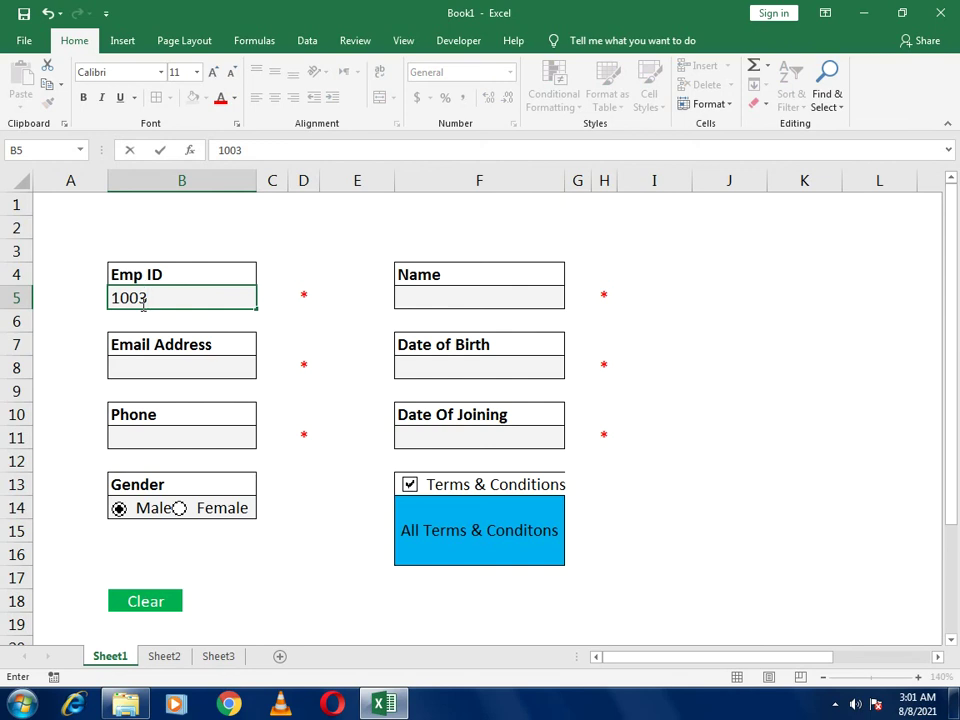
{"action": "key", "text": "Return"}
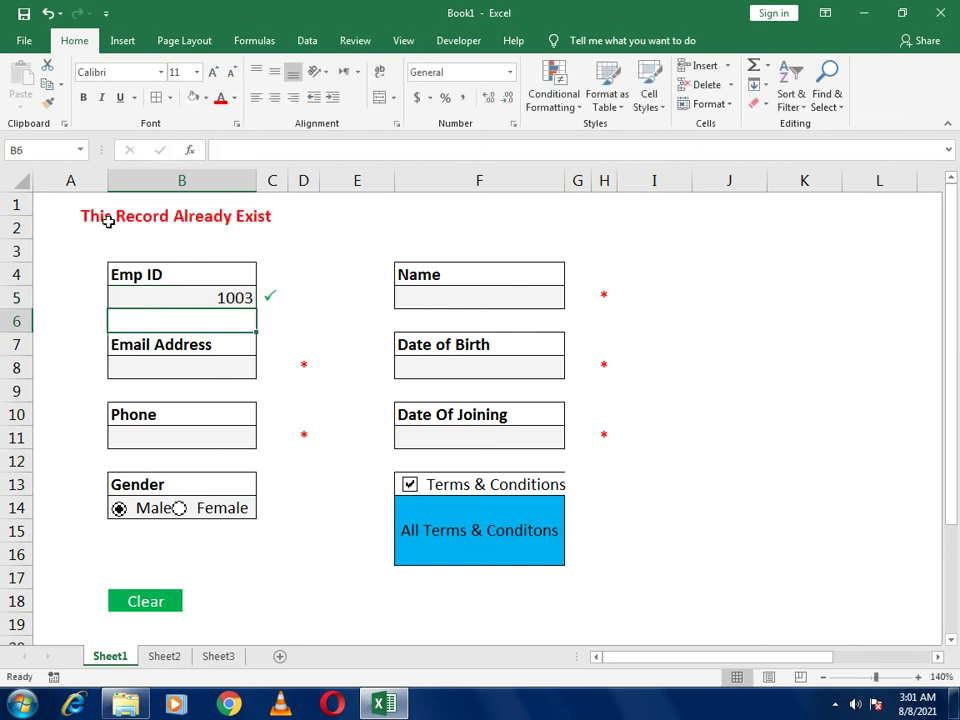
{"action": "left_click", "coordinate": [656, 432]}
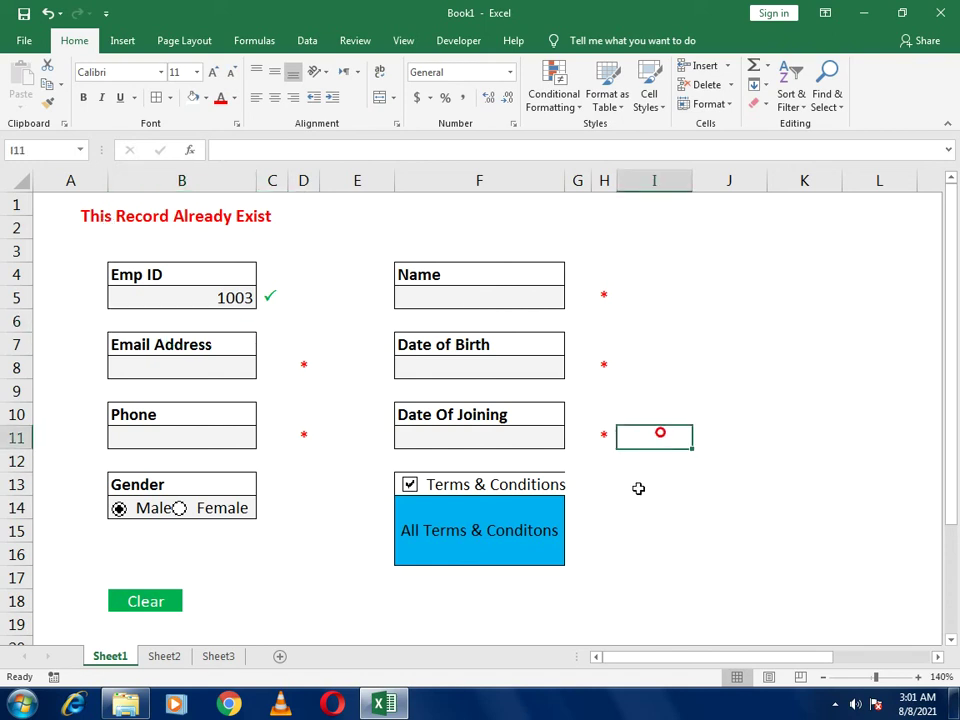
{"action": "left_click", "coordinate": [698, 502]}
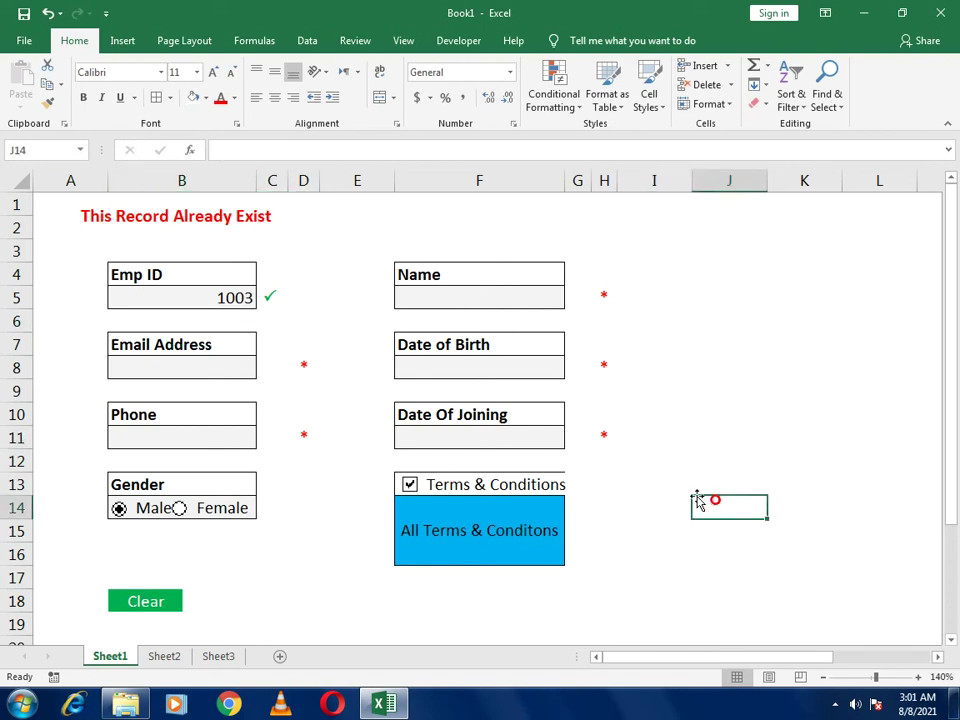